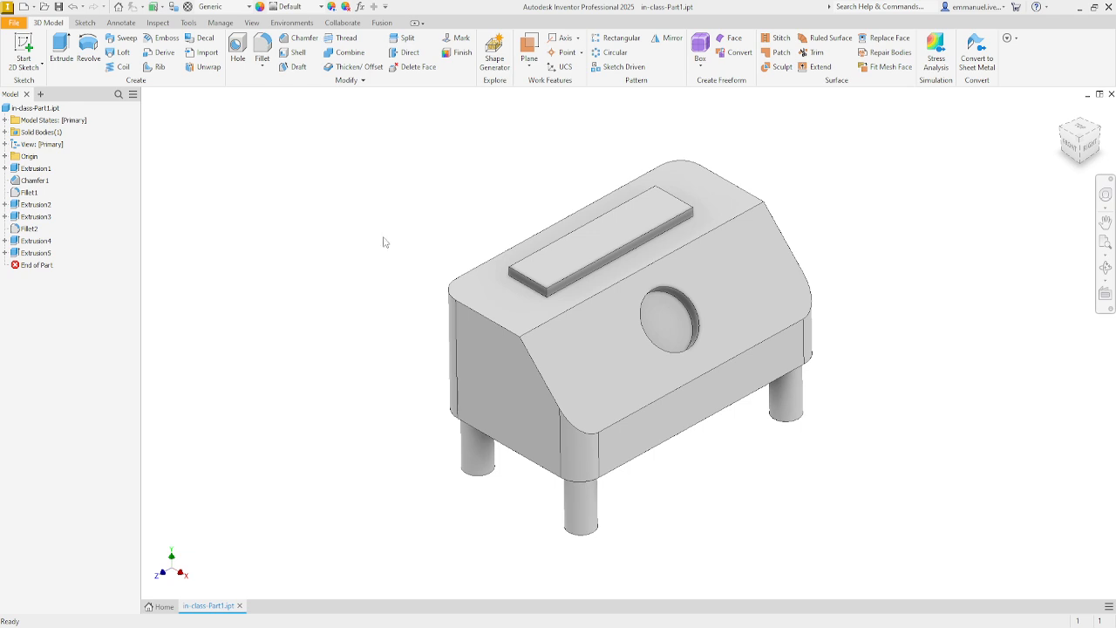
Step: Create a new drawing from the standard.dwg template using the Use Template option, alongside the open in-class-Part1 part
{"action": "left_click", "coordinate": [13, 23]}
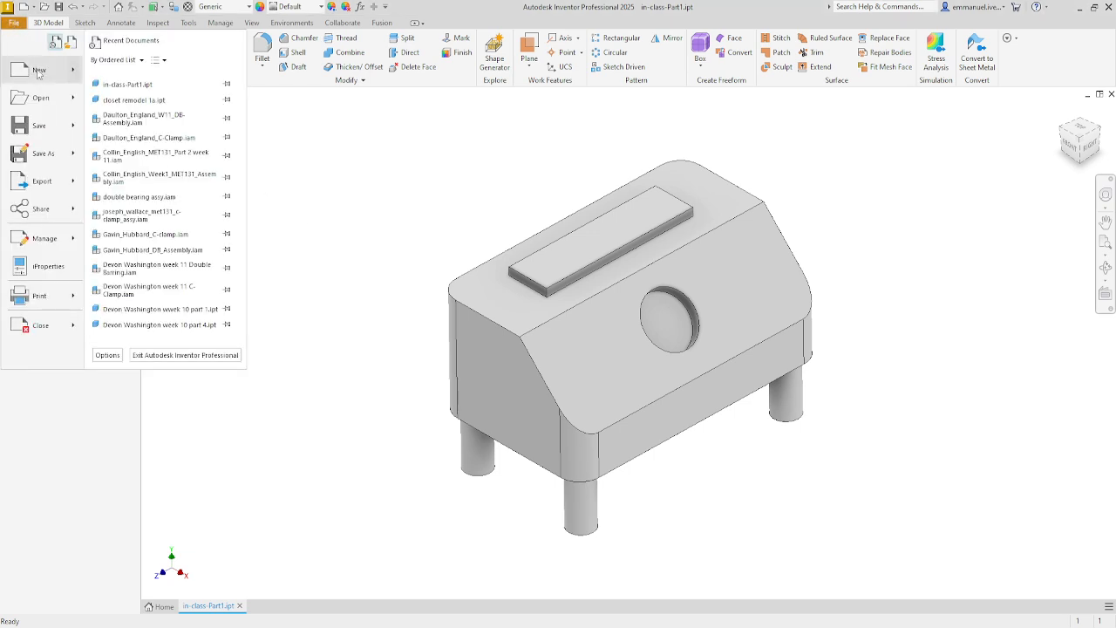
{"action": "mouse_move", "coordinate": [42, 76]}
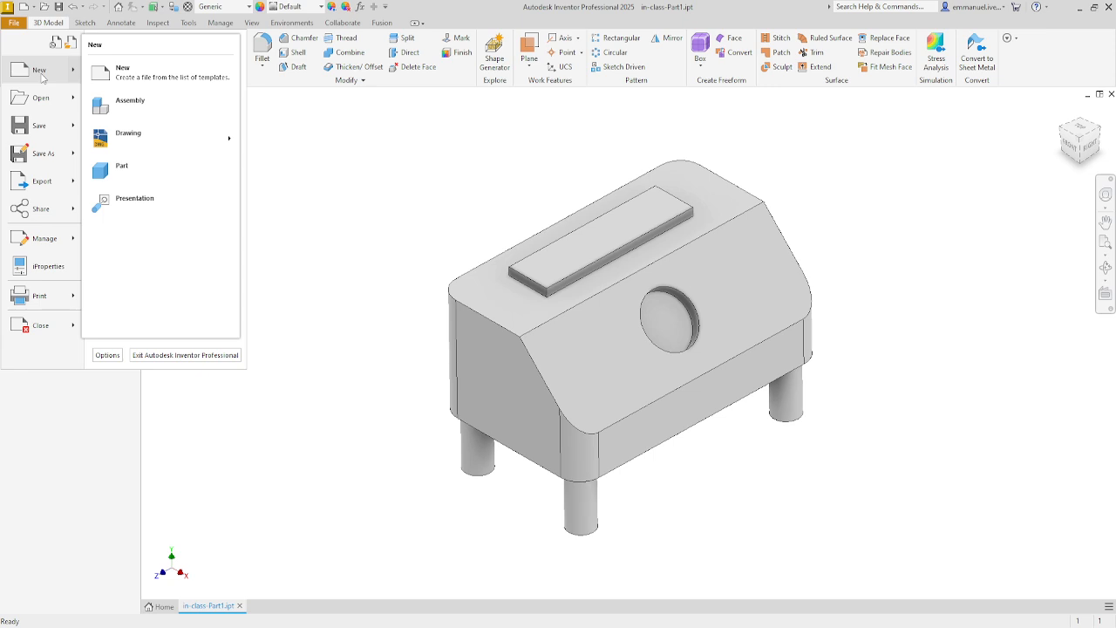
{"action": "mouse_move", "coordinate": [163, 144]}
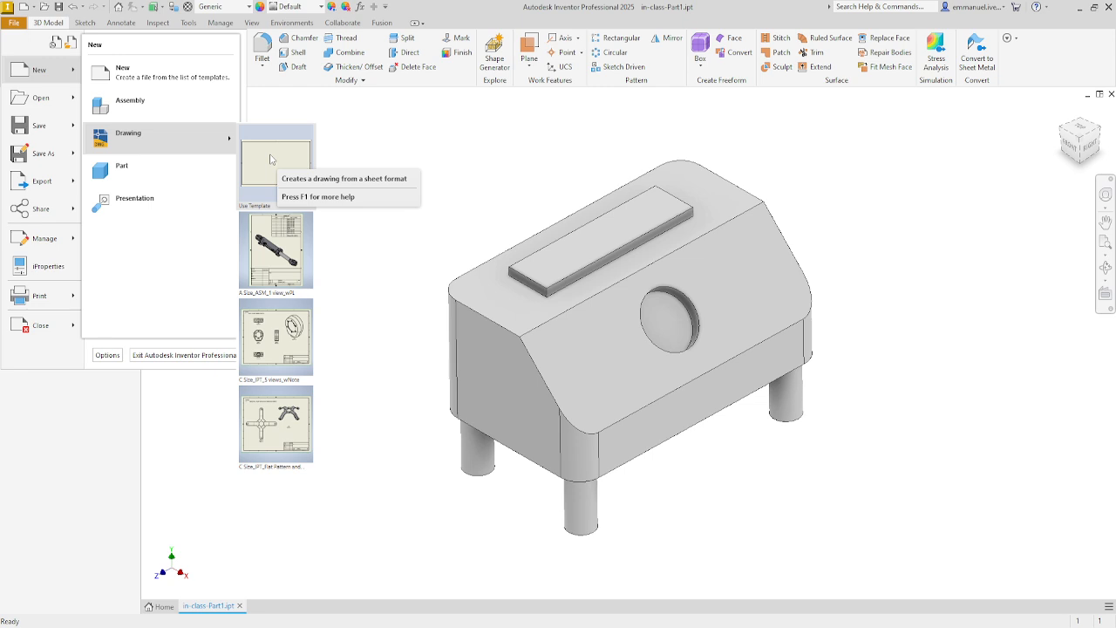
{"action": "left_click", "coordinate": [35, 72]}
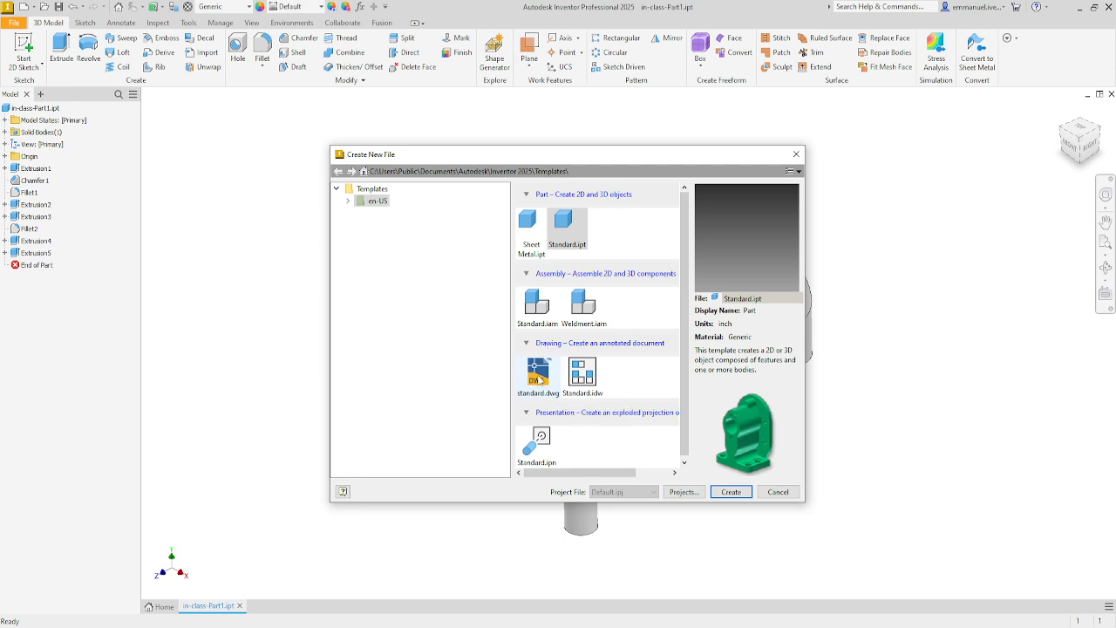
{"action": "left_click", "coordinate": [538, 377]}
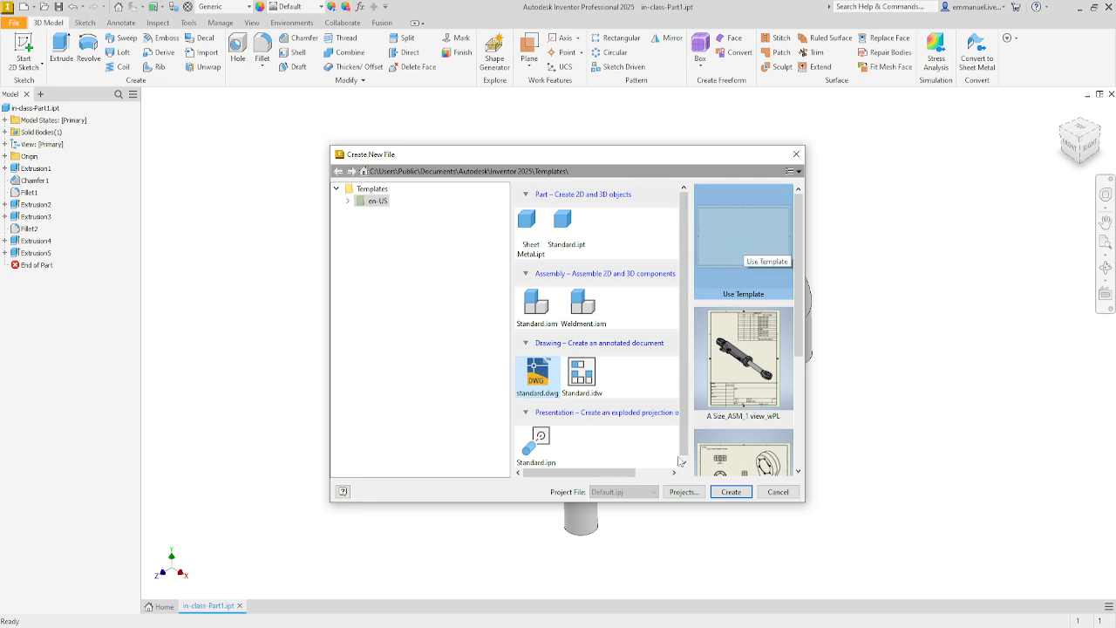
{"action": "left_click", "coordinate": [731, 492]}
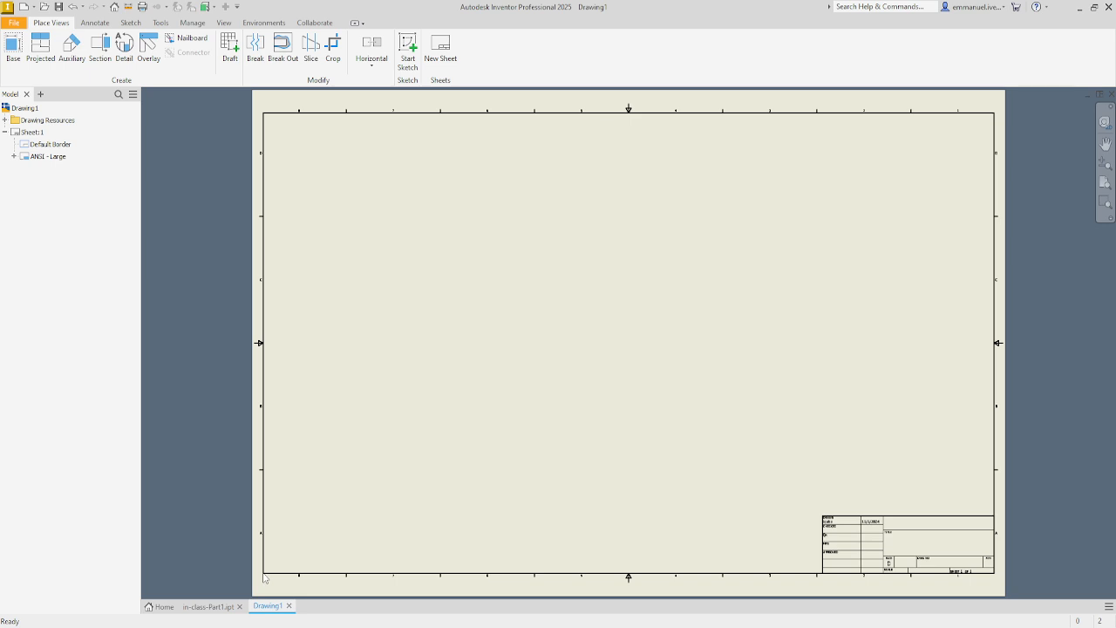
{"action": "left_click", "coordinate": [201, 608]}
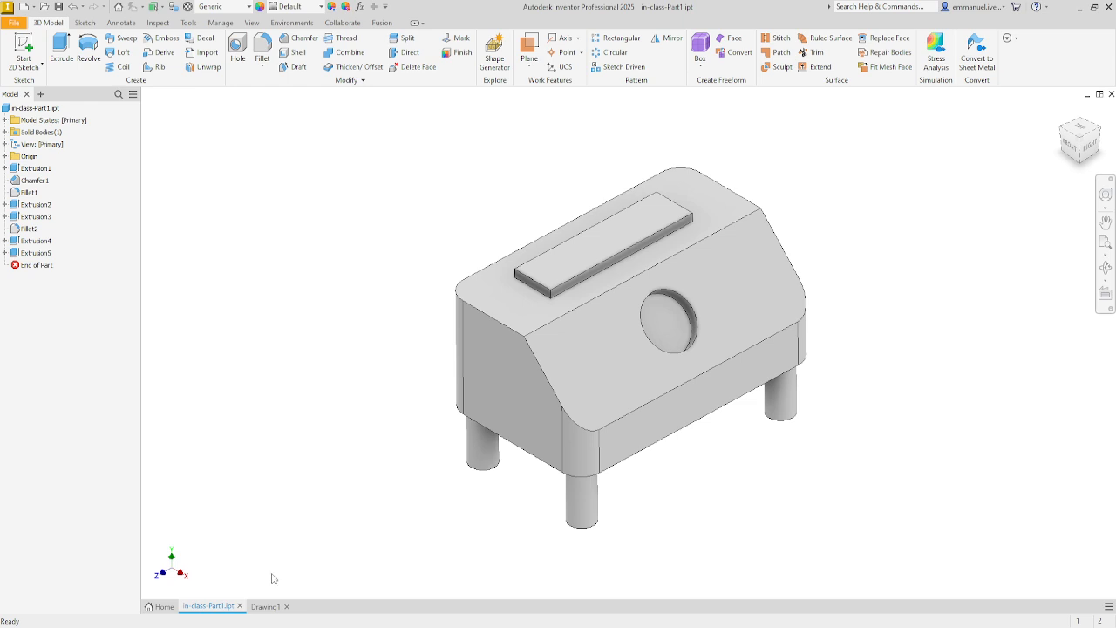
{"action": "left_click", "coordinate": [265, 607]}
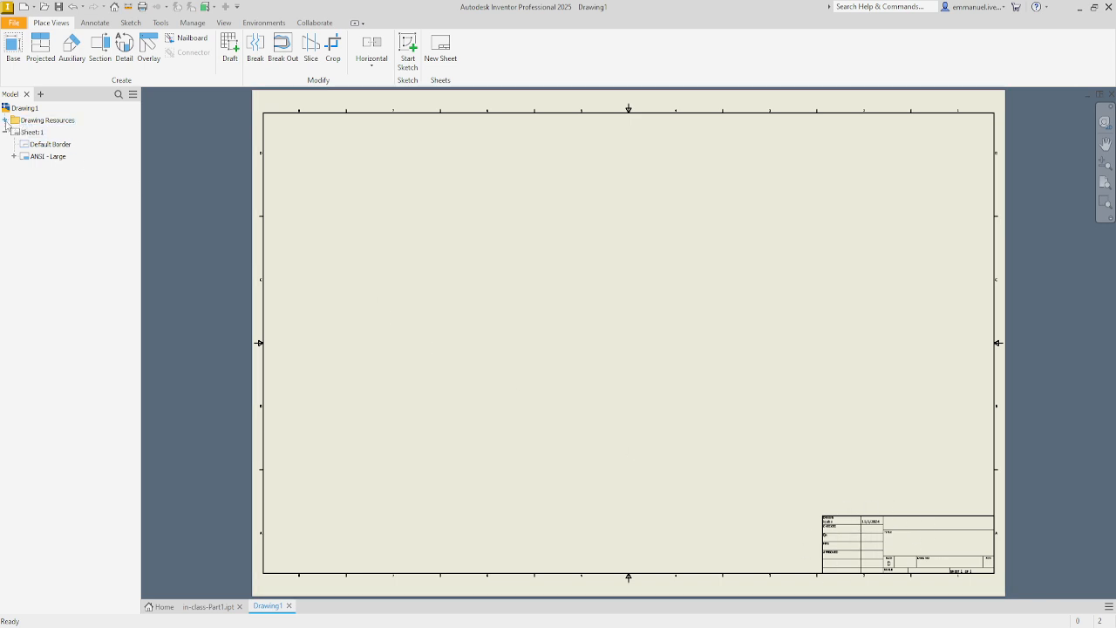
Step: Open the ANSI - Large title block definition to examine its property fields, and leave it without saving edits
{"action": "left_click", "coordinate": [6, 121]}
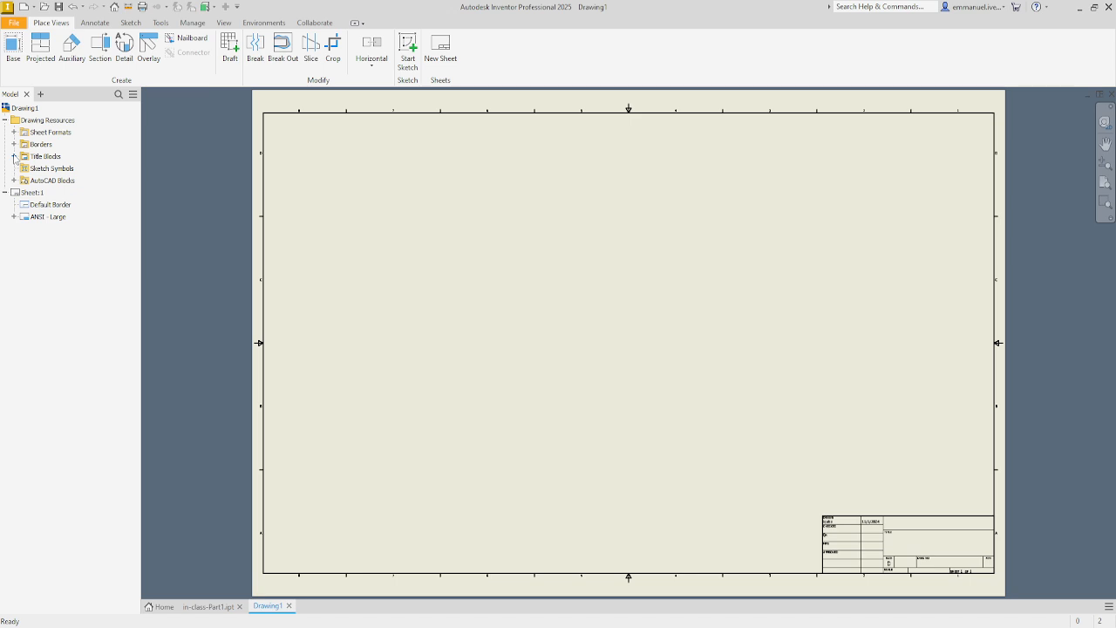
{"action": "left_click", "coordinate": [14, 156]}
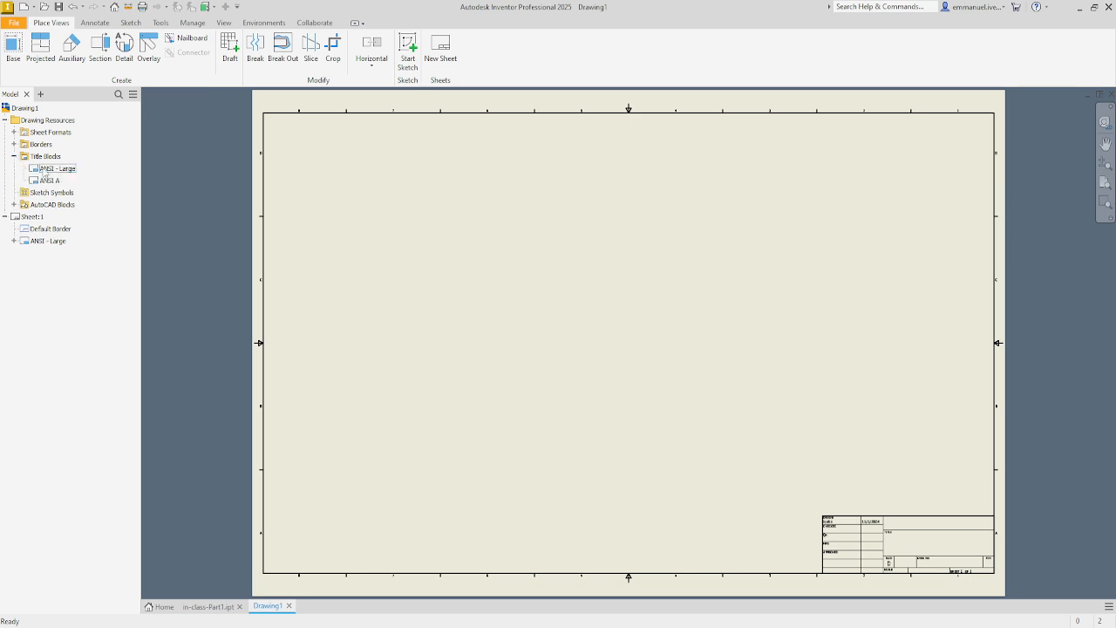
{"action": "right_click", "coordinate": [52, 172]}
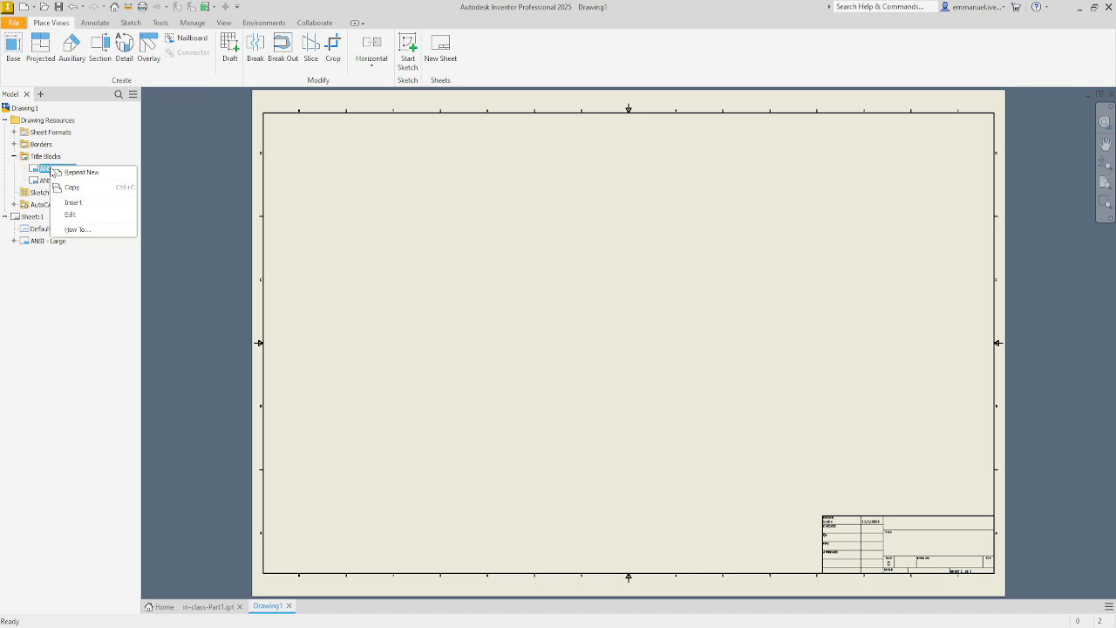
{"action": "left_click", "coordinate": [69, 214]}
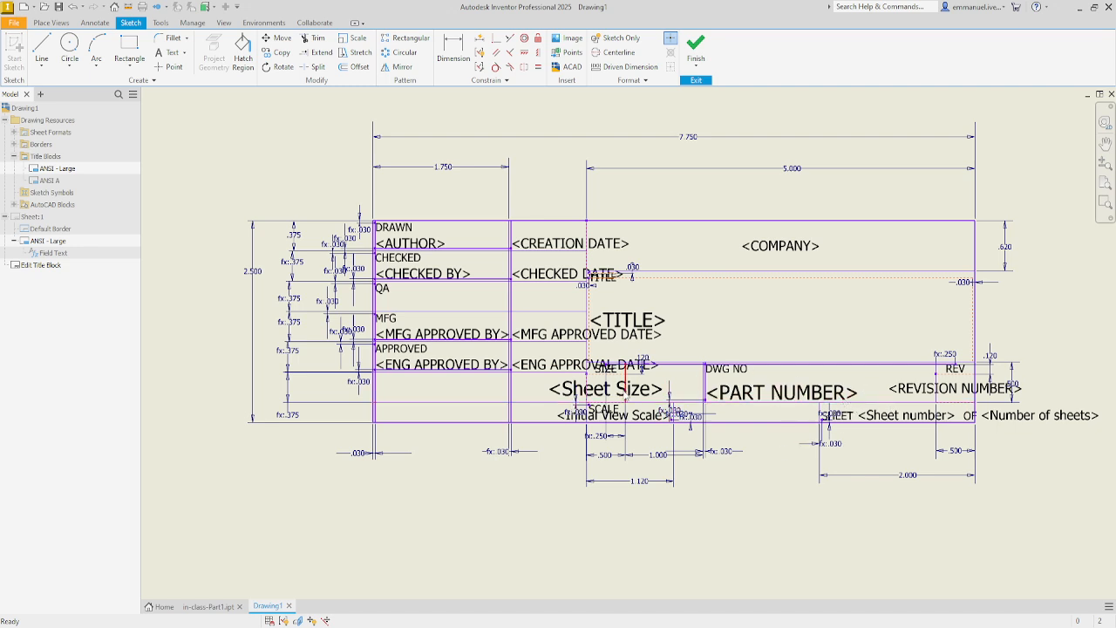
{"action": "left_click", "coordinate": [696, 45]}
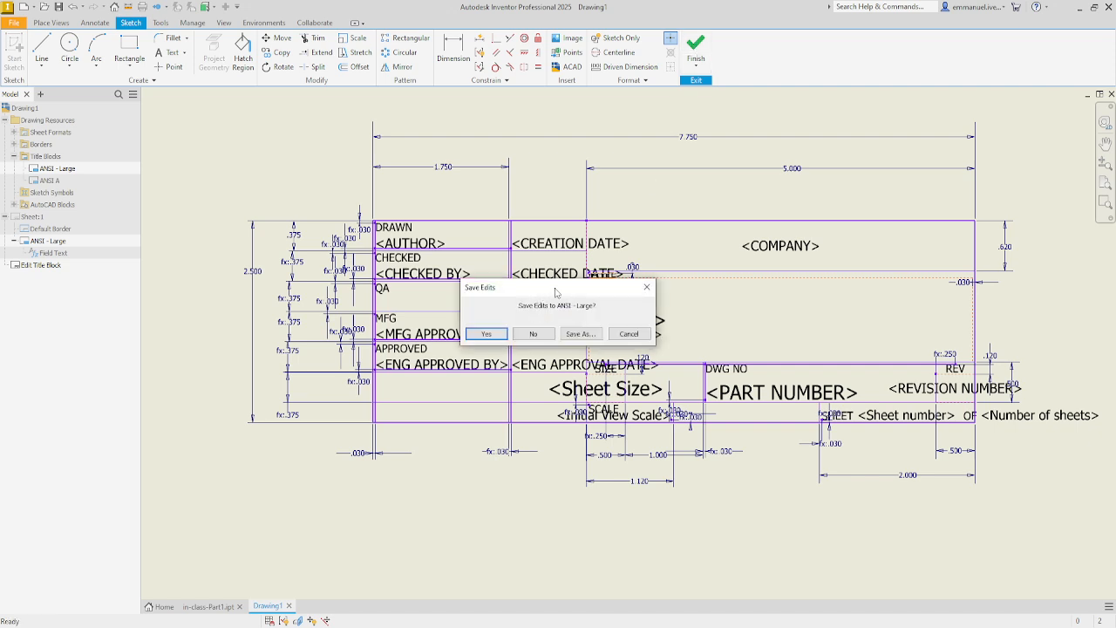
{"action": "left_click", "coordinate": [534, 335]}
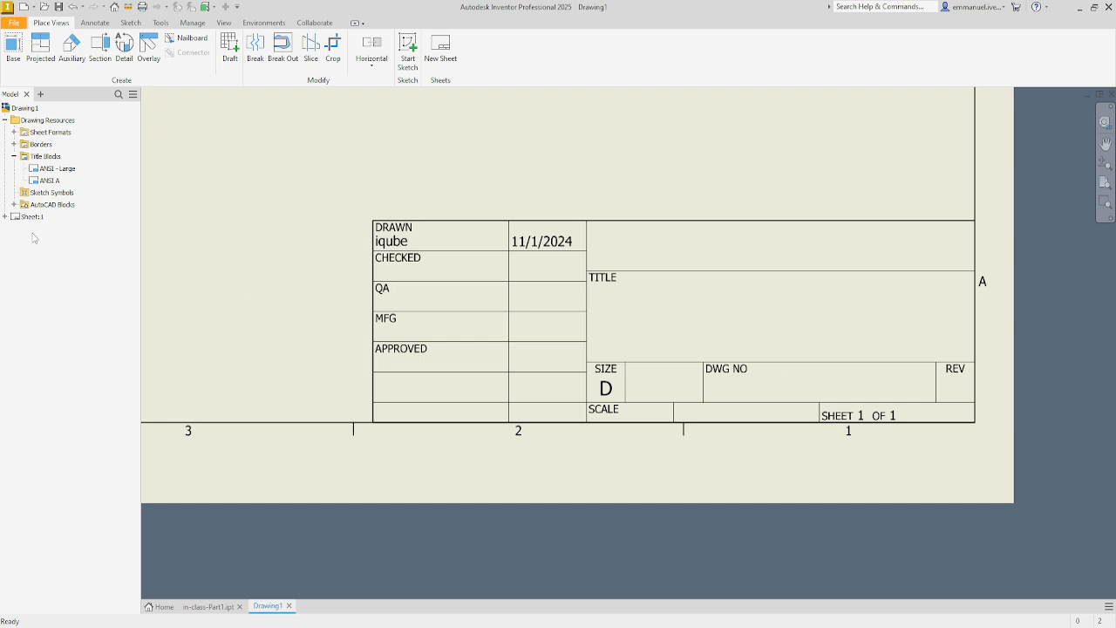
{"action": "left_click", "coordinate": [13, 156]}
{"action": "left_click", "coordinate": [5, 120]}
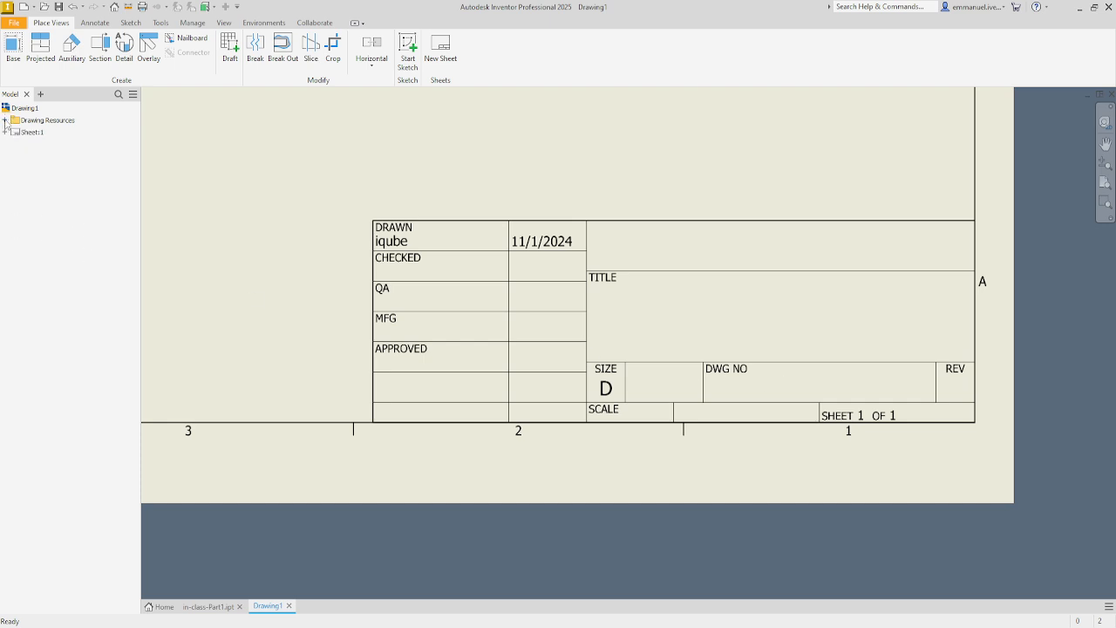
Step: Fill in the drawing's iProperties summary with the title In-Class Part, the author's name and the company Cincinnati State College
{"action": "left_click", "coordinate": [15, 23]}
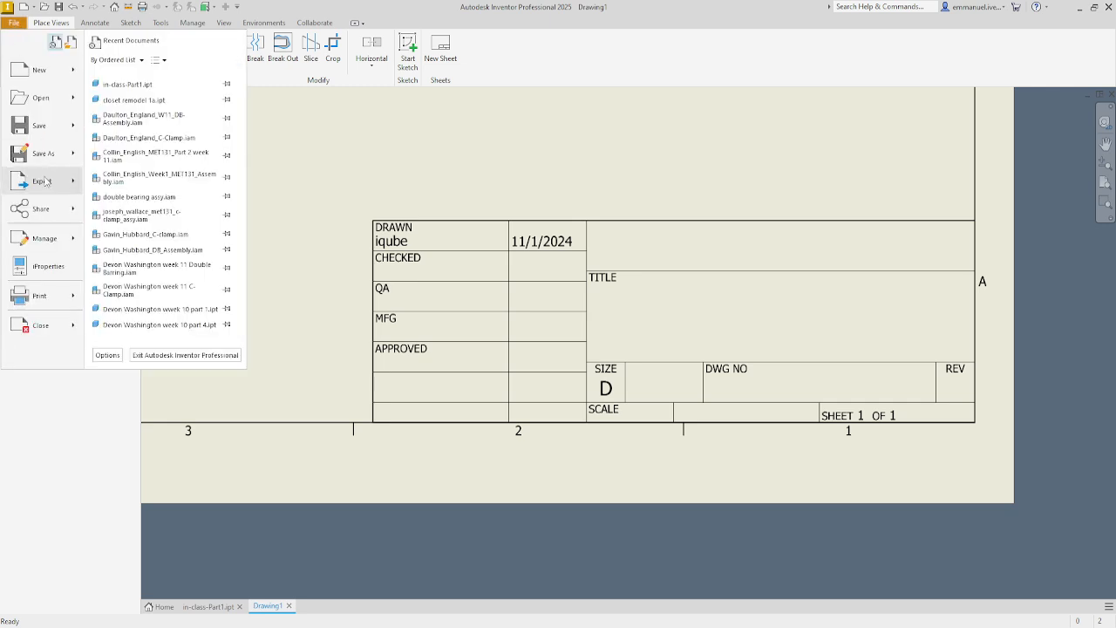
{"action": "left_click", "coordinate": [45, 267]}
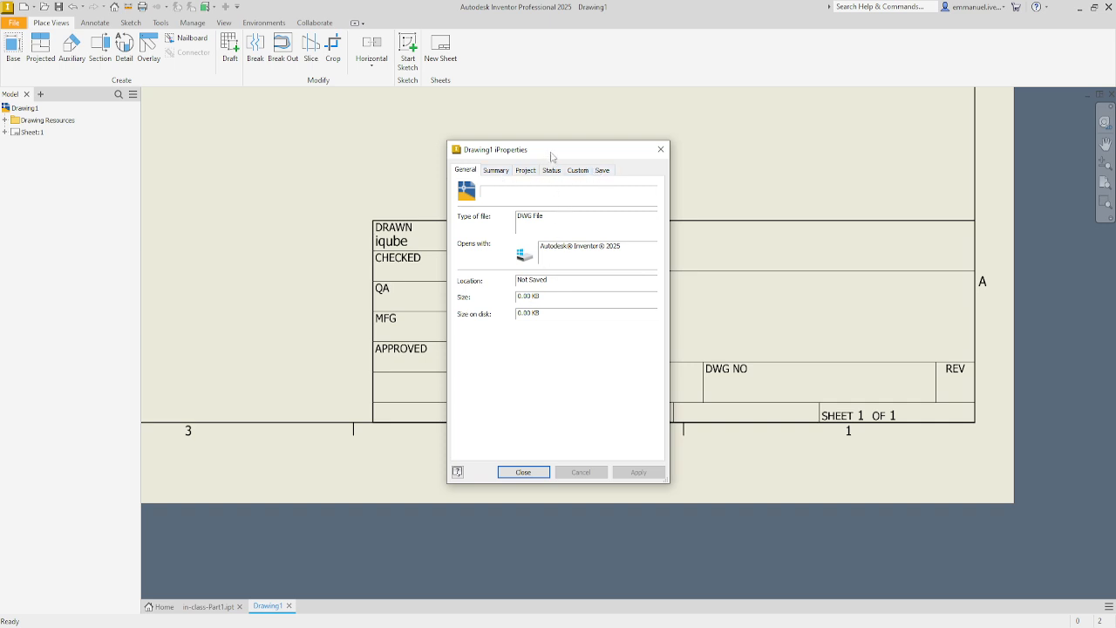
{"action": "left_click_drag", "start_coordinate": [552, 156], "coordinate": [248, 164]}
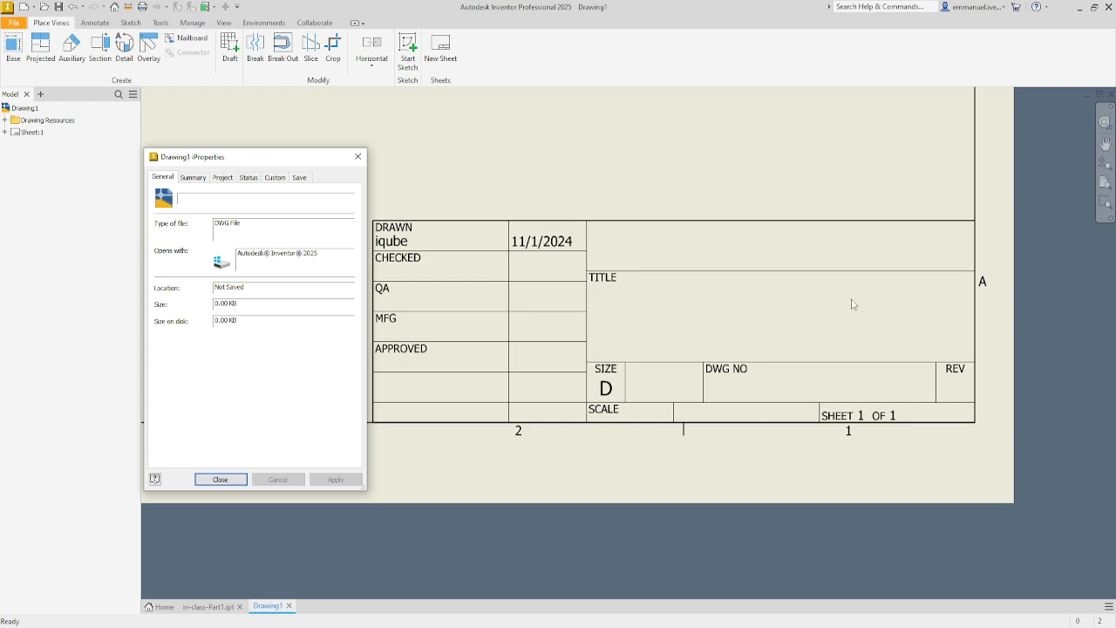
{"action": "left_click", "coordinate": [192, 177]}
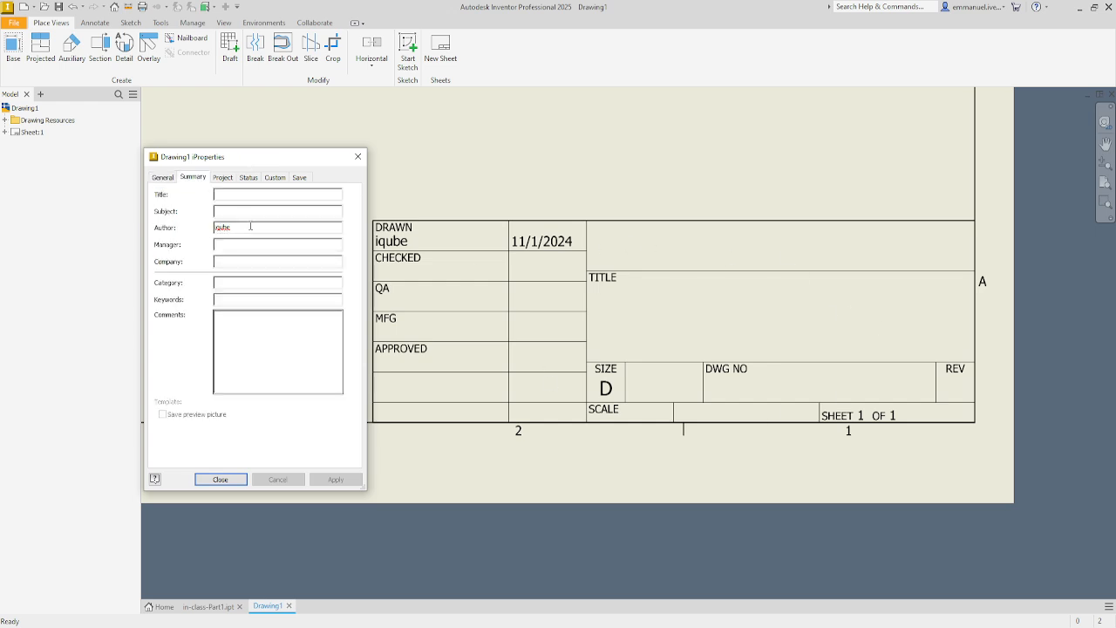
{"action": "left_click_drag", "start_coordinate": [236, 227], "coordinate": [165, 233]}
{"action": "type", "text": "Professor"}
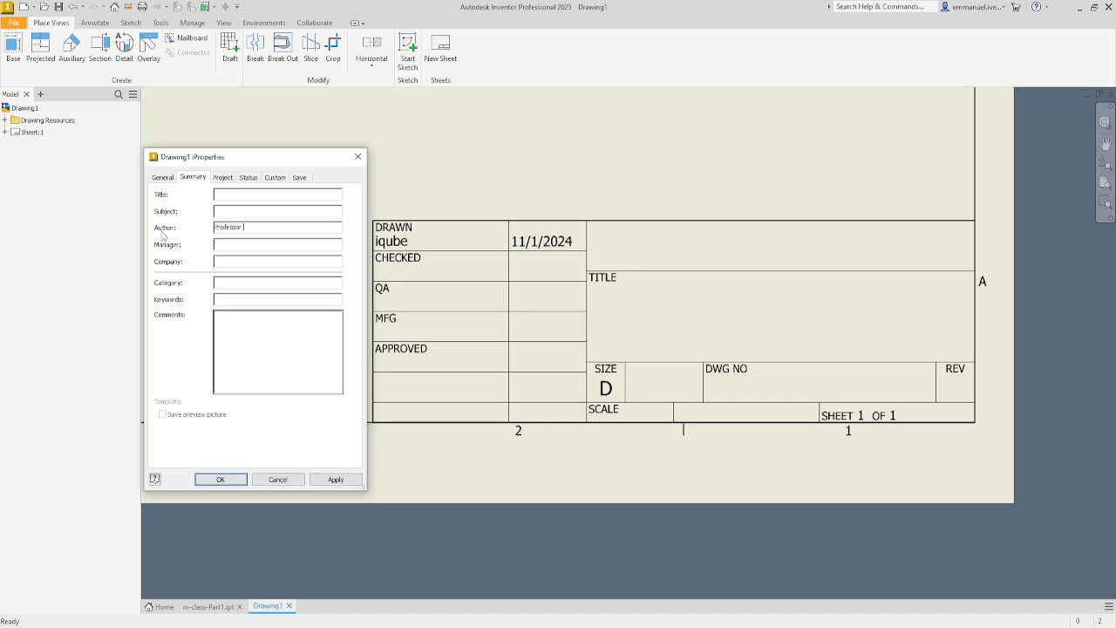
{"action": "type", "text": " Juno"}
{"action": "left_click", "coordinate": [242, 194]}
{"action": "type", "text": "In-Clas"}
{"action": "type", "text": "nati"}
{"action": "type", "text": " State College"}
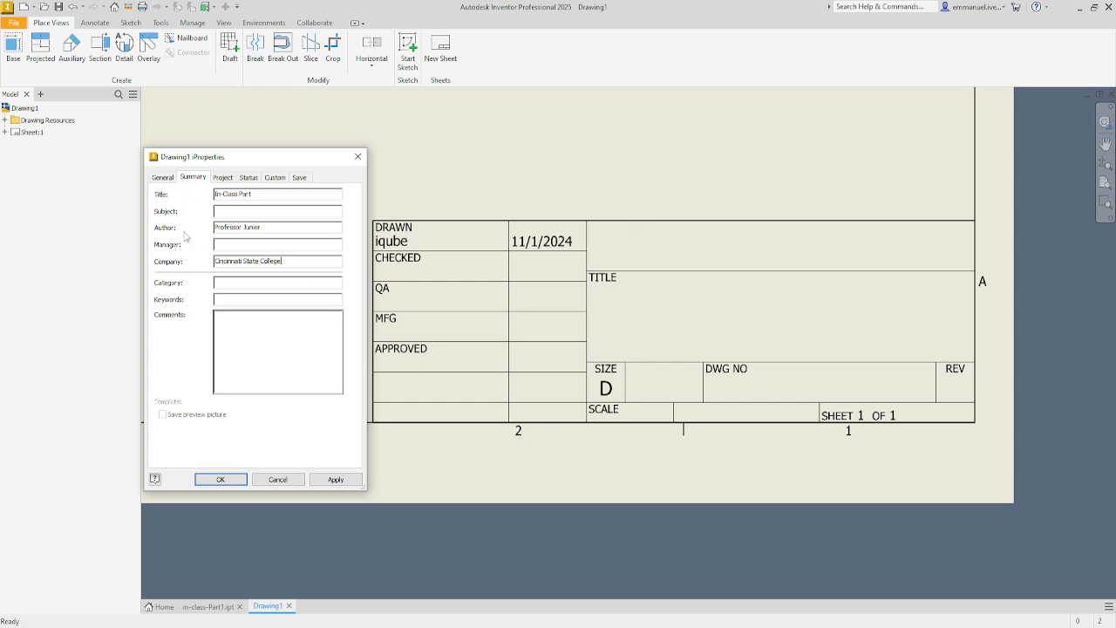
Step: Set the part number to 123456789 and the revision number to A in the drawing's project properties
{"action": "left_click", "coordinate": [222, 177]}
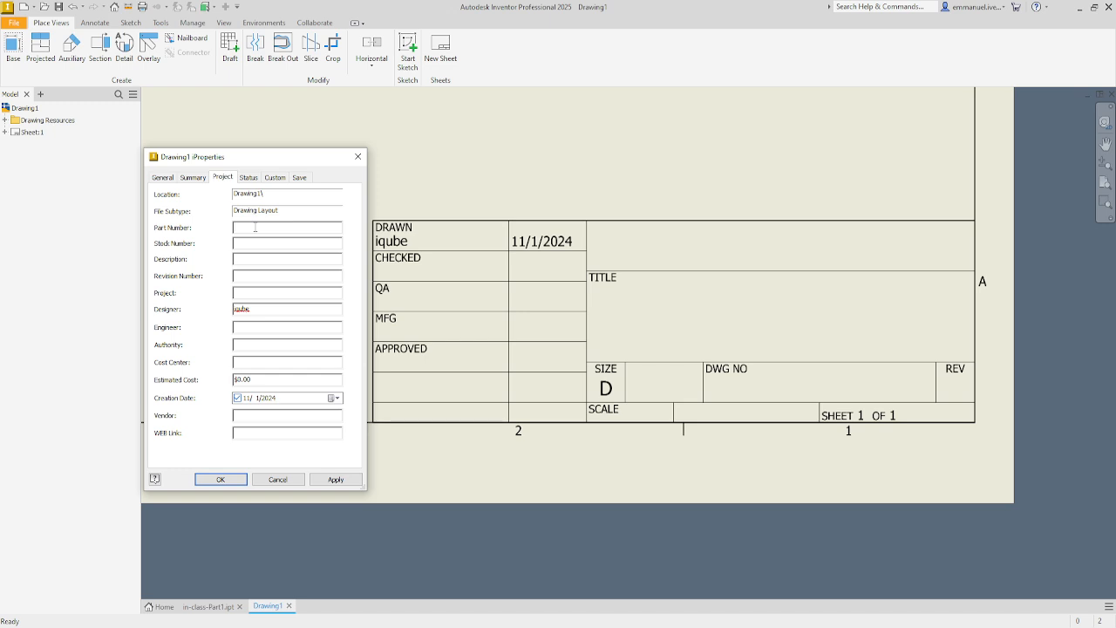
{"action": "left_click", "coordinate": [256, 227]}
{"action": "type", "text": "12345"}
{"action": "type", "text": "64896"}
{"action": "key", "text": "BackSpace"}
{"action": "key", "text": "BackSpace"}
{"action": "key", "text": "BackSpace"}
{"action": "type", "text": "789"}
{"action": "left_click", "coordinate": [249, 275]}
{"action": "type", "text": "A"}
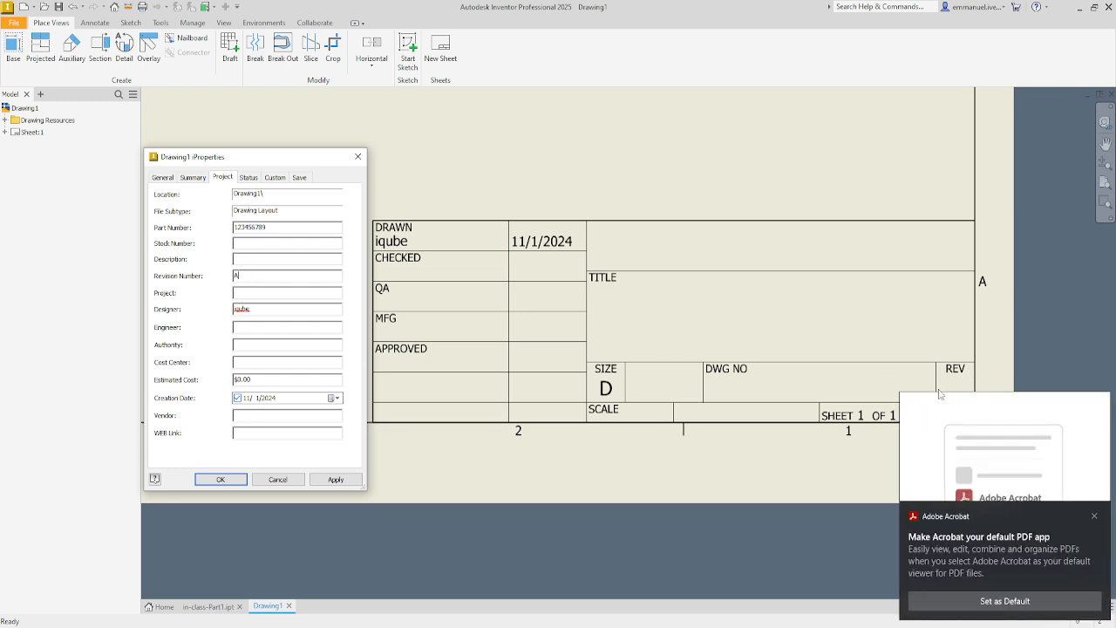
Step: Dismiss the Adobe Acrobat notification and replace the designer entry in the project properties with the designer's name
{"action": "left_click", "coordinate": [1093, 517]}
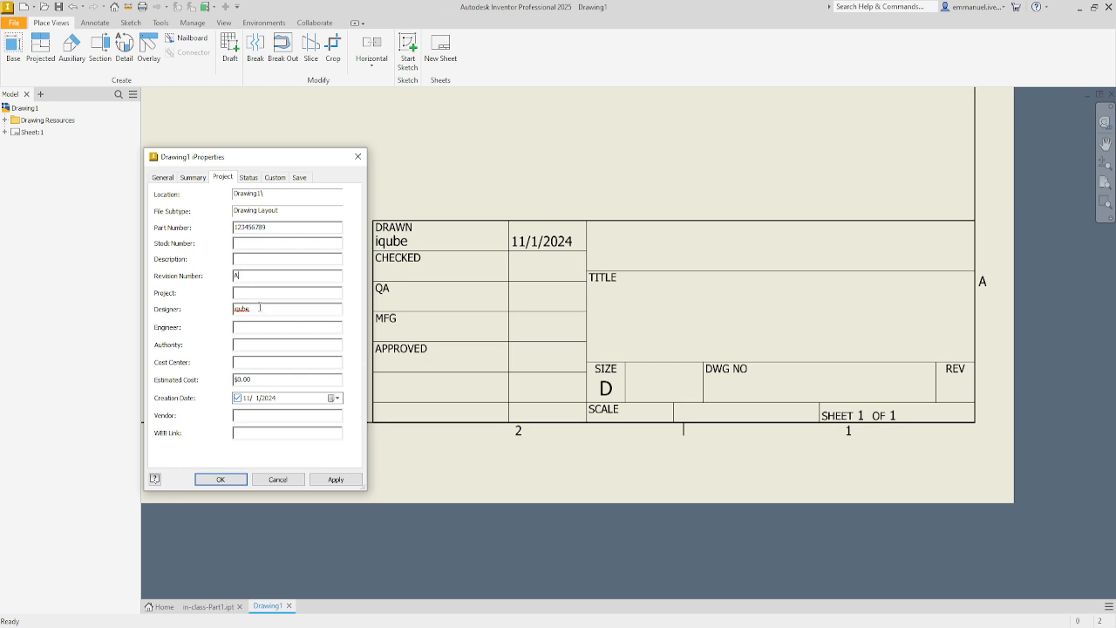
{"action": "left_click_drag", "start_coordinate": [260, 307], "coordinate": [164, 312]}
{"action": "type", "text": "Junior I."}
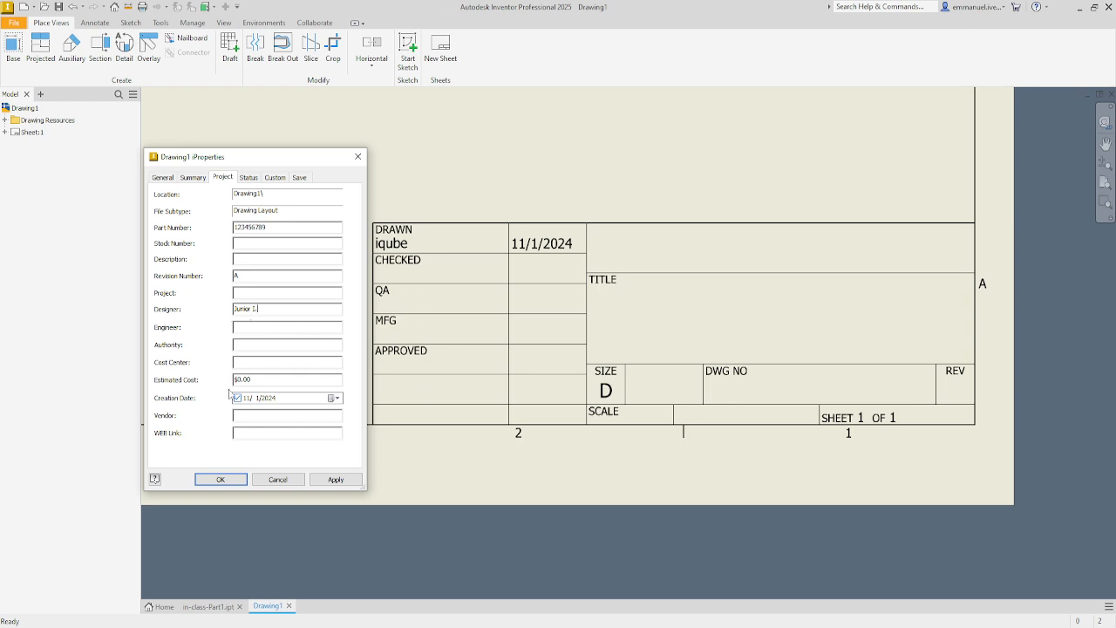
Step: In the status properties, enter QC as checker, Engineer and Manufacturer as engineering and manufacturing approvers, and enable all three dates
{"action": "left_click", "coordinate": [249, 178]}
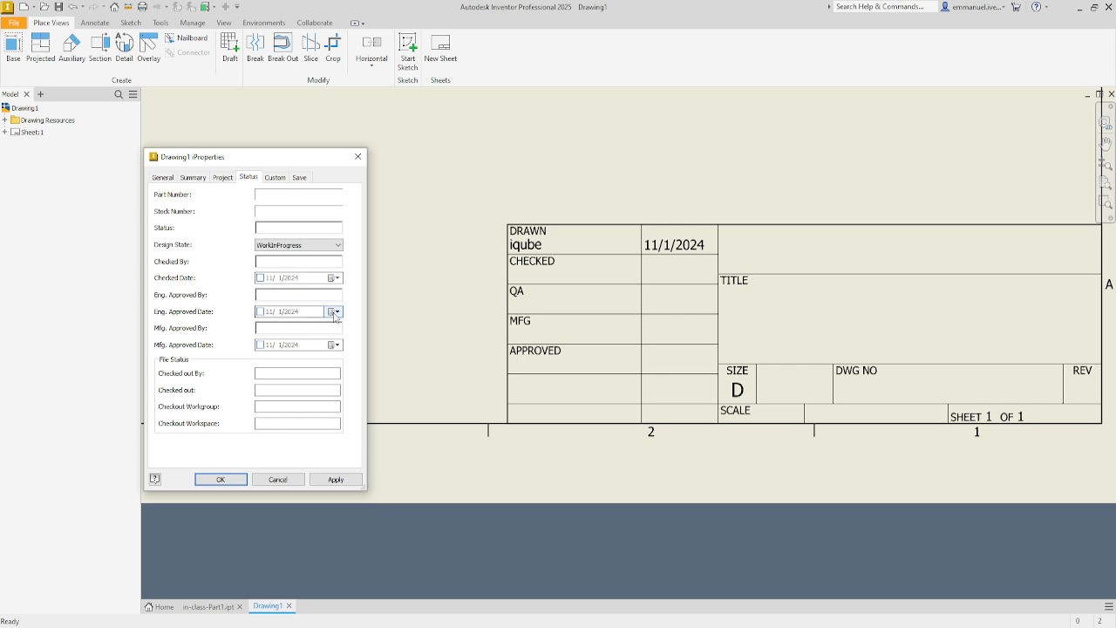
{"action": "type", "text": "ngineer"}
{"action": "left_click", "coordinate": [262, 327]}
{"action": "left_click", "coordinate": [280, 259]}
{"action": "left_click", "coordinate": [259, 278]}
{"action": "left_click", "coordinate": [259, 311]}
{"action": "left_click", "coordinate": [259, 345]}
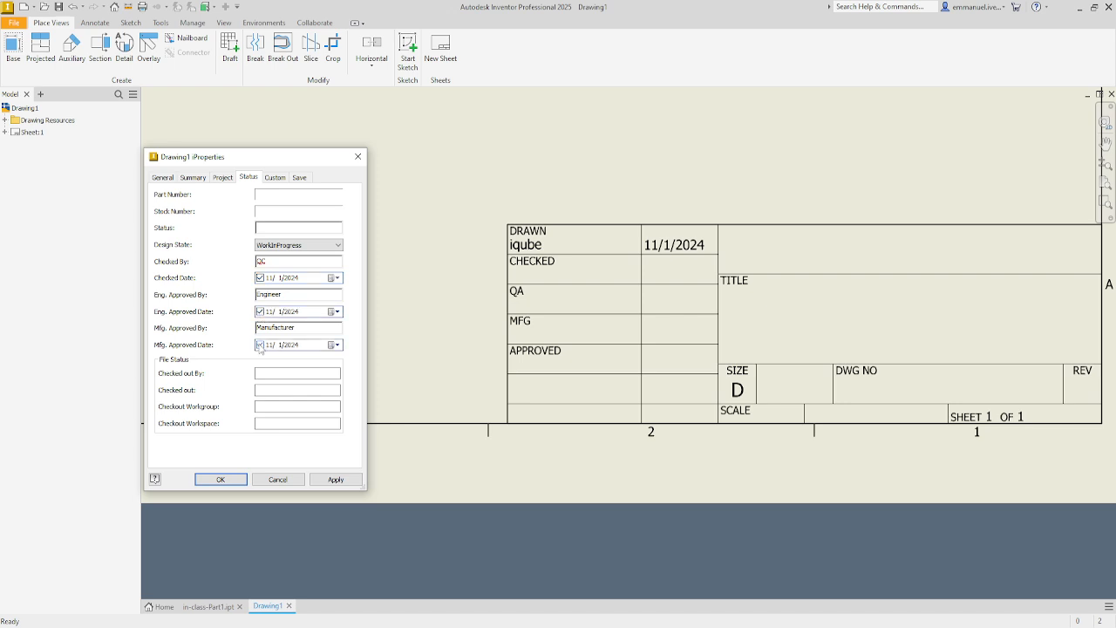
Step: Set the manufacturing approval date to 11/15/2024 and the engineering approval date to 11/4/2024, and apply the properties
{"action": "left_click", "coordinate": [338, 345]}
{"action": "left_click", "coordinate": [356, 392]}
{"action": "left_click", "coordinate": [338, 312]}
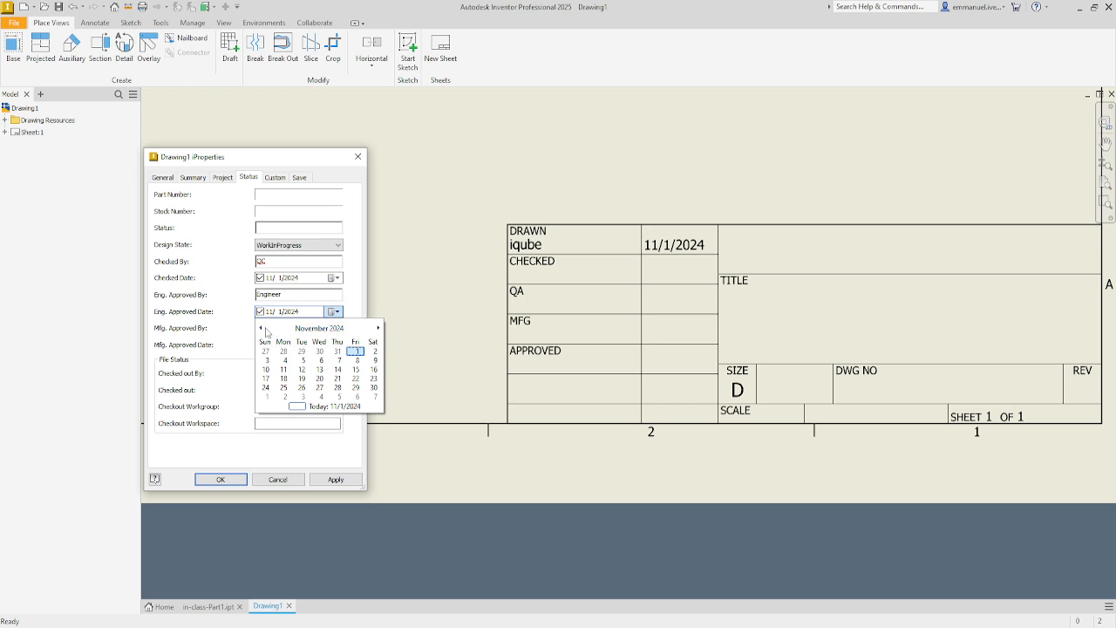
{"action": "left_click", "coordinate": [285, 360]}
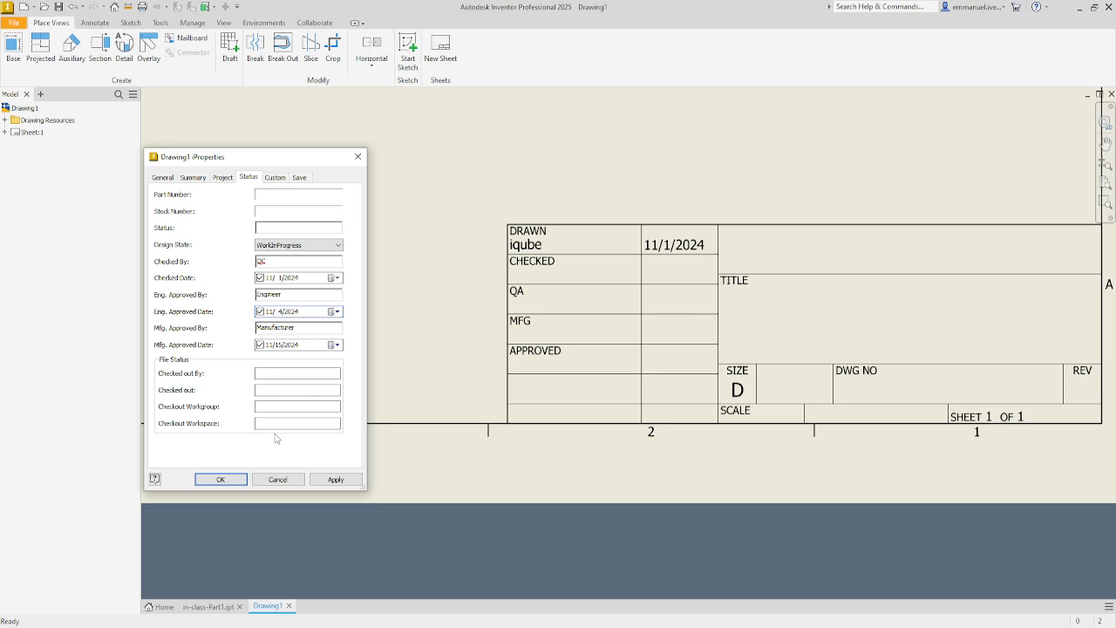
{"action": "left_click", "coordinate": [337, 480]}
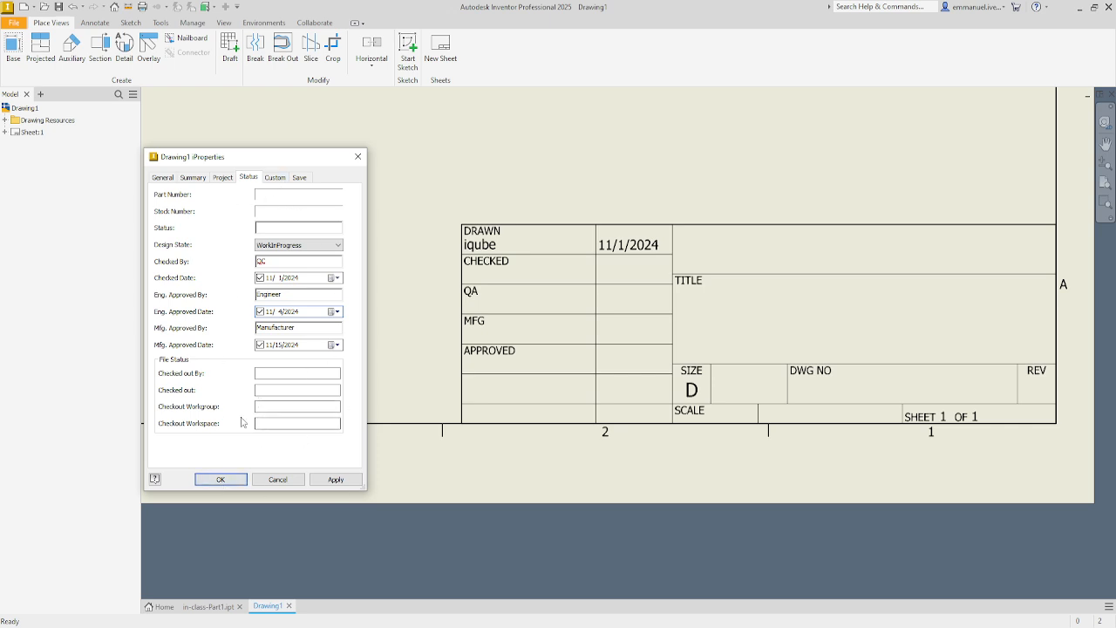
{"action": "left_click", "coordinate": [221, 480]}
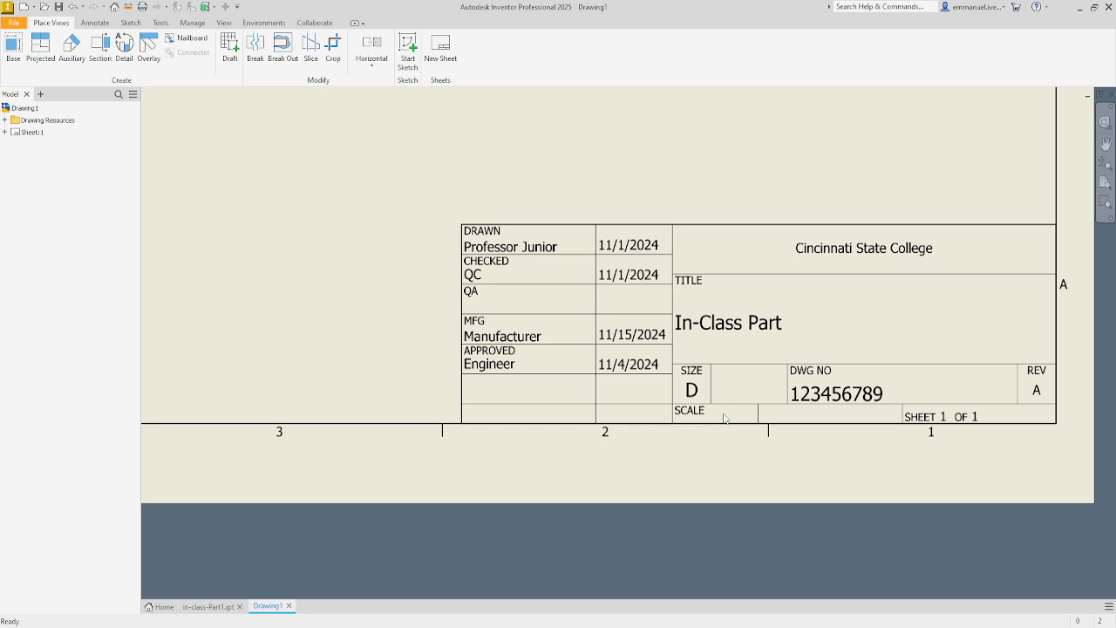
Step: Add a second sheet to the drawing
{"action": "scroll", "coordinate": [708, 417], "scroll_direction": "up", "scroll_amount": 8}
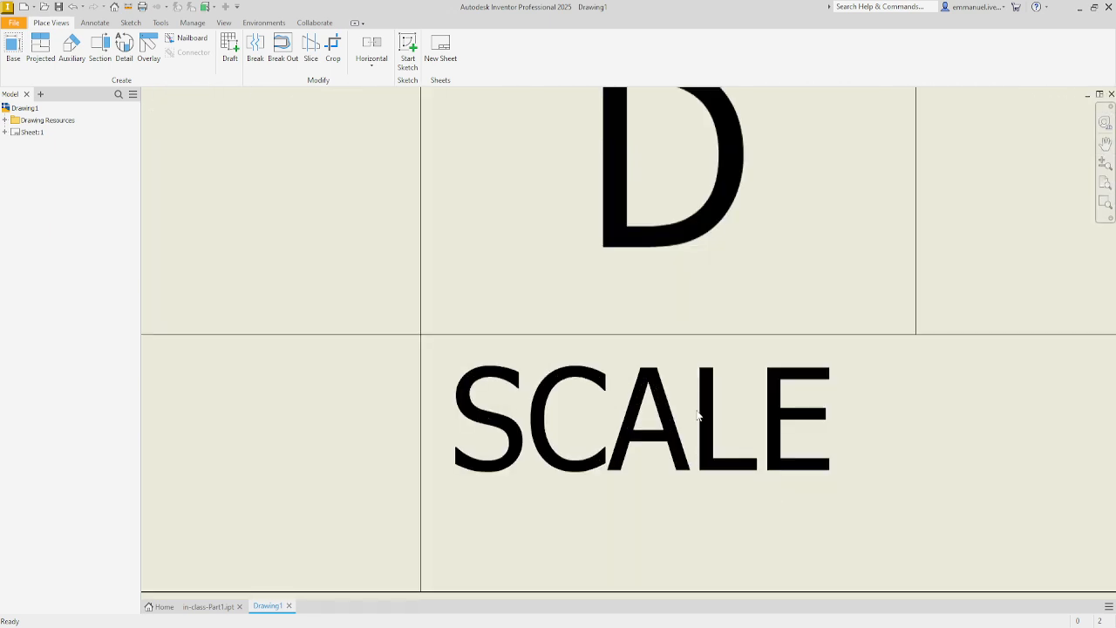
{"action": "scroll", "coordinate": [697, 416], "scroll_direction": "down", "scroll_amount": 5}
{"action": "scroll", "coordinate": [698, 416], "scroll_direction": "down", "scroll_amount": 3}
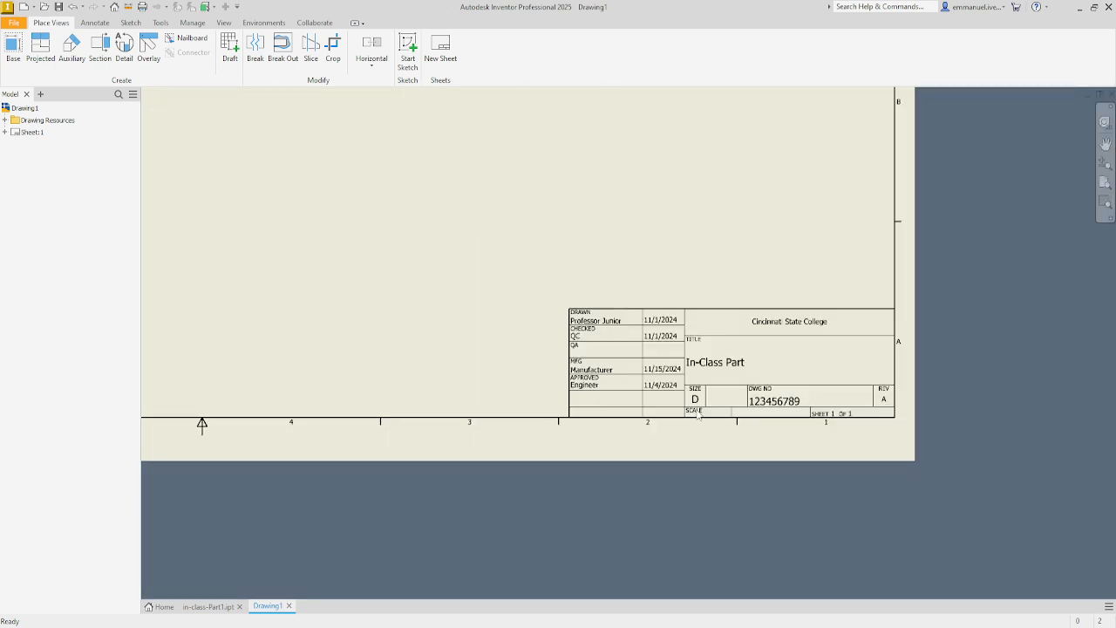
{"action": "scroll", "coordinate": [845, 417], "scroll_direction": "up", "scroll_amount": 3}
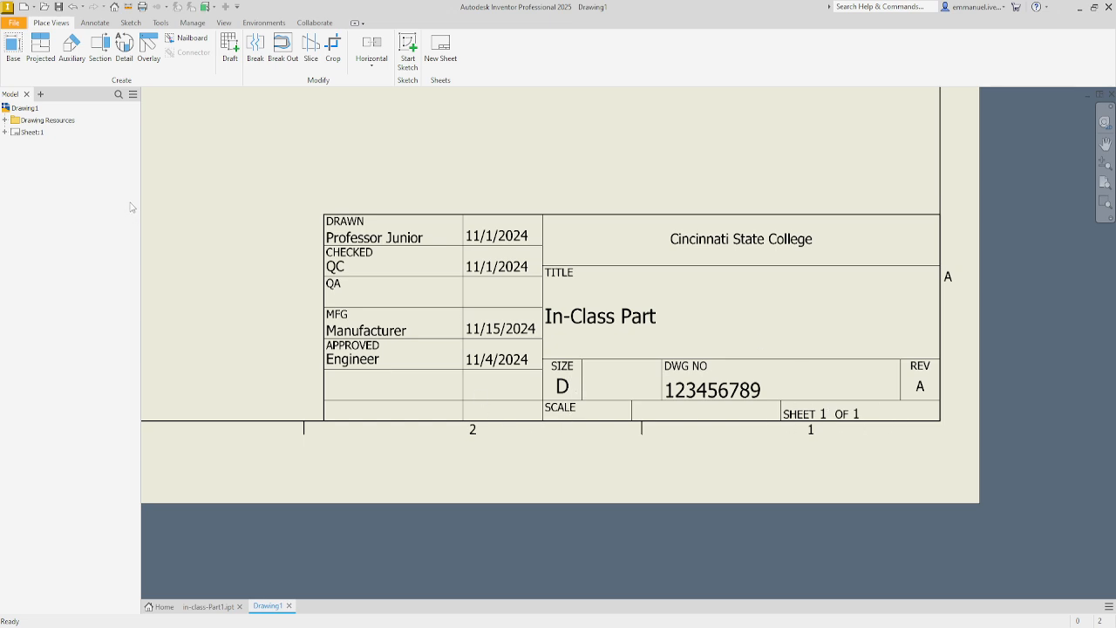
{"action": "left_click", "coordinate": [444, 68]}
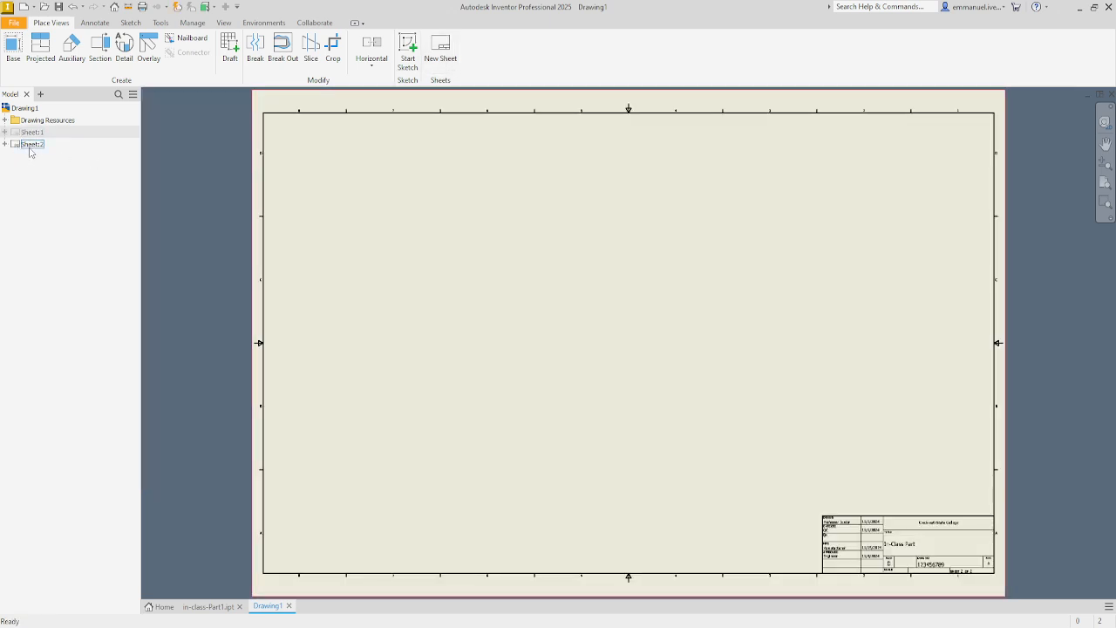
Step: Check the title block on Sheet:2 and make Sheet:1 the active sheet
{"action": "scroll", "coordinate": [1001, 578], "scroll_direction": "down", "scroll_amount": 3}
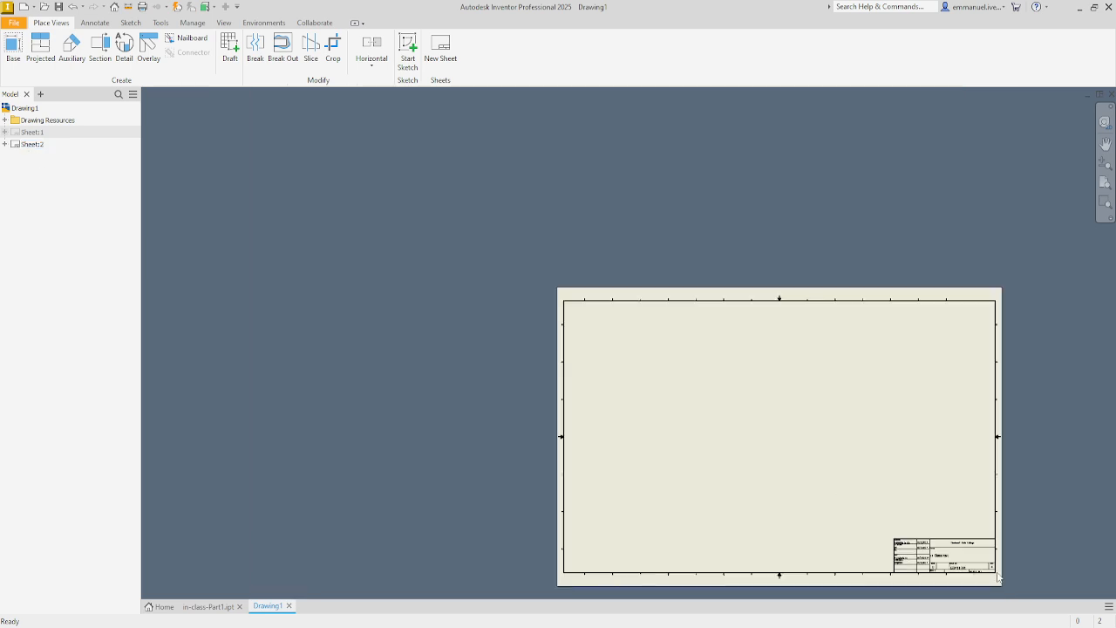
{"action": "scroll", "coordinate": [1001, 579], "scroll_direction": "up", "scroll_amount": 7}
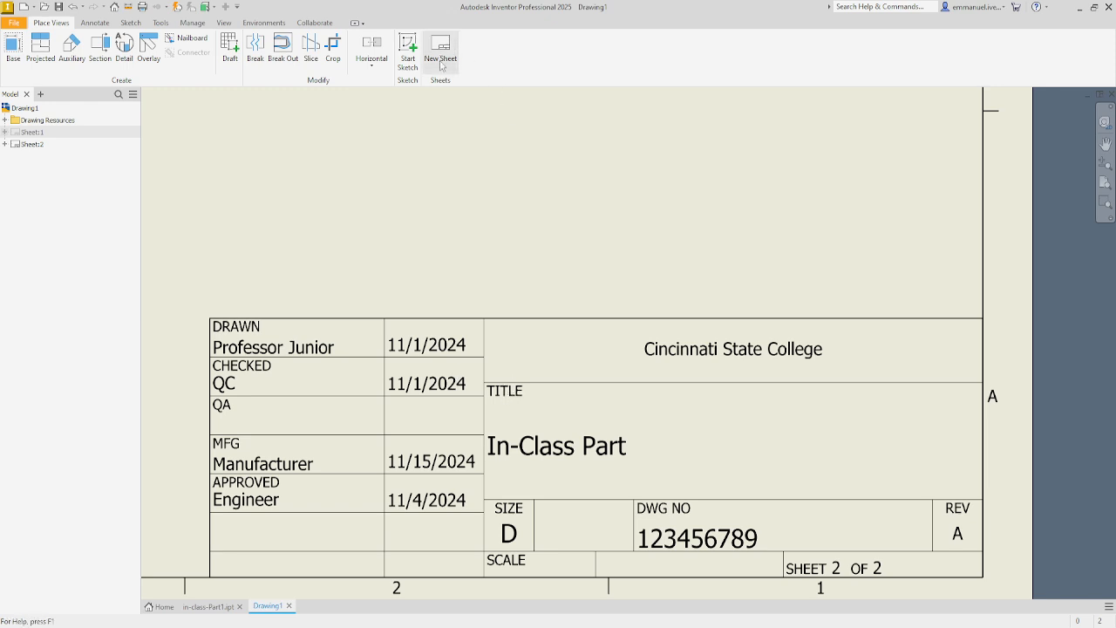
{"action": "right_click", "coordinate": [16, 135]}
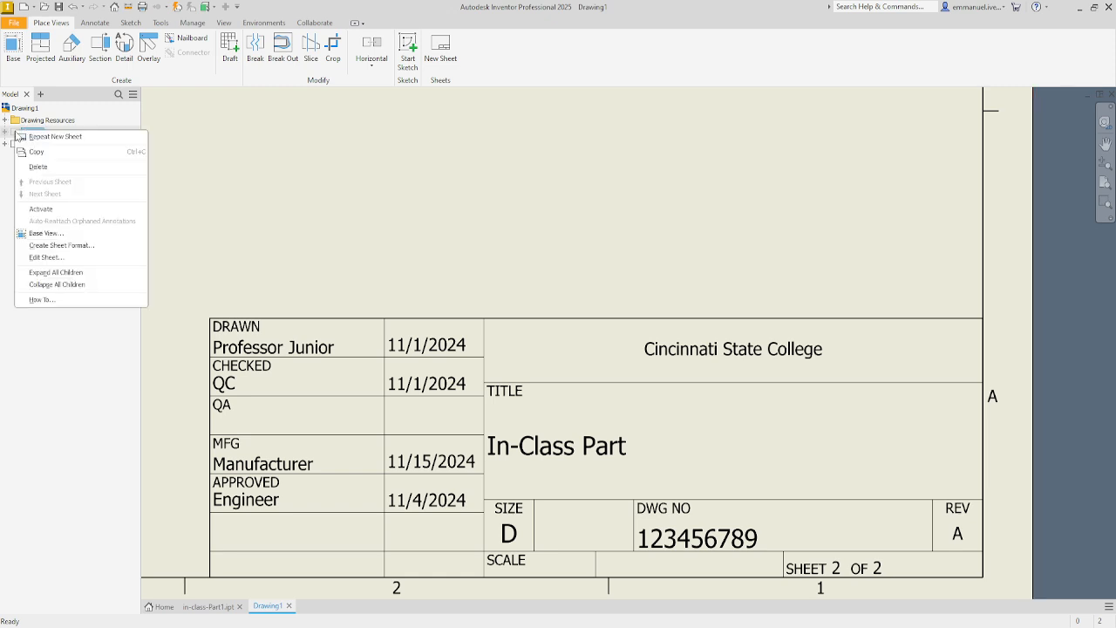
{"action": "left_click", "coordinate": [41, 210]}
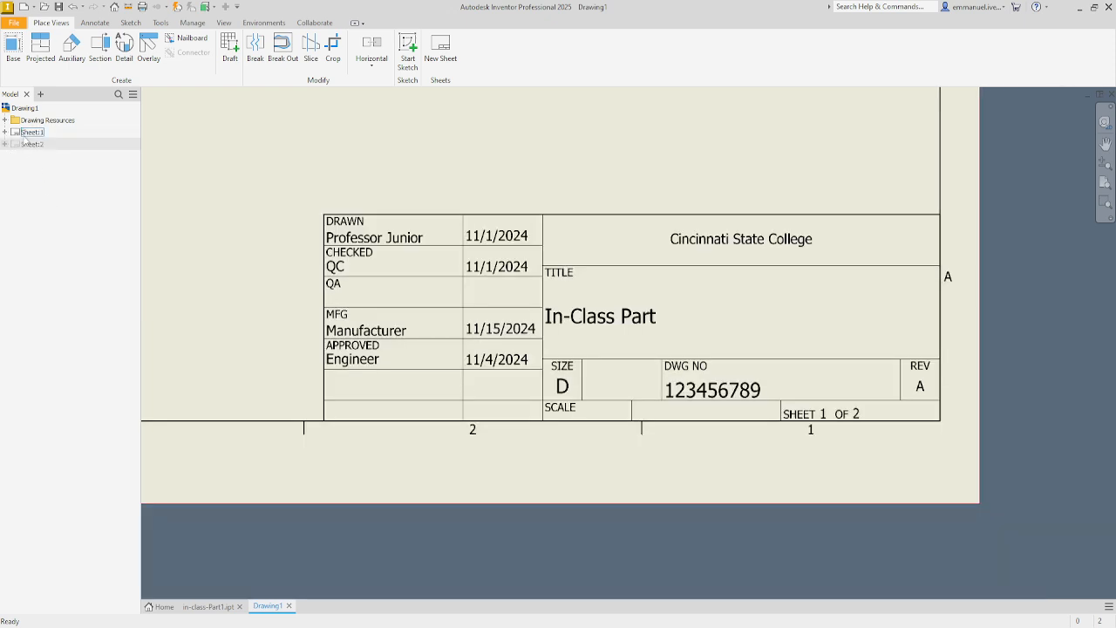
{"action": "right_click", "coordinate": [17, 134]}
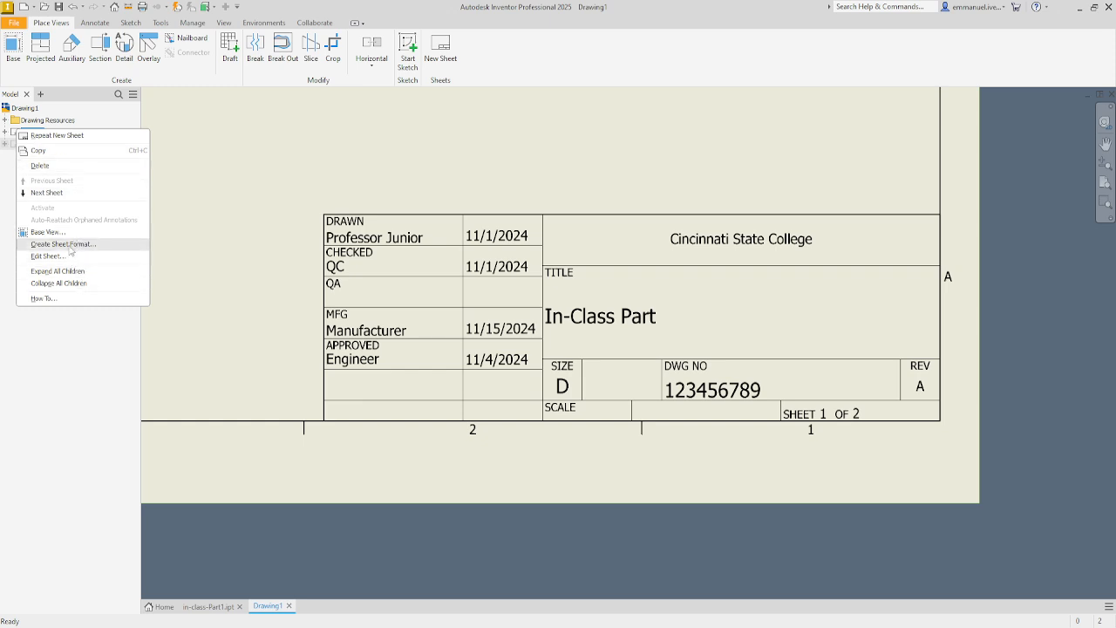
{"action": "left_click", "coordinate": [91, 349]}
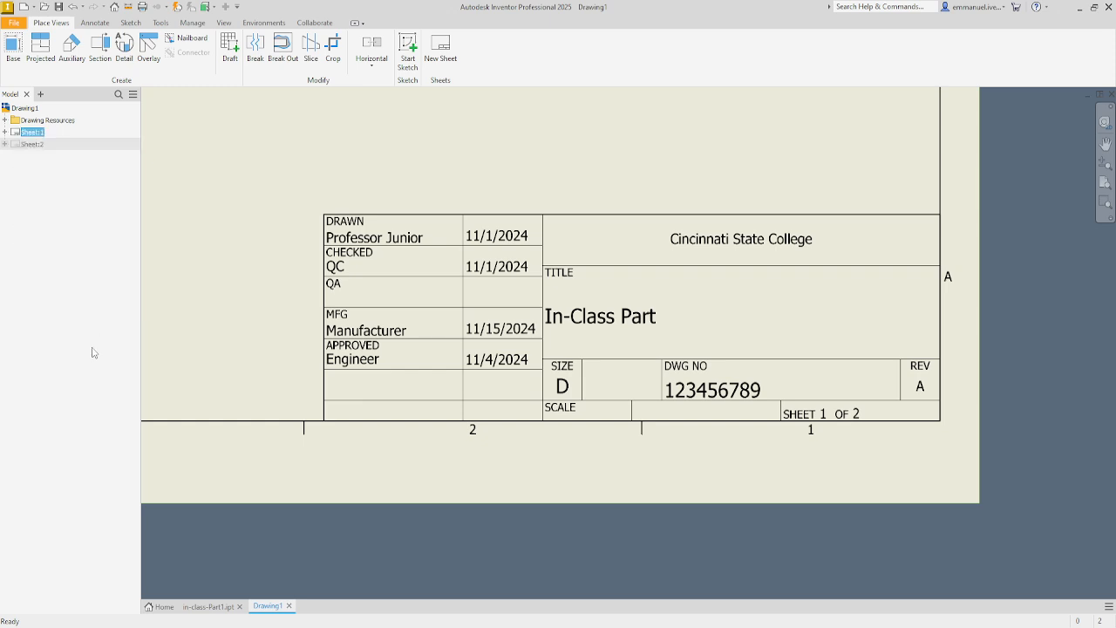
{"action": "right_click", "coordinate": [15, 117]}
{"action": "left_click", "coordinate": [15, 111]}
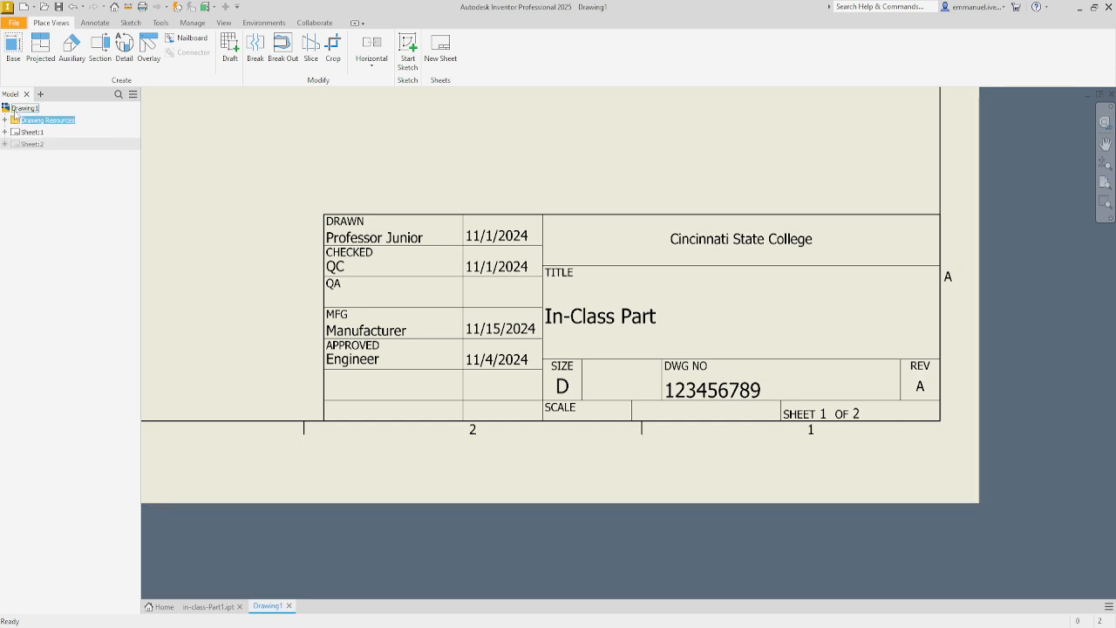
{"action": "right_click", "coordinate": [15, 111]}
{"action": "left_click", "coordinate": [16, 111]}
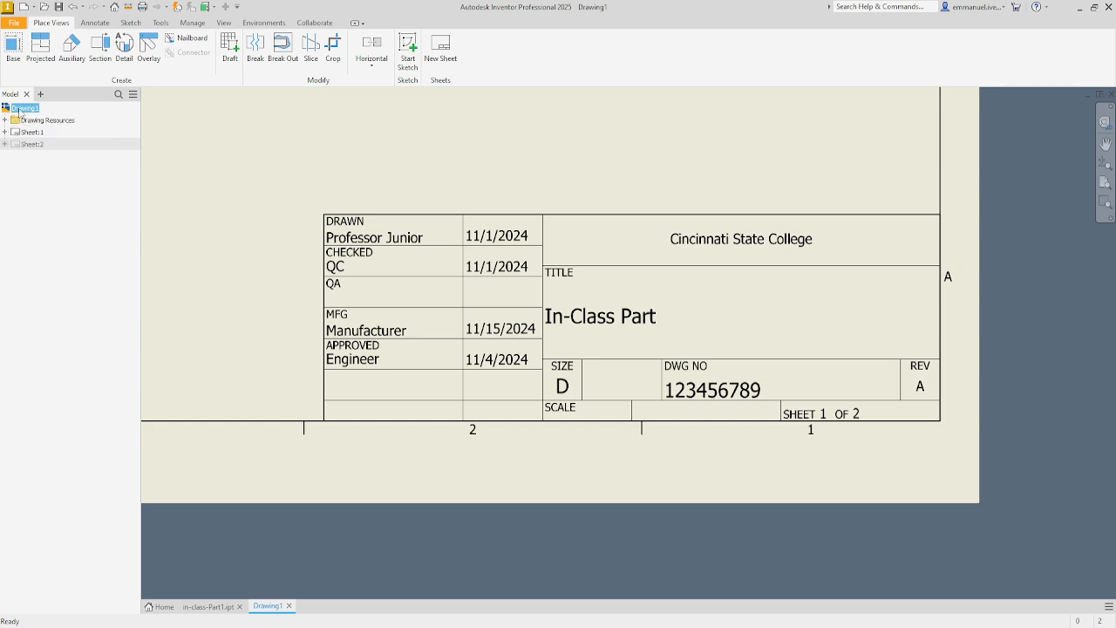
{"action": "right_click", "coordinate": [9, 112]}
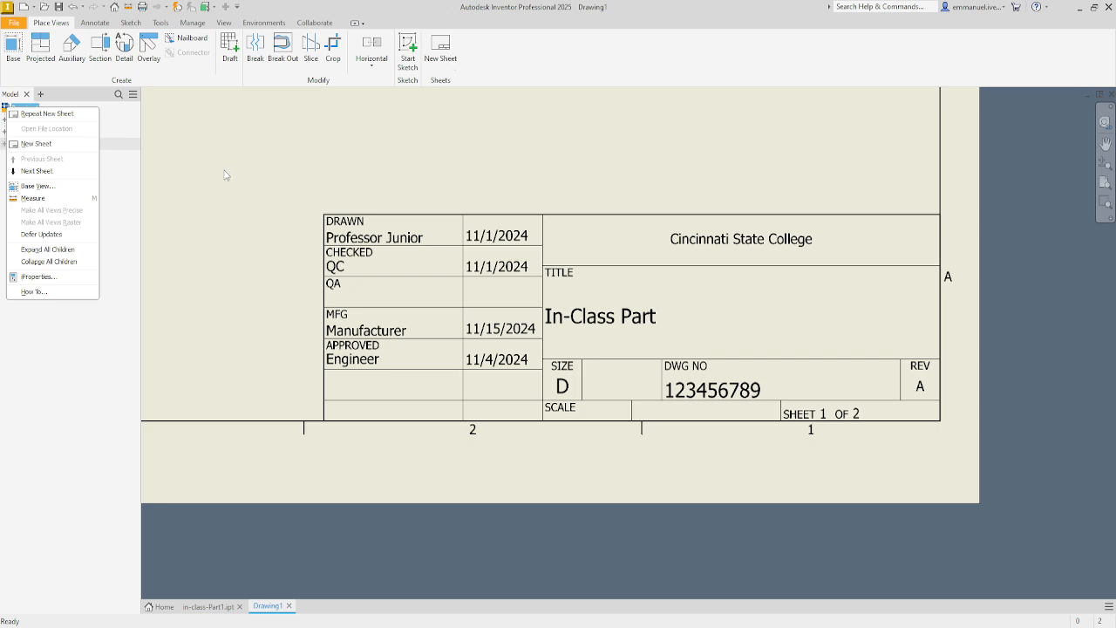
{"action": "left_click", "coordinate": [163, 174]}
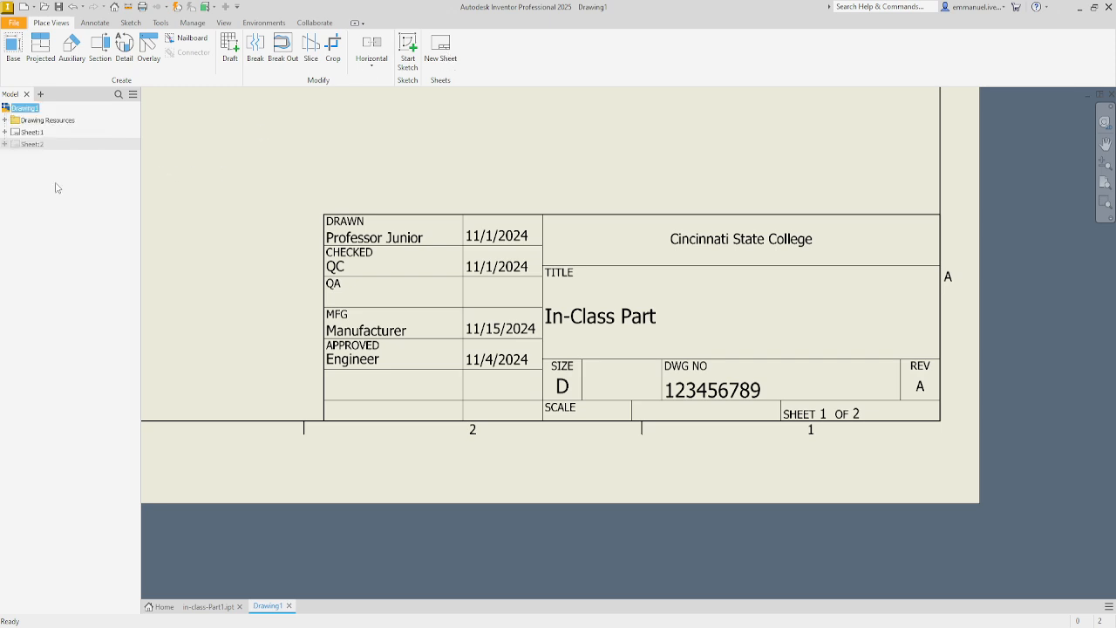
Step: Open the sheet settings of Sheet:1 and try the sizes C, A and A0 to compare their height and width
{"action": "right_click", "coordinate": [19, 135]}
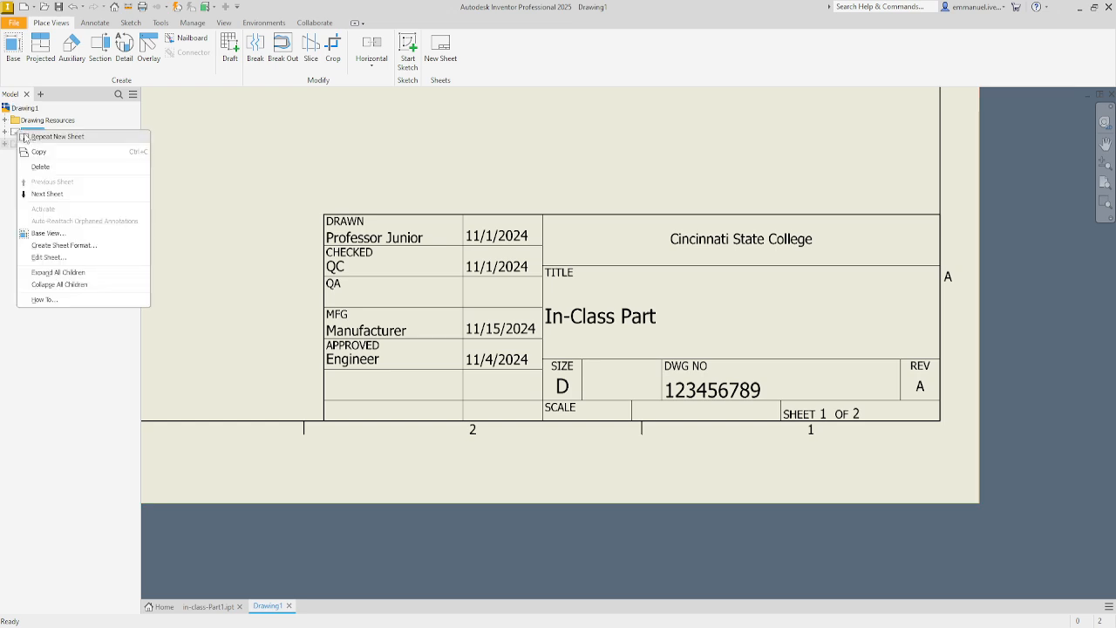
{"action": "left_click", "coordinate": [50, 257]}
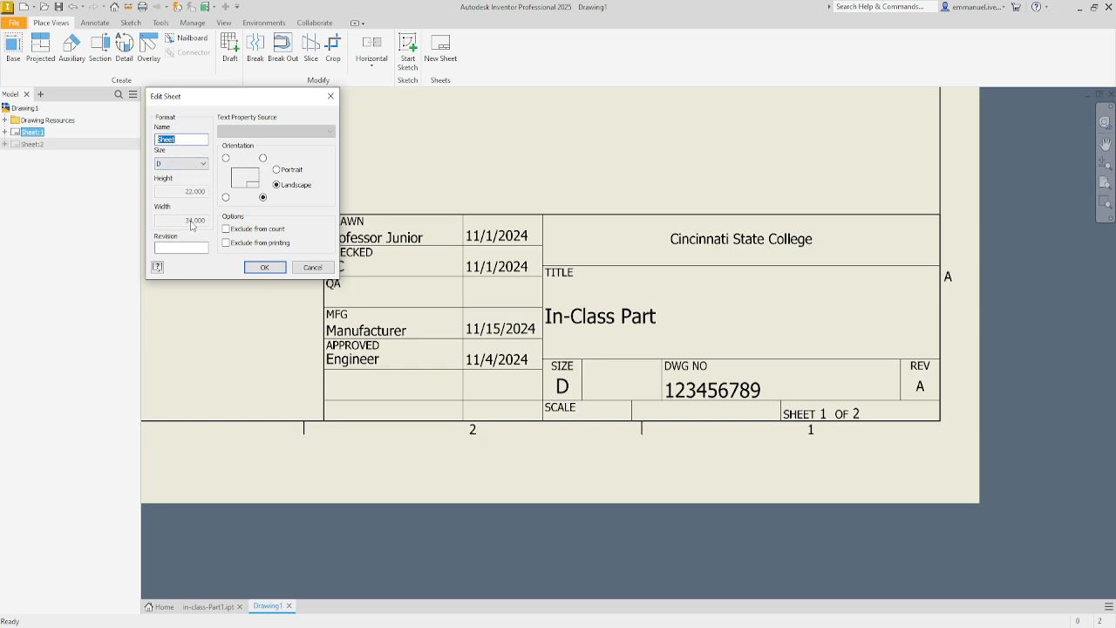
{"action": "left_click", "coordinate": [202, 164]}
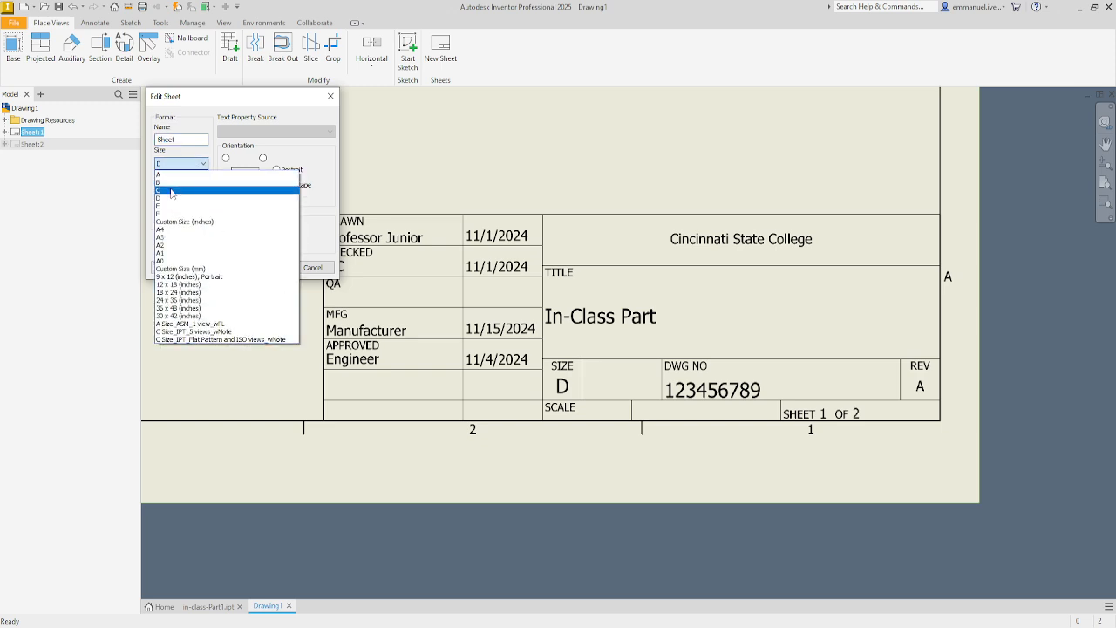
{"action": "left_click", "coordinate": [172, 190]}
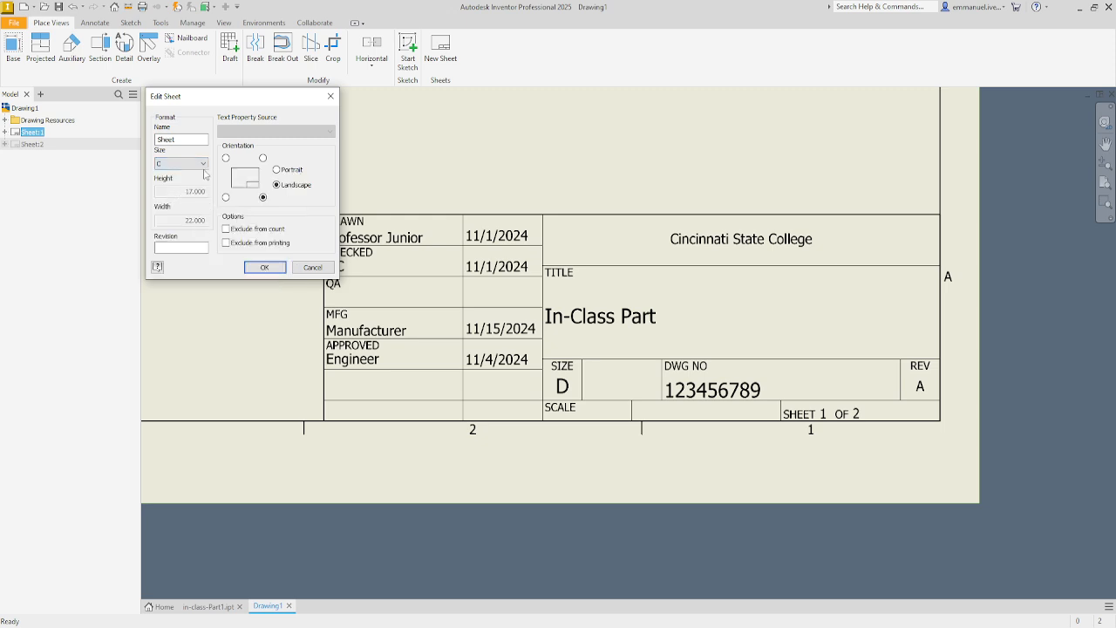
{"action": "left_click", "coordinate": [204, 167]}
{"action": "left_click", "coordinate": [198, 181]}
{"action": "left_click", "coordinate": [203, 166]}
{"action": "left_click", "coordinate": [190, 179]}
{"action": "left_click", "coordinate": [204, 164]}
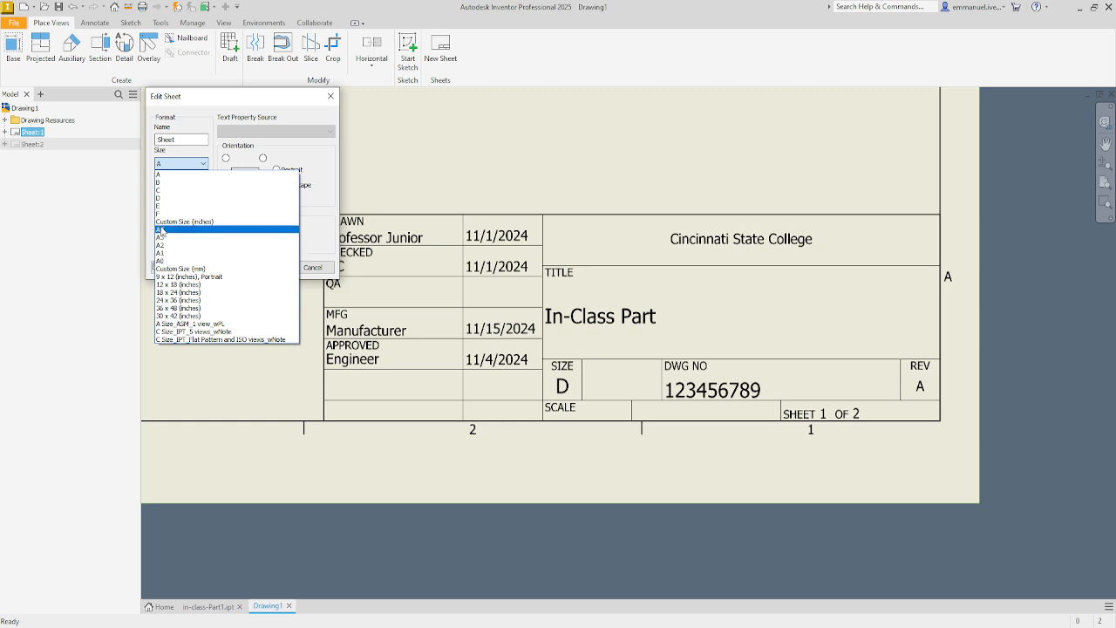
{"action": "left_click", "coordinate": [160, 262]}
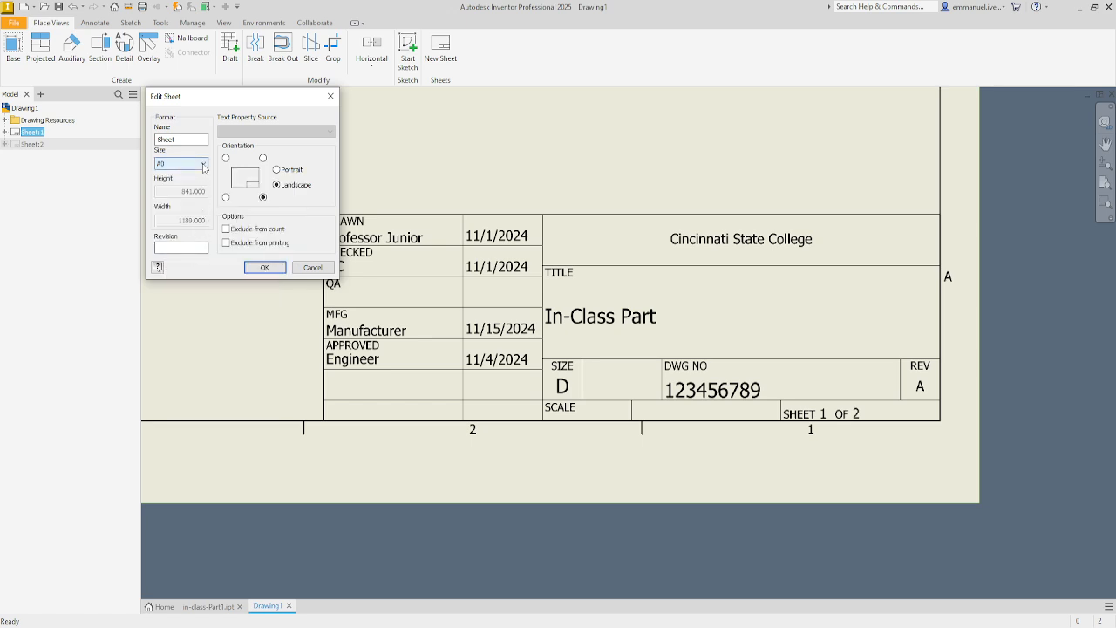
Step: Try the metric sheet sizes A4, A0 and A3 for Sheet:1 to compare their dimensions
{"action": "left_click", "coordinate": [204, 164]}
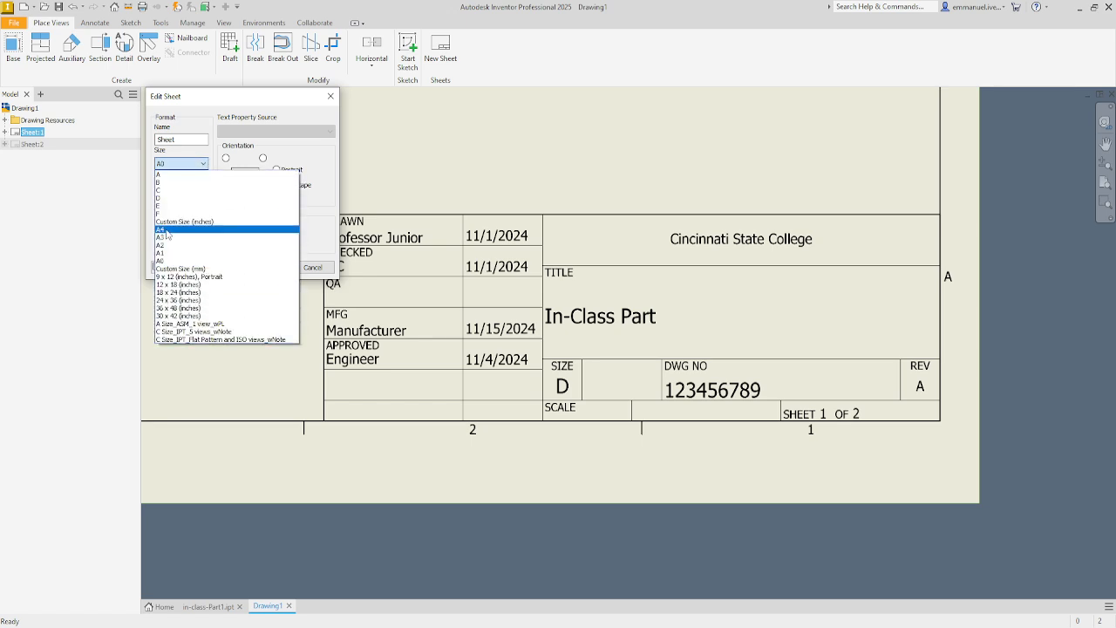
{"action": "left_click", "coordinate": [197, 217]}
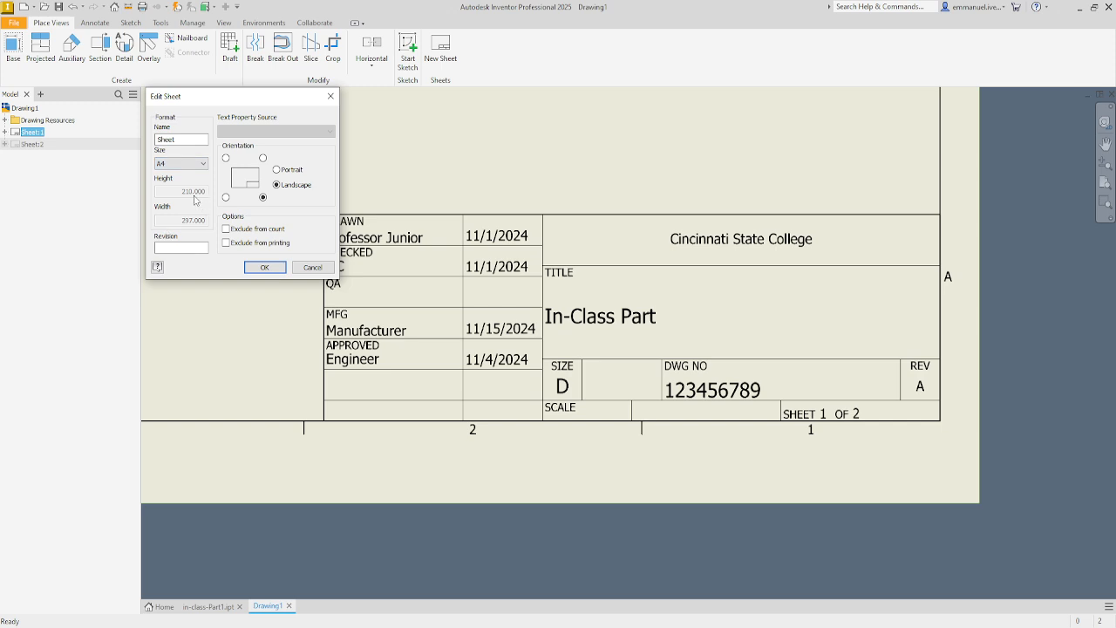
{"action": "left_click", "coordinate": [202, 164]}
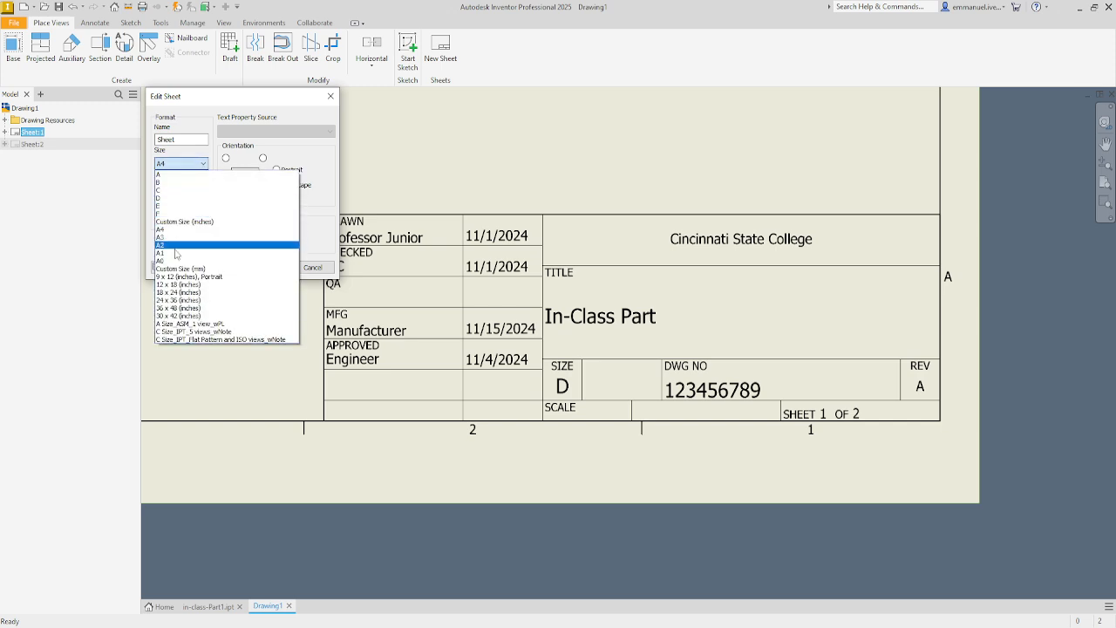
{"action": "left_click", "coordinate": [174, 262]}
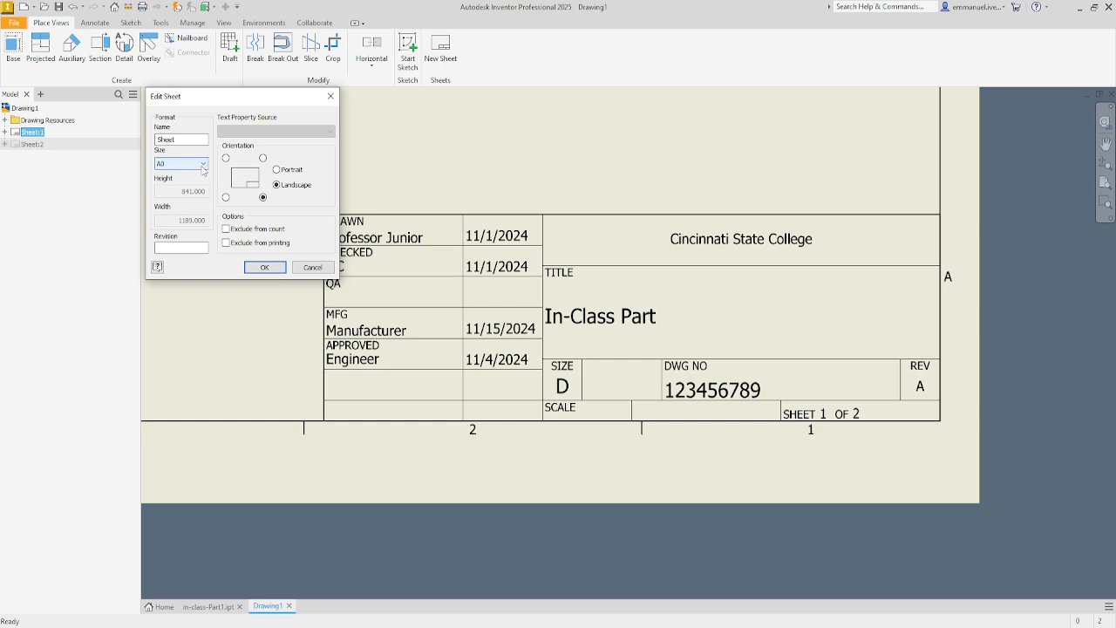
{"action": "left_click", "coordinate": [203, 164]}
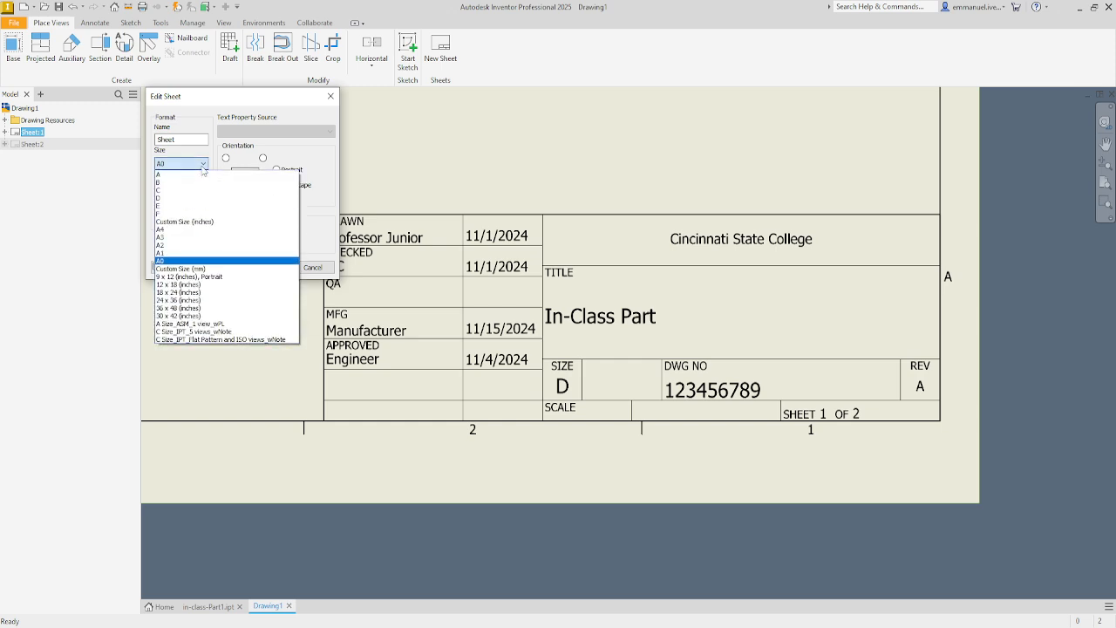
{"action": "left_click", "coordinate": [170, 238]}
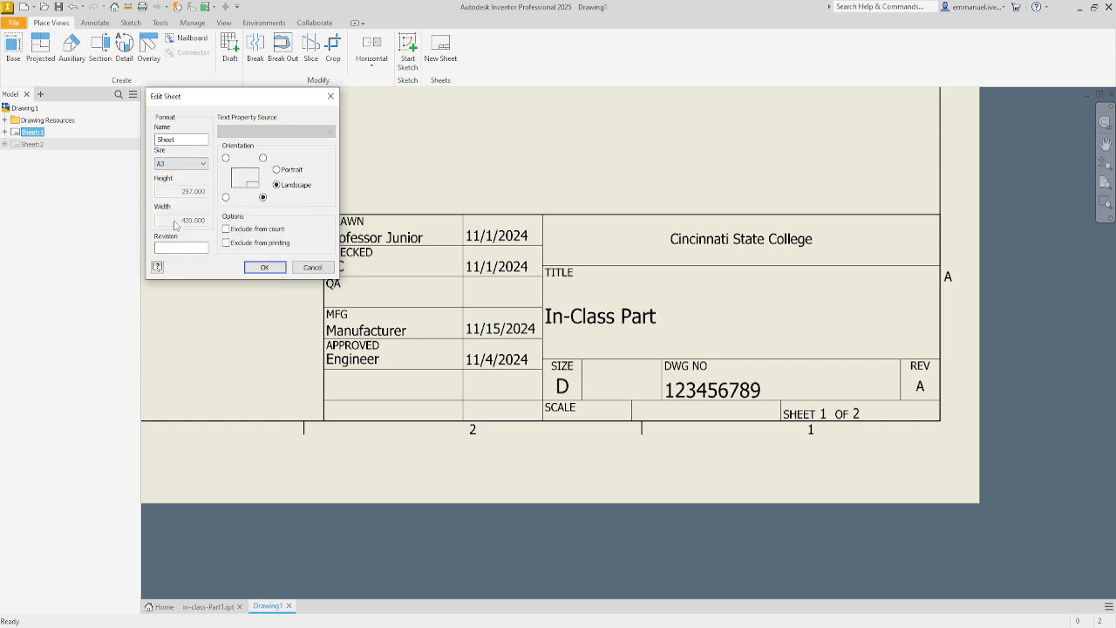
Step: Set Sheet:1 to size D in landscape orientation with the title block in the sheet's lower-right corner, and apply the sheet settings
{"action": "left_click", "coordinate": [197, 164]}
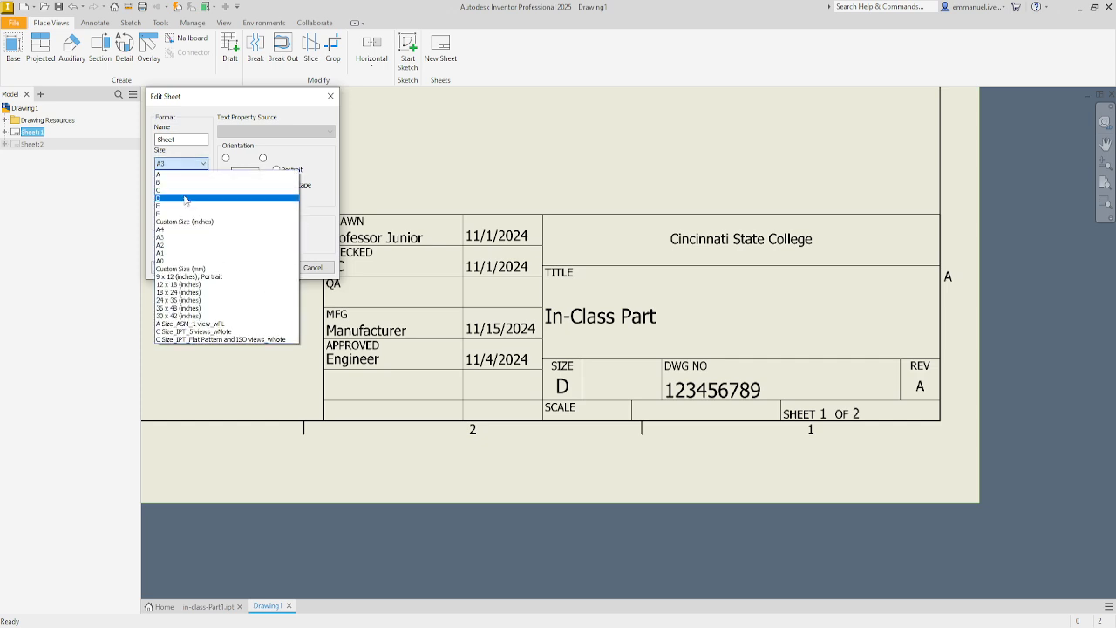
{"action": "left_click", "coordinate": [184, 199]}
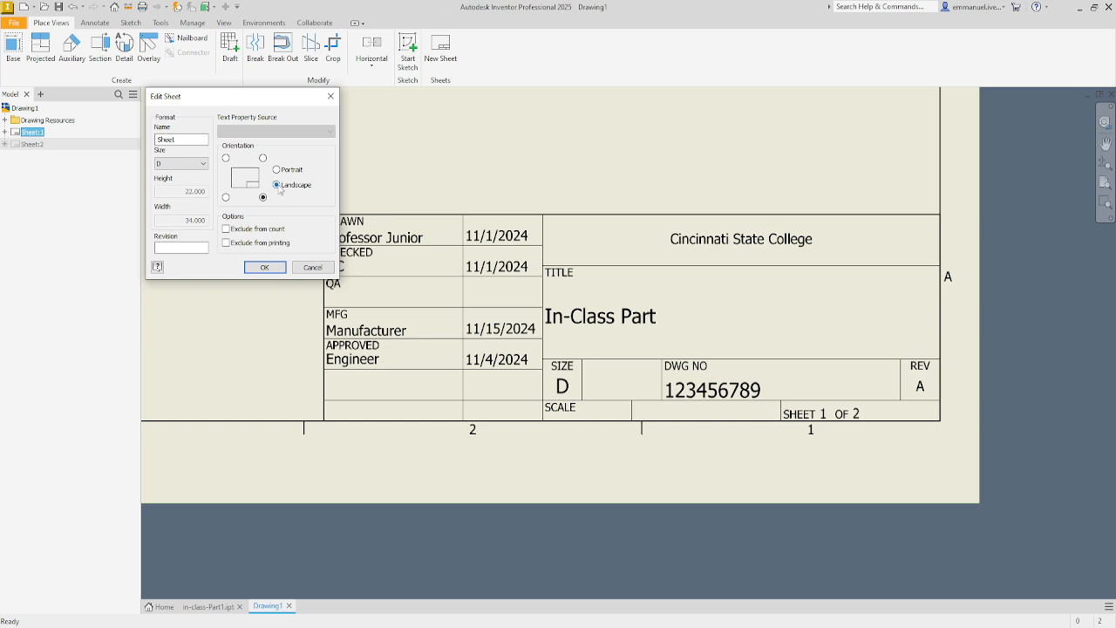
{"action": "scroll", "coordinate": [278, 187], "scroll_direction": "down", "scroll_amount": 4}
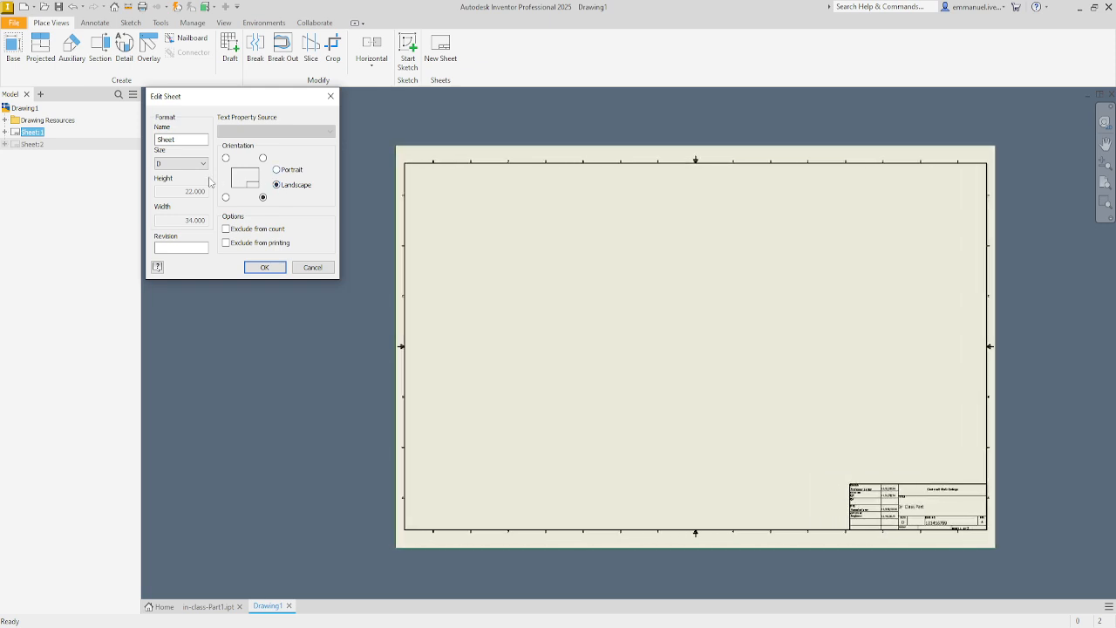
{"action": "left_click", "coordinate": [276, 170]}
{"action": "left_click", "coordinate": [276, 185]}
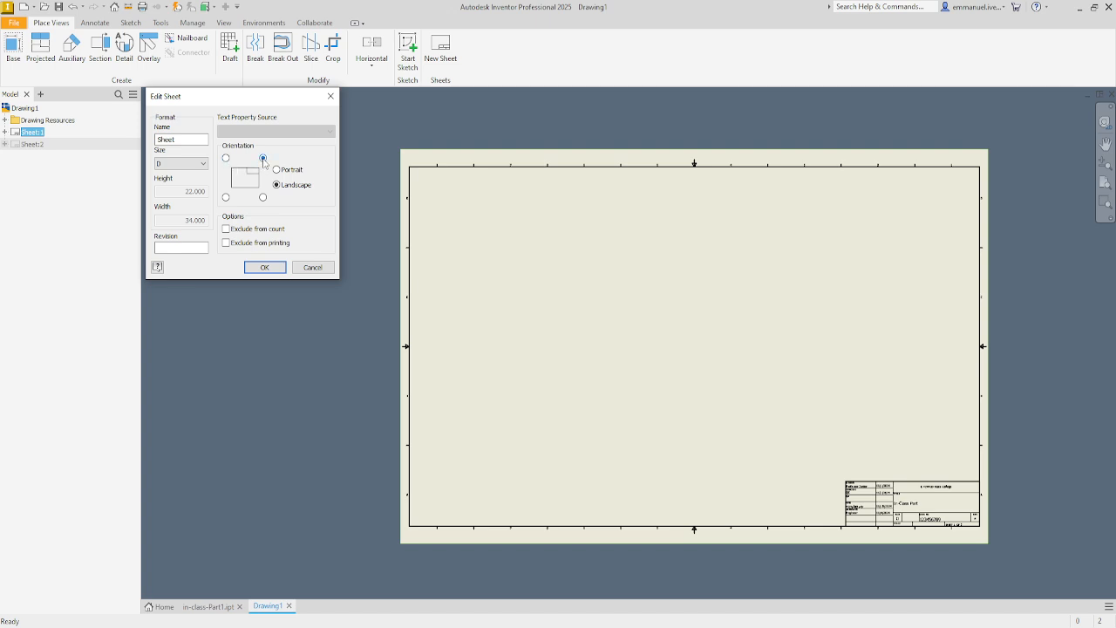
{"action": "left_click", "coordinate": [263, 198]}
{"action": "left_click", "coordinate": [263, 269]}
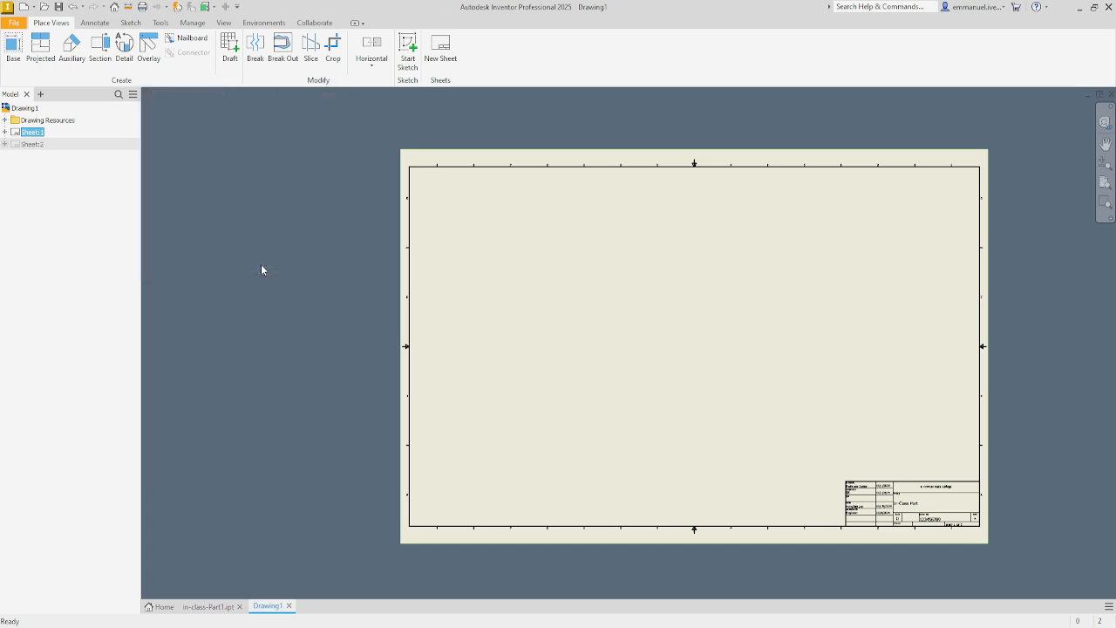
Step: Examine the title block of Sheet:1 for its sheet size, and review the whole sheet layout
{"action": "scroll", "coordinate": [816, 533], "scroll_direction": "down", "scroll_amount": 2}
{"action": "scroll", "coordinate": [924, 458], "scroll_direction": "down", "scroll_amount": 2}
{"action": "middle_click_drag", "start_coordinate": [927, 458], "coordinate": [810, 471]}
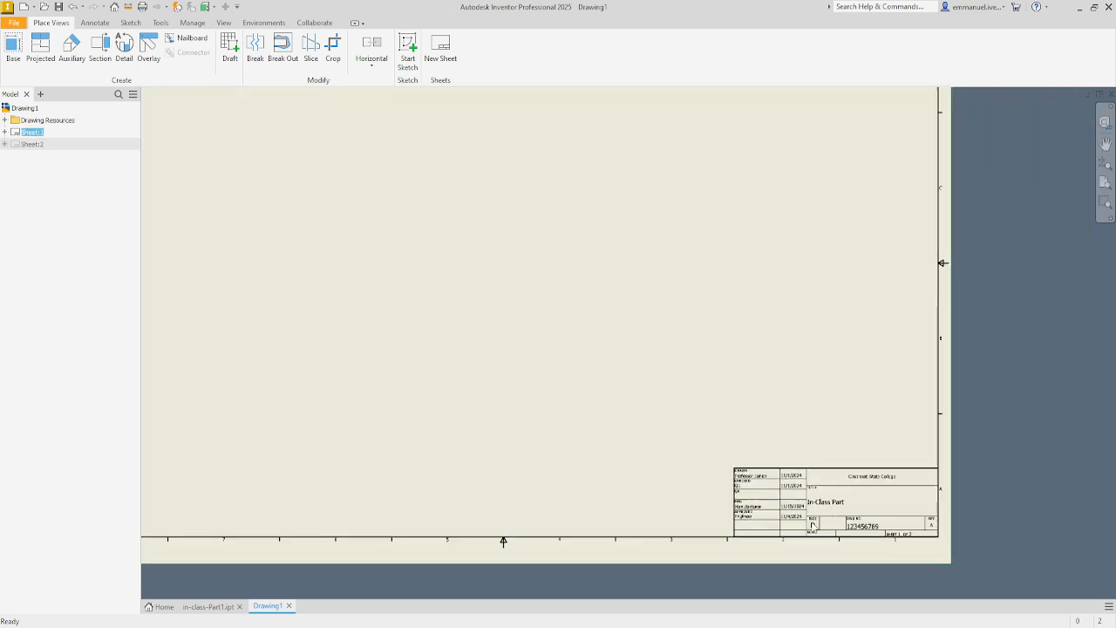
{"action": "scroll", "coordinate": [820, 516], "scroll_direction": "up", "scroll_amount": 2}
{"action": "scroll", "coordinate": [860, 538], "scroll_direction": "down", "scroll_amount": 2}
{"action": "scroll", "coordinate": [862, 538], "scroll_direction": "down", "scroll_amount": 3}
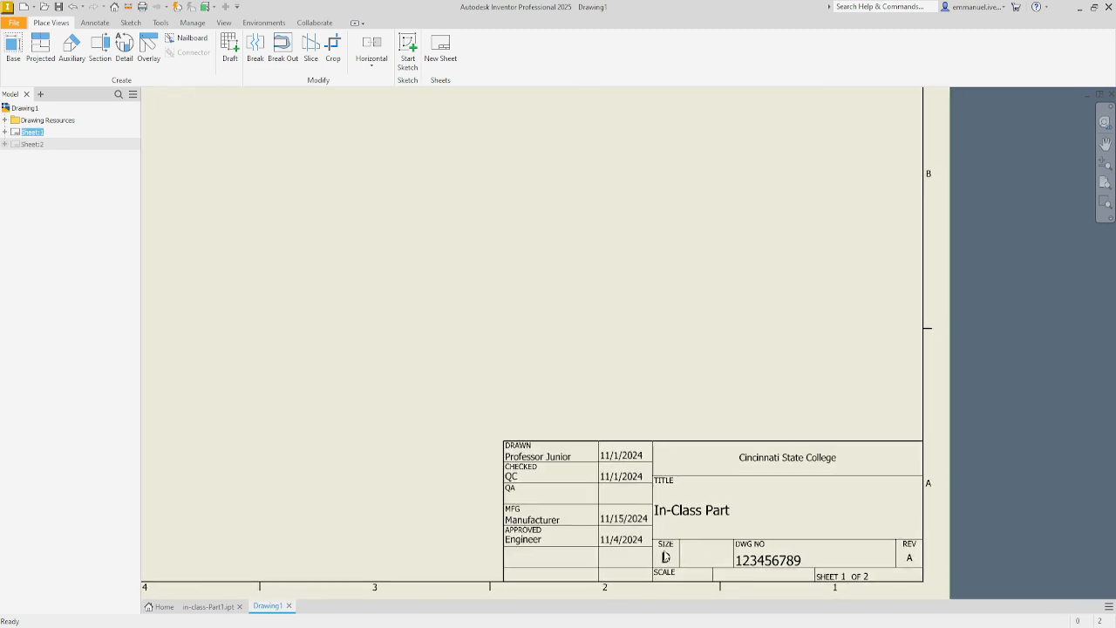
{"action": "scroll", "coordinate": [715, 480], "scroll_direction": "up", "scroll_amount": 5}
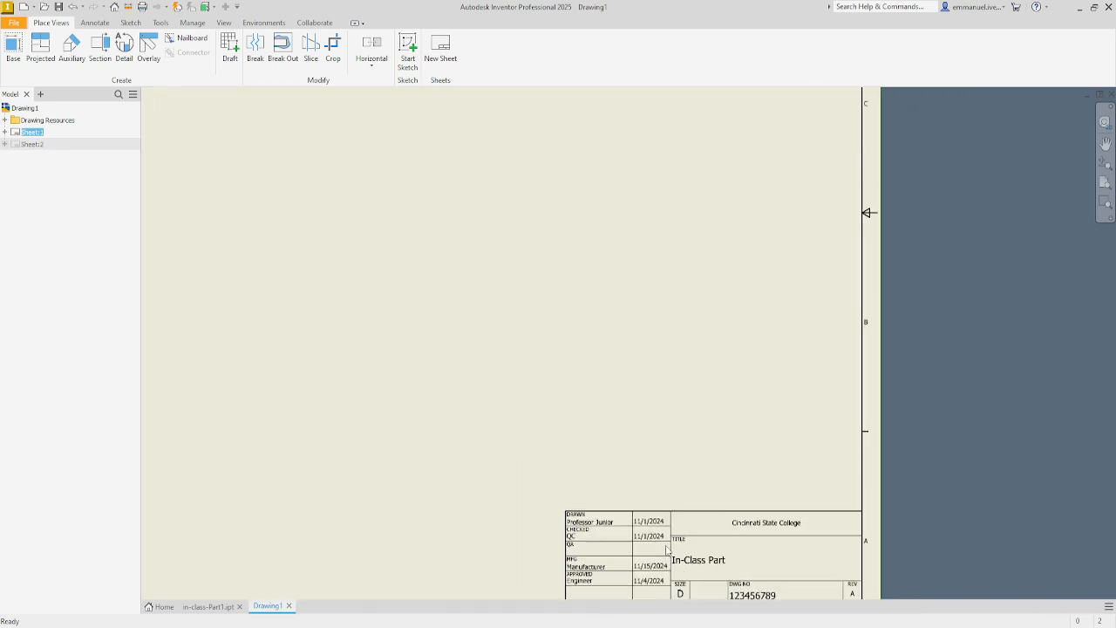
{"action": "scroll", "coordinate": [596, 386], "scroll_direction": "down", "scroll_amount": 3}
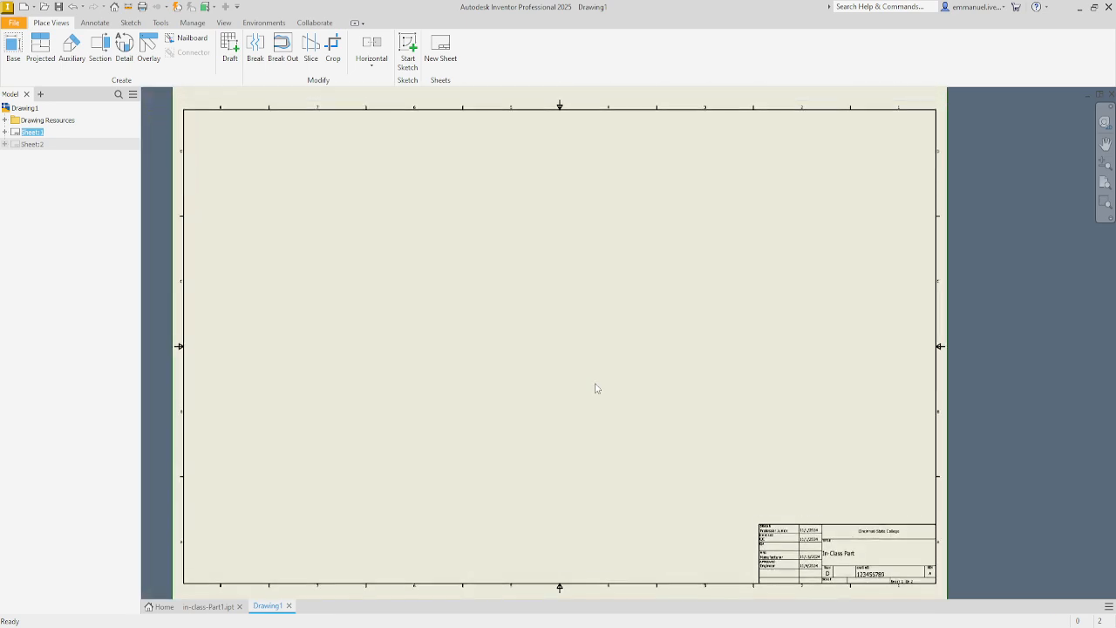
{"action": "scroll", "coordinate": [596, 388], "scroll_direction": "up", "scroll_amount": 2}
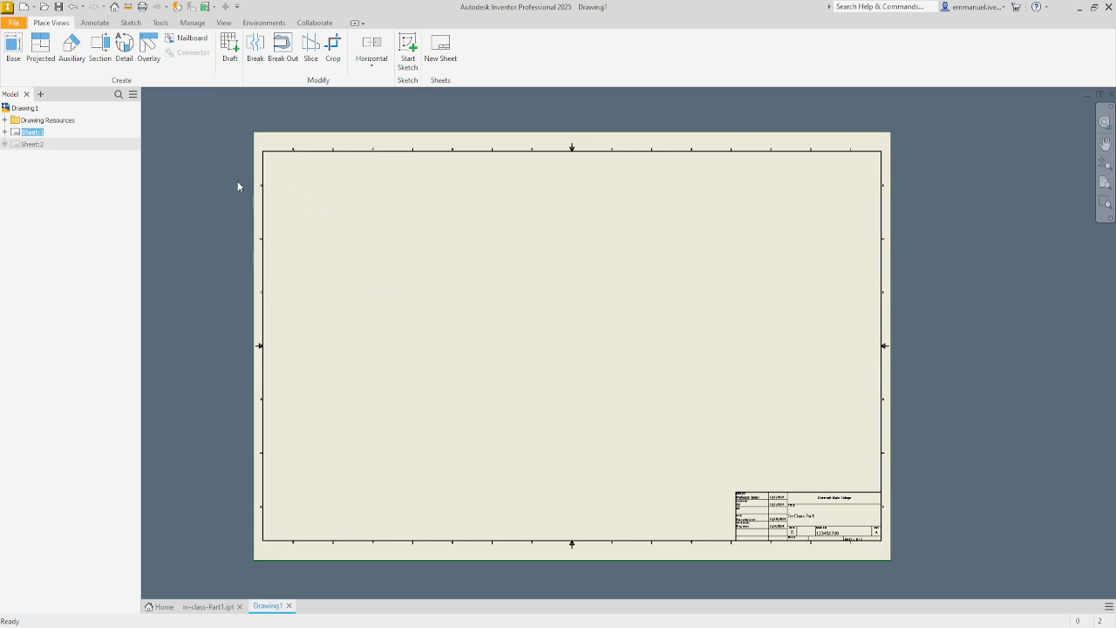
Step: Review the available active drafting standards in the drawing's document settings, and close them with Default Standard (ANSI) kept
{"action": "left_click", "coordinate": [160, 24]}
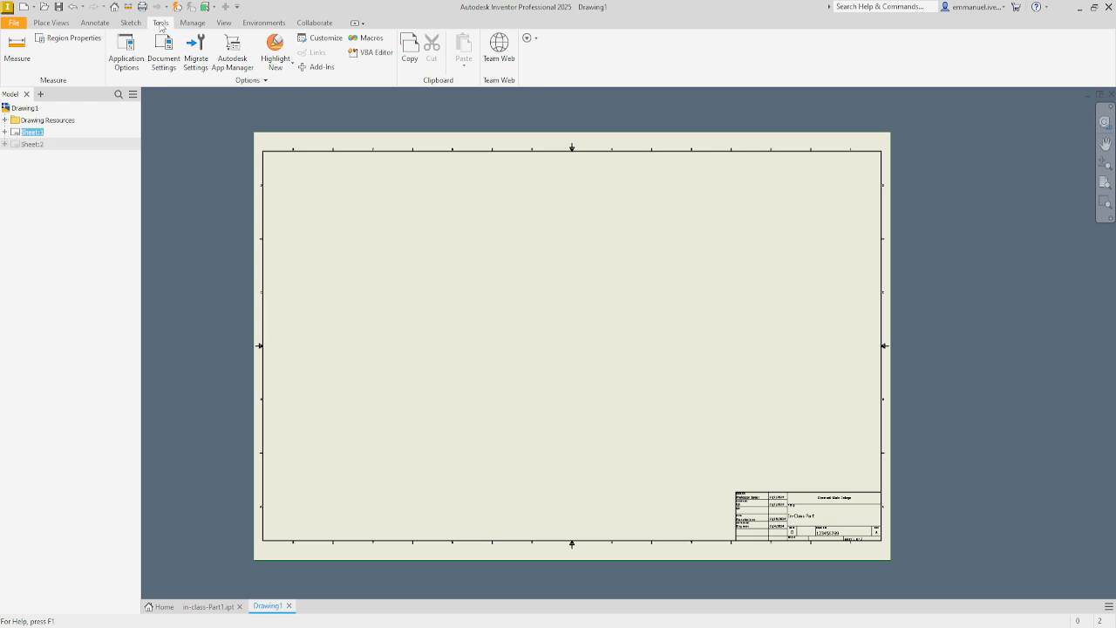
{"action": "left_click", "coordinate": [170, 73]}
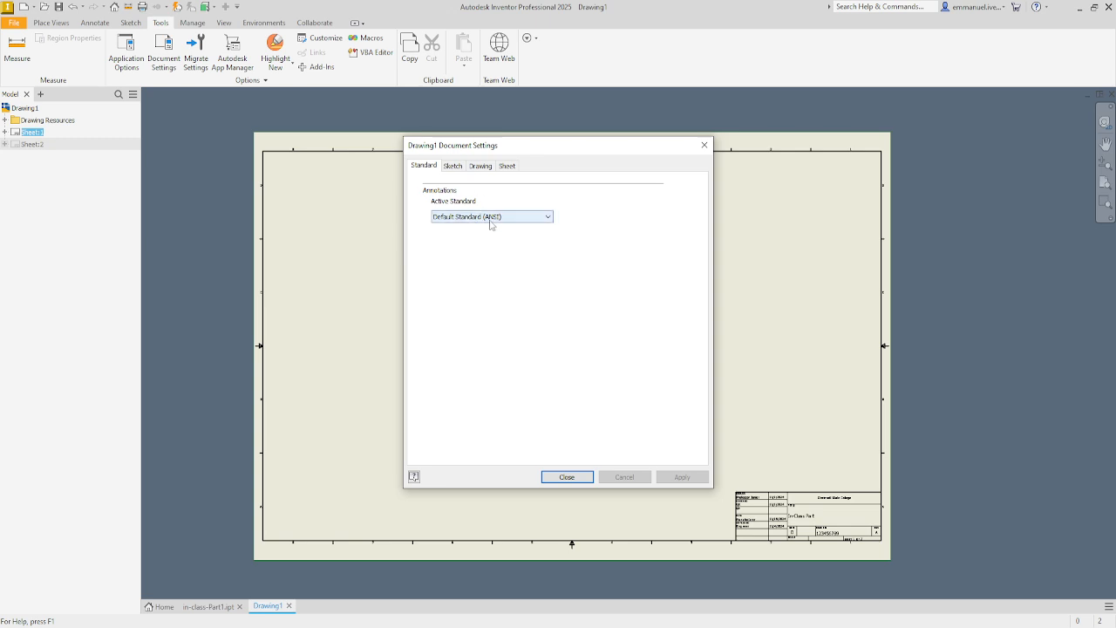
{"action": "left_click", "coordinate": [548, 218]}
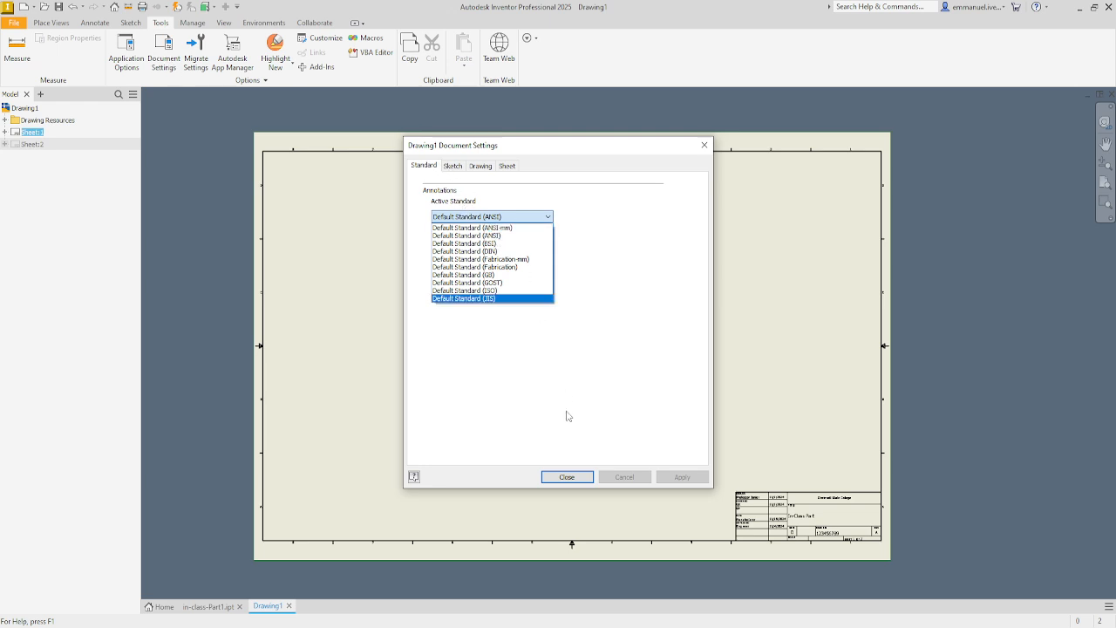
{"action": "left_click", "coordinate": [580, 480]}
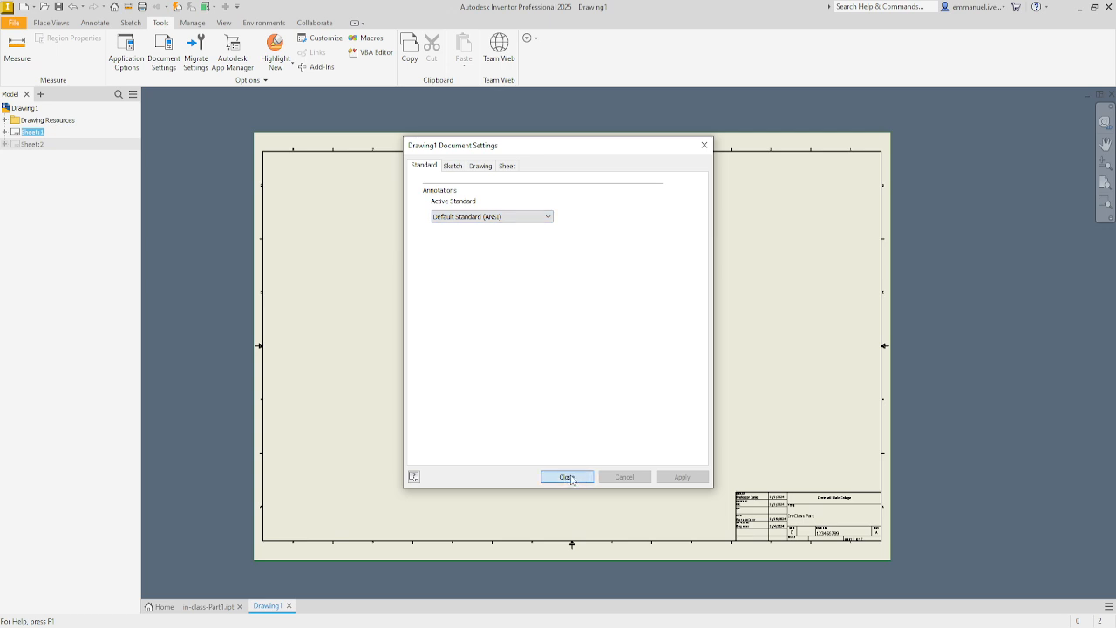
{"action": "left_click", "coordinate": [571, 478]}
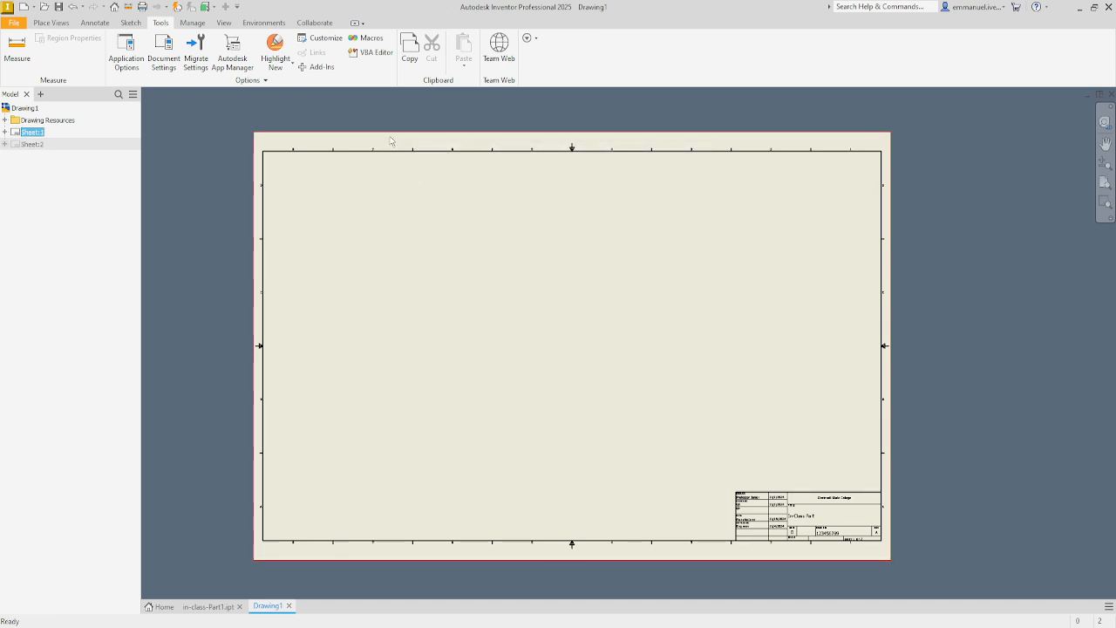
Step: Review the sketch, drawing and sheet options in the document settings, and leave them without changes
{"action": "left_click", "coordinate": [165, 59]}
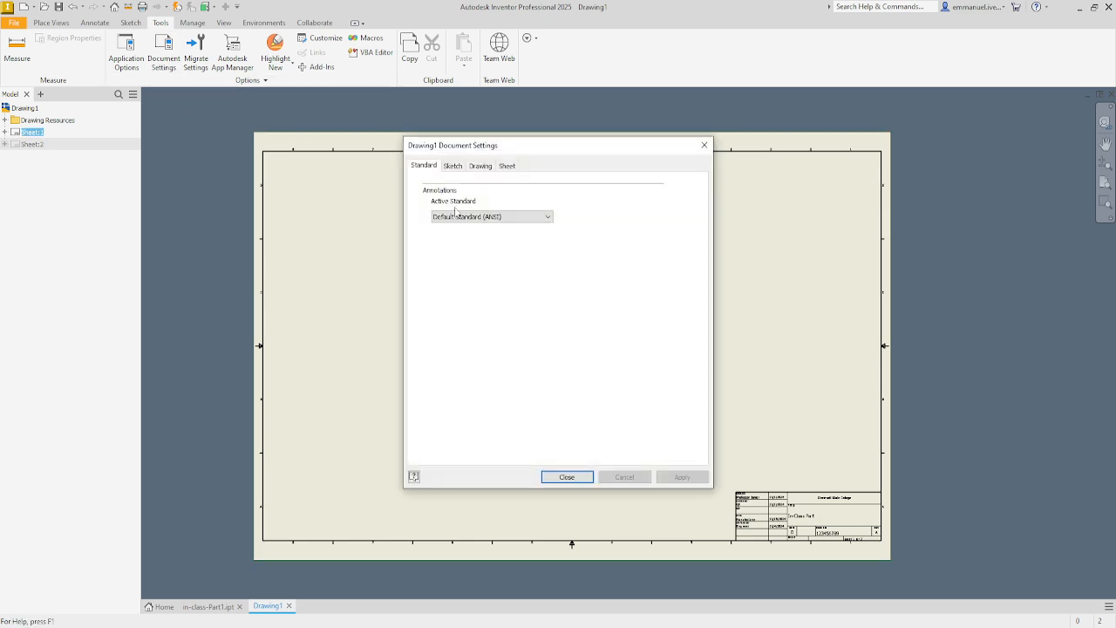
{"action": "left_click", "coordinate": [453, 166]}
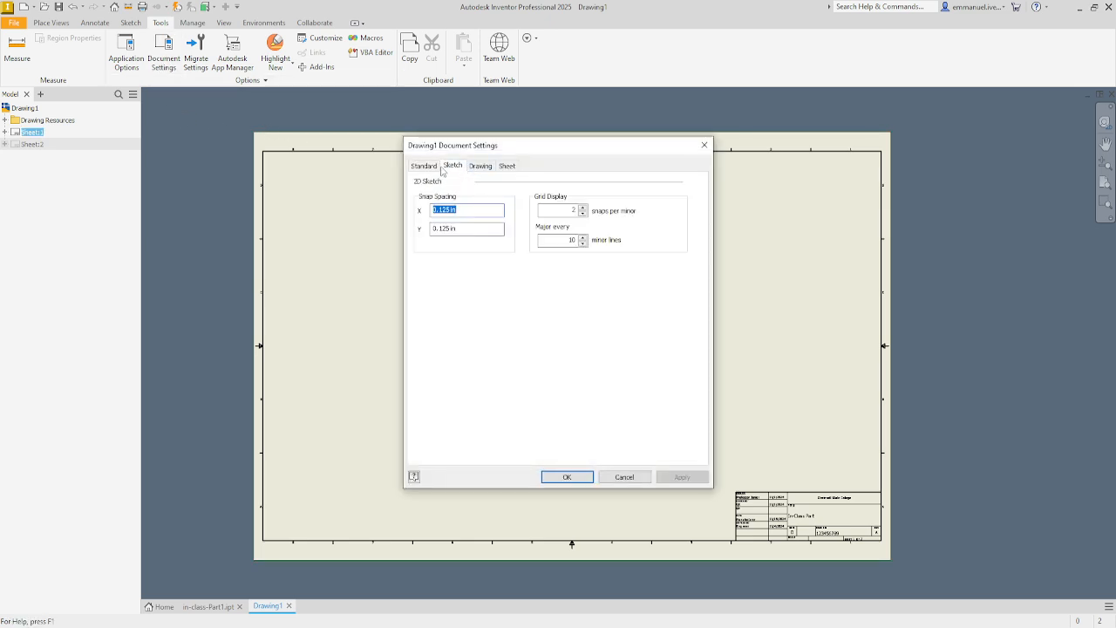
{"action": "left_click", "coordinate": [477, 168]}
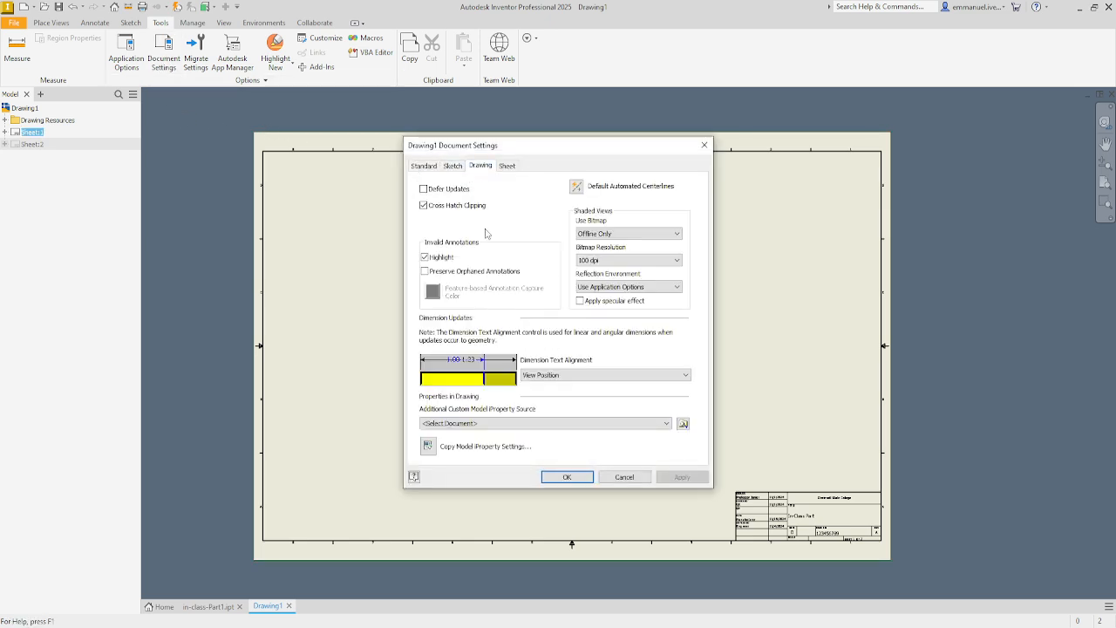
{"action": "left_click", "coordinate": [512, 166]}
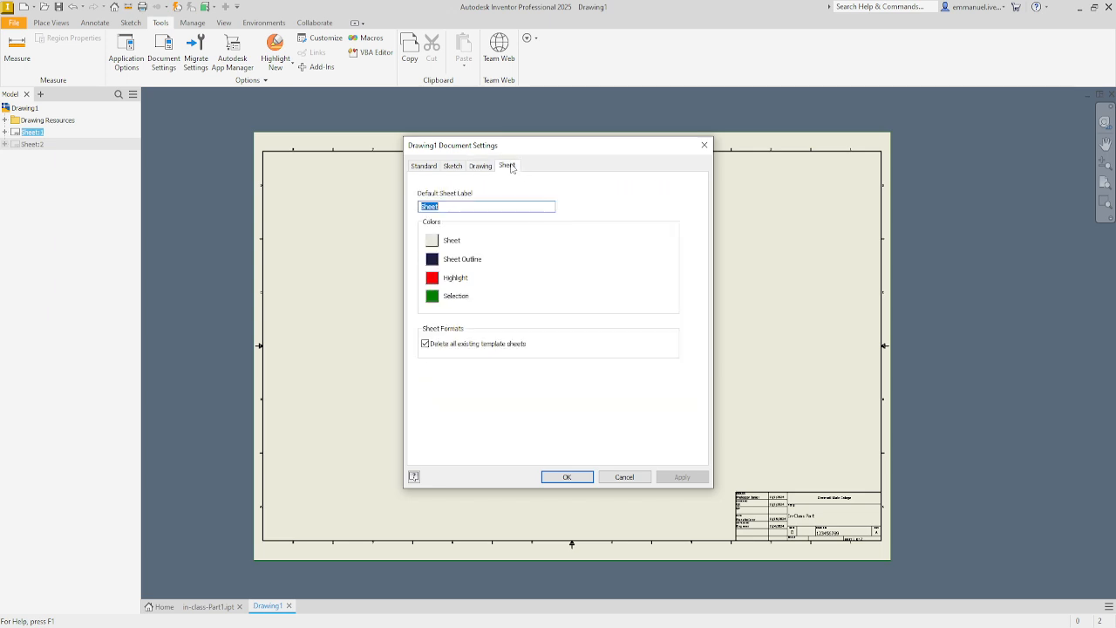
{"action": "left_click", "coordinate": [622, 477]}
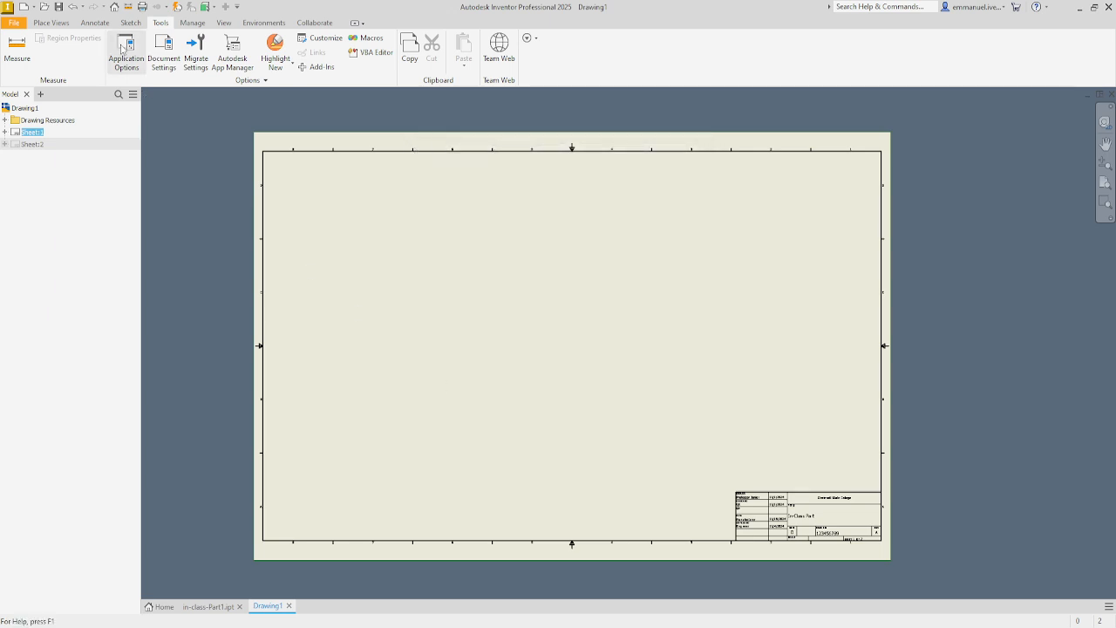
Step: Review the general, save, file, colors and display settings in the application options, and close them
{"action": "left_click", "coordinate": [126, 55]}
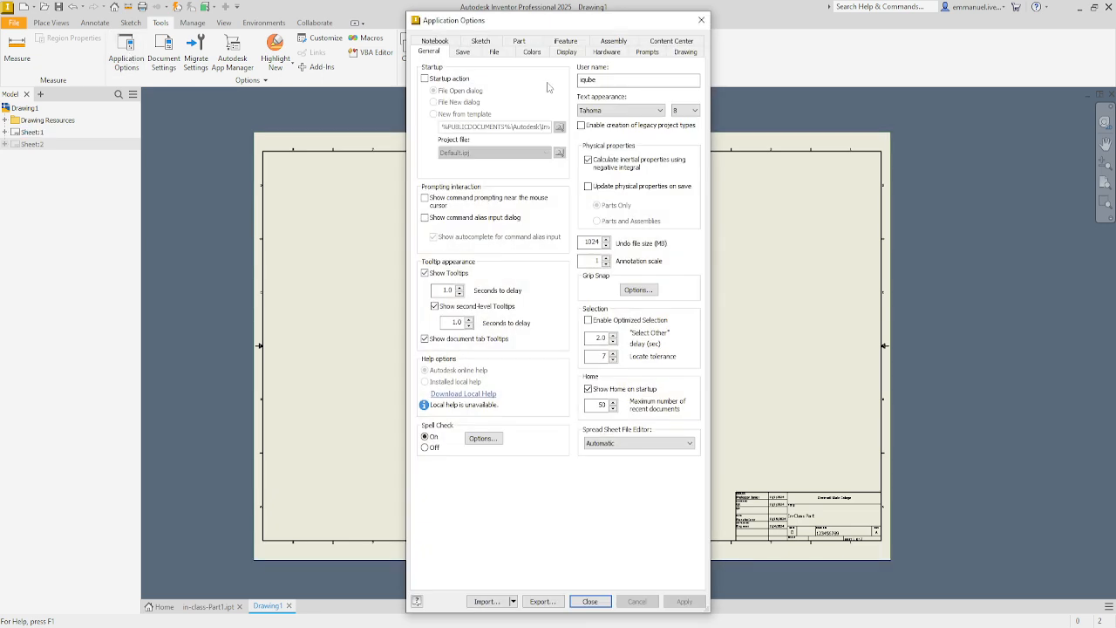
{"action": "left_click", "coordinate": [462, 51]}
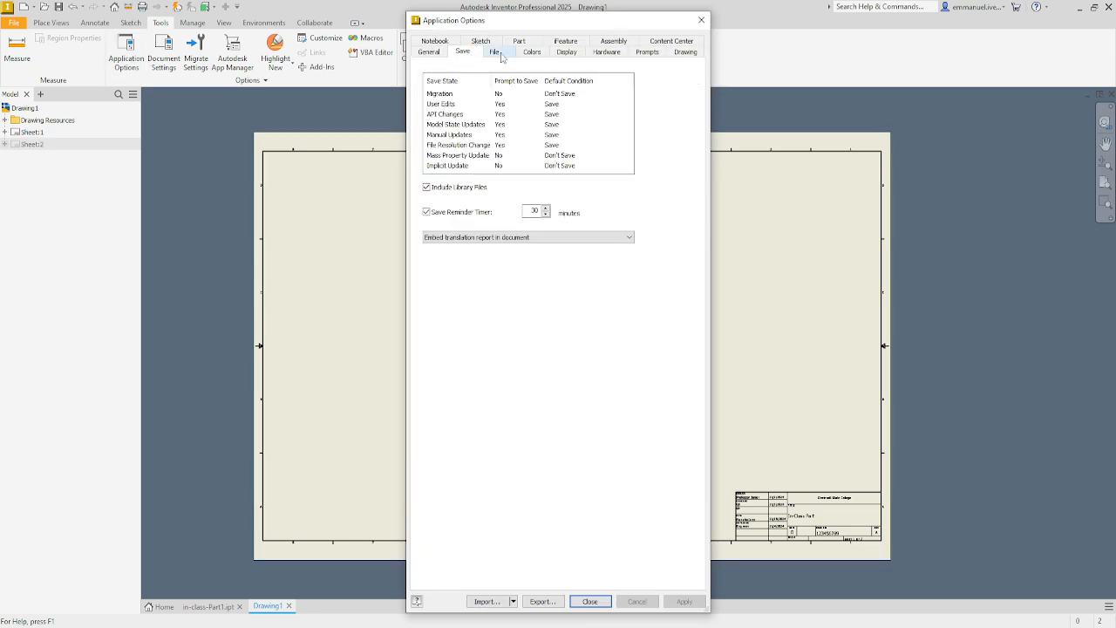
{"action": "left_click", "coordinate": [494, 52]}
{"action": "left_click", "coordinate": [532, 52]}
{"action": "left_click", "coordinate": [566, 51]}
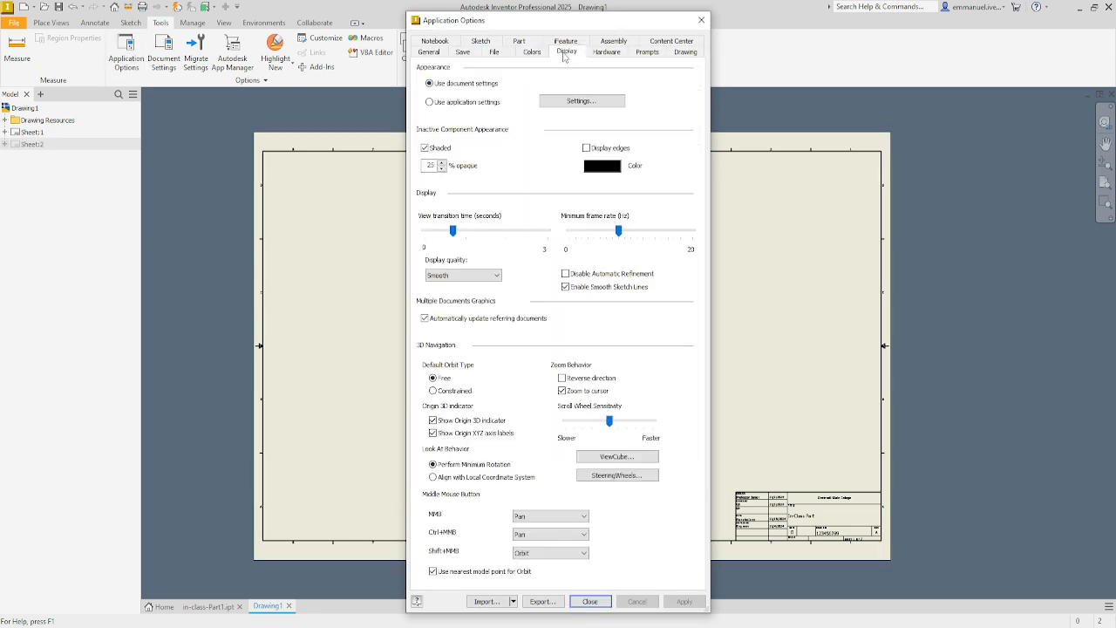
{"action": "left_click", "coordinate": [590, 601]}
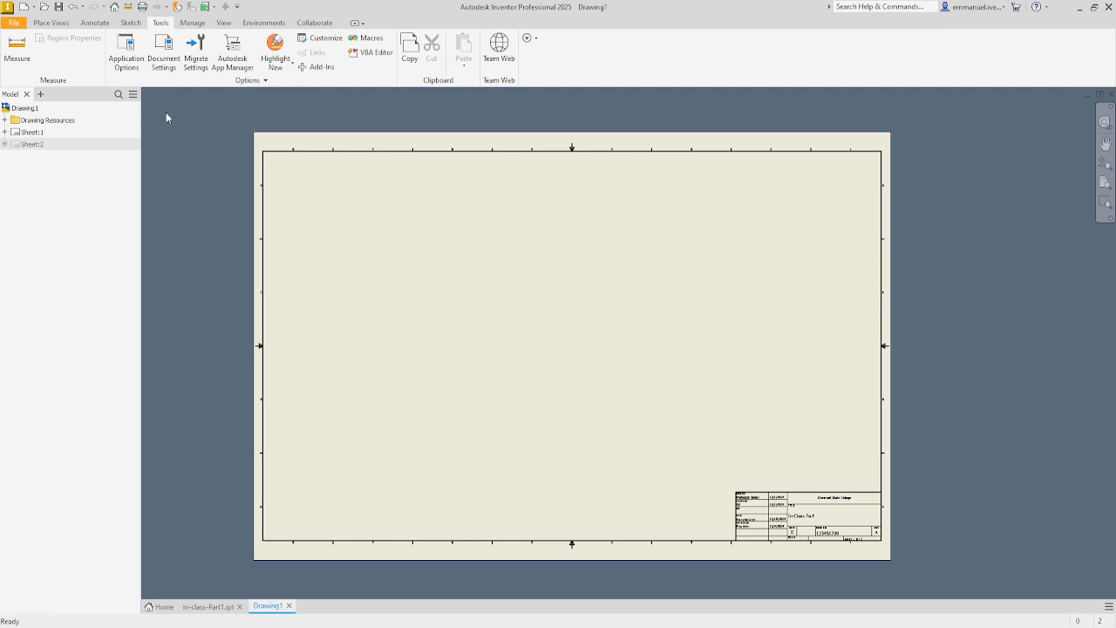
Step: Examine the Hatch (ANSI) style in the Style and Standard Editor, and leave the editor without saving
{"action": "left_click", "coordinate": [198, 26]}
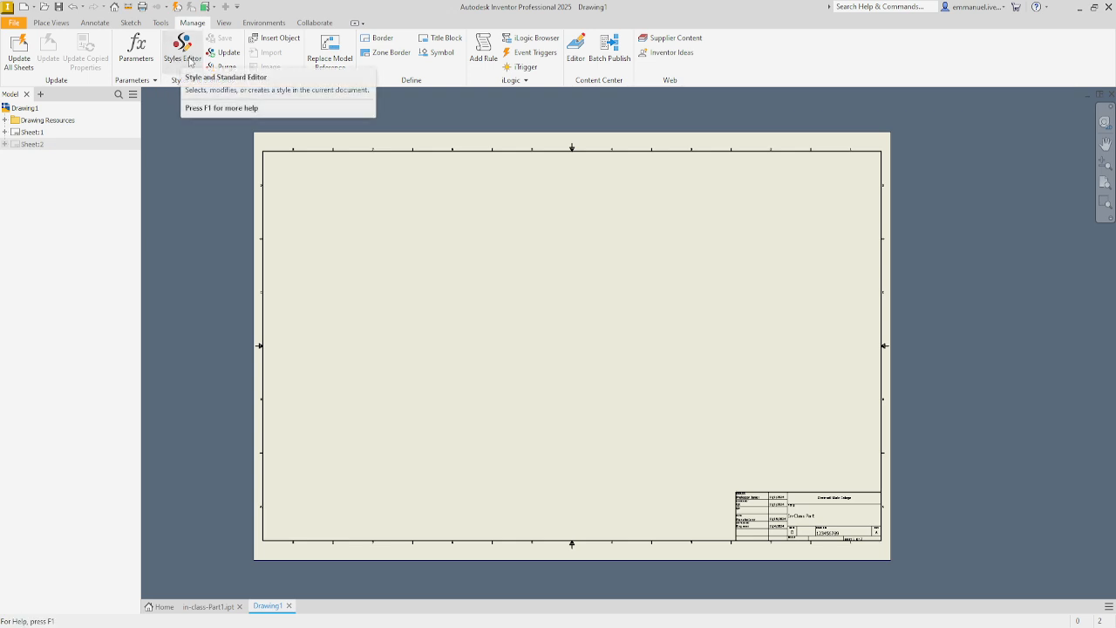
{"action": "left_click", "coordinate": [186, 57]}
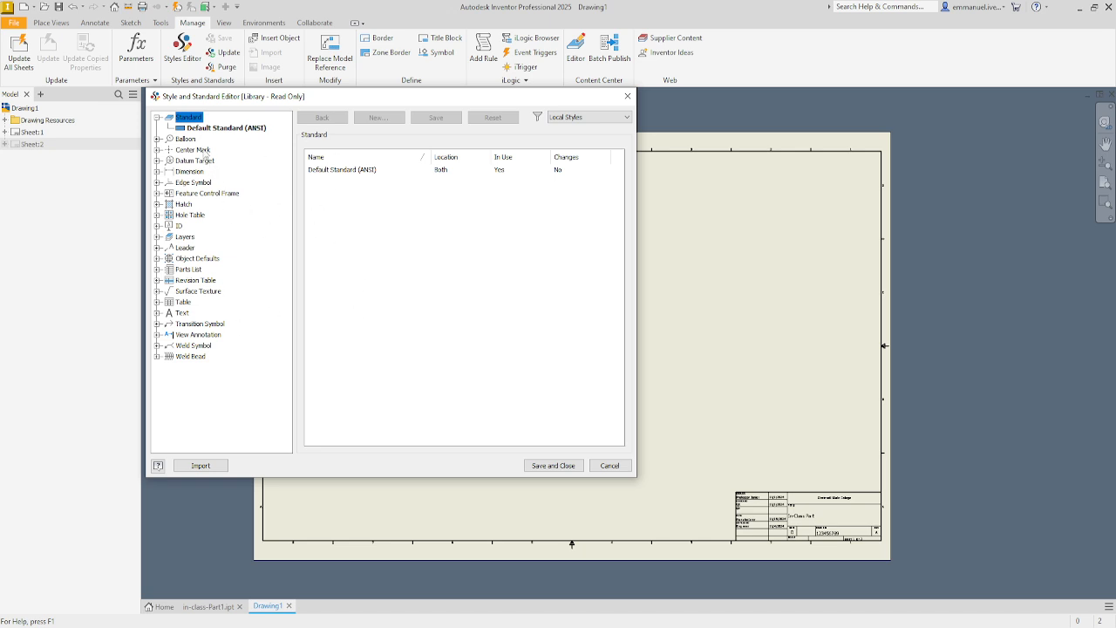
{"action": "left_click", "coordinate": [157, 204]}
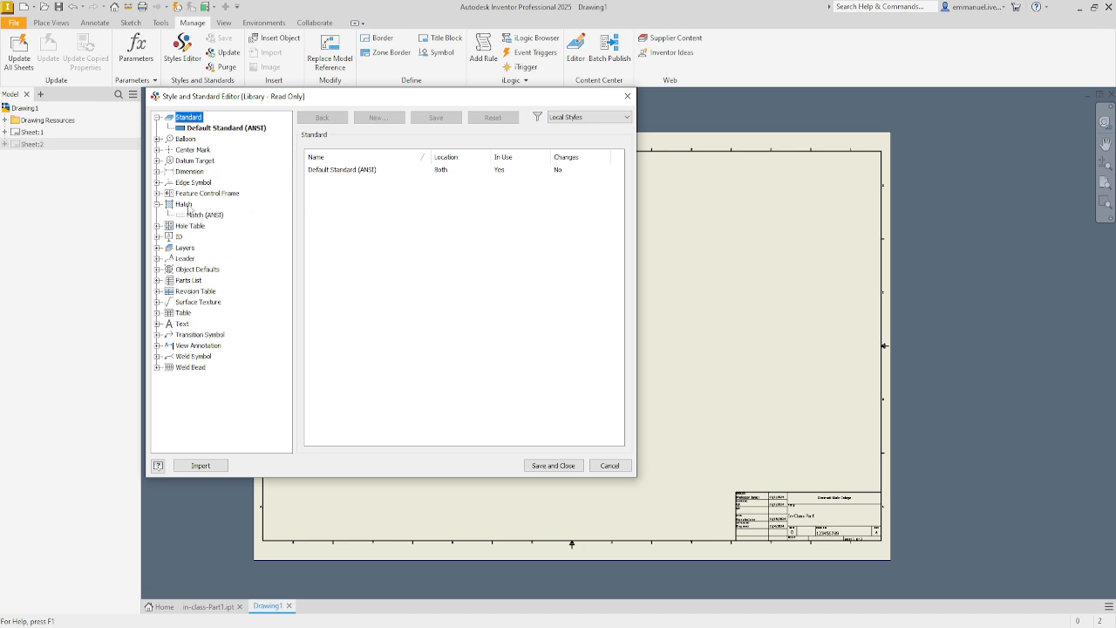
{"action": "left_click", "coordinate": [189, 215]}
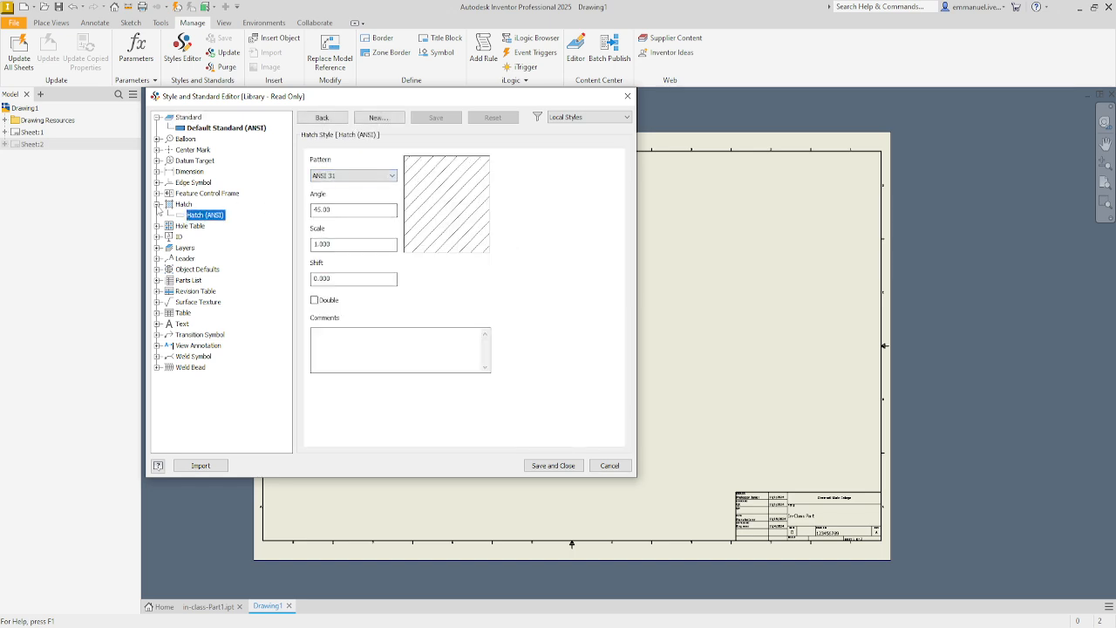
{"action": "left_click", "coordinate": [157, 205]}
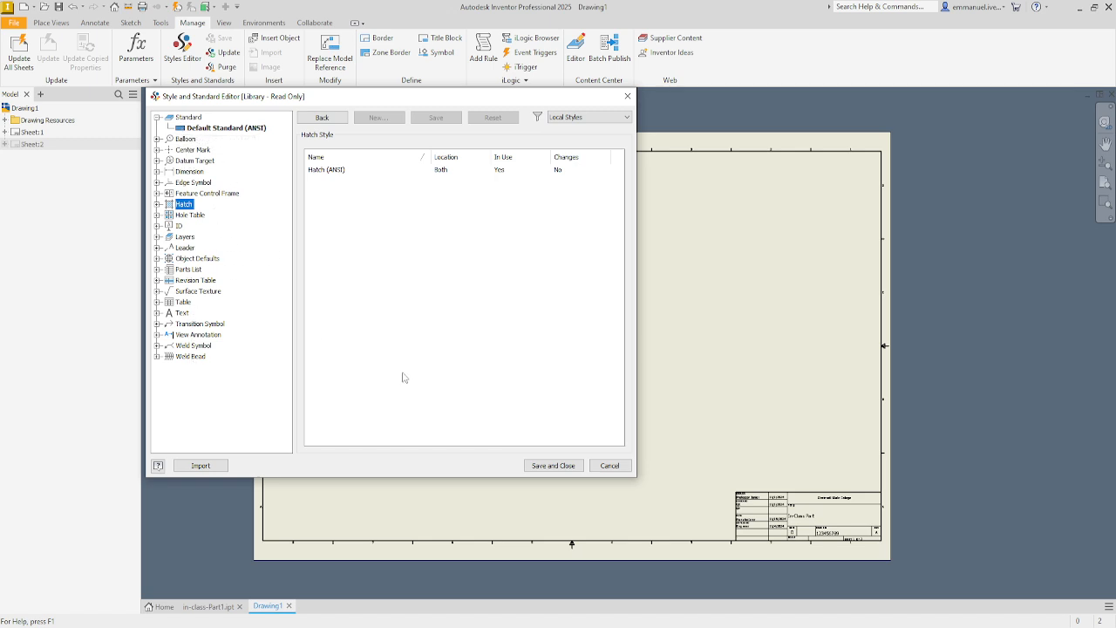
{"action": "left_click", "coordinate": [619, 468]}
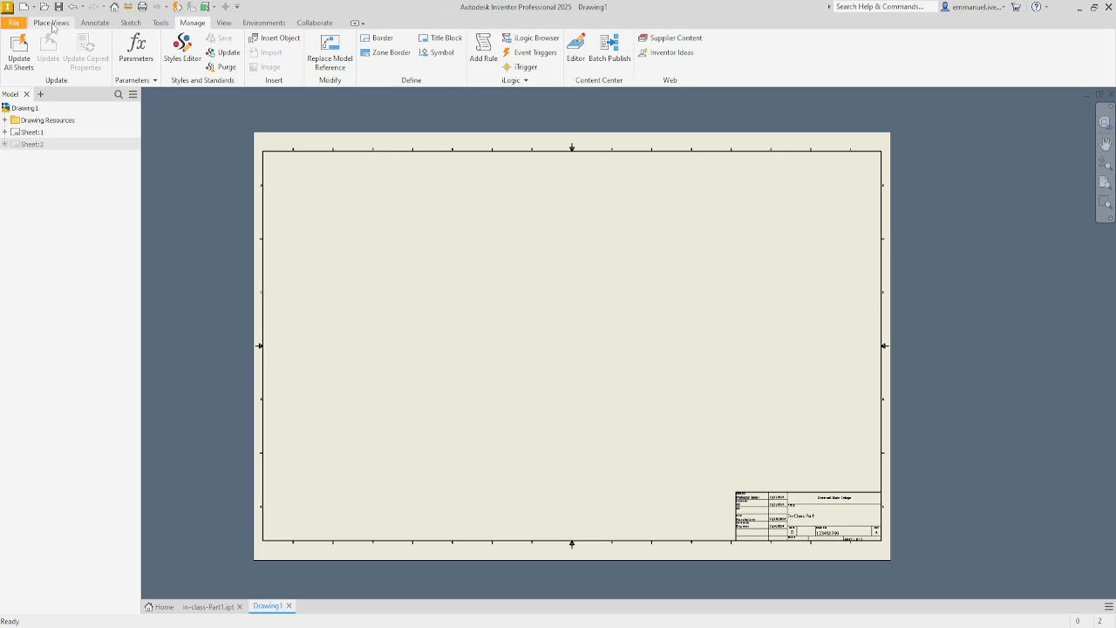
Step: Start a base view of the in-class part on Sheet:1, and check the part model before returning to the drawing
{"action": "left_click", "coordinate": [53, 23]}
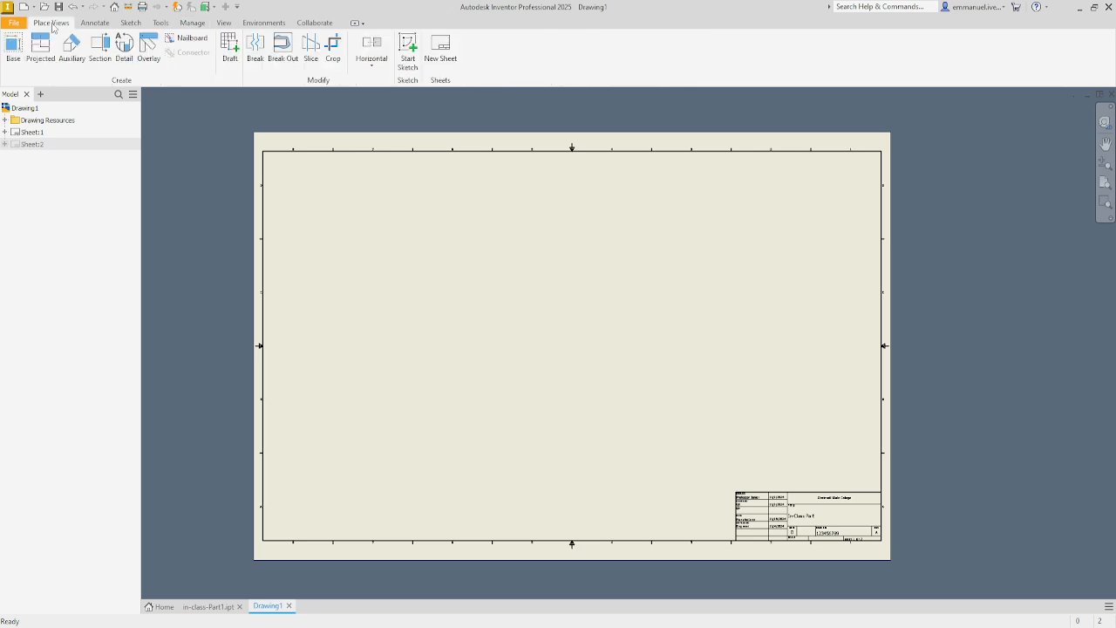
{"action": "left_click", "coordinate": [14, 48]}
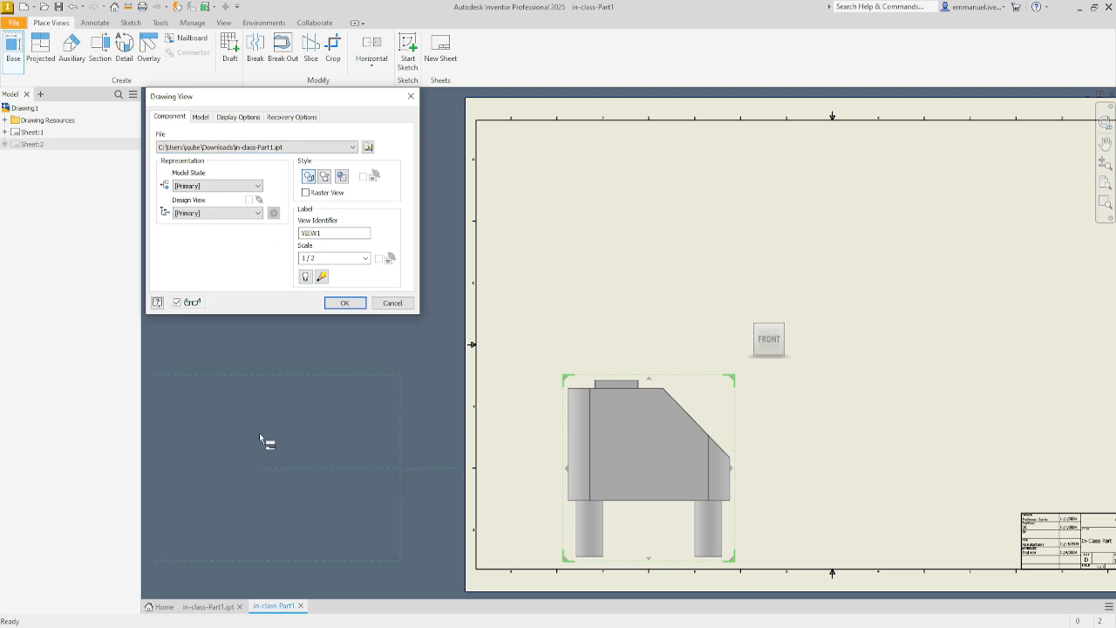
{"action": "key", "text": "Escape"}
{"action": "left_click", "coordinate": [207, 609]}
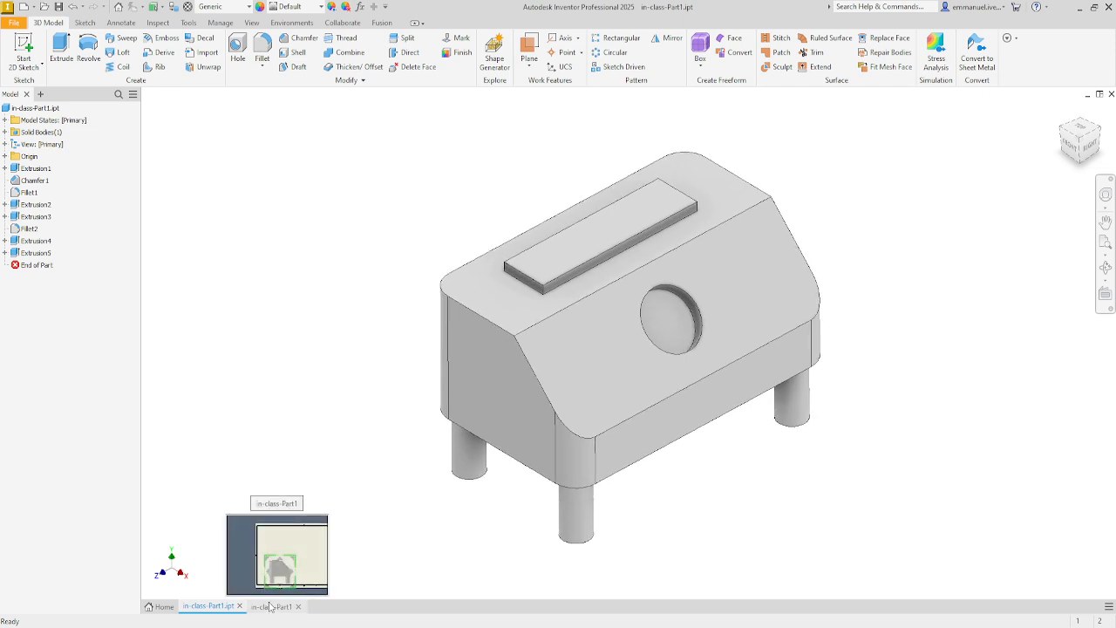
{"action": "left_click", "coordinate": [269, 606]}
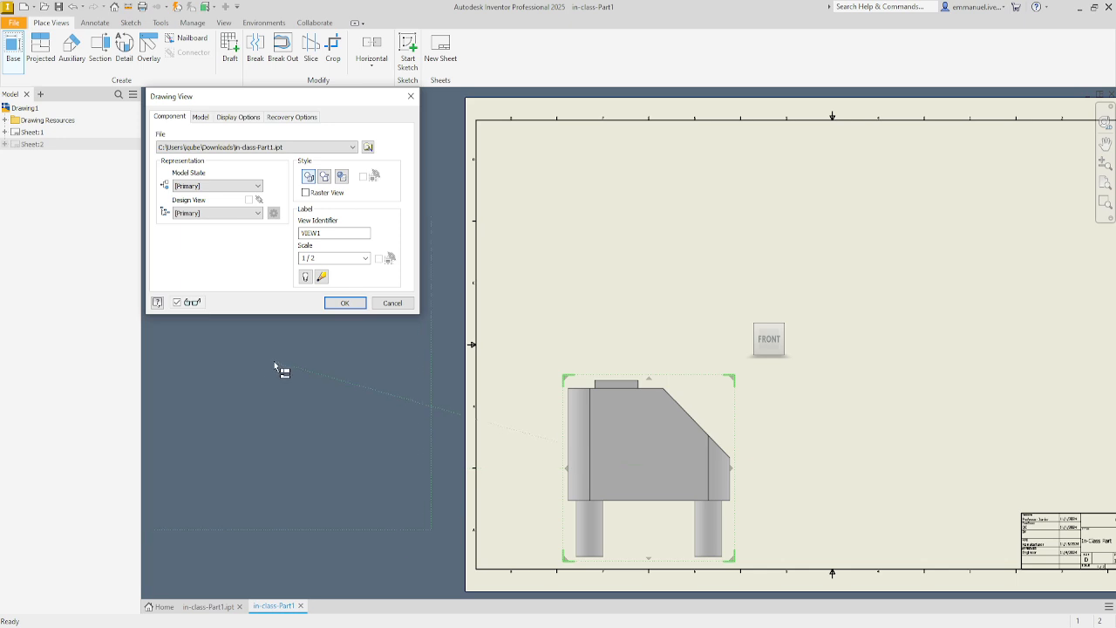
Step: Choose in-class-Part1.ipt from the Downloads folder as the base view's source file
{"action": "left_click", "coordinate": [368, 148]}
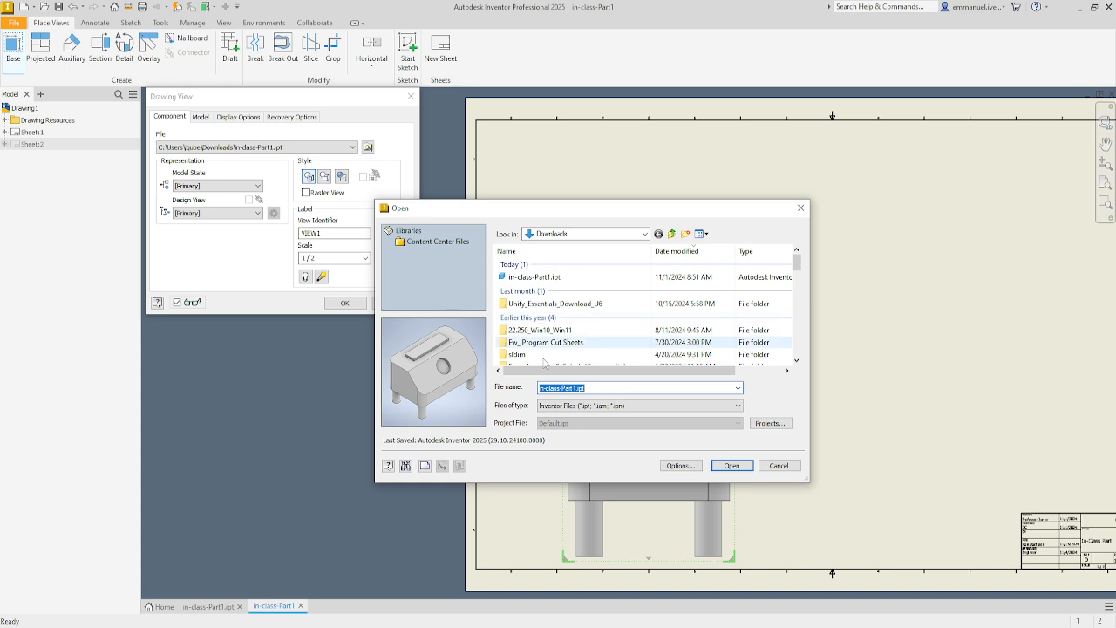
{"action": "scroll", "coordinate": [550, 349], "scroll_direction": "down", "scroll_amount": 3}
{"action": "scroll", "coordinate": [582, 323], "scroll_direction": "up", "scroll_amount": 3}
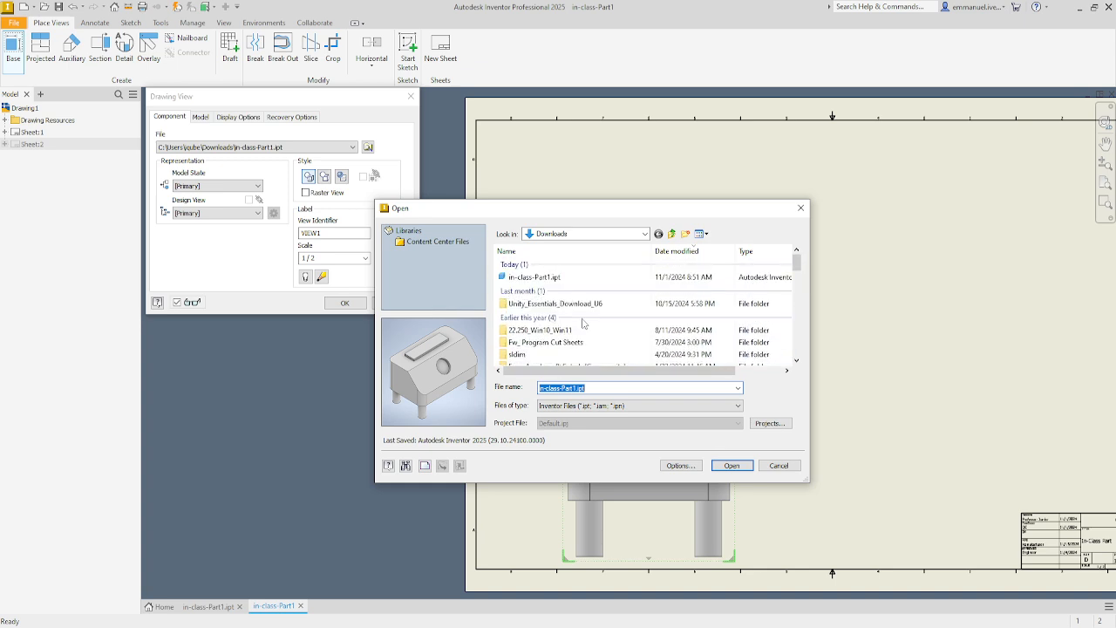
{"action": "left_click", "coordinate": [731, 465]}
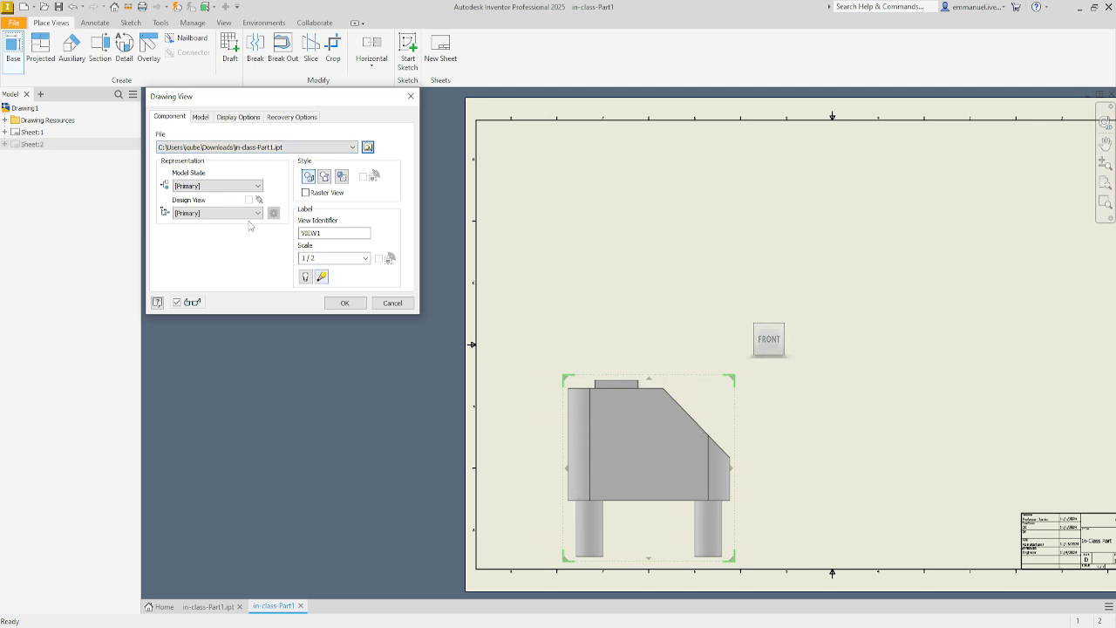
Step: Review the model, display and recovery options of the base view, and return to its component settings
{"action": "left_click", "coordinate": [197, 120]}
{"action": "left_click", "coordinate": [227, 119]}
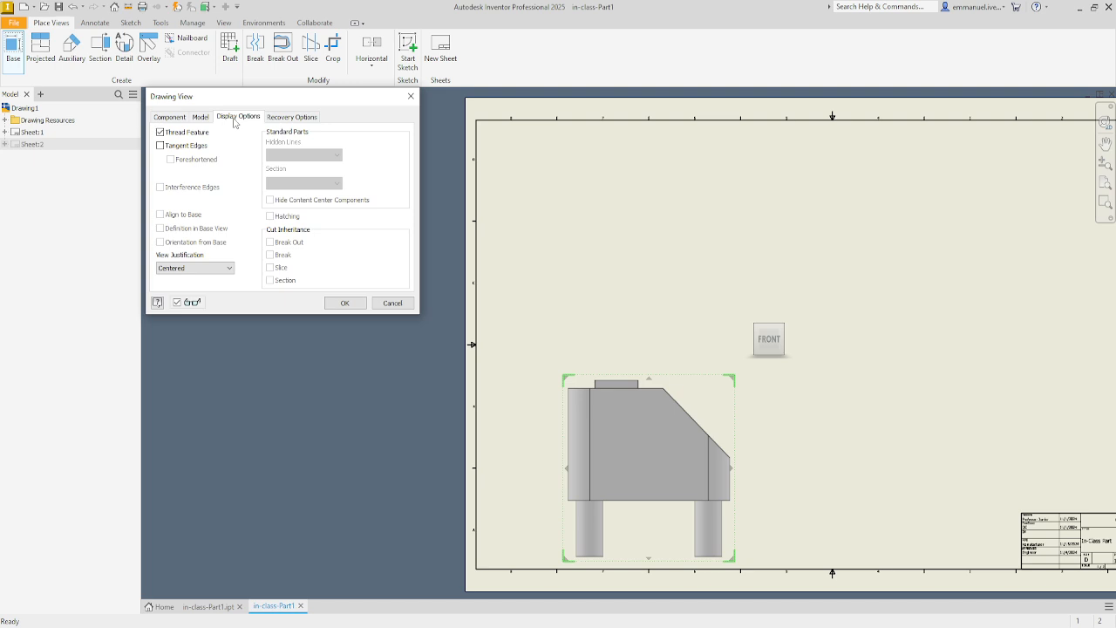
{"action": "left_click", "coordinate": [281, 121]}
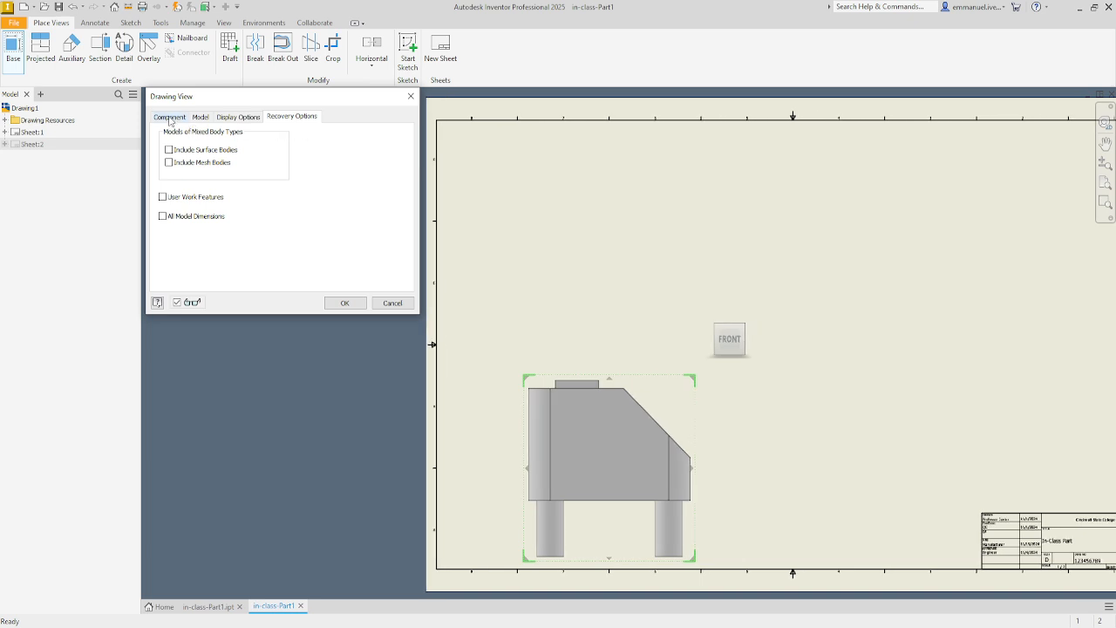
{"action": "left_click", "coordinate": [172, 117]}
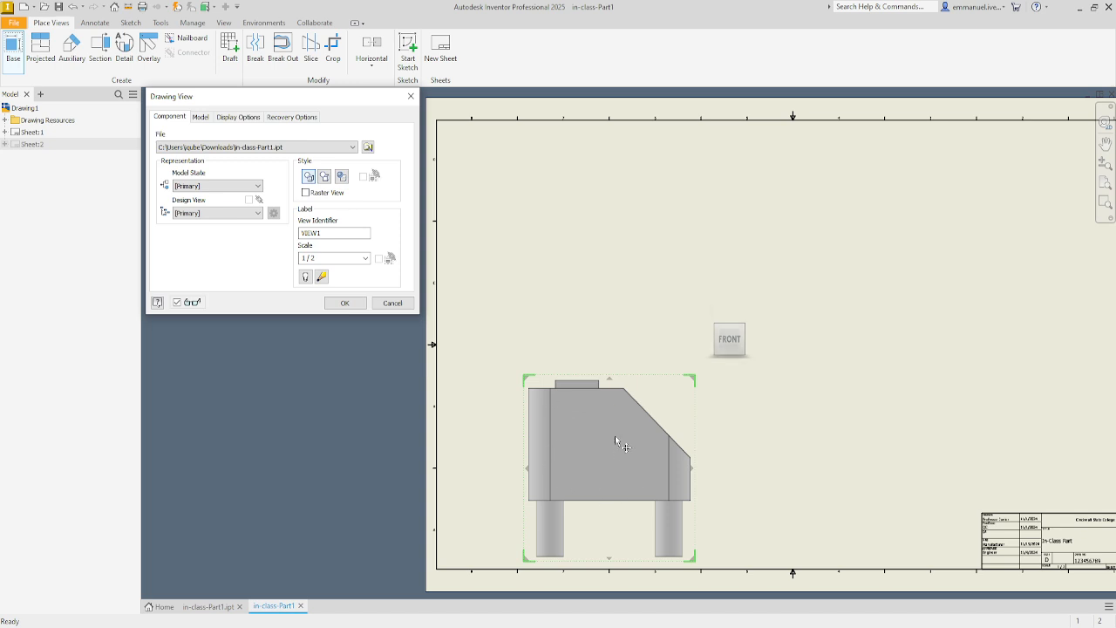
Step: Try switching the base view's shaded, hidden line and raster view styles on and off
{"action": "left_click", "coordinate": [344, 178]}
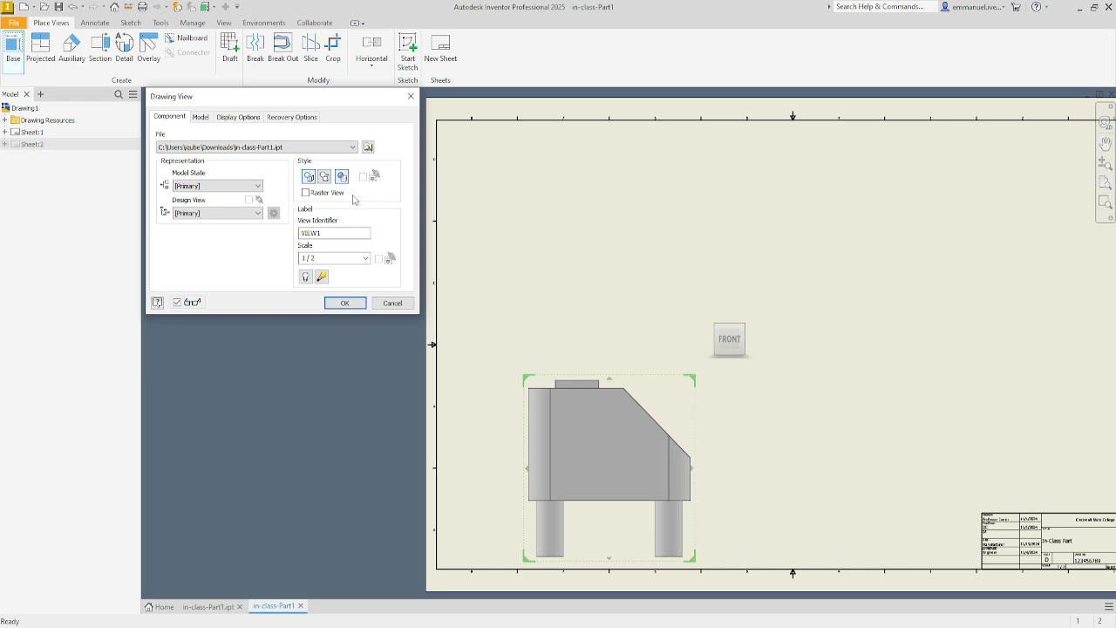
{"action": "left_click", "coordinate": [310, 178]}
{"action": "left_click", "coordinate": [344, 179]}
{"action": "left_click", "coordinate": [338, 192]}
{"action": "left_click", "coordinate": [343, 191]}
Step: Set the base view's identifier to Front View
{"action": "left_click_drag", "start_coordinate": [332, 233], "coordinate": [270, 236]}
{"action": "type", "text": "Front View"}
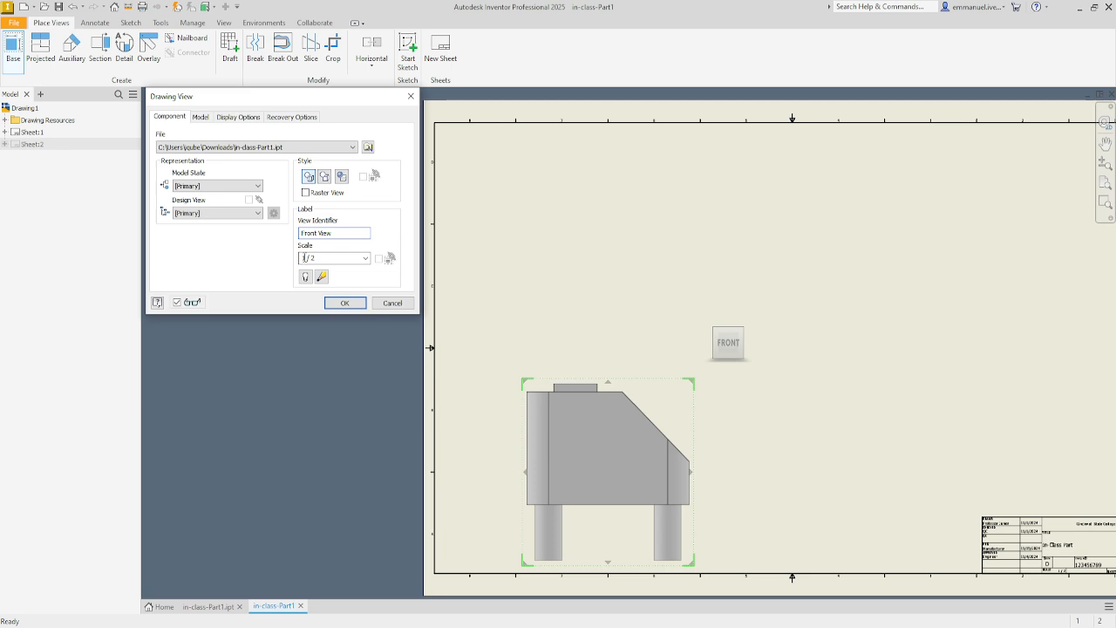
Step: Try the scales 2:1, 1/4 and 10:1 on the base view, checking the title block's scale field and the view's size
{"action": "scroll", "coordinate": [427, 267], "scroll_direction": "down", "scroll_amount": 6}
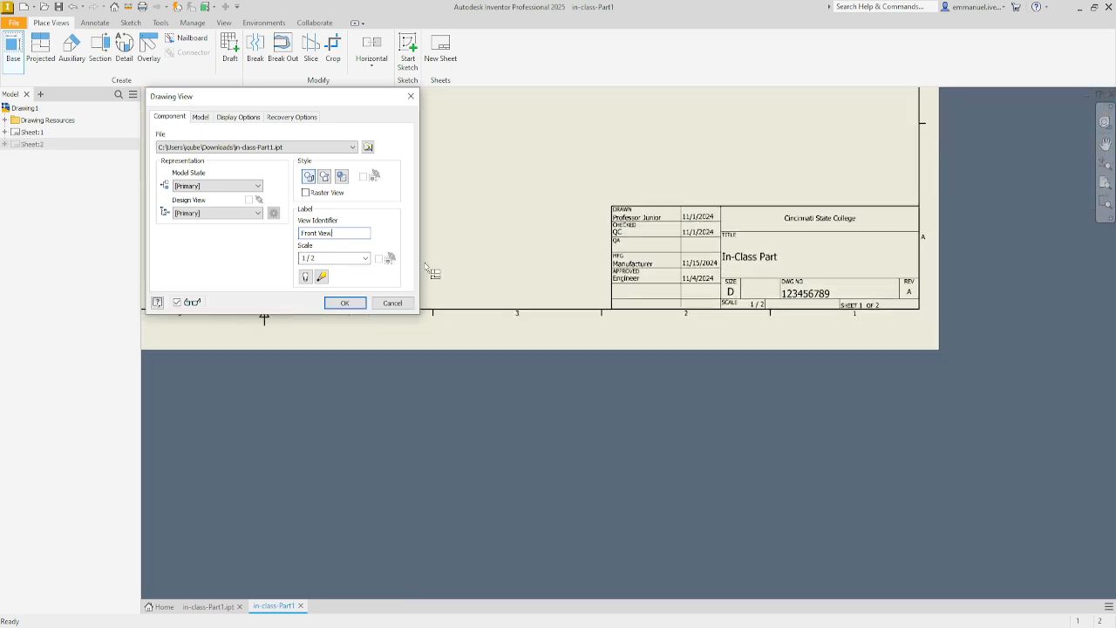
{"action": "scroll", "coordinate": [427, 267], "scroll_direction": "down", "scroll_amount": 4}
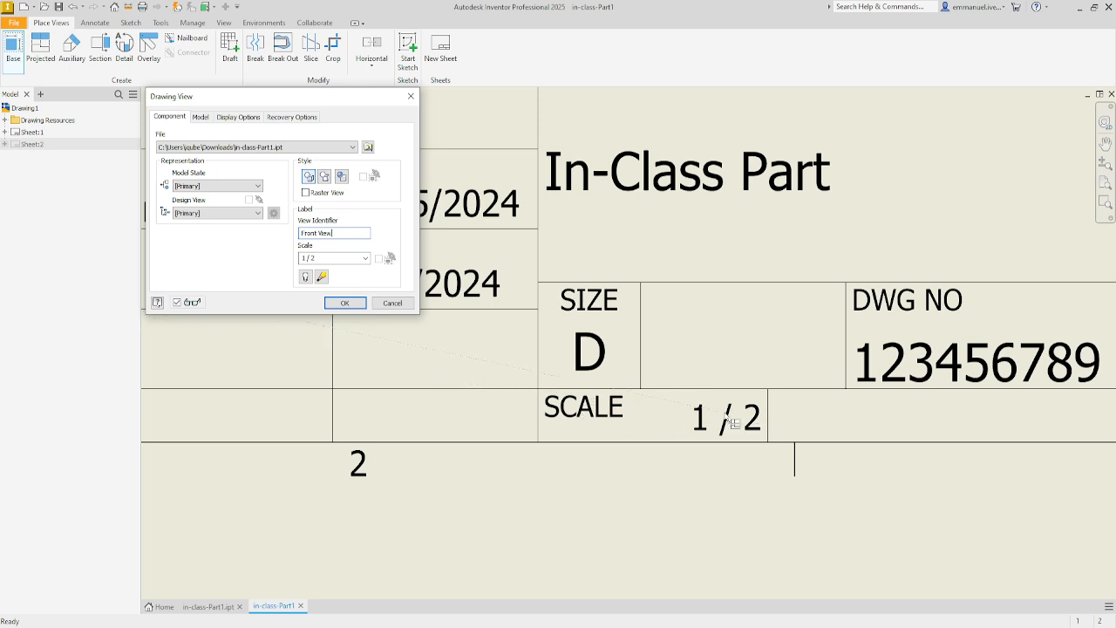
{"action": "left_click", "coordinate": [365, 259]}
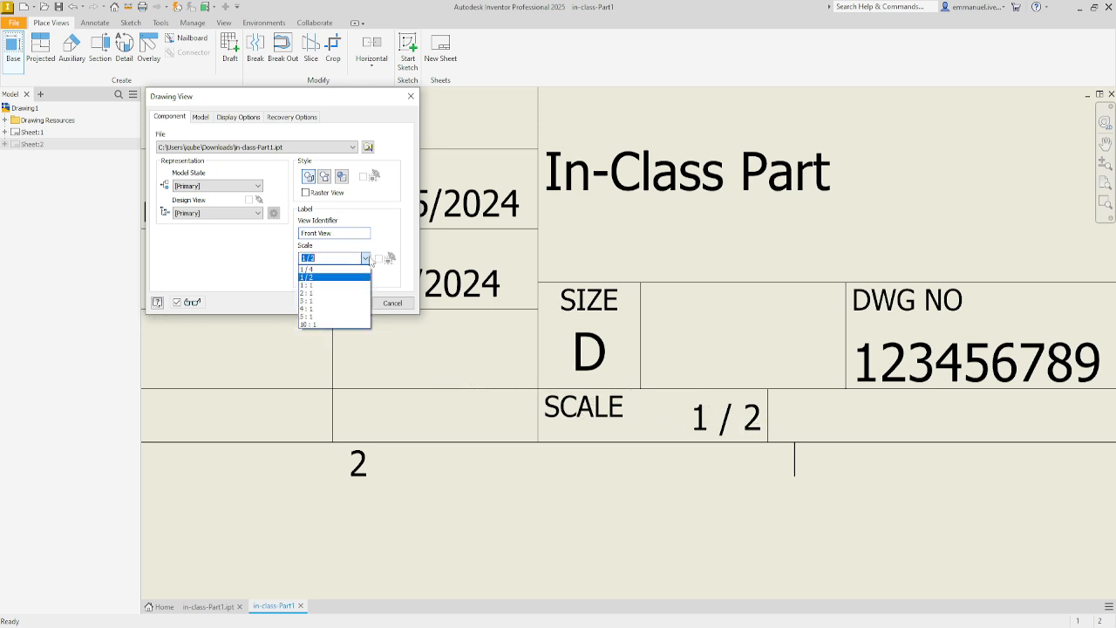
{"action": "left_click", "coordinate": [331, 297]}
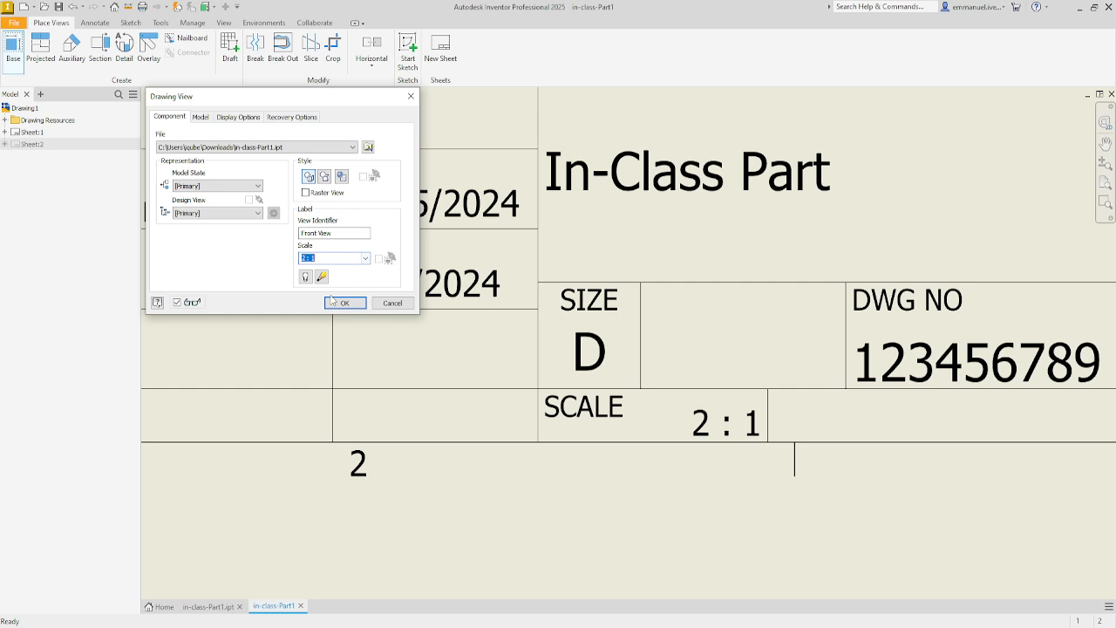
{"action": "left_click", "coordinate": [365, 258]}
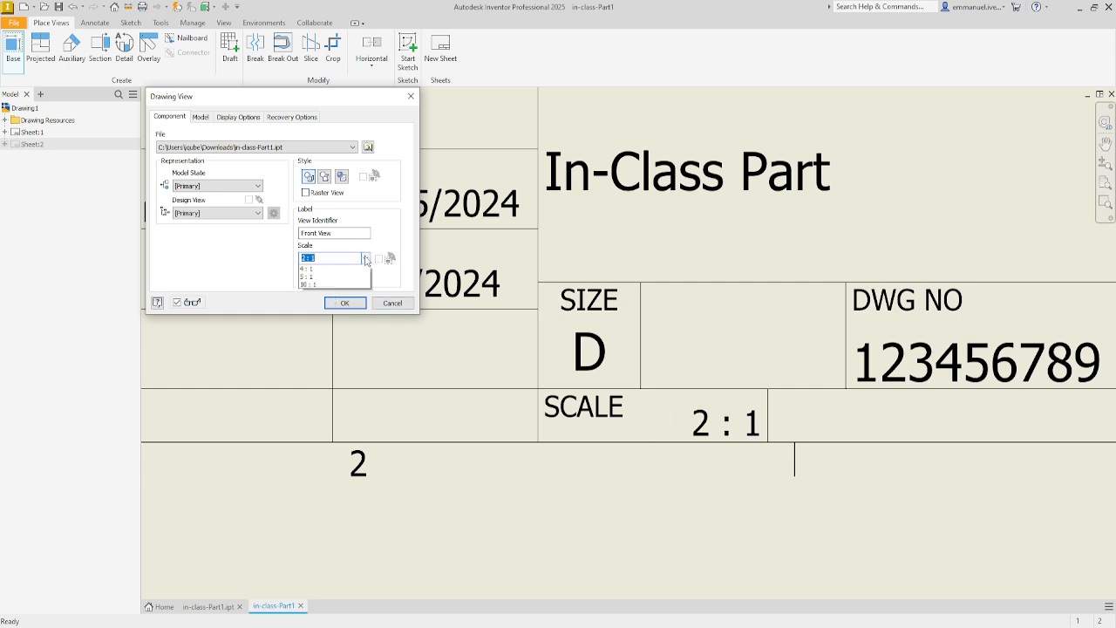
{"action": "left_click", "coordinate": [324, 270]}
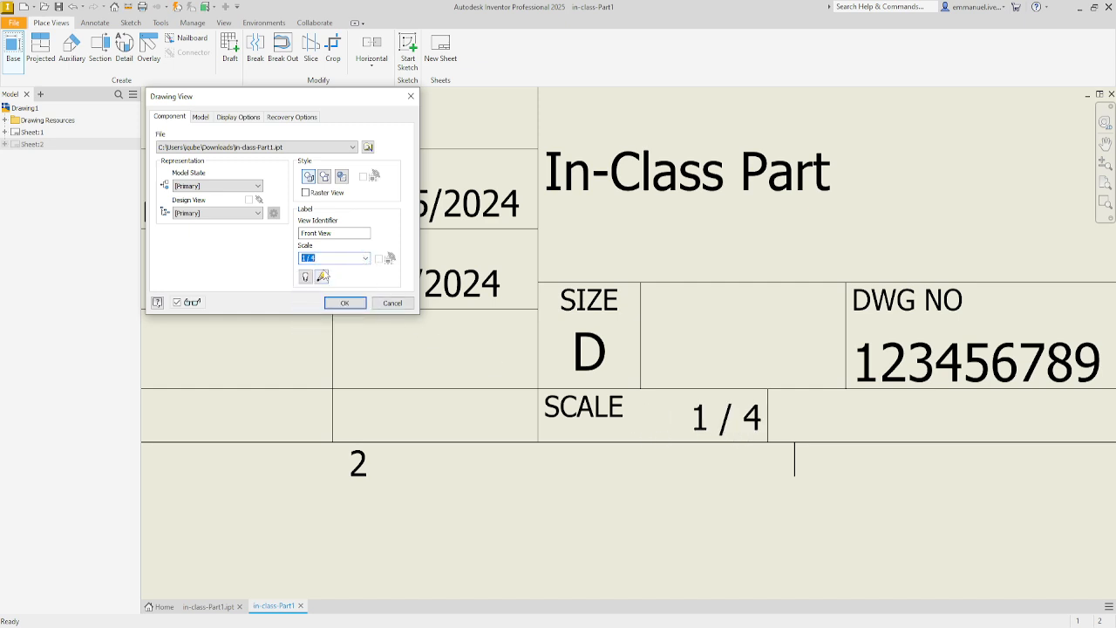
{"action": "left_click", "coordinate": [365, 258]}
{"action": "left_click", "coordinate": [307, 325]}
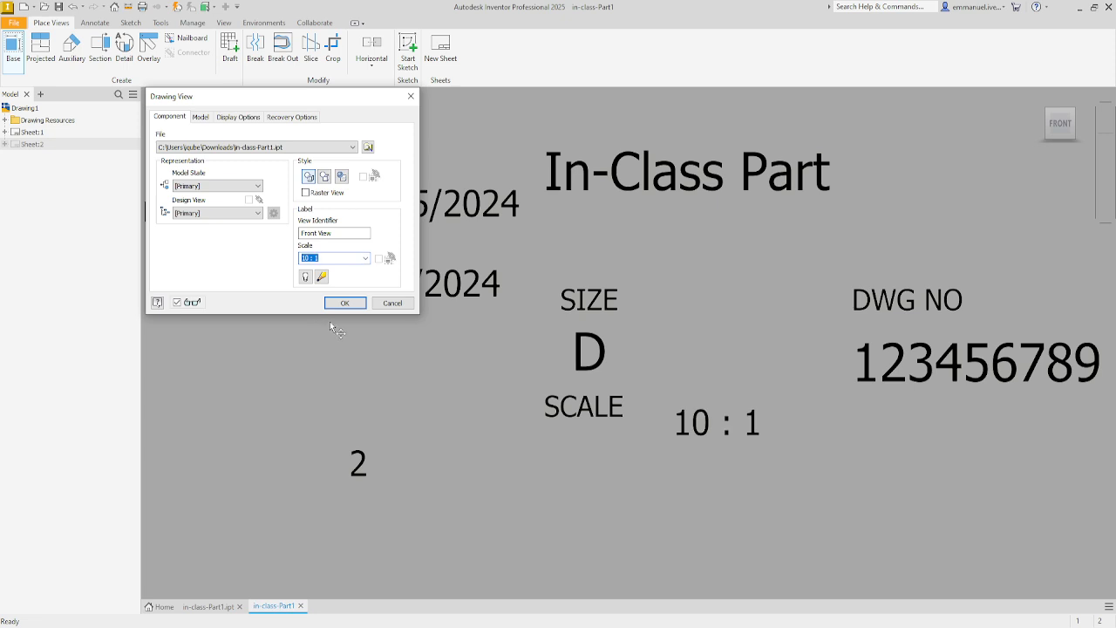
{"action": "scroll", "coordinate": [631, 380], "scroll_direction": "up", "scroll_amount": 3}
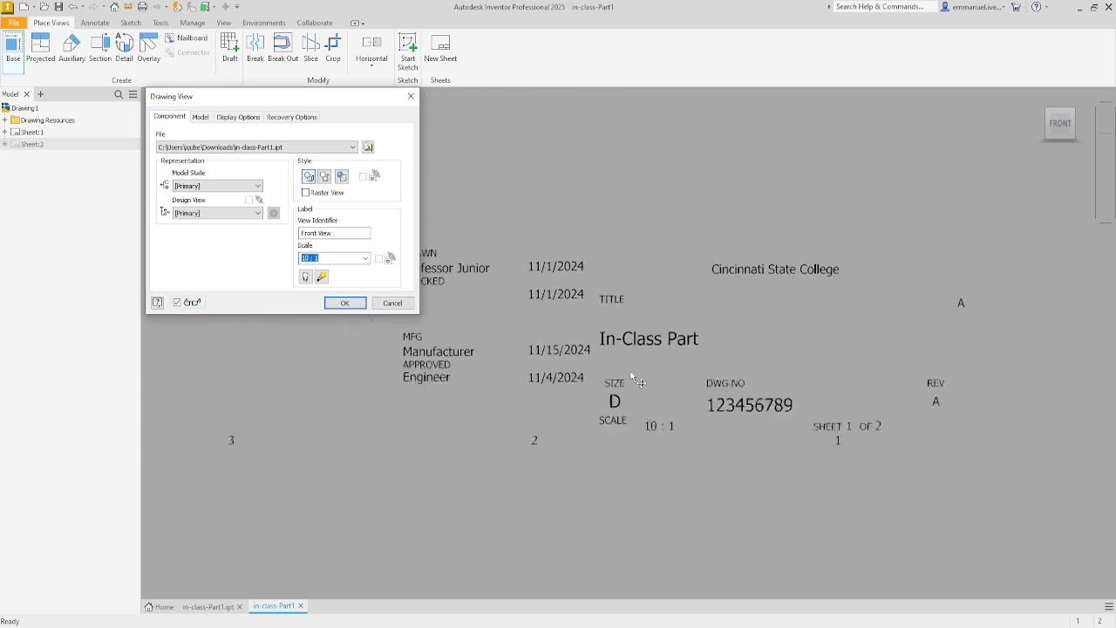
{"action": "scroll", "coordinate": [630, 373], "scroll_direction": "up", "scroll_amount": 10}
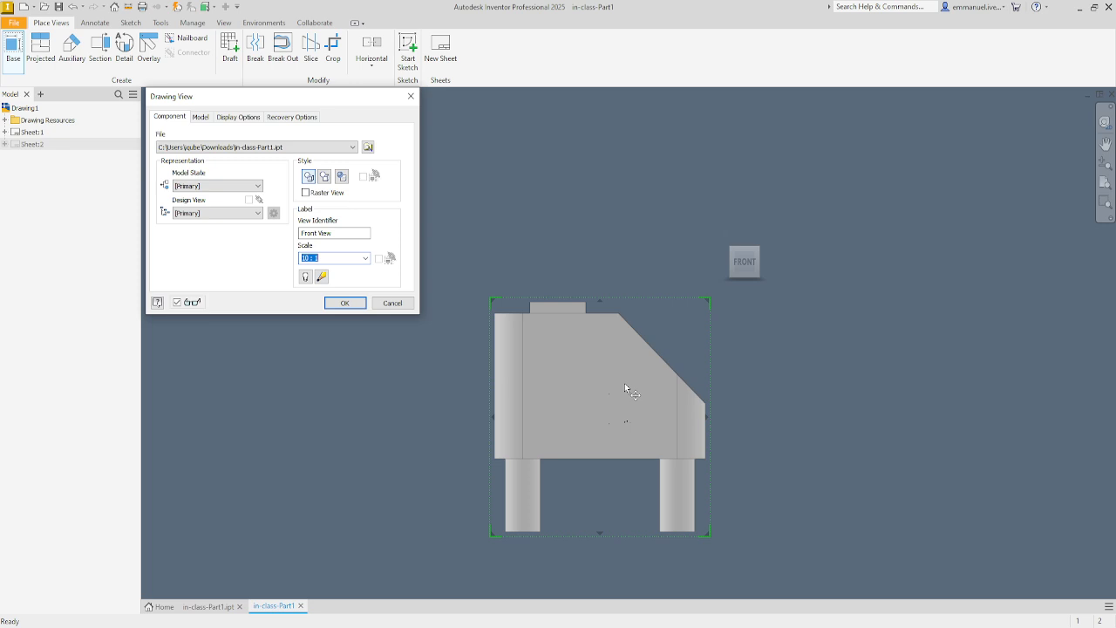
{"action": "scroll", "coordinate": [624, 383], "scroll_direction": "down", "scroll_amount": 3}
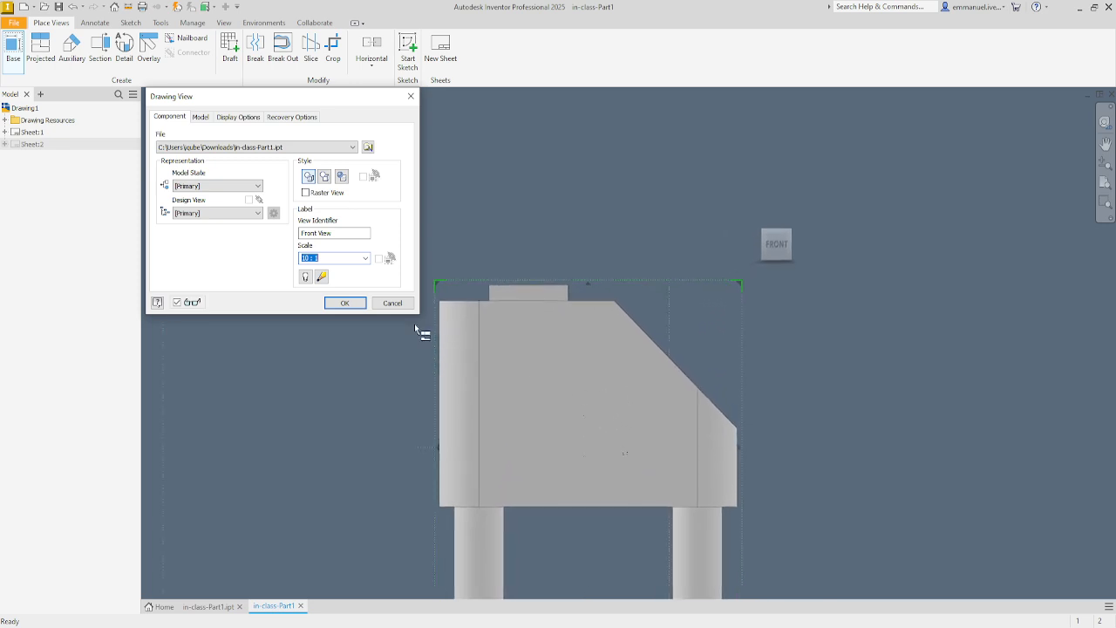
Step: Set the base view's scale to 1/2 and check it against the sheet and title block
{"action": "left_click", "coordinate": [365, 259]}
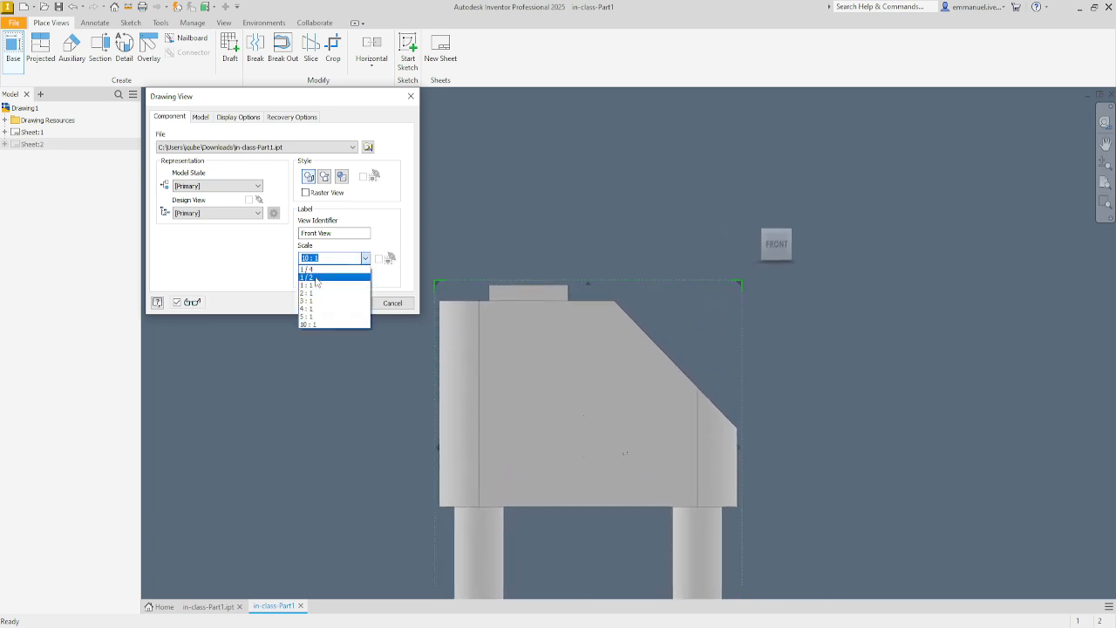
{"action": "left_click", "coordinate": [317, 278]}
{"action": "scroll", "coordinate": [550, 447], "scroll_direction": "down", "scroll_amount": 6}
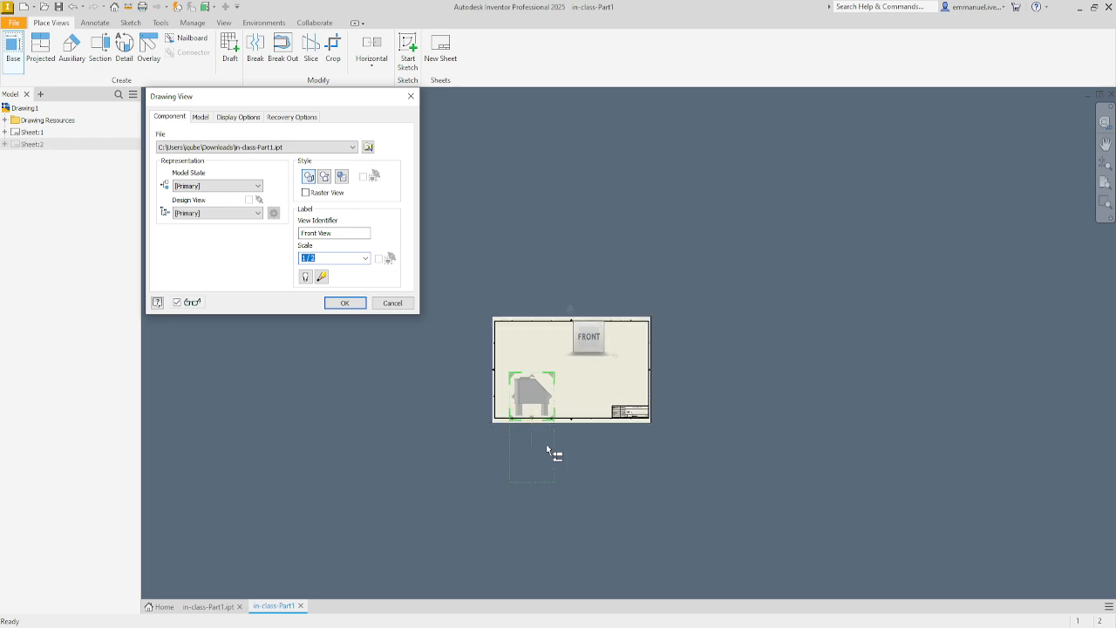
{"action": "scroll", "coordinate": [551, 446], "scroll_direction": "down", "scroll_amount": 6}
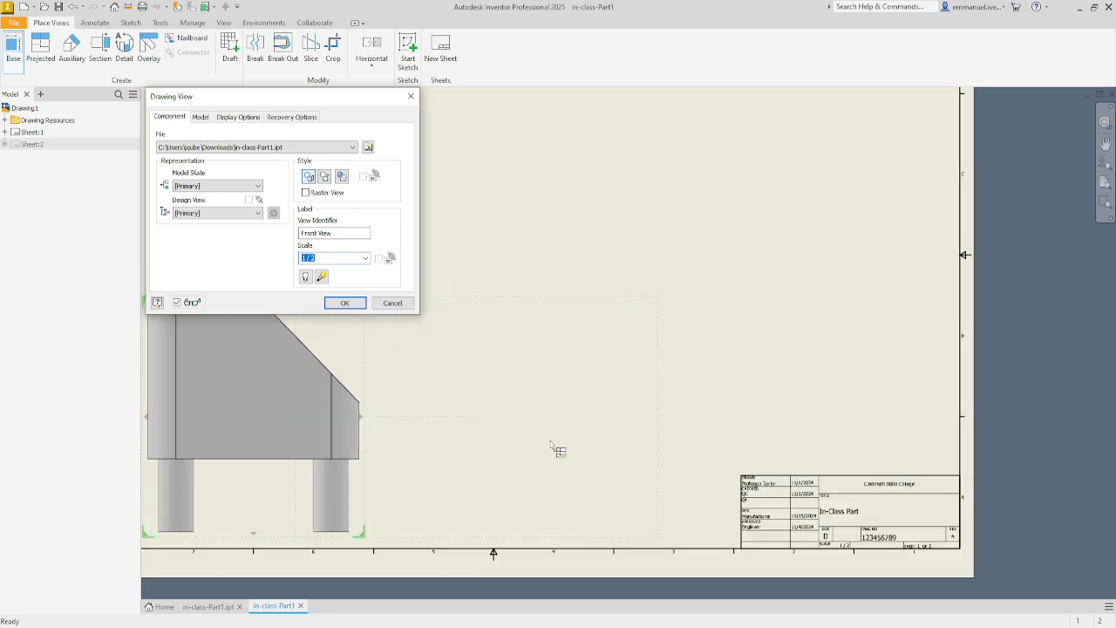
{"action": "scroll", "coordinate": [551, 446], "scroll_direction": "down", "scroll_amount": 6}
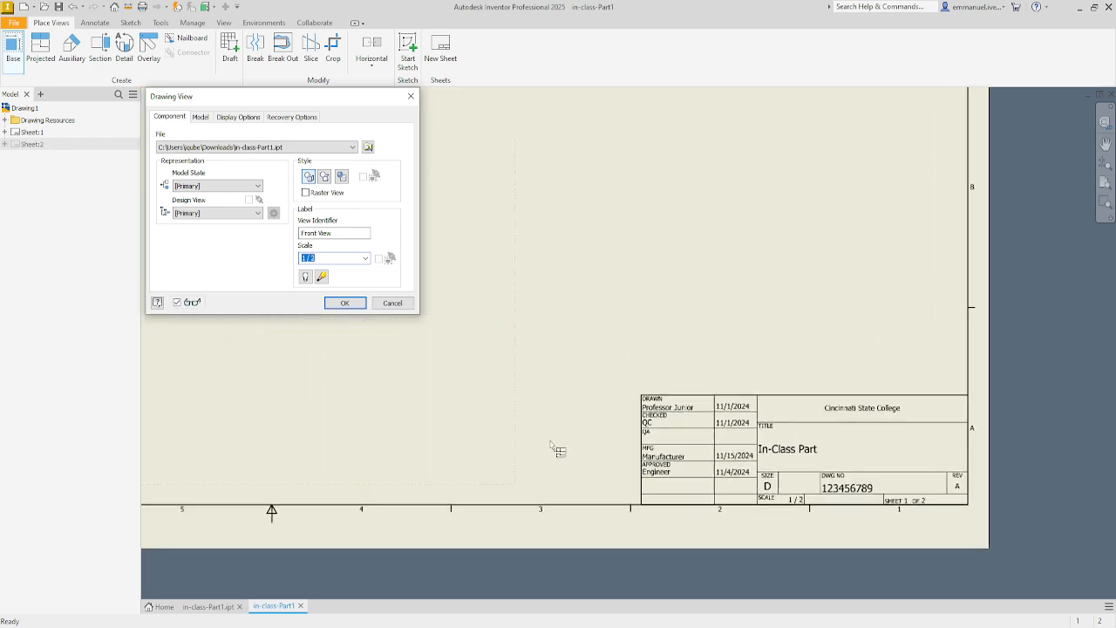
{"action": "scroll", "coordinate": [549, 445], "scroll_direction": "up", "scroll_amount": 4}
{"action": "scroll", "coordinate": [549, 444], "scroll_direction": "down", "scroll_amount": 2}
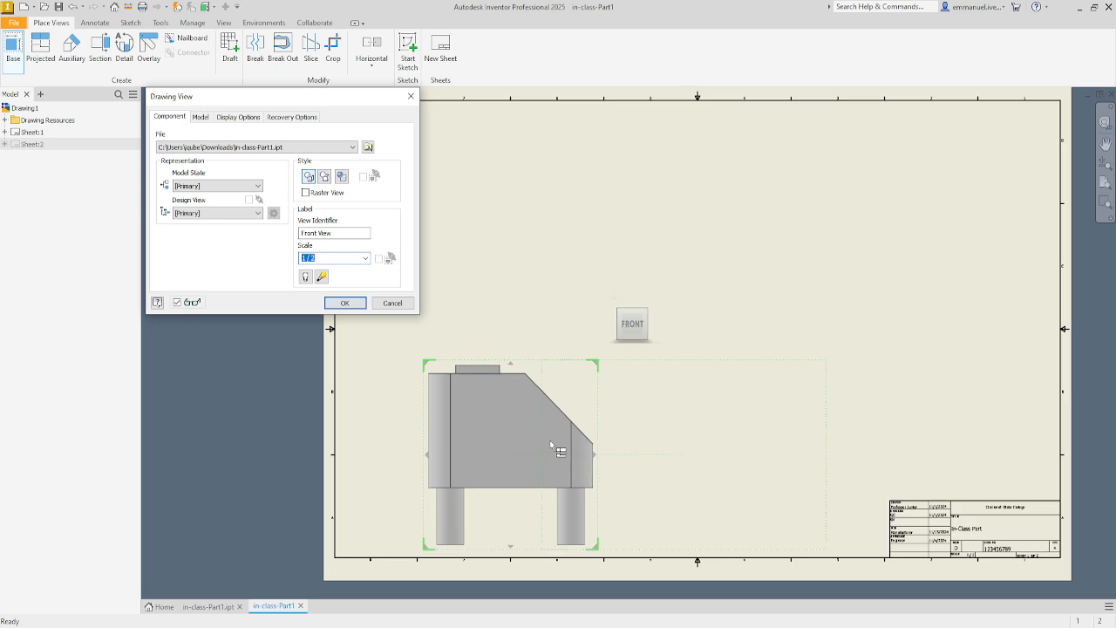
{"action": "scroll", "coordinate": [551, 446], "scroll_direction": "down", "scroll_amount": 3}
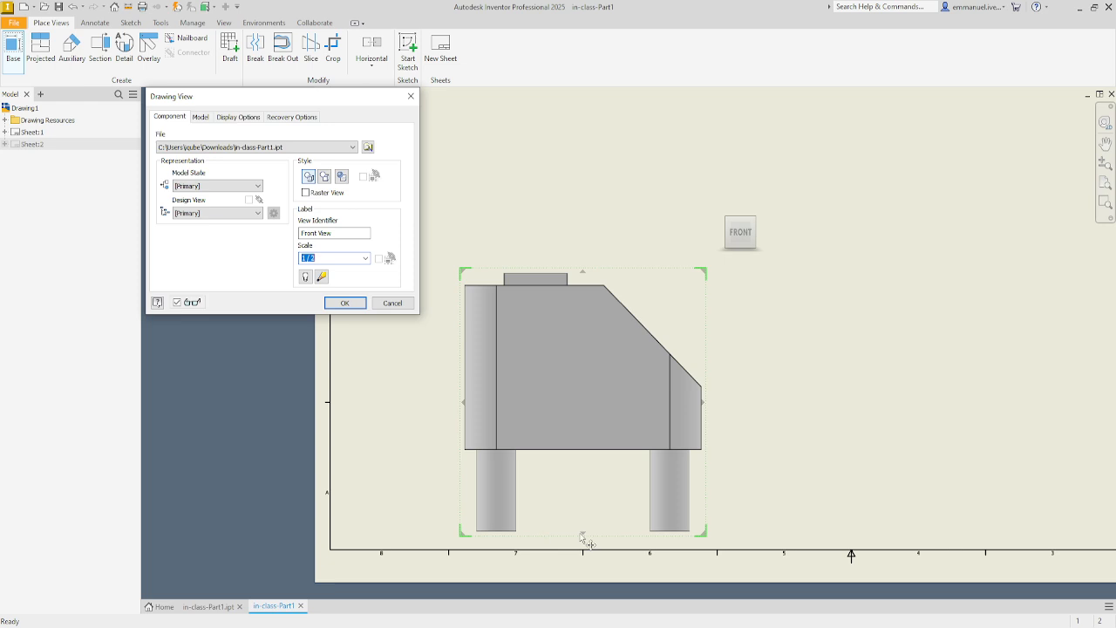
Step: Remove the scale line from the base view's label text, keeping only the view identifier
{"action": "left_click", "coordinate": [322, 277]}
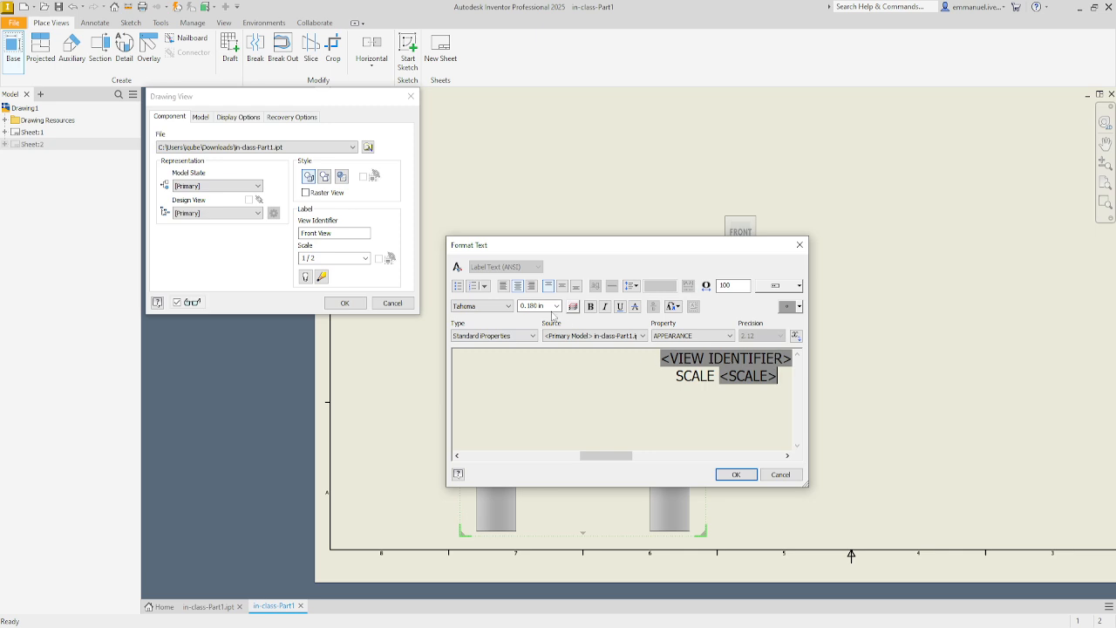
{"action": "left_click_drag", "start_coordinate": [633, 455], "coordinate": [638, 456]}
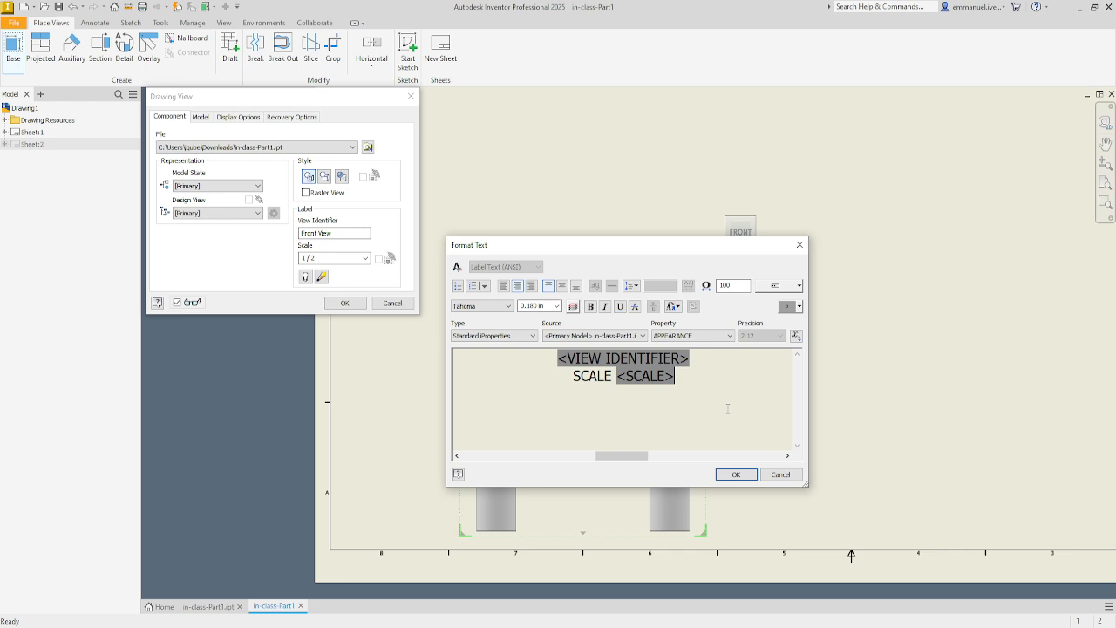
{"action": "key", "text": "BackSpace"}
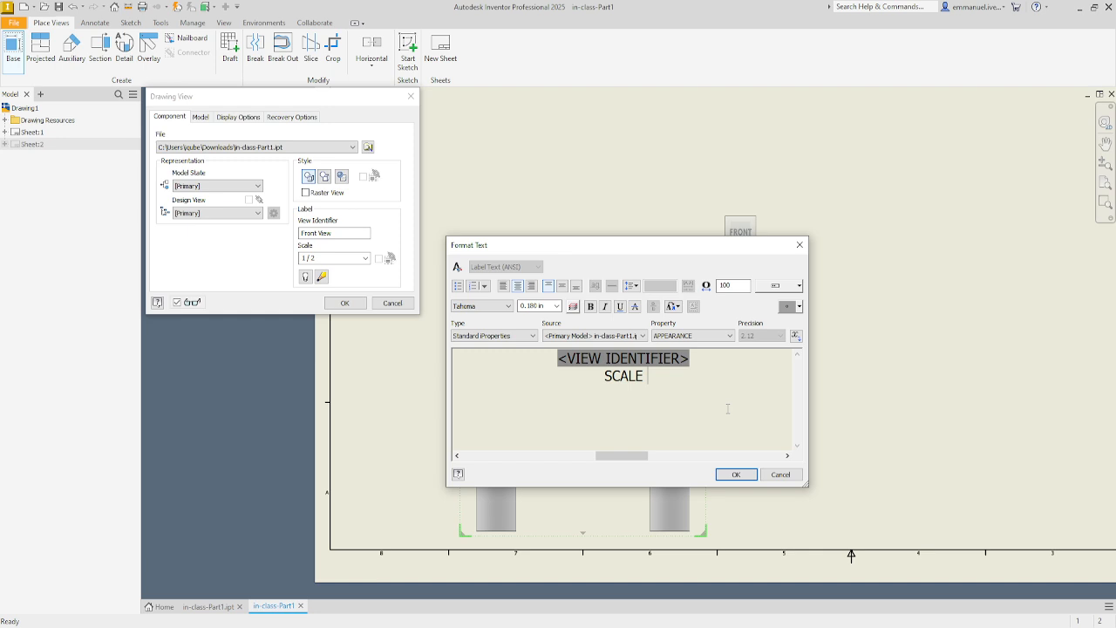
{"action": "key", "text": "BackSpace"}
{"action": "key", "text": "BackSpace"}
{"action": "key", "text": "BackSpace"}
{"action": "key", "text": "BackSpace"}
{"action": "key", "text": "BackSpace"}
{"action": "left_click", "coordinate": [735, 474]}
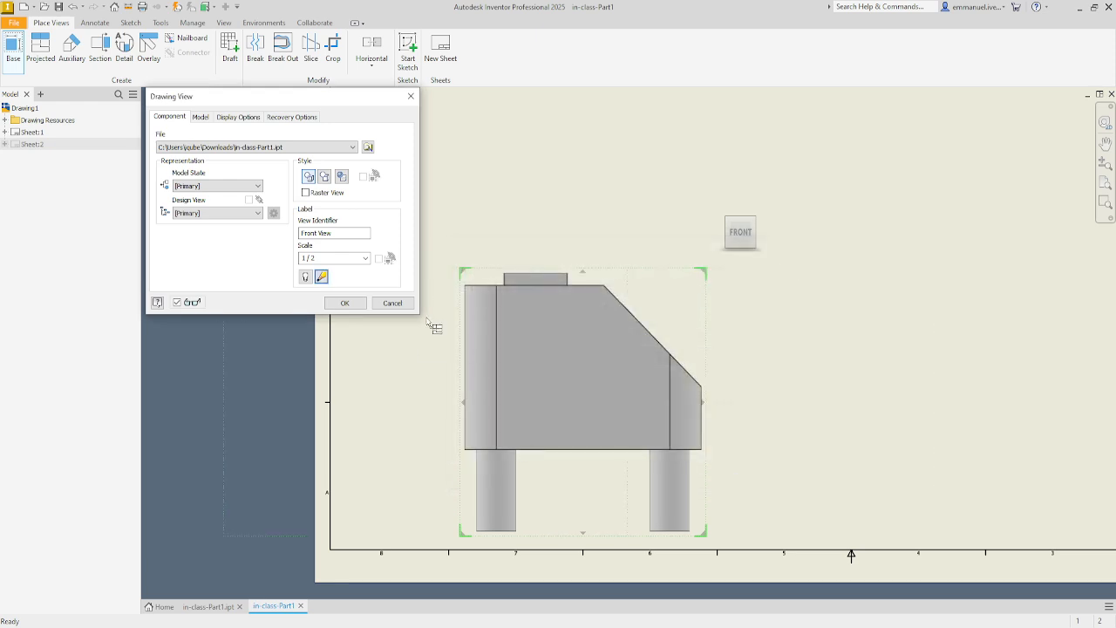
Step: Turn on the base view's label, create the view on Sheet:1, and inspect the label beneath it
{"action": "left_click", "coordinate": [305, 279]}
{"action": "left_click", "coordinate": [345, 303]}
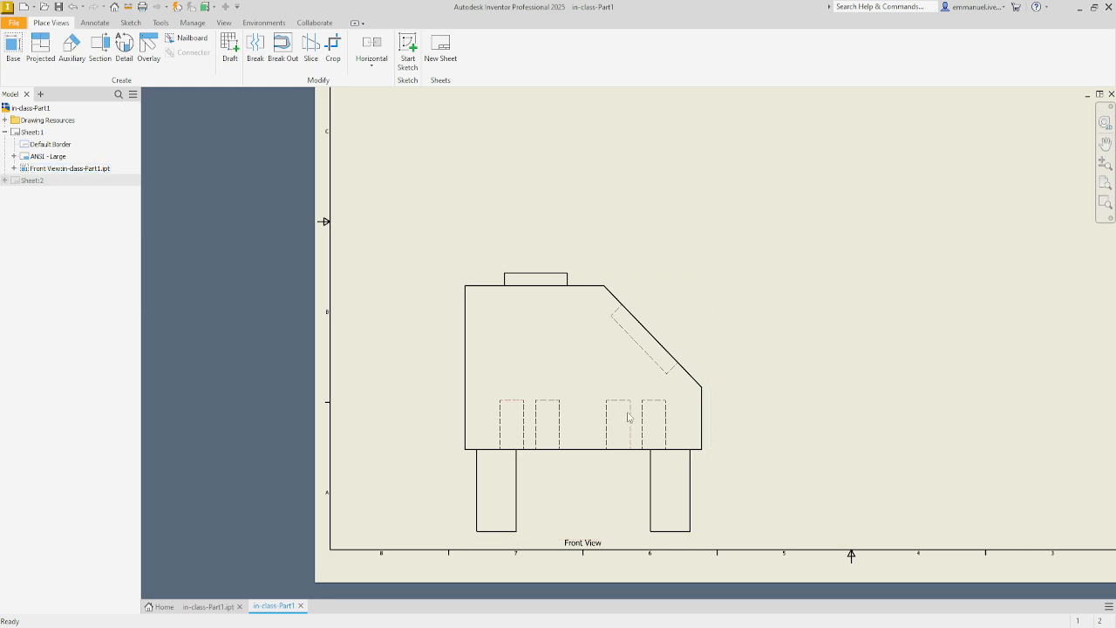
{"action": "scroll", "coordinate": [600, 557], "scroll_direction": "down", "scroll_amount": 5}
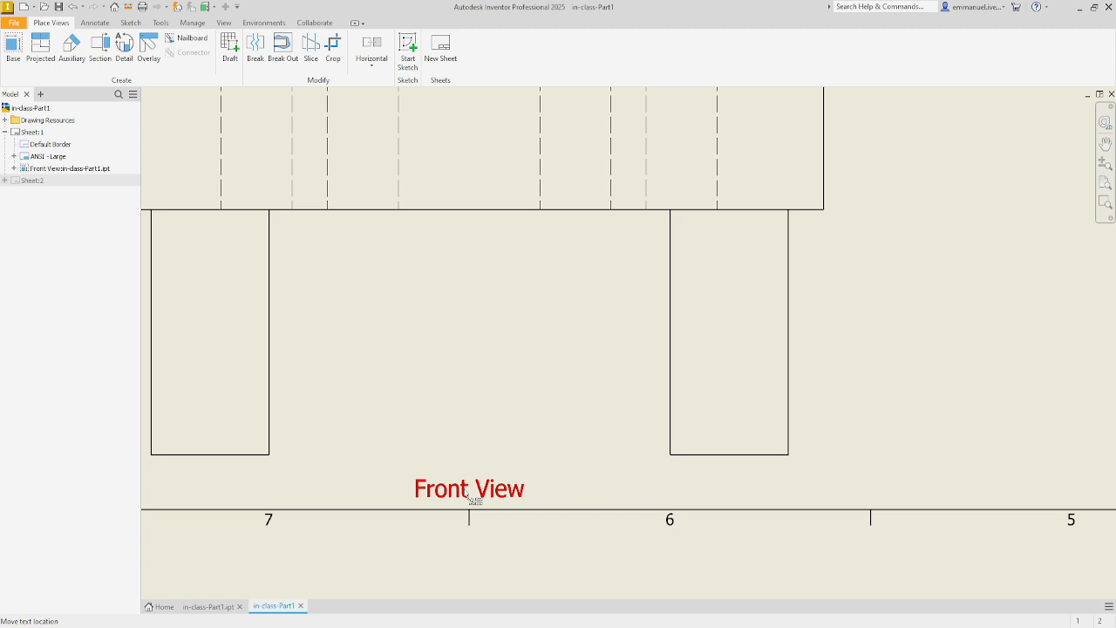
{"action": "scroll", "coordinate": [473, 499], "scroll_direction": "up", "scroll_amount": 5}
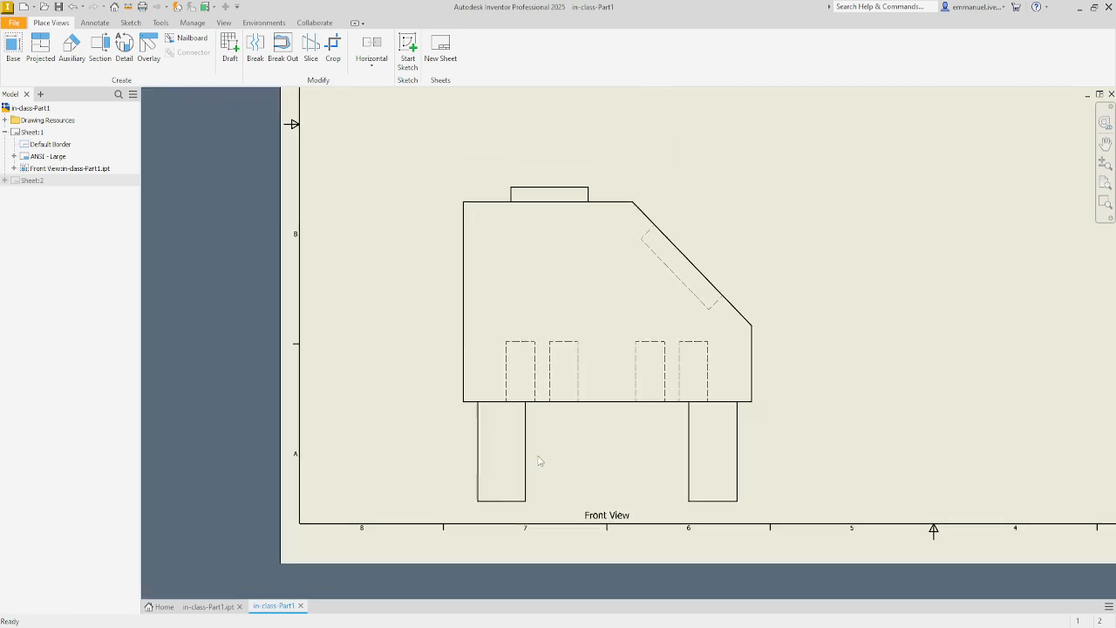
Step: Move the front view up and slightly left so its label clears the sheet's lower border
{"action": "scroll", "coordinate": [538, 462], "scroll_direction": "up", "scroll_amount": 1}
{"action": "left_click_drag", "start_coordinate": [538, 523], "coordinate": [473, 456]}
{"action": "scroll", "coordinate": [543, 510], "scroll_direction": "up", "scroll_amount": 2}
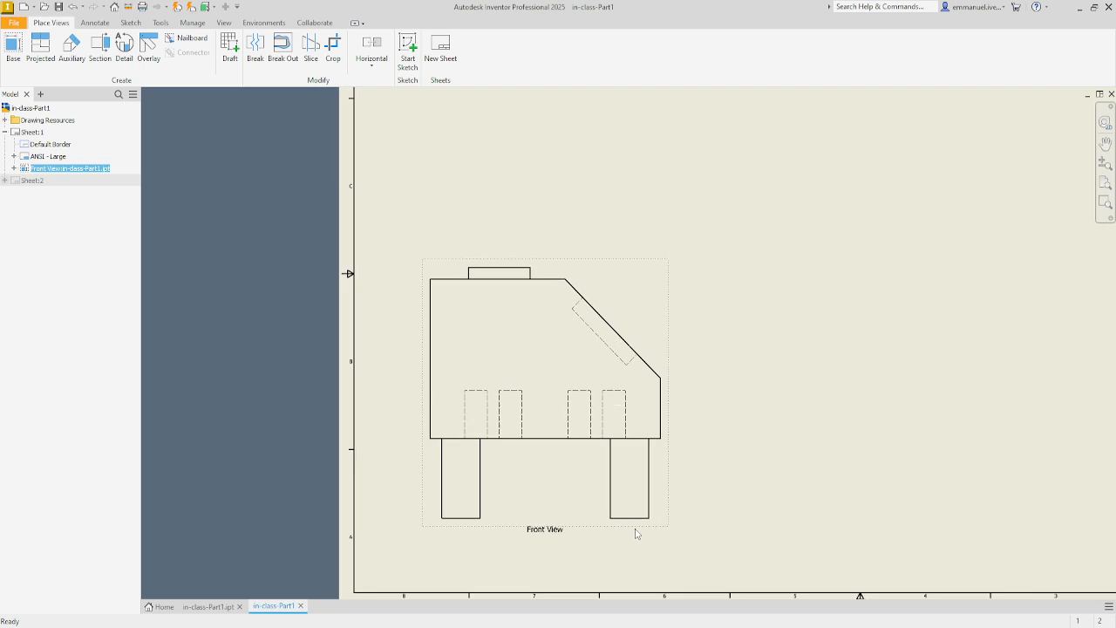
{"action": "scroll", "coordinate": [635, 534], "scroll_direction": "up", "scroll_amount": 1}
{"action": "middle_click_drag", "start_coordinate": [635, 534], "coordinate": [499, 545]}
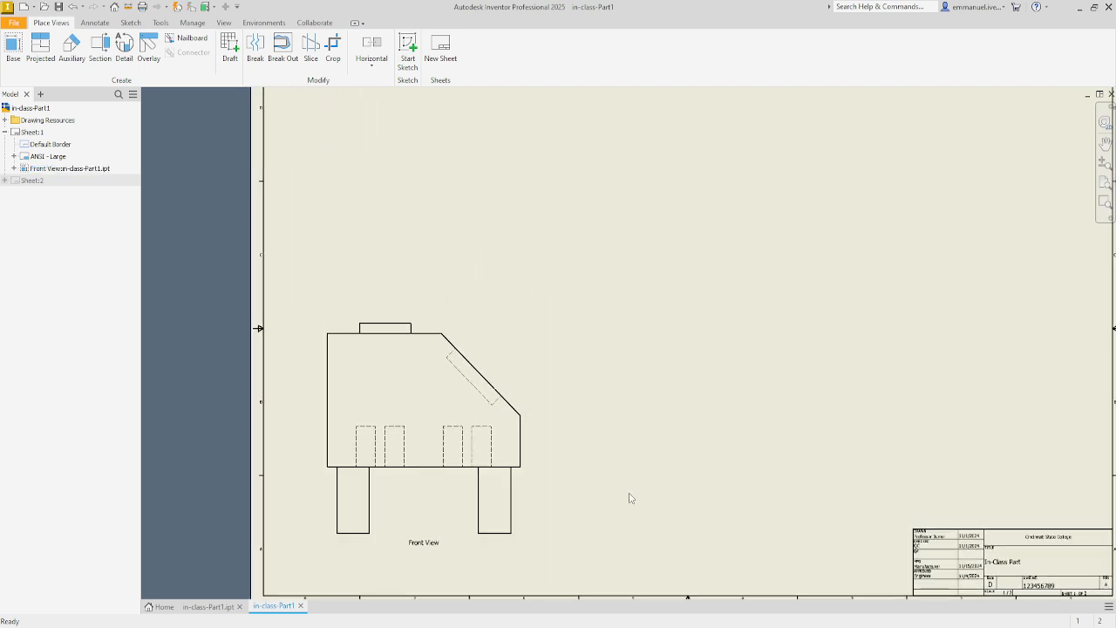
{"action": "middle_click", "coordinate": [393, 313]}
{"action": "middle_click", "coordinate": [392, 313]}
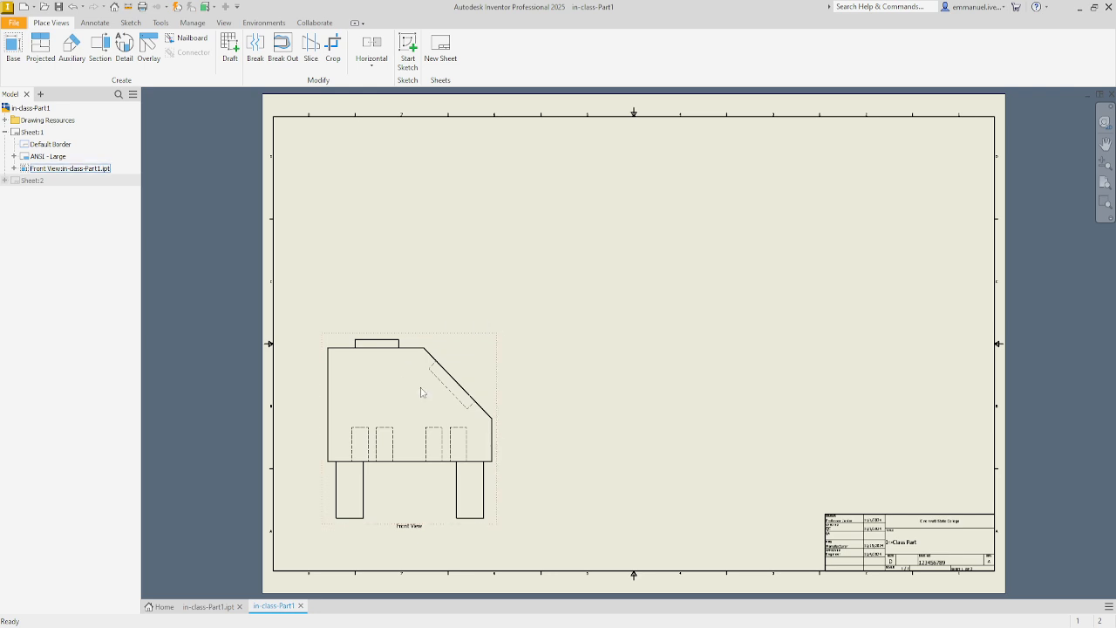
Step: Start a second base view of in-class-Part1.ipt near the title block
{"action": "left_click", "coordinate": [14, 50]}
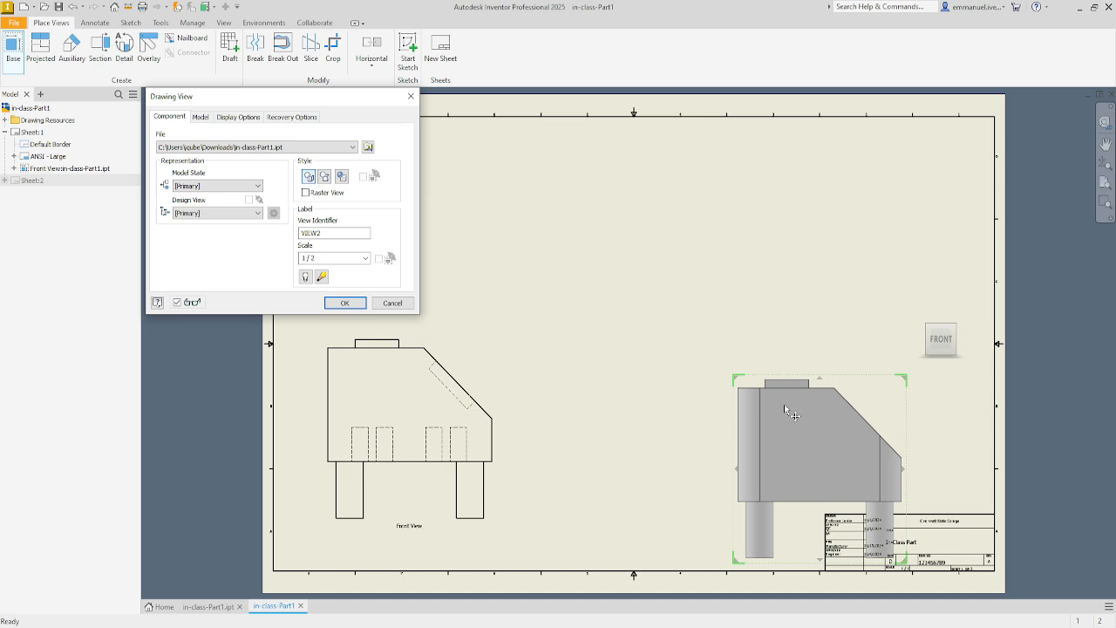
{"action": "scroll", "coordinate": [784, 404], "scroll_direction": "up", "scroll_amount": 5}
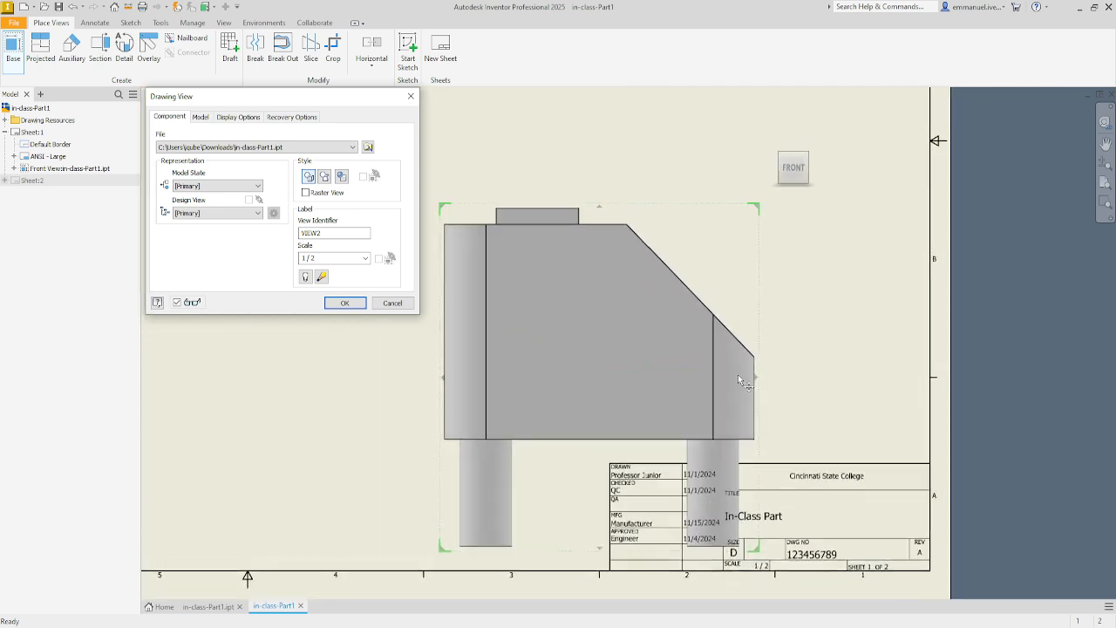
{"action": "scroll", "coordinate": [755, 348], "scroll_direction": "up", "scroll_amount": 1}
{"action": "scroll", "coordinate": [777, 292], "scroll_direction": "down", "scroll_amount": 1}
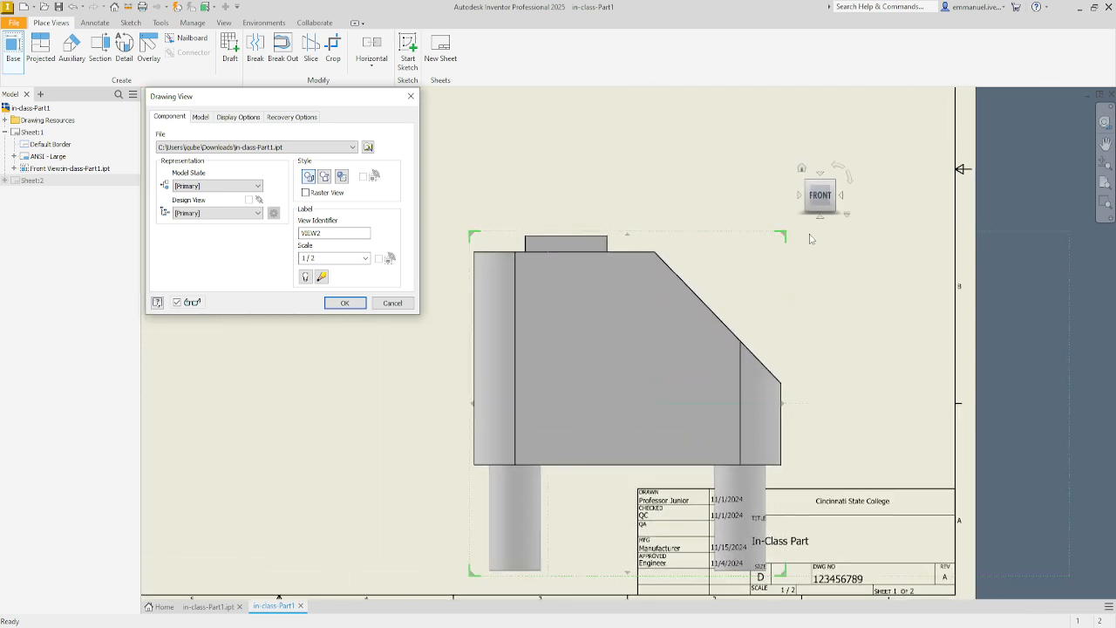
Step: Try turning the second base view to adjacent faces and rolling it, returning it to the front orientation
{"action": "left_click", "coordinate": [840, 199]}
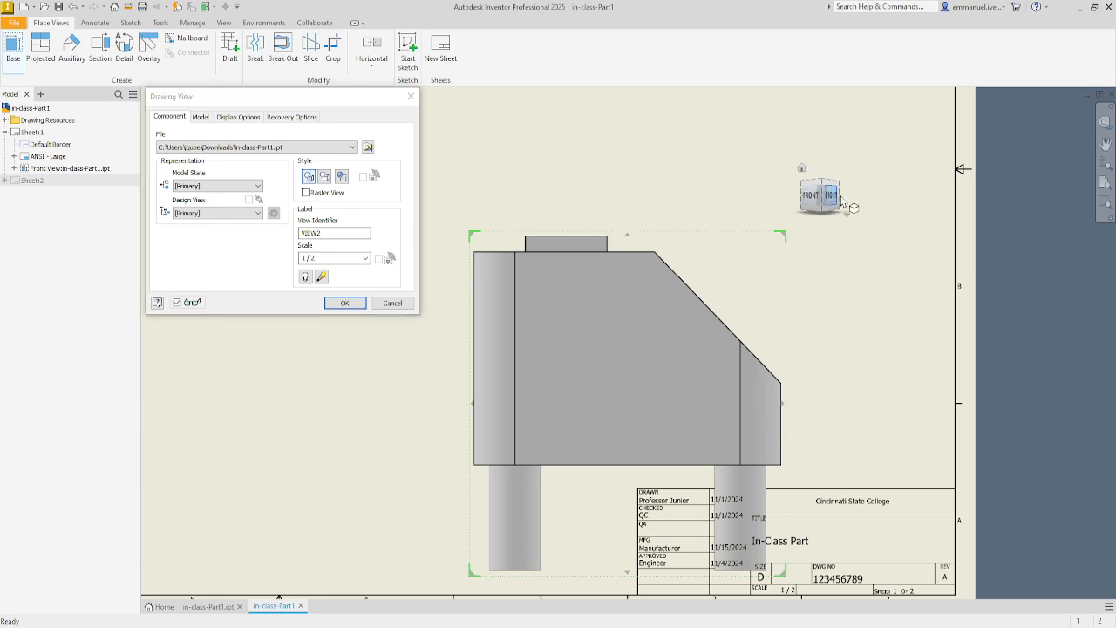
{"action": "left_click", "coordinate": [800, 198]}
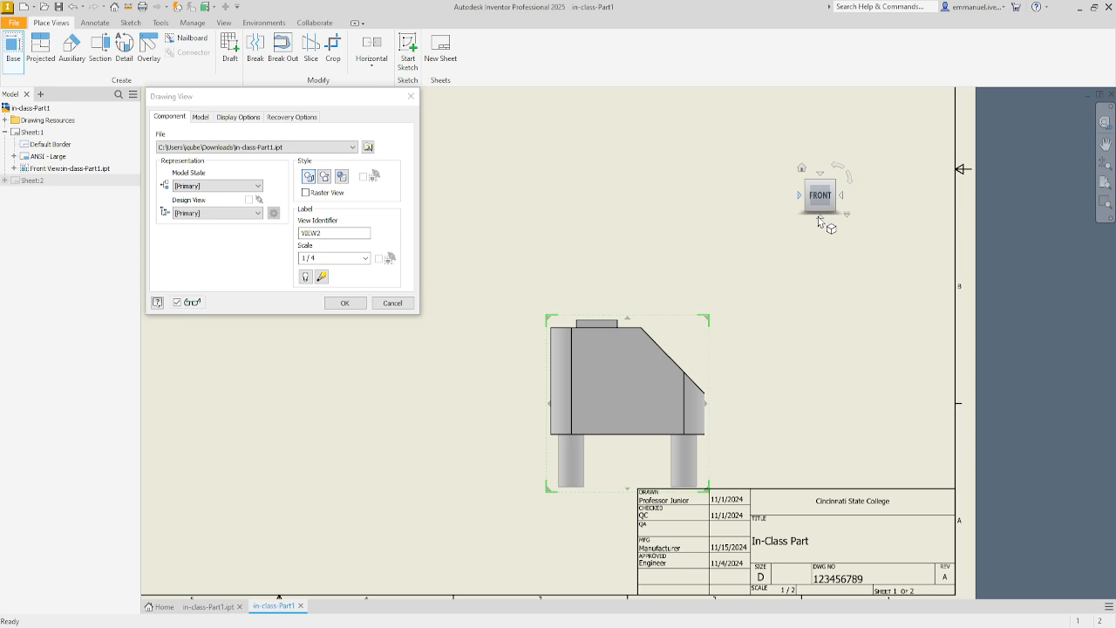
{"action": "left_click", "coordinate": [819, 218]}
{"action": "left_click", "coordinate": [819, 177]}
{"action": "left_click", "coordinate": [837, 168]}
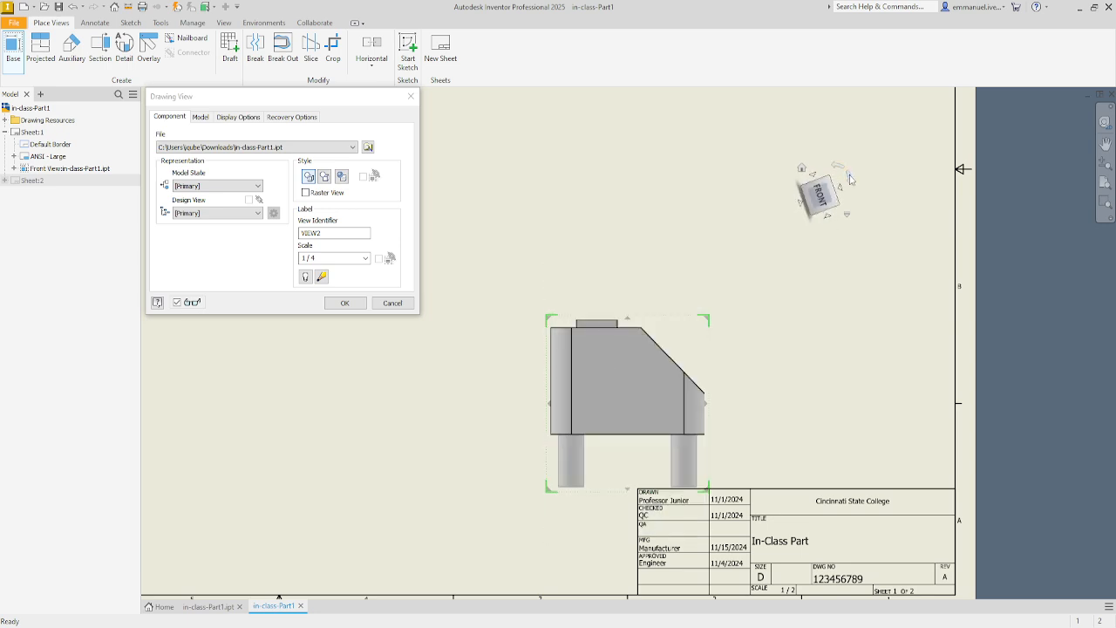
{"action": "left_click", "coordinate": [825, 186]}
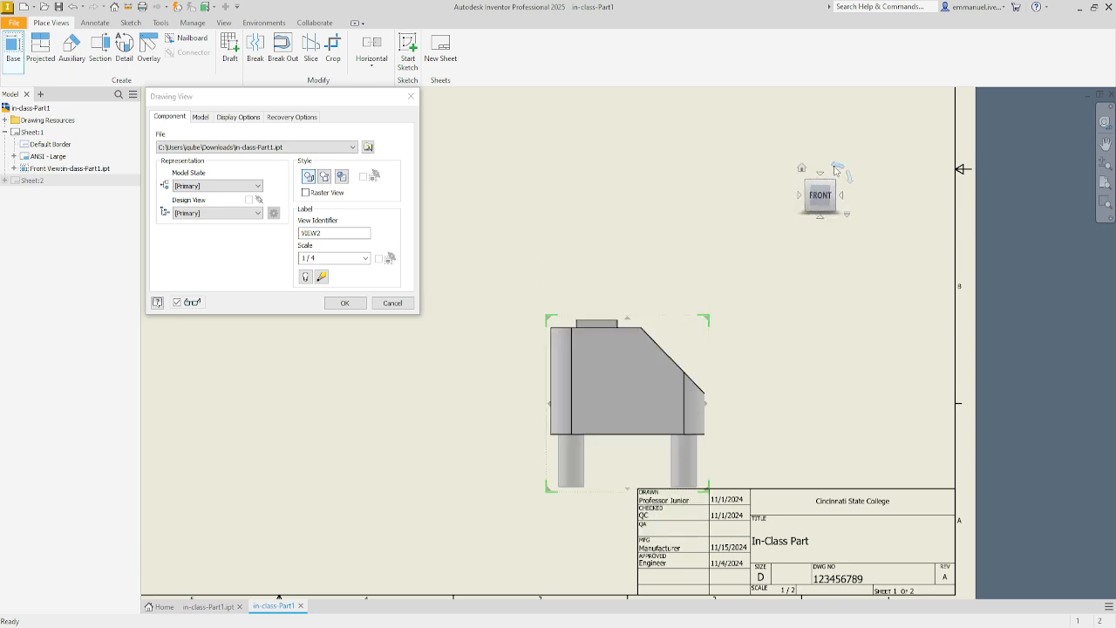
Step: Orient the second base view isometrically, showing the top, front and right faces, with hidden lines removed
{"action": "left_click", "coordinate": [814, 209]}
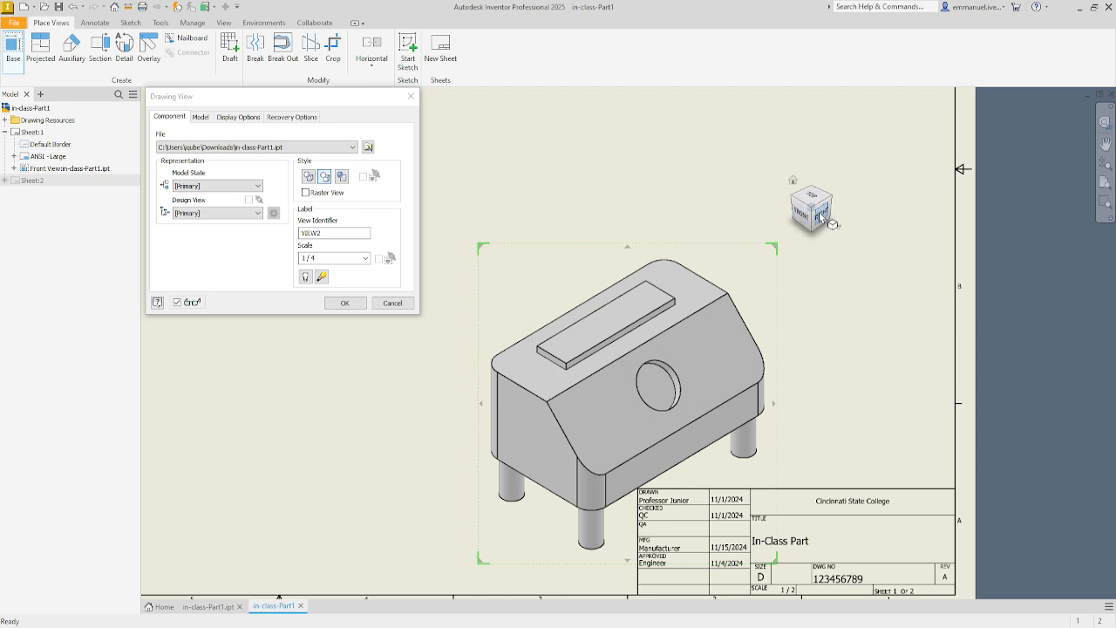
{"action": "scroll", "coordinate": [762, 250], "scroll_direction": "down", "scroll_amount": 4}
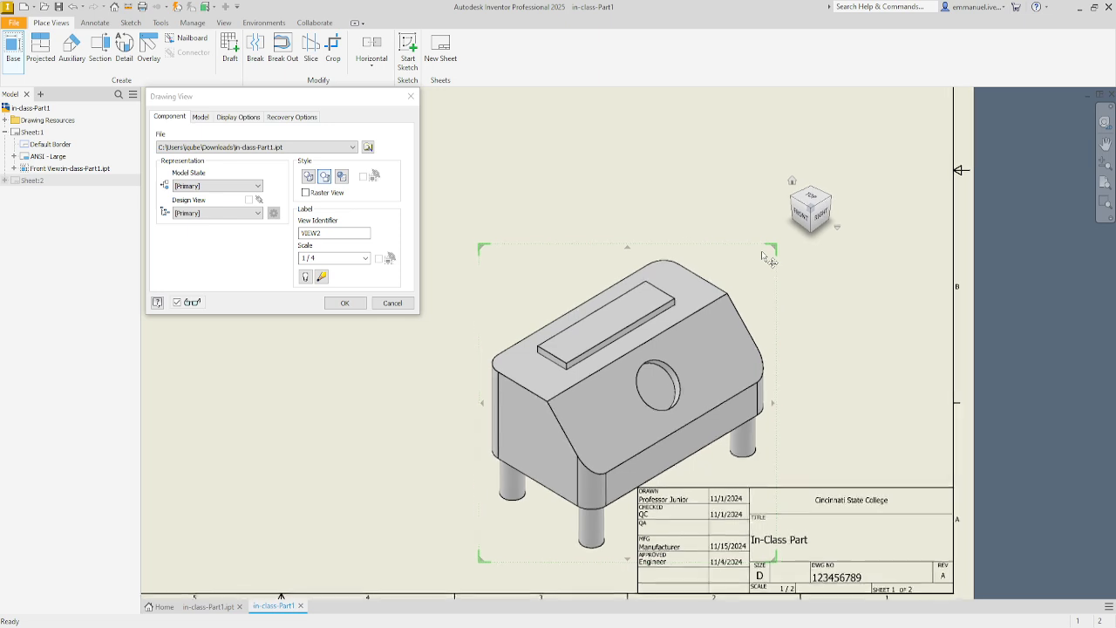
Step: Turn on shading for the isometric base view and place it in the sheet's upper-right corner
{"action": "scroll", "coordinate": [769, 287], "scroll_direction": "up", "scroll_amount": 2}
{"action": "scroll", "coordinate": [769, 294], "scroll_direction": "up", "scroll_amount": 2}
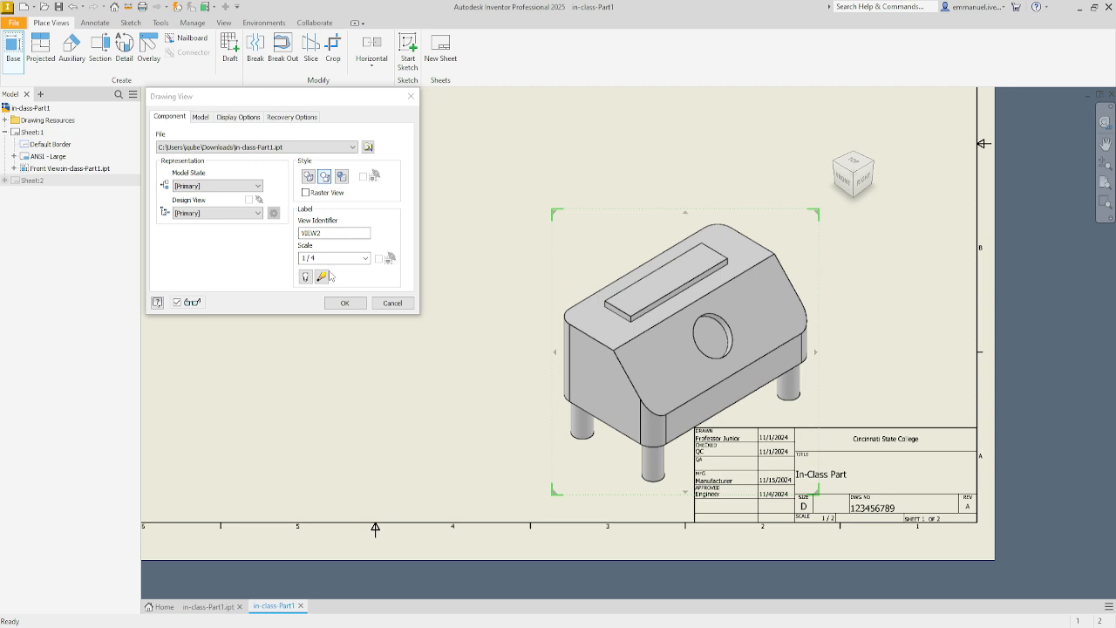
{"action": "scroll", "coordinate": [637, 363], "scroll_direction": "down", "scroll_amount": 3}
{"action": "scroll", "coordinate": [737, 334], "scroll_direction": "up", "scroll_amount": 2}
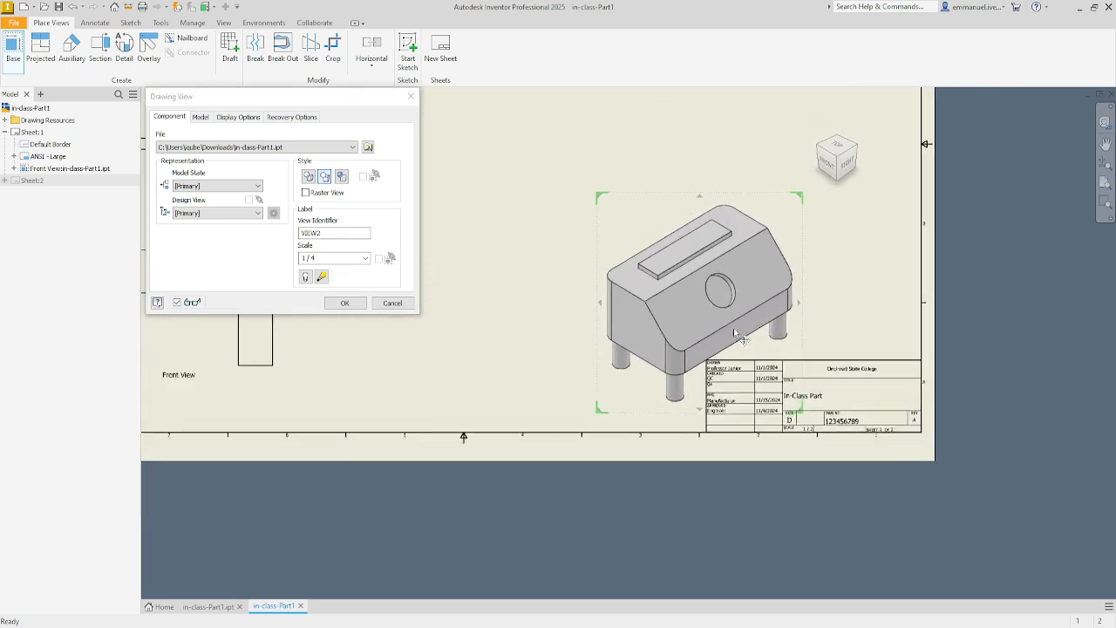
{"action": "scroll", "coordinate": [737, 334], "scroll_direction": "up", "scroll_amount": 2}
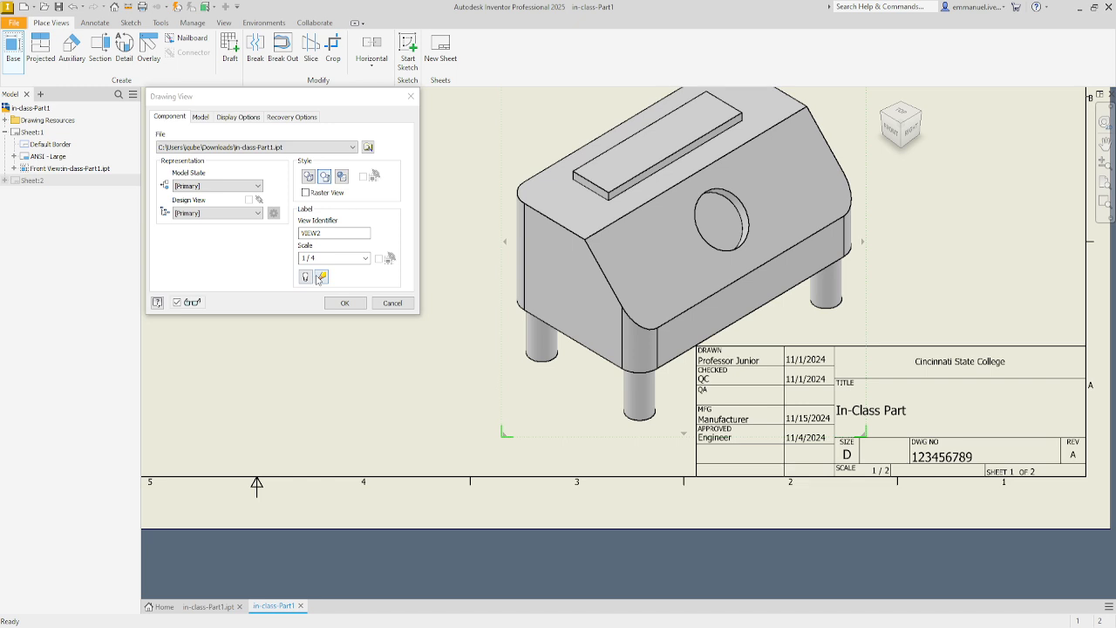
{"action": "left_click", "coordinate": [344, 181]}
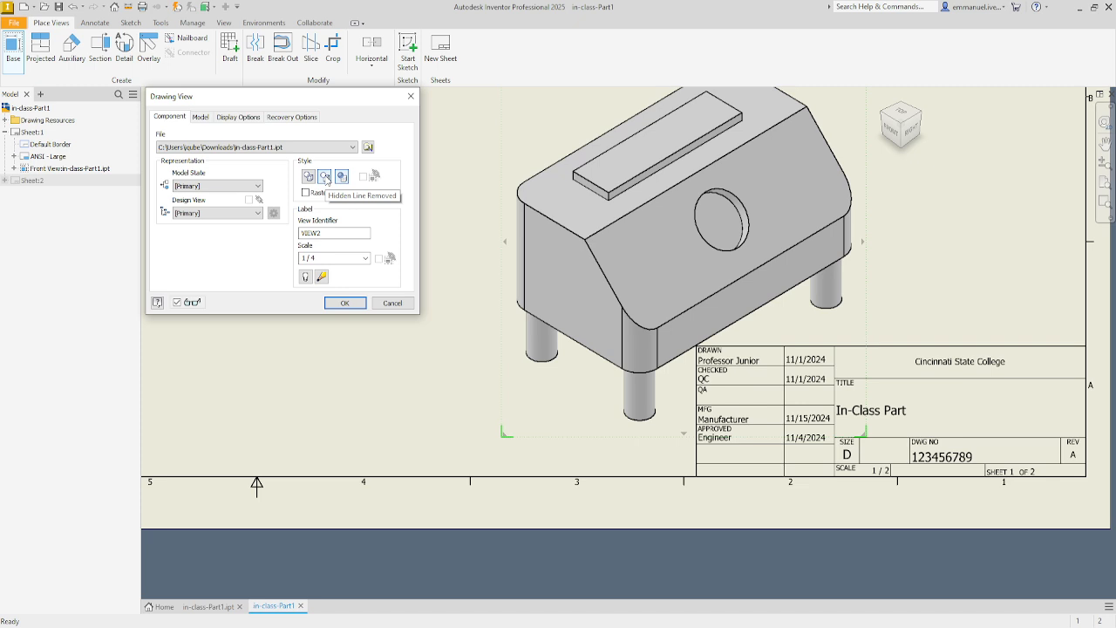
{"action": "scroll", "coordinate": [561, 463], "scroll_direction": "down", "scroll_amount": 5}
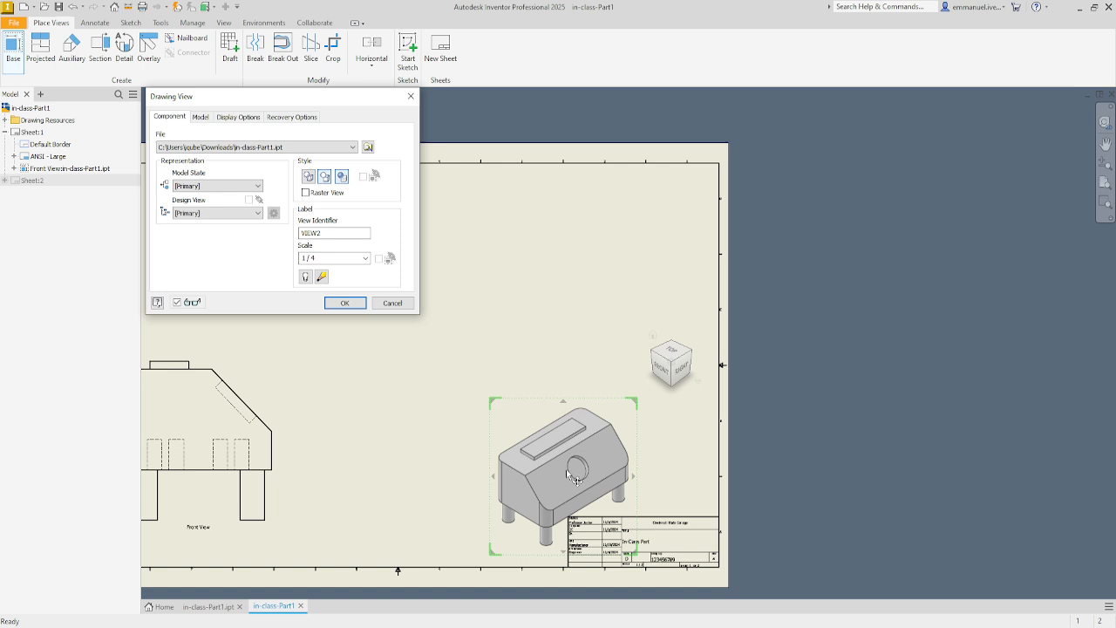
{"action": "left_click_drag", "start_coordinate": [566, 469], "coordinate": [645, 243]}
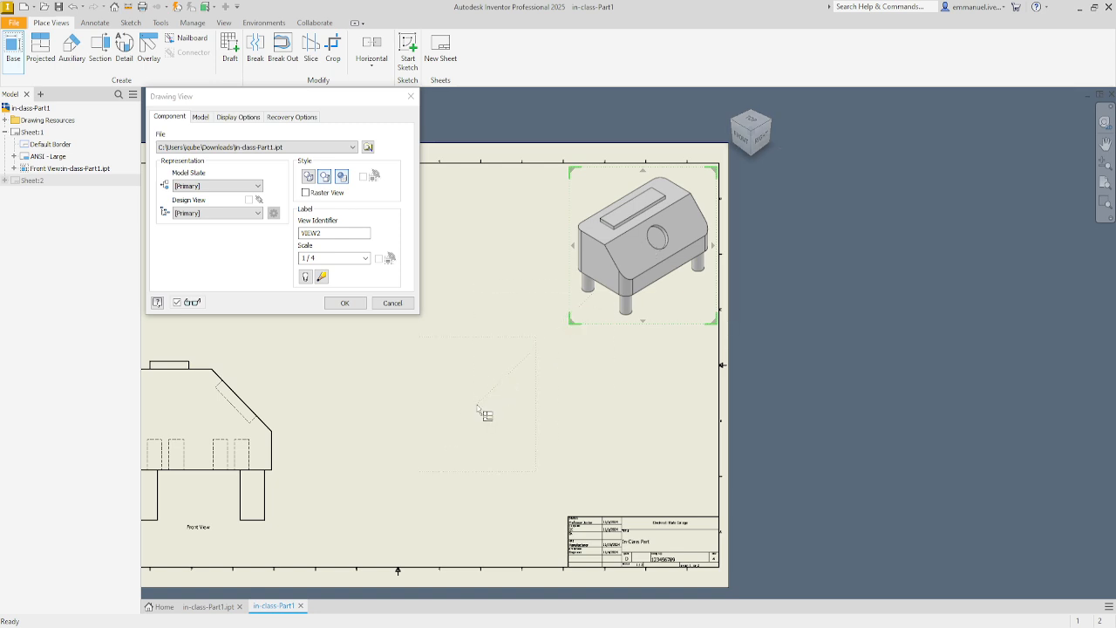
{"action": "key", "text": "Escape"}
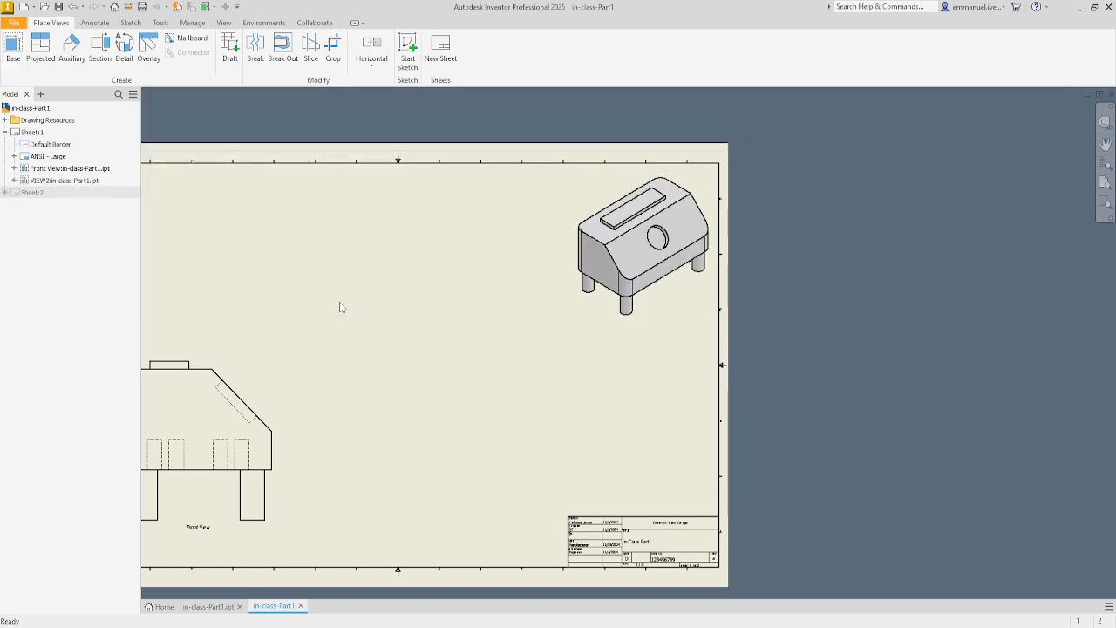
Step: Start a projection from the front view and place a right-side view level with it, above the title block
{"action": "scroll", "coordinate": [343, 305], "scroll_direction": "down", "scroll_amount": 2}
{"action": "scroll", "coordinate": [343, 306], "scroll_direction": "up", "scroll_amount": 3}
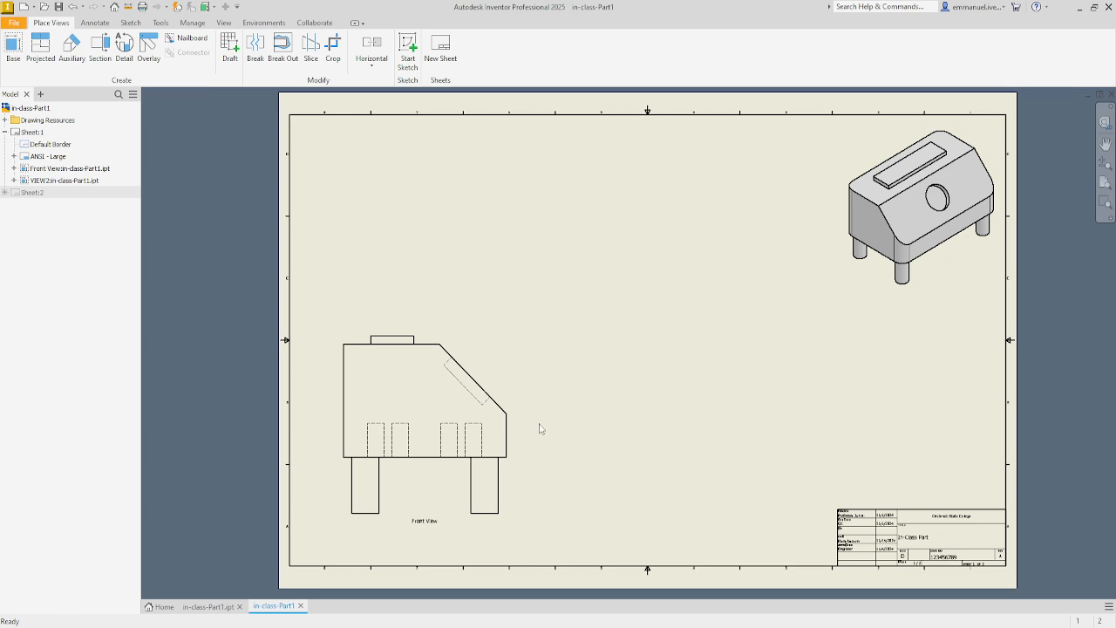
{"action": "left_click", "coordinate": [48, 53]}
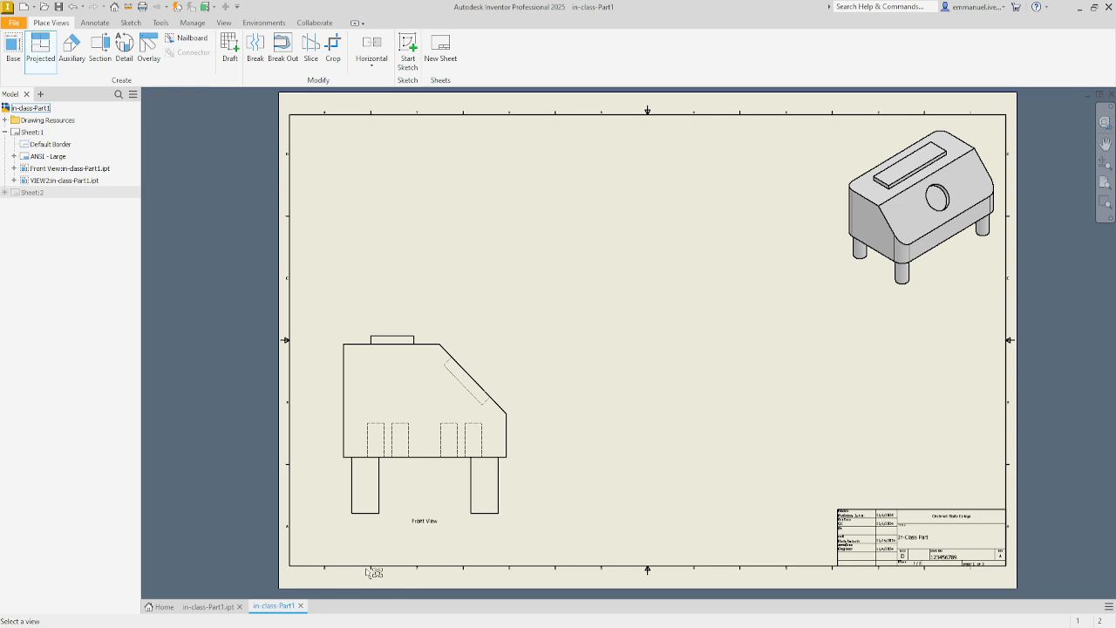
{"action": "left_click", "coordinate": [514, 520]}
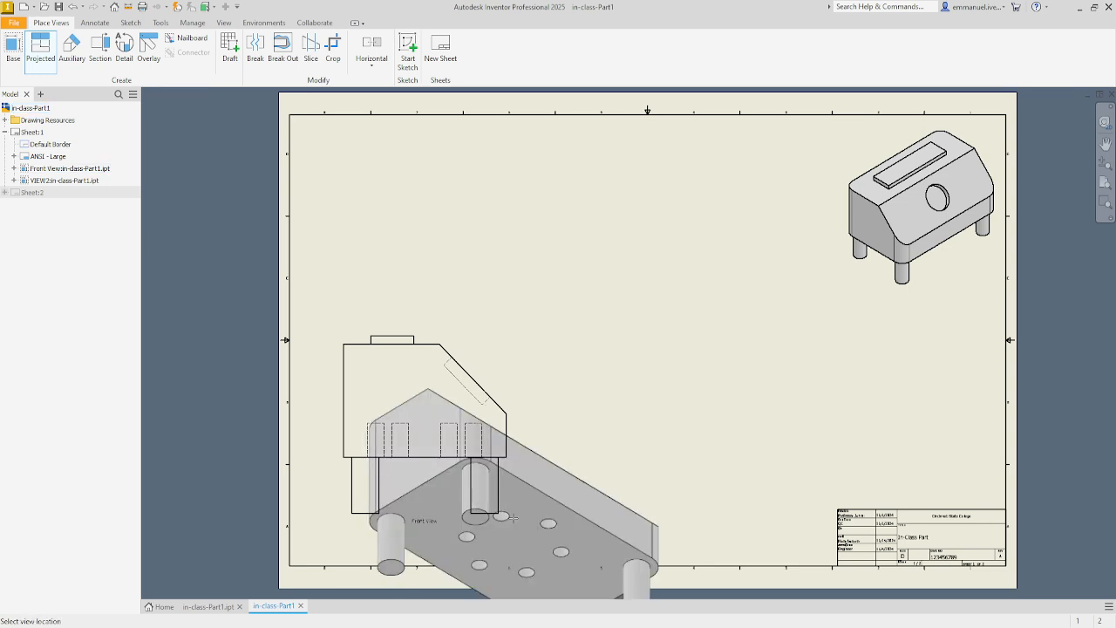
{"action": "scroll", "coordinate": [523, 471], "scroll_direction": "down", "scroll_amount": 3}
{"action": "scroll", "coordinate": [538, 445], "scroll_direction": "up", "scroll_amount": 1}
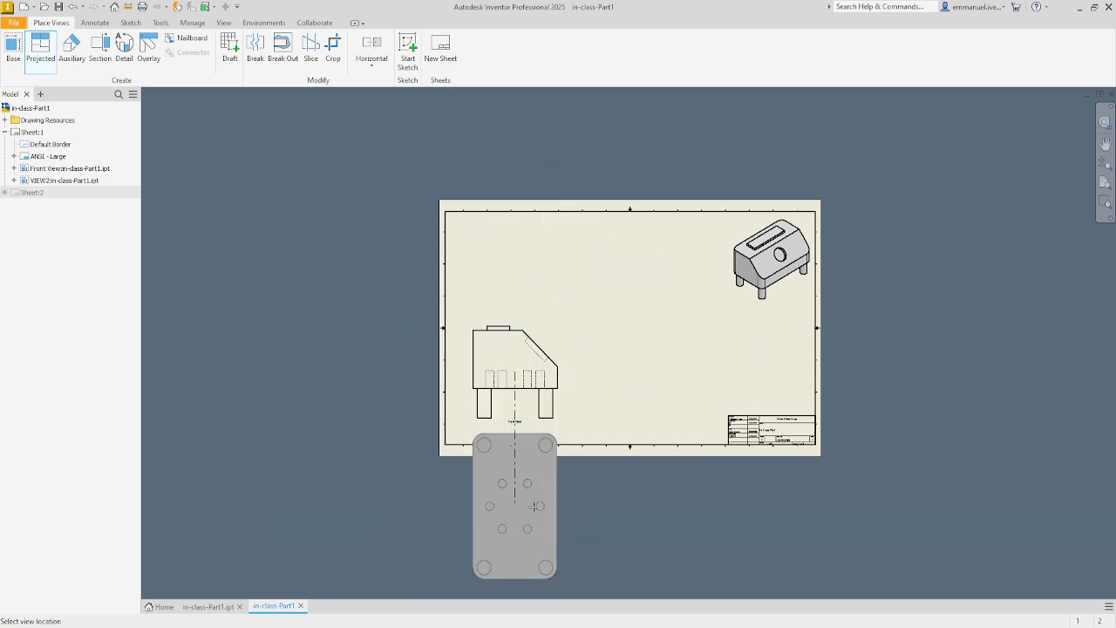
{"action": "scroll", "coordinate": [533, 481], "scroll_direction": "down", "scroll_amount": 1}
{"action": "scroll", "coordinate": [533, 480], "scroll_direction": "down", "scroll_amount": 2}
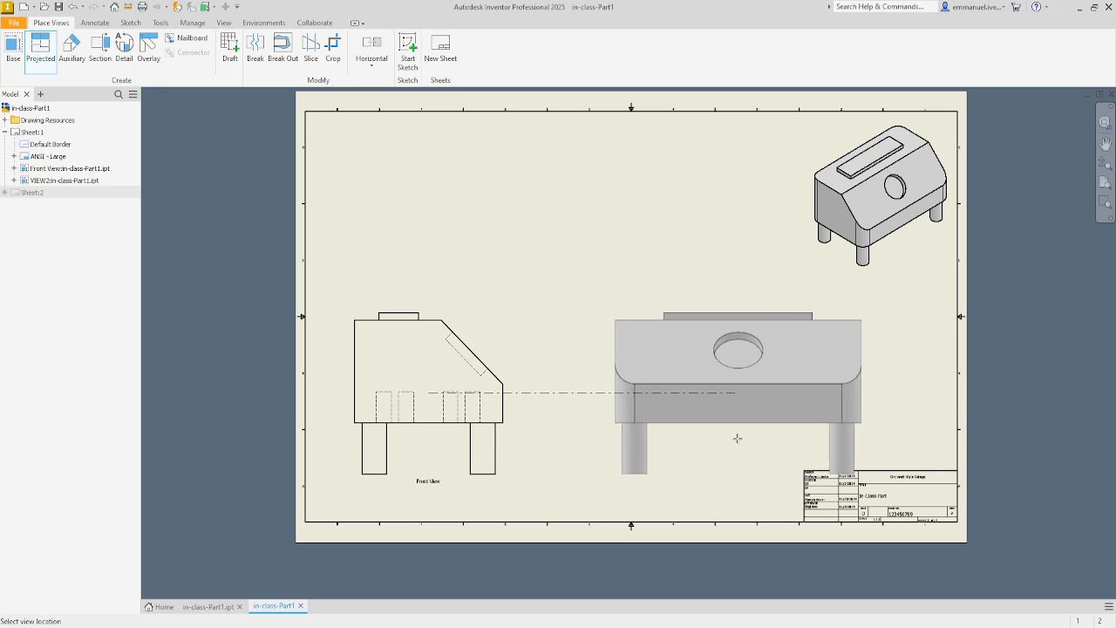
{"action": "left_click", "coordinate": [737, 438]}
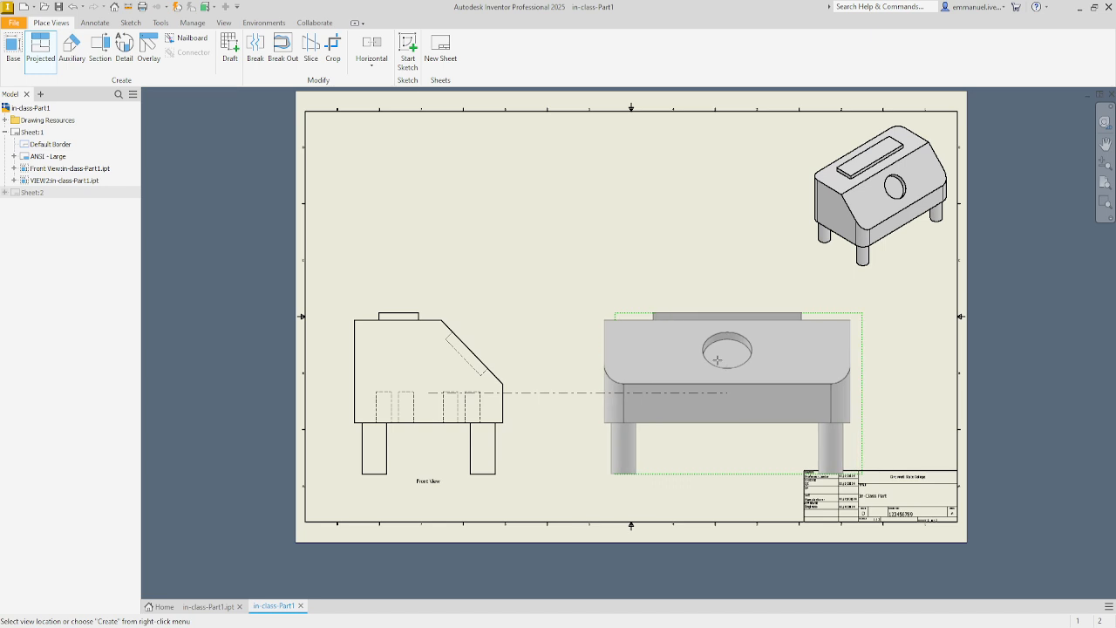
Step: Add a projected top view above the front view and create both projected views
{"action": "scroll", "coordinate": [570, 280], "scroll_direction": "up", "scroll_amount": 2}
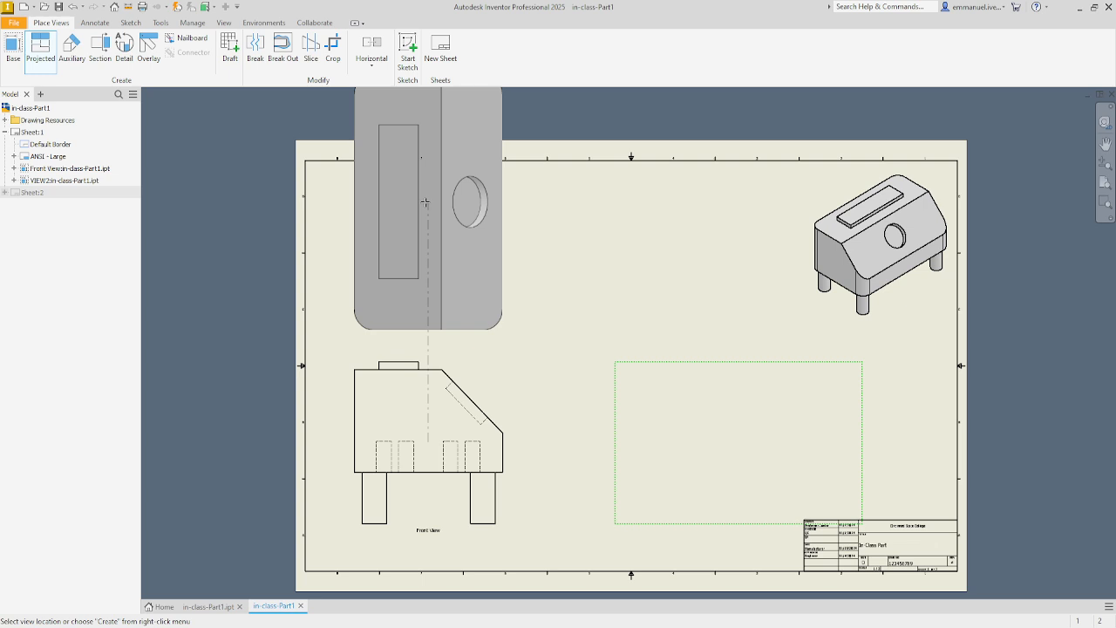
{"action": "left_click", "coordinate": [425, 202]}
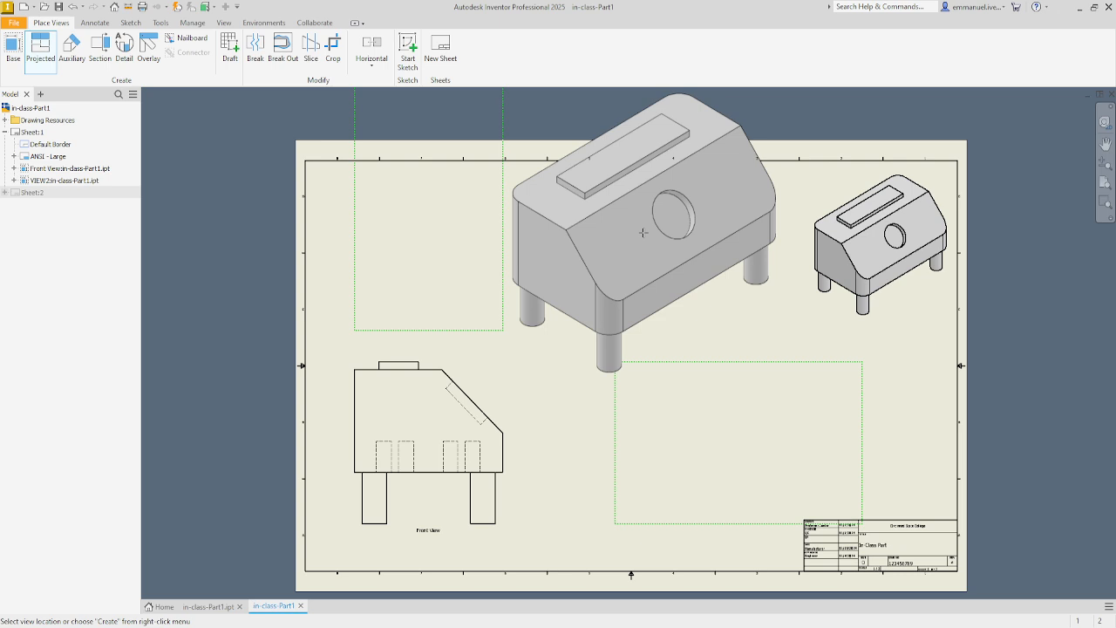
{"action": "right_click", "coordinate": [642, 232]}
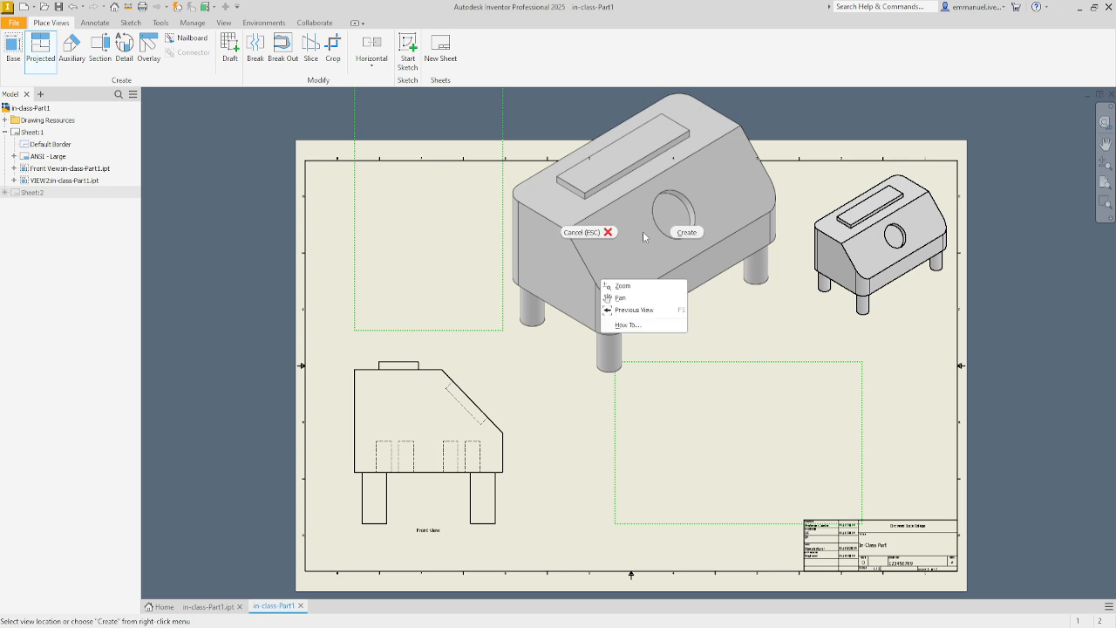
{"action": "left_click", "coordinate": [689, 232]}
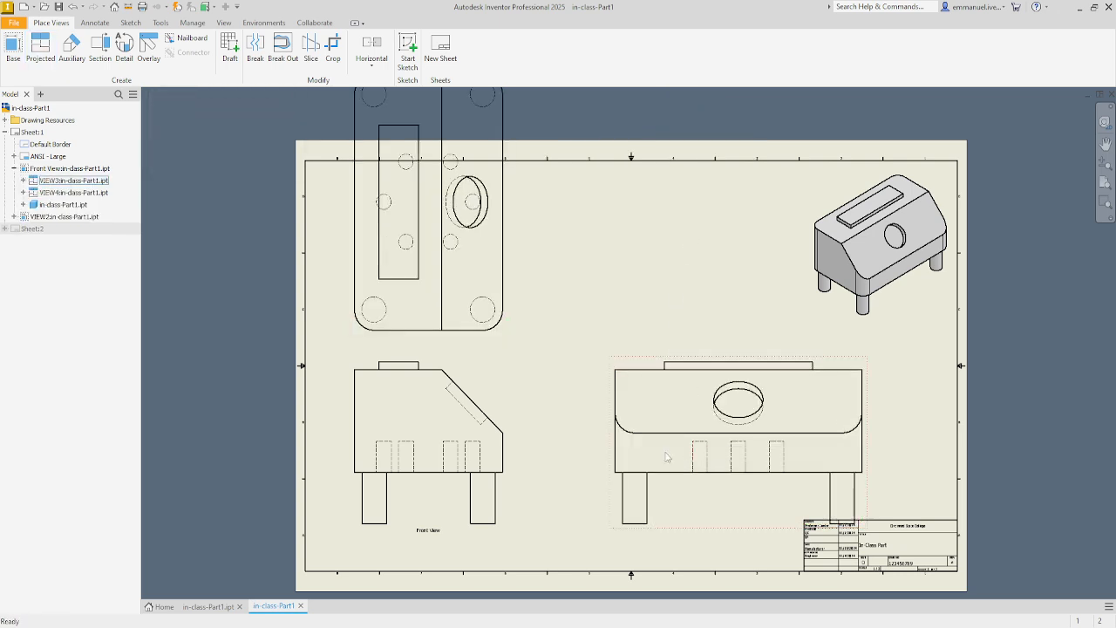
Step: Shift the right-side view slightly right and move the top view slightly down toward the front view
{"action": "scroll", "coordinate": [546, 414], "scroll_direction": "down", "scroll_amount": 2}
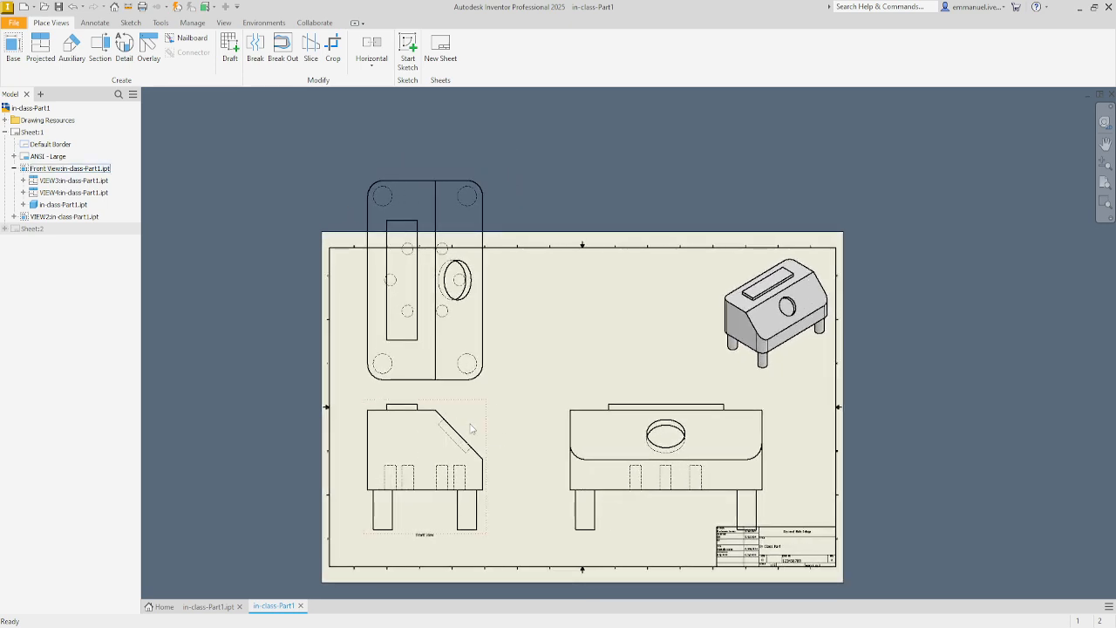
{"action": "scroll", "coordinate": [470, 428], "scroll_direction": "up", "scroll_amount": 2}
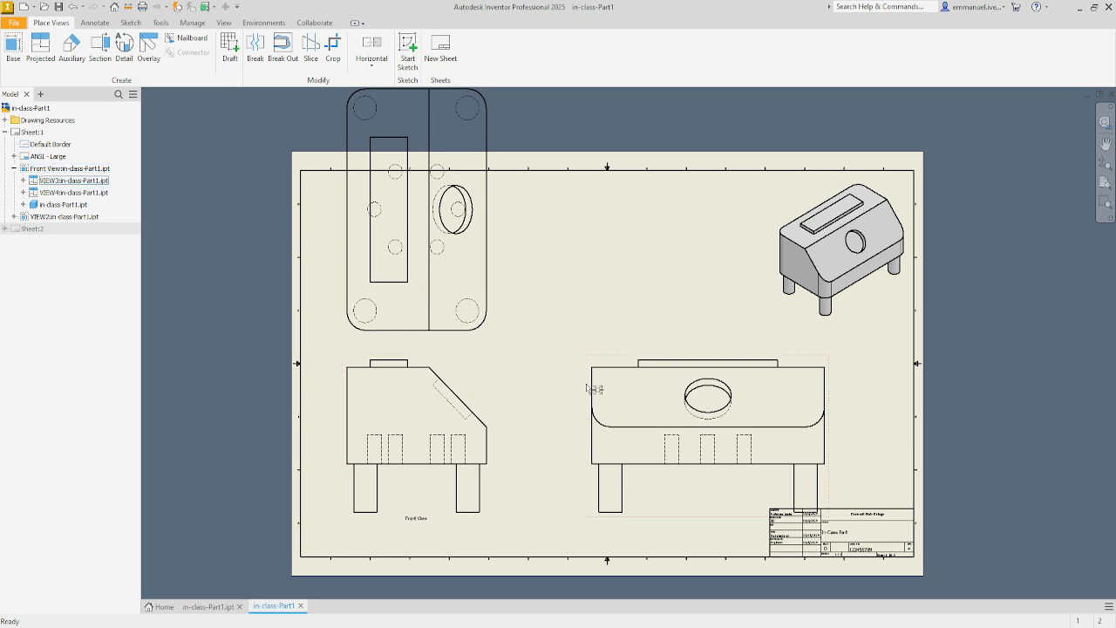
{"action": "left_click_drag", "start_coordinate": [594, 398], "coordinate": [615, 436]}
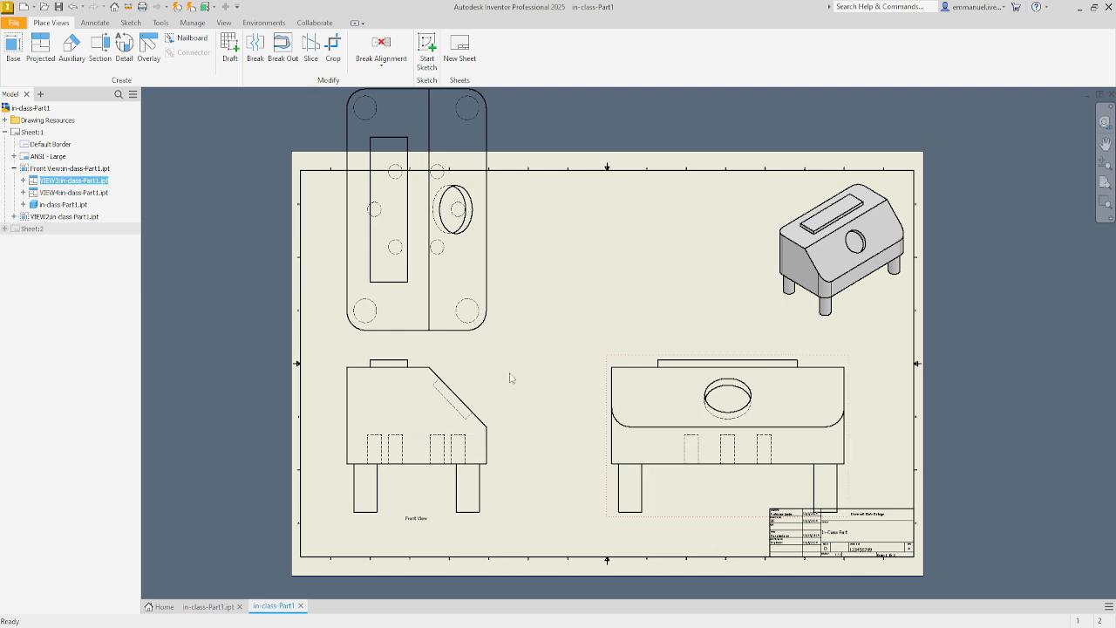
{"action": "left_click", "coordinate": [499, 287]}
{"action": "mouse_move", "coordinate": [506, 287]}
{"action": "left_mouse_down"}
{"action": "mouse_move", "coordinate": [485, 307]}
{"action": "mouse_move", "coordinate": [514, 281]}
{"action": "mouse_move", "coordinate": [544, 275]}
{"action": "mouse_move", "coordinate": [466, 265]}
{"action": "mouse_move", "coordinate": [433, 182]}
{"action": "mouse_move", "coordinate": [432, 294]}
{"action": "left_mouse_up"}
{"action": "scroll", "coordinate": [553, 447], "scroll_direction": "up", "scroll_amount": 1}
{"action": "scroll", "coordinate": [532, 471], "scroll_direction": "up", "scroll_amount": 2}
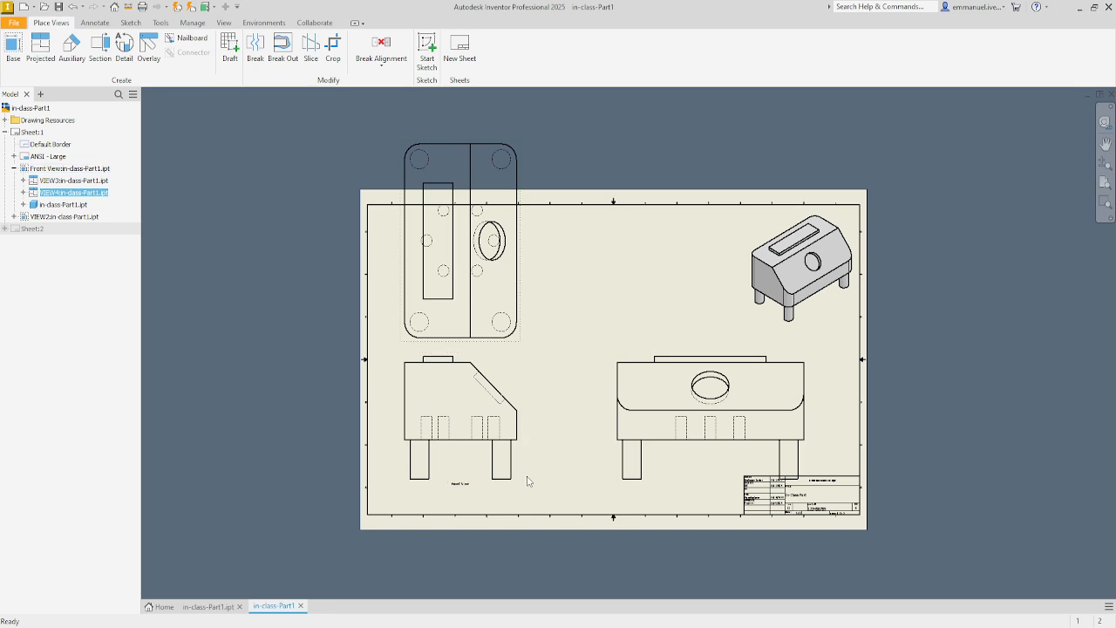
Step: Reposition the front view slightly lower and farther right on the sheet, keeping its label inside the border
{"action": "left_click_drag", "start_coordinate": [410, 498], "coordinate": [447, 521]}
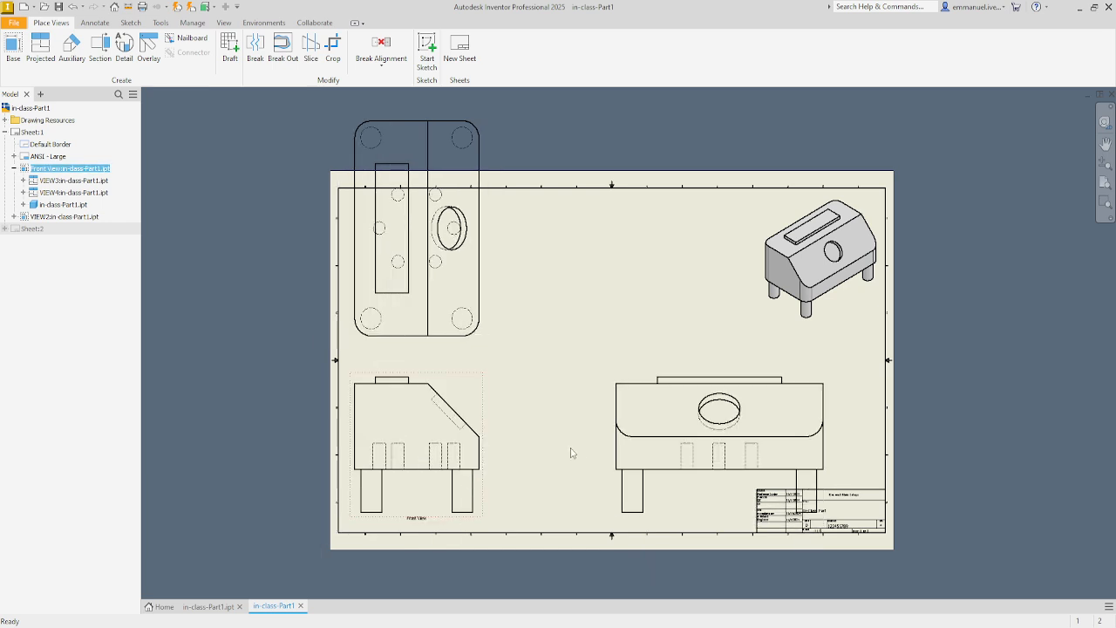
{"action": "scroll", "coordinate": [571, 453], "scroll_direction": "down", "scroll_amount": 1}
{"action": "scroll", "coordinate": [570, 452], "scroll_direction": "up", "scroll_amount": 1}
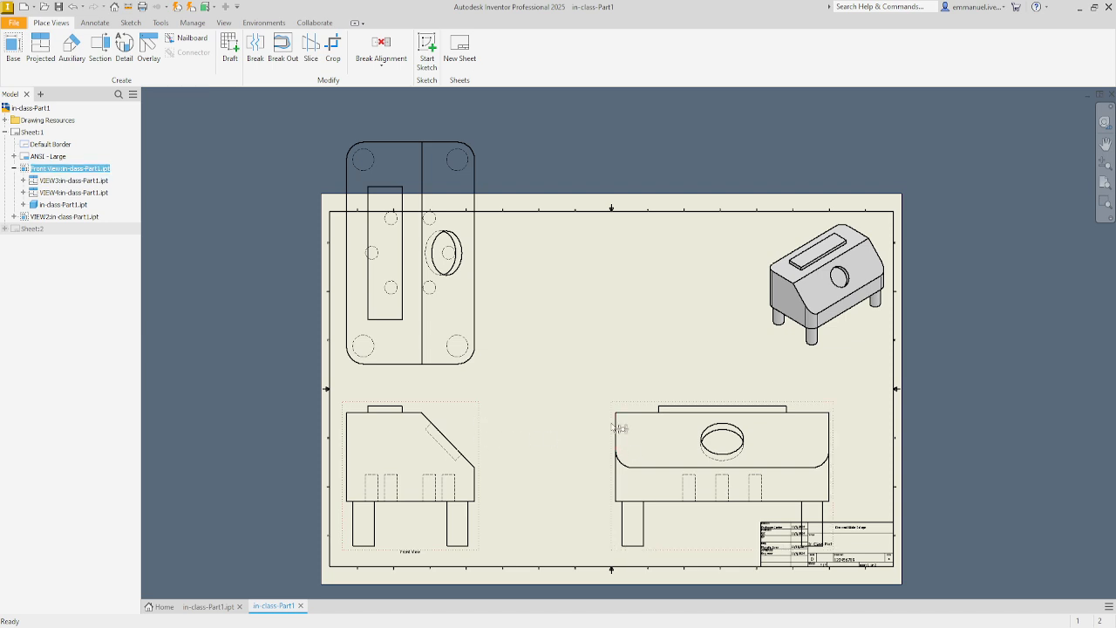
{"action": "left_click_drag", "start_coordinate": [489, 428], "coordinate": [525, 425]}
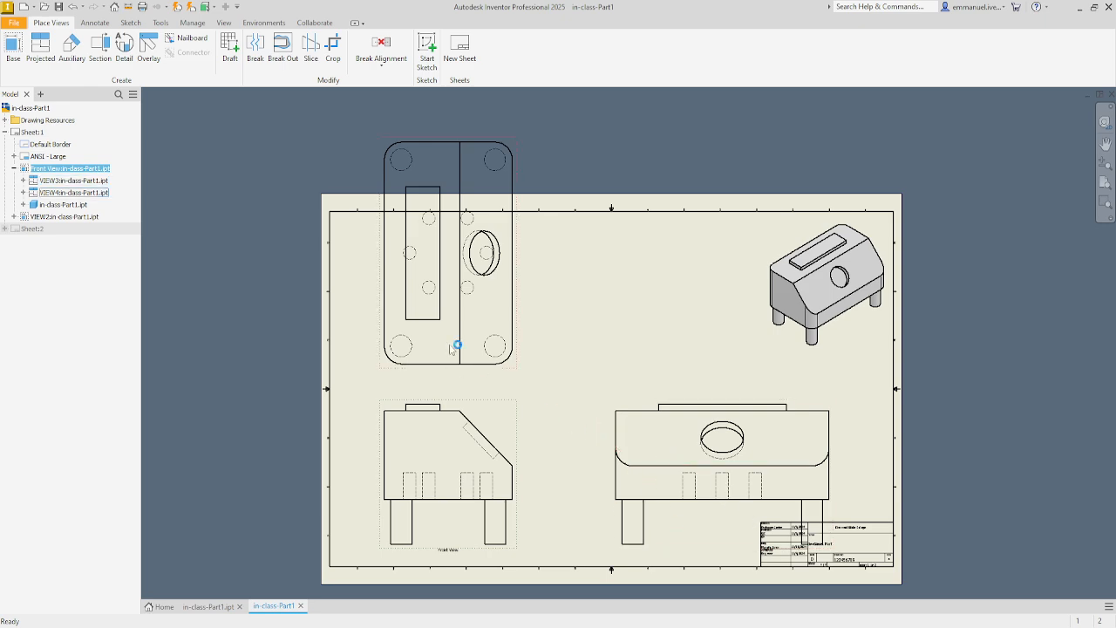
Step: Edit the right-side view, unlinking its scale from the base view and choosing 1/4
{"action": "scroll", "coordinate": [724, 471], "scroll_direction": "up", "scroll_amount": 5}
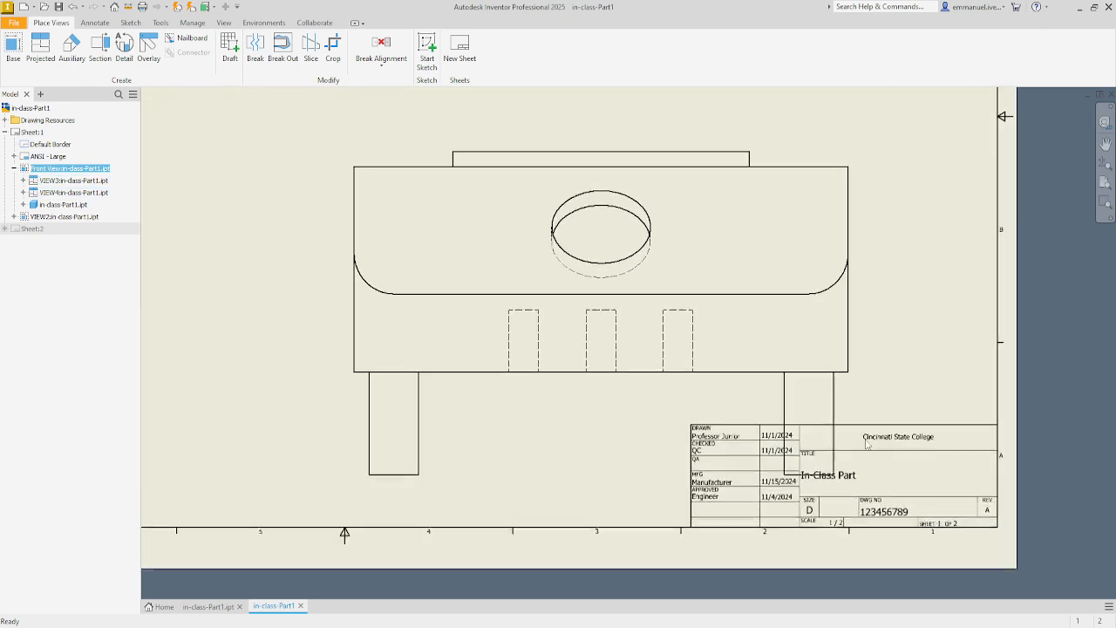
{"action": "scroll", "coordinate": [724, 471], "scroll_direction": "down", "scroll_amount": 5}
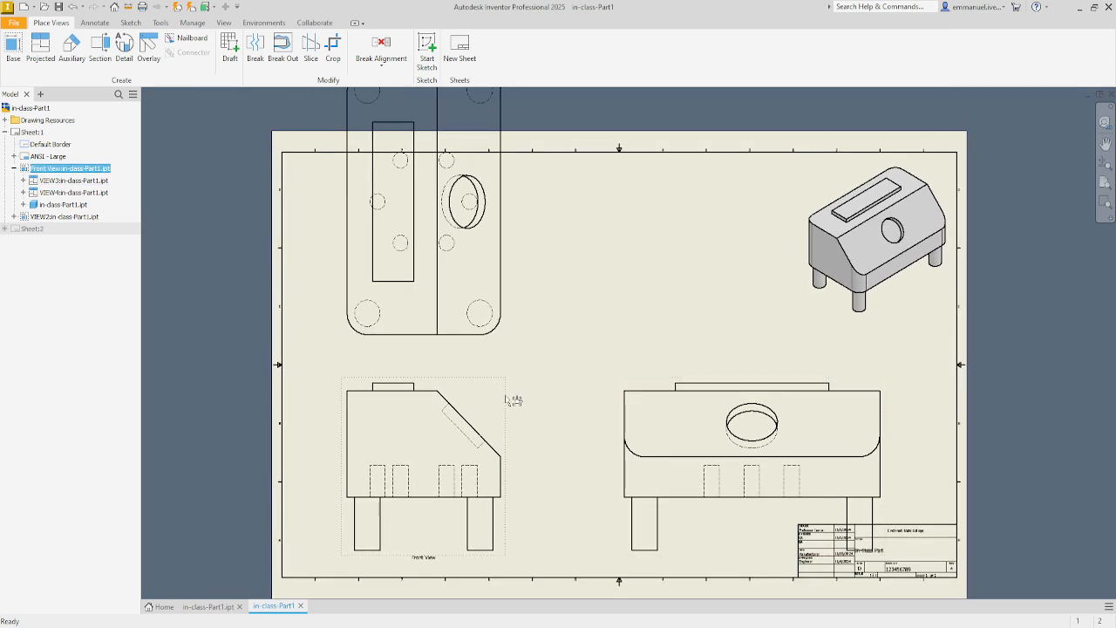
{"action": "left_click", "coordinate": [640, 381]}
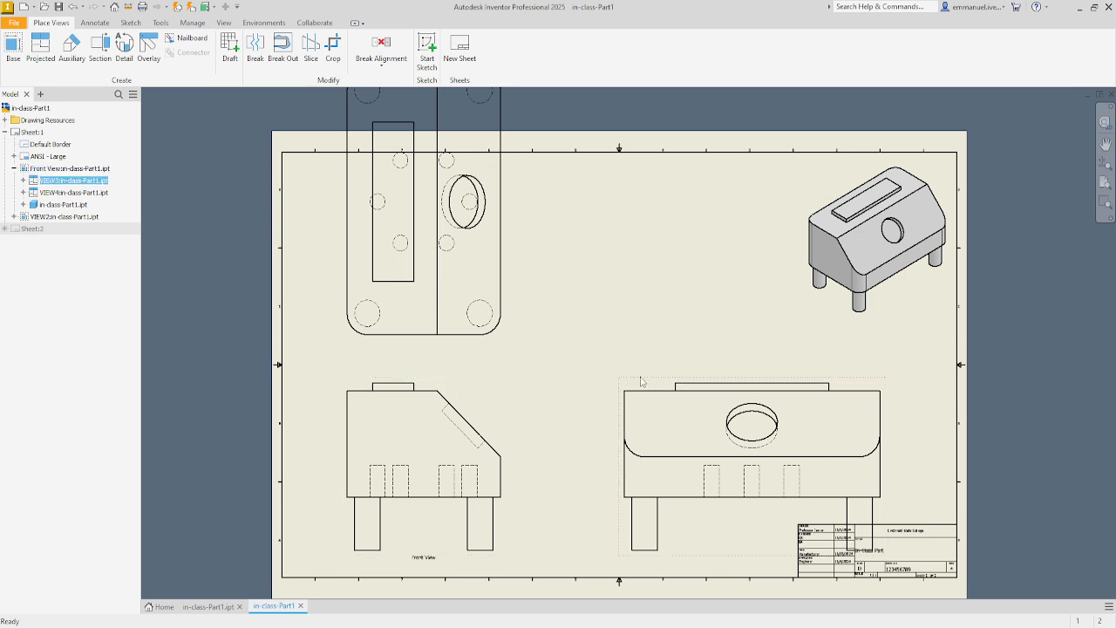
{"action": "right_click", "coordinate": [640, 381]}
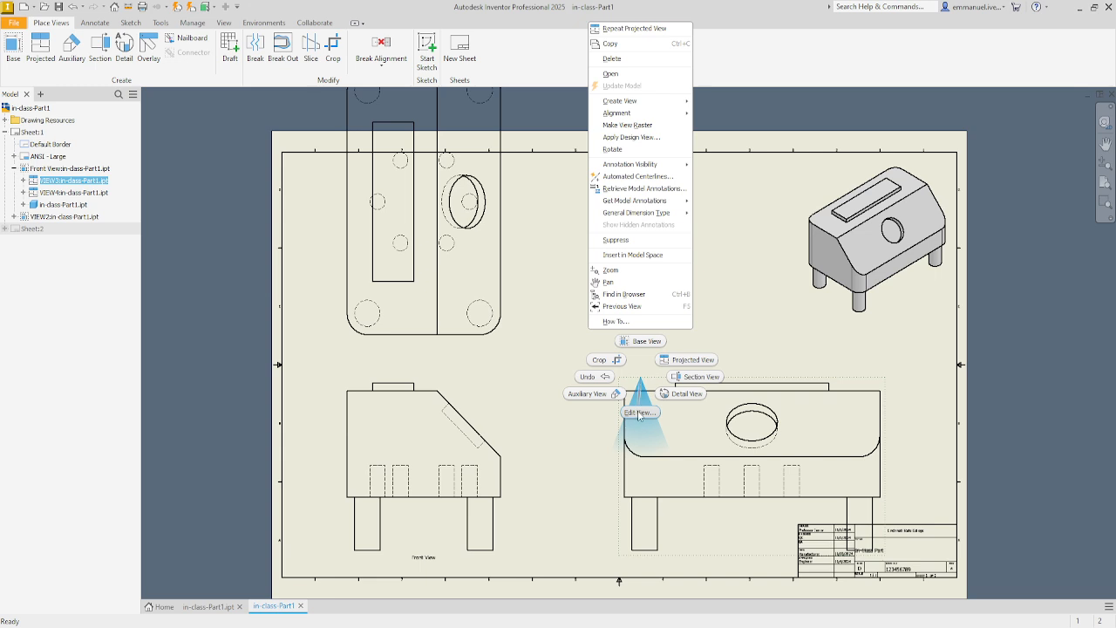
{"action": "left_click", "coordinate": [639, 413]}
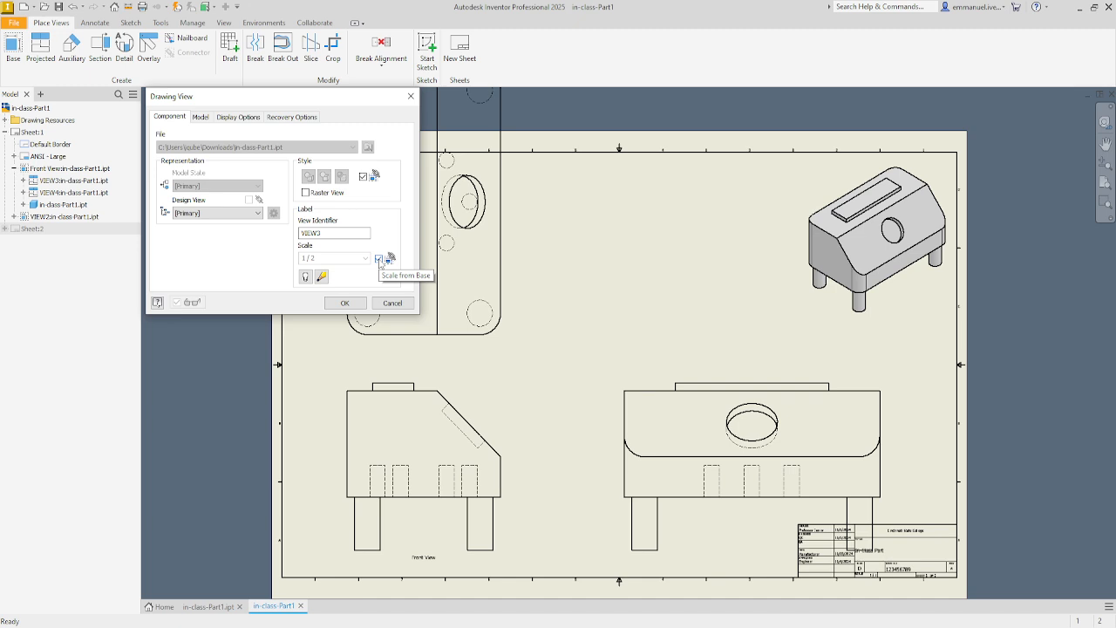
{"action": "left_click", "coordinate": [379, 259]}
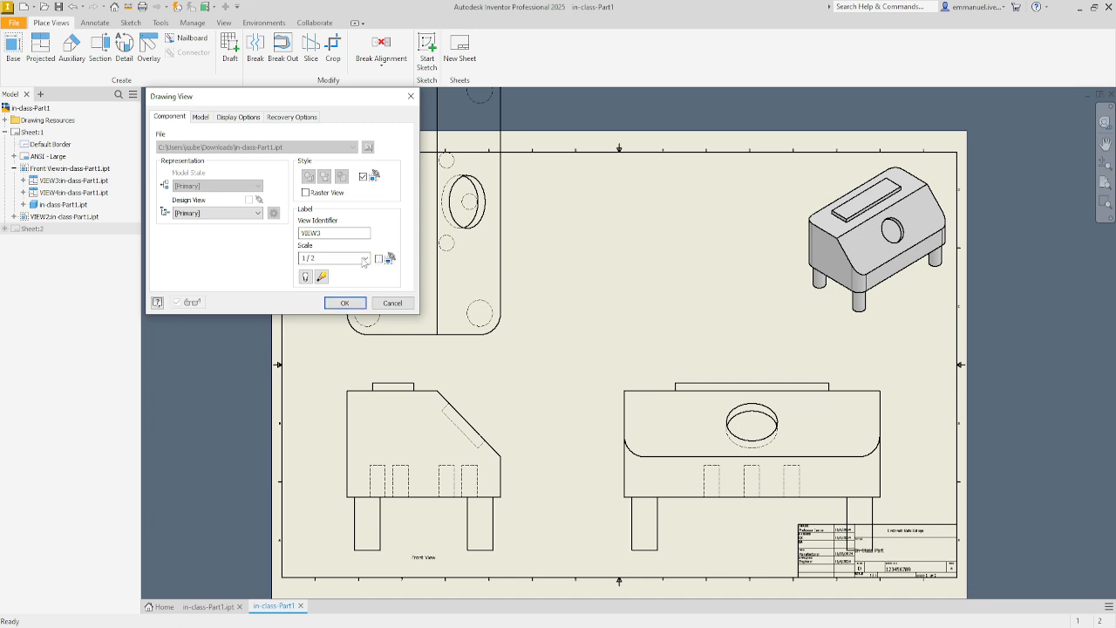
{"action": "left_click", "coordinate": [365, 259]}
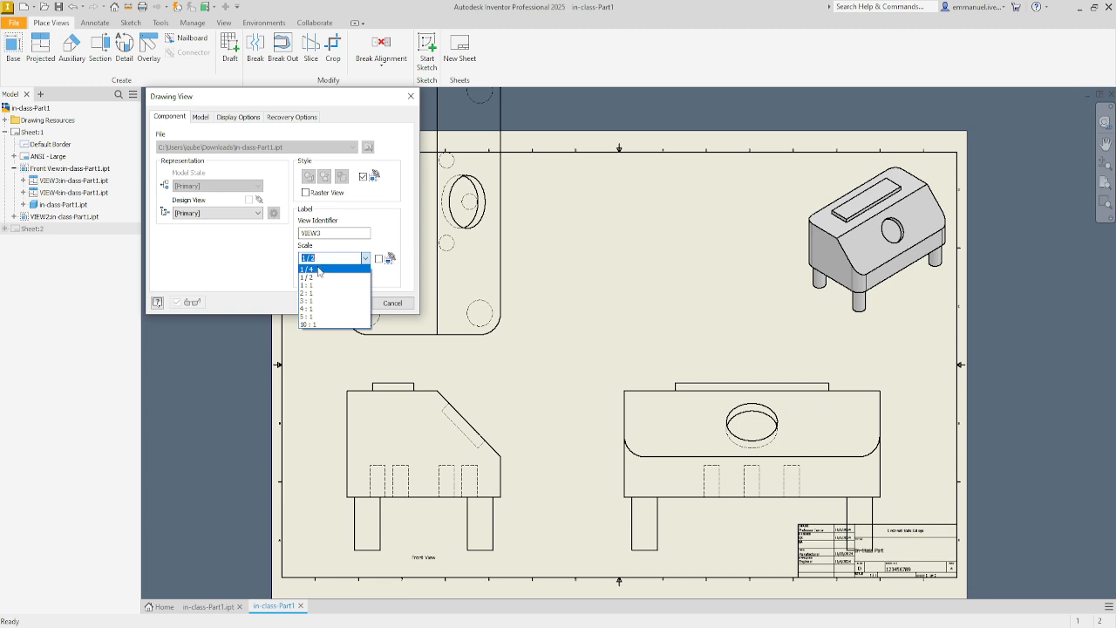
{"action": "left_click", "coordinate": [328, 269]}
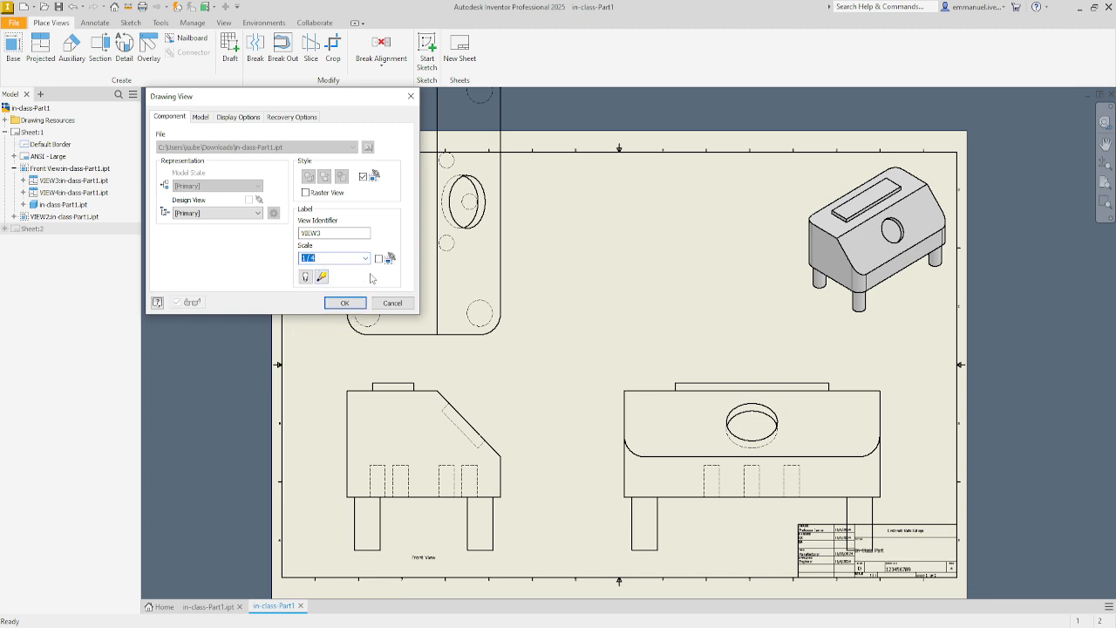
Step: Show the right-side view's label, name it Right View and apply the view changes
{"action": "left_click", "coordinate": [305, 277]}
{"action": "left_click", "coordinate": [305, 278]}
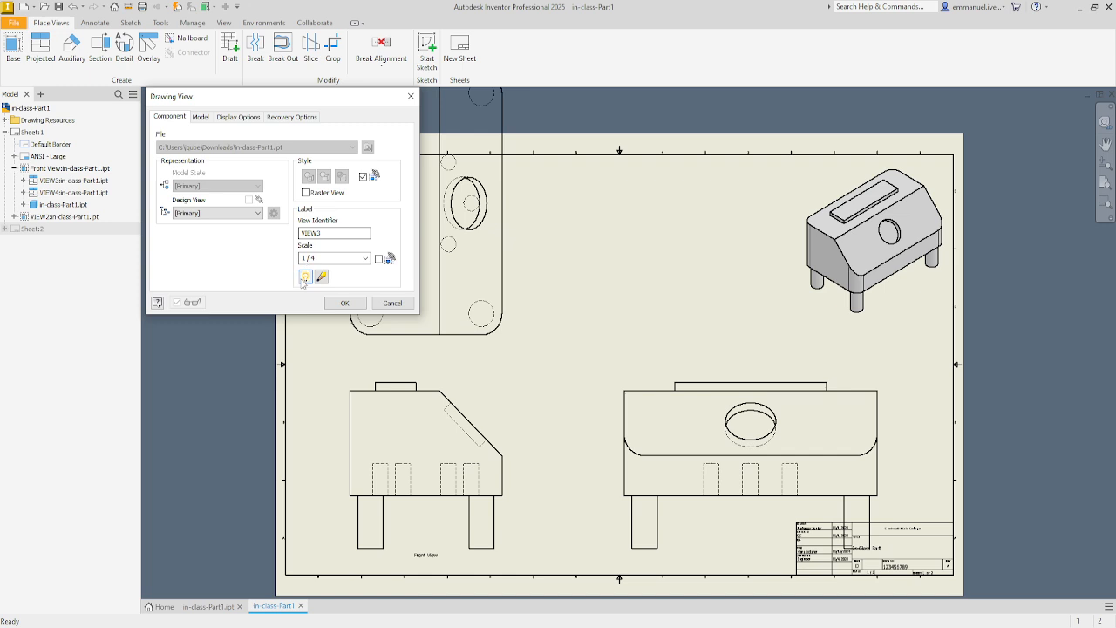
{"action": "left_click_drag", "start_coordinate": [326, 233], "coordinate": [231, 229]}
{"action": "type", "text": "Right View"}
{"action": "left_click", "coordinate": [346, 303]}
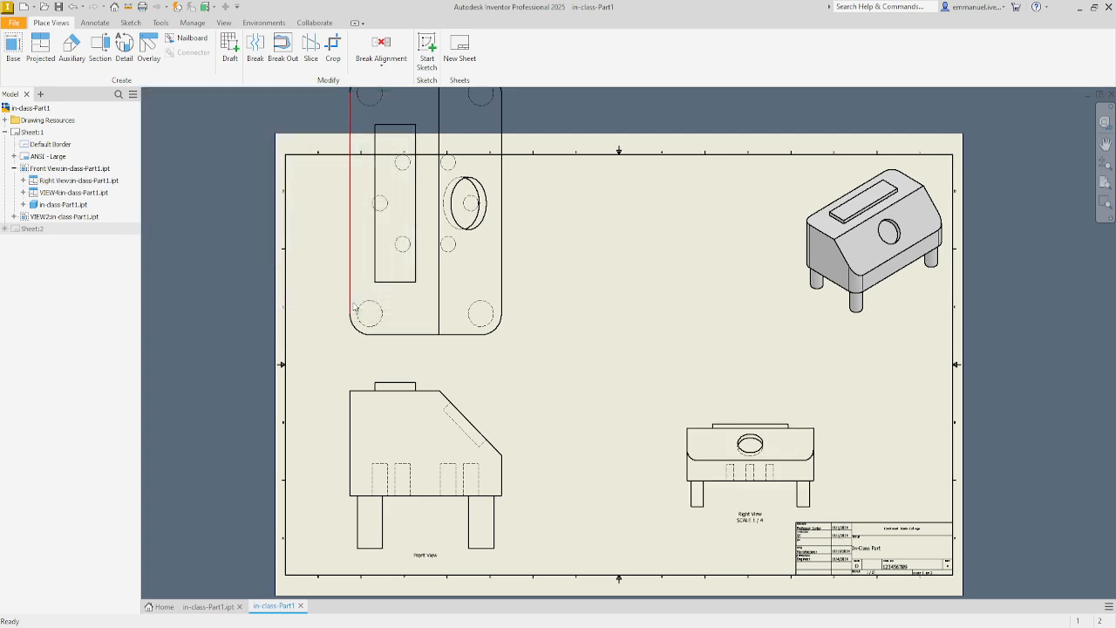
{"action": "scroll", "coordinate": [742, 484], "scroll_direction": "up", "scroll_amount": 5}
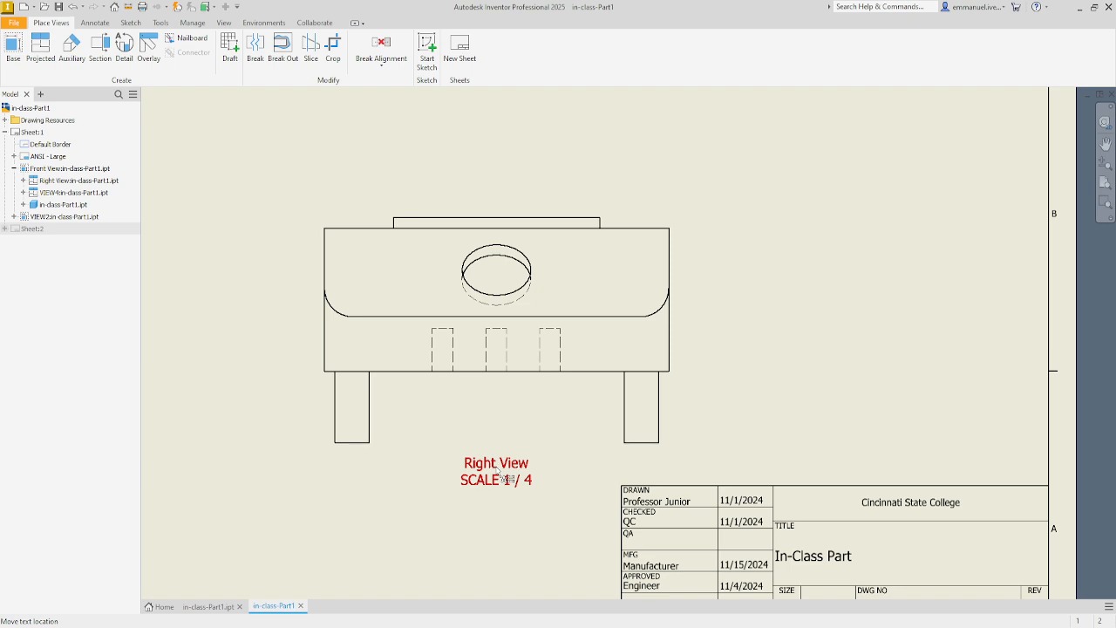
Step: Check the title block's scale entry and move the right view left, closer to the front view
{"action": "scroll", "coordinate": [487, 493], "scroll_direction": "up", "scroll_amount": 3}
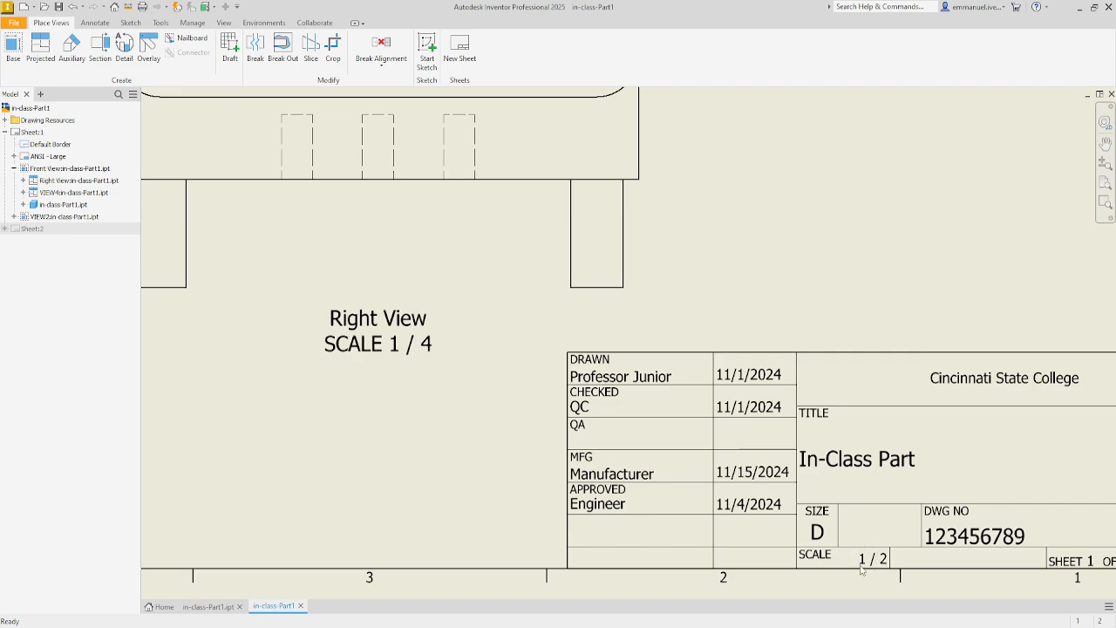
{"action": "scroll", "coordinate": [757, 518], "scroll_direction": "up", "scroll_amount": 2}
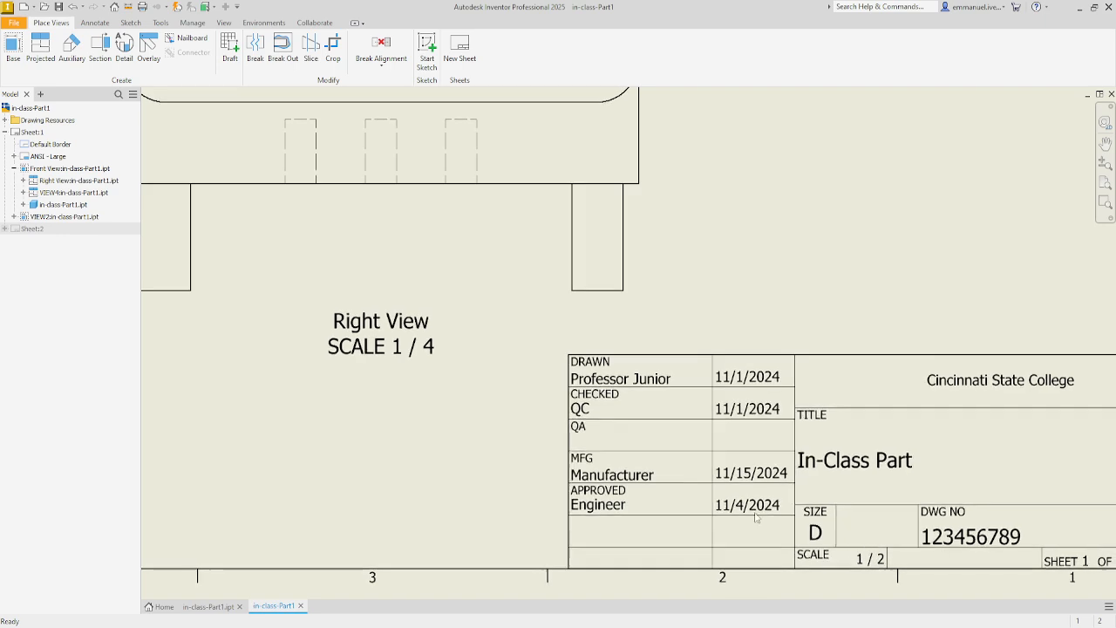
{"action": "scroll", "coordinate": [513, 267], "scroll_direction": "up", "scroll_amount": 5}
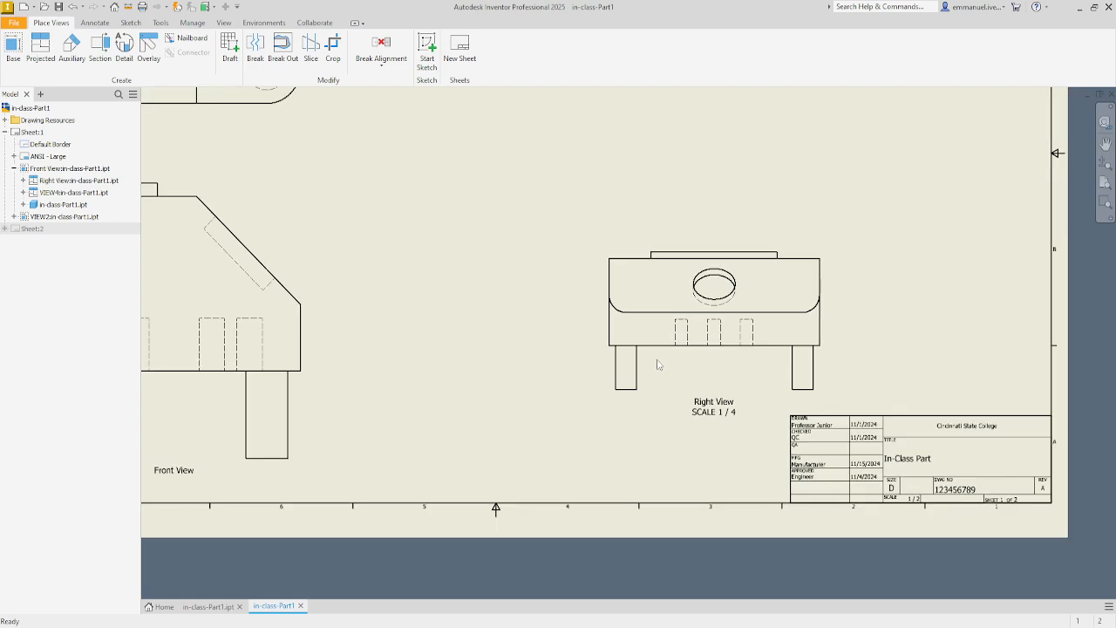
{"action": "left_click_drag", "start_coordinate": [785, 488], "coordinate": [677, 493]}
Step: Edit the top view, unlinking its scale from the base view and setting its identifier to Top View
{"action": "scroll", "coordinate": [610, 348], "scroll_direction": "up", "scroll_amount": 3}
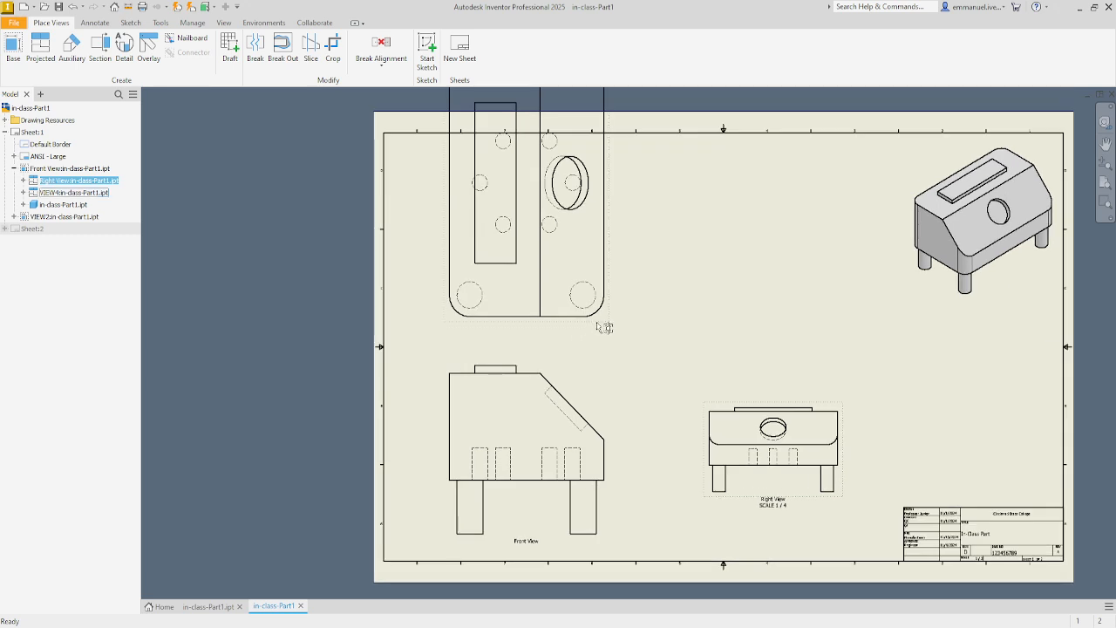
{"action": "right_click", "coordinate": [602, 327]}
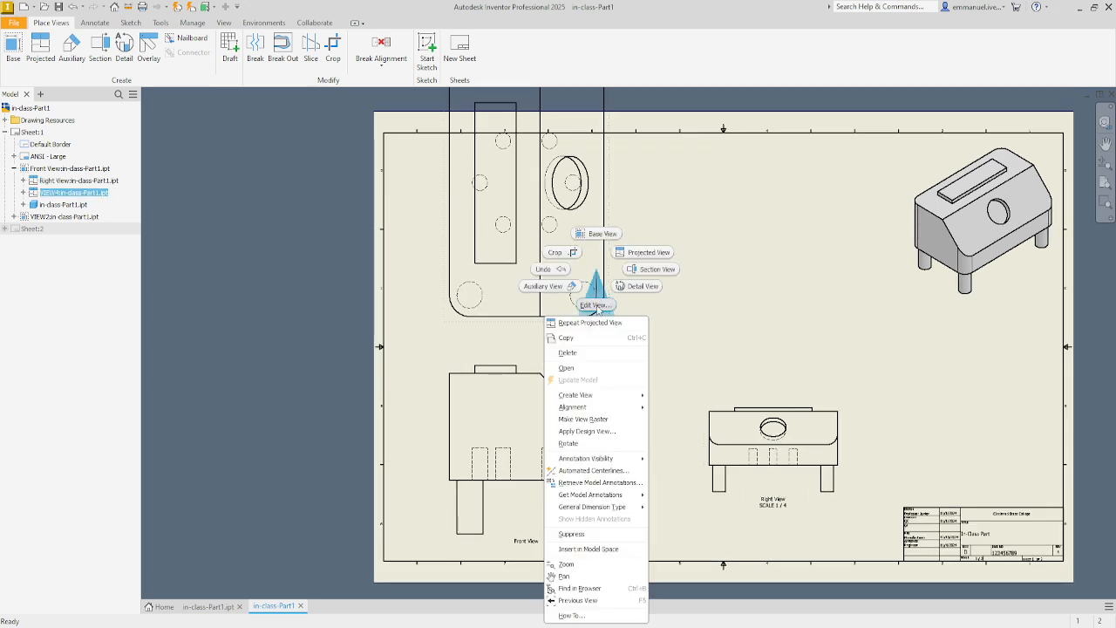
{"action": "left_click", "coordinate": [595, 305]}
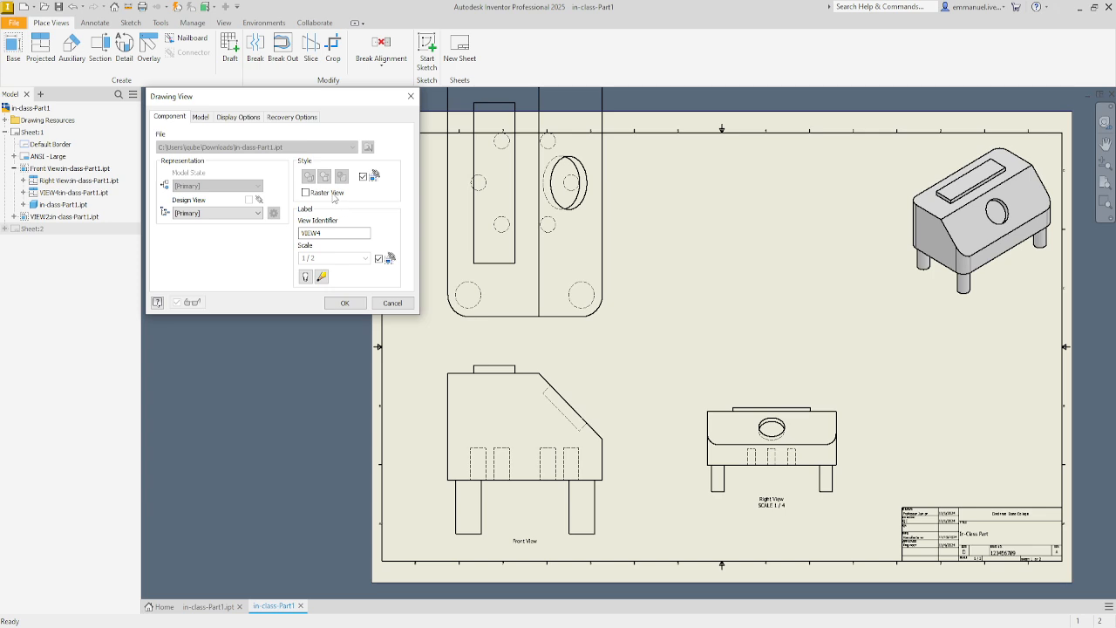
{"action": "left_click", "coordinate": [379, 259]}
{"action": "left_click_drag", "start_coordinate": [340, 234], "coordinate": [224, 228]}
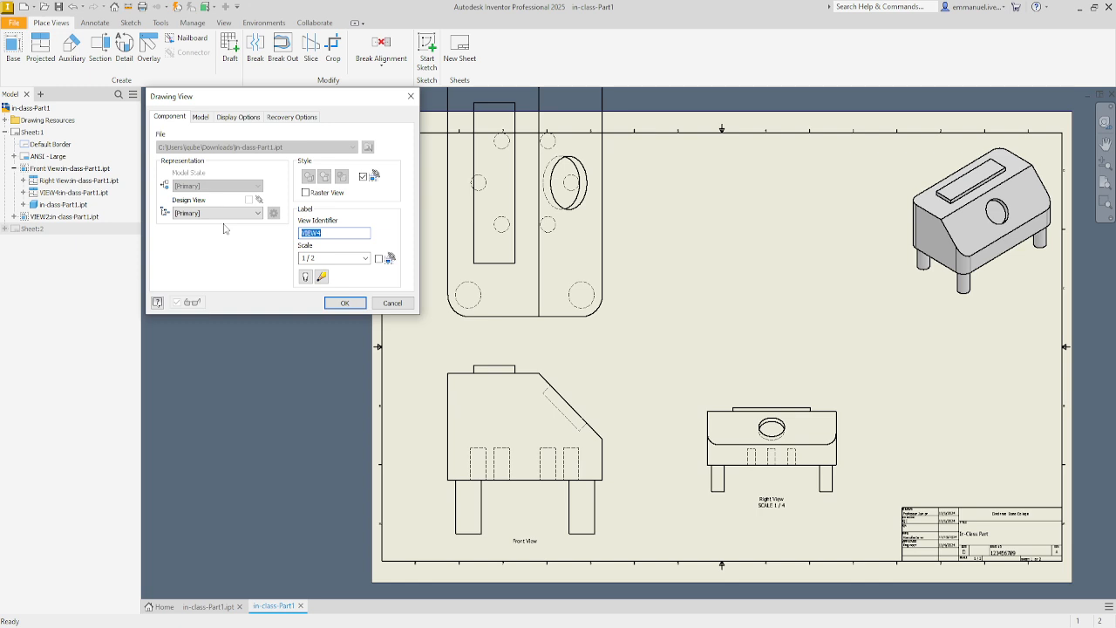
{"action": "type", "text": "Top View"}
Step: Set the top view's scale to 1/4, show its label and apply the view changes
{"action": "left_click", "coordinate": [379, 260]}
{"action": "left_click", "coordinate": [378, 260]}
{"action": "left_click", "coordinate": [366, 258]}
{"action": "left_click", "coordinate": [336, 277]}
{"action": "left_click", "coordinate": [305, 278]}
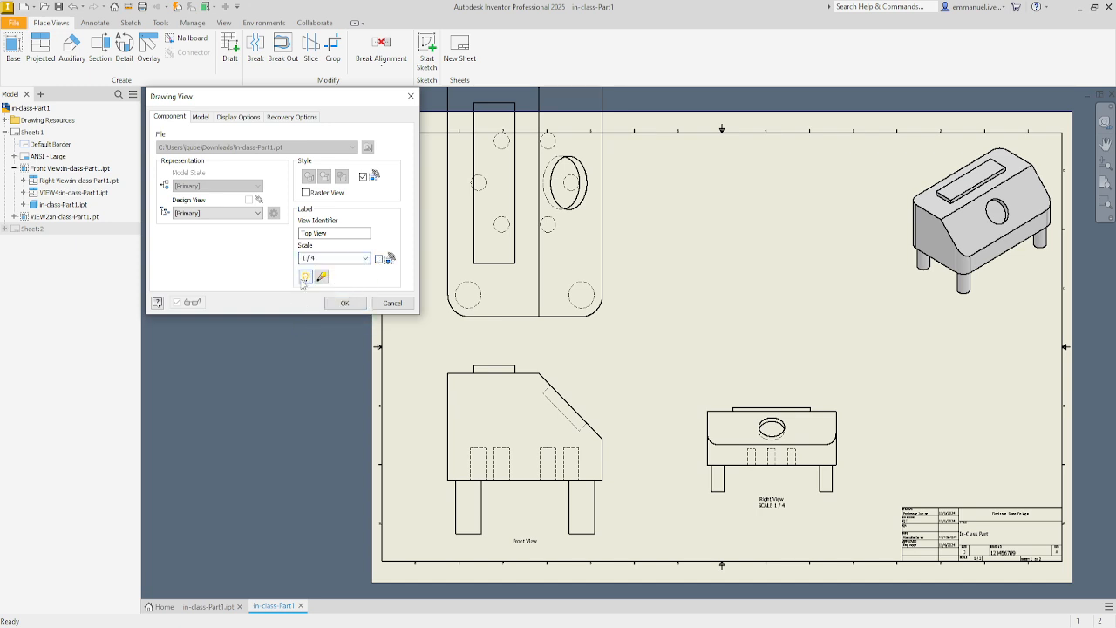
{"action": "left_click", "coordinate": [344, 304]}
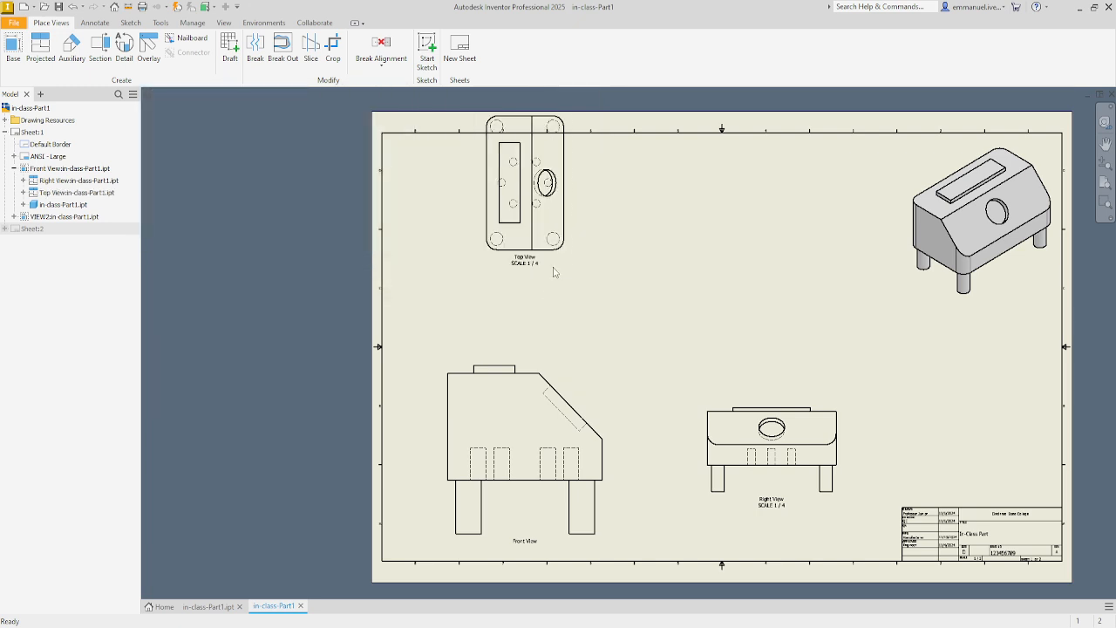
Step: Move the top view down so that it lies fully inside the sheet border
{"action": "left_click_drag", "start_coordinate": [560, 266], "coordinate": [569, 305]}
{"action": "left_click", "coordinate": [621, 318]}
{"action": "scroll", "coordinate": [619, 319], "scroll_direction": "up", "scroll_amount": 5}
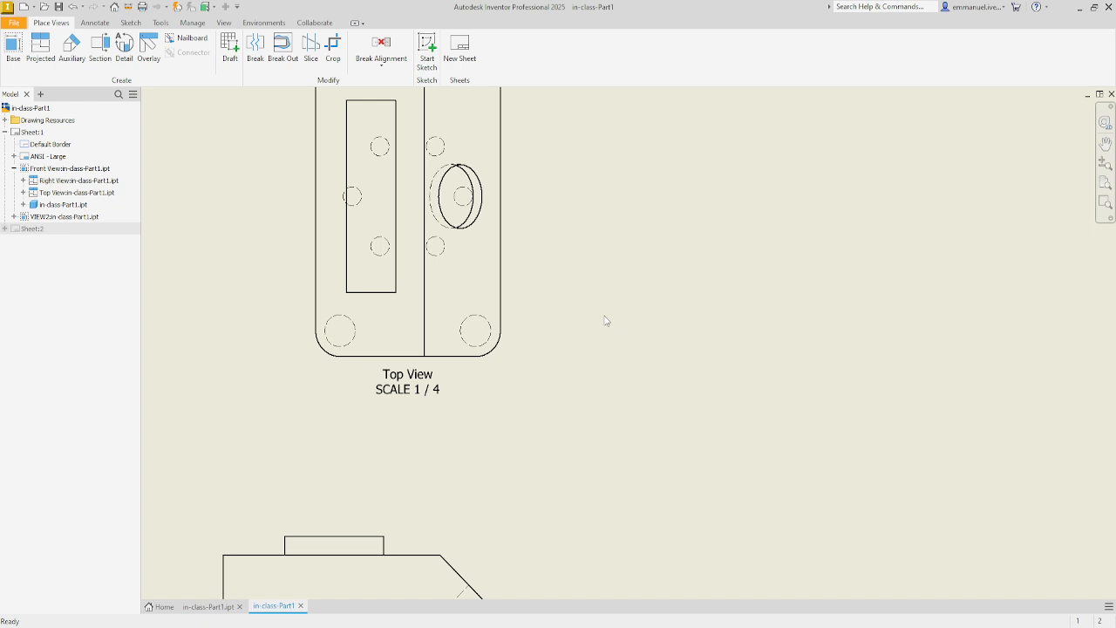
{"action": "scroll", "coordinate": [606, 320], "scroll_direction": "down", "scroll_amount": 5}
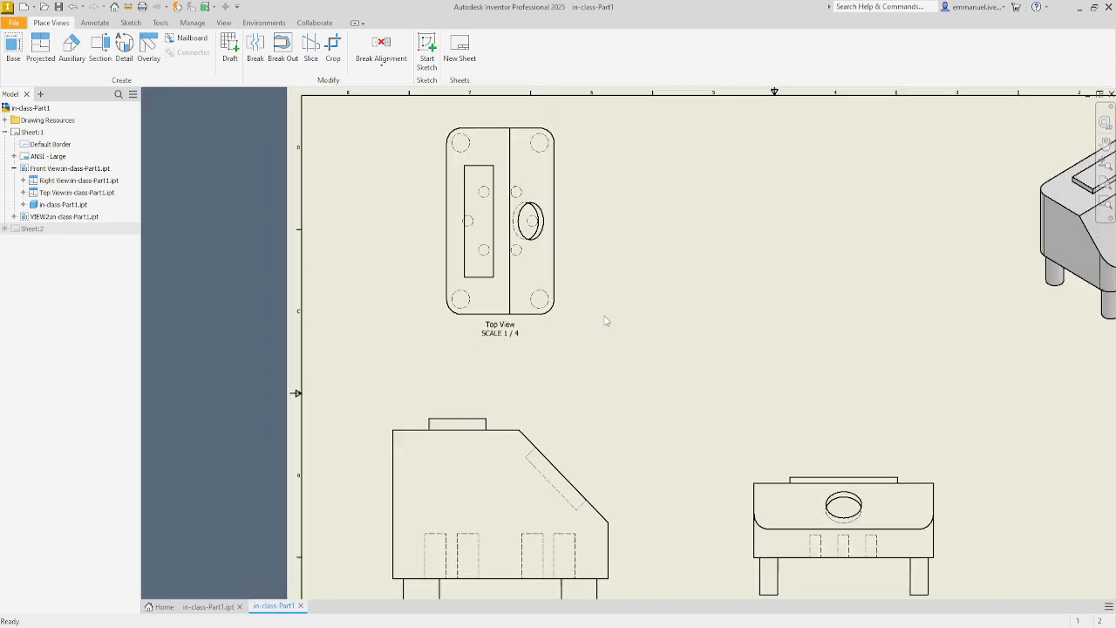
{"action": "scroll", "coordinate": [606, 320], "scroll_direction": "up", "scroll_amount": 1}
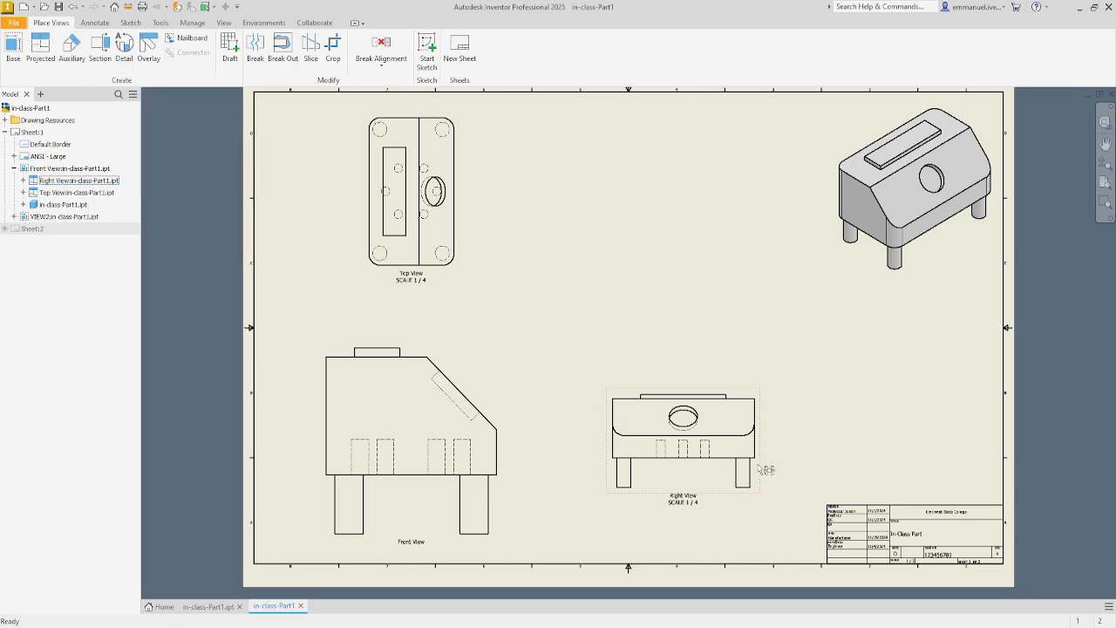
{"action": "scroll", "coordinate": [685, 481], "scroll_direction": "up", "scroll_amount": 4}
{"action": "scroll", "coordinate": [684, 482], "scroll_direction": "up", "scroll_amount": 4}
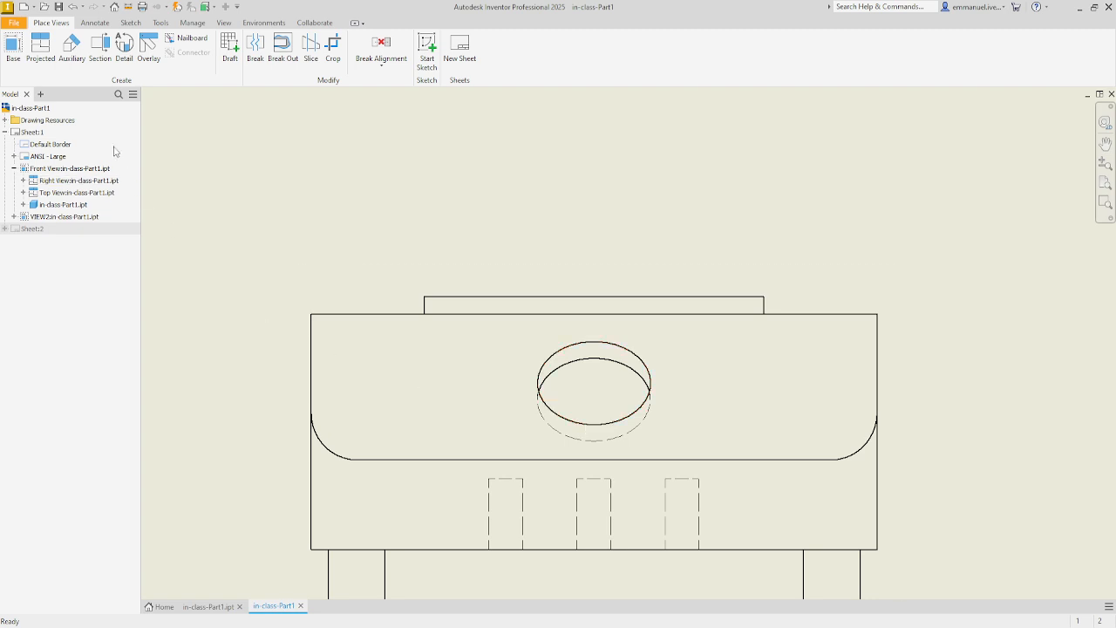
{"action": "left_click", "coordinate": [94, 23]}
{"action": "left_click", "coordinate": [20, 48]}
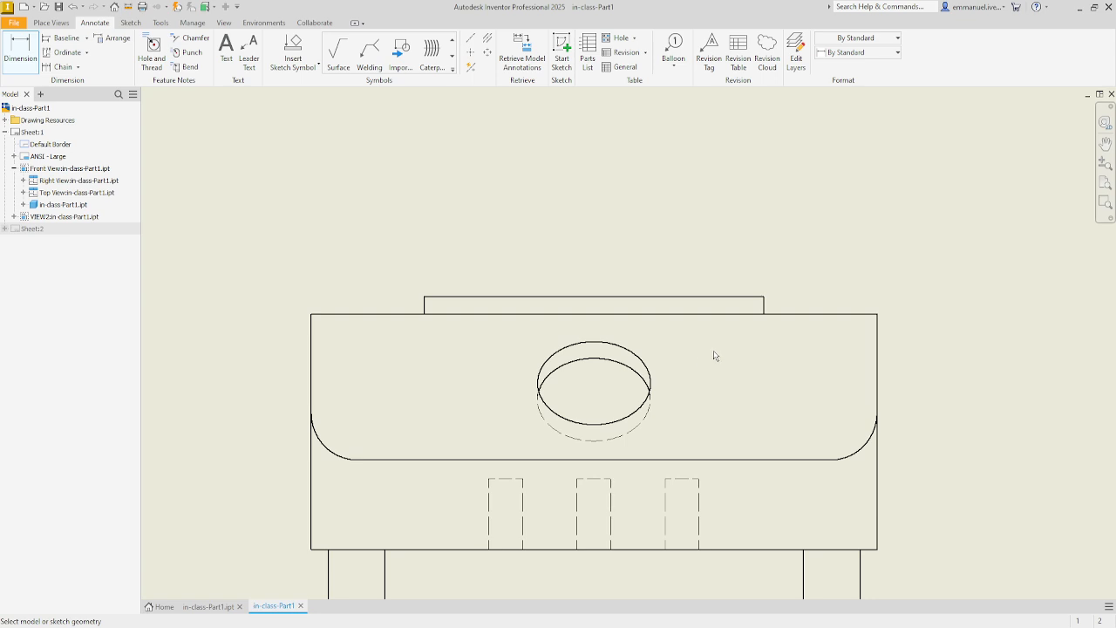
{"action": "left_click", "coordinate": [648, 370]}
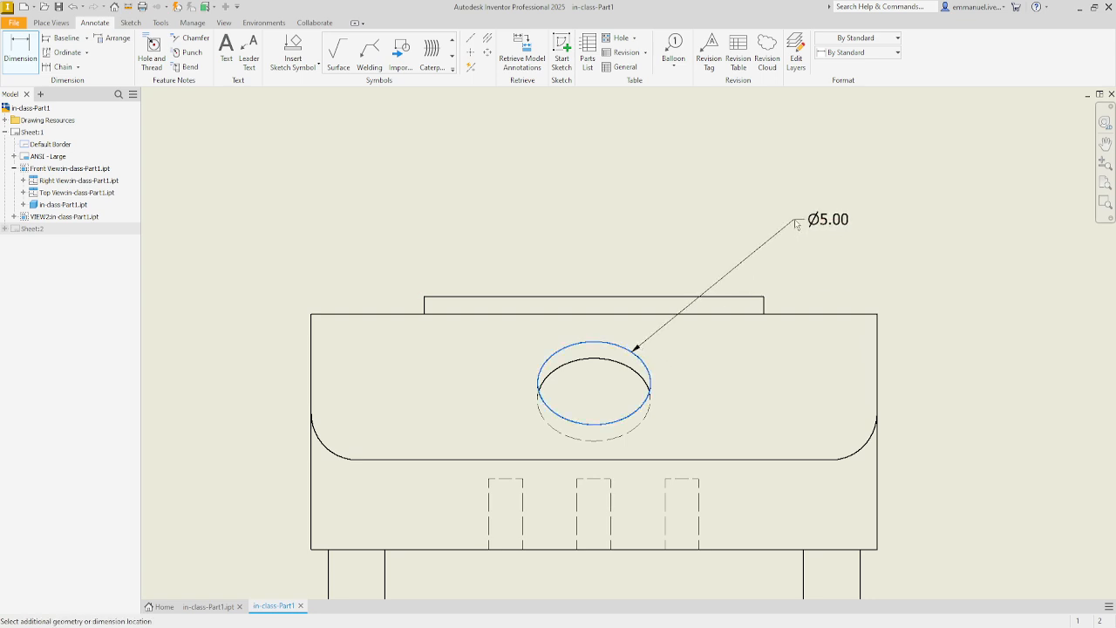
{"action": "key", "text": "Escape"}
{"action": "key", "text": "Escape"}
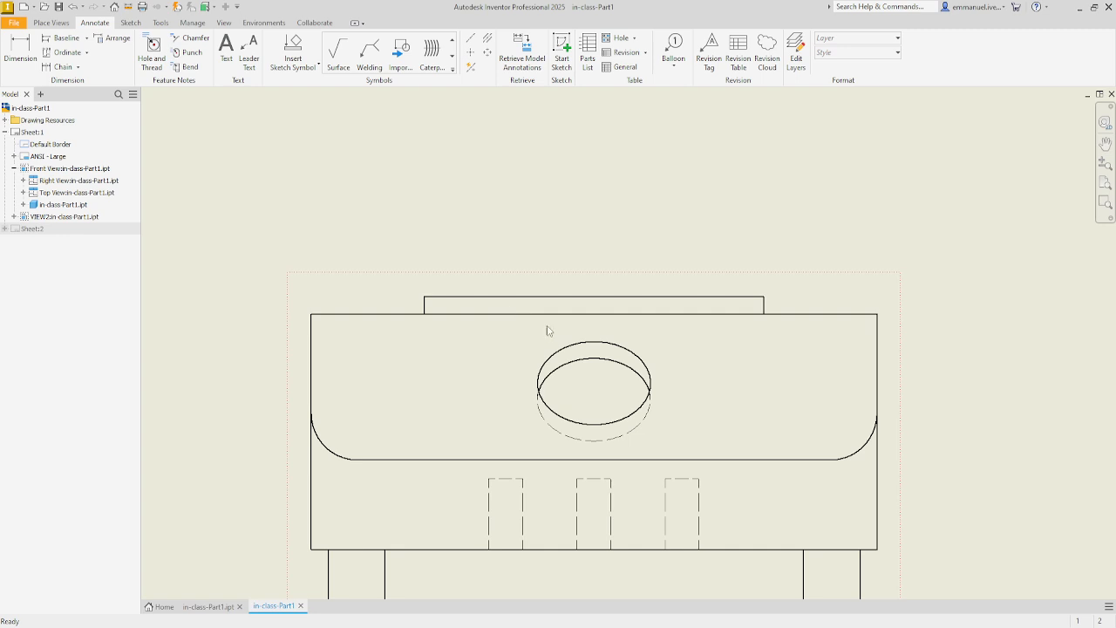
Step: Examine how the hole on the sloped face is shown in the right view compared with the front and top views
{"action": "scroll", "coordinate": [548, 330], "scroll_direction": "down", "scroll_amount": 1}
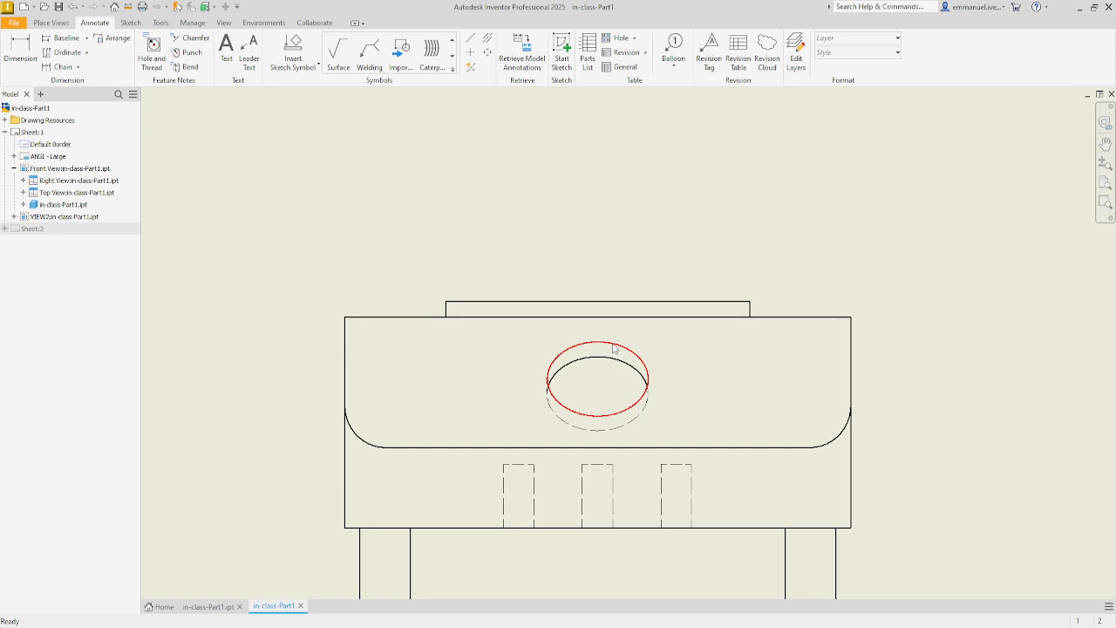
{"action": "scroll", "coordinate": [609, 344], "scroll_direction": "down", "scroll_amount": 3}
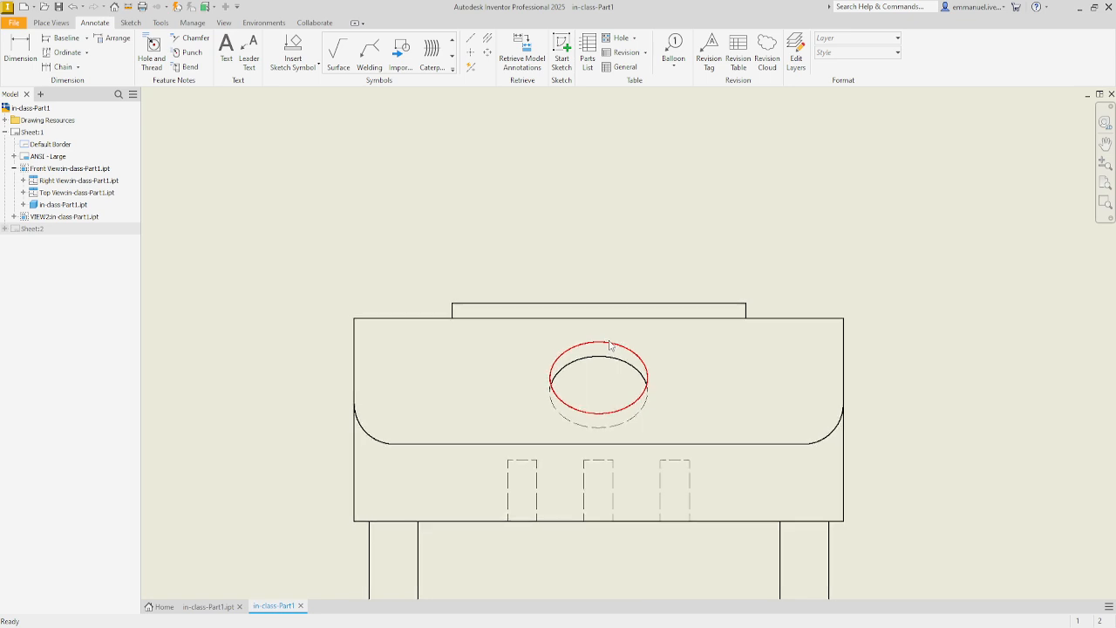
{"action": "scroll", "coordinate": [609, 342], "scroll_direction": "down", "scroll_amount": 1}
{"action": "scroll", "coordinate": [610, 341], "scroll_direction": "down", "scroll_amount": 1}
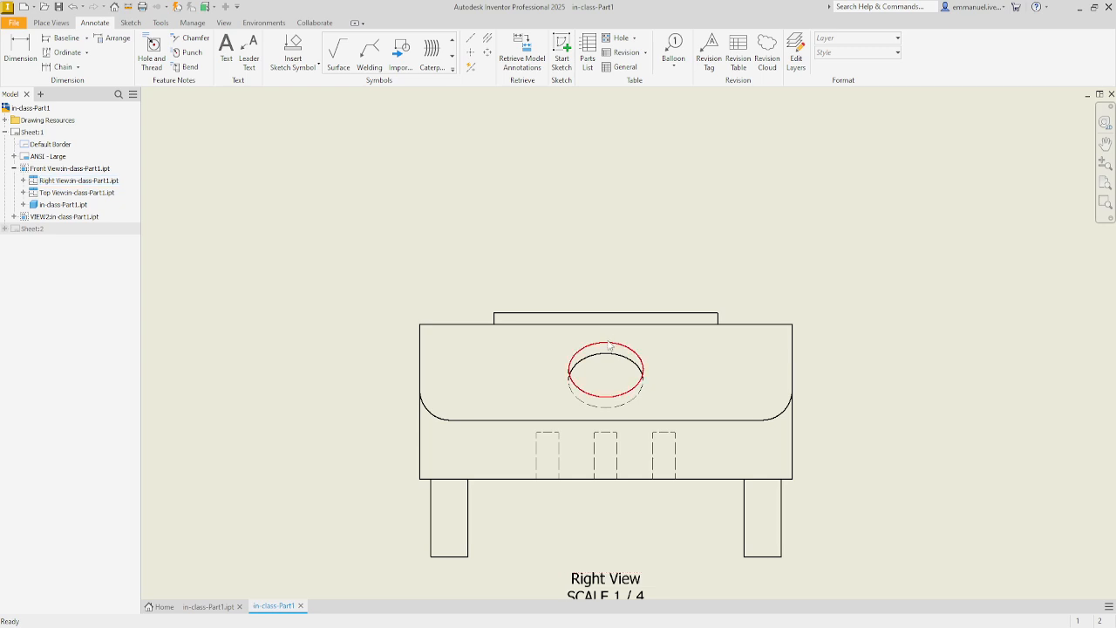
{"action": "scroll", "coordinate": [609, 344], "scroll_direction": "down", "scroll_amount": 4}
{"action": "mouse_move", "coordinate": [610, 345]}
{"action": "middle_mouse_down"}
{"action": "mouse_move", "coordinate": [631, 392]}
{"action": "mouse_move", "coordinate": [654, 397]}
{"action": "middle_mouse_up"}
{"action": "scroll", "coordinate": [620, 389], "scroll_direction": "down", "scroll_amount": 2}
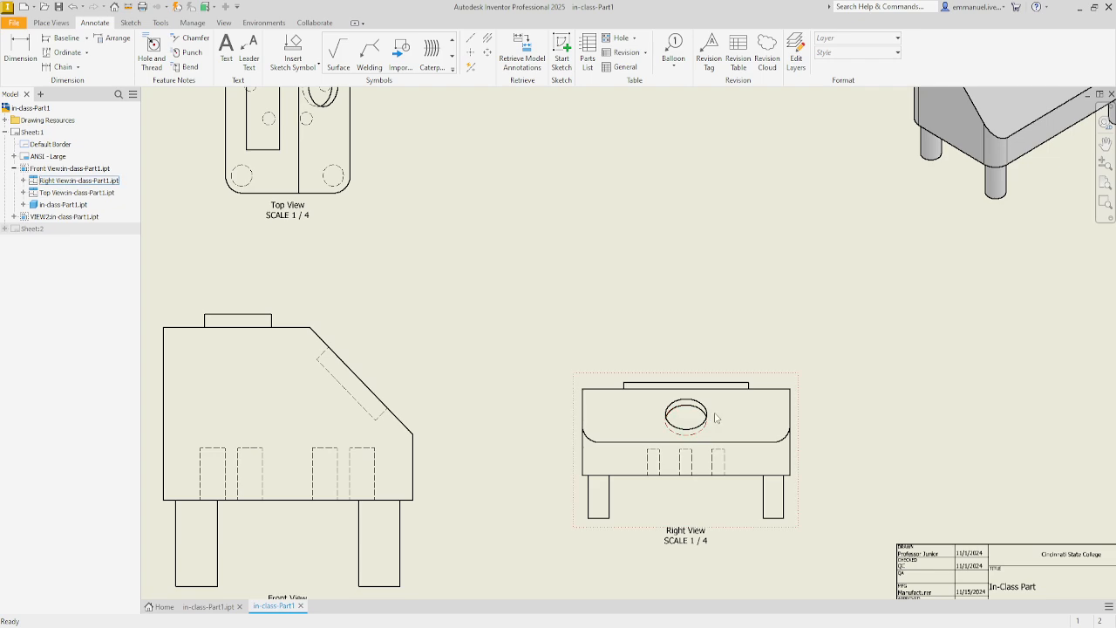
{"action": "scroll", "coordinate": [716, 418], "scroll_direction": "up", "scroll_amount": 3}
{"action": "scroll", "coordinate": [671, 412], "scroll_direction": "down", "scroll_amount": 4}
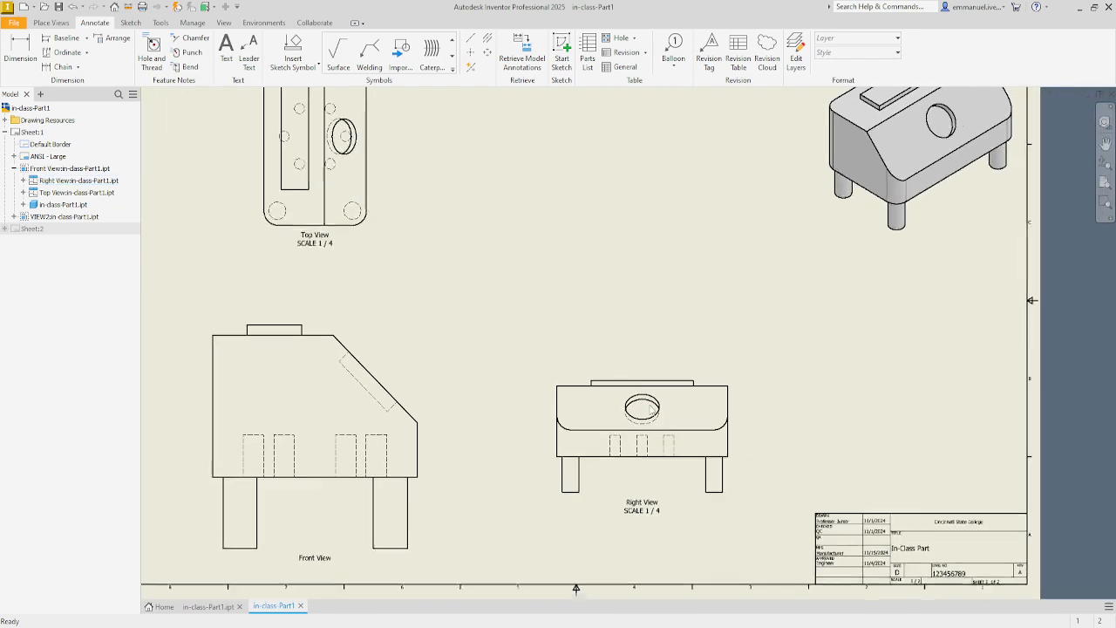
{"action": "middle_click_drag", "start_coordinate": [471, 394], "coordinate": [549, 429]}
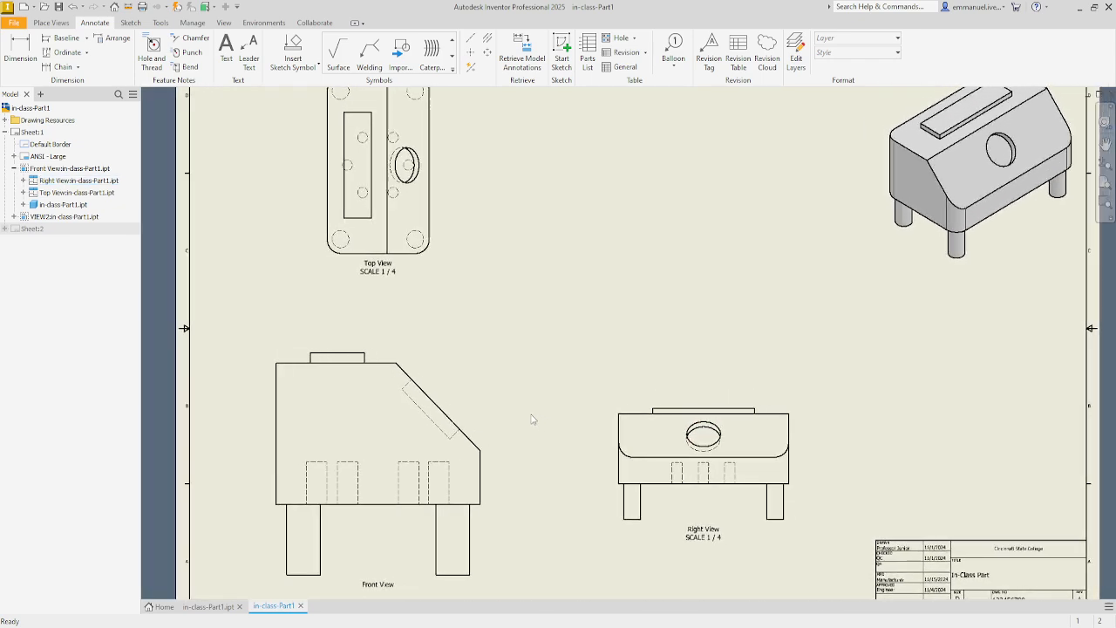
{"action": "scroll", "coordinate": [531, 419], "scroll_direction": "down", "scroll_amount": 1}
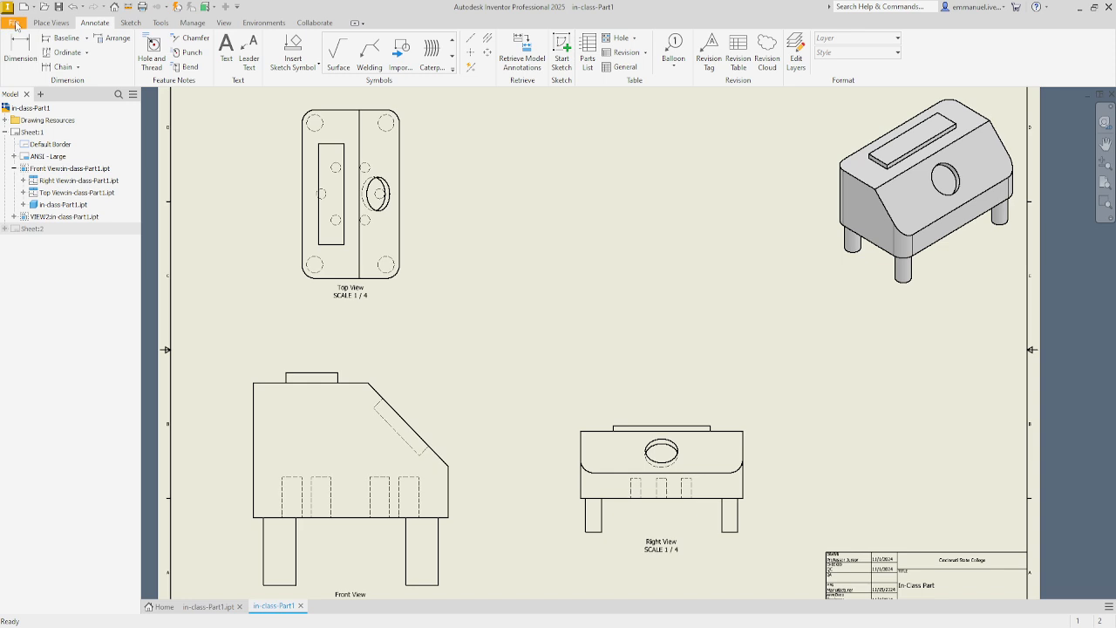
Step: Create an auxiliary view from the front view's sloped edge, with hidden lines removed and its label shown, placing it above the right view
{"action": "left_click", "coordinate": [51, 22]}
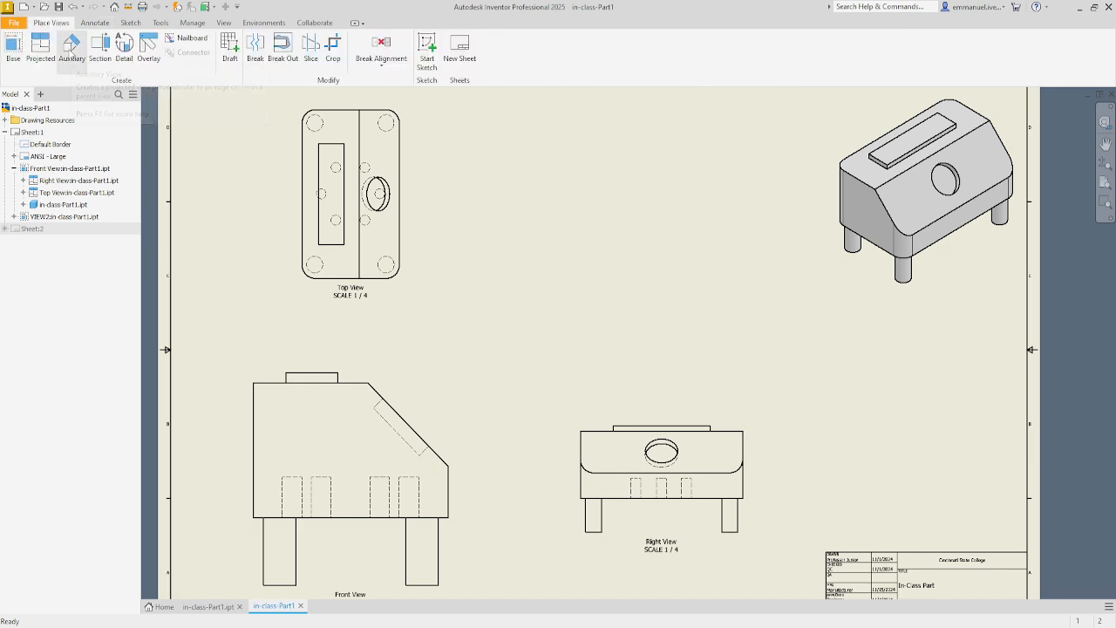
{"action": "left_click", "coordinate": [72, 48]}
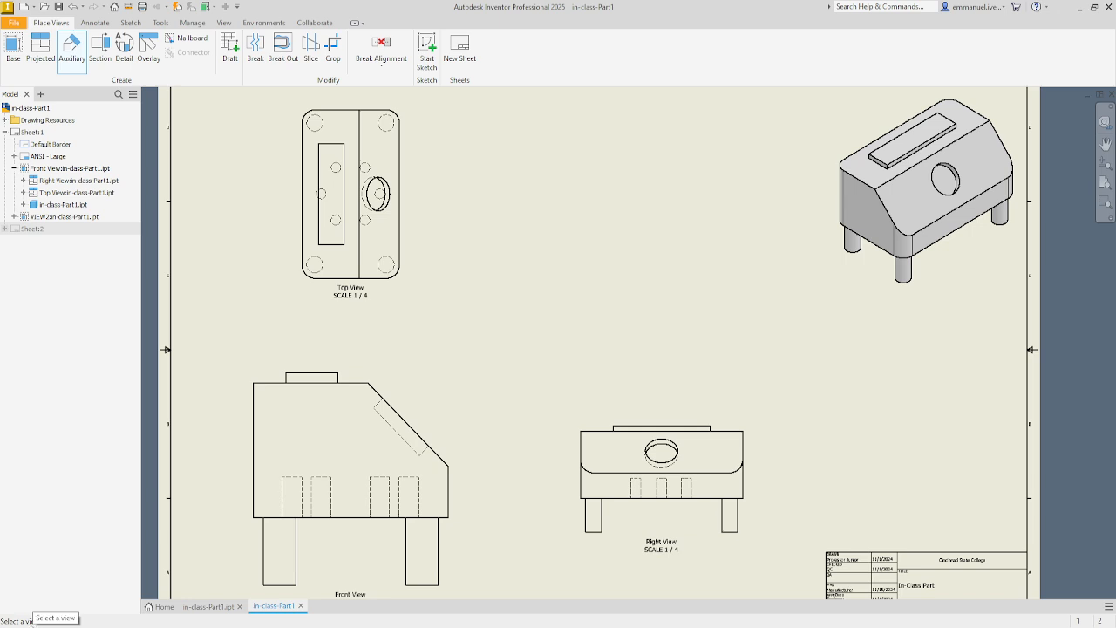
{"action": "left_click", "coordinate": [250, 386]}
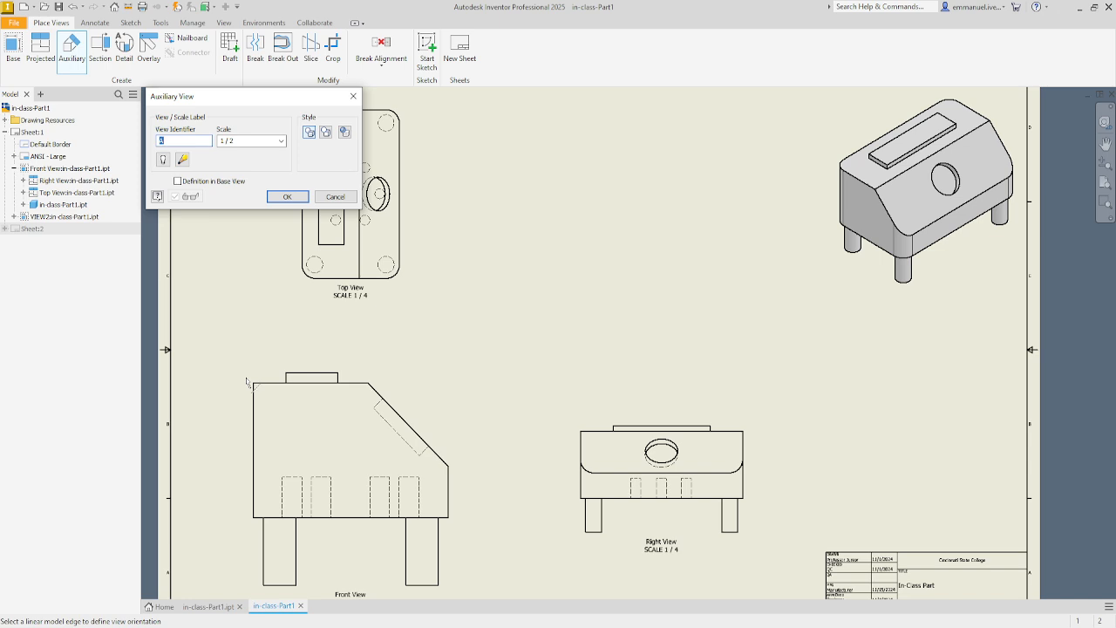
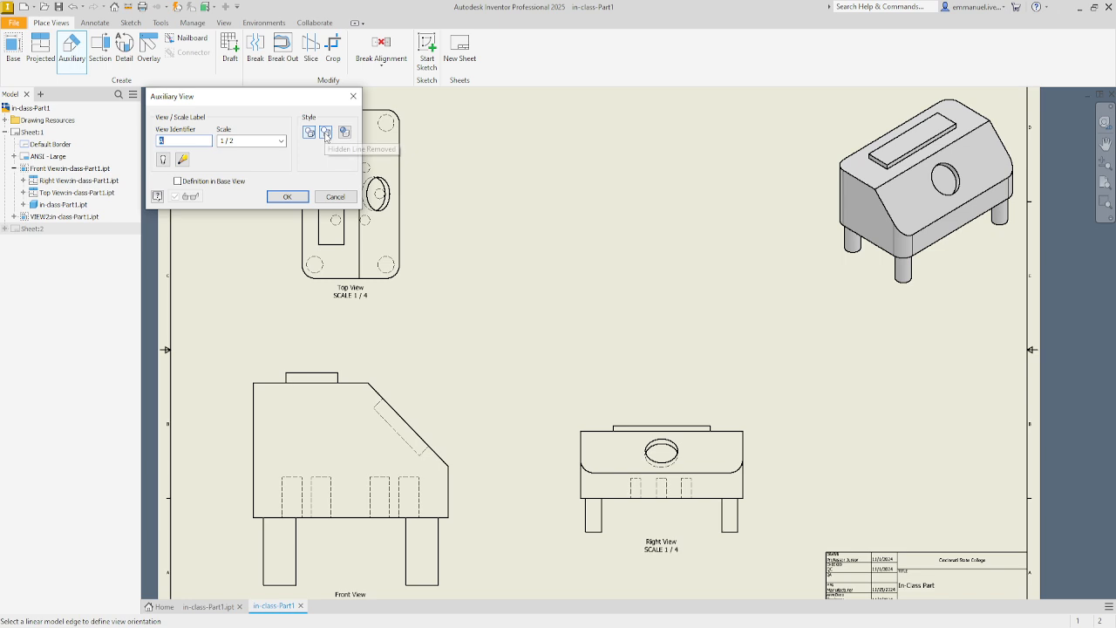
{"action": "left_click", "coordinate": [326, 134]}
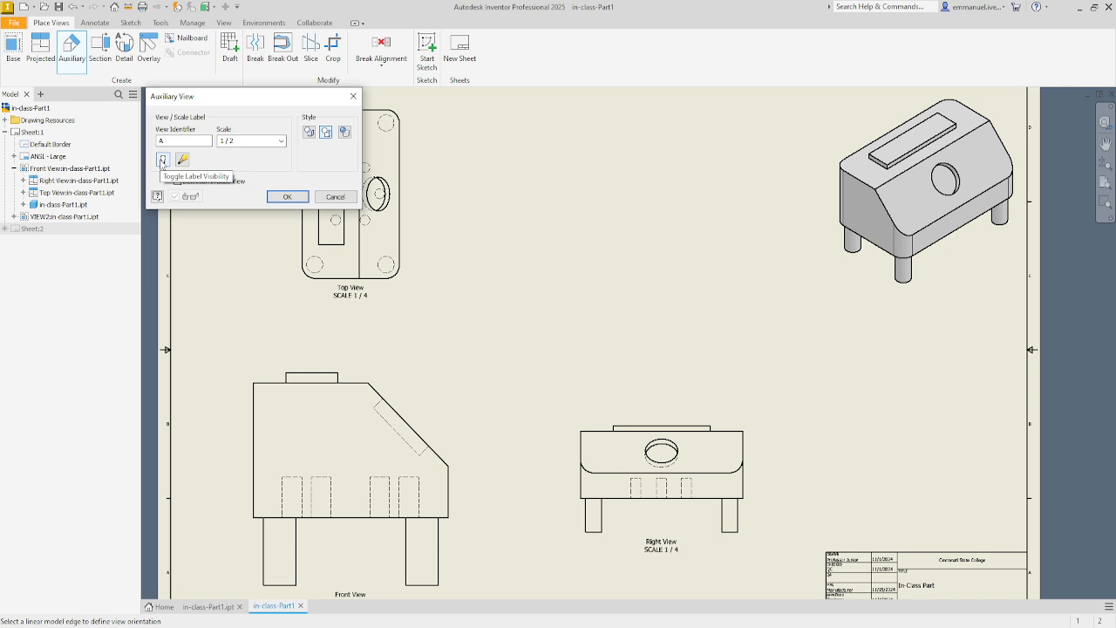
{"action": "left_click", "coordinate": [161, 162]}
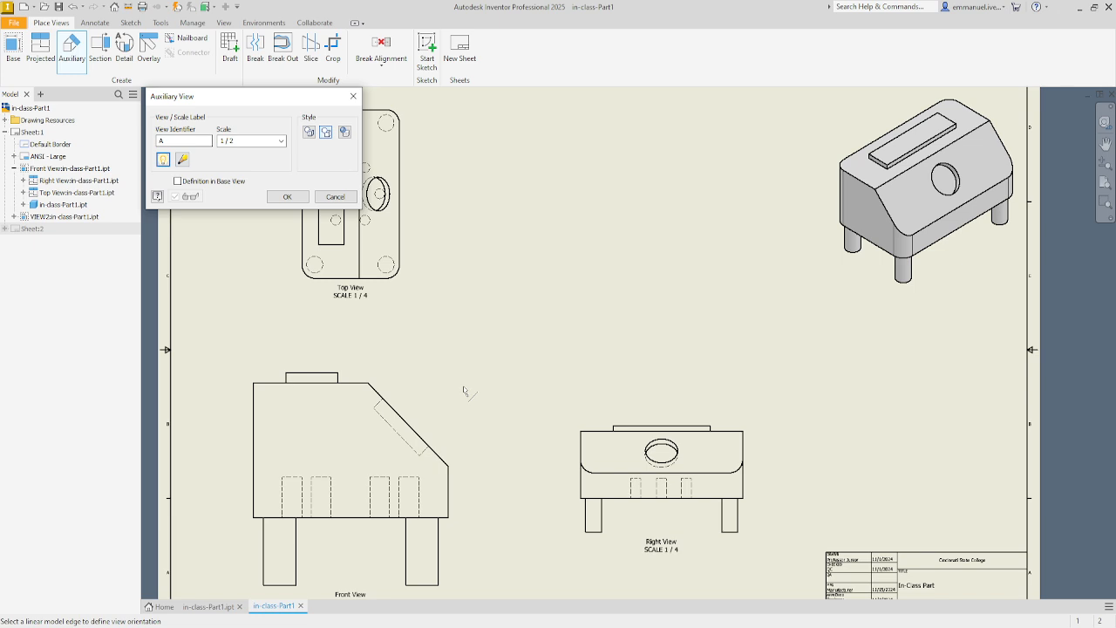
{"action": "left_click", "coordinate": [380, 401]}
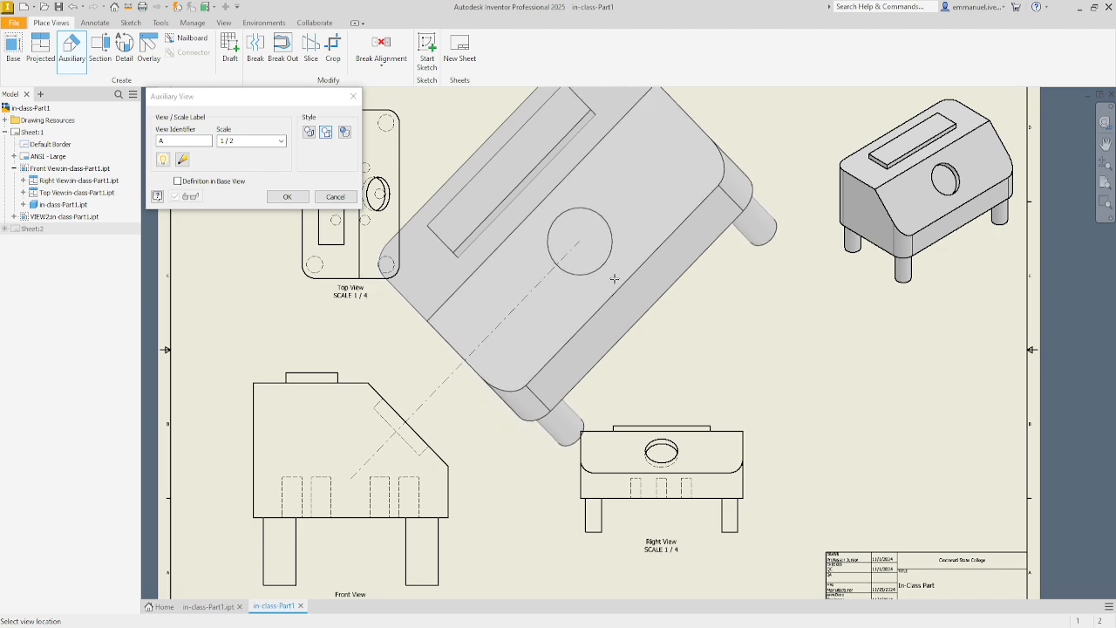
{"action": "left_click", "coordinate": [655, 233]}
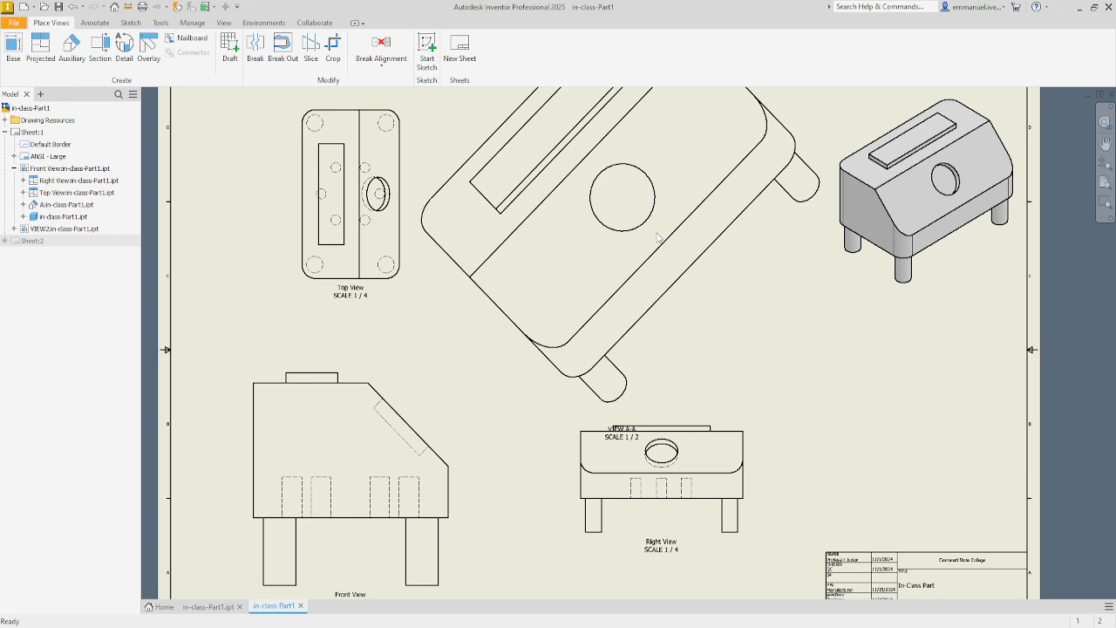
Step: Shift the auxiliary view slightly down along its projection line toward the front view
{"action": "scroll", "coordinate": [535, 446], "scroll_direction": "down", "scroll_amount": 3}
{"action": "scroll", "coordinate": [531, 447], "scroll_direction": "down", "scroll_amount": 2}
{"action": "scroll", "coordinate": [529, 437], "scroll_direction": "up", "scroll_amount": 3}
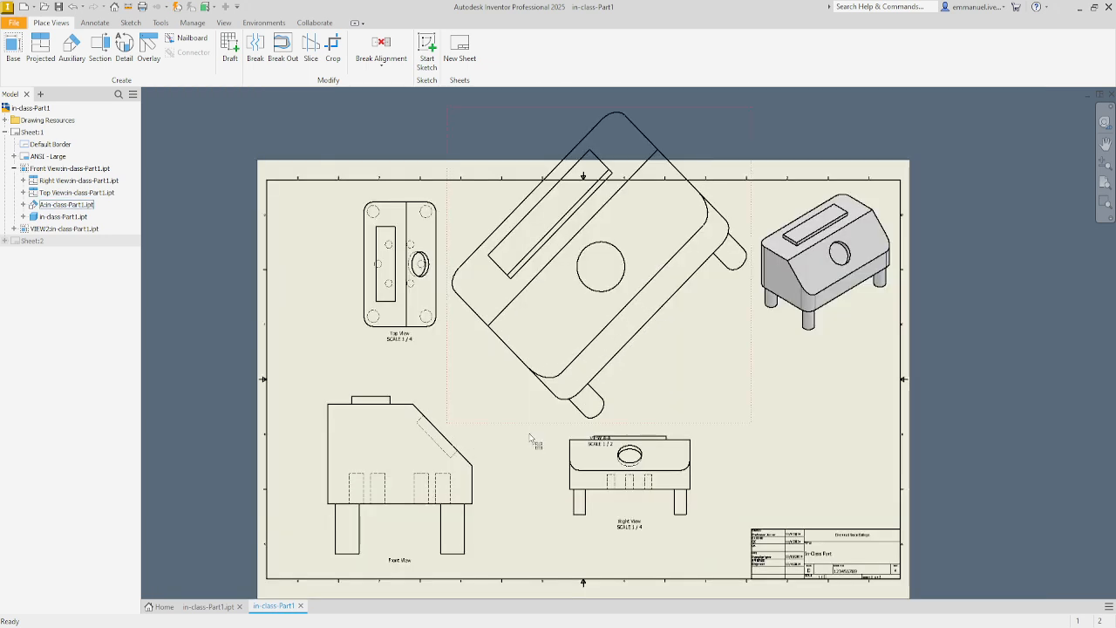
{"action": "left_click_drag", "start_coordinate": [530, 428], "coordinate": [550, 458]}
{"action": "scroll", "coordinate": [550, 456], "scroll_direction": "up", "scroll_amount": 2}
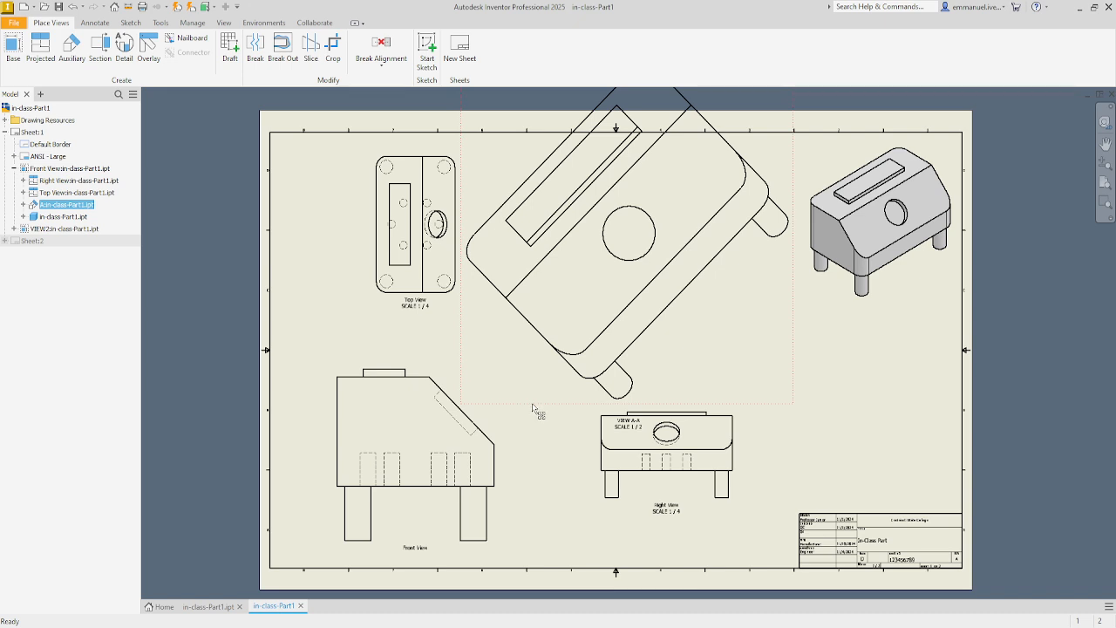
Step: Activate Sheet:2 of the drawing
{"action": "right_click", "coordinate": [17, 246]}
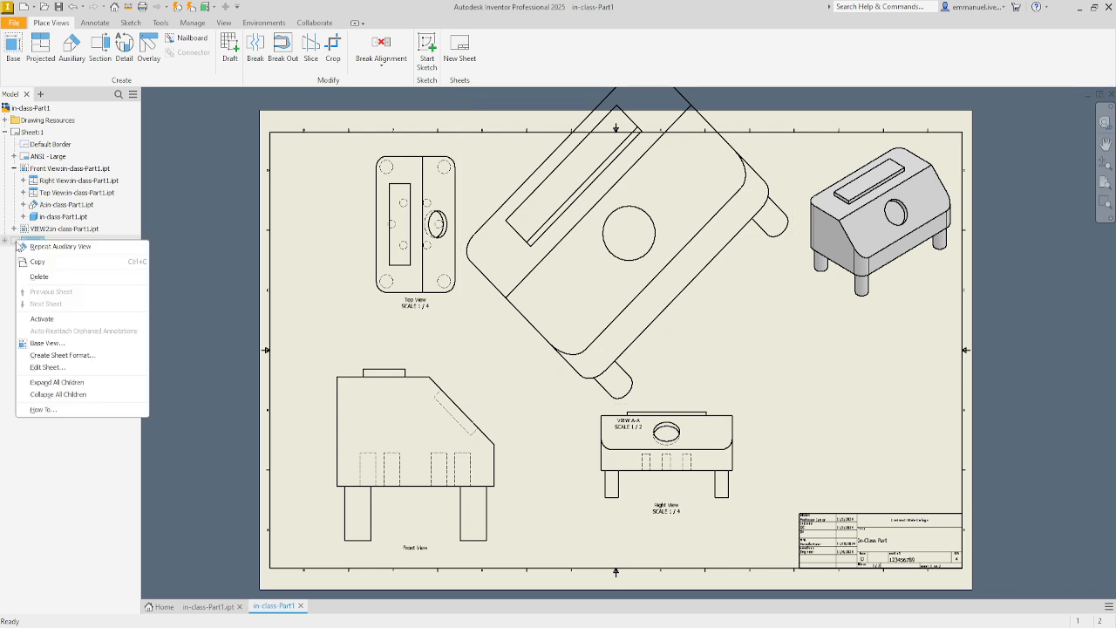
{"action": "left_click", "coordinate": [45, 320]}
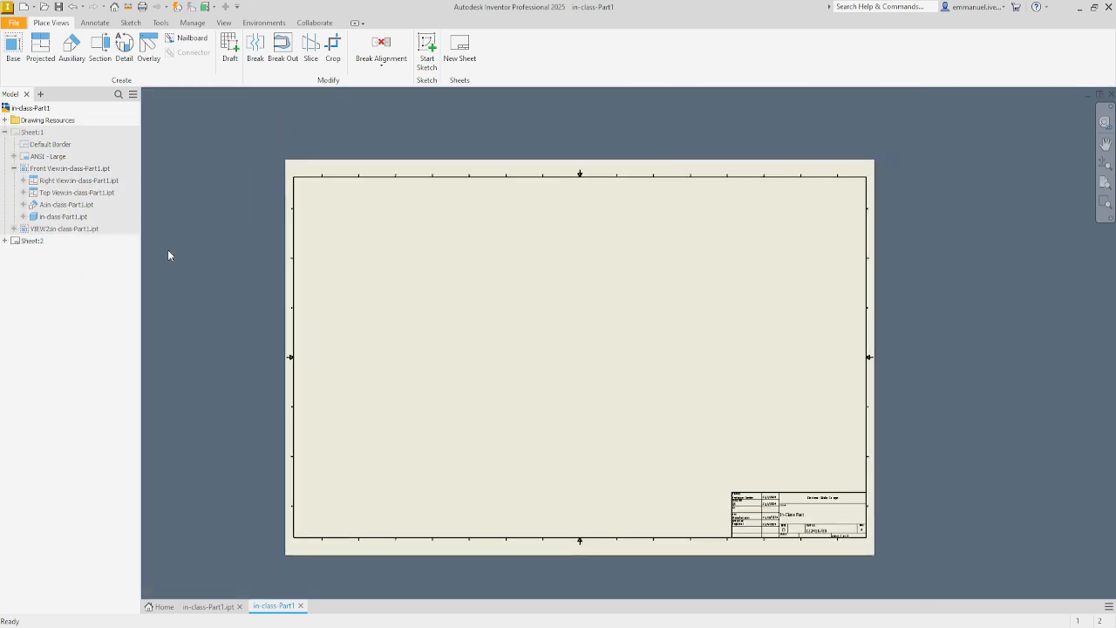
Step: Move auxiliary view A from Sheet:1 to Sheet:2 and reposition it within the Sheet:2 border
{"action": "scroll", "coordinate": [551, 378], "scroll_direction": "down", "scroll_amount": 2}
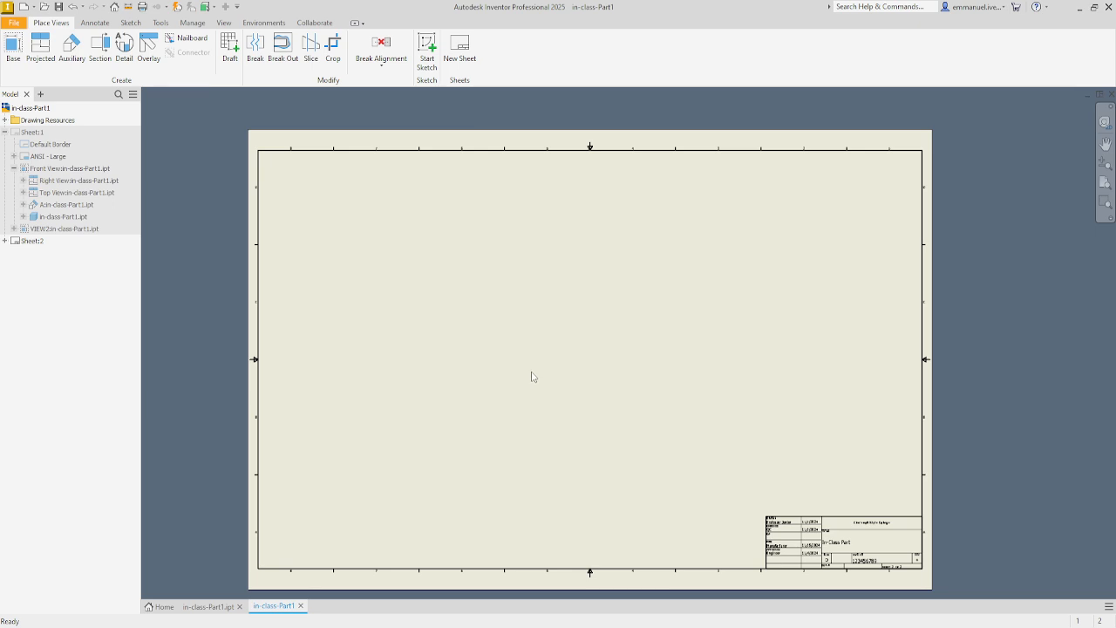
{"action": "right_click", "coordinate": [19, 136]}
{"action": "left_click", "coordinate": [46, 211]}
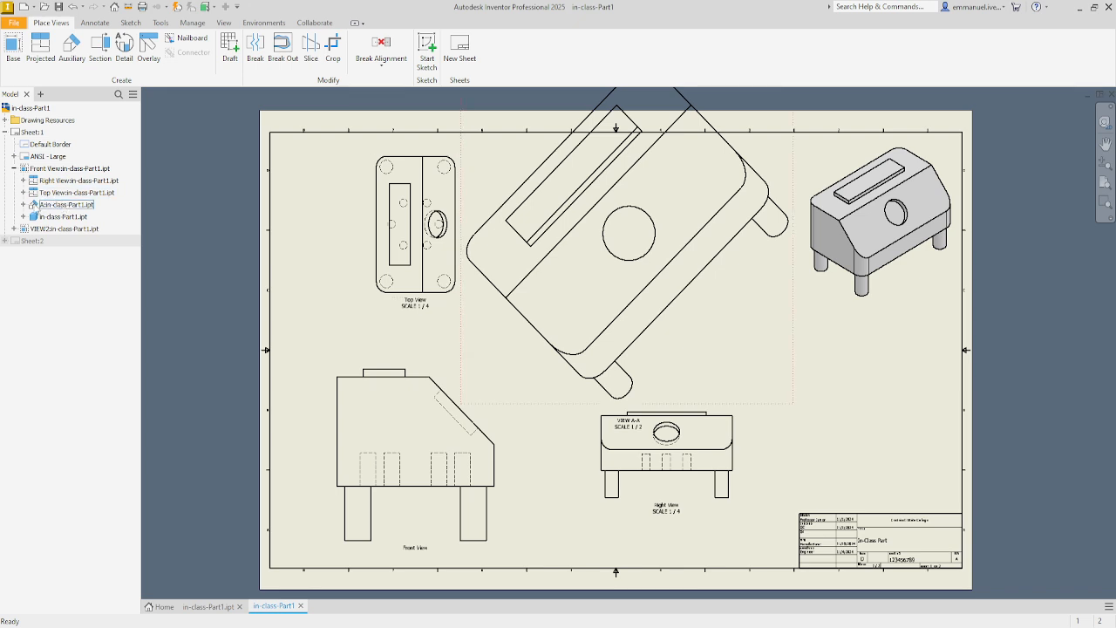
{"action": "left_click_drag", "start_coordinate": [38, 206], "coordinate": [35, 245]}
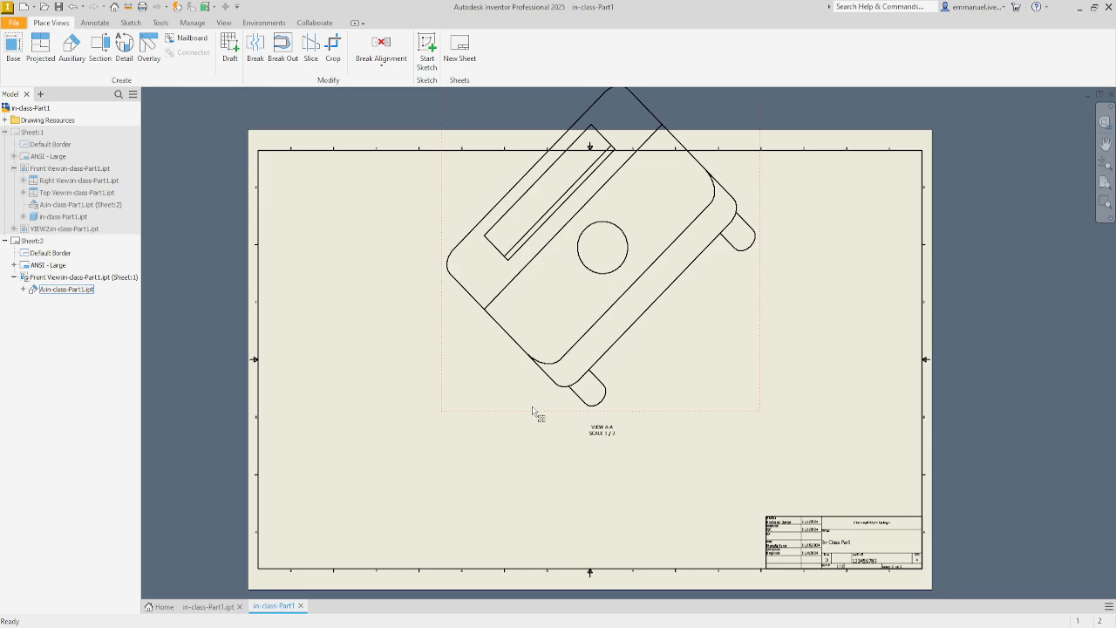
{"action": "left_click_drag", "start_coordinate": [531, 412], "coordinate": [469, 519]}
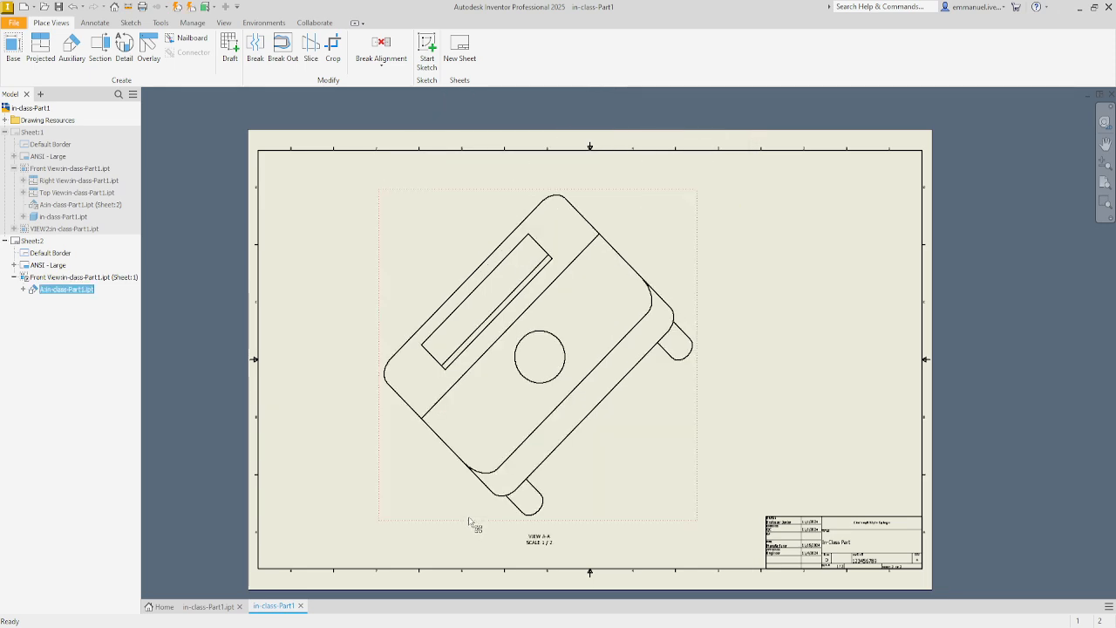
Step: Dimension the diameter of the round hole in auxiliary view A, placing the text outside the part
{"action": "scroll", "coordinate": [723, 478], "scroll_direction": "up", "scroll_amount": 5}
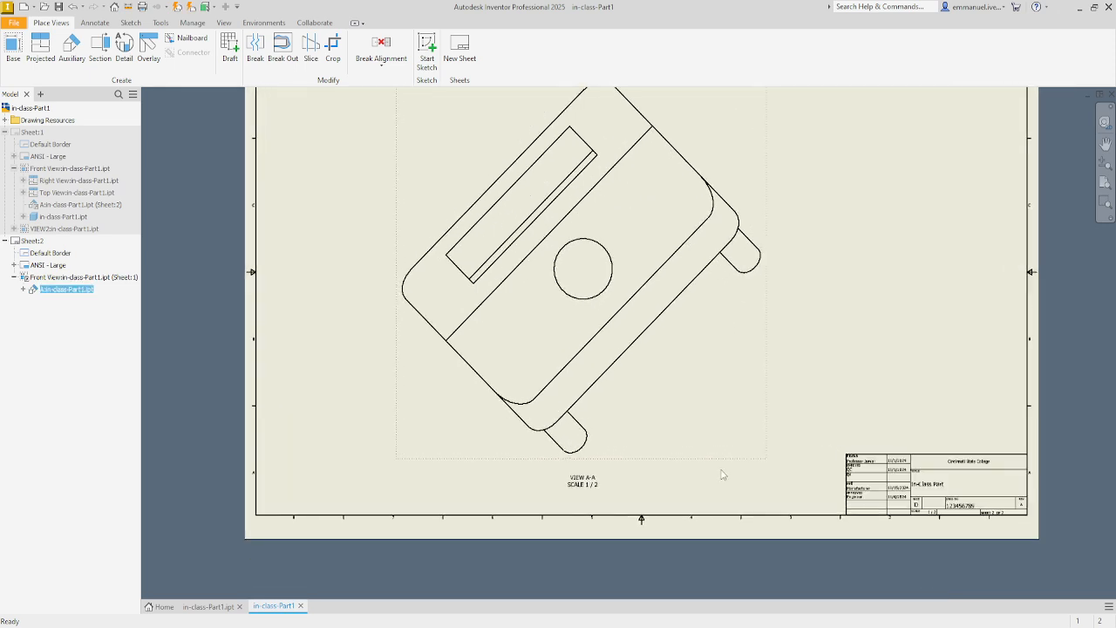
{"action": "left_click", "coordinate": [95, 23]}
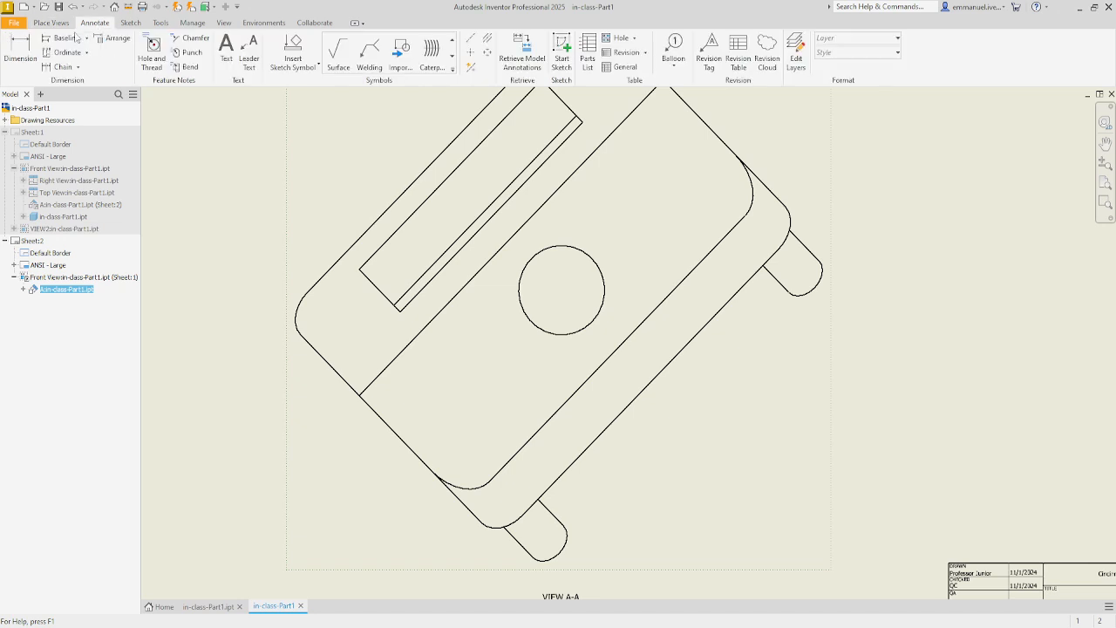
{"action": "left_click", "coordinate": [20, 48]}
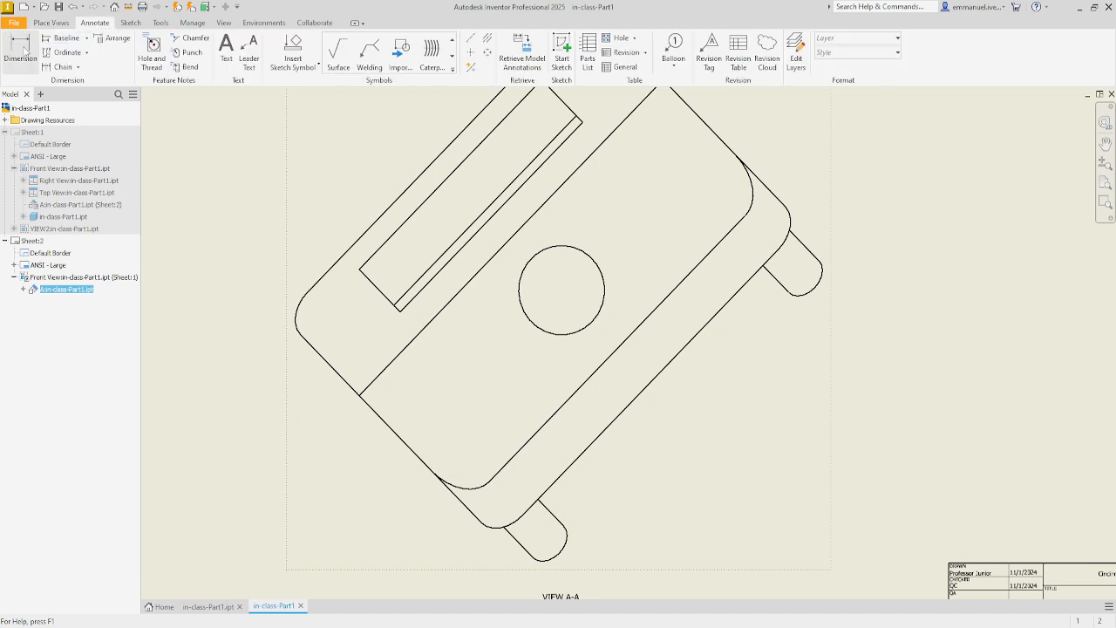
{"action": "left_click", "coordinate": [604, 273]}
{"action": "left_click", "coordinate": [750, 375]}
{"action": "scroll", "coordinate": [752, 376], "scroll_direction": "up", "scroll_amount": 5}
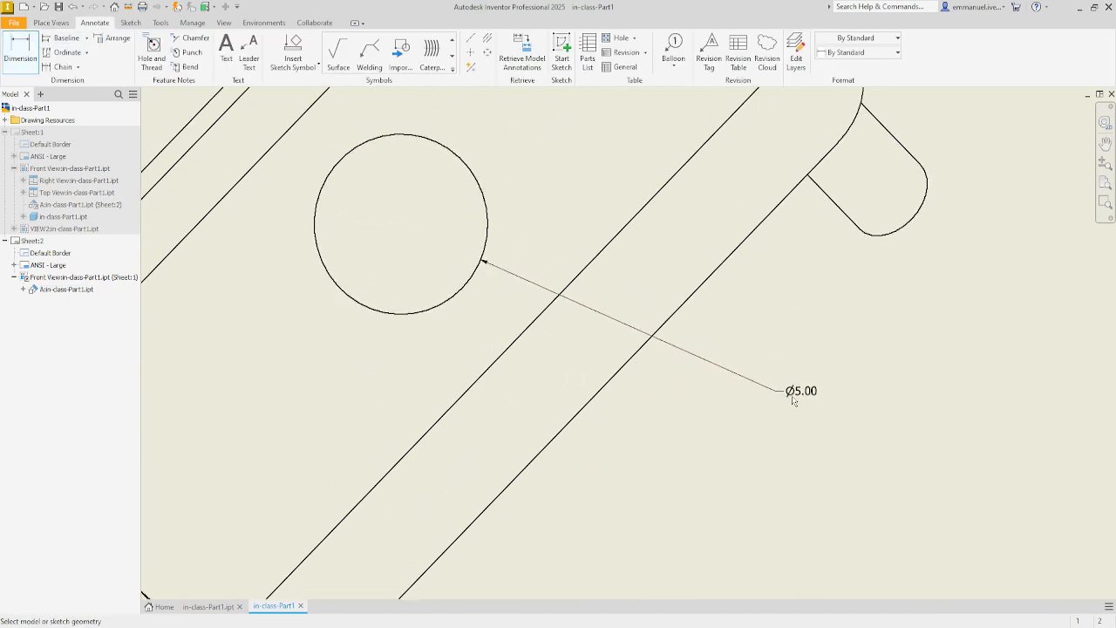
{"action": "scroll", "coordinate": [352, 197], "scroll_direction": "down", "scroll_amount": 6}
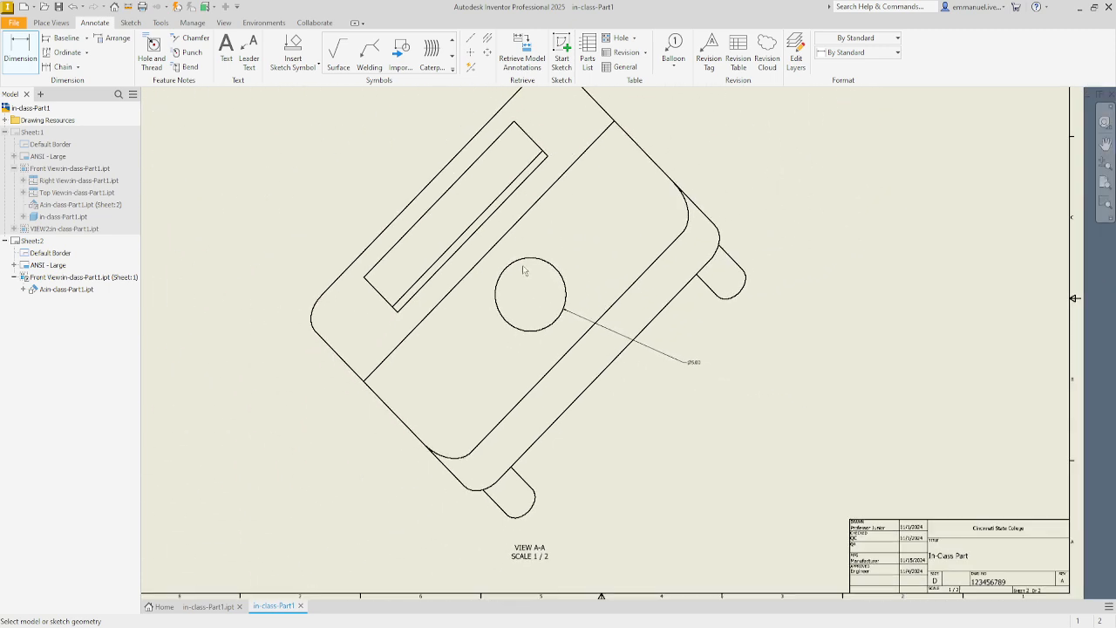
{"action": "scroll", "coordinate": [540, 287], "scroll_direction": "down", "scroll_amount": 2}
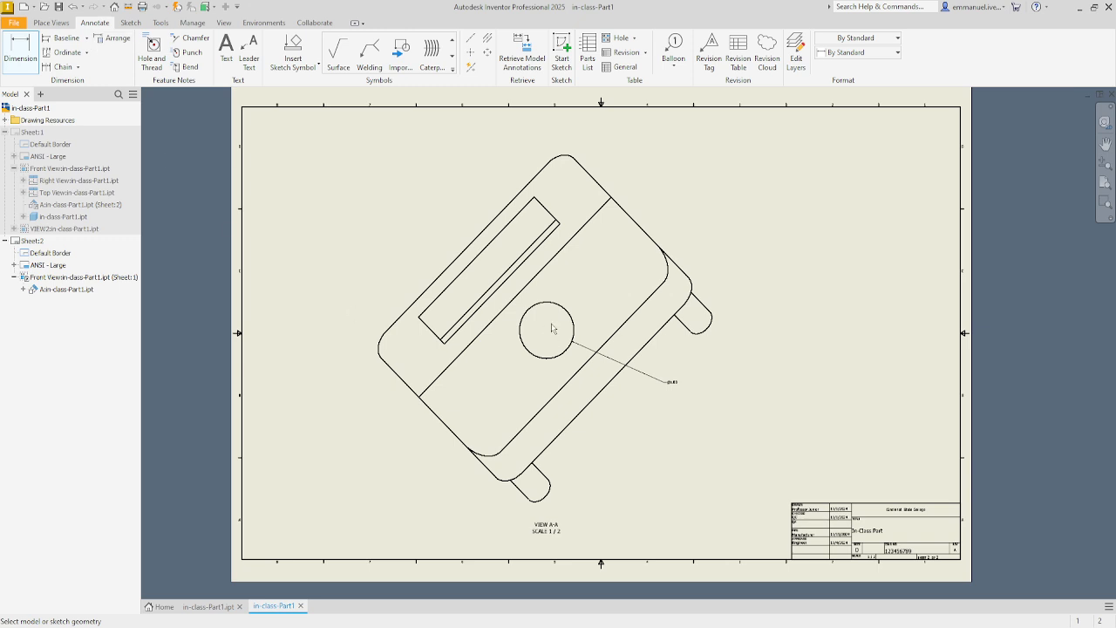
Step: Finish dimensioning on Sheet:2 and activate Sheet:1 of the drawing
{"action": "left_click", "coordinate": [57, 26]}
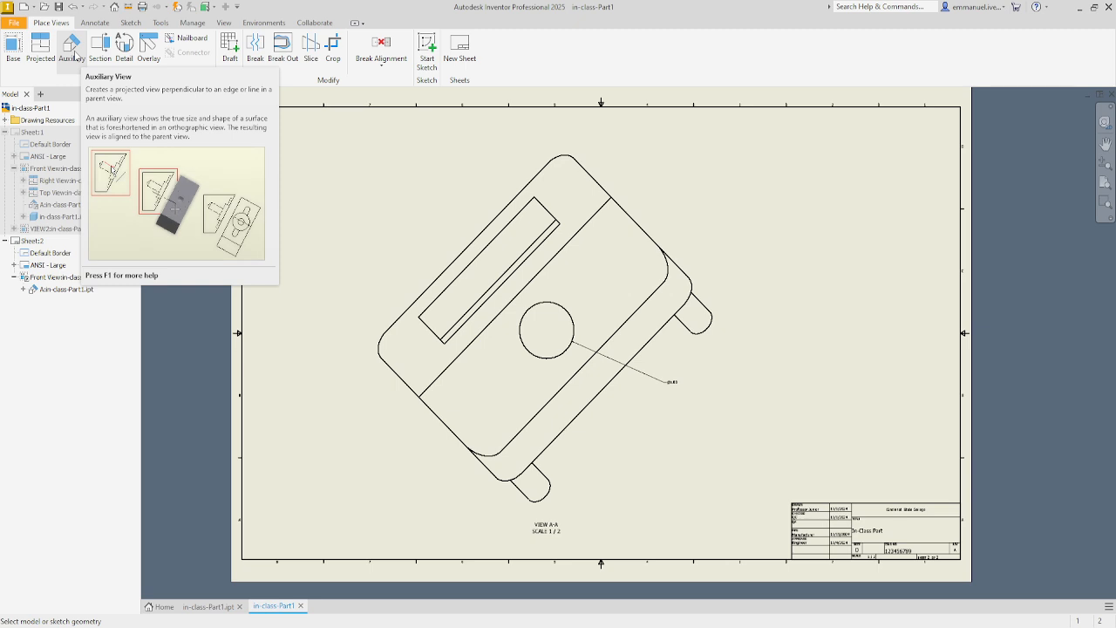
{"action": "right_click", "coordinate": [30, 136]}
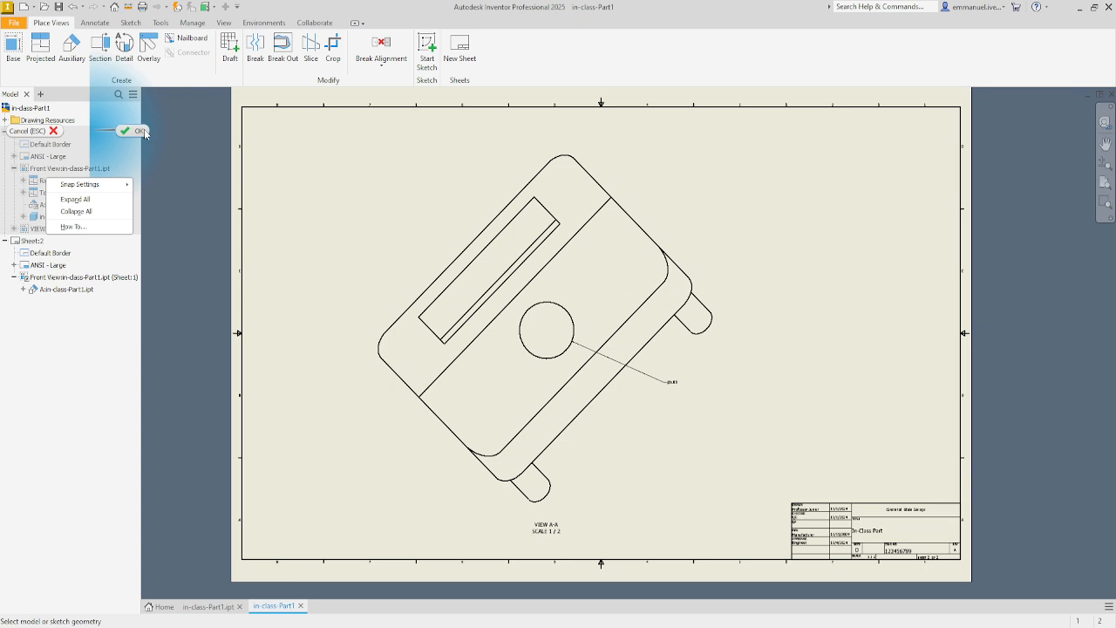
{"action": "left_click", "coordinate": [141, 131]}
{"action": "right_click", "coordinate": [36, 135]}
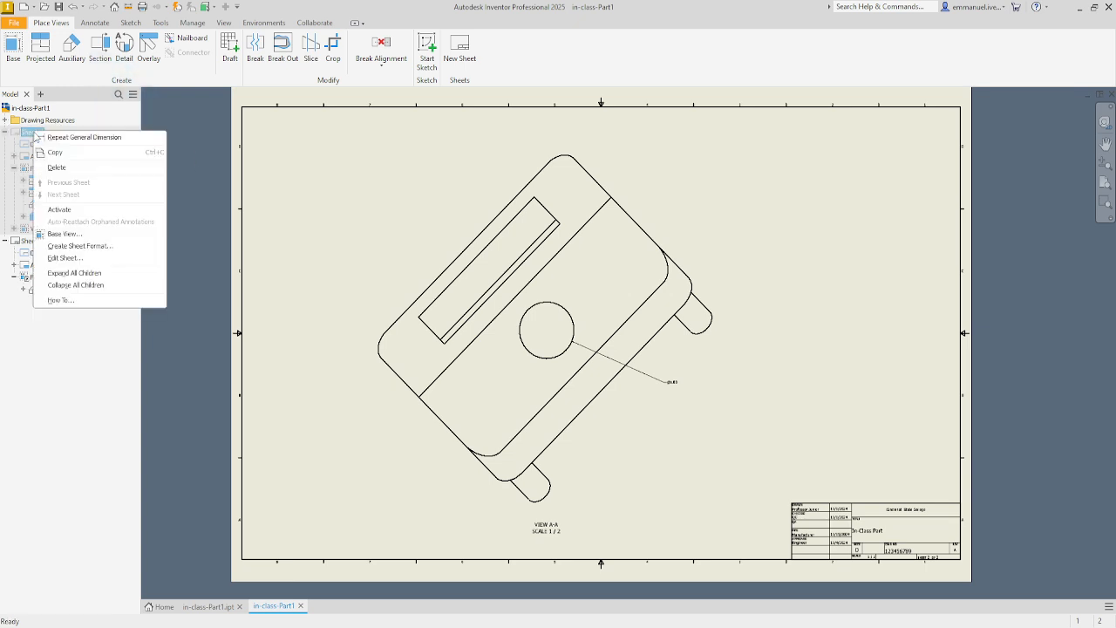
{"action": "left_click", "coordinate": [68, 211]}
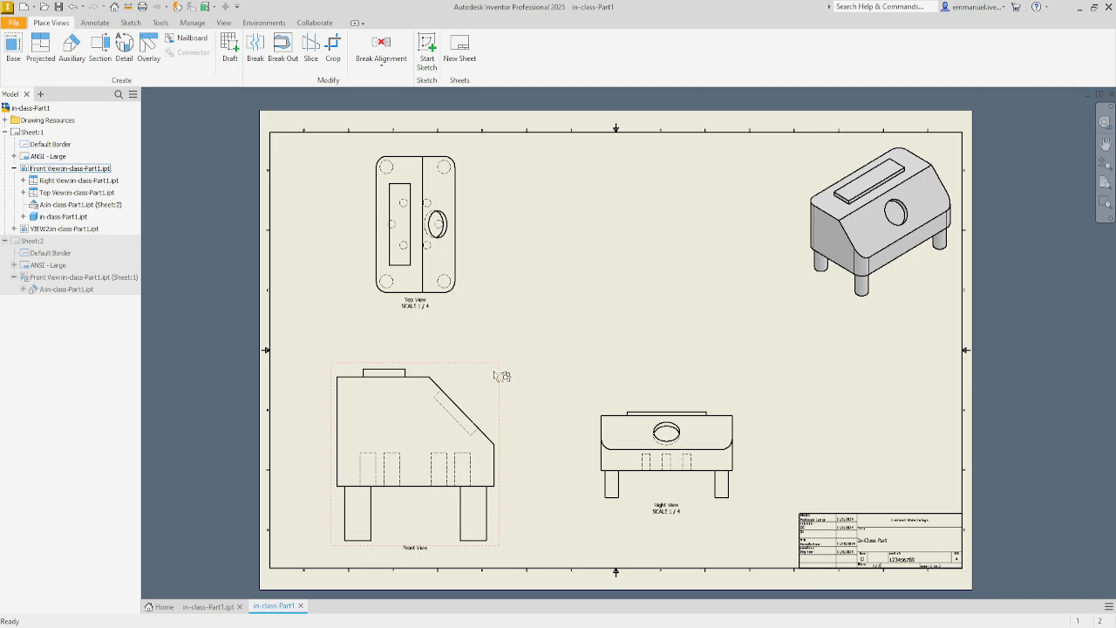
{"action": "scroll", "coordinate": [494, 374], "scroll_direction": "down", "scroll_amount": 1}
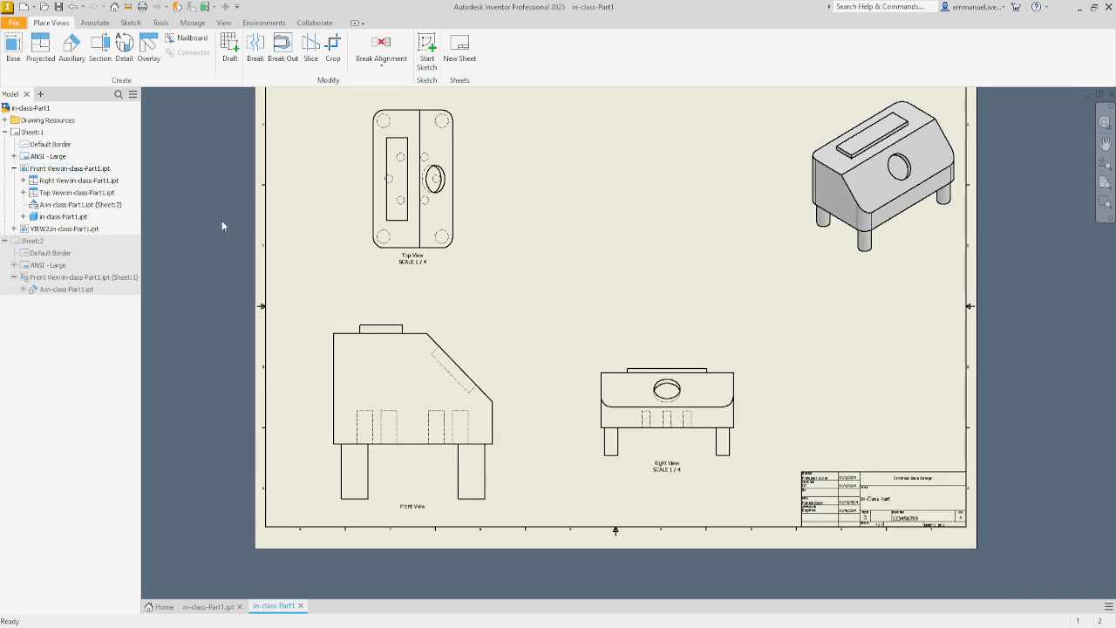
{"action": "scroll", "coordinate": [220, 220], "scroll_direction": "up", "scroll_amount": 2}
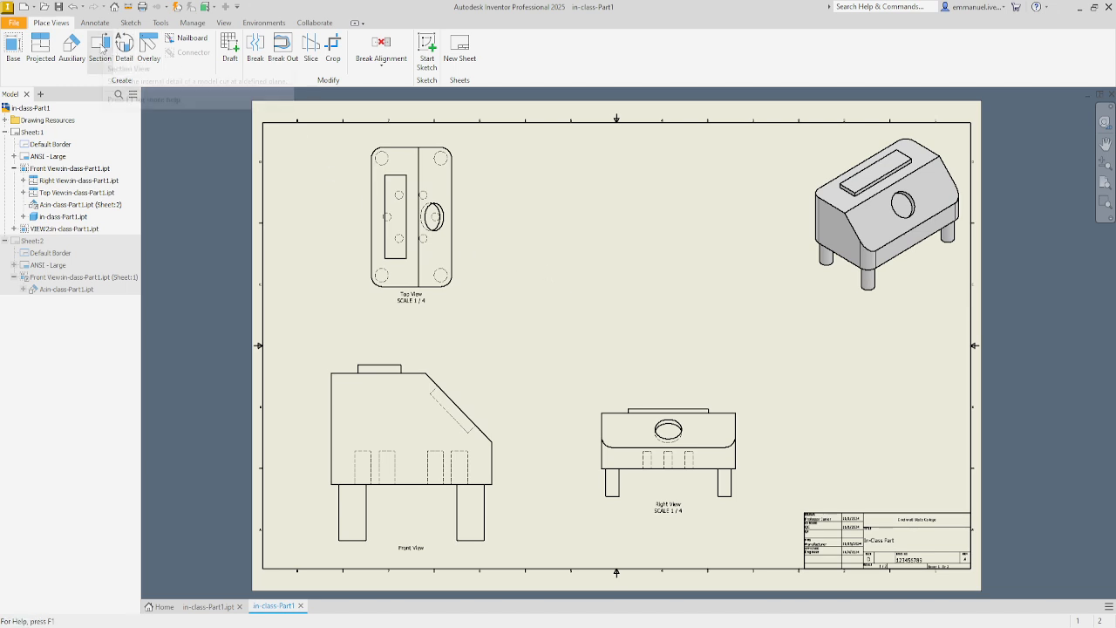
Step: Start a section view from the right view and draw its horizontal section line across the middle of the top view, edge to edge
{"action": "left_click", "coordinate": [101, 50]}
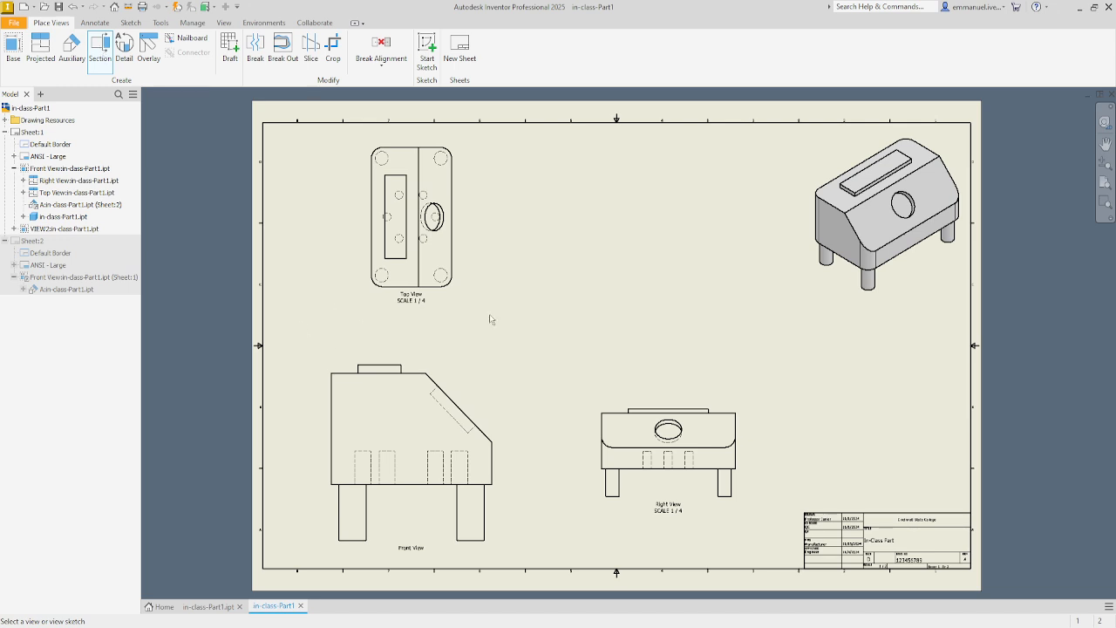
{"action": "left_click", "coordinate": [611, 407]}
{"action": "scroll", "coordinate": [689, 390], "scroll_direction": "down", "scroll_amount": 3}
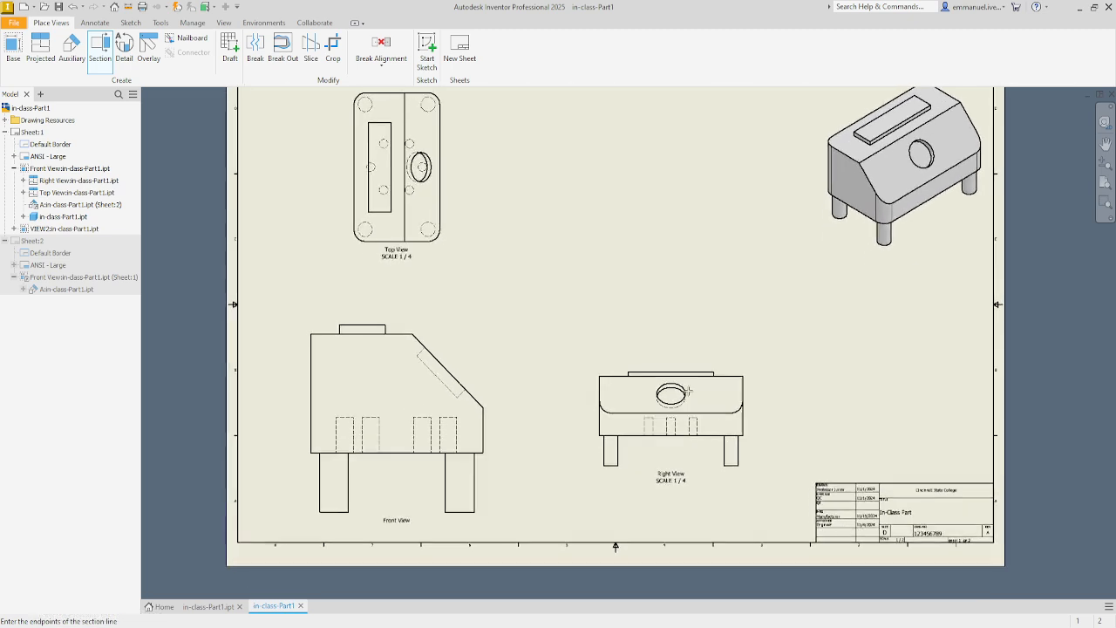
{"action": "scroll", "coordinate": [688, 390], "scroll_direction": "down", "scroll_amount": 5}
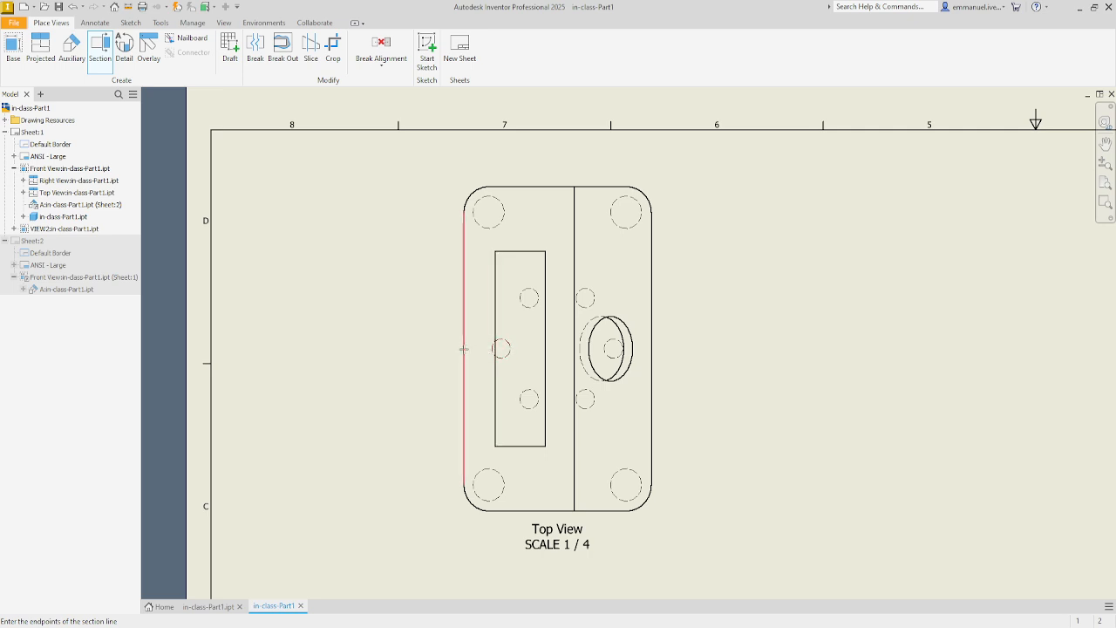
{"action": "left_click", "coordinate": [464, 349]}
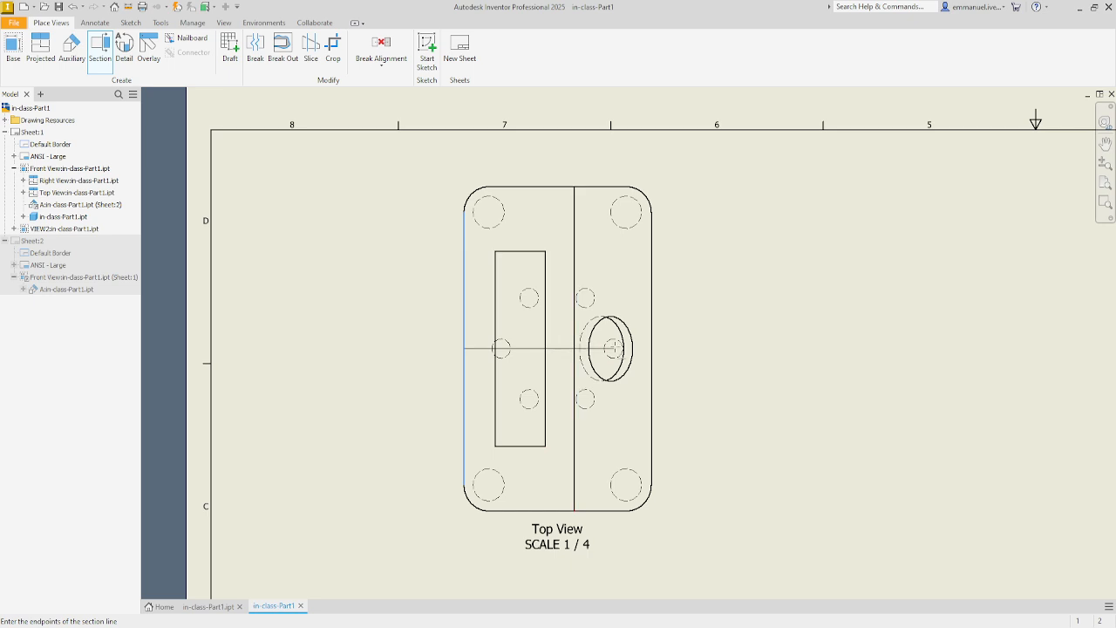
{"action": "left_click", "coordinate": [653, 348]}
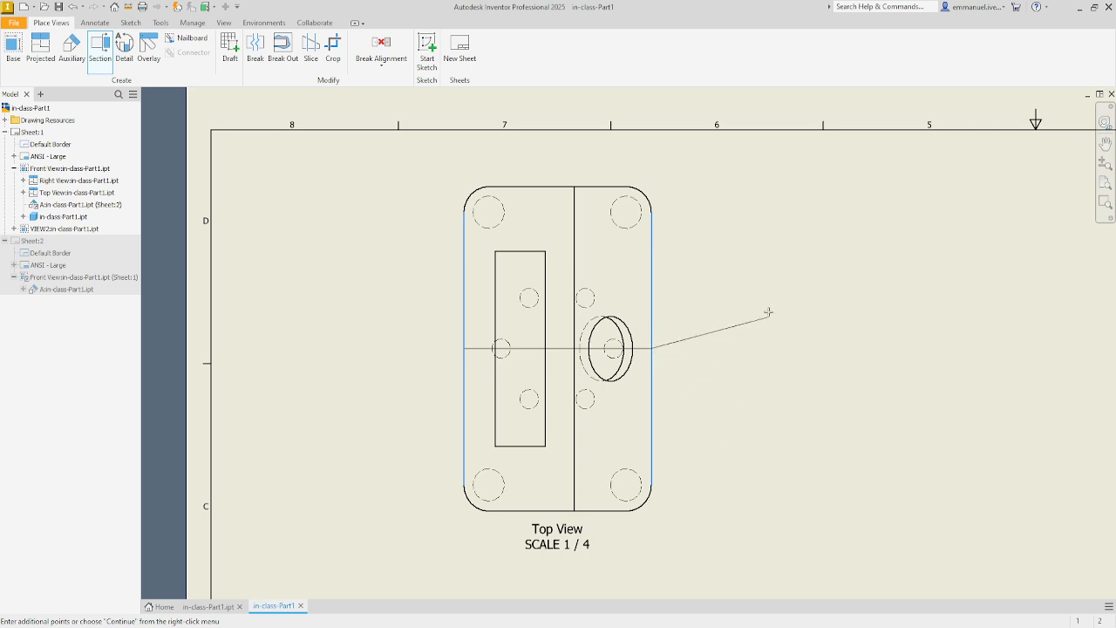
{"action": "right_click", "coordinate": [708, 305]}
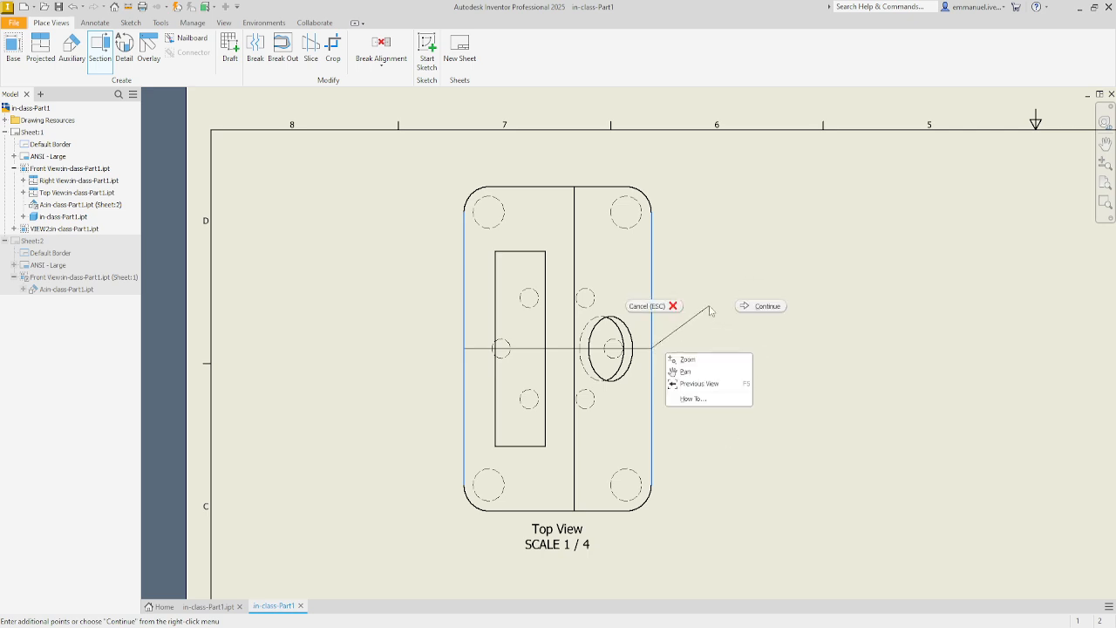
{"action": "left_click", "coordinate": [767, 307]}
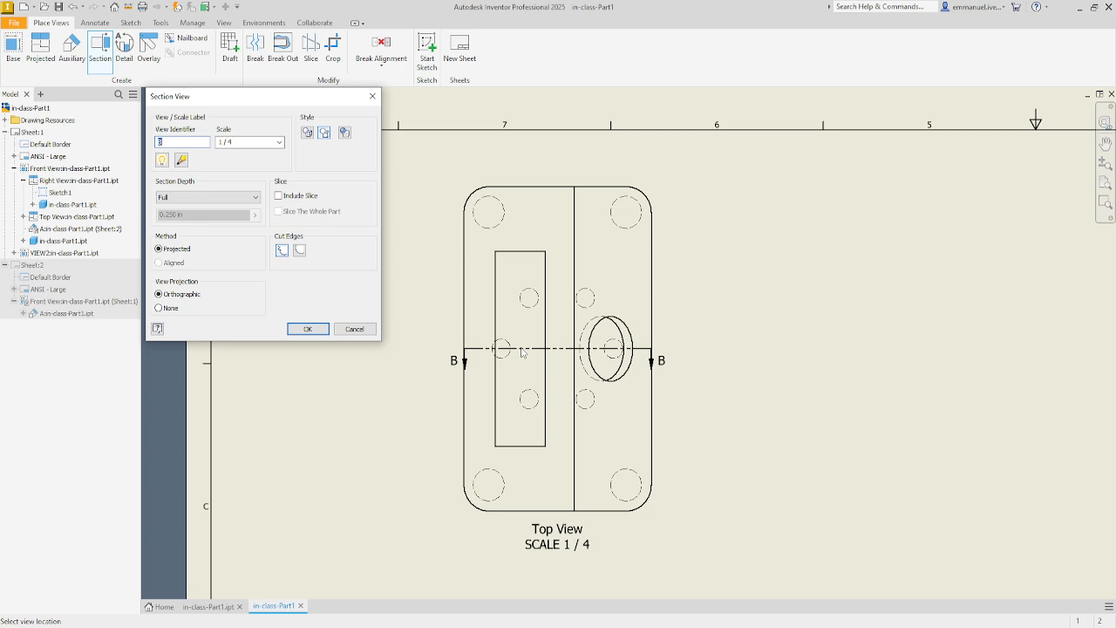
Step: Create section view B above the right view at scale 1 / 4, full depth, with hidden lines removed and the label shown
{"action": "scroll", "coordinate": [548, 300], "scroll_direction": "down", "scroll_amount": 3}
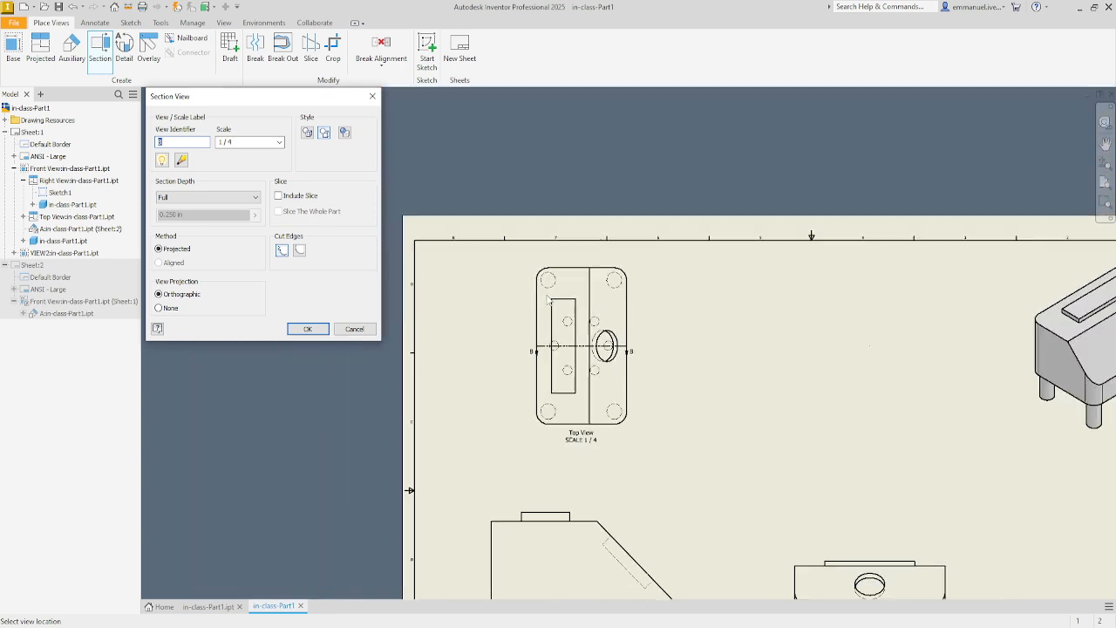
{"action": "scroll", "coordinate": [548, 300], "scroll_direction": "down", "scroll_amount": 1}
{"action": "middle_click_drag", "start_coordinate": [669, 302], "coordinate": [555, 304]}
{"action": "scroll", "coordinate": [424, 345], "scroll_direction": "up", "scroll_amount": 2}
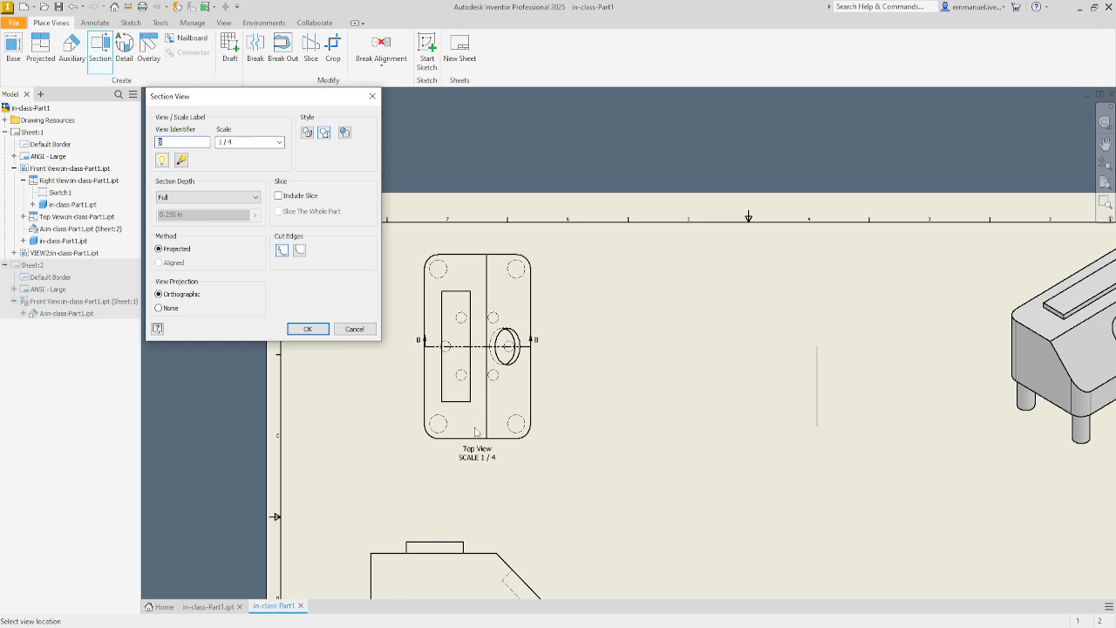
{"action": "middle_click_drag", "start_coordinate": [475, 319], "coordinate": [596, 326]}
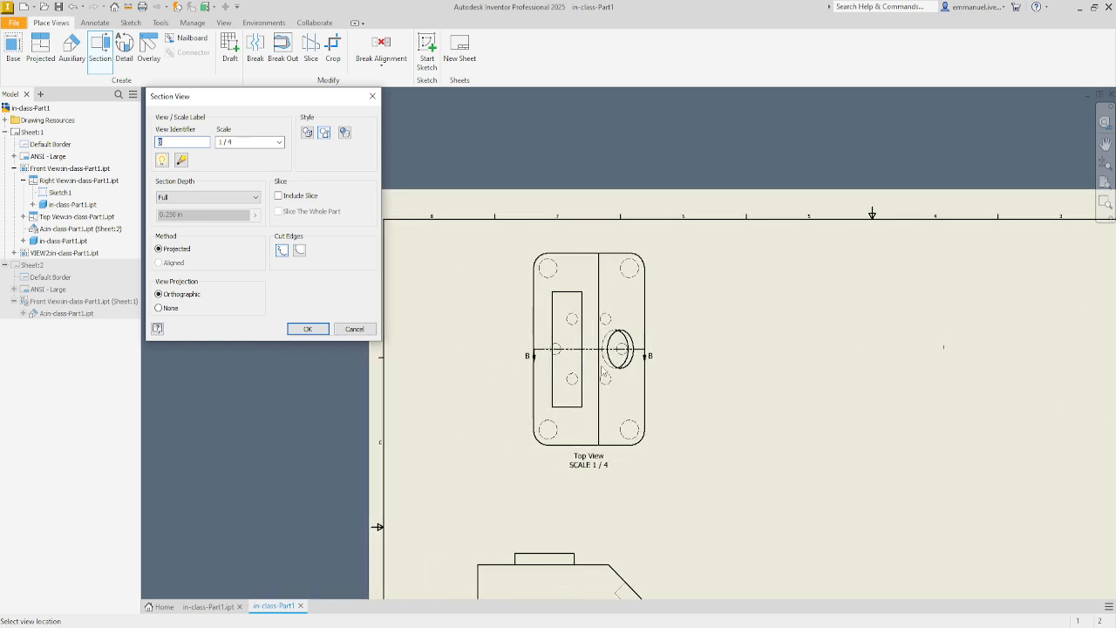
{"action": "scroll", "coordinate": [553, 352], "scroll_direction": "up", "scroll_amount": 1}
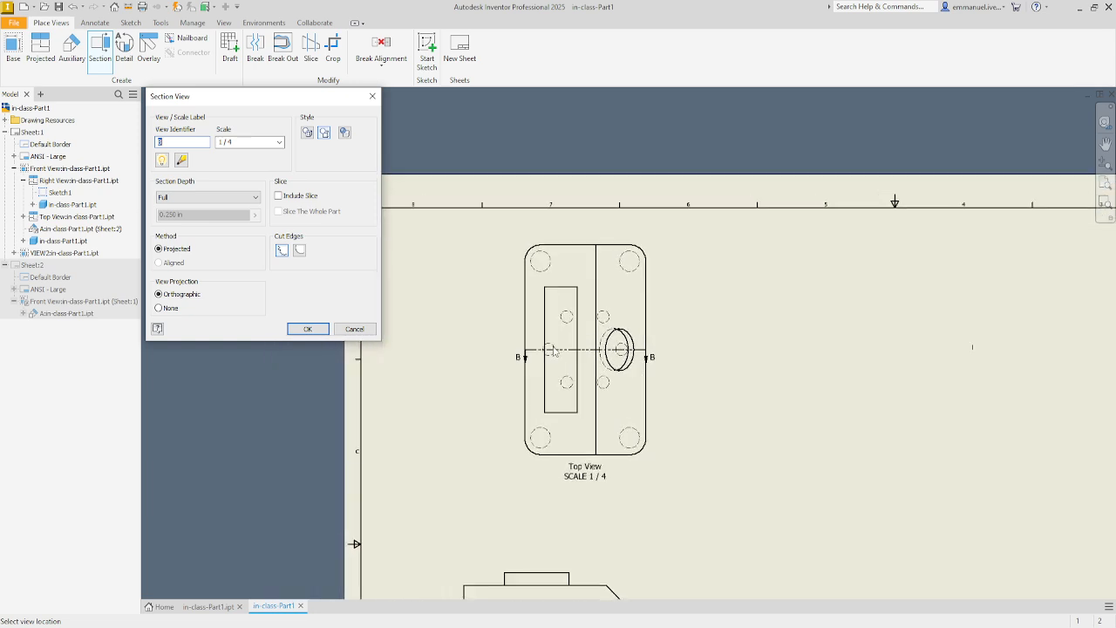
{"action": "scroll", "coordinate": [553, 351], "scroll_direction": "up", "scroll_amount": 4}
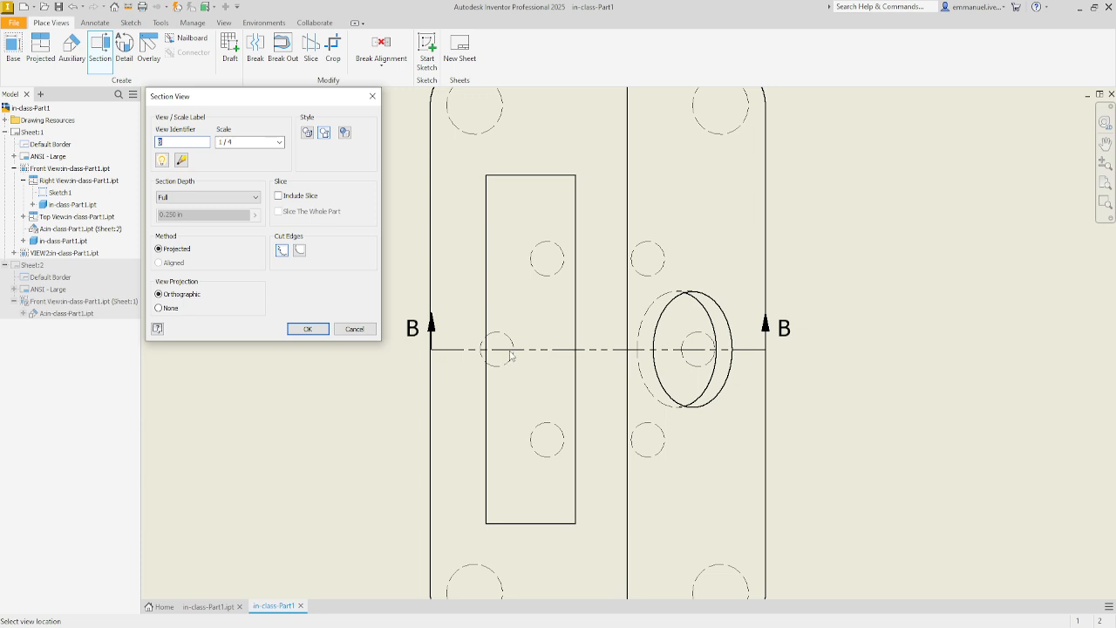
{"action": "scroll", "coordinate": [511, 340], "scroll_direction": "down", "scroll_amount": 1}
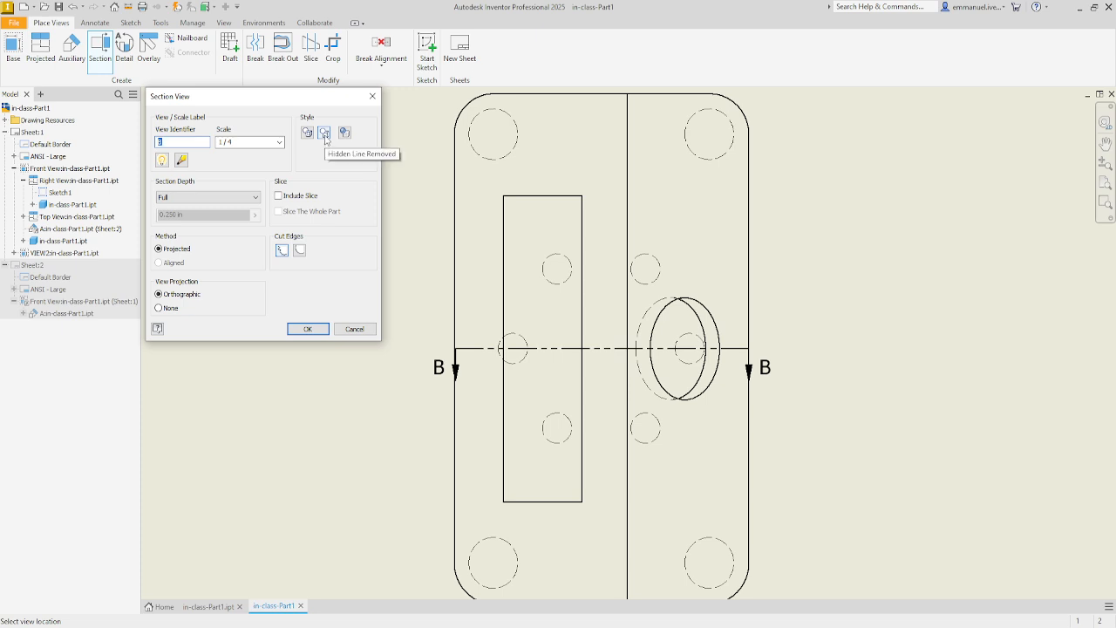
{"action": "scroll", "coordinate": [460, 346], "scroll_direction": "up", "scroll_amount": 7}
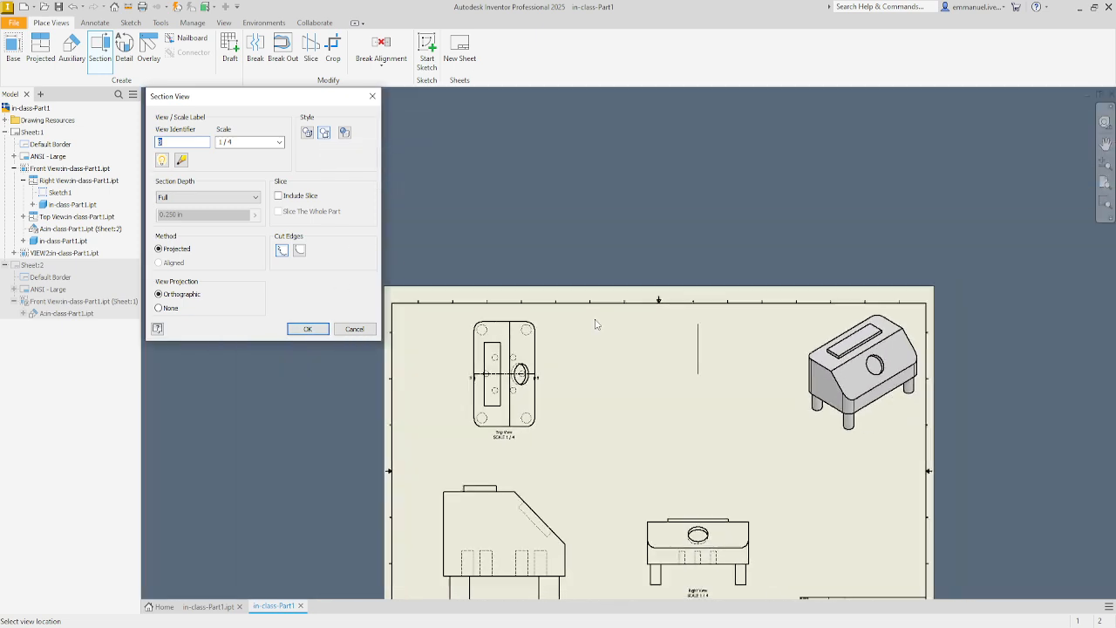
{"action": "scroll", "coordinate": [596, 324], "scroll_direction": "down", "scroll_amount": 2}
{"action": "scroll", "coordinate": [432, 344], "scroll_direction": "down", "scroll_amount": 1}
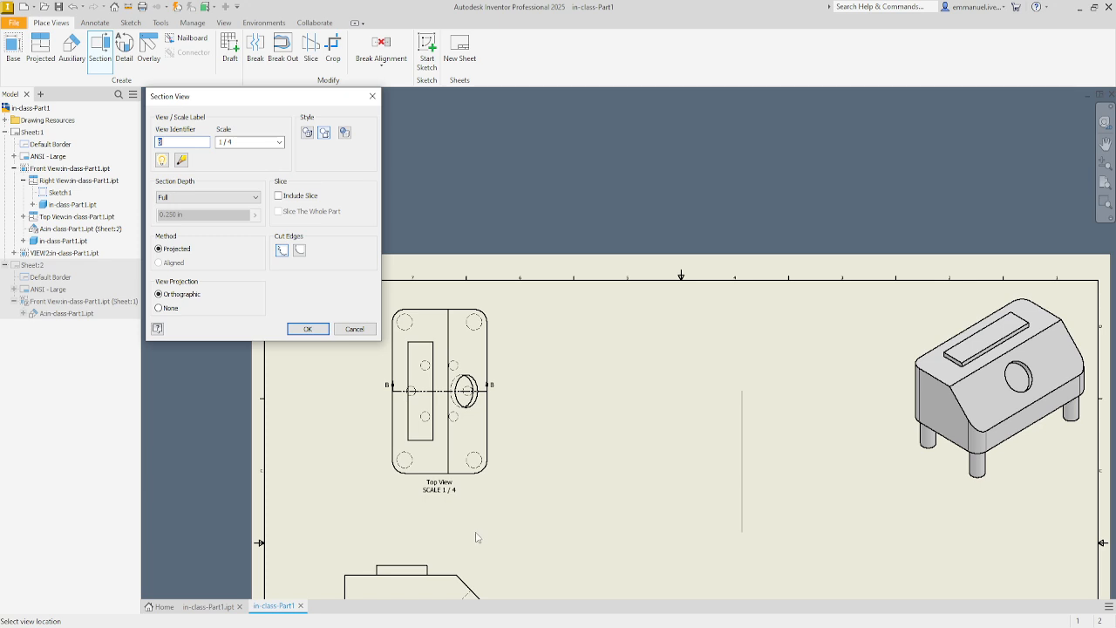
{"action": "key", "text": "Return"}
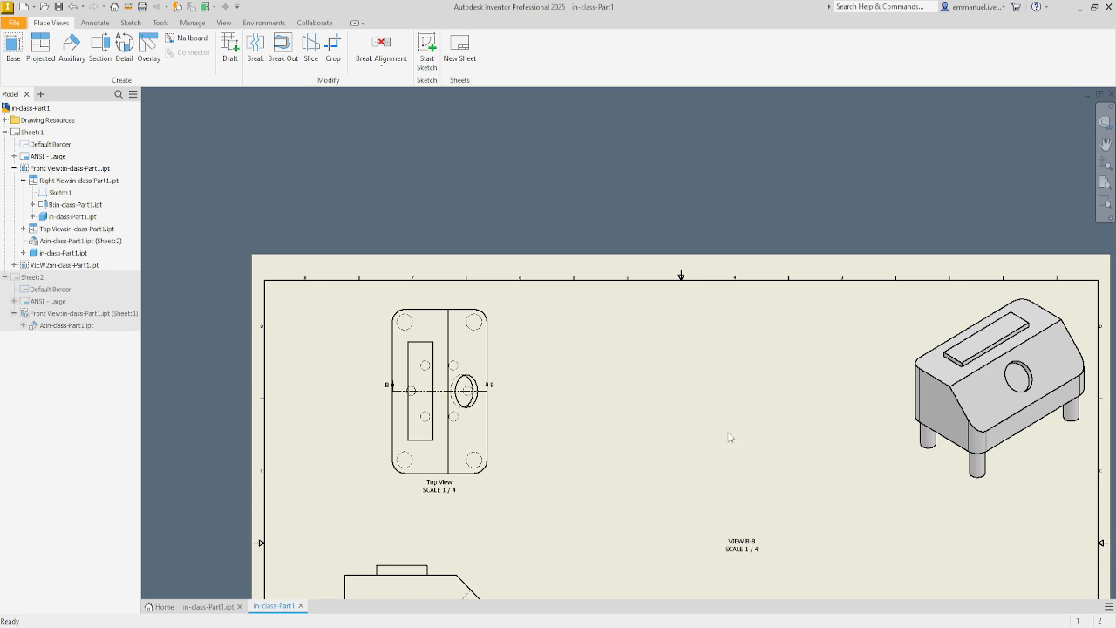
Step: Try to extend section line B beyond both side edges of the top view by repositioning its end points directly
{"action": "scroll", "coordinate": [731, 437], "scroll_direction": "down", "scroll_amount": 2}
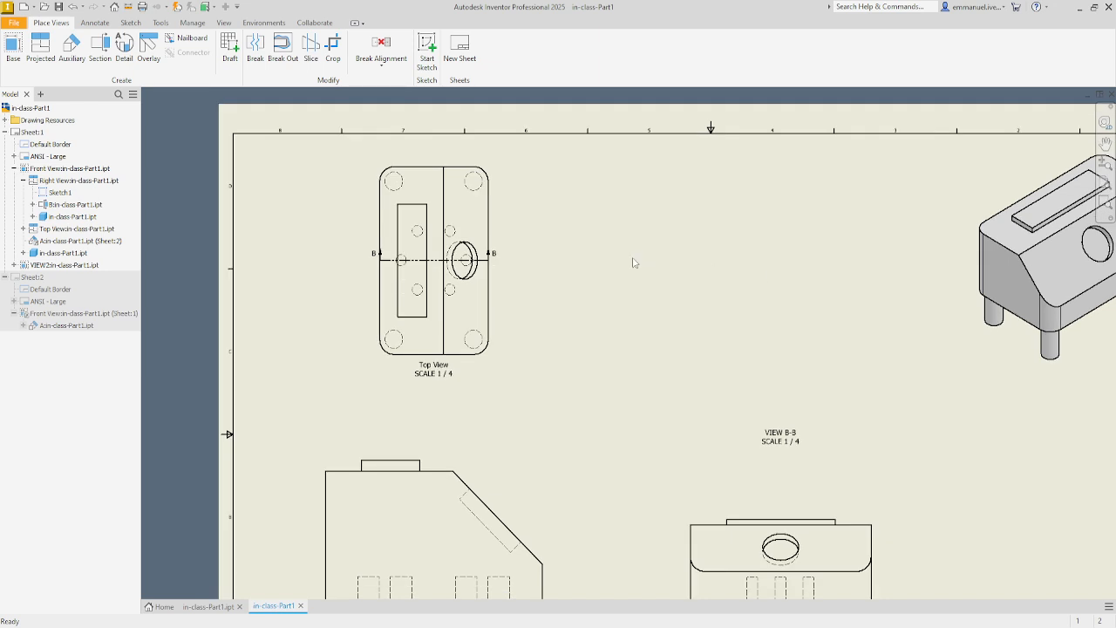
{"action": "left_click_drag", "start_coordinate": [431, 261], "coordinate": [432, 266]}
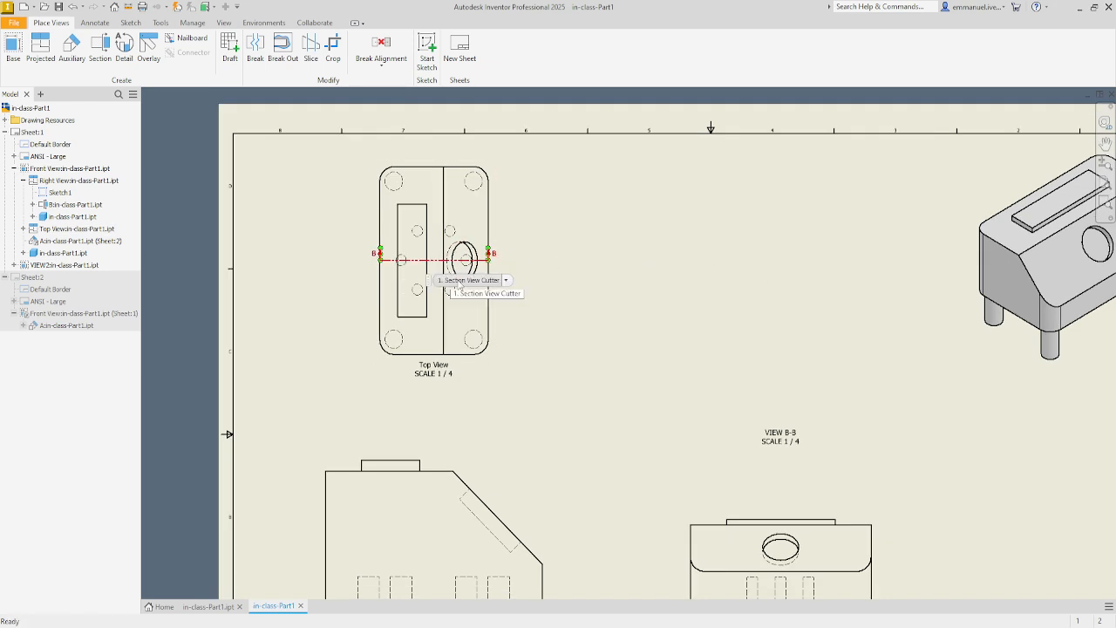
{"action": "scroll", "coordinate": [457, 266], "scroll_direction": "down", "scroll_amount": 3}
{"action": "scroll", "coordinate": [457, 266], "scroll_direction": "down", "scroll_amount": 3}
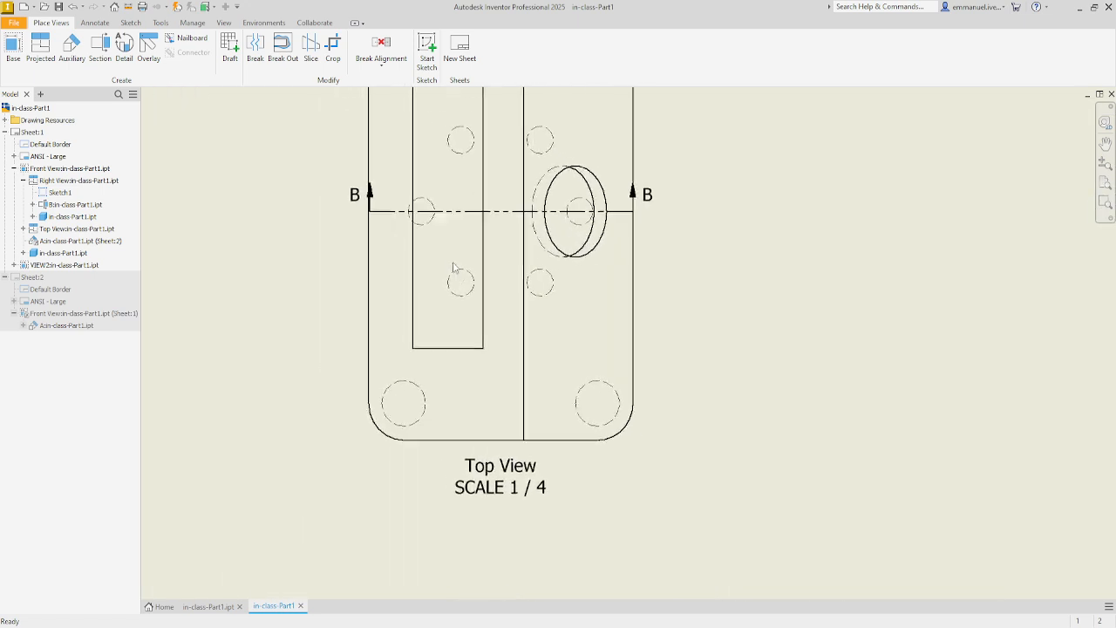
{"action": "left_click_drag", "start_coordinate": [386, 220], "coordinate": [389, 222]}
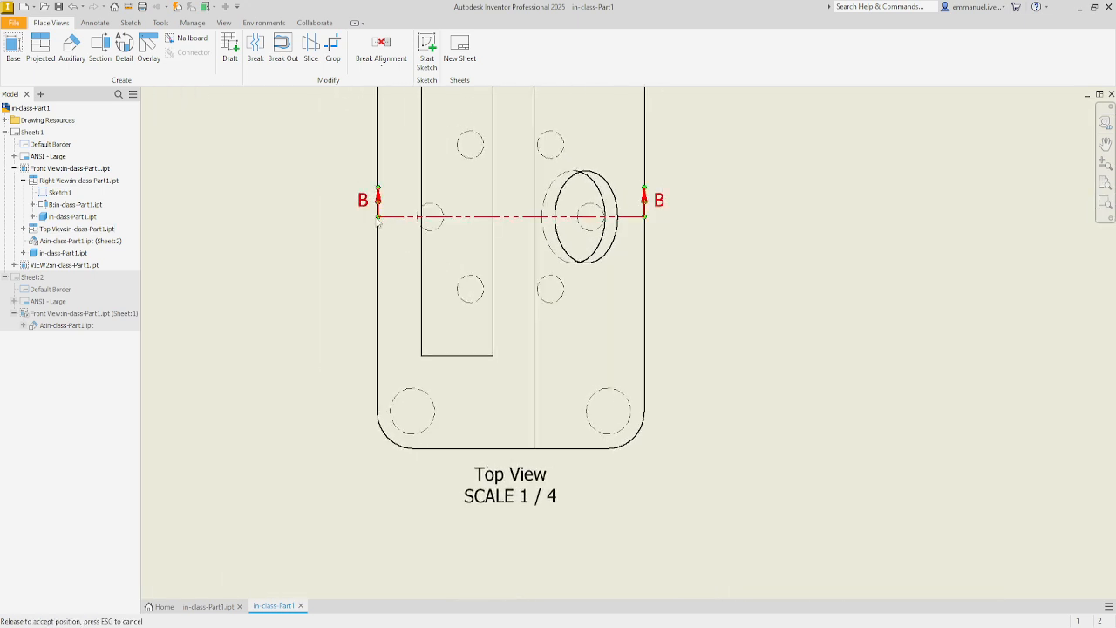
{"action": "left_click_drag", "start_coordinate": [645, 221], "coordinate": [651, 223]}
{"action": "scroll", "coordinate": [667, 239], "scroll_direction": "up", "scroll_amount": 1}
{"action": "scroll", "coordinate": [665, 238], "scroll_direction": "up", "scroll_amount": 3}
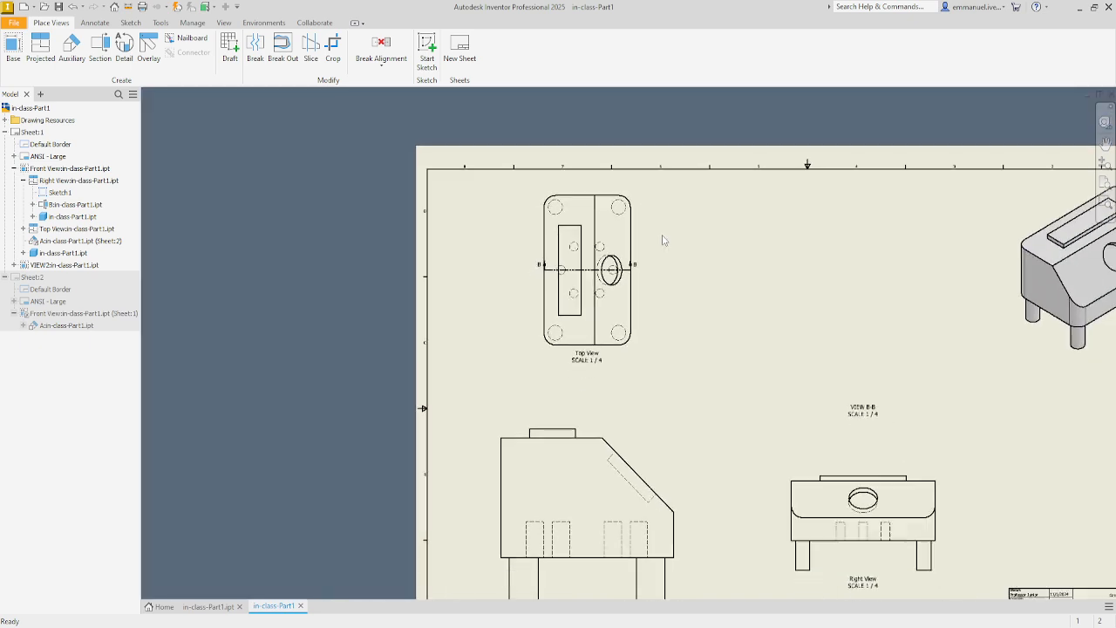
Step: Edit the sketch of section line B, extend both ends past the top view's side edges and finish the sketch
{"action": "scroll", "coordinate": [660, 240], "scroll_direction": "down", "scroll_amount": 4}
{"action": "left_click_drag", "start_coordinate": [580, 249], "coordinate": [574, 249]}
{"action": "right_click", "coordinate": [576, 254]}
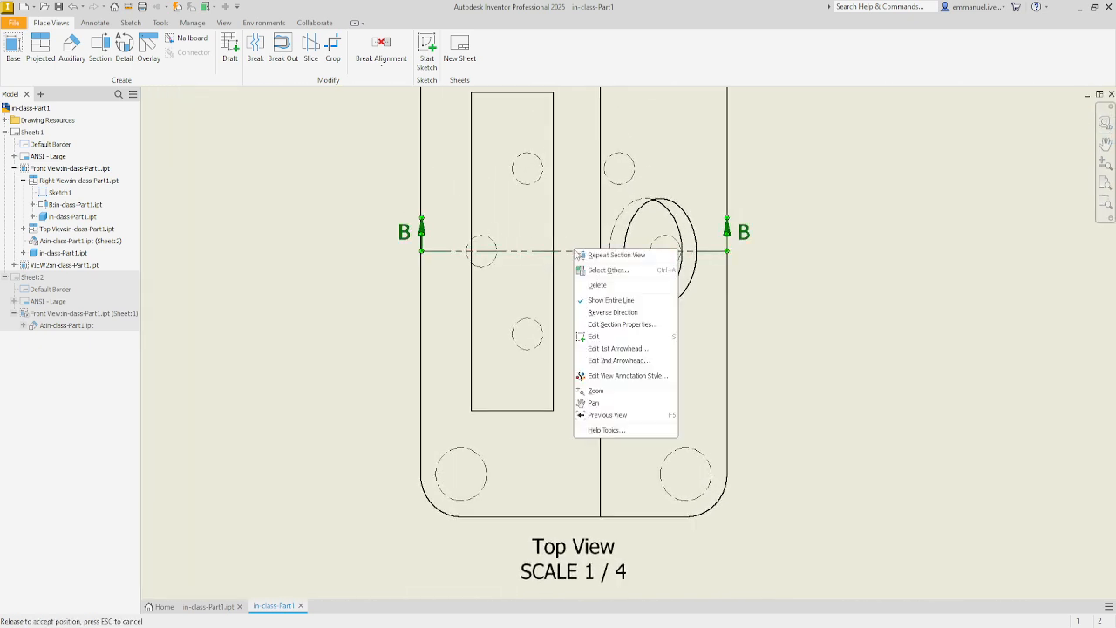
{"action": "left_click", "coordinate": [635, 338]}
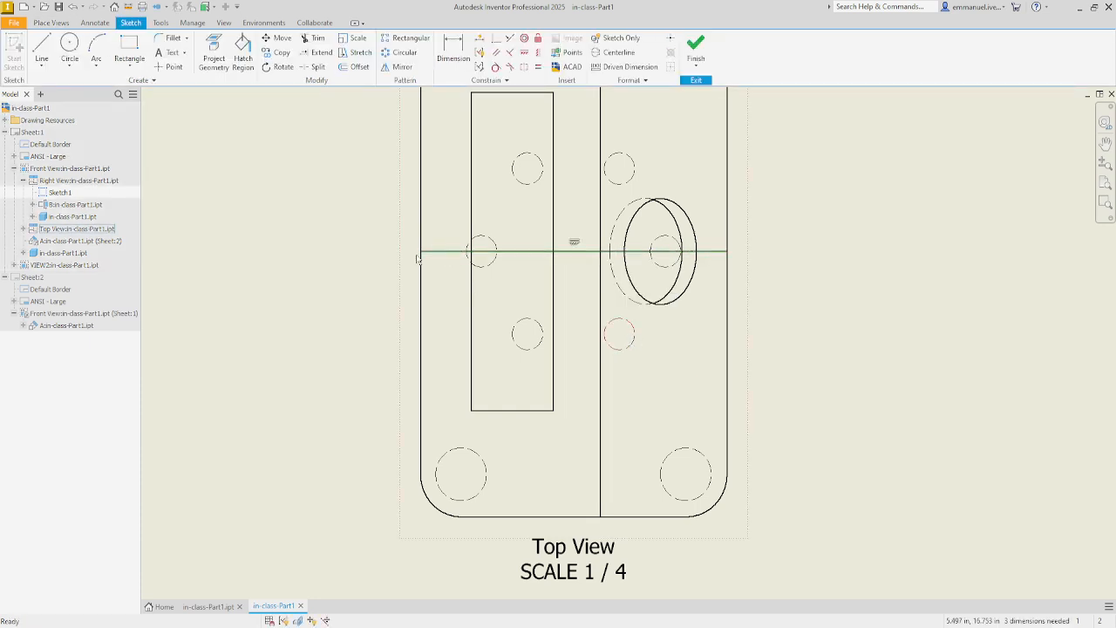
{"action": "left_click_drag", "start_coordinate": [418, 252], "coordinate": [394, 252]}
{"action": "left_click_drag", "start_coordinate": [727, 251], "coordinate": [766, 251]}
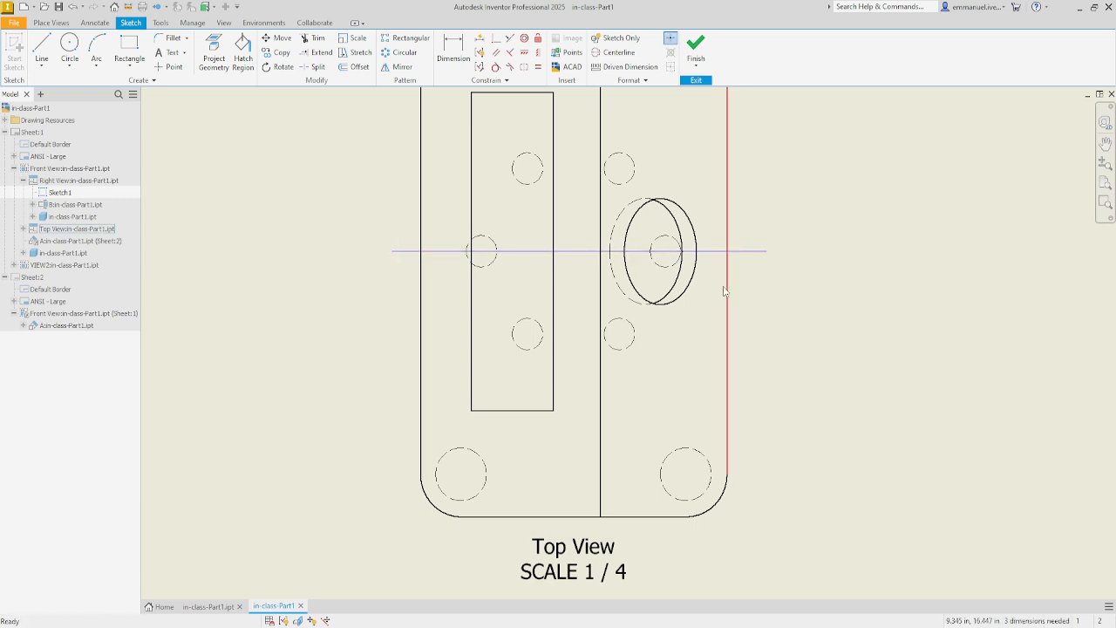
{"action": "left_click", "coordinate": [694, 43]}
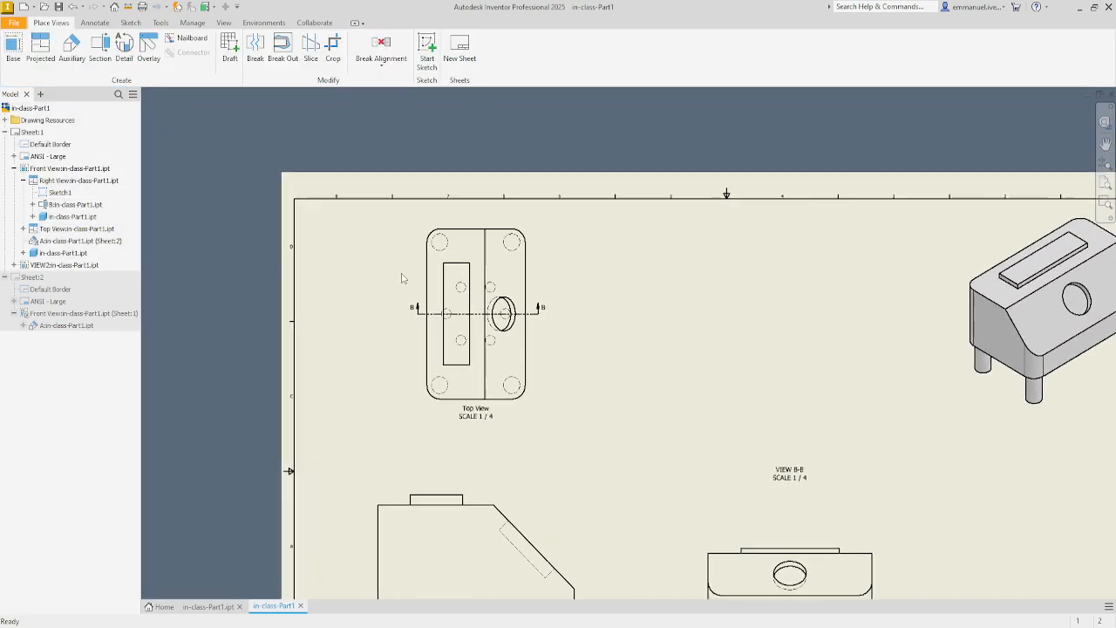
{"action": "scroll", "coordinate": [514, 314], "scroll_direction": "up", "scroll_amount": 5}
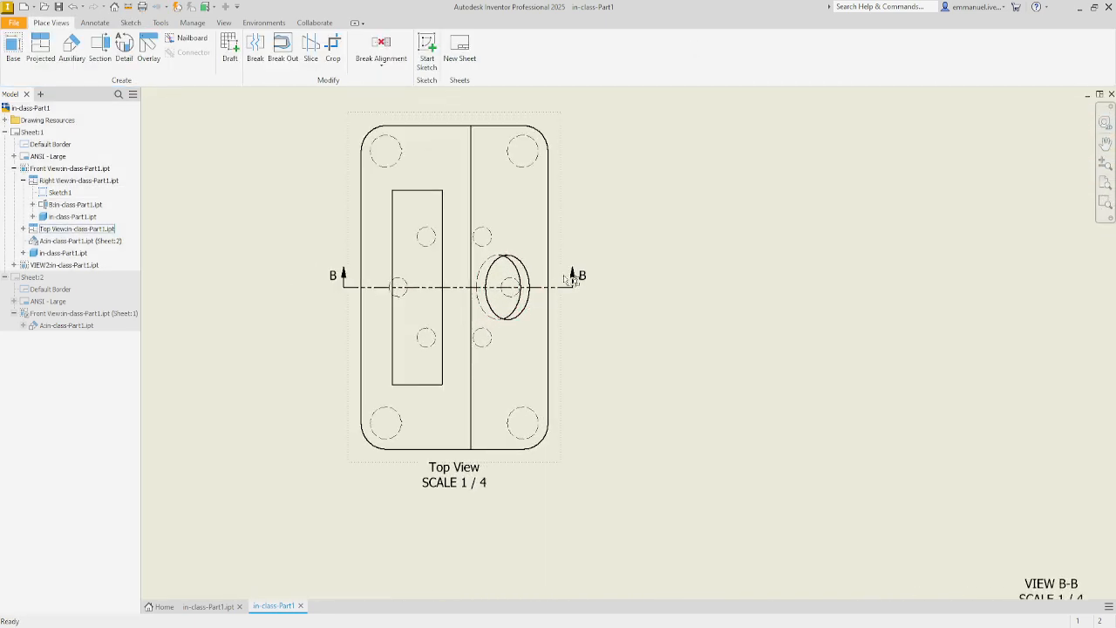
{"action": "scroll", "coordinate": [596, 305], "scroll_direction": "down", "scroll_amount": 5}
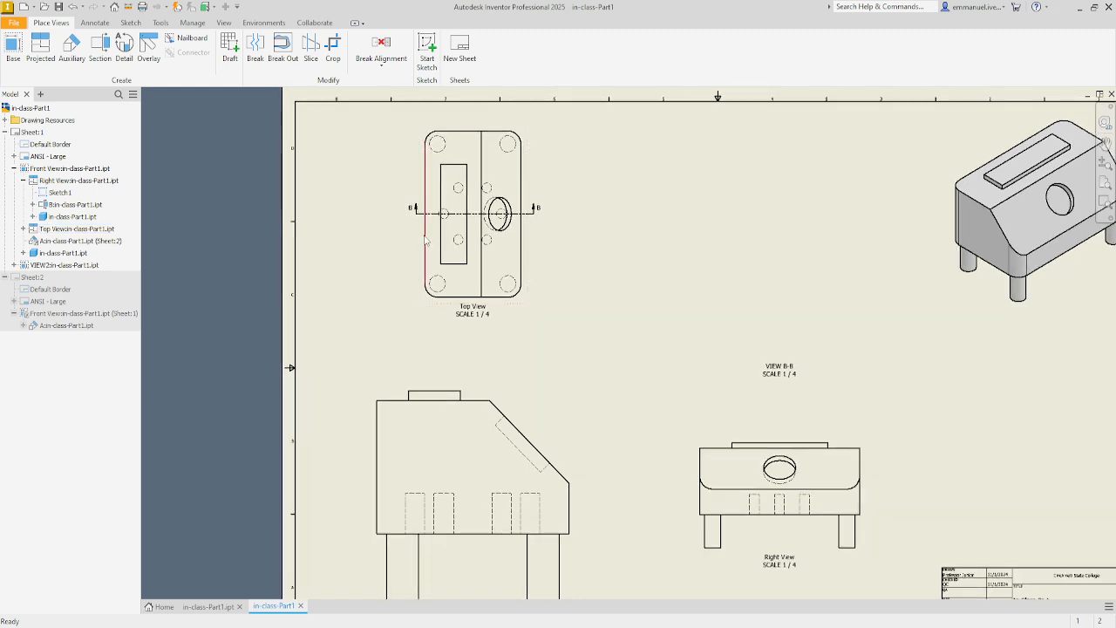
{"action": "left_click_drag", "start_coordinate": [433, 214], "coordinate": [433, 221]}
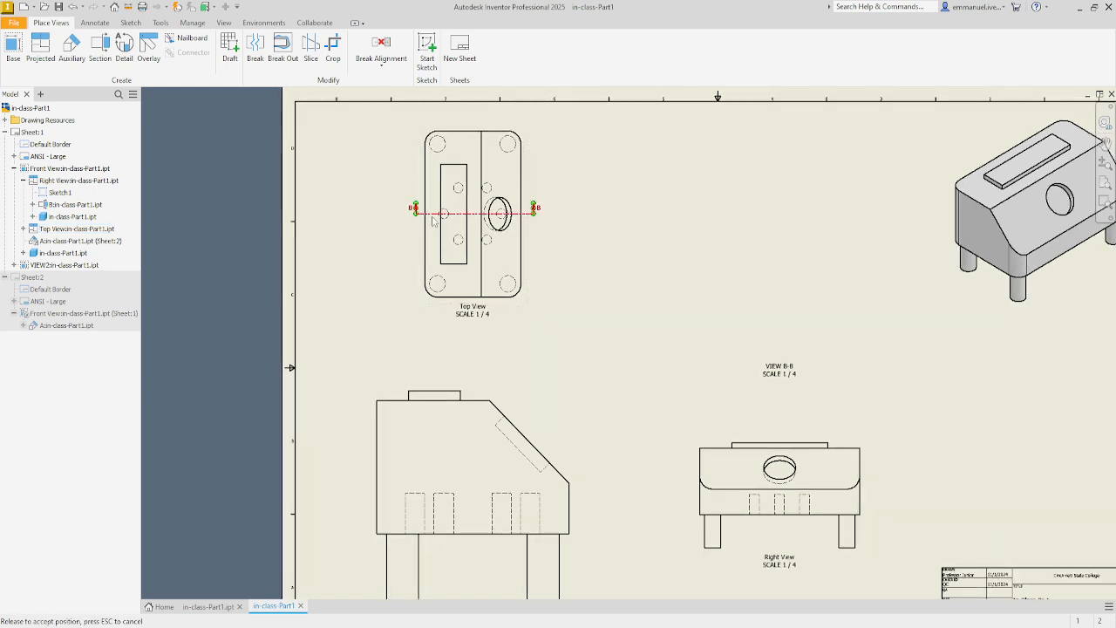
{"action": "scroll", "coordinate": [432, 221], "scroll_direction": "up", "scroll_amount": 3}
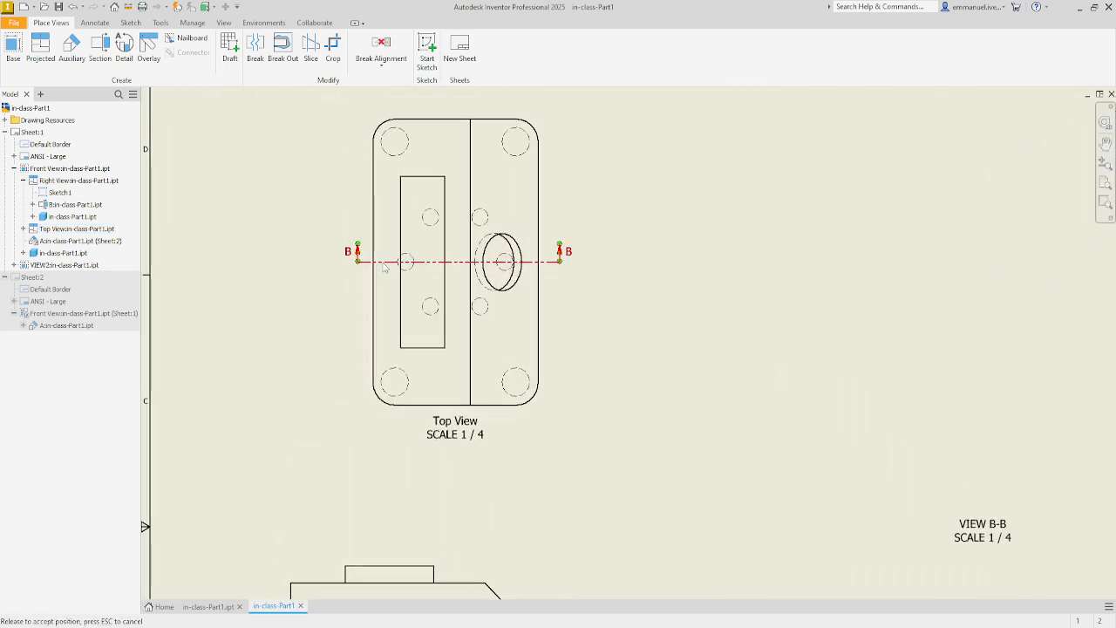
{"action": "right_click", "coordinate": [383, 261]}
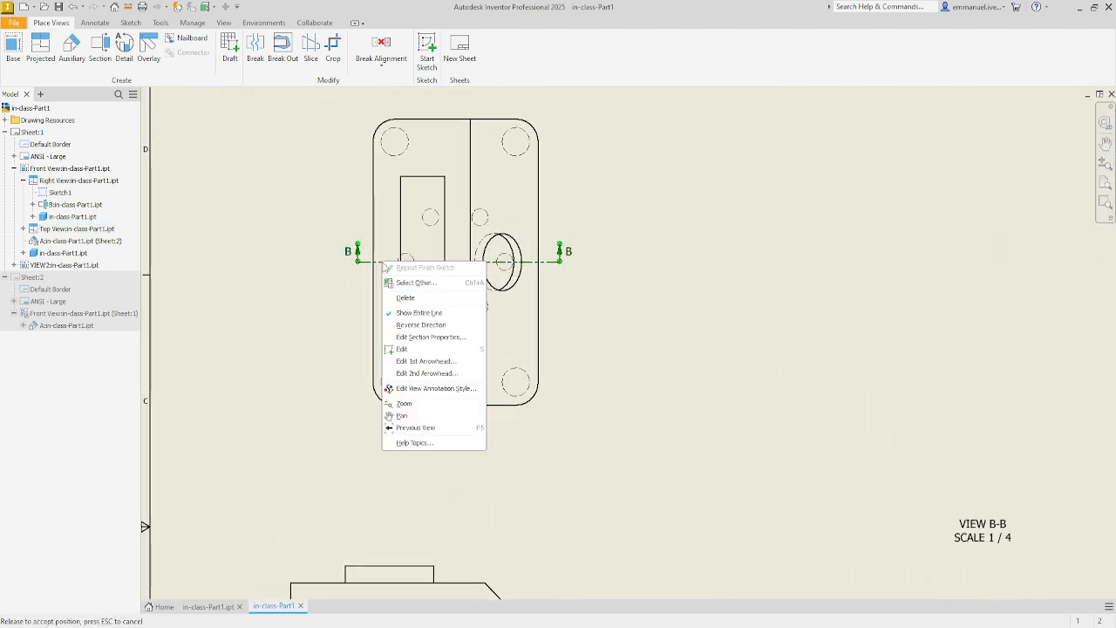
{"action": "left_click", "coordinate": [432, 338]}
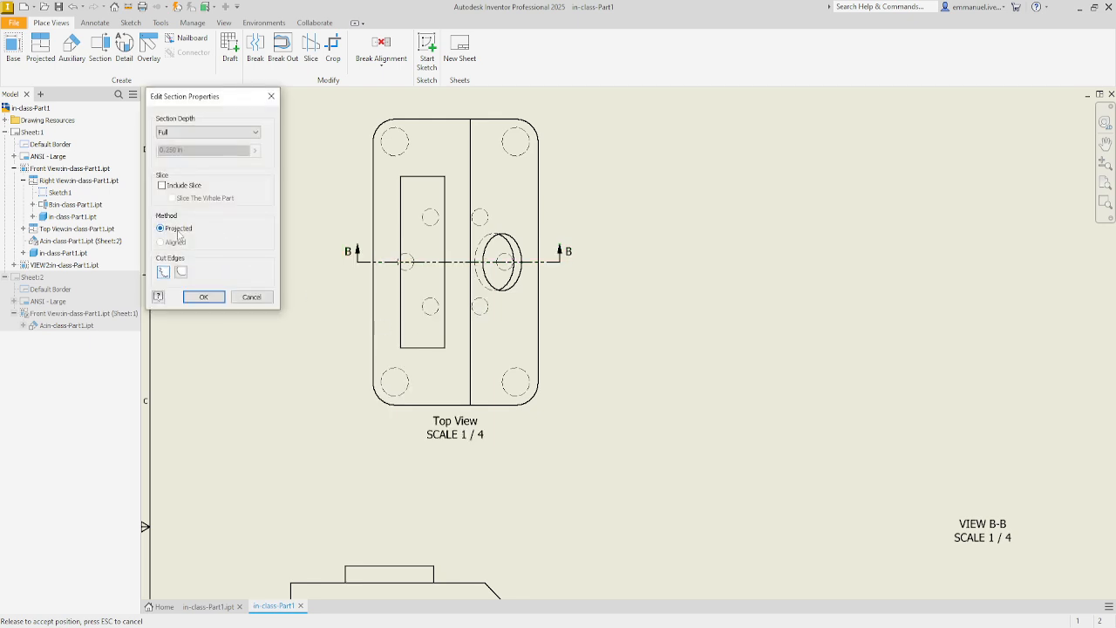
{"action": "left_click", "coordinate": [249, 298]}
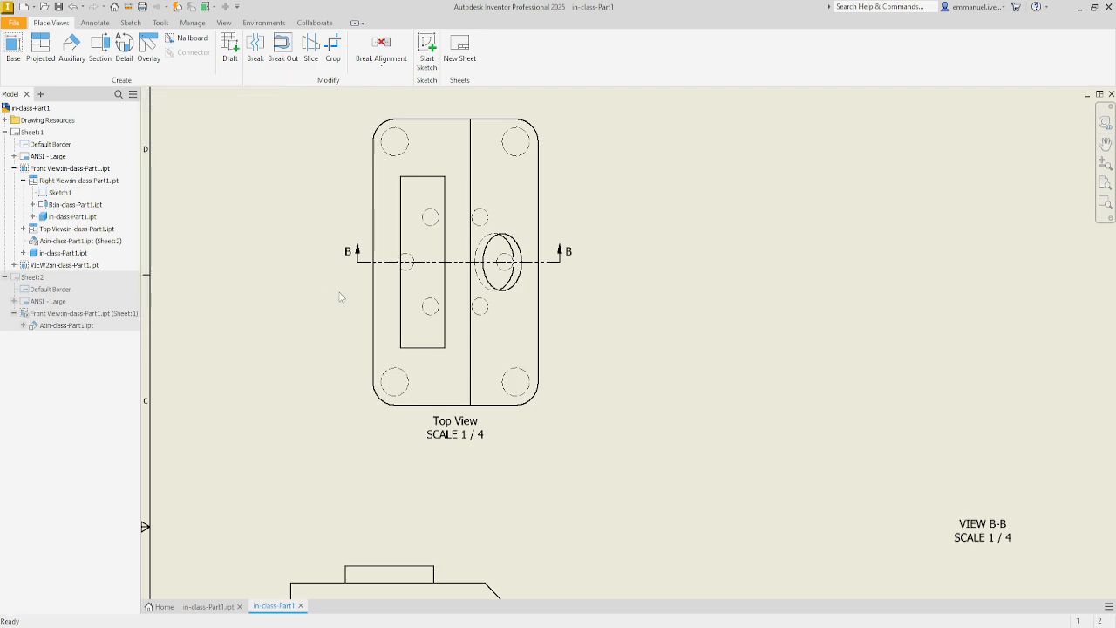
{"action": "left_click", "coordinate": [365, 267]}
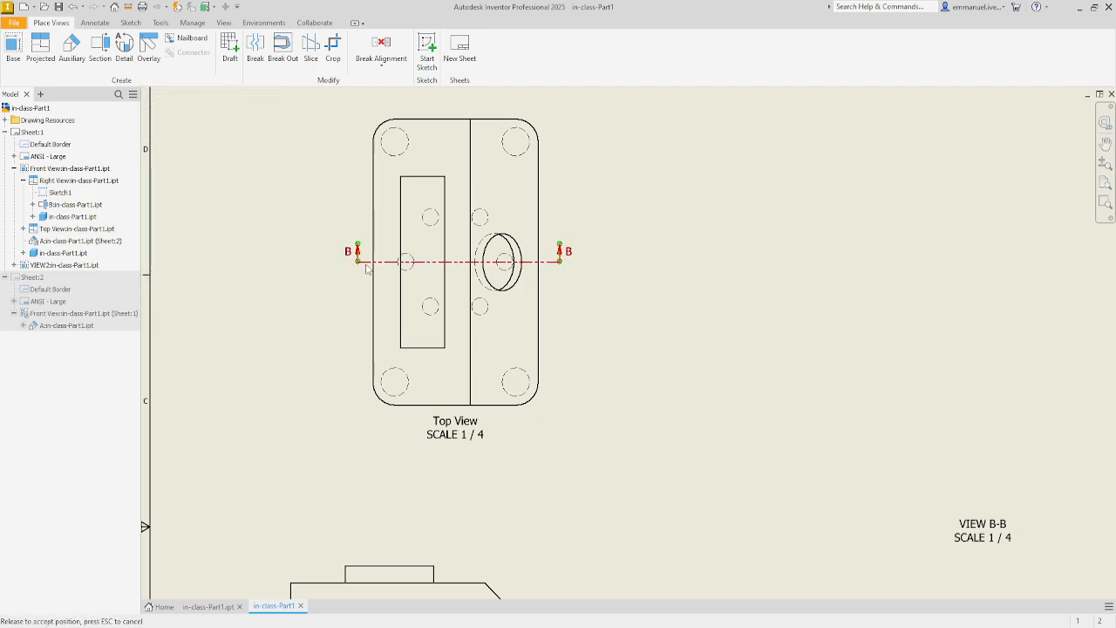
Step: Edit section line B's sketch, move the line from the top view across the round hole in the right view, and finish
{"action": "scroll", "coordinate": [367, 269], "scroll_direction": "down", "scroll_amount": 5}
{"action": "scroll", "coordinate": [467, 297], "scroll_direction": "up", "scroll_amount": 3}
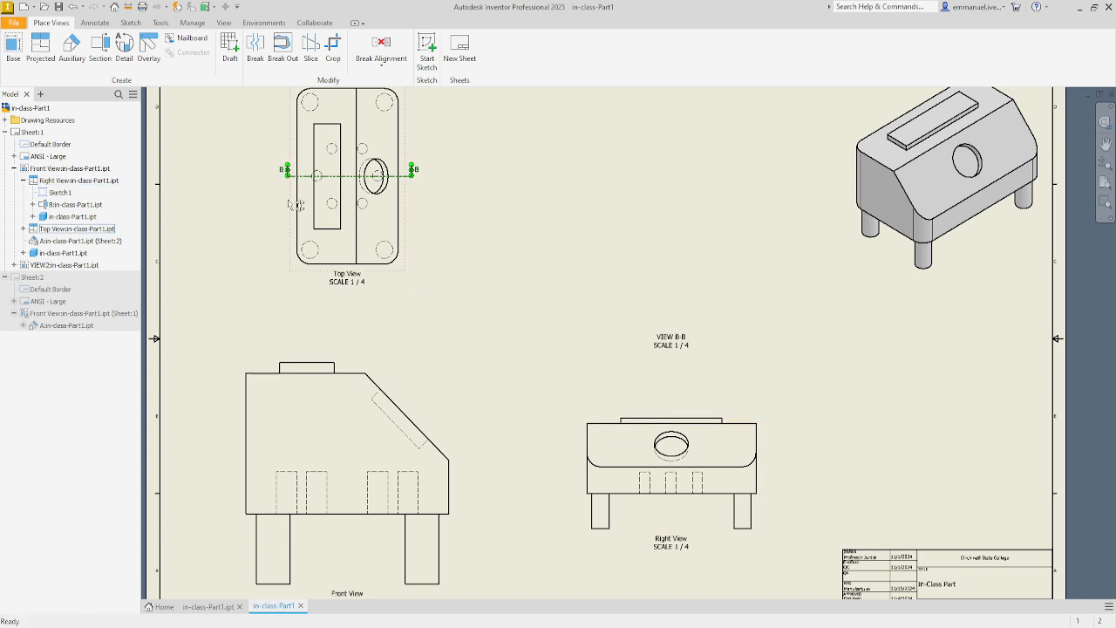
{"action": "left_click_drag", "start_coordinate": [305, 179], "coordinate": [376, 194]}
{"action": "right_click", "coordinate": [367, 186]}
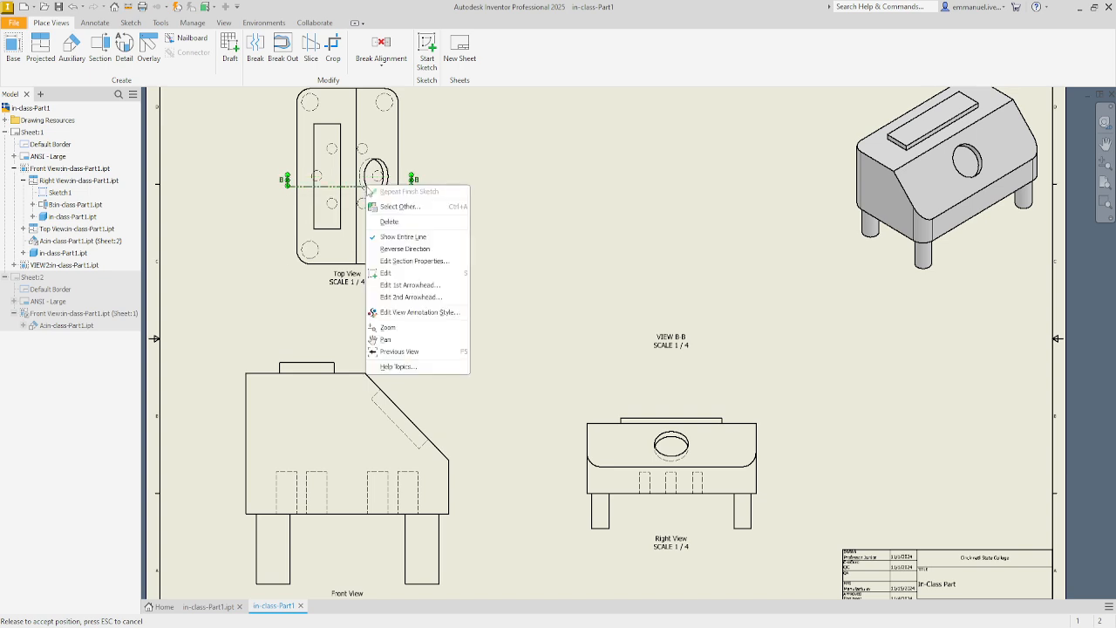
{"action": "left_click", "coordinate": [412, 275]}
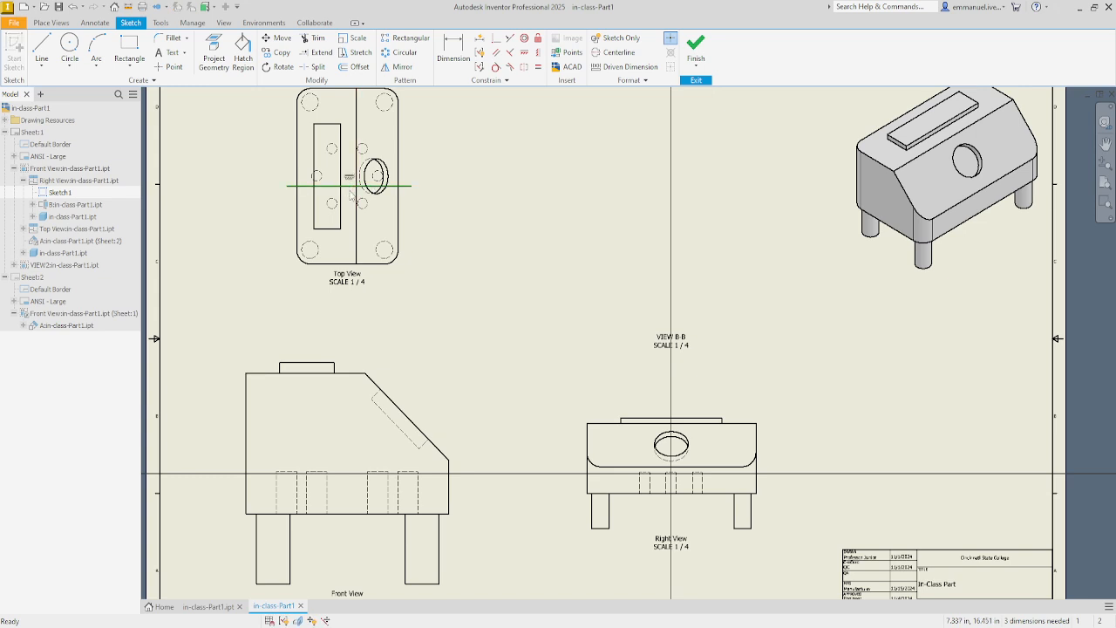
{"action": "left_click_drag", "start_coordinate": [694, 461], "coordinate": [671, 452]}
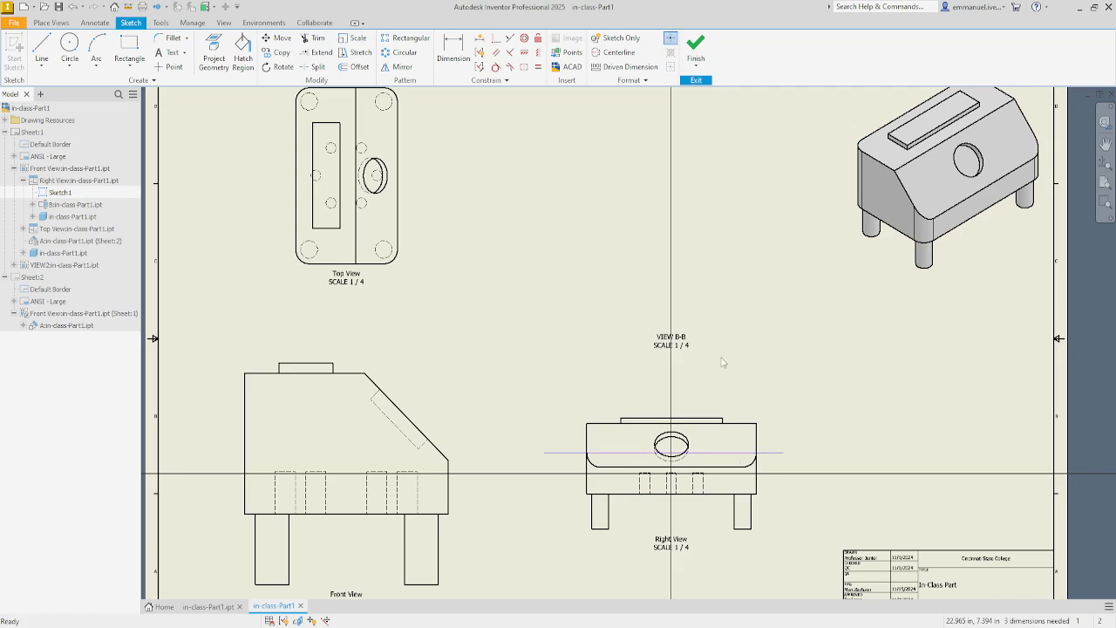
{"action": "left_click", "coordinate": [696, 50]}
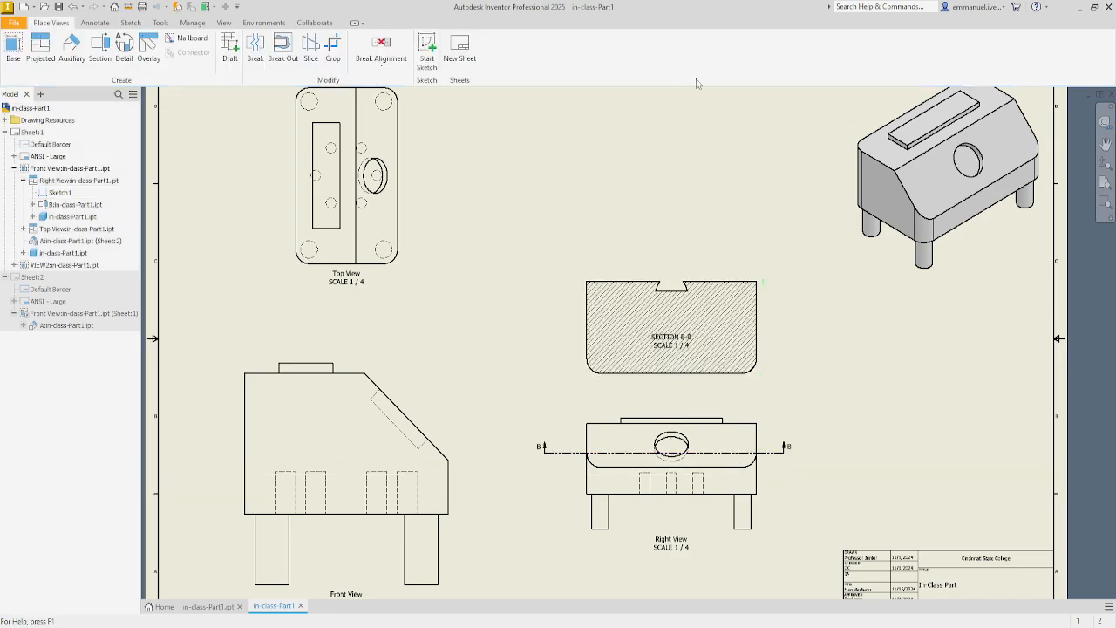
Step: Reopen section line B's sketch, put its left end on the right view's vertical centerline above the part, and delete the horizontal constraint
{"action": "scroll", "coordinate": [713, 518], "scroll_direction": "down", "scroll_amount": 2}
{"action": "scroll", "coordinate": [713, 517], "scroll_direction": "up", "scroll_amount": 1}
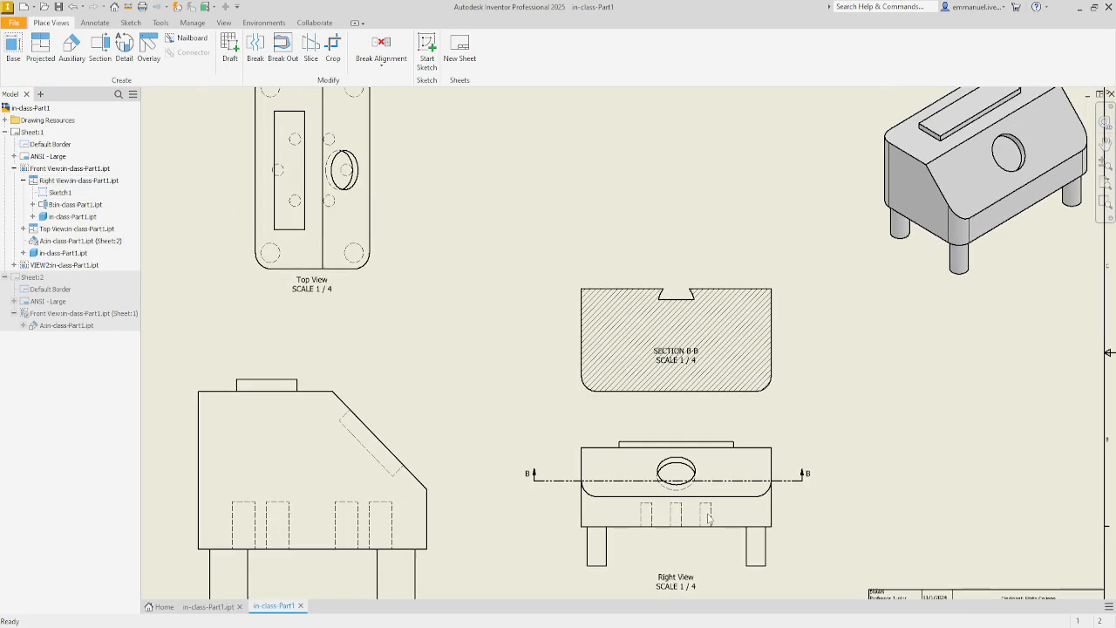
{"action": "scroll", "coordinate": [623, 501], "scroll_direction": "up", "scroll_amount": 1}
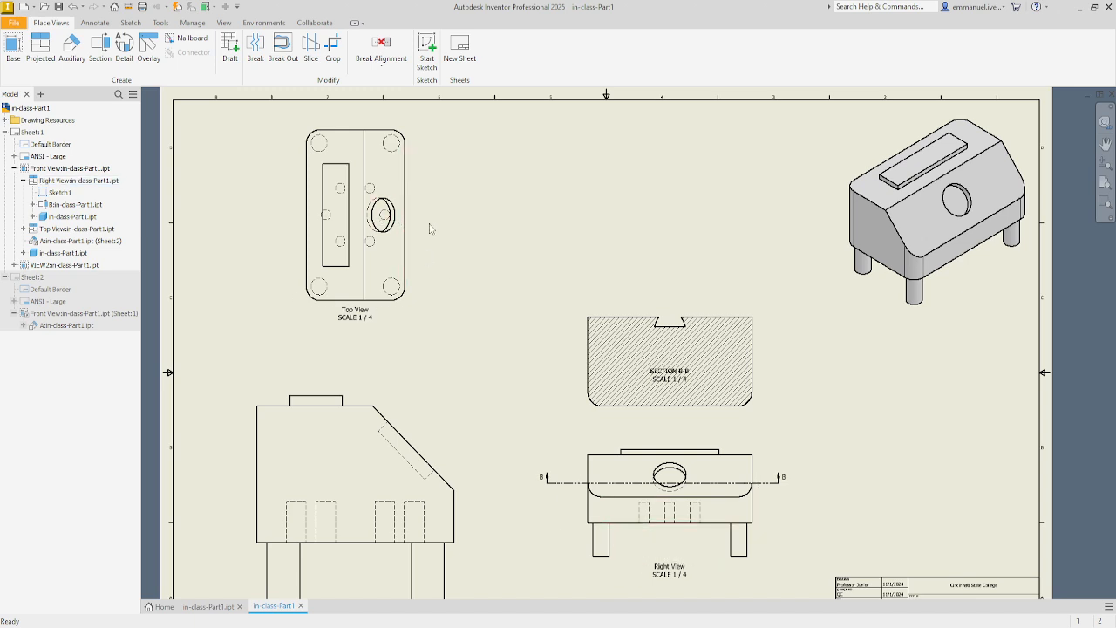
{"action": "left_click_drag", "start_coordinate": [636, 483], "coordinate": [636, 488]}
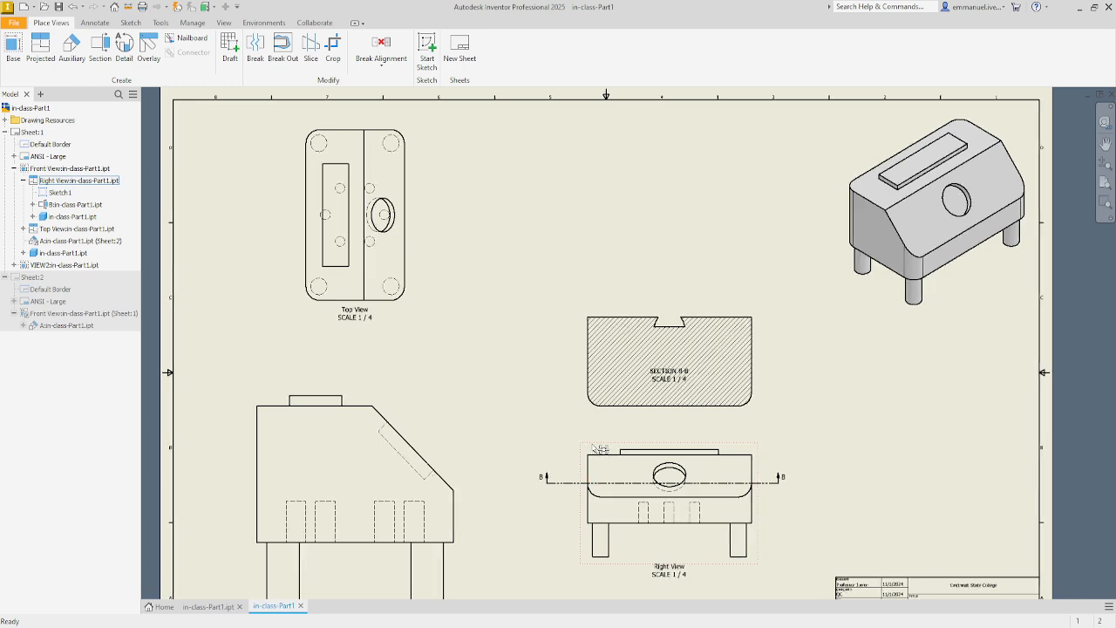
{"action": "scroll", "coordinate": [599, 449], "scroll_direction": "up", "scroll_amount": 1}
{"action": "scroll", "coordinate": [595, 449], "scroll_direction": "up", "scroll_amount": 2}
{"action": "scroll", "coordinate": [596, 449], "scroll_direction": "down", "scroll_amount": 2}
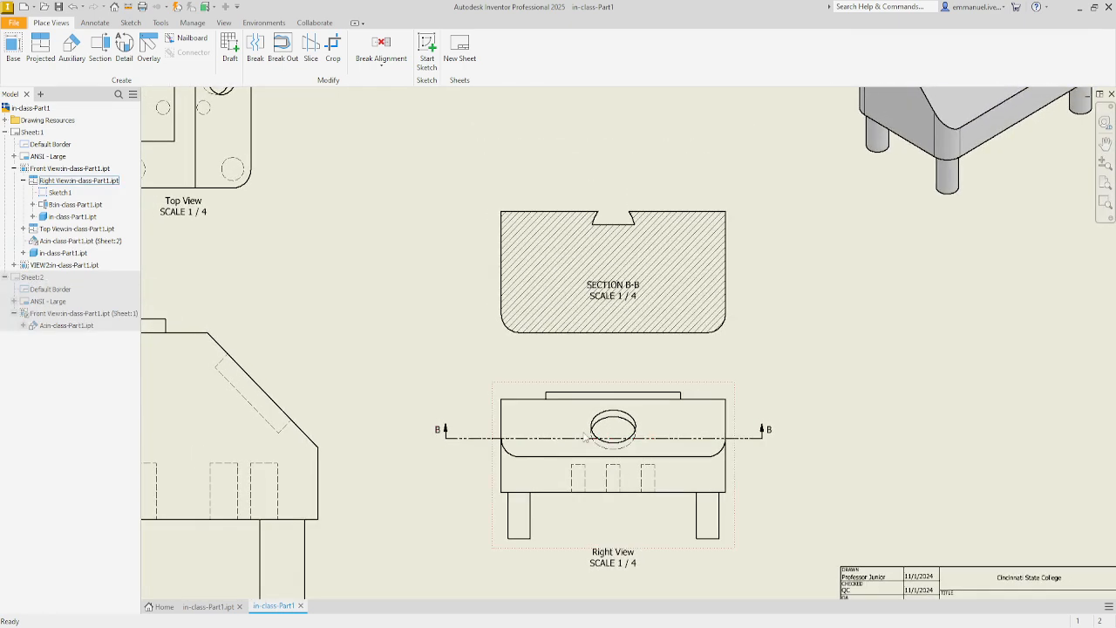
{"action": "scroll", "coordinate": [491, 434], "scroll_direction": "up", "scroll_amount": 1}
{"action": "left_click_drag", "start_coordinate": [491, 433], "coordinate": [468, 448]}
{"action": "right_click", "coordinate": [468, 448]}
{"action": "left_click", "coordinate": [505, 517]}
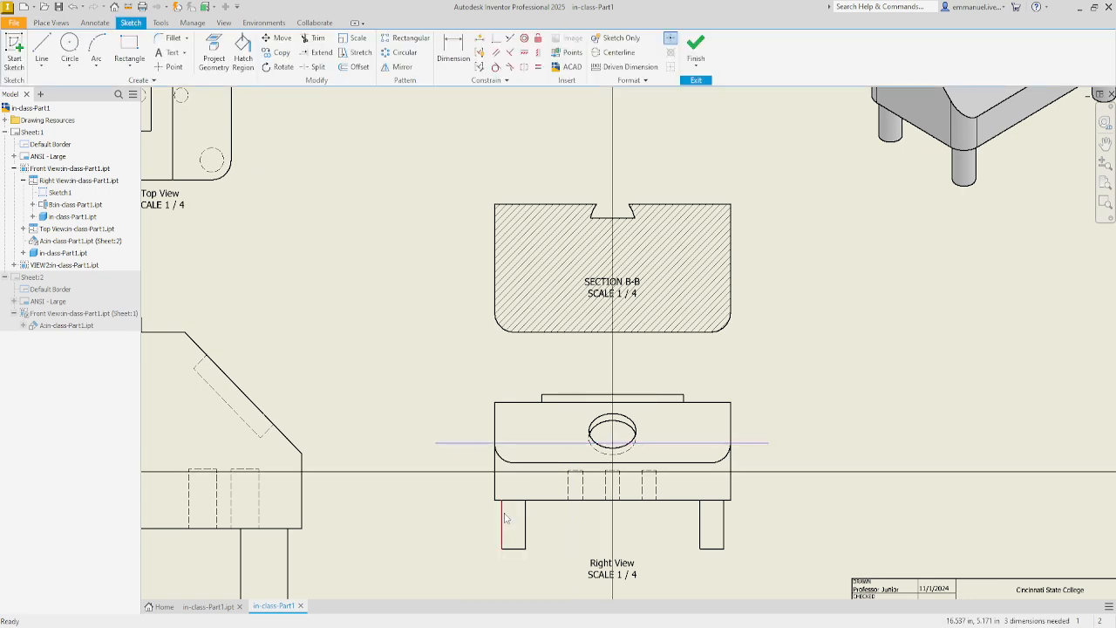
{"action": "left_click_drag", "start_coordinate": [436, 447], "coordinate": [613, 380]}
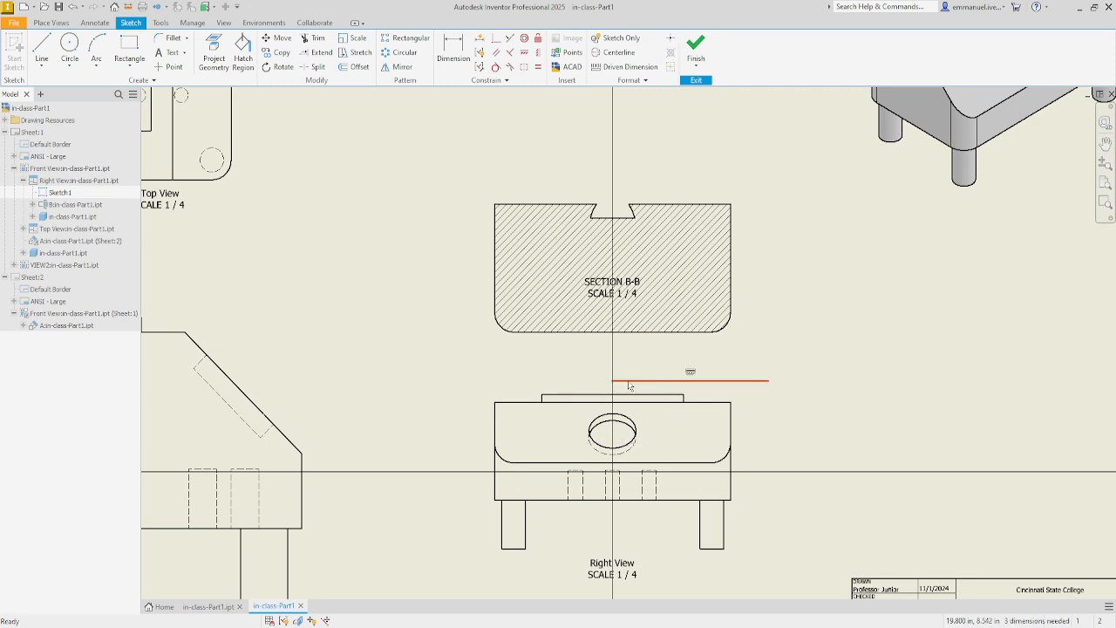
{"action": "right_click", "coordinate": [691, 374]}
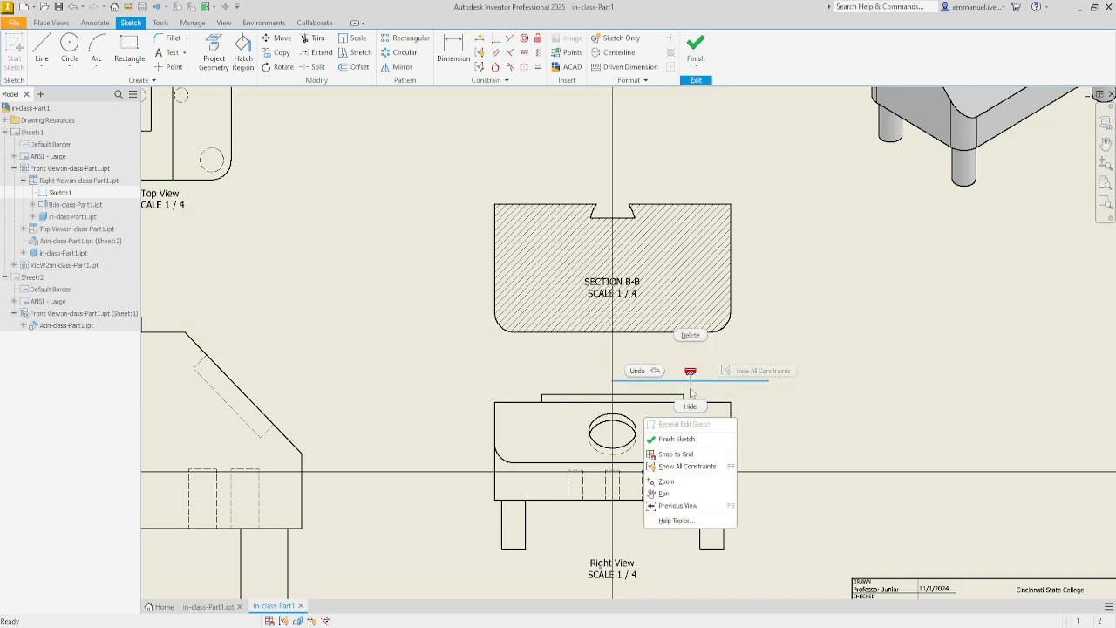
{"action": "left_click", "coordinate": [689, 338]}
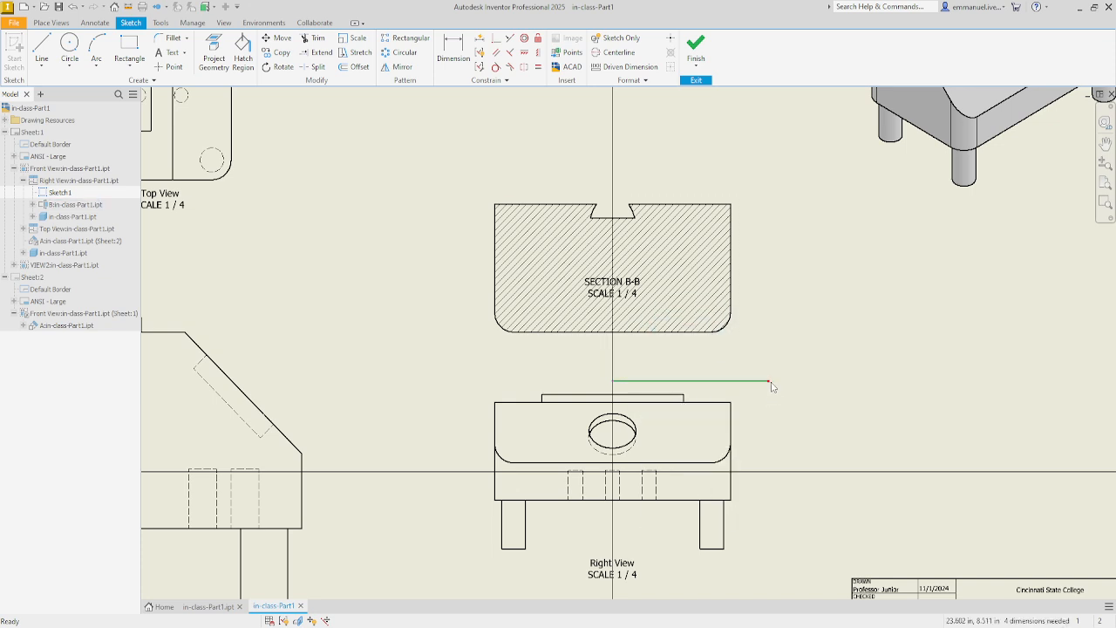
Step: Put the section line's other end below the right view so it runs vertically through the center, and finish the sketch
{"action": "left_click_drag", "start_coordinate": [768, 381], "coordinate": [613, 559]}
{"action": "scroll", "coordinate": [636, 579], "scroll_direction": "down", "scroll_amount": 1}
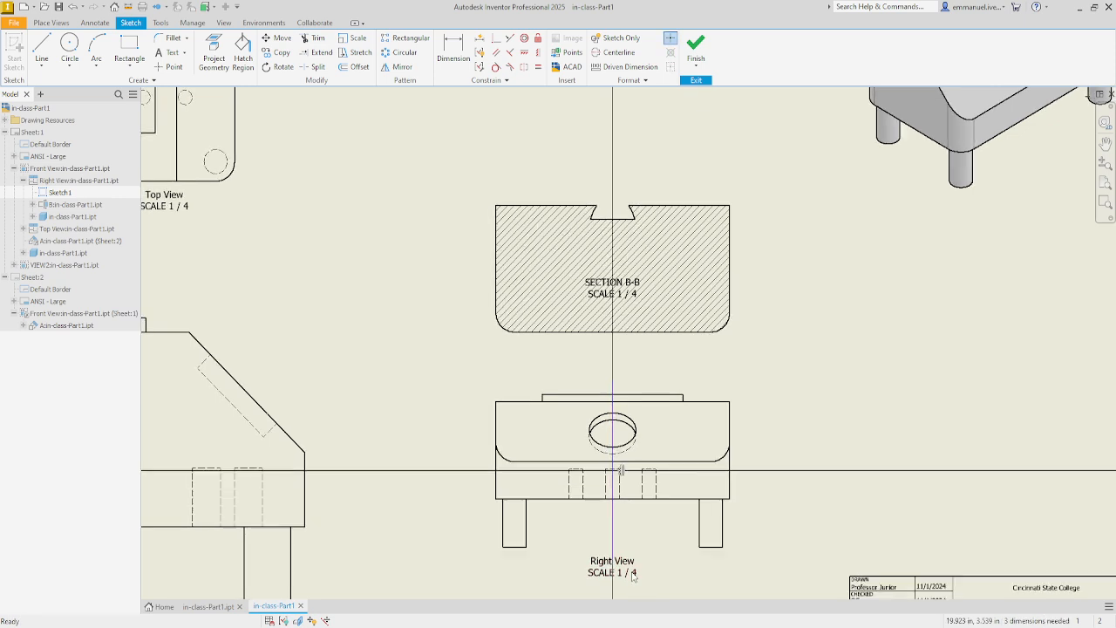
{"action": "scroll", "coordinate": [630, 545], "scroll_direction": "up", "scroll_amount": 2}
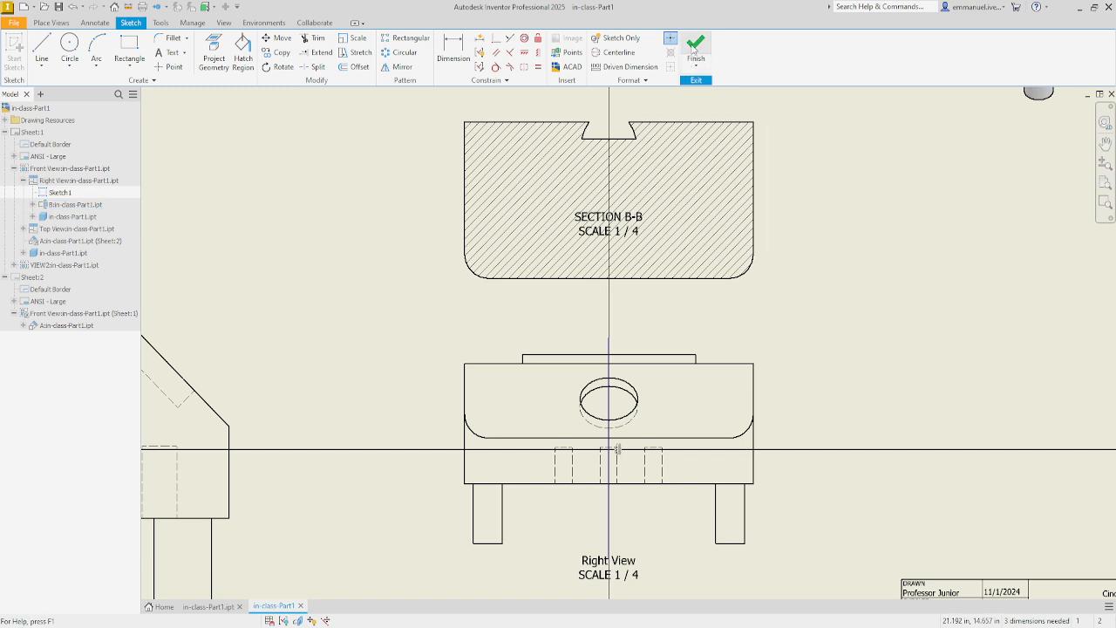
{"action": "left_click", "coordinate": [694, 47]}
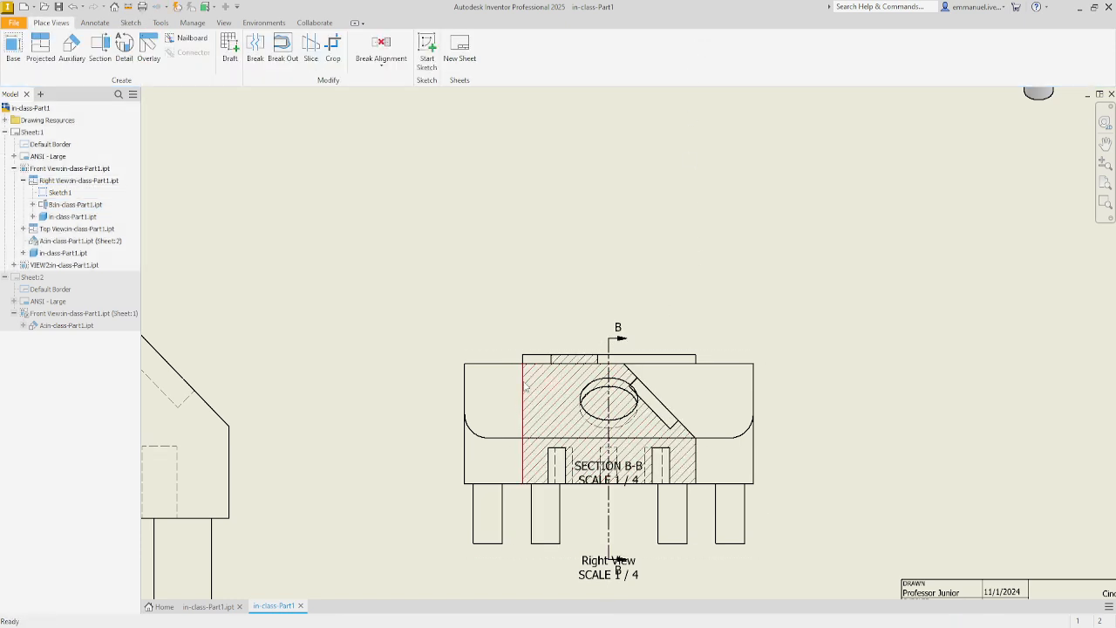
Step: Place section view B-B in the free space to the right of the right view
{"action": "left_click", "coordinate": [873, 300]}
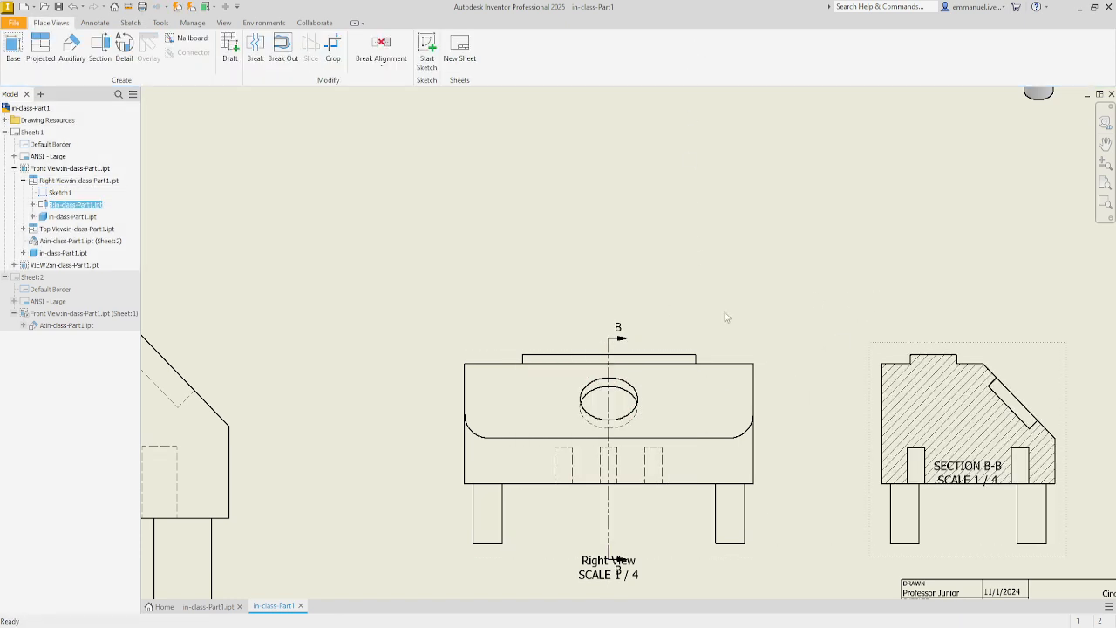
{"action": "middle_click_drag", "start_coordinate": [711, 450], "coordinate": [707, 365]}
{"action": "scroll", "coordinate": [710, 398], "scroll_direction": "up", "scroll_amount": 1}
{"action": "scroll", "coordinate": [710, 398], "scroll_direction": "down", "scroll_amount": 1}
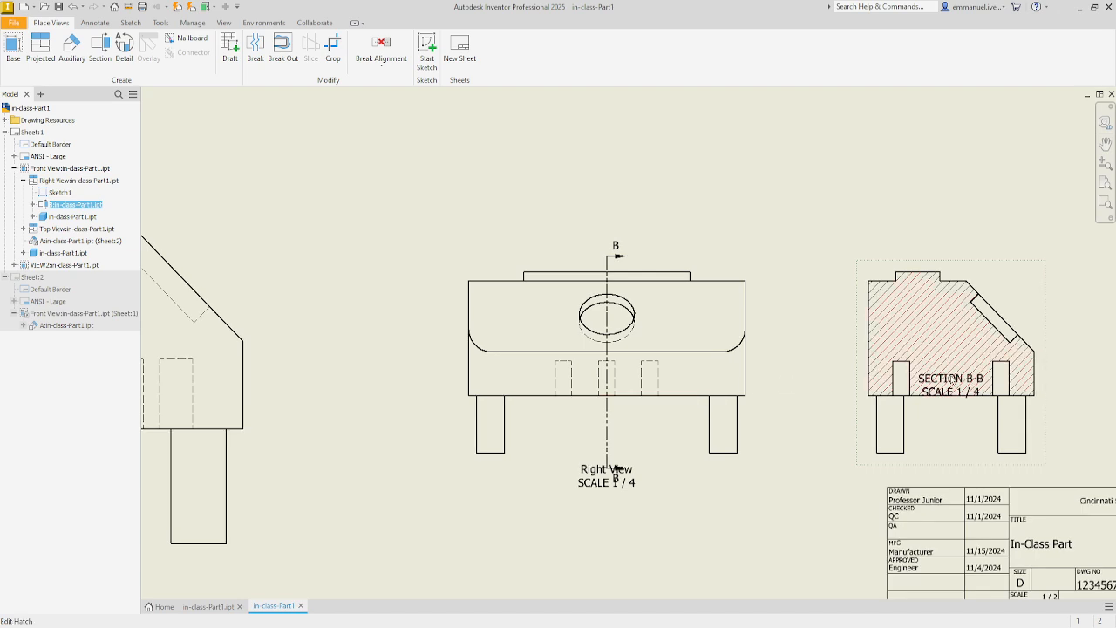
Step: Move the Right View label below section line B's lower arrow and the Section B-B label below its view
{"action": "mouse_move", "coordinate": [710, 418]}
{"action": "middle_mouse_down"}
{"action": "mouse_move", "coordinate": [707, 327]}
{"action": "mouse_move", "coordinate": [707, 370]}
{"action": "middle_mouse_up"}
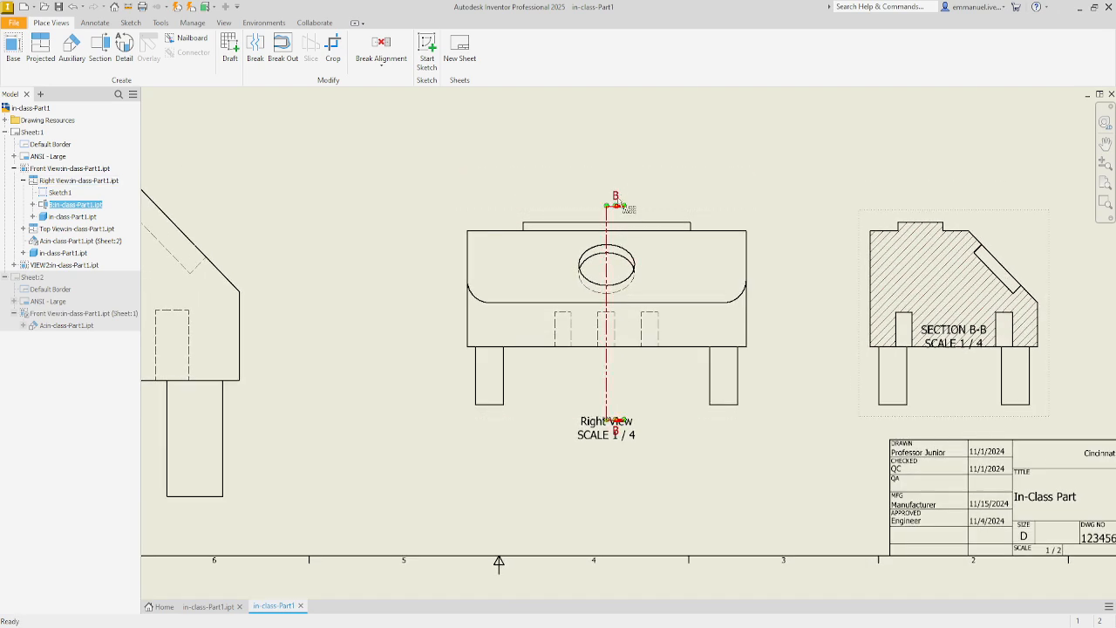
{"action": "left_click_drag", "start_coordinate": [593, 425], "coordinate": [601, 478]}
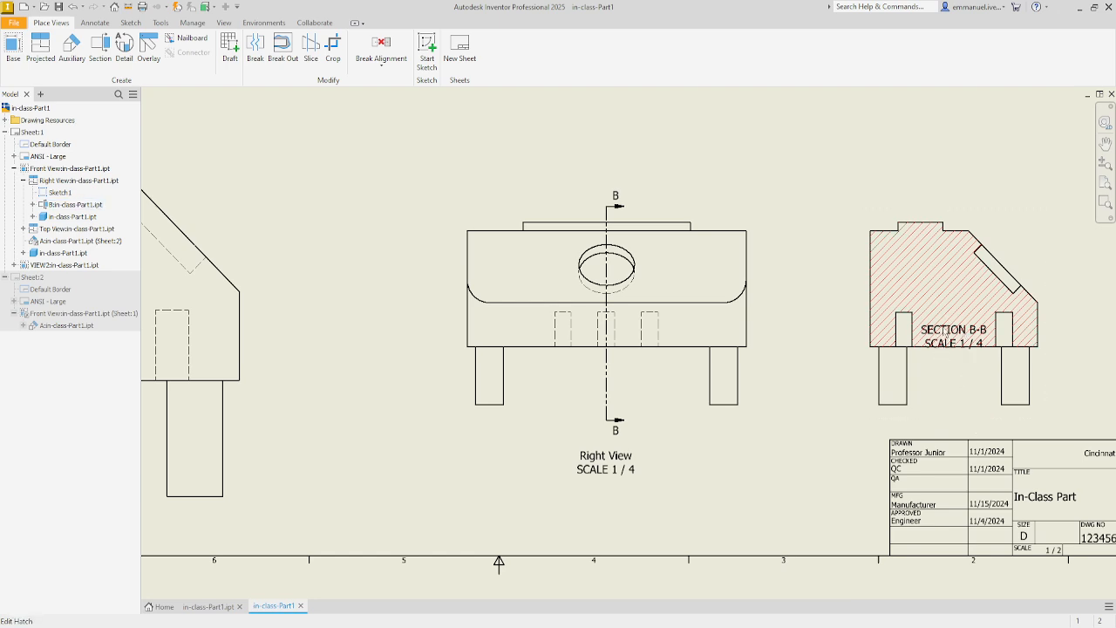
{"action": "left_click_drag", "start_coordinate": [917, 235], "coordinate": [892, 181]}
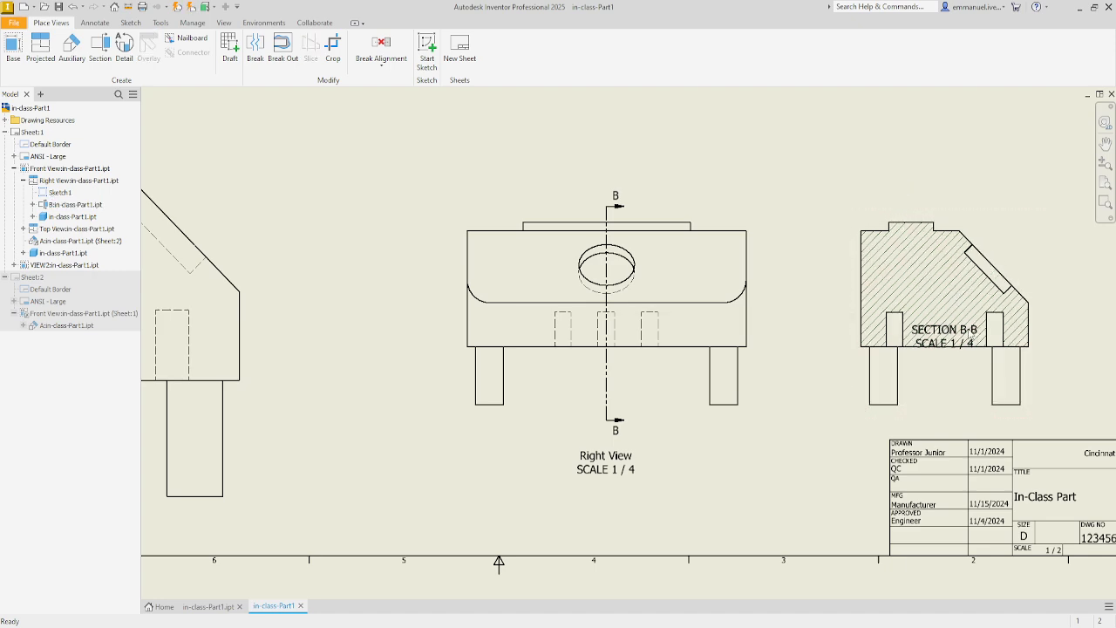
{"action": "scroll", "coordinate": [974, 335], "scroll_direction": "up", "scroll_amount": 4}
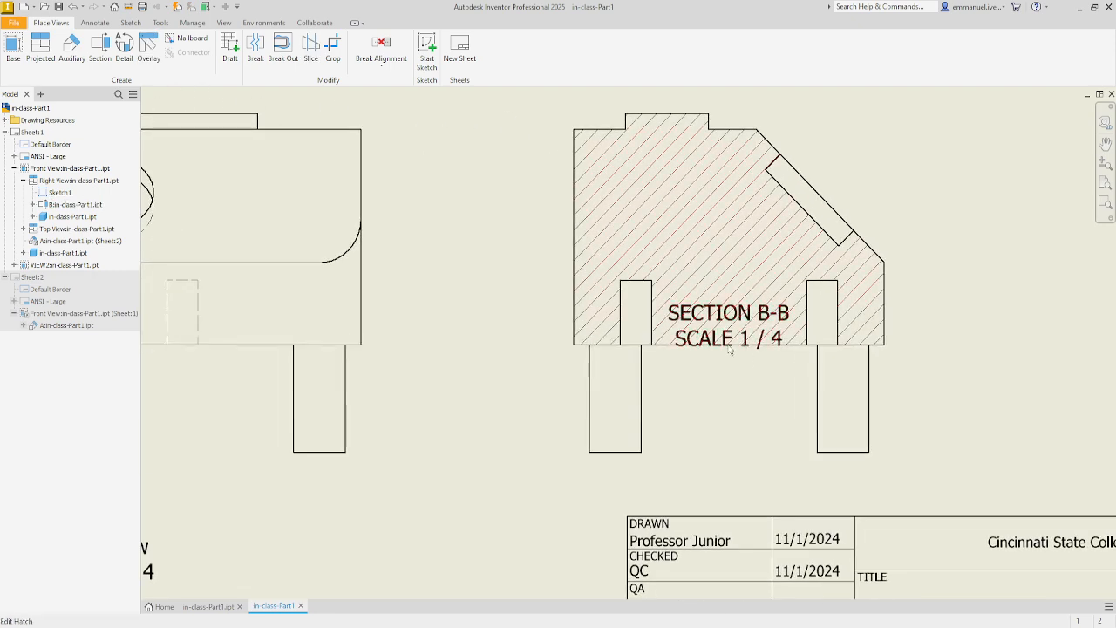
{"action": "left_click_drag", "start_coordinate": [739, 346], "coordinate": [752, 510]}
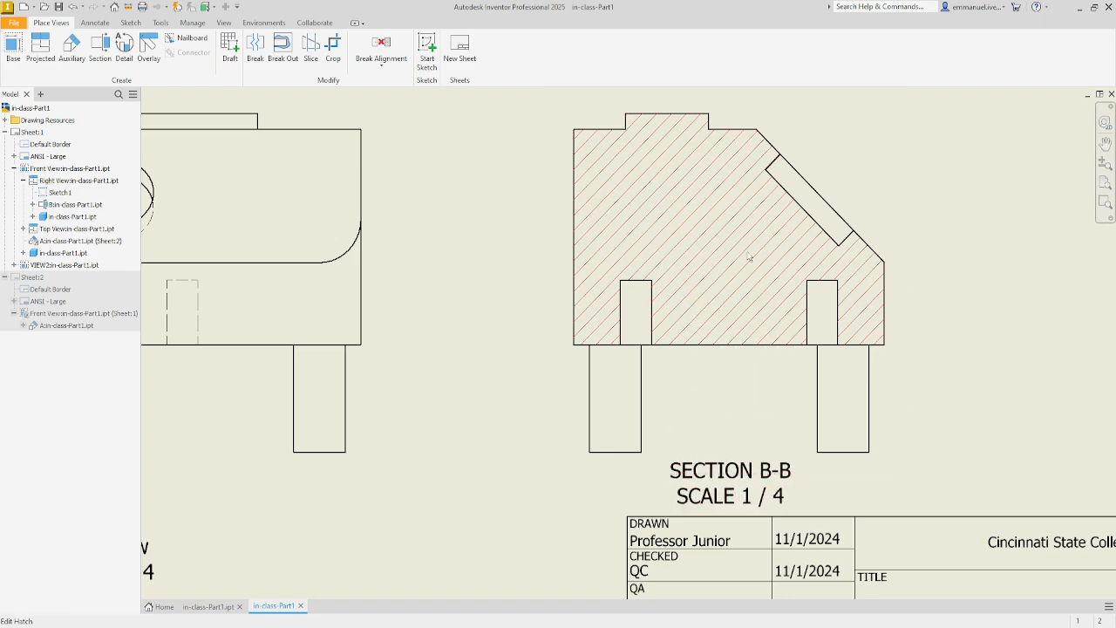
{"action": "scroll", "coordinate": [689, 419], "scroll_direction": "down", "scroll_amount": 3}
{"action": "scroll", "coordinate": [681, 437], "scroll_direction": "up", "scroll_amount": 1}
{"action": "middle_click_drag", "start_coordinate": [749, 426], "coordinate": [568, 436]}
{"action": "left_click_drag", "start_coordinate": [747, 439], "coordinate": [747, 441]}
{"action": "middle_click_drag", "start_coordinate": [414, 459], "coordinate": [483, 459]}
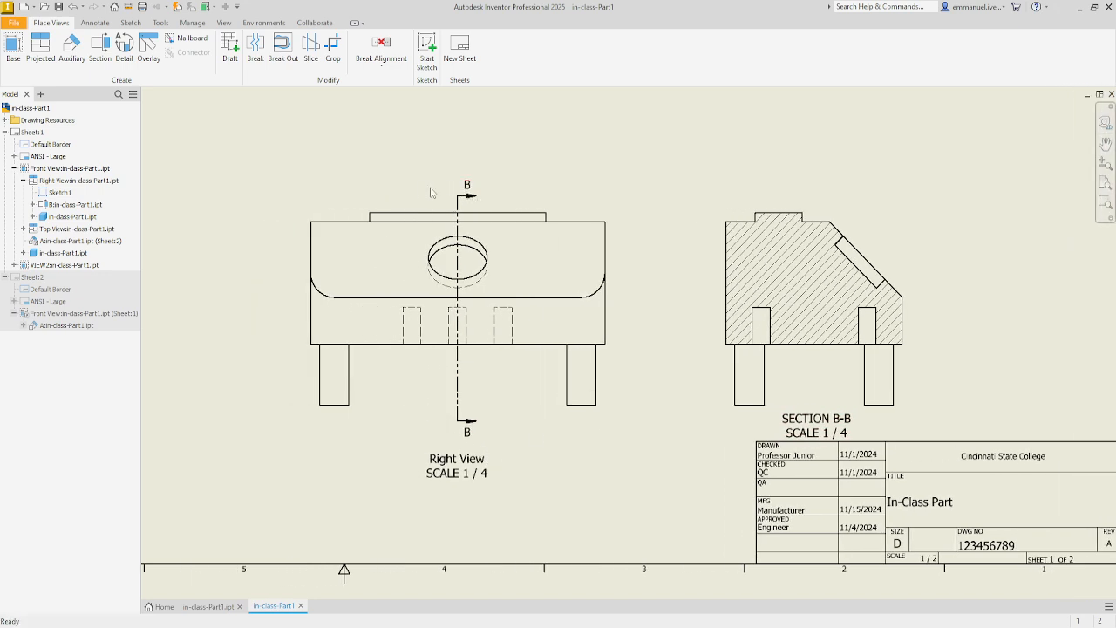
Step: Shift the right view slightly to the left and nudge section view B-B slightly closer to it
{"action": "left_click_drag", "start_coordinate": [458, 196], "coordinate": [460, 199]}
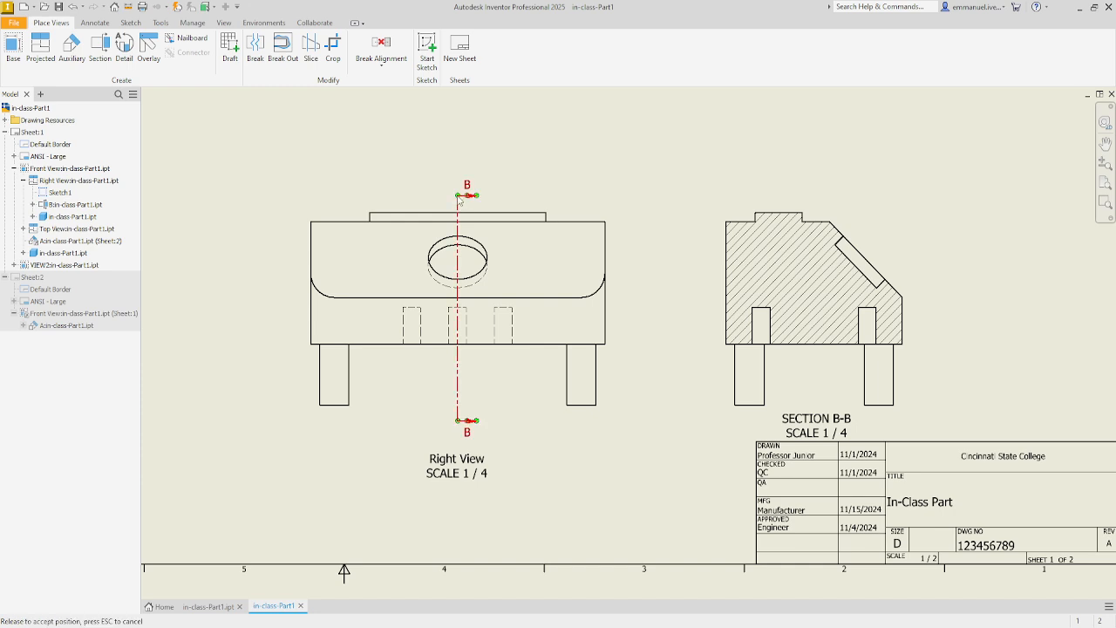
{"action": "left_click_drag", "start_coordinate": [459, 200], "coordinate": [460, 200]}
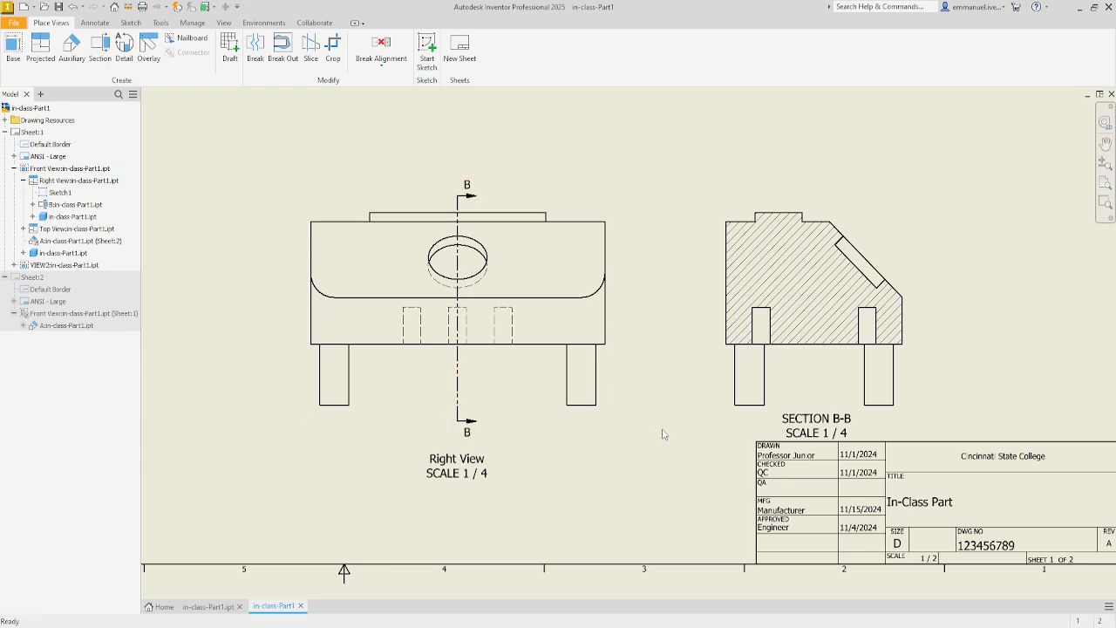
{"action": "scroll", "coordinate": [663, 434], "scroll_direction": "up", "scroll_amount": 2}
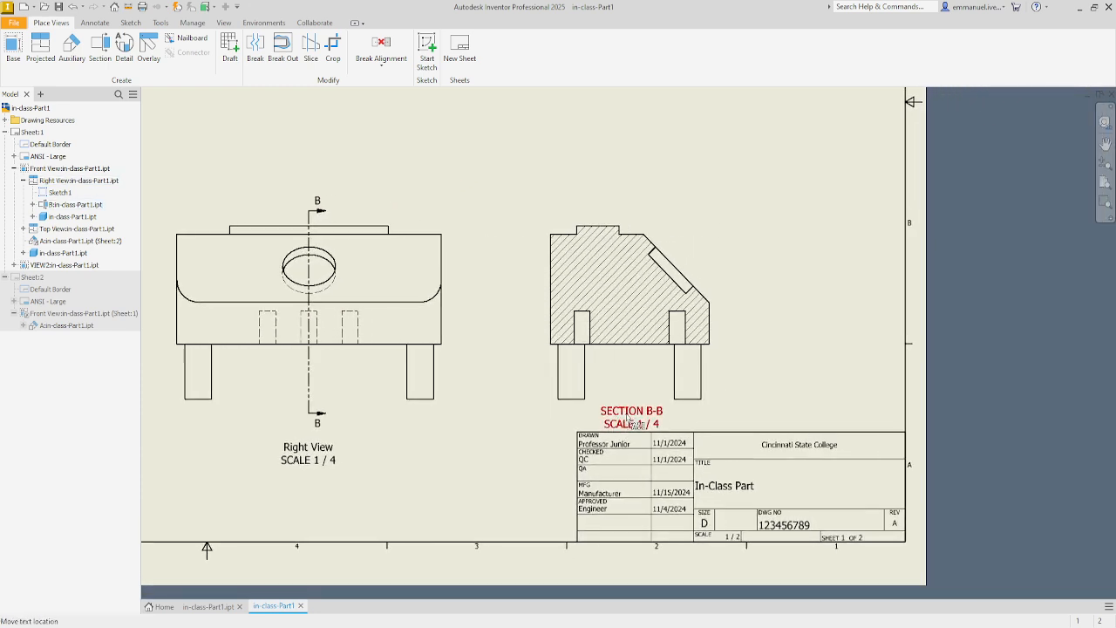
{"action": "scroll", "coordinate": [633, 437], "scroll_direction": "left", "scroll_amount": 3}
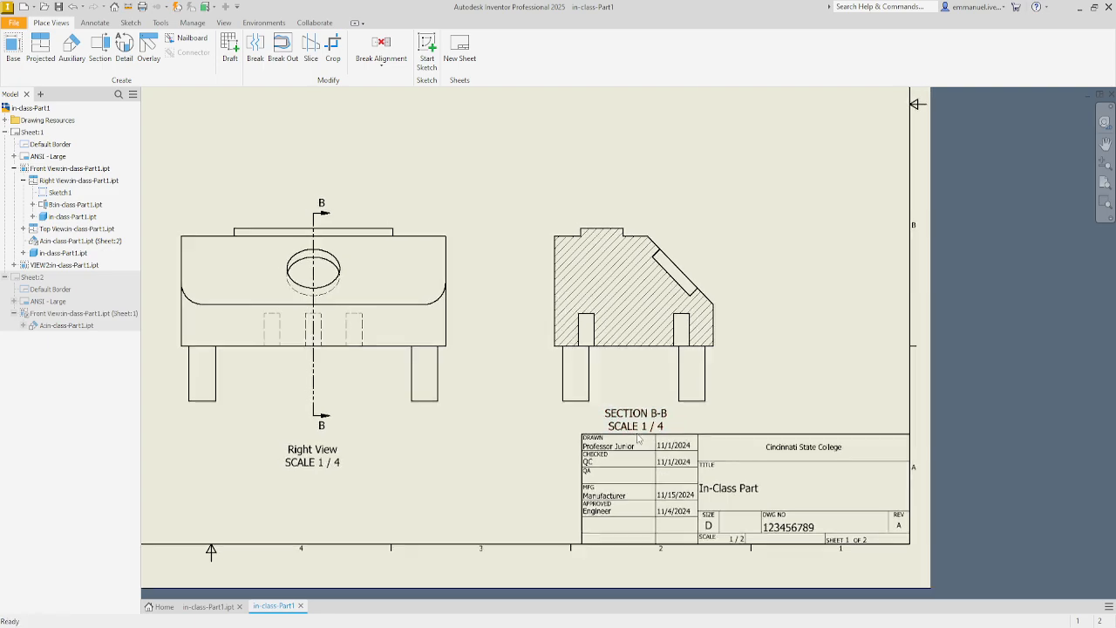
{"action": "scroll", "coordinate": [633, 436], "scroll_direction": "up", "scroll_amount": 2}
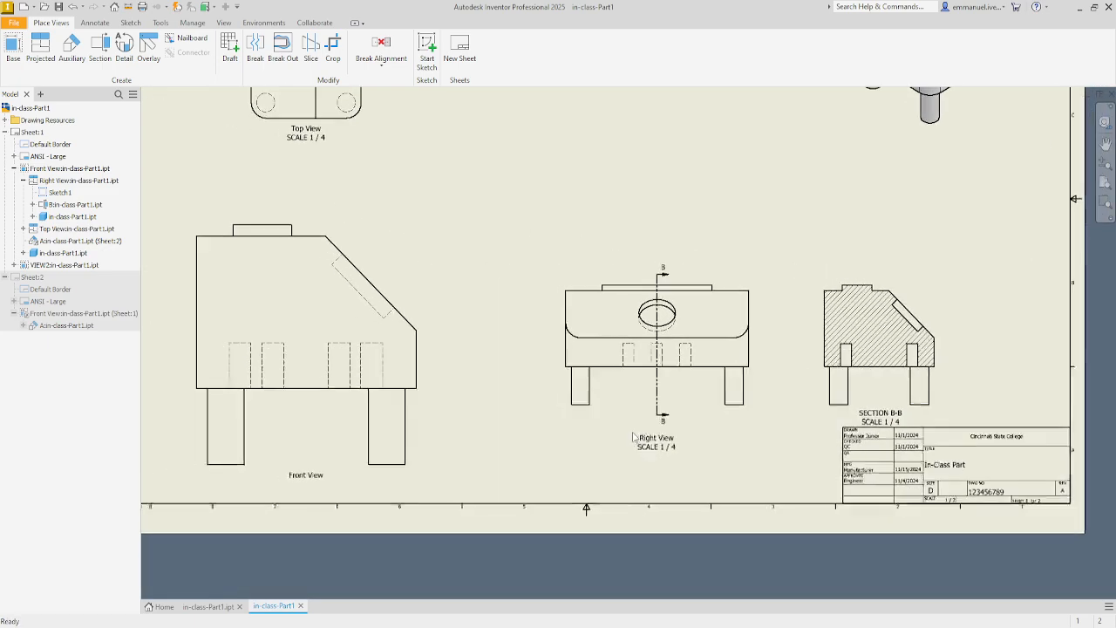
{"action": "scroll", "coordinate": [627, 432], "scroll_direction": "right", "scroll_amount": 1}
{"action": "scroll", "coordinate": [651, 373], "scroll_direction": "down", "scroll_amount": 1}
{"action": "scroll", "coordinate": [651, 373], "scroll_direction": "down", "scroll_amount": 1}
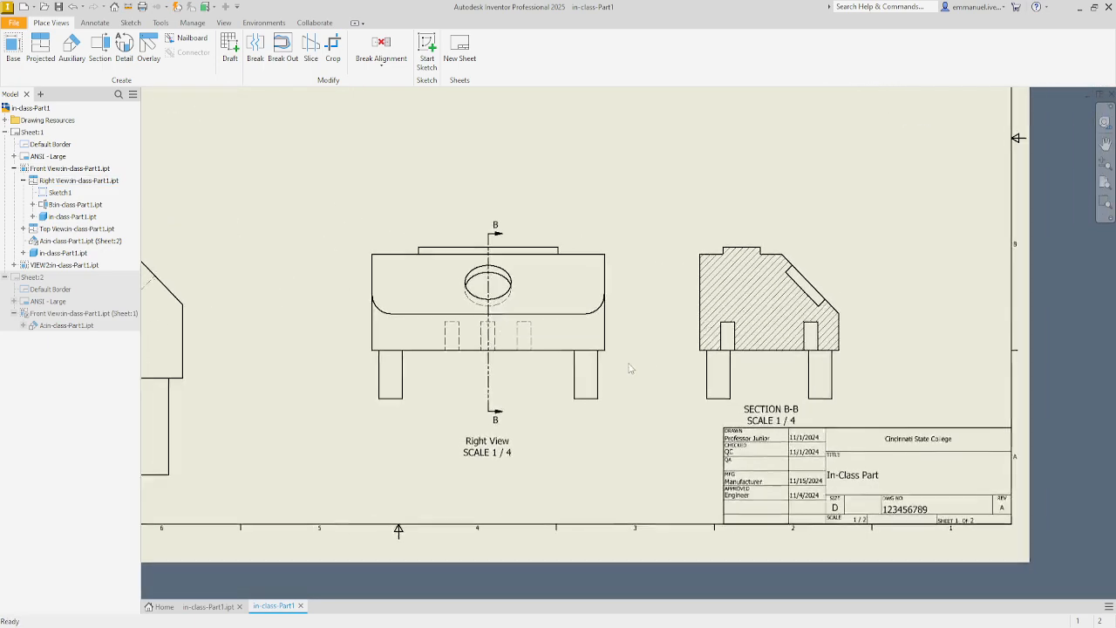
{"action": "mouse_move", "coordinate": [583, 340]}
{"action": "left_mouse_down"}
{"action": "mouse_move", "coordinate": [540, 334]}
{"action": "mouse_move", "coordinate": [566, 339]}
{"action": "left_mouse_up"}
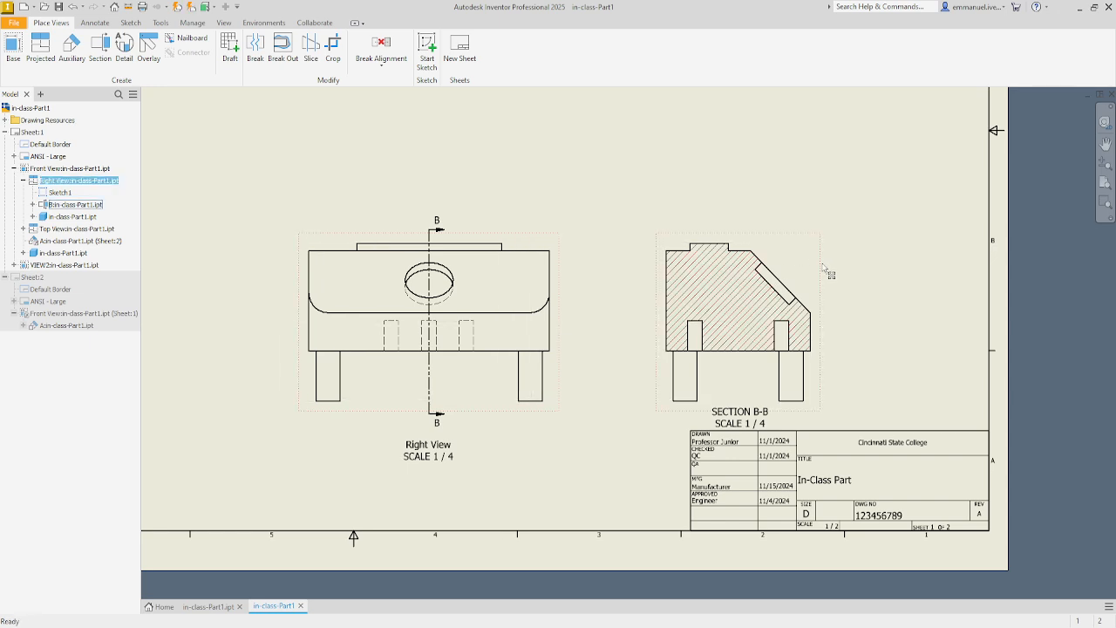
{"action": "left_click_drag", "start_coordinate": [829, 273], "coordinate": [825, 314]}
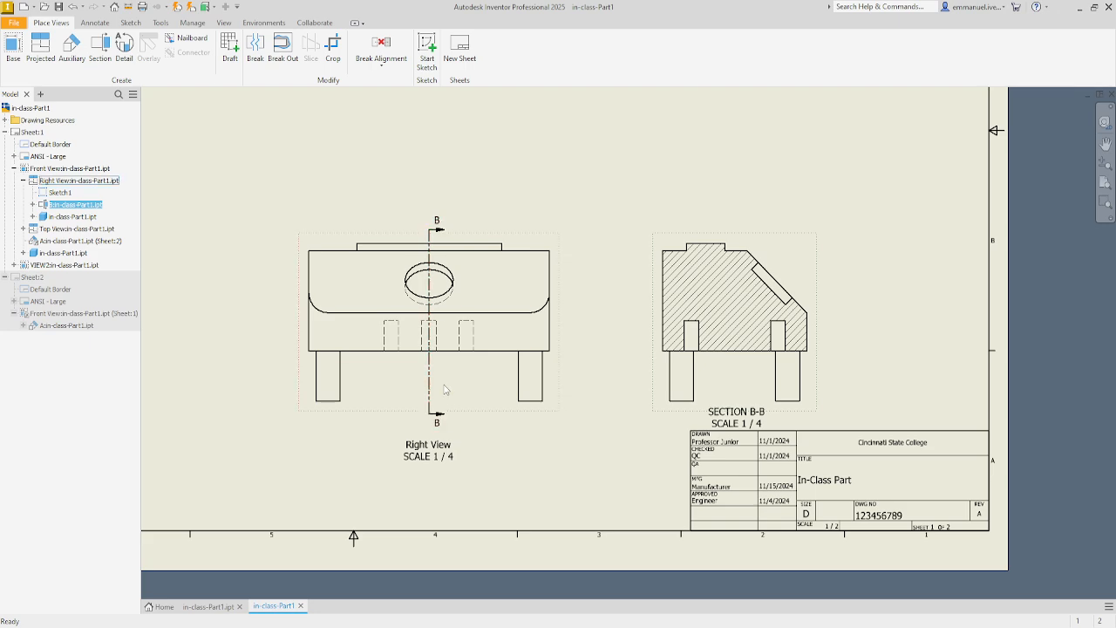
Step: Compare the hidden holes in the front view with the cut features in section view B-B
{"action": "scroll", "coordinate": [441, 419], "scroll_direction": "down", "scroll_amount": 2}
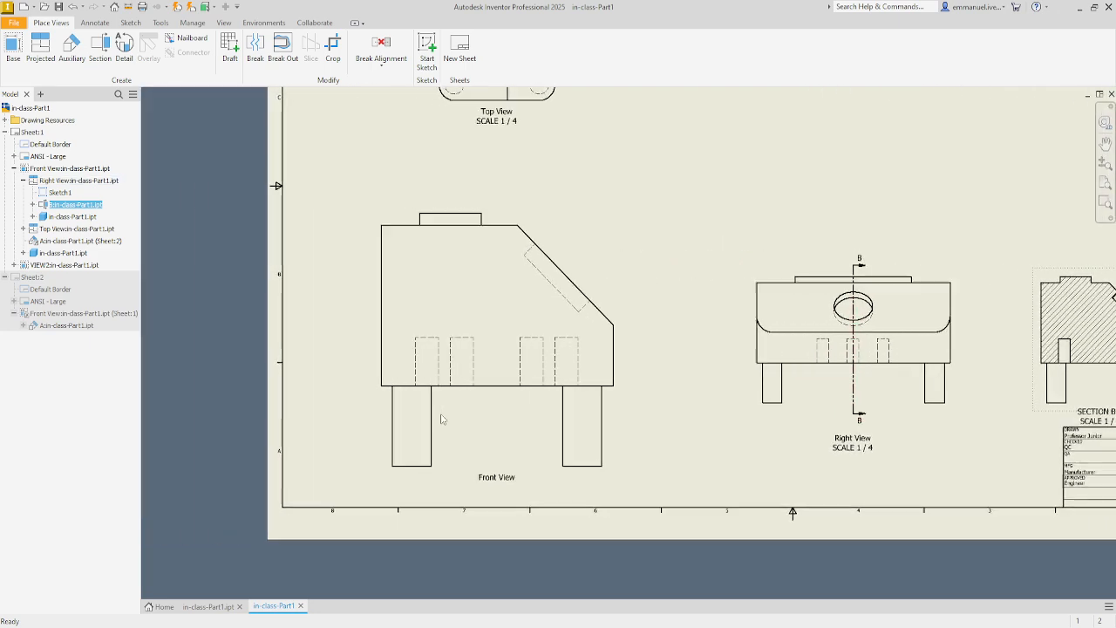
{"action": "scroll", "coordinate": [546, 314], "scroll_direction": "up", "scroll_amount": 2}
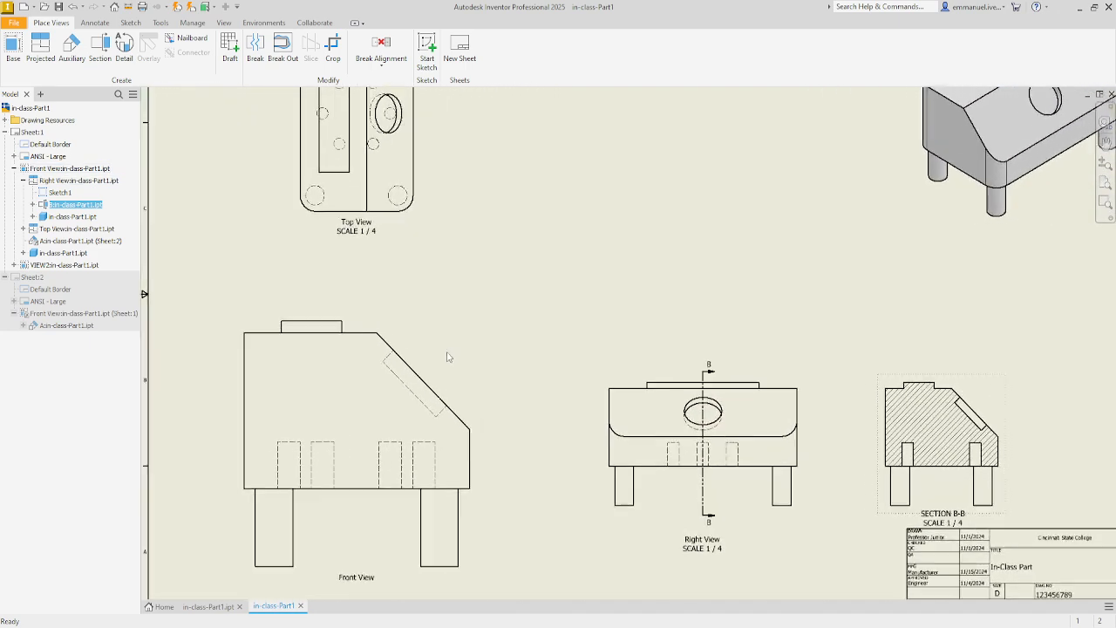
{"action": "scroll", "coordinate": [420, 354], "scroll_direction": "down", "scroll_amount": 3}
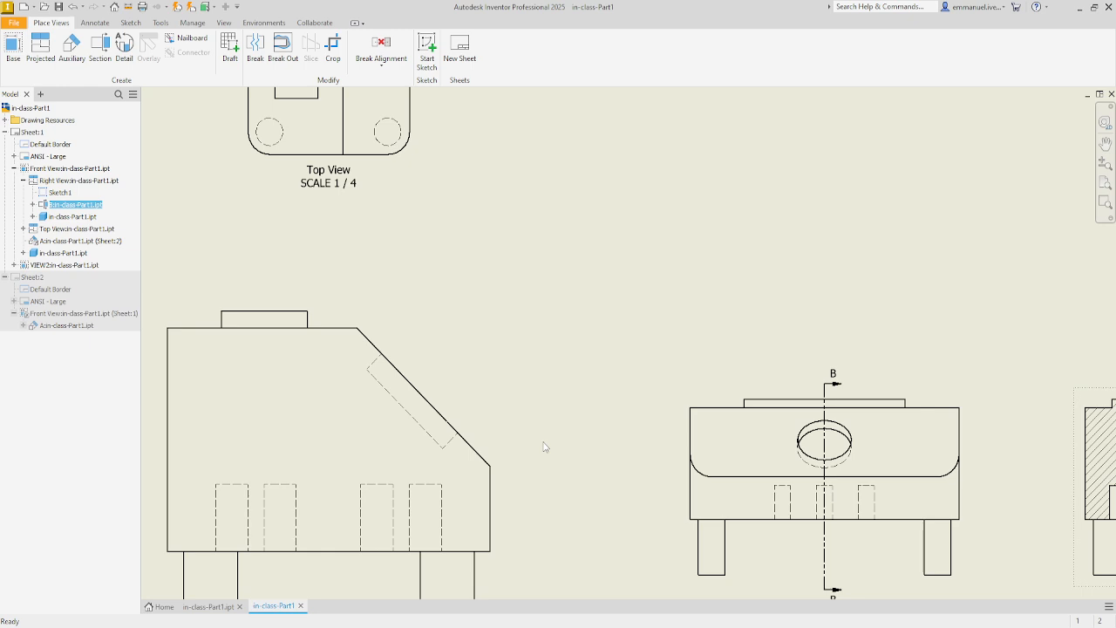
{"action": "scroll", "coordinate": [473, 341], "scroll_direction": "up", "scroll_amount": 1}
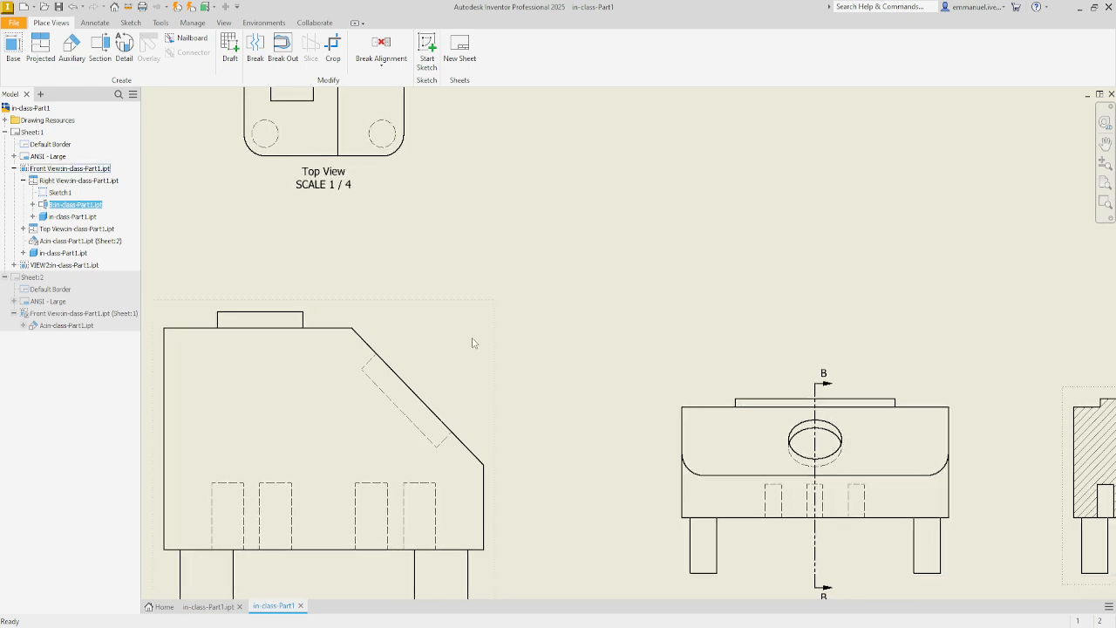
{"action": "scroll", "coordinate": [403, 307], "scroll_direction": "up", "scroll_amount": 2}
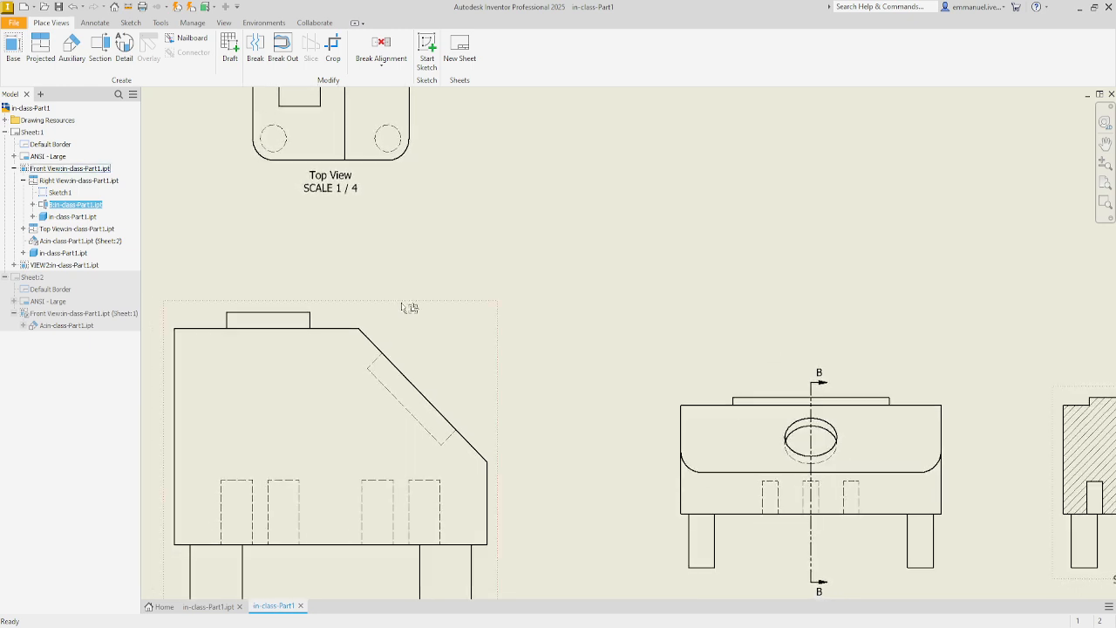
{"action": "scroll", "coordinate": [403, 307], "scroll_direction": "down", "scroll_amount": 2}
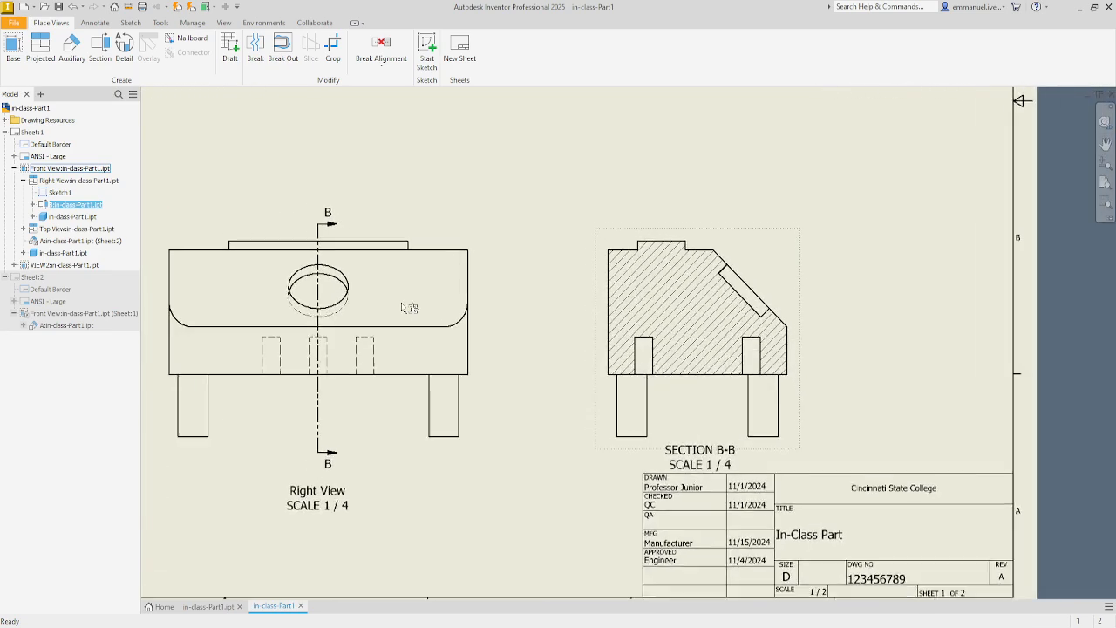
{"action": "scroll", "coordinate": [654, 230], "scroll_direction": "up", "scroll_amount": 1}
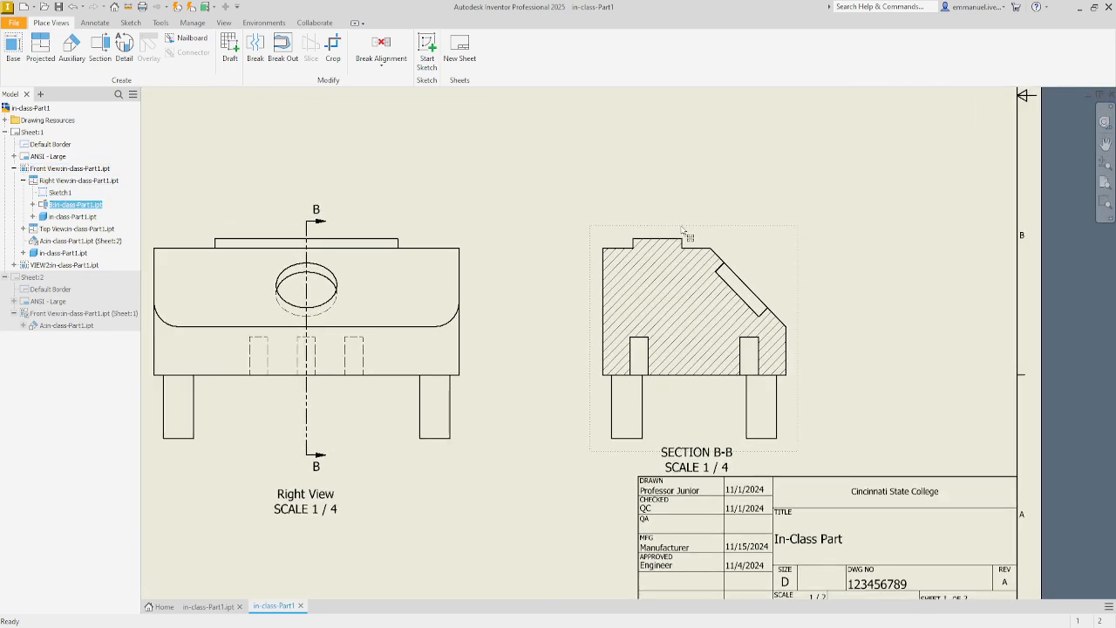
Step: Break the alignment of section view B-B with the right view
{"action": "right_click", "coordinate": [681, 229]}
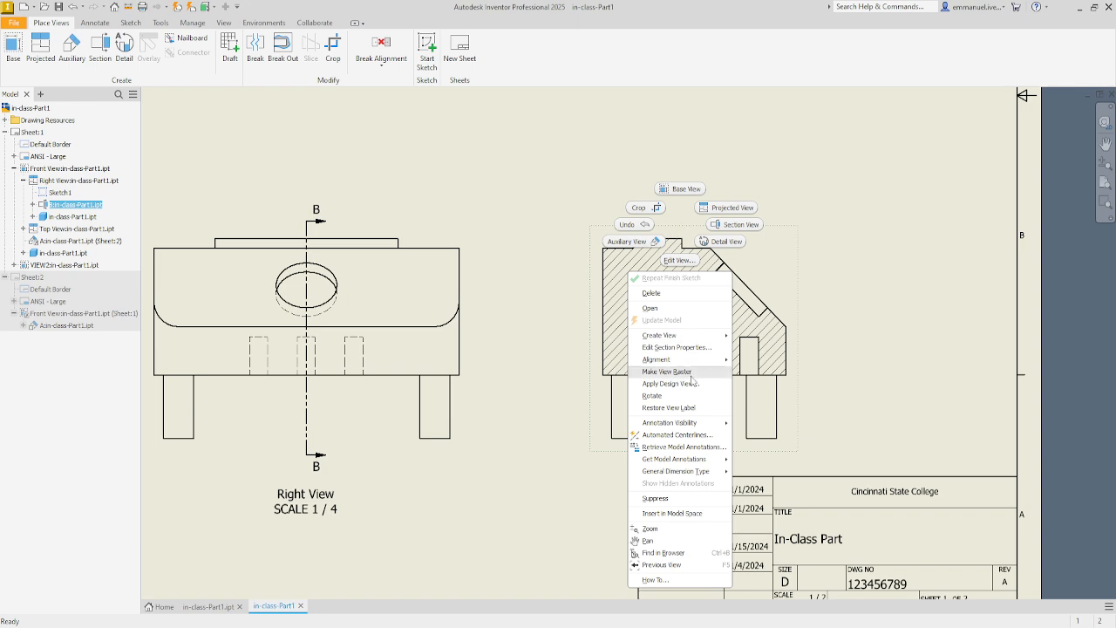
{"action": "mouse_move", "coordinate": [694, 361]}
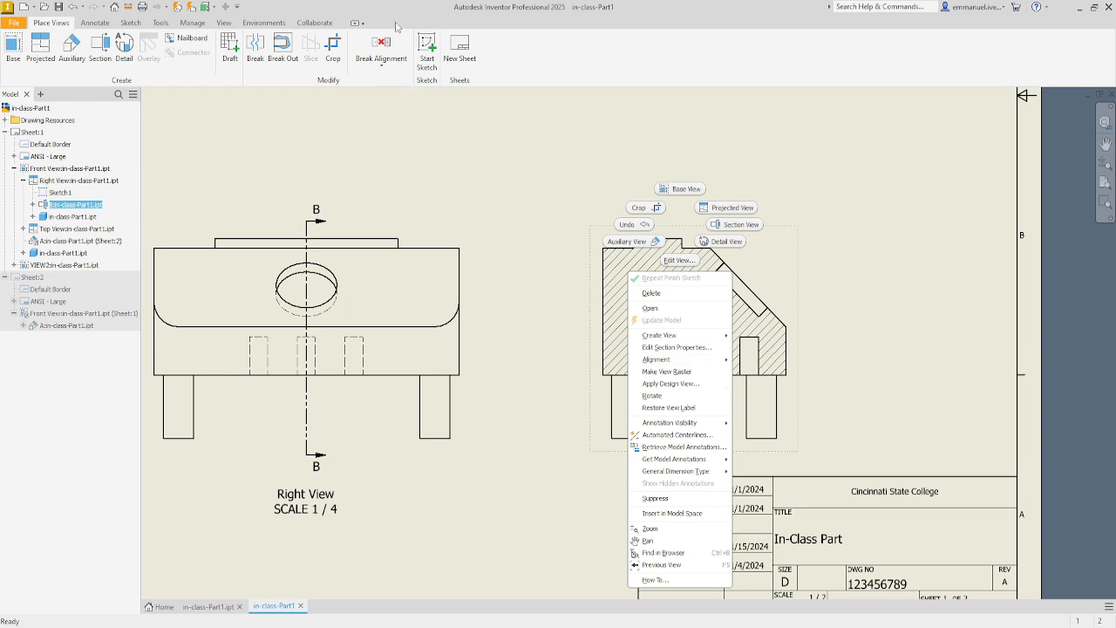
{"action": "left_click", "coordinate": [388, 48]}
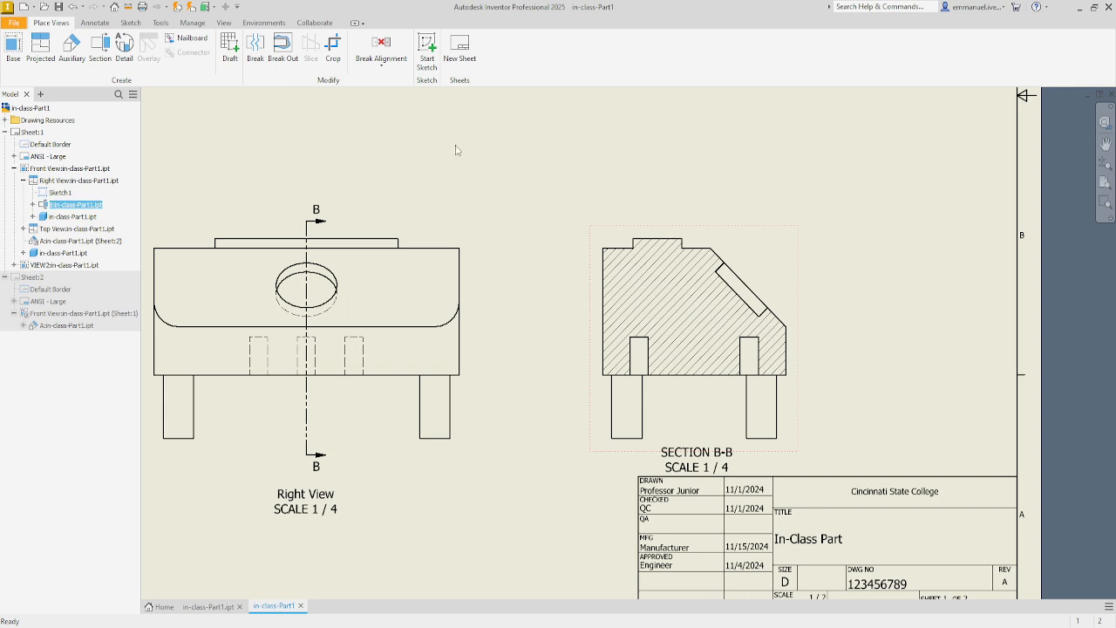
{"action": "left_click", "coordinate": [381, 66]}
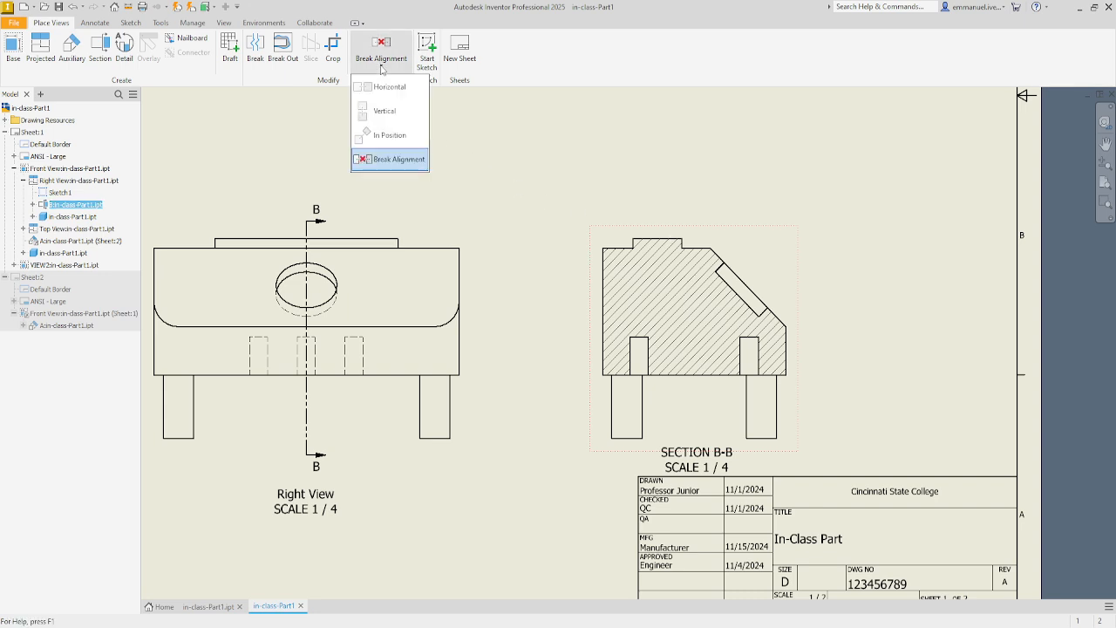
{"action": "left_click", "coordinate": [393, 160]}
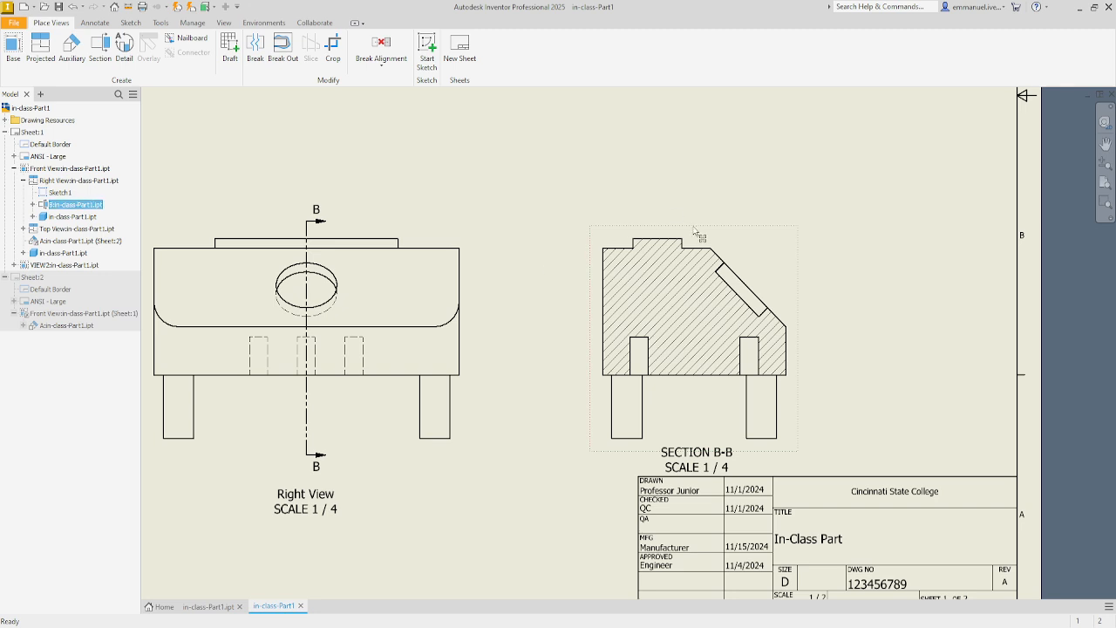
Step: Move section view B-B up between the isometric view and the title block, and shift the right view slightly to the right
{"action": "mouse_move", "coordinate": [645, 329]}
{"action": "left_mouse_down"}
{"action": "mouse_move", "coordinate": [663, 301]}
{"action": "mouse_move", "coordinate": [781, 218]}
{"action": "left_mouse_up"}
{"action": "scroll", "coordinate": [782, 218], "scroll_direction": "up", "scroll_amount": 3}
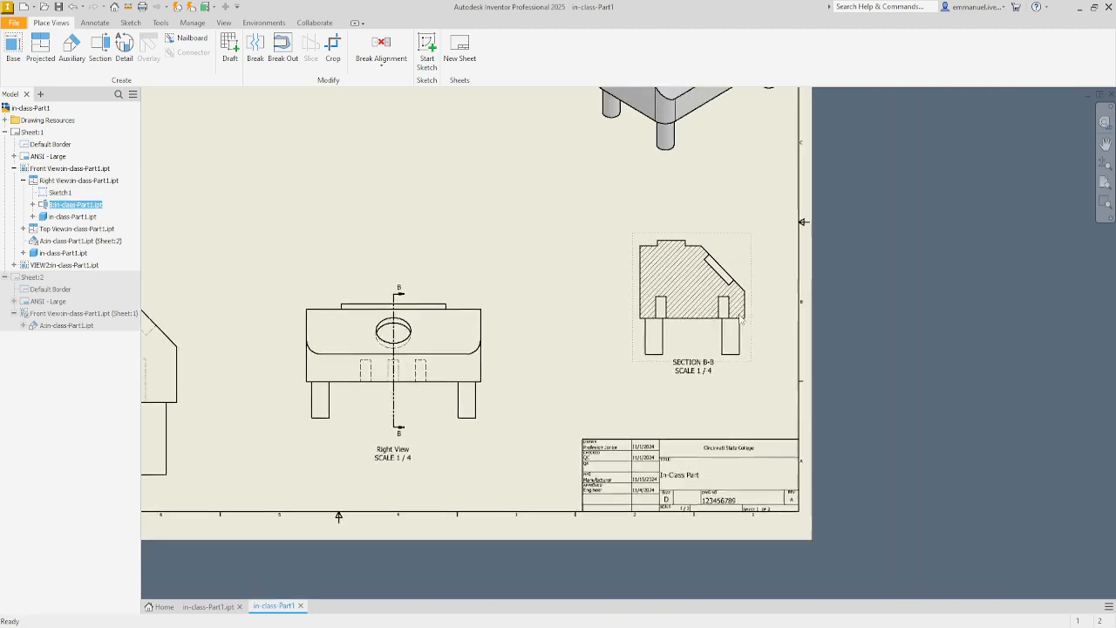
{"action": "left_click_drag", "start_coordinate": [788, 326], "coordinate": [755, 291]}
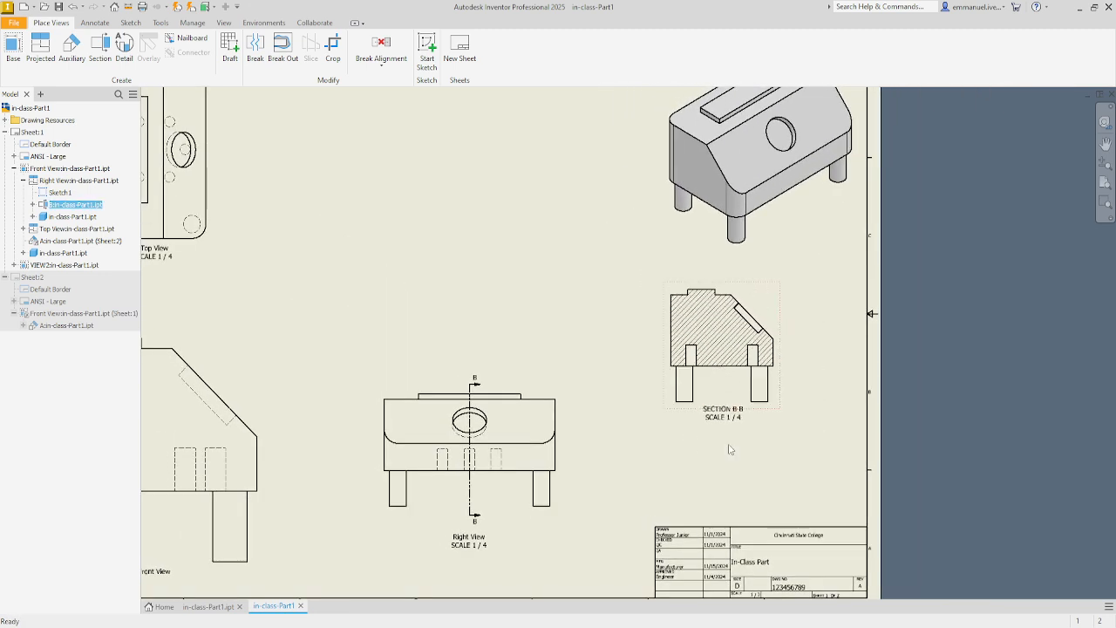
{"action": "left_click", "coordinate": [572, 502]}
{"action": "left_click_drag", "start_coordinate": [571, 478], "coordinate": [588, 478]}
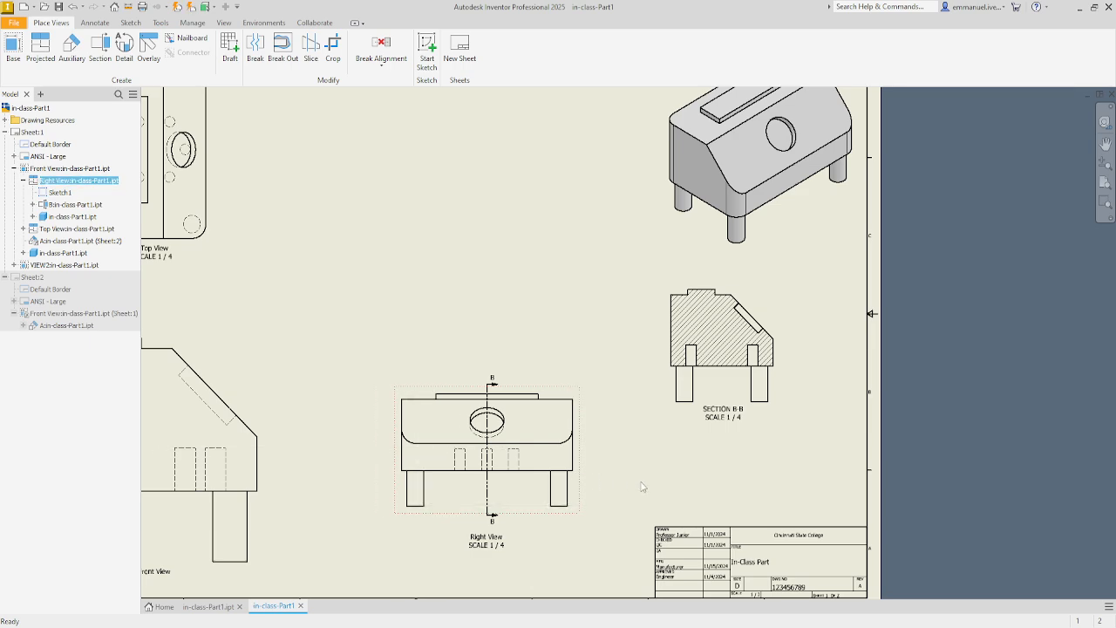
Step: Check the overall arrangement of the views and labels on Sheet:1
{"action": "key", "text": "Home"}
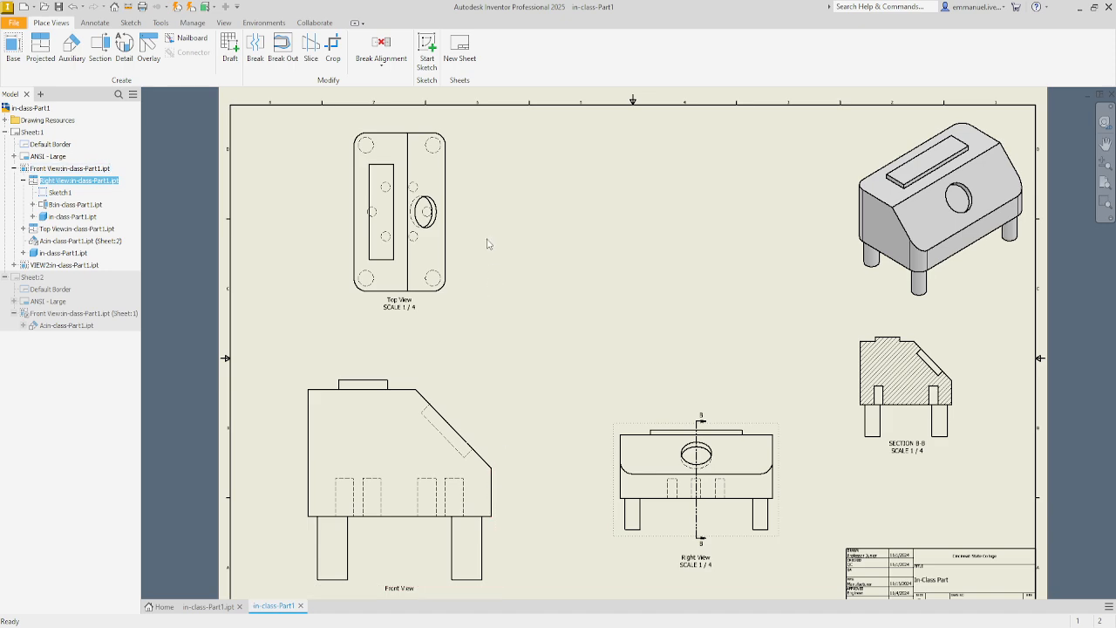
{"action": "scroll", "coordinate": [815, 454], "scroll_direction": "up", "scroll_amount": 4}
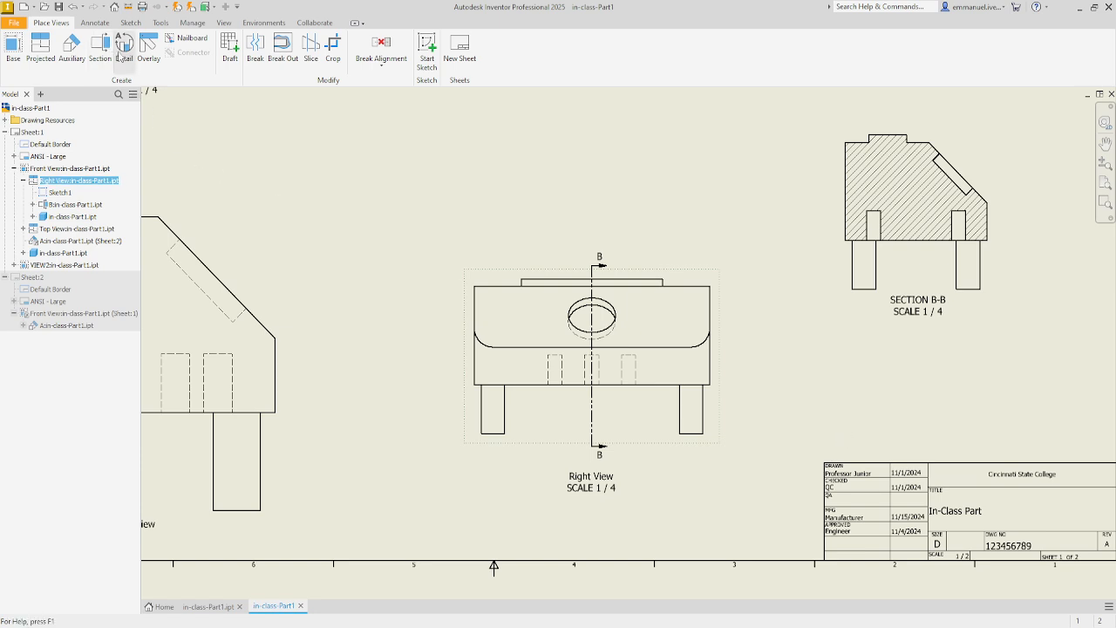
{"action": "key", "text": "Home"}
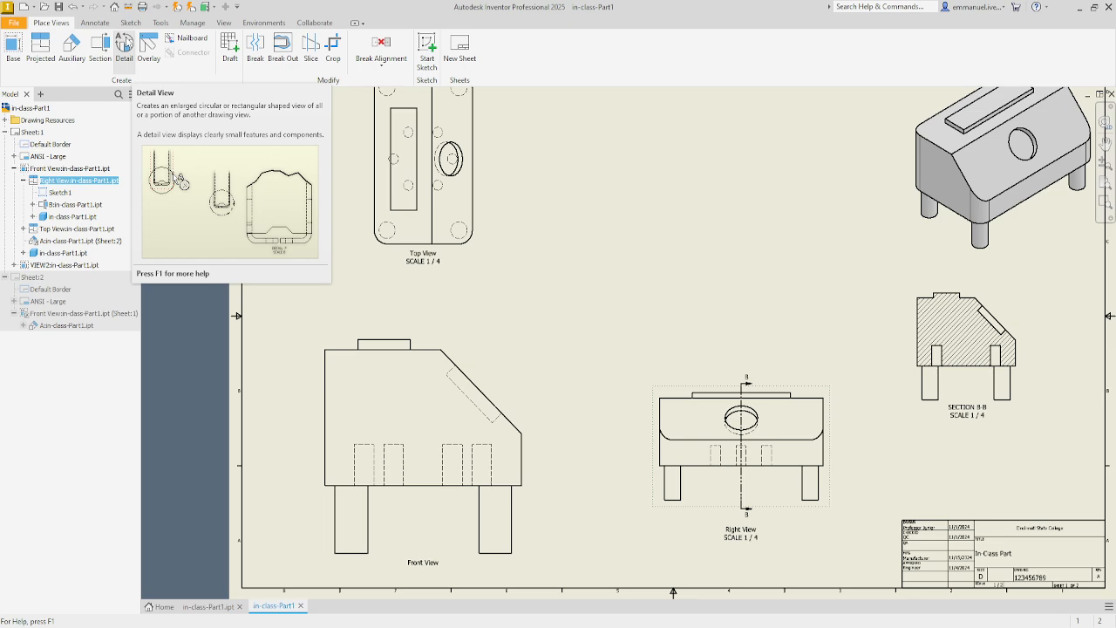
{"action": "left_click", "coordinate": [571, 126]}
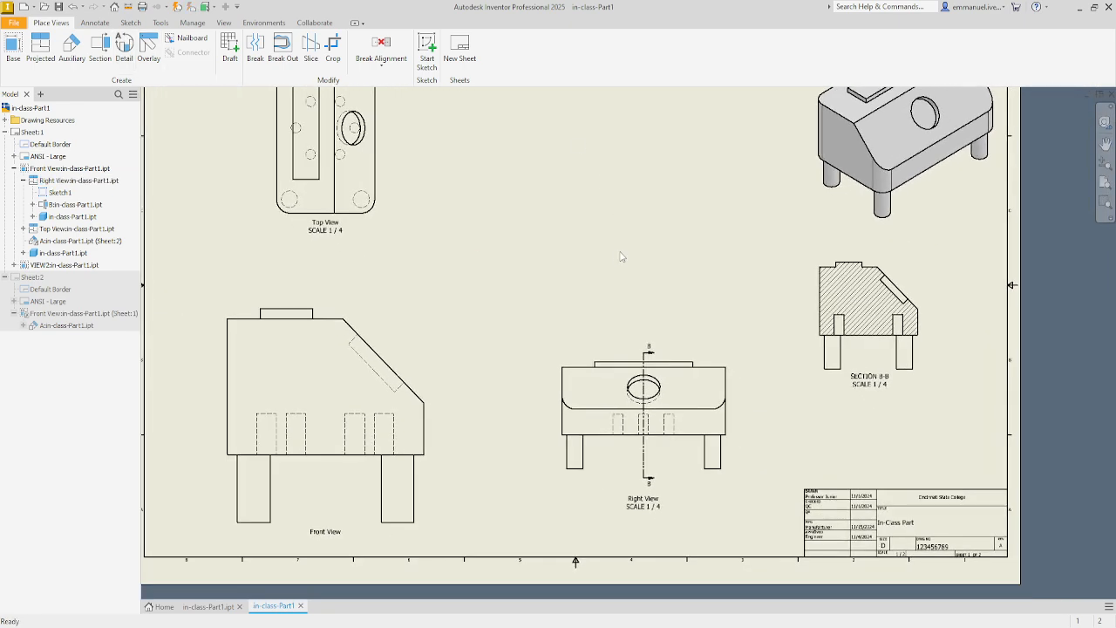
{"action": "scroll", "coordinate": [621, 256], "scroll_direction": "down", "scroll_amount": 2}
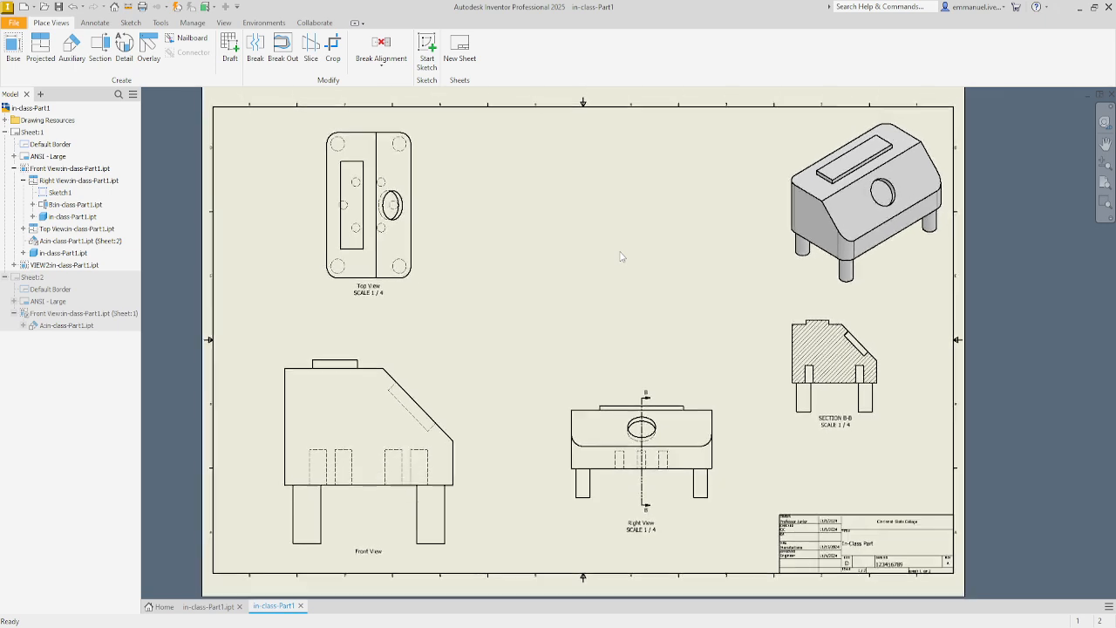
{"action": "scroll", "coordinate": [620, 256], "scroll_direction": "down", "scroll_amount": 2}
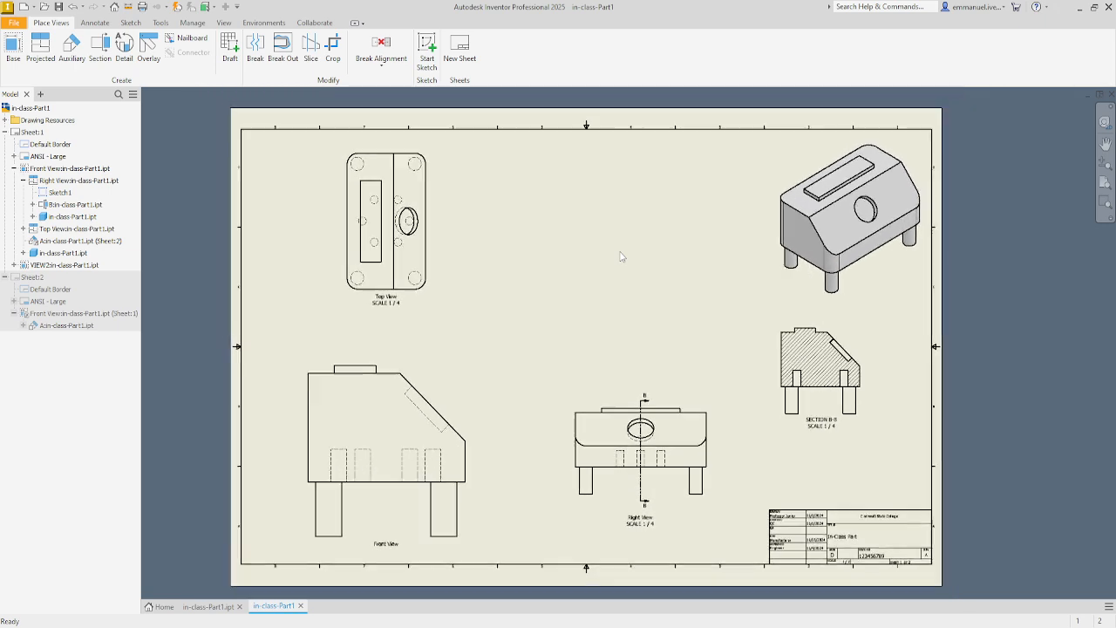
Step: Switch to the in-class-Part1.ipt model and chamfer the bottom edges of all four legs with a distance of 0.5 in
{"action": "scroll", "coordinate": [621, 256], "scroll_direction": "up", "scroll_amount": 1}
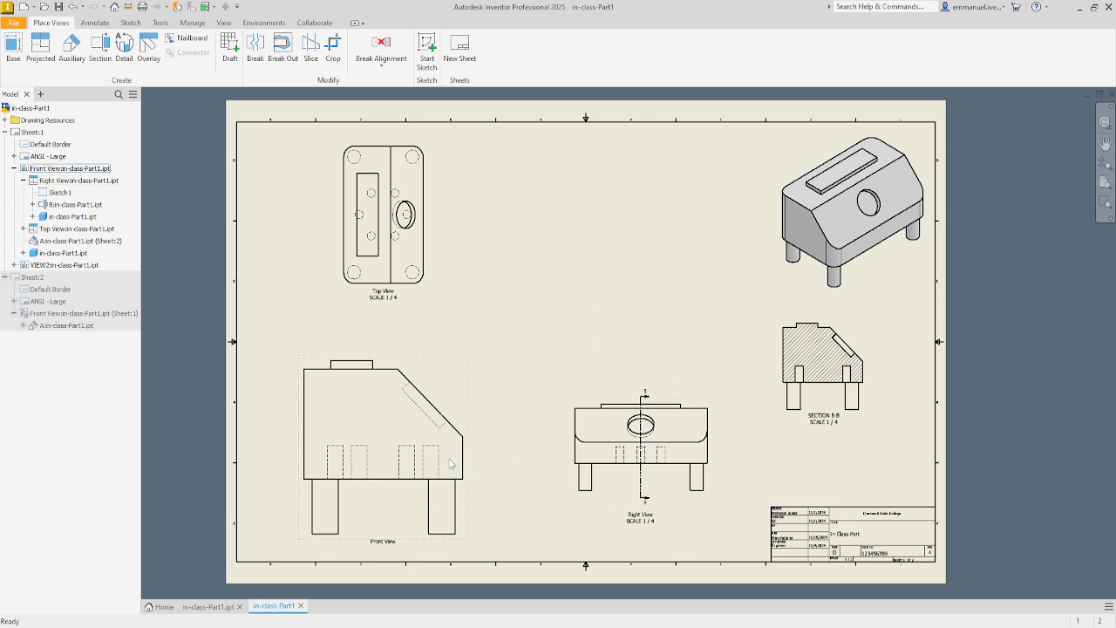
{"action": "left_click", "coordinate": [206, 607]}
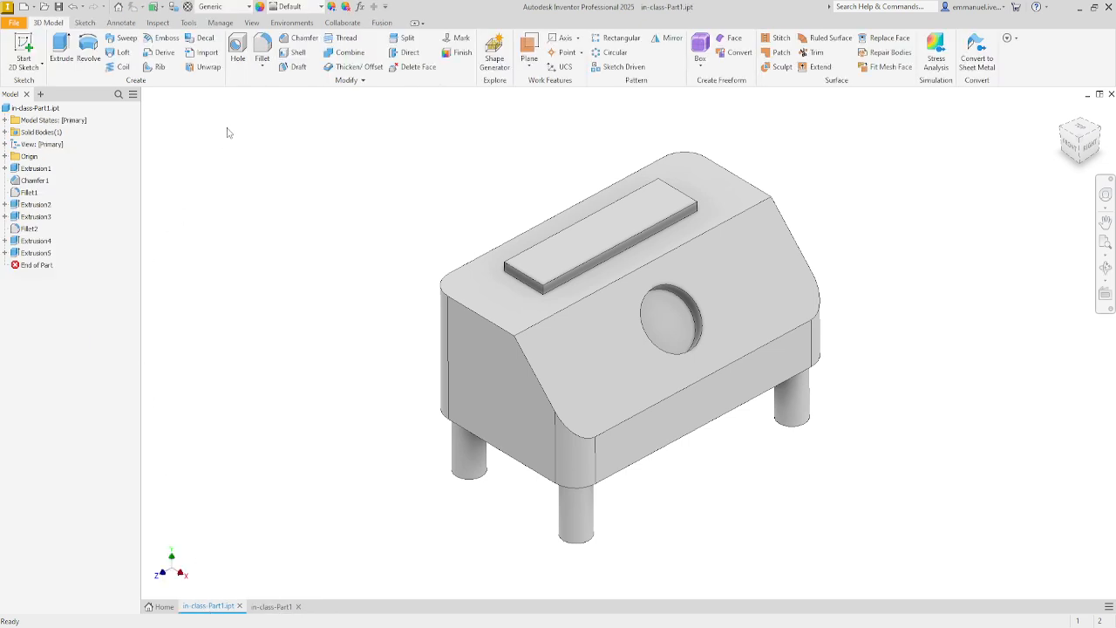
{"action": "left_click", "coordinate": [299, 39]}
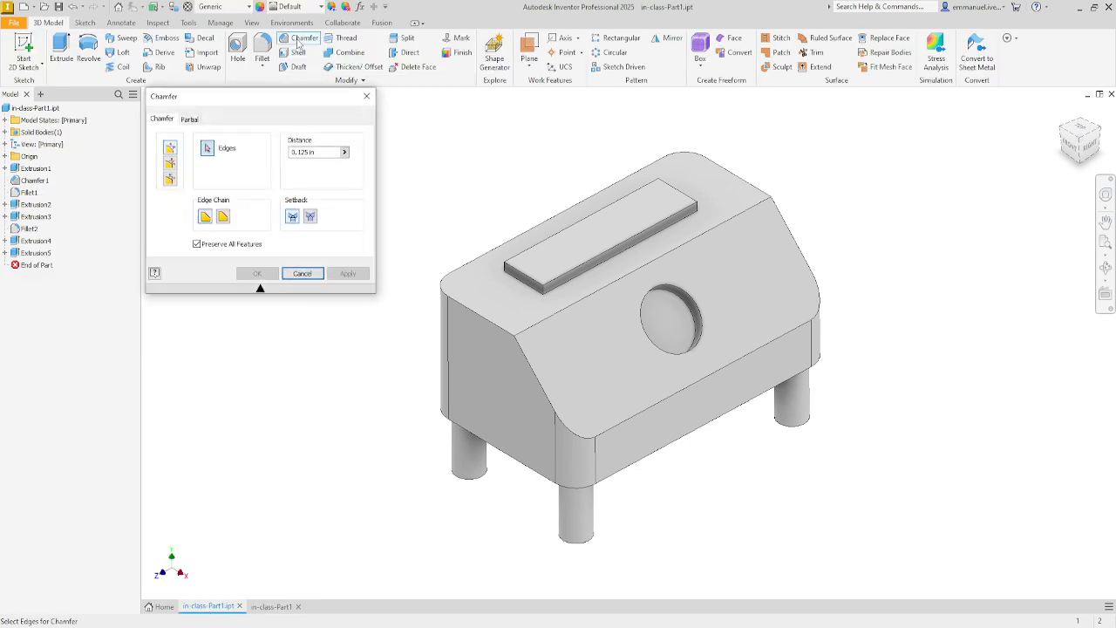
{"action": "middle_click_drag", "start_coordinate": [372, 434], "coordinate": [429, 331], "text": "shift"}
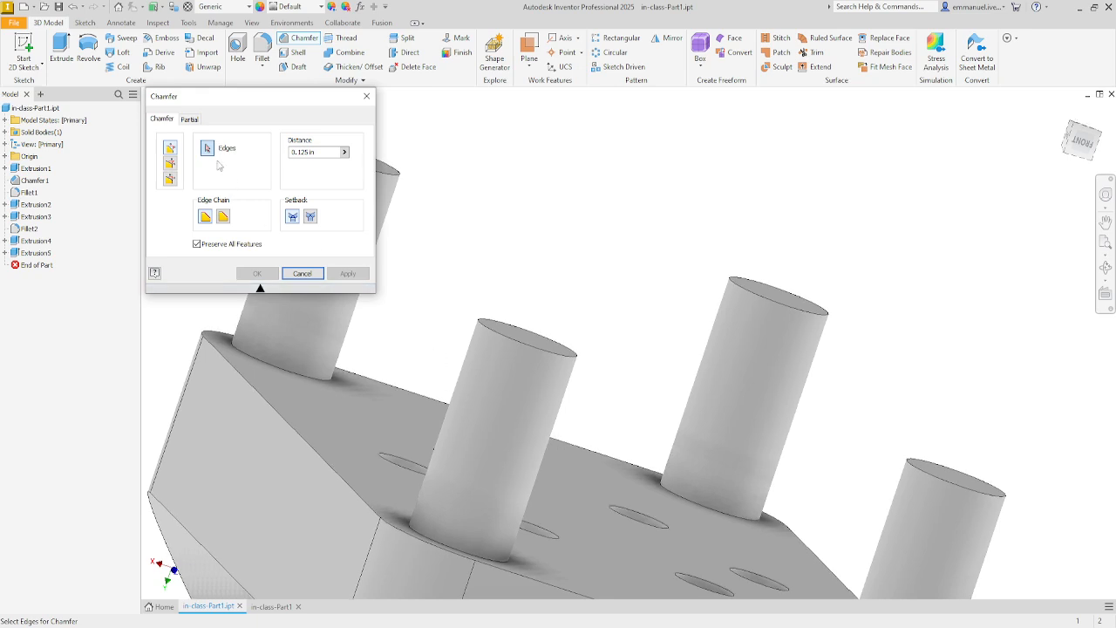
{"action": "left_click", "coordinate": [514, 343]}
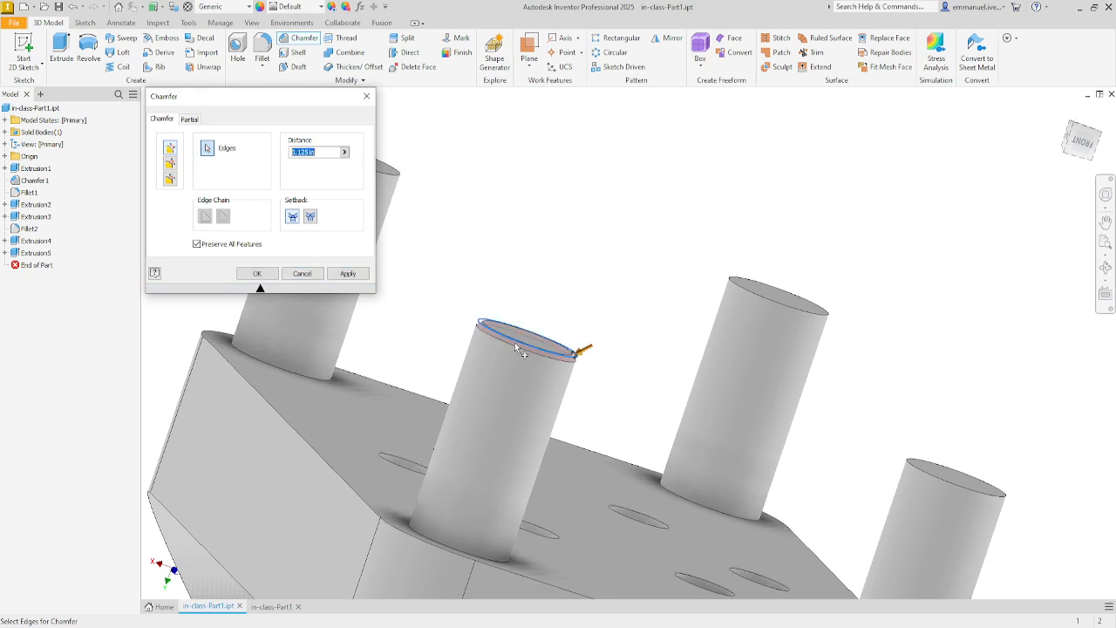
{"action": "left_click", "coordinate": [392, 172]}
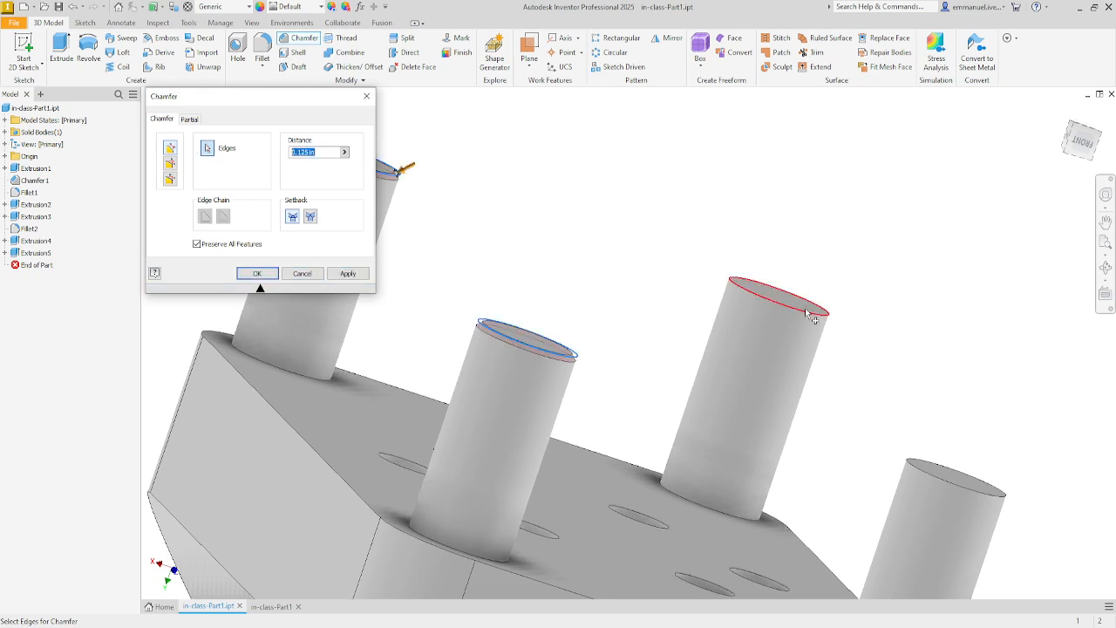
{"action": "left_click", "coordinate": [809, 311]}
{"action": "left_click", "coordinate": [966, 482]}
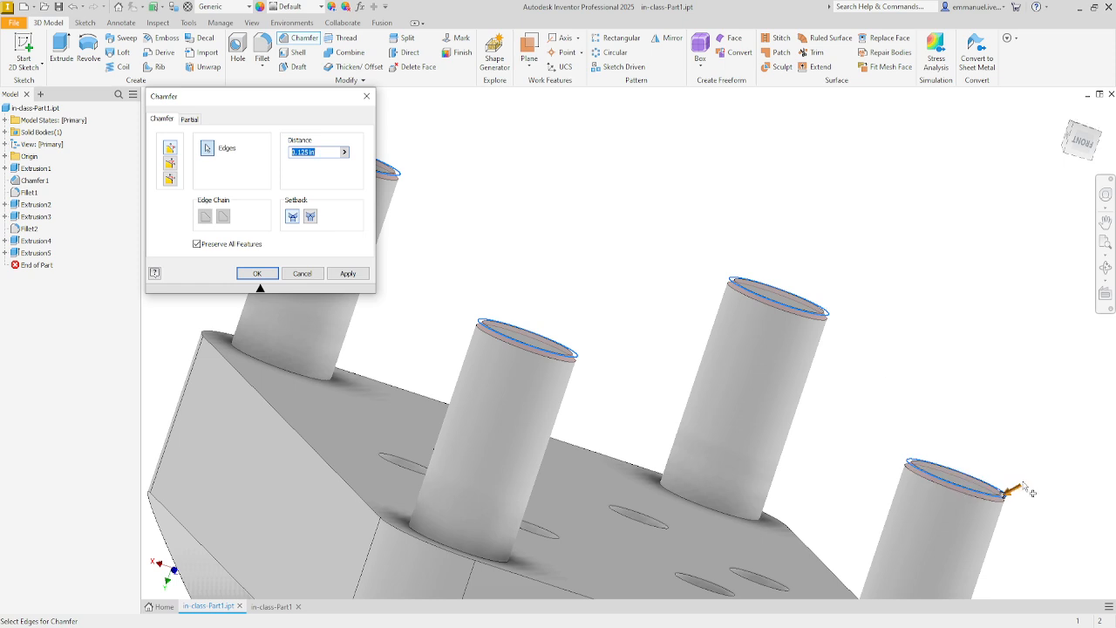
{"action": "left_click_drag", "start_coordinate": [1022, 500], "coordinate": [1003, 498]}
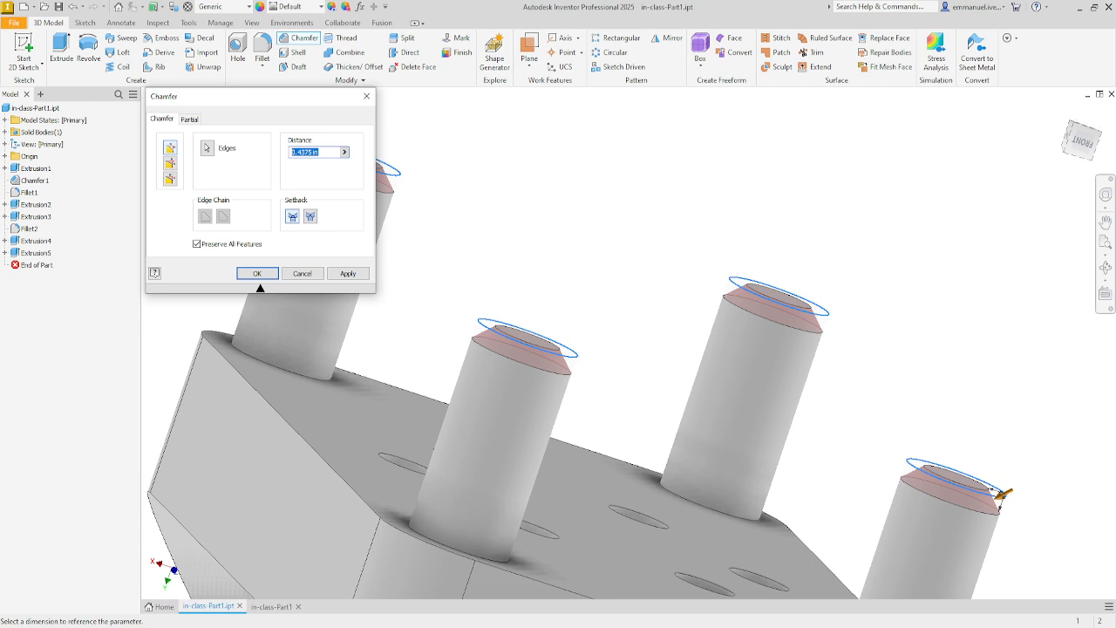
{"action": "type", "text": ".5"}
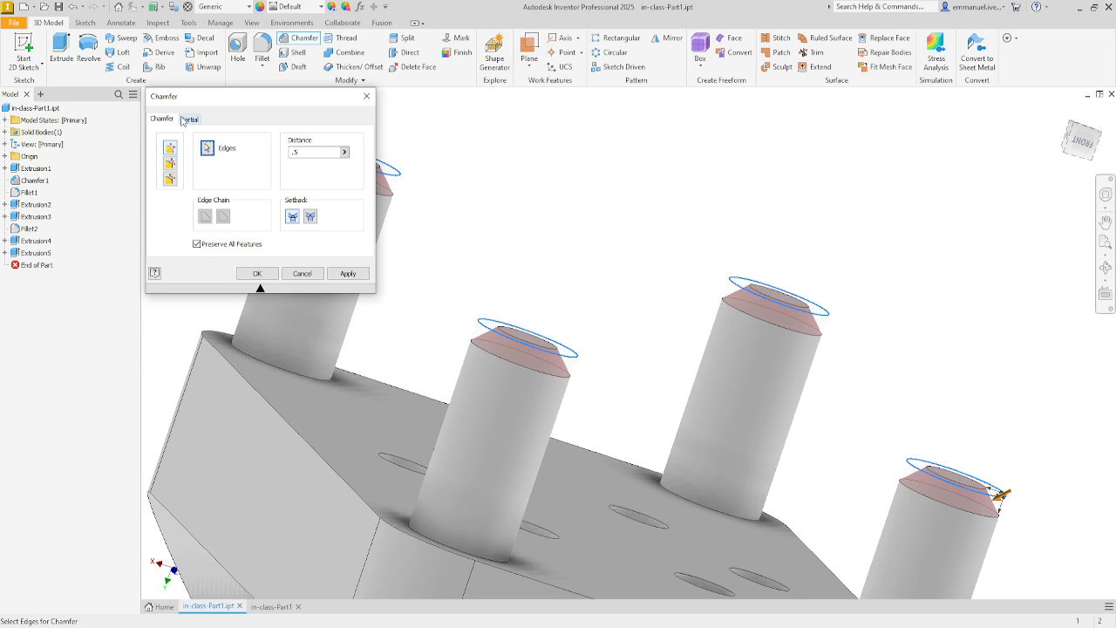
{"action": "left_click", "coordinate": [259, 275]}
{"action": "middle_click_drag", "start_coordinate": [261, 274], "coordinate": [431, 378], "text": "shift"}
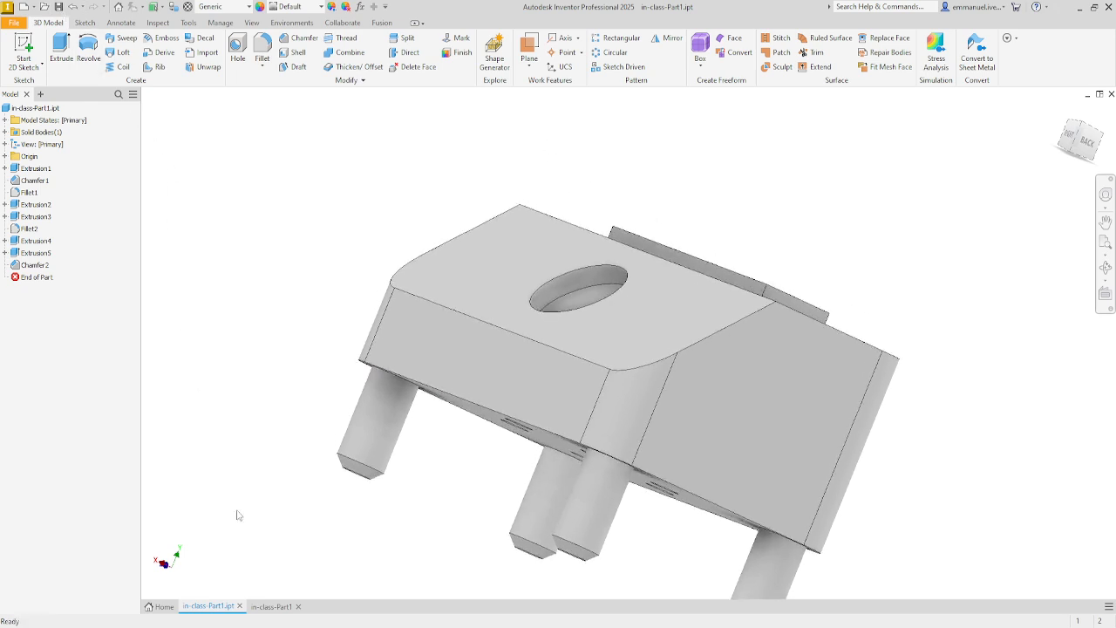
Step: Return to the in-class-Part1 drawing and check the leg chamfers in the front and right views
{"action": "left_click", "coordinate": [270, 607]}
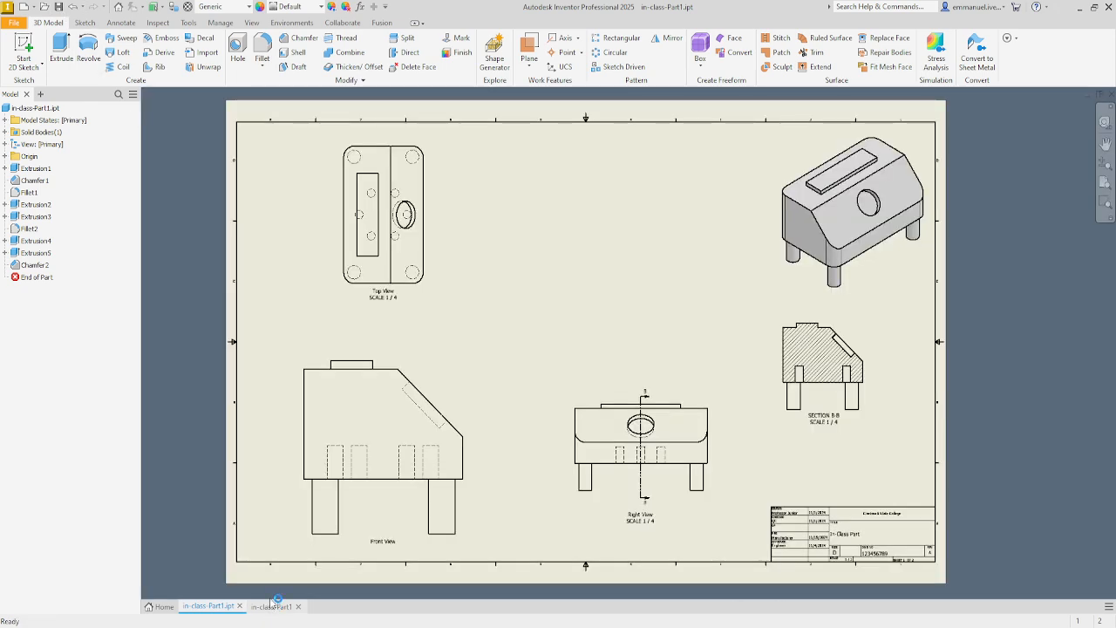
{"action": "scroll", "coordinate": [341, 563], "scroll_direction": "down", "scroll_amount": 7}
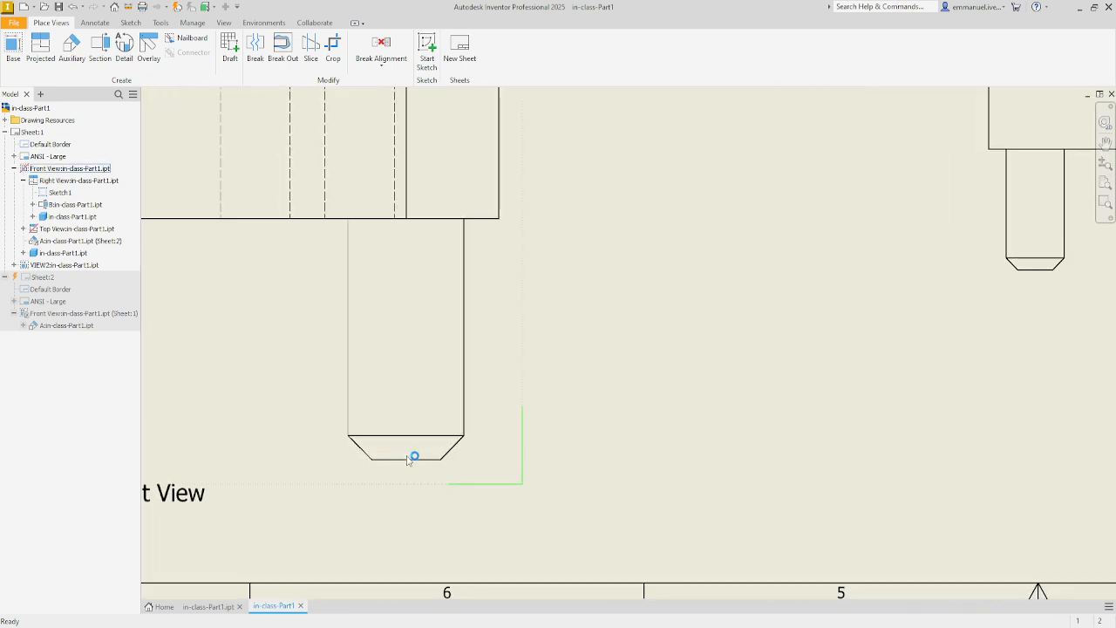
{"action": "scroll", "coordinate": [413, 458], "scroll_direction": "up", "scroll_amount": 3}
{"action": "scroll", "coordinate": [671, 407], "scroll_direction": "up", "scroll_amount": 2}
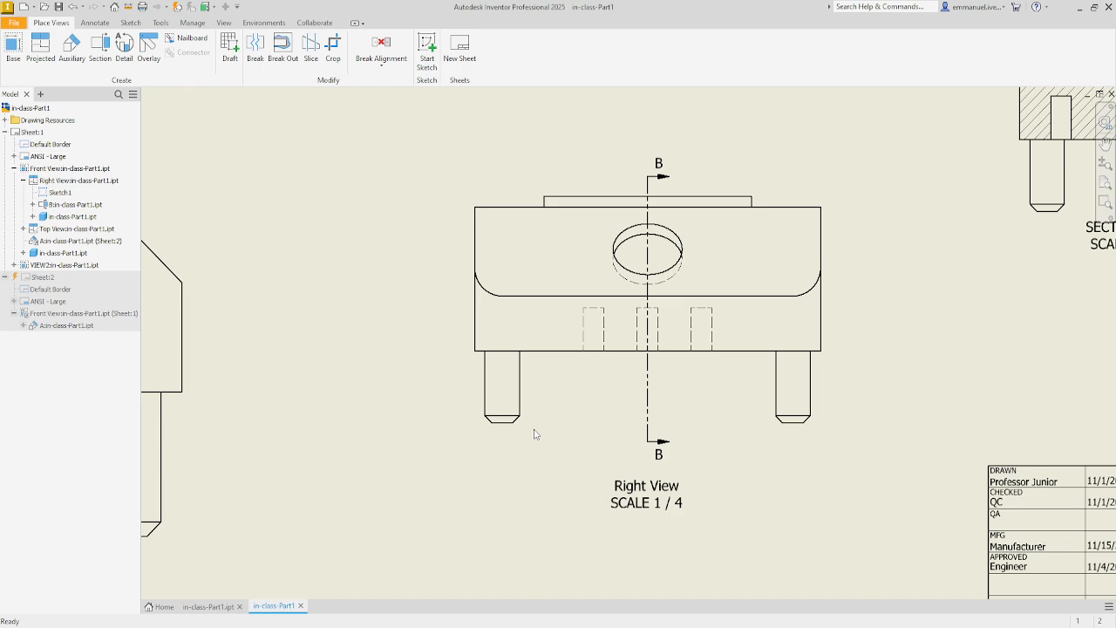
{"action": "key", "text": "Home"}
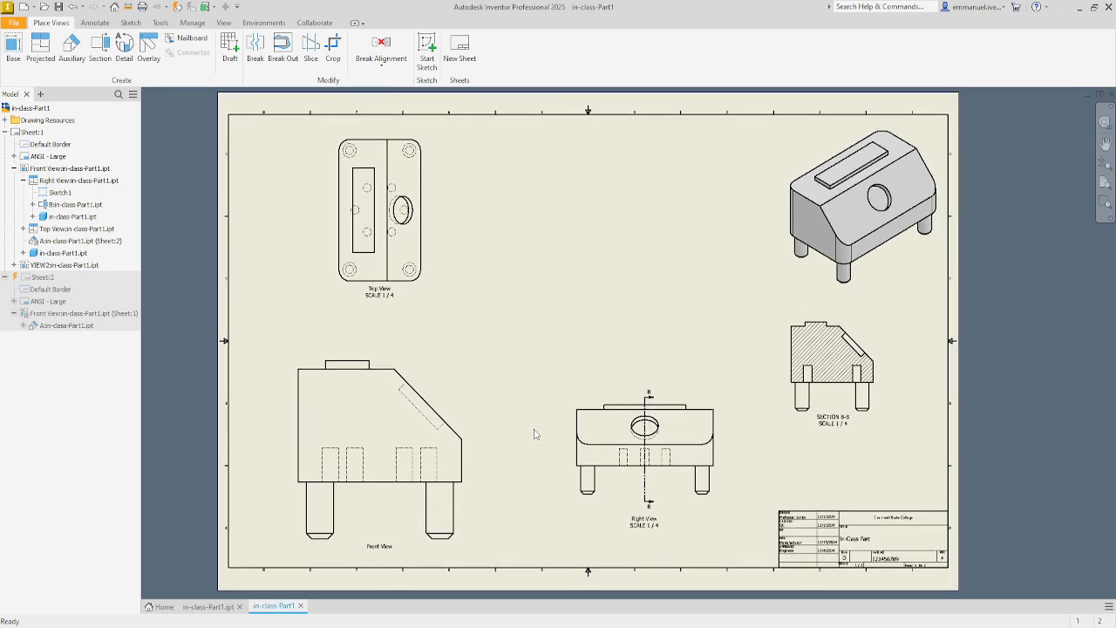
{"action": "left_click", "coordinate": [98, 26]}
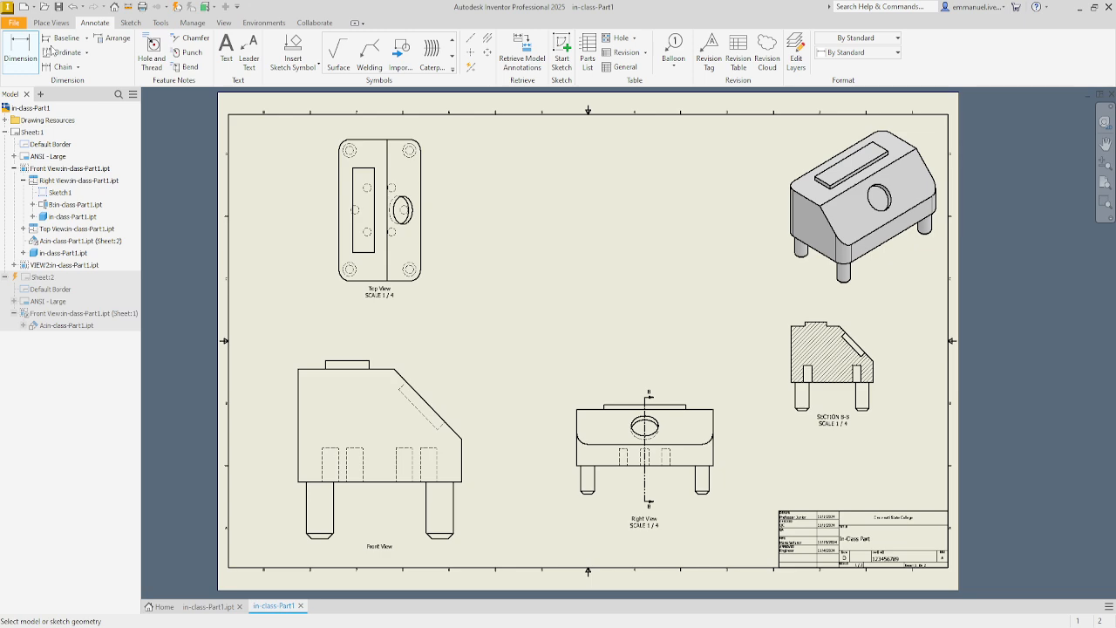
{"action": "scroll", "coordinate": [775, 555], "scroll_direction": "up", "scroll_amount": 5}
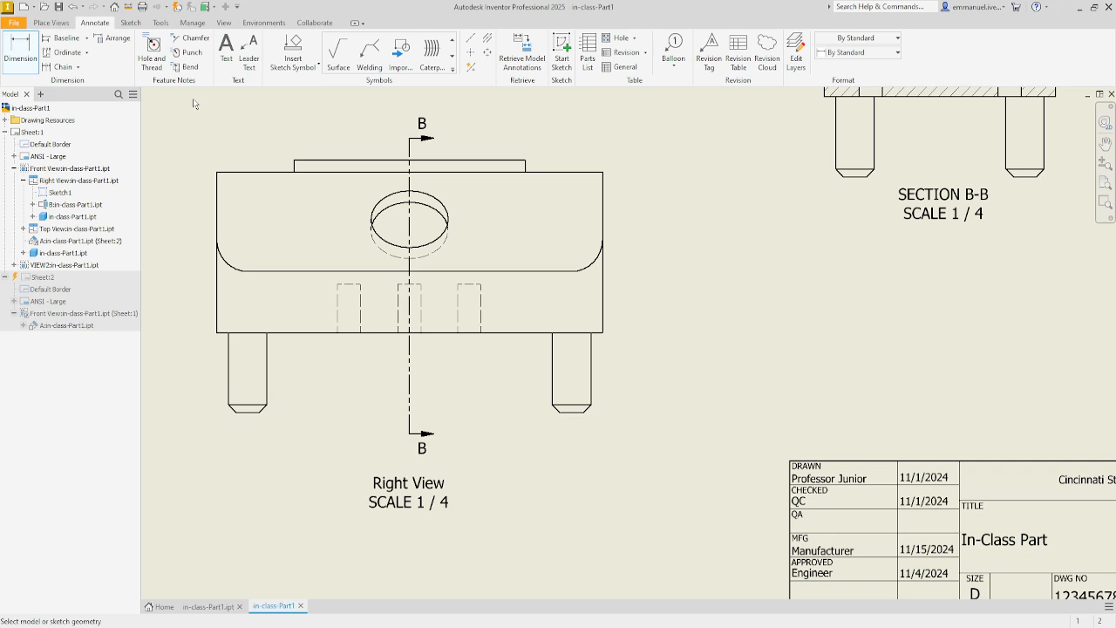
Step: Create a detail view C at scale 2:1 from the right view, with a circular fence around the left leg's chamfered end
{"action": "left_click", "coordinate": [51, 23]}
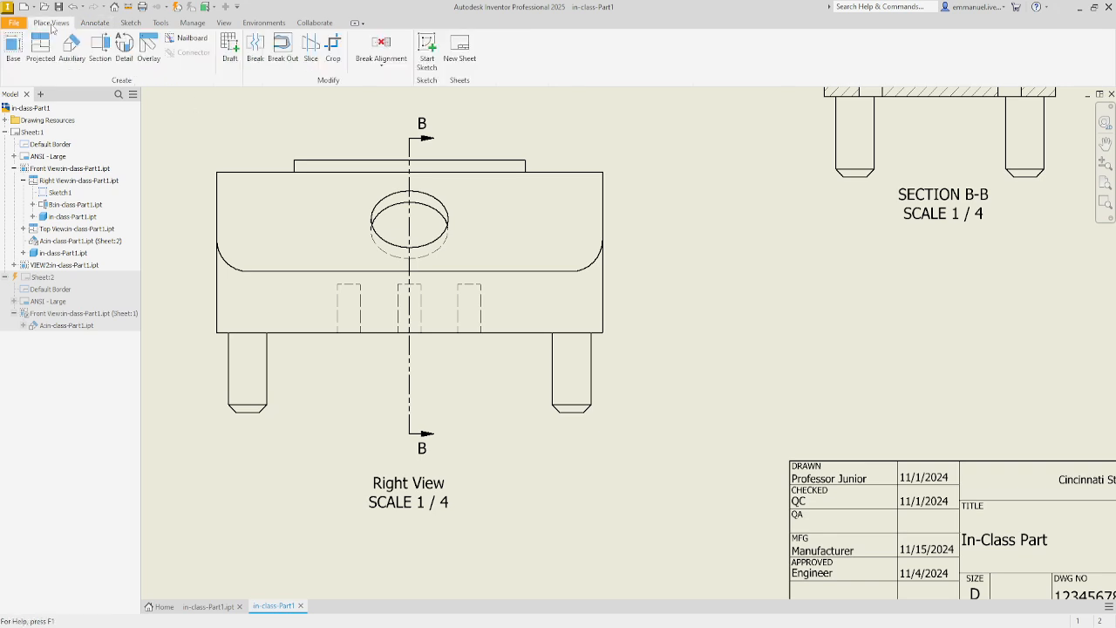
{"action": "left_click", "coordinate": [124, 50]}
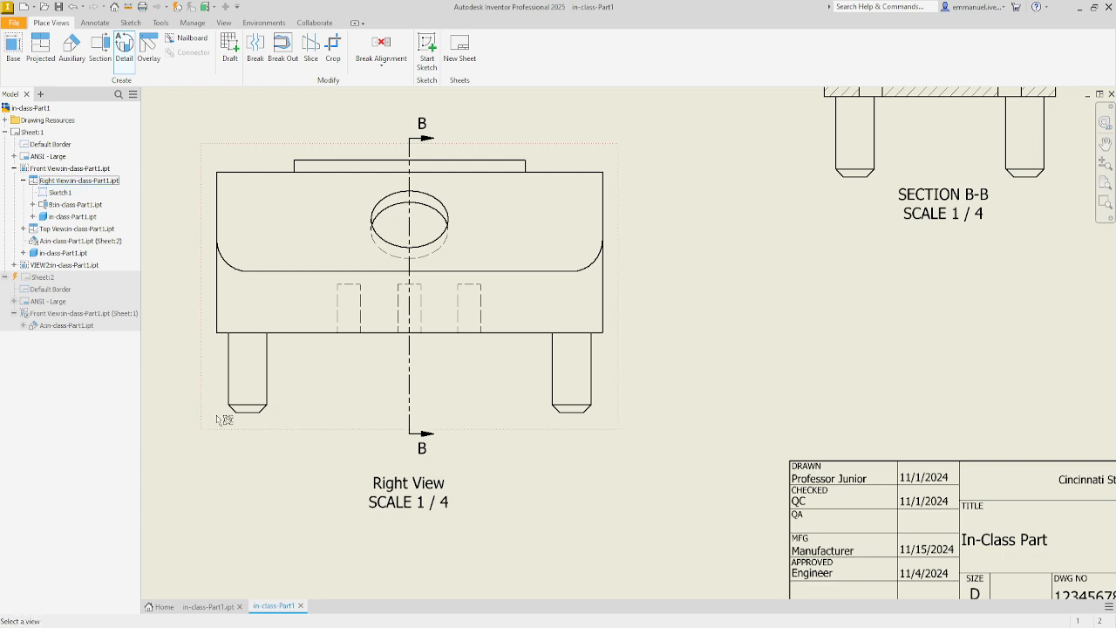
{"action": "scroll", "coordinate": [210, 432], "scroll_direction": "down", "scroll_amount": 2}
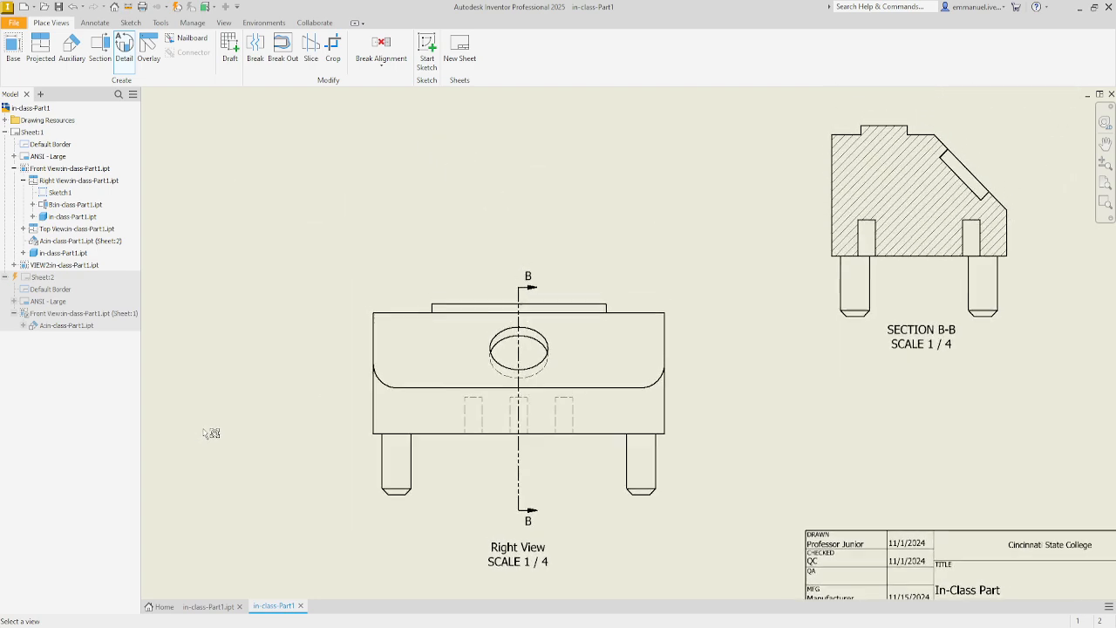
{"action": "scroll", "coordinate": [306, 460], "scroll_direction": "up", "scroll_amount": 4}
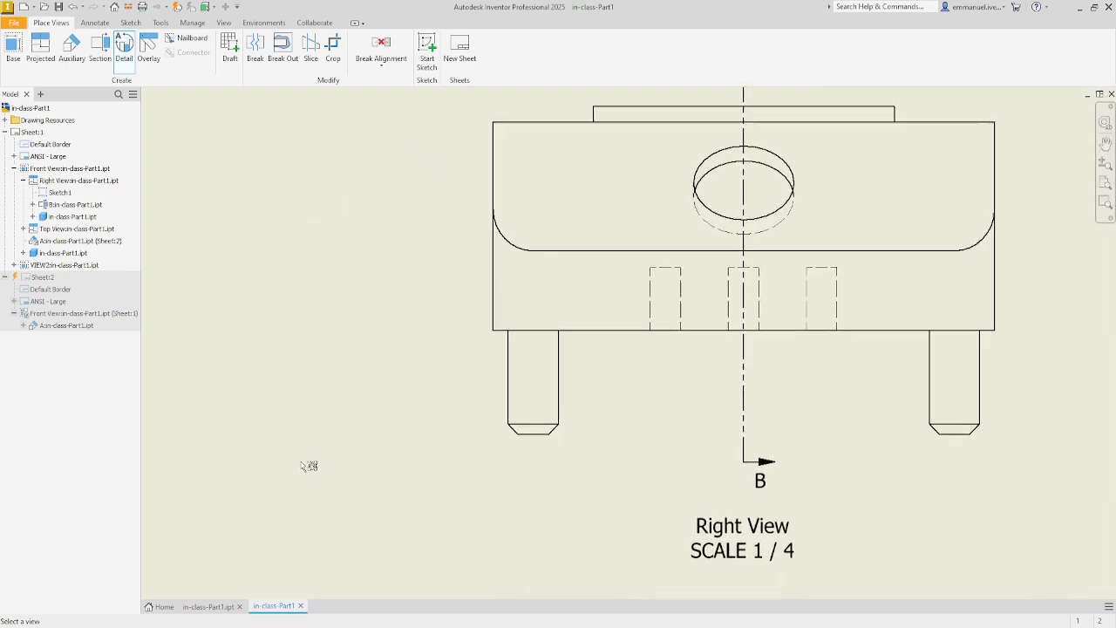
{"action": "left_click", "coordinate": [453, 439]}
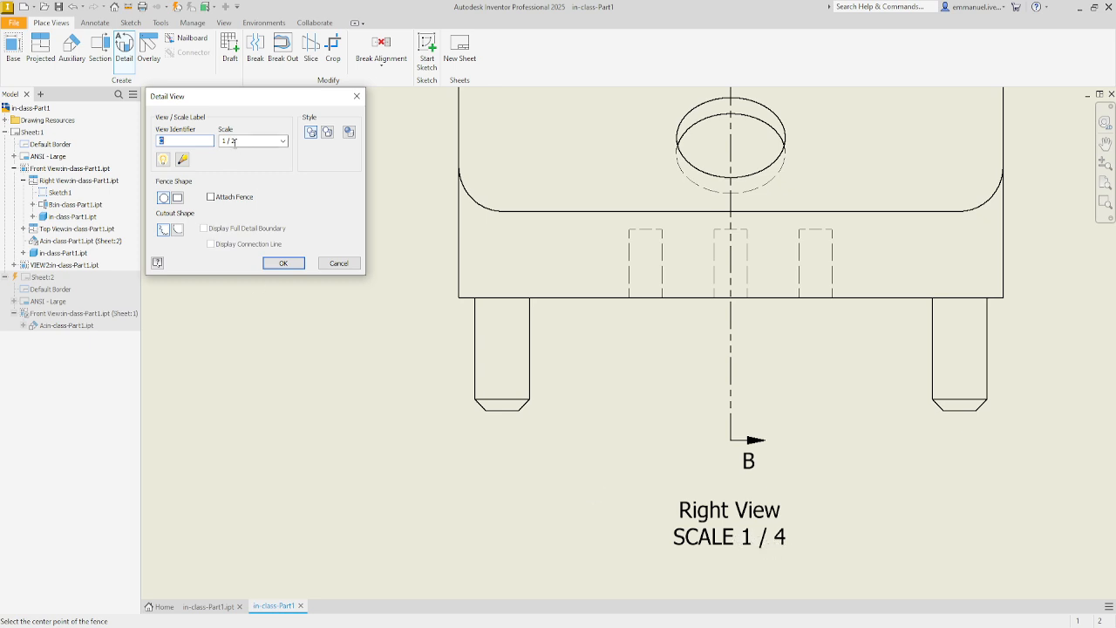
{"action": "left_click", "coordinate": [283, 141]}
{"action": "left_click", "coordinate": [262, 181]}
{"action": "left_click", "coordinate": [500, 399]}
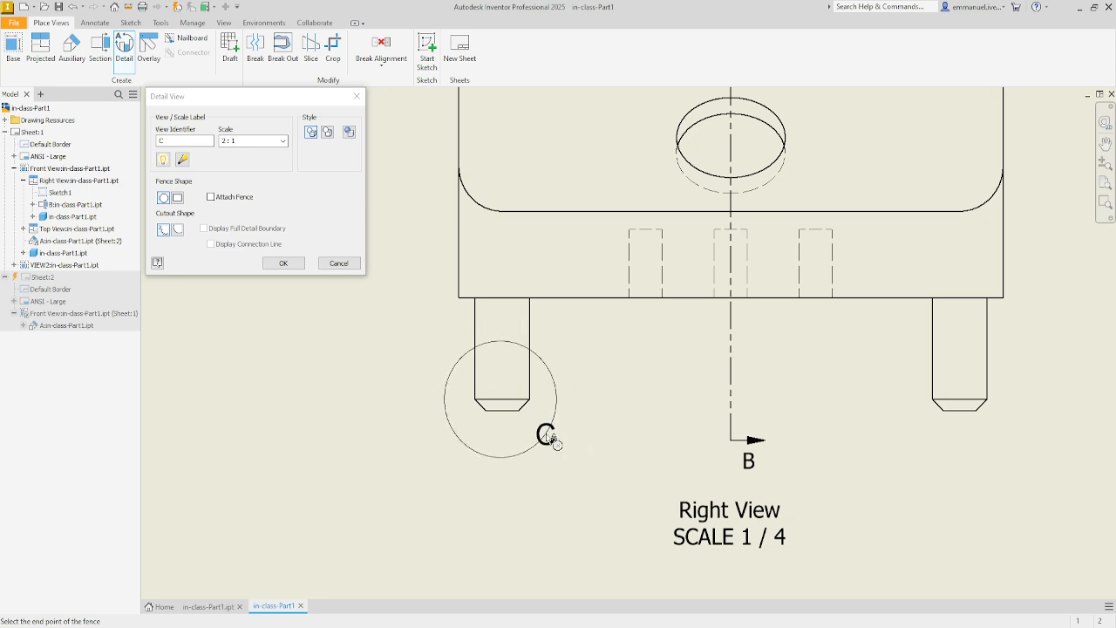
{"action": "left_click", "coordinate": [550, 440]}
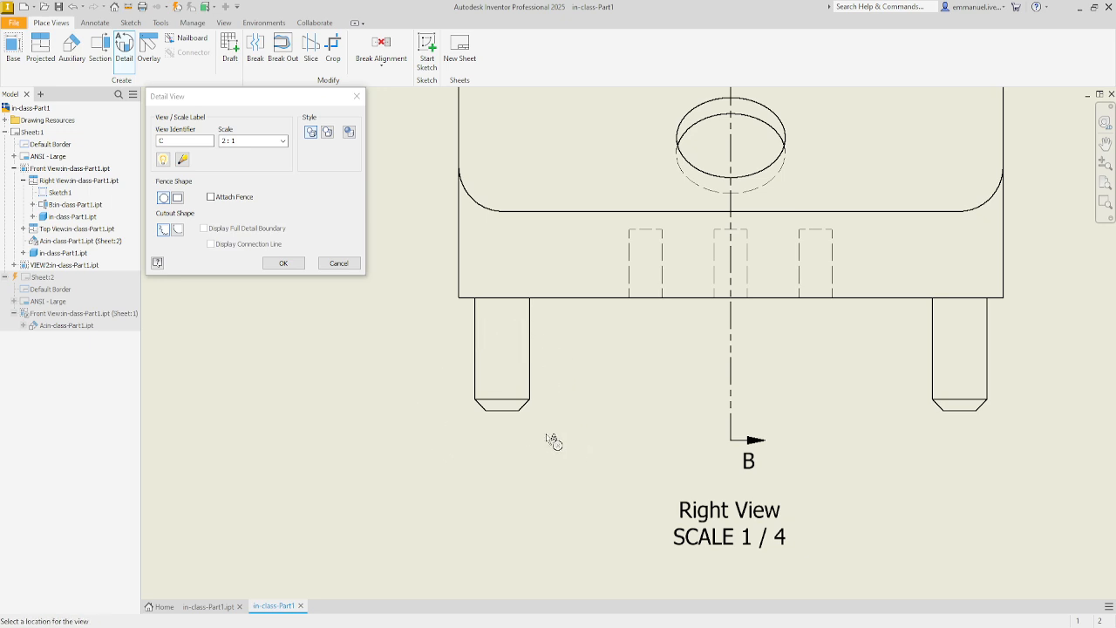
{"action": "scroll", "coordinate": [558, 466], "scroll_direction": "down", "scroll_amount": 5}
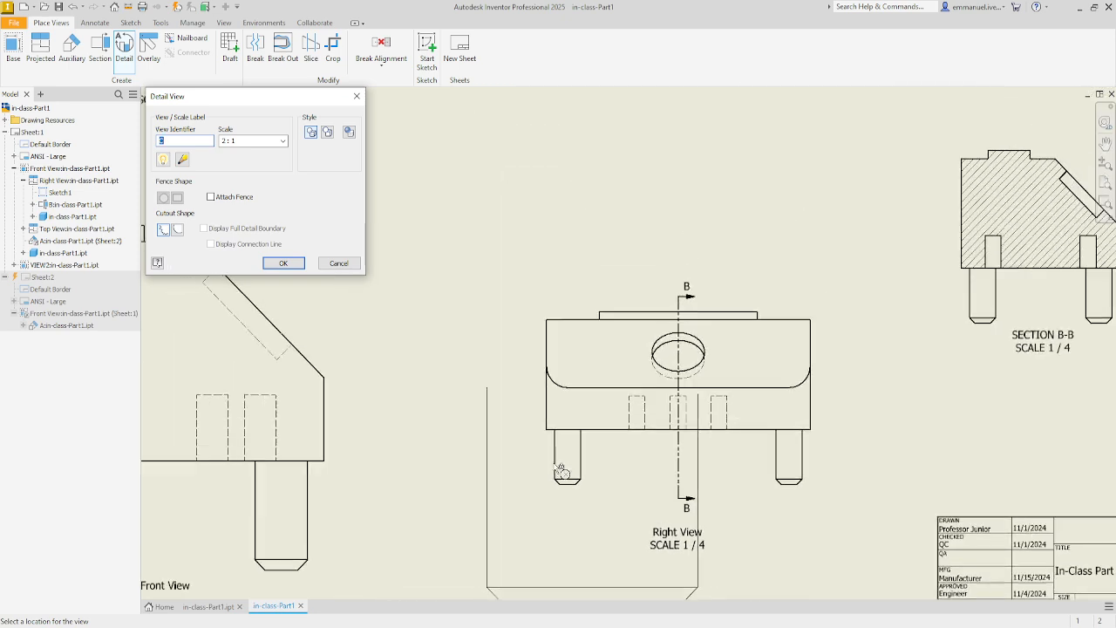
Step: Place the 2:1 detail view of the right view's left leg tip in the open area above the right view
{"action": "scroll", "coordinate": [561, 471], "scroll_direction": "down", "scroll_amount": 4}
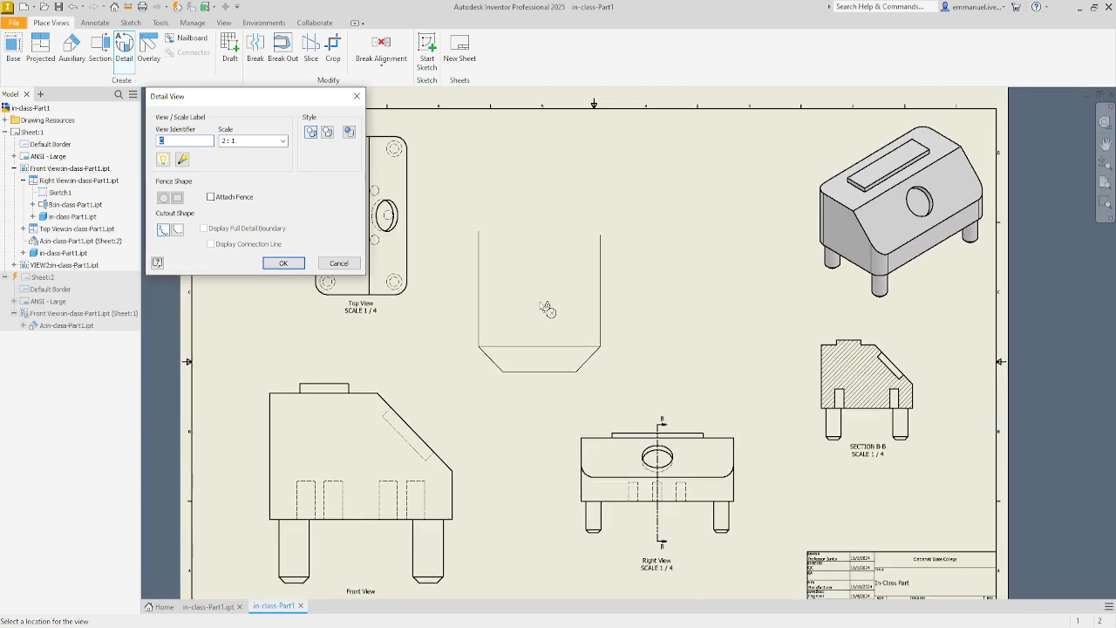
{"action": "left_click", "coordinate": [541, 307]}
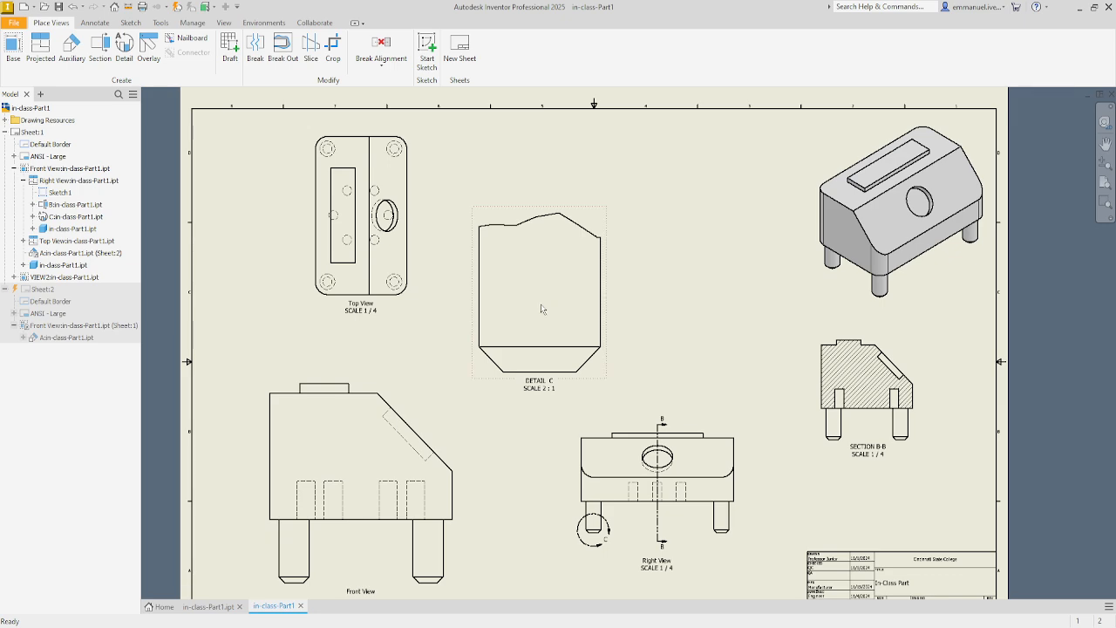
{"action": "scroll", "coordinate": [614, 541], "scroll_direction": "up", "scroll_amount": 6}
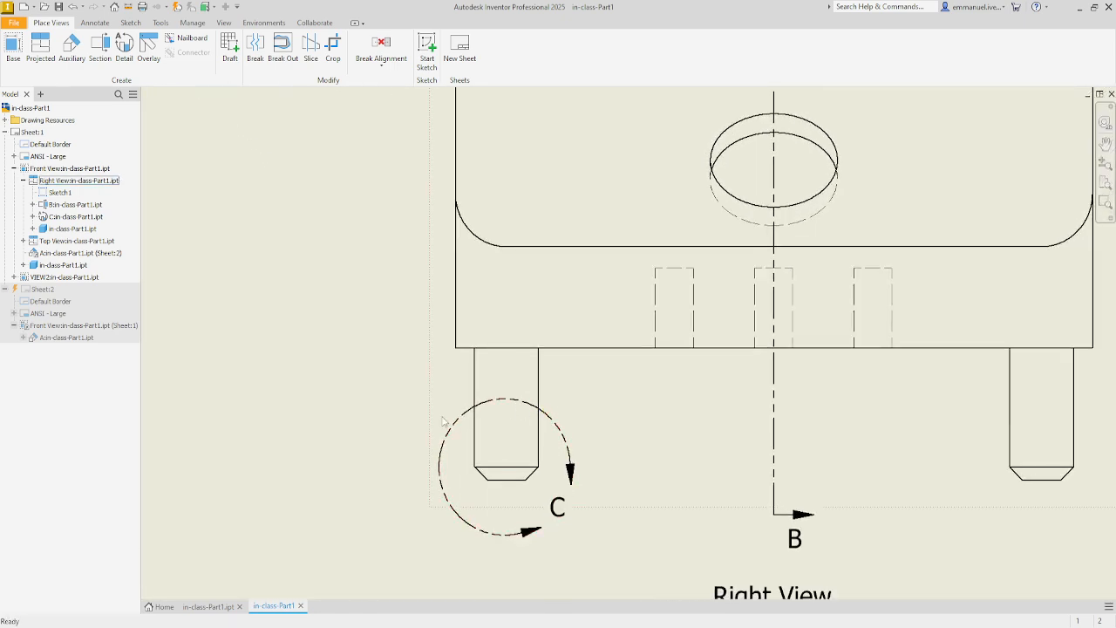
{"action": "double_click", "coordinate": [560, 518]}
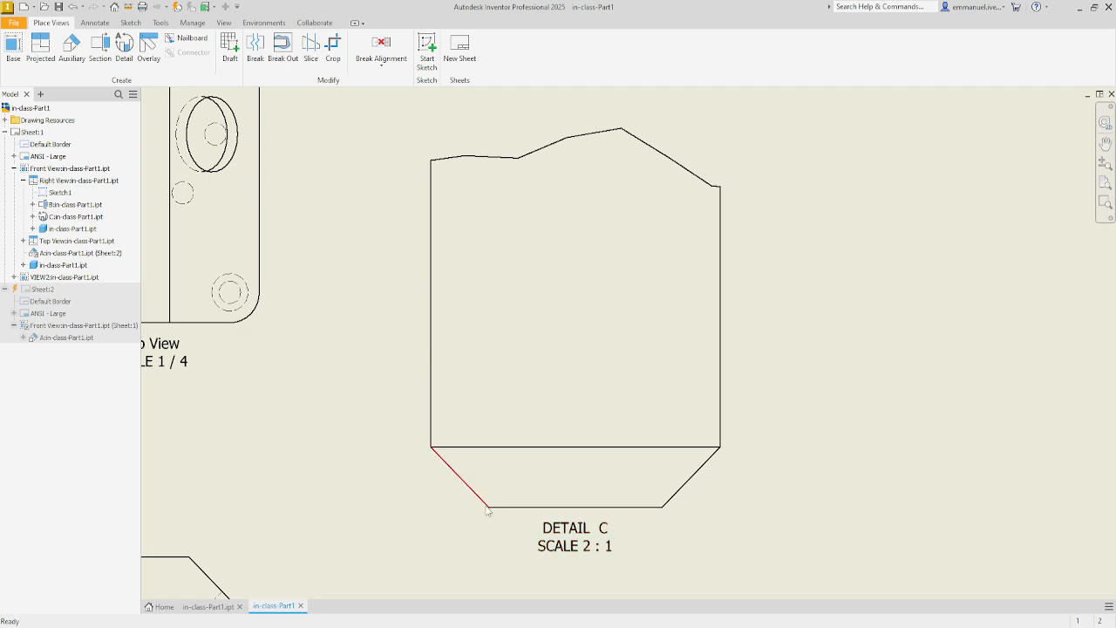
{"action": "left_click", "coordinate": [695, 478]}
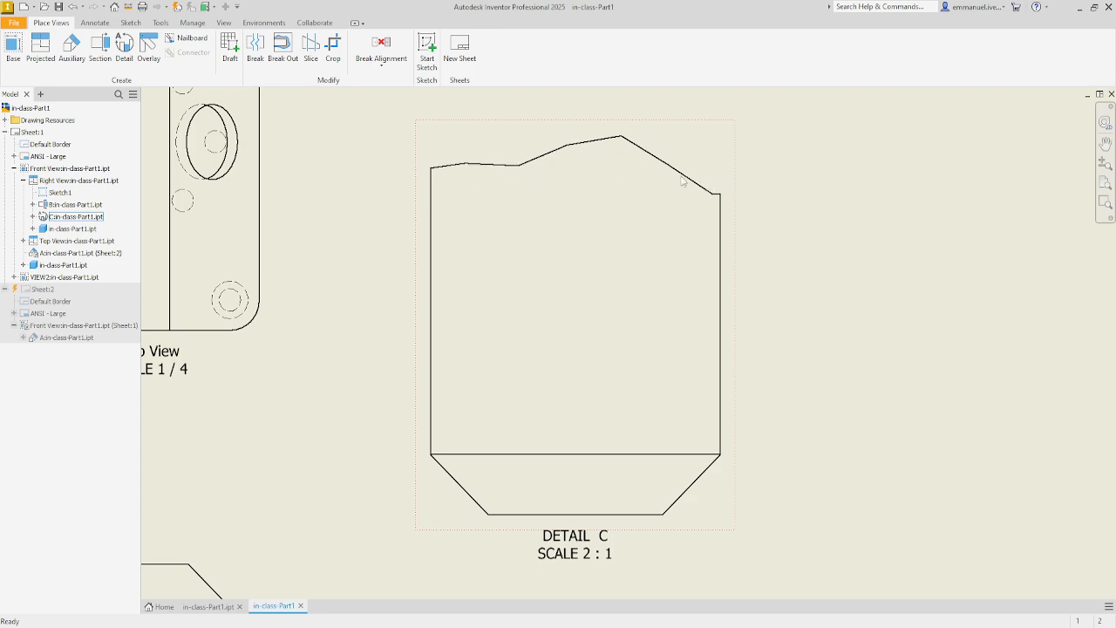
{"action": "scroll", "coordinate": [672, 299], "scroll_direction": "up", "scroll_amount": 2}
{"action": "key", "text": "Home"}
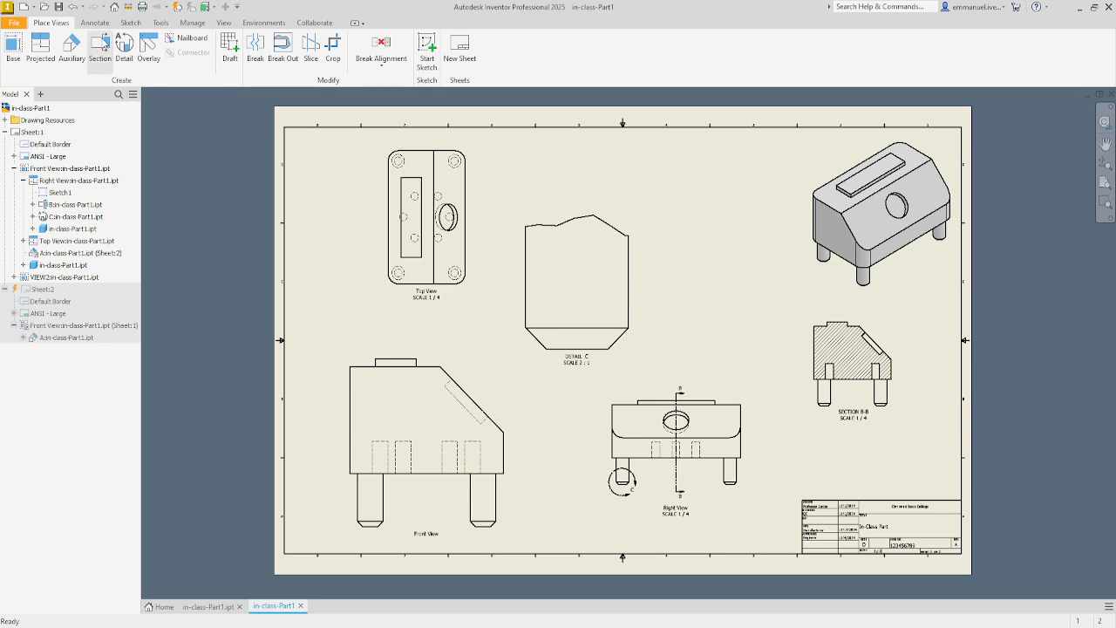
{"action": "left_click", "coordinate": [94, 23]}
{"action": "left_click", "coordinate": [17, 55]}
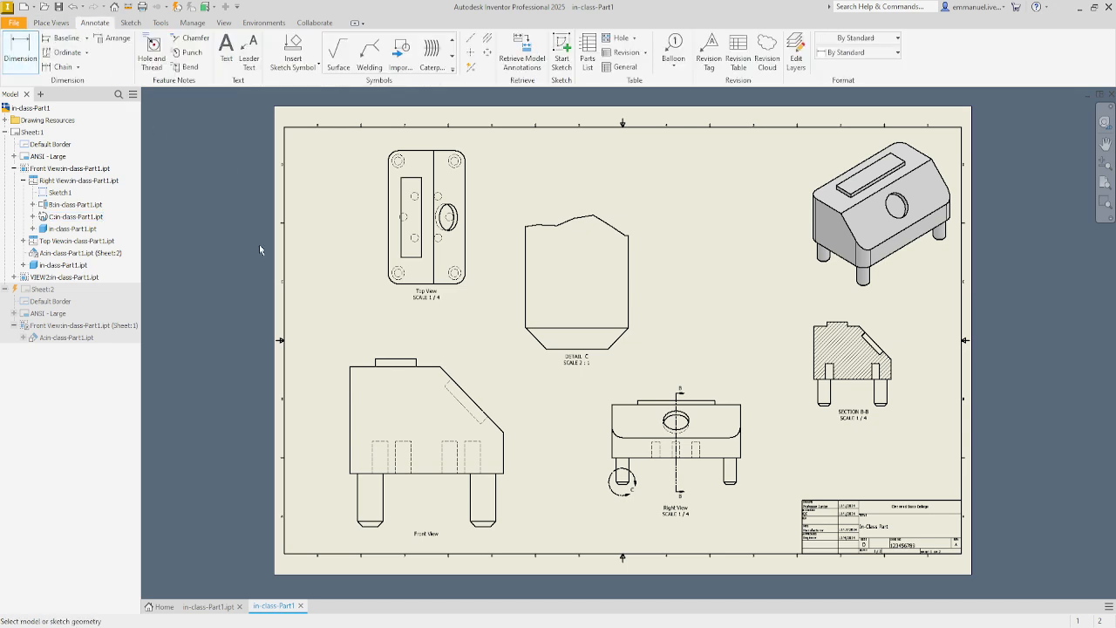
{"action": "left_click", "coordinate": [539, 344]}
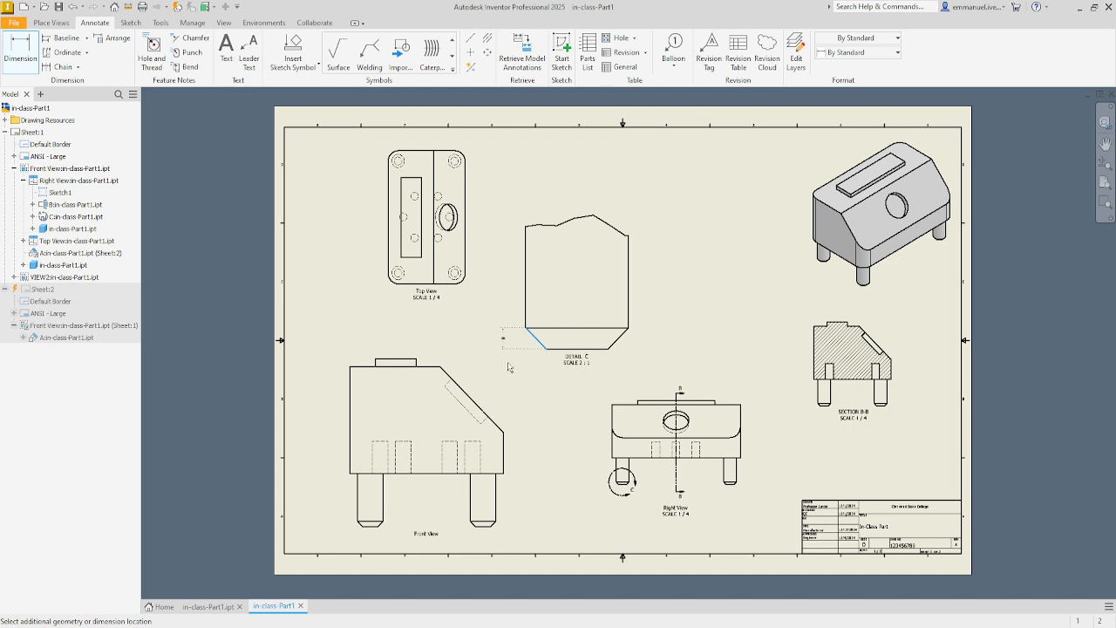
{"action": "key", "text": "Escape"}
{"action": "key", "text": "Escape"}
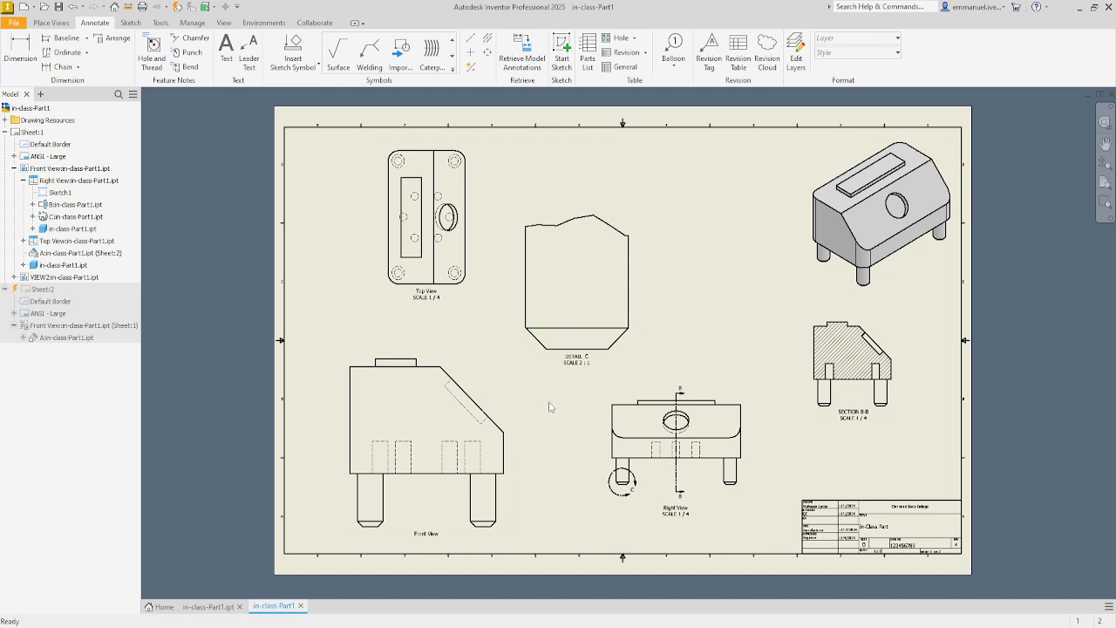
Step: Move detail view C up and to the right, into the open space between the top view and the isometric view
{"action": "left_click", "coordinate": [49, 23]}
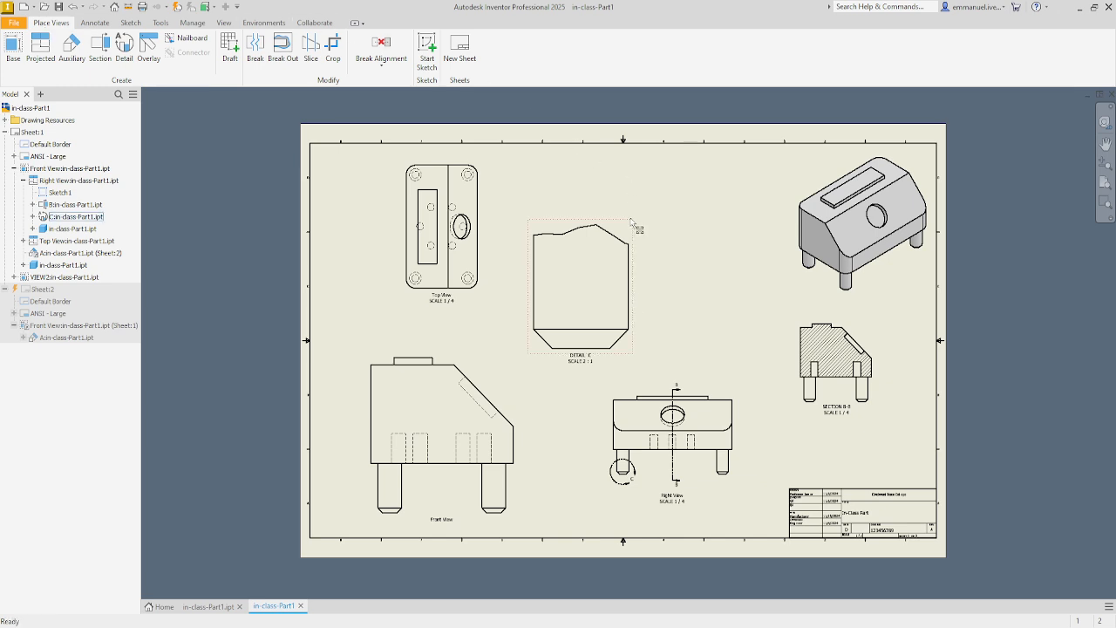
{"action": "left_click_drag", "start_coordinate": [629, 219], "coordinate": [664, 184]}
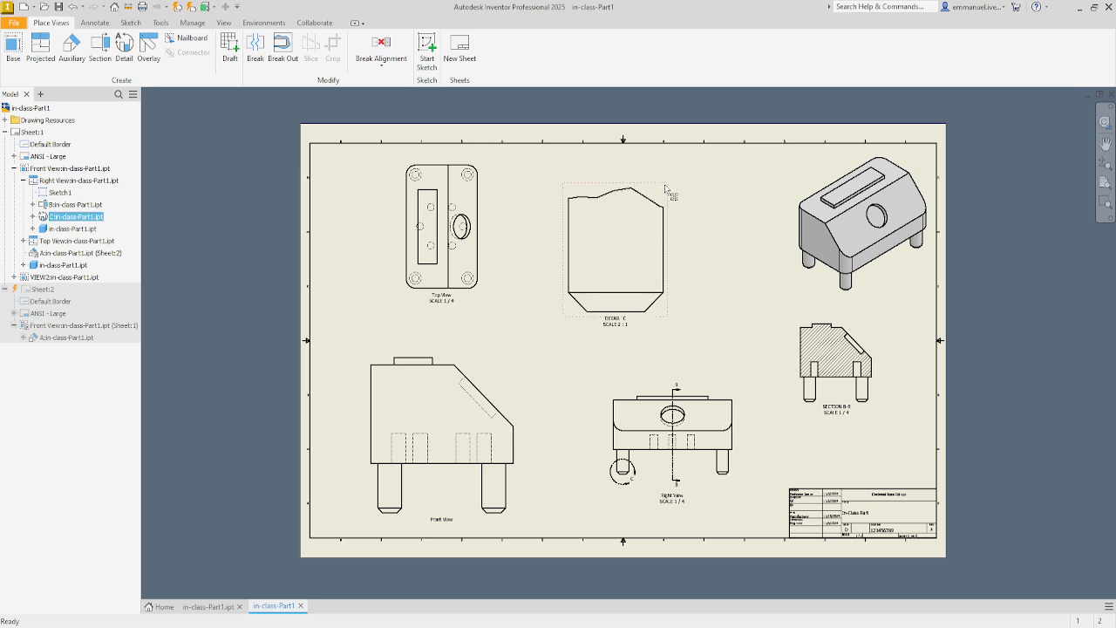
{"action": "scroll", "coordinate": [774, 315], "scroll_direction": "up", "scroll_amount": 1}
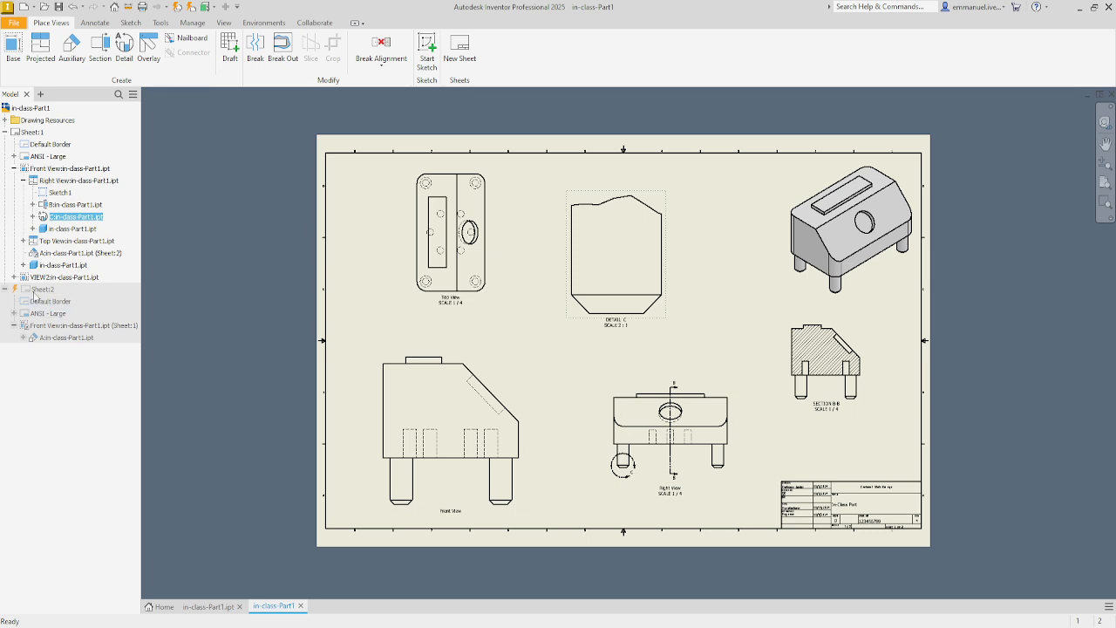
Step: Activate Sheet 2, which holds the auxiliary view A-A, and inspect the leg end and hole dimension
{"action": "mouse_move", "coordinate": [16, 294]}
{"action": "right_click", "coordinate": [23, 292]}
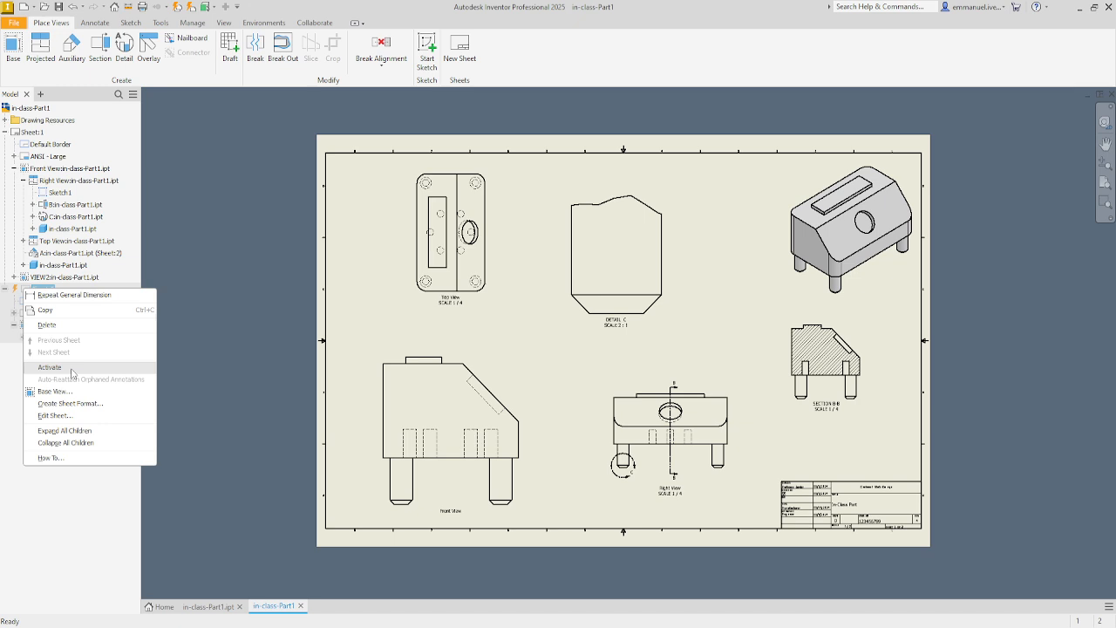
{"action": "left_click", "coordinate": [71, 371]}
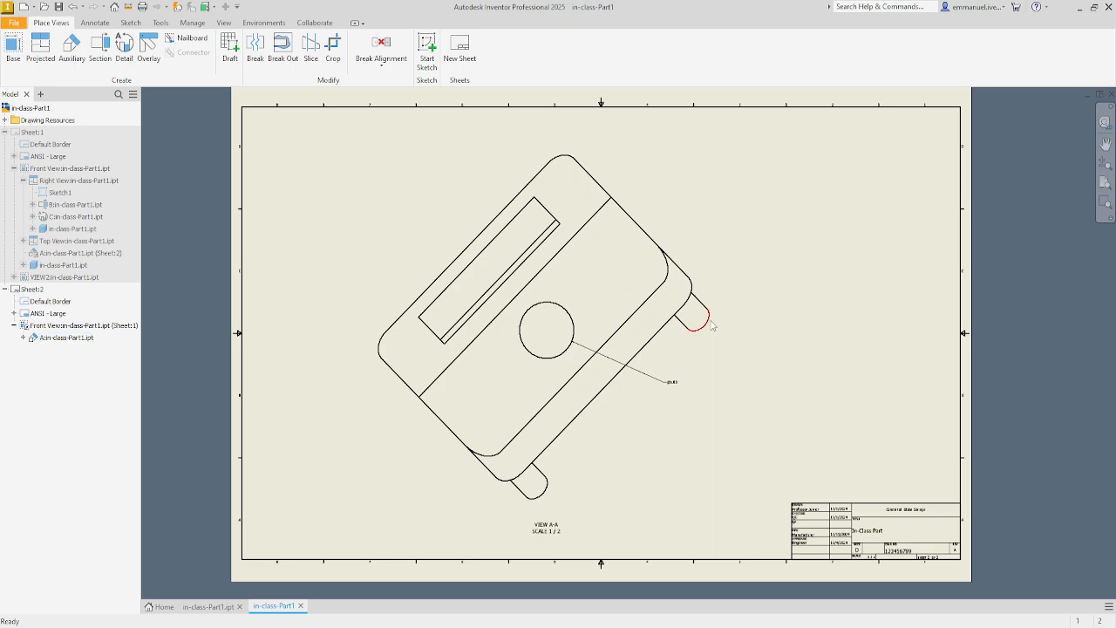
{"action": "scroll", "coordinate": [720, 320], "scroll_direction": "up", "scroll_amount": 8}
{"action": "scroll", "coordinate": [808, 322], "scroll_direction": "down", "scroll_amount": 5}
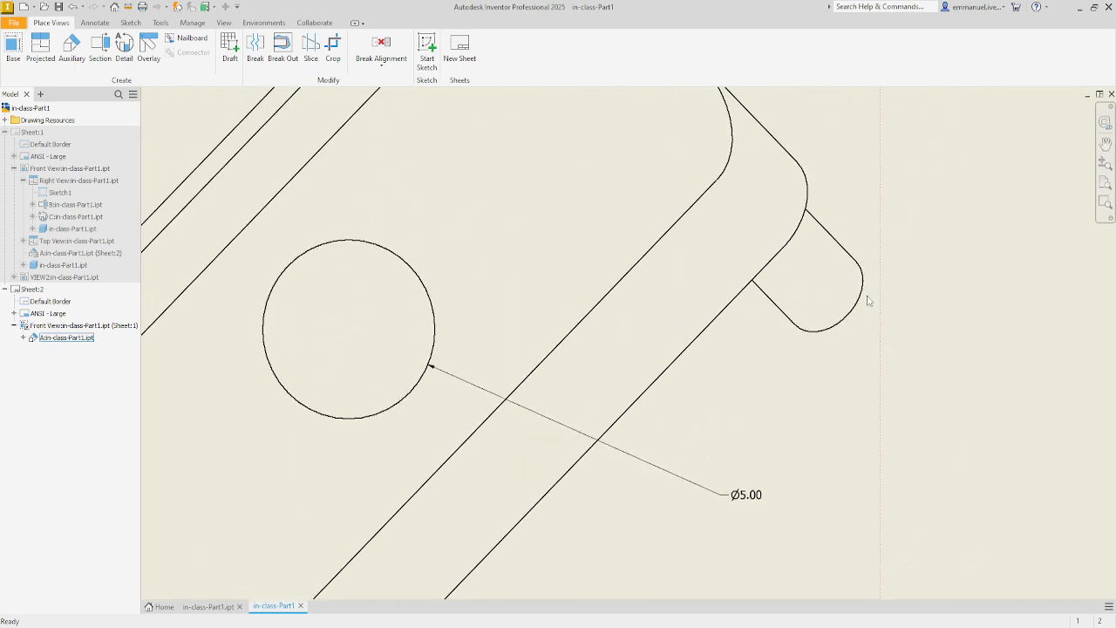
{"action": "scroll", "coordinate": [764, 312], "scroll_direction": "down", "scroll_amount": 2}
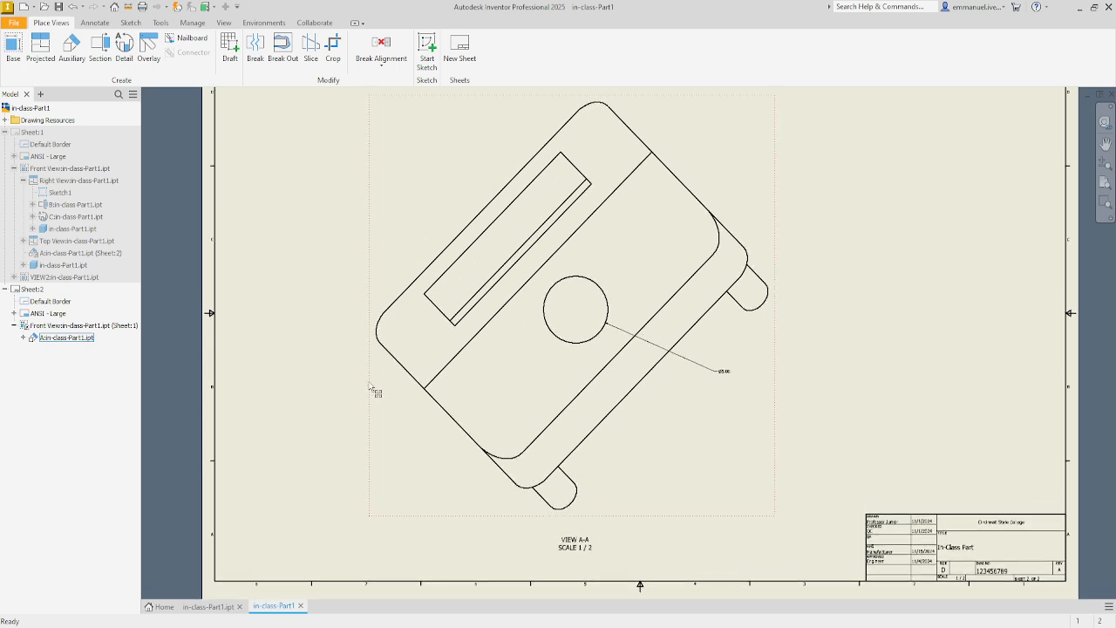
Step: Review the component, model, display and recovery settings of View A-A and close them without applying anything
{"action": "right_click", "coordinate": [370, 388]}
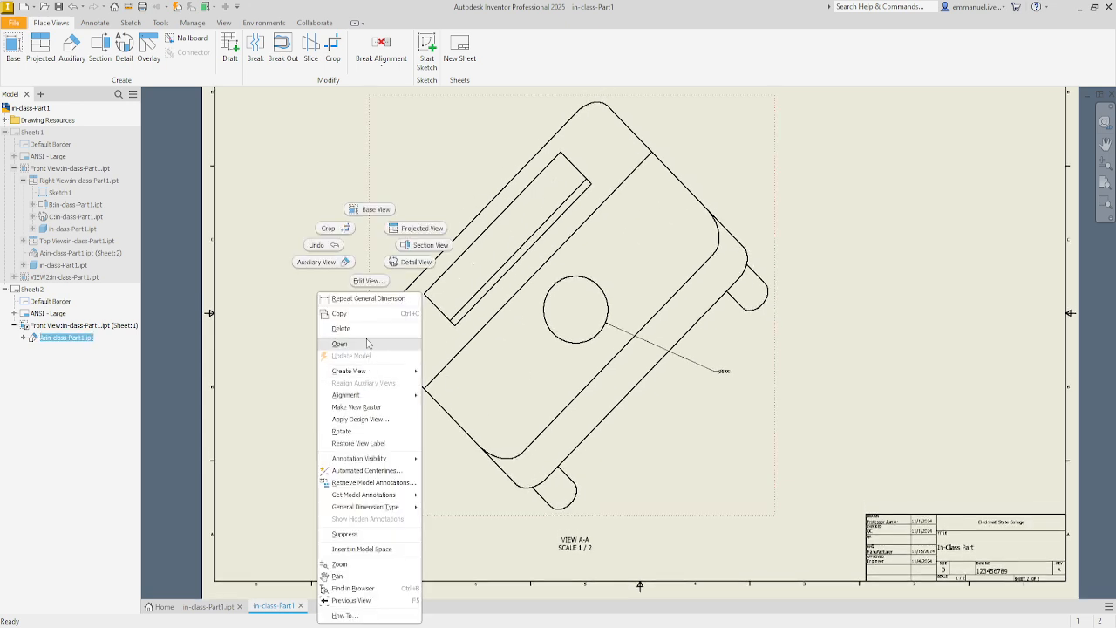
{"action": "left_click", "coordinate": [368, 280]}
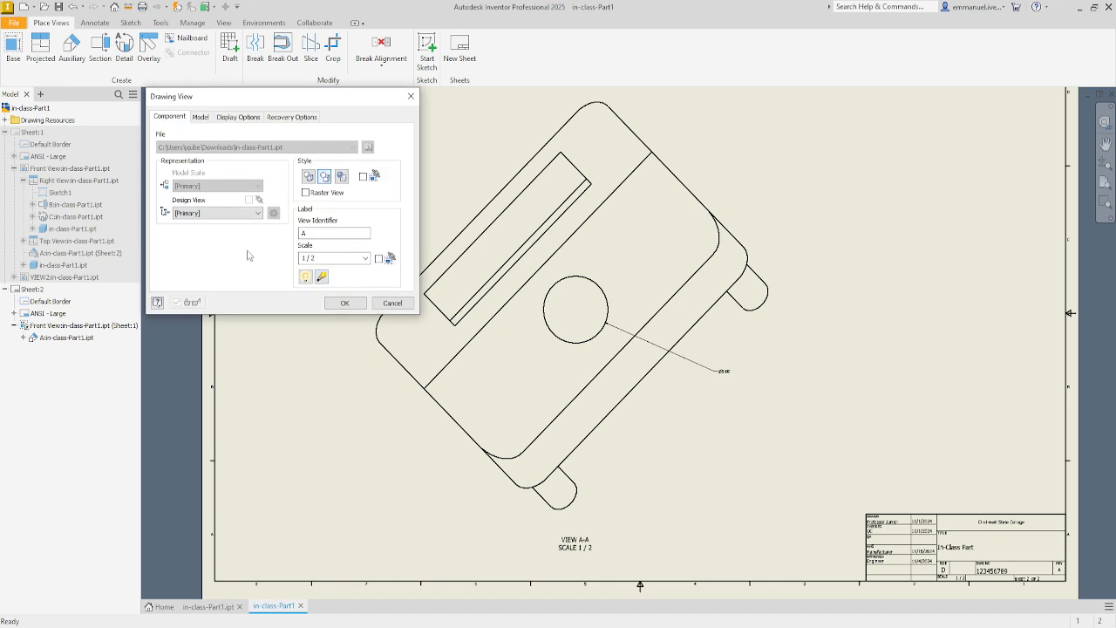
{"action": "left_click", "coordinate": [200, 117]}
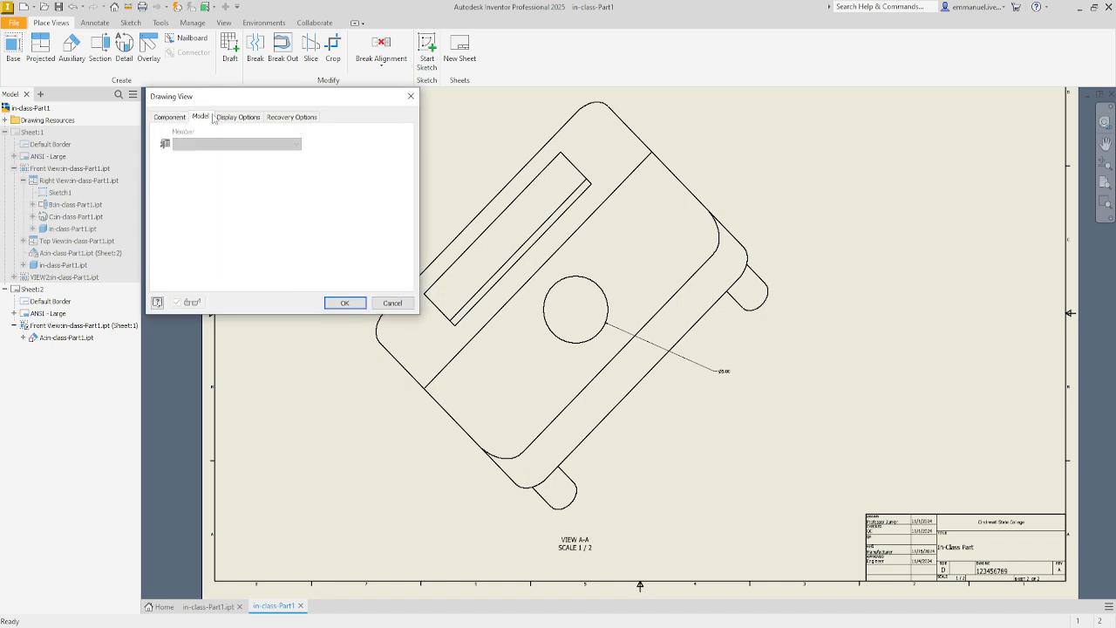
{"action": "left_click", "coordinate": [220, 117]}
{"action": "left_click", "coordinate": [276, 117]}
{"action": "left_click", "coordinate": [180, 118]}
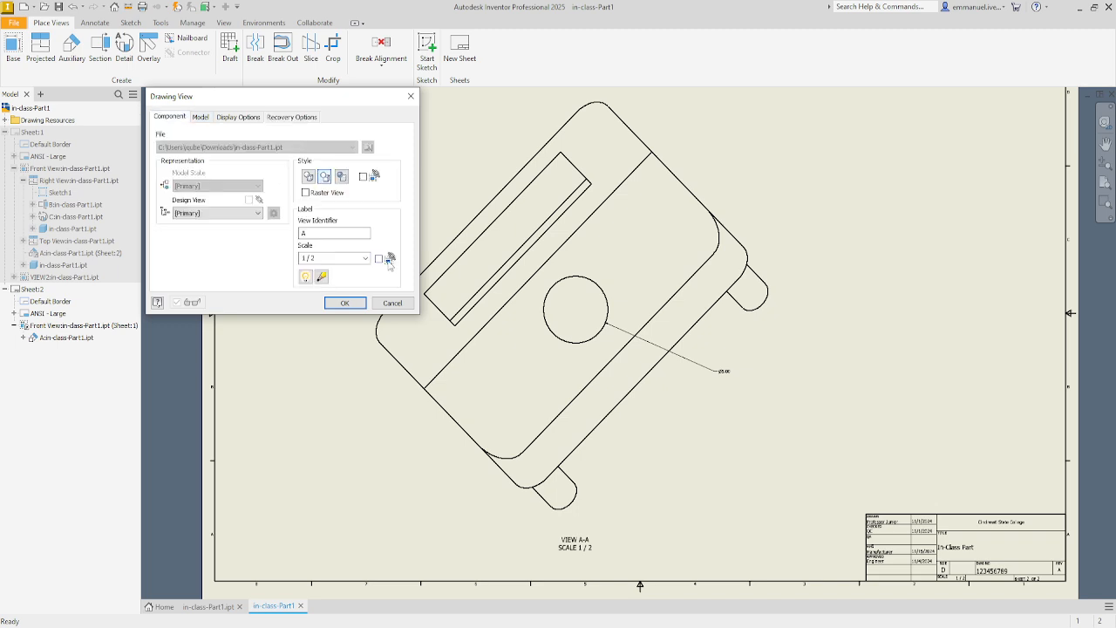
{"action": "left_click", "coordinate": [393, 303]}
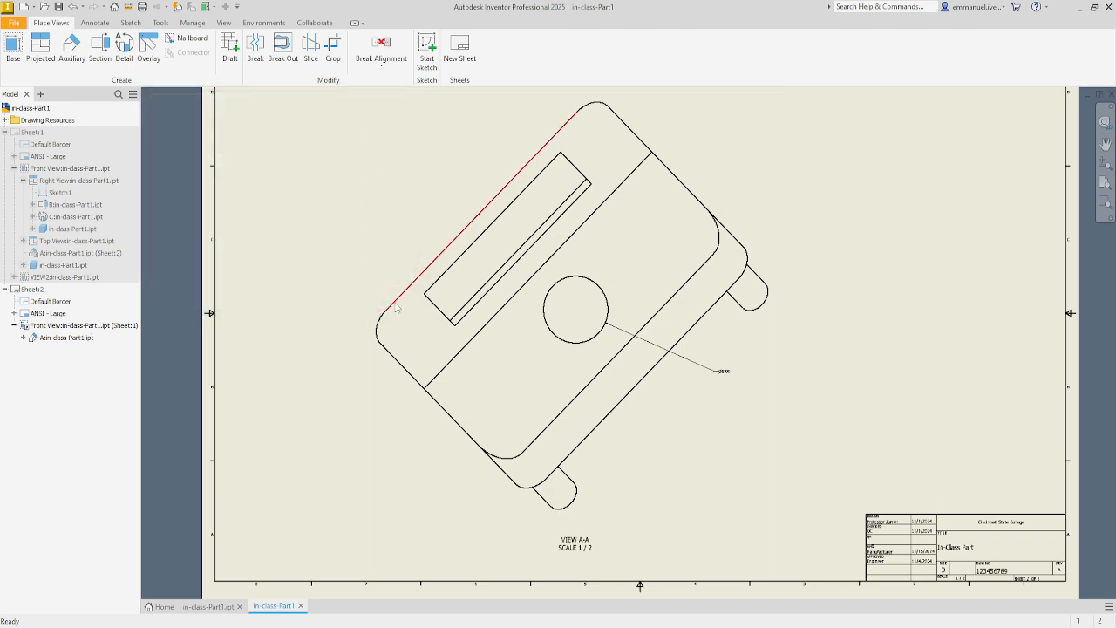
Step: Restore the label of View A-A to its default position beneath the view
{"action": "left_click", "coordinate": [395, 307]}
{"action": "right_click", "coordinate": [640, 519]}
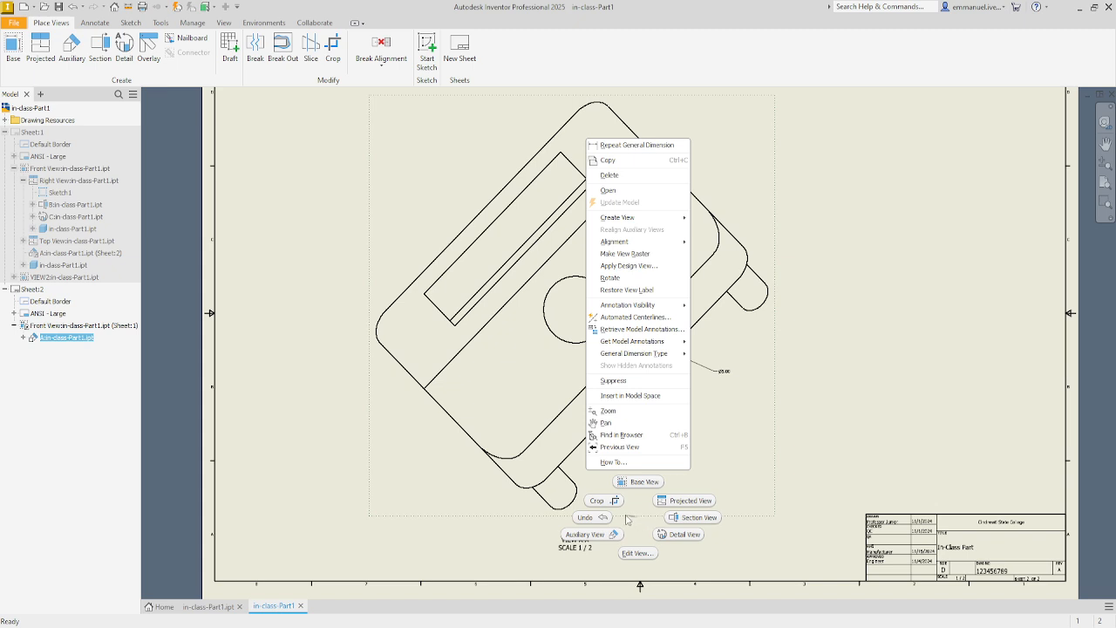
{"action": "mouse_move", "coordinate": [636, 306]}
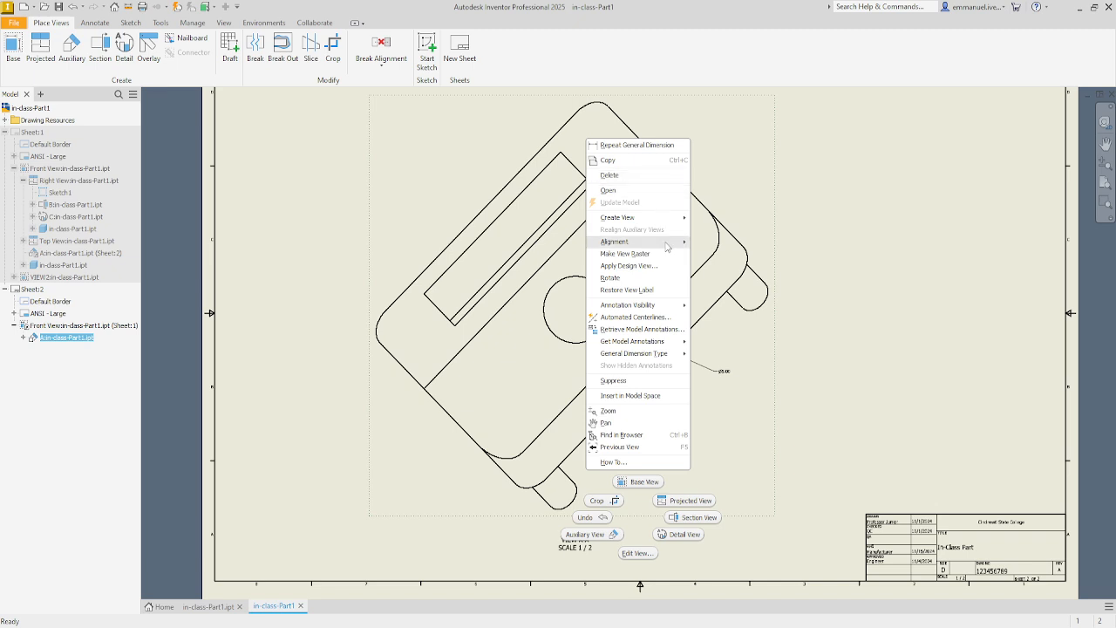
{"action": "mouse_move", "coordinate": [667, 247]}
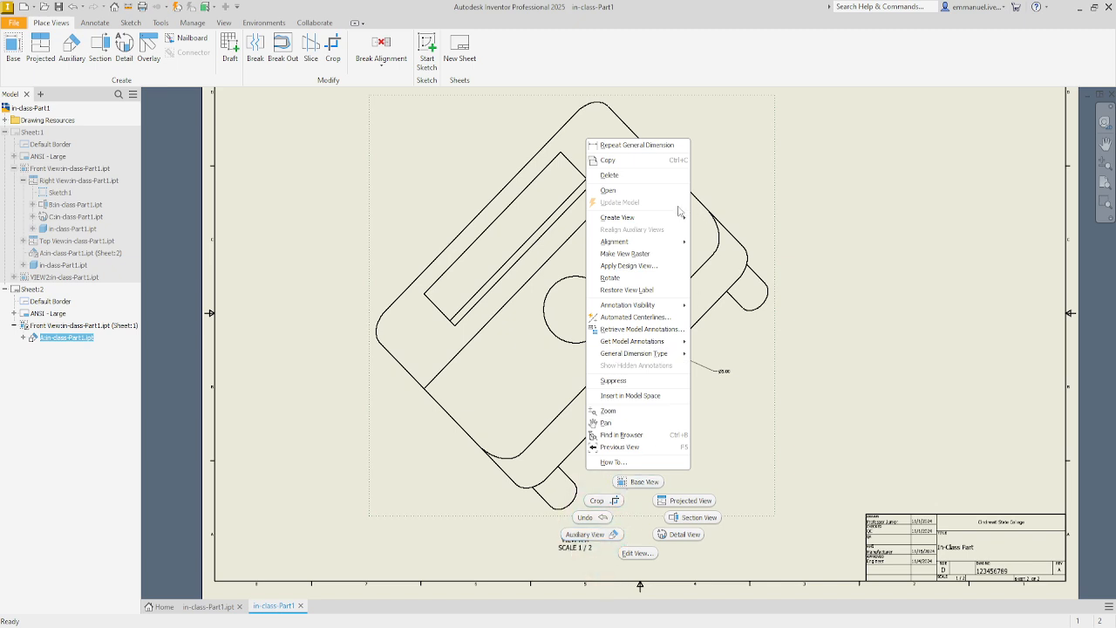
{"action": "mouse_move", "coordinate": [679, 218]}
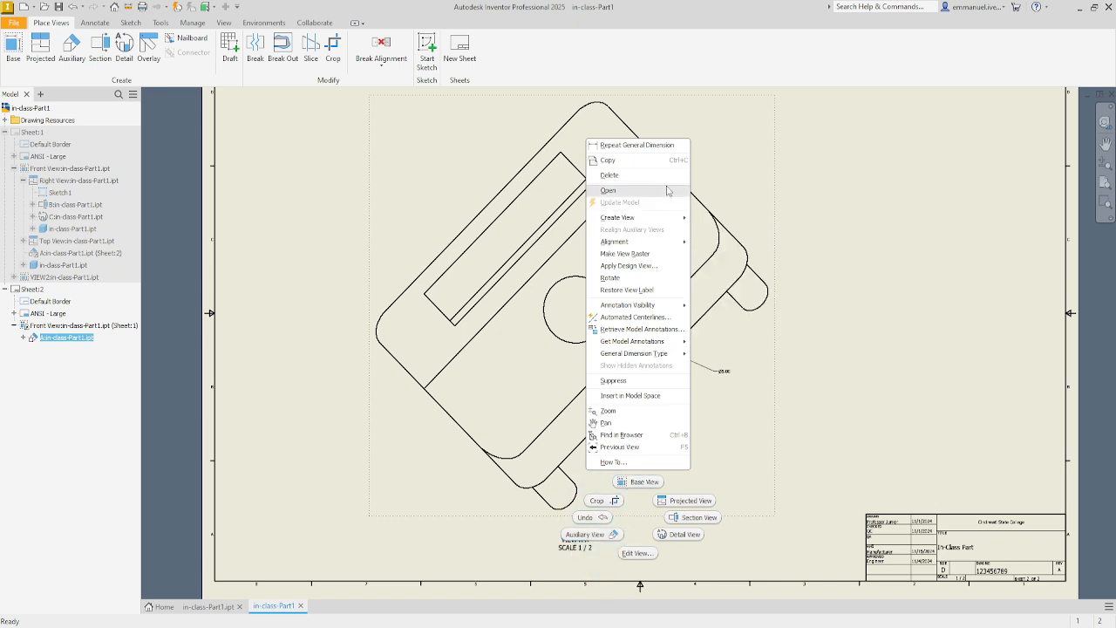
{"action": "left_click", "coordinate": [664, 290]}
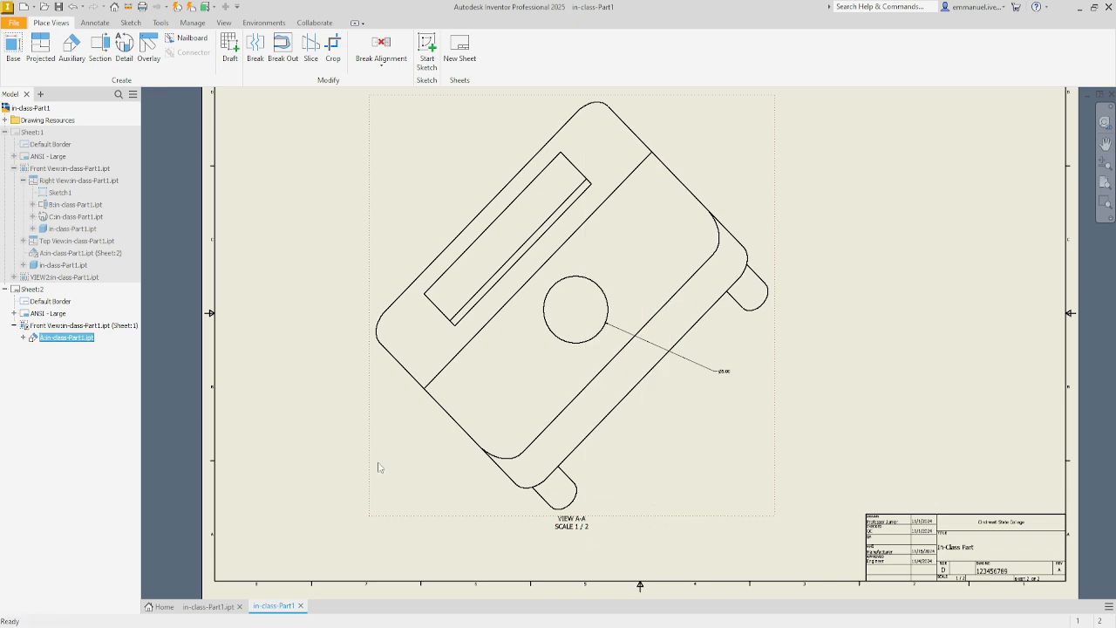
Step: Return to Sheet 1 and dimension the height of the block's left vertical edge in the front view, placing it beside the block
{"action": "double_click", "coordinate": [26, 134]}
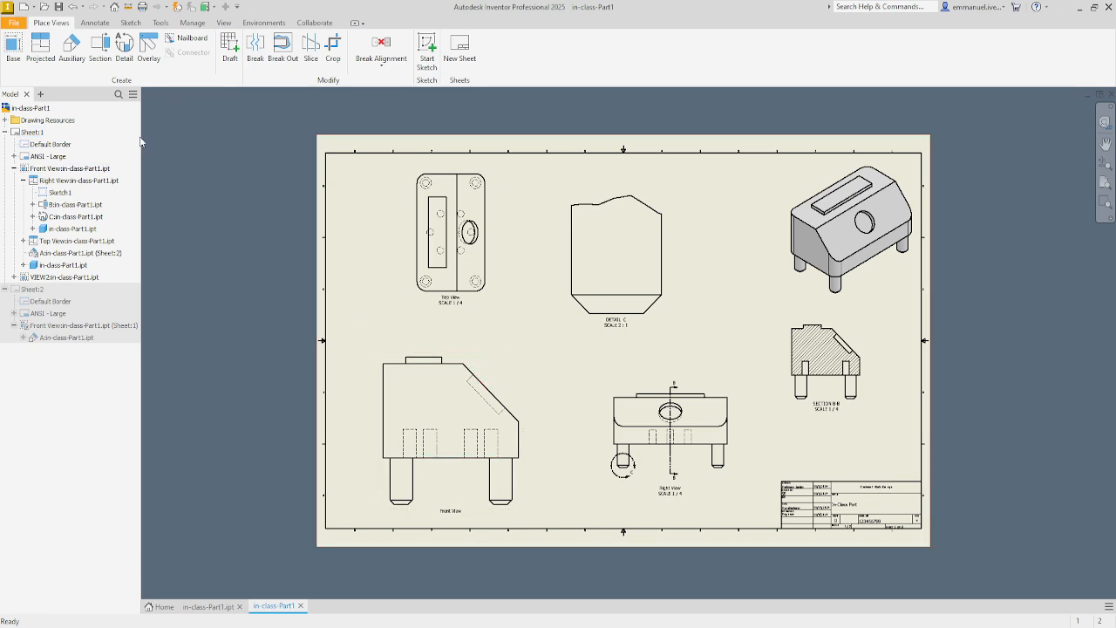
{"action": "left_click", "coordinate": [95, 23]}
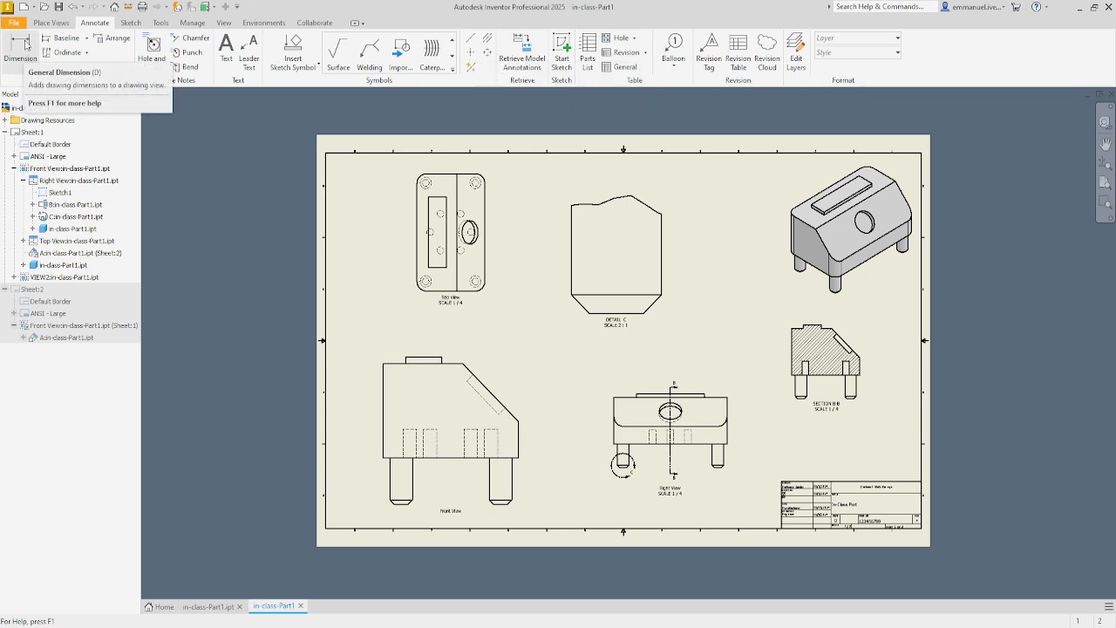
{"action": "left_click", "coordinate": [22, 50]}
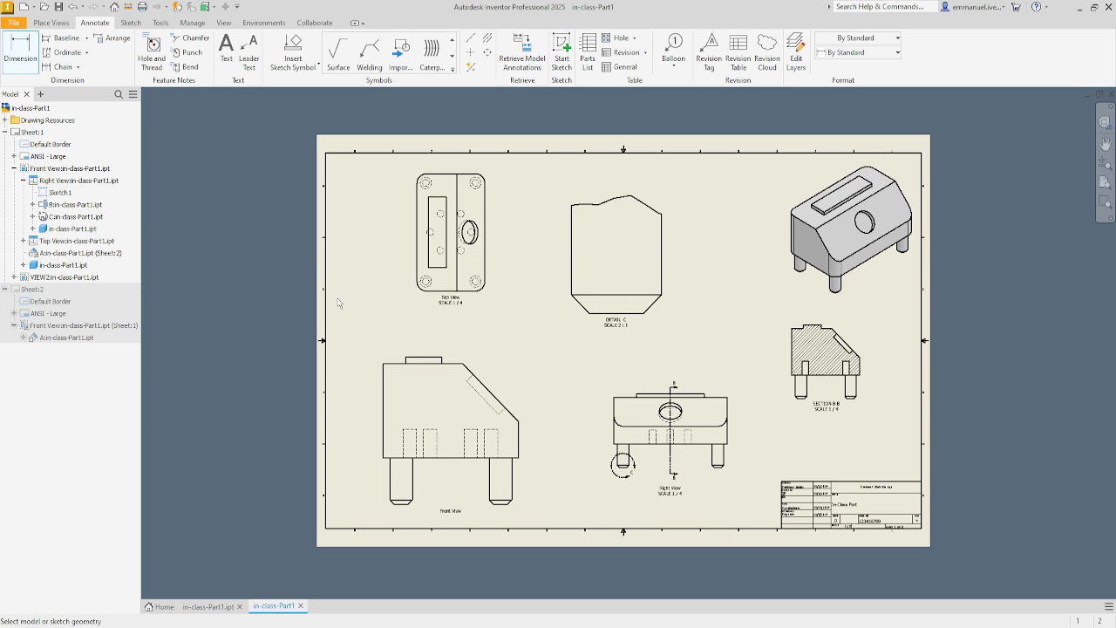
{"action": "scroll", "coordinate": [358, 491], "scroll_direction": "down", "scroll_amount": 2}
{"action": "scroll", "coordinate": [357, 490], "scroll_direction": "up", "scroll_amount": 3}
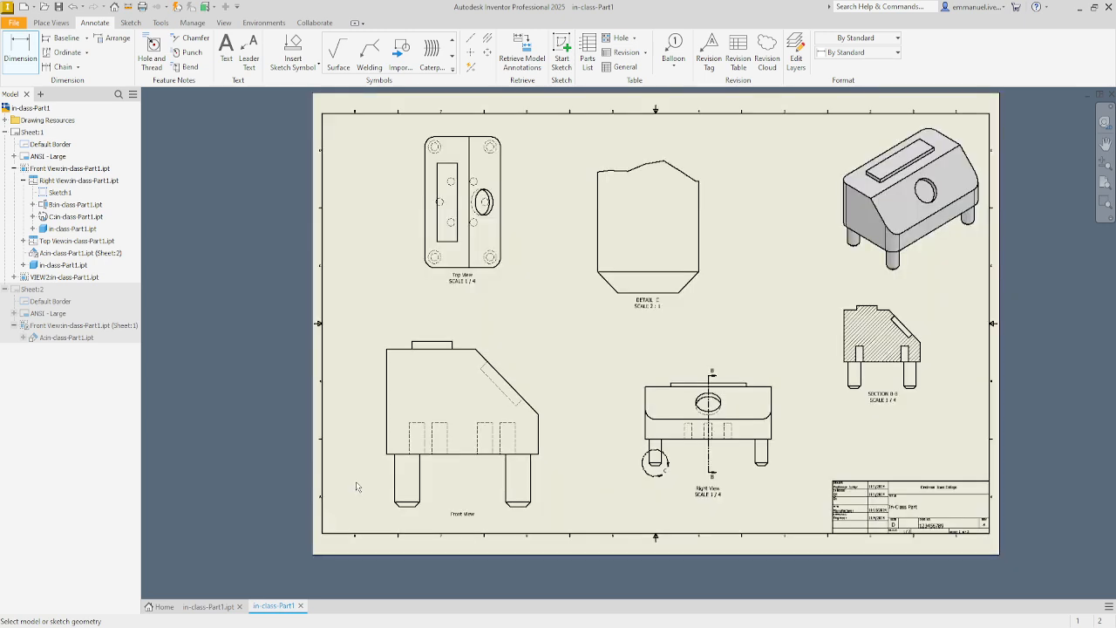
{"action": "scroll", "coordinate": [356, 490], "scroll_direction": "up", "scroll_amount": 3}
{"action": "scroll", "coordinate": [352, 479], "scroll_direction": "up", "scroll_amount": 3}
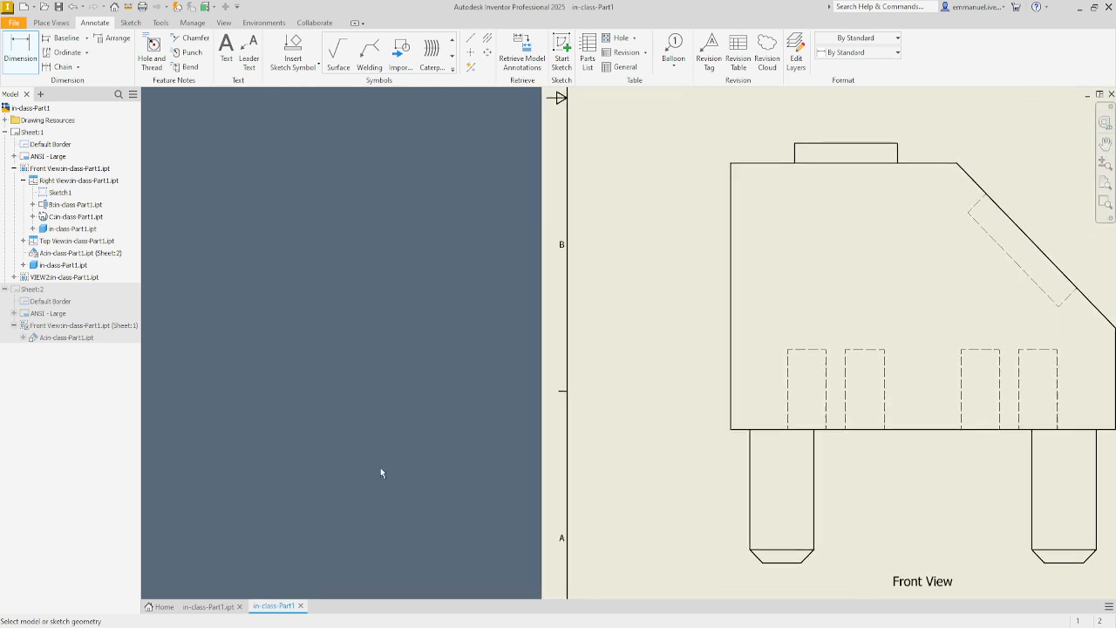
{"action": "scroll", "coordinate": [392, 460], "scroll_direction": "down", "scroll_amount": 2}
{"action": "scroll", "coordinate": [390, 455], "scroll_direction": "up", "scroll_amount": 1}
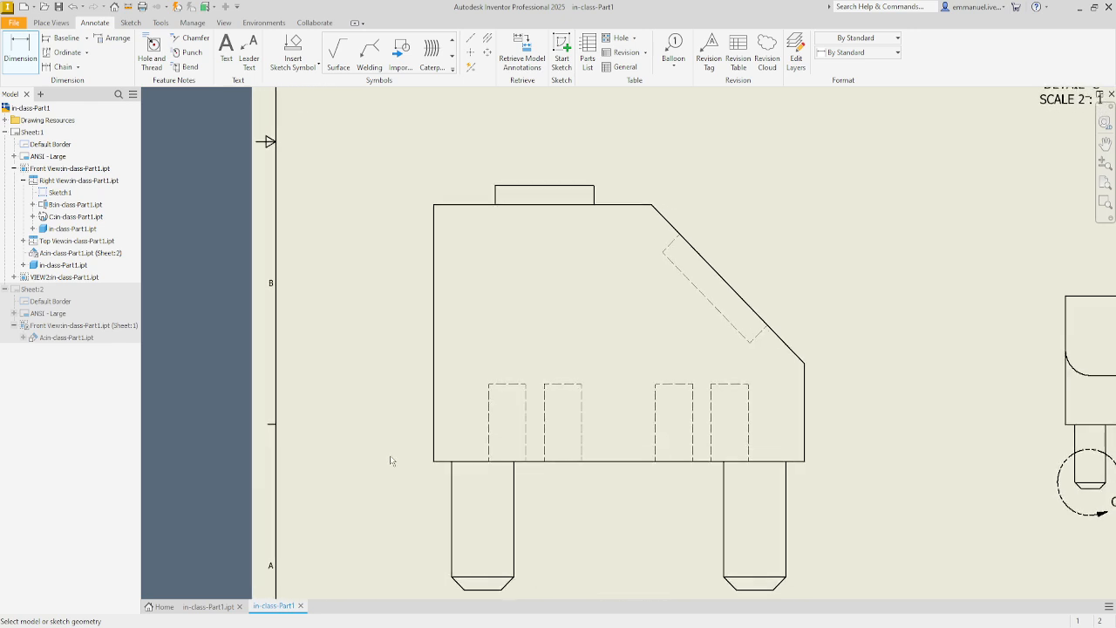
{"action": "left_click", "coordinate": [435, 415]}
{"action": "left_click", "coordinate": [397, 342]}
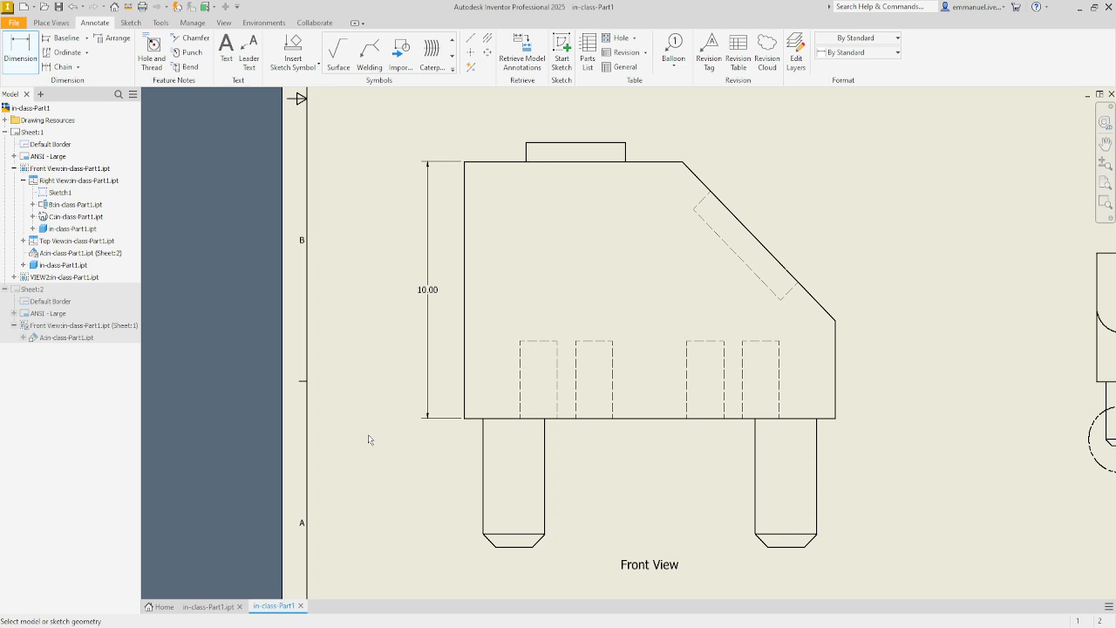
Step: Dimension the front view's overall height and the leg's straight vertical side, placing the leg dimension in line with the block height dimension
{"action": "left_click", "coordinate": [529, 146]}
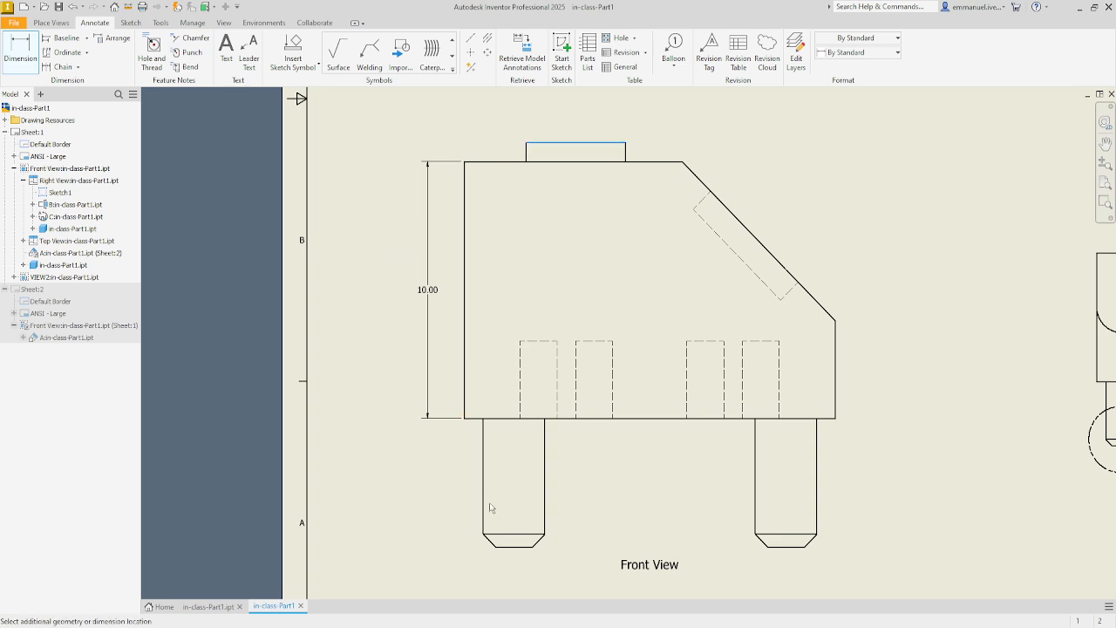
{"action": "left_click", "coordinate": [493, 546]}
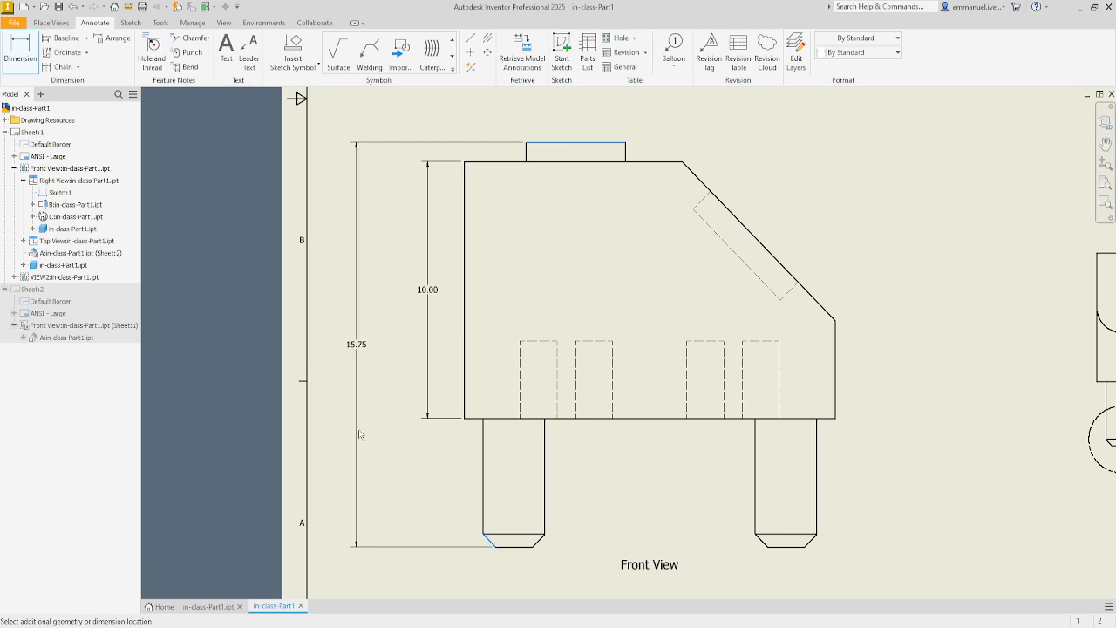
{"action": "left_click", "coordinate": [347, 370]}
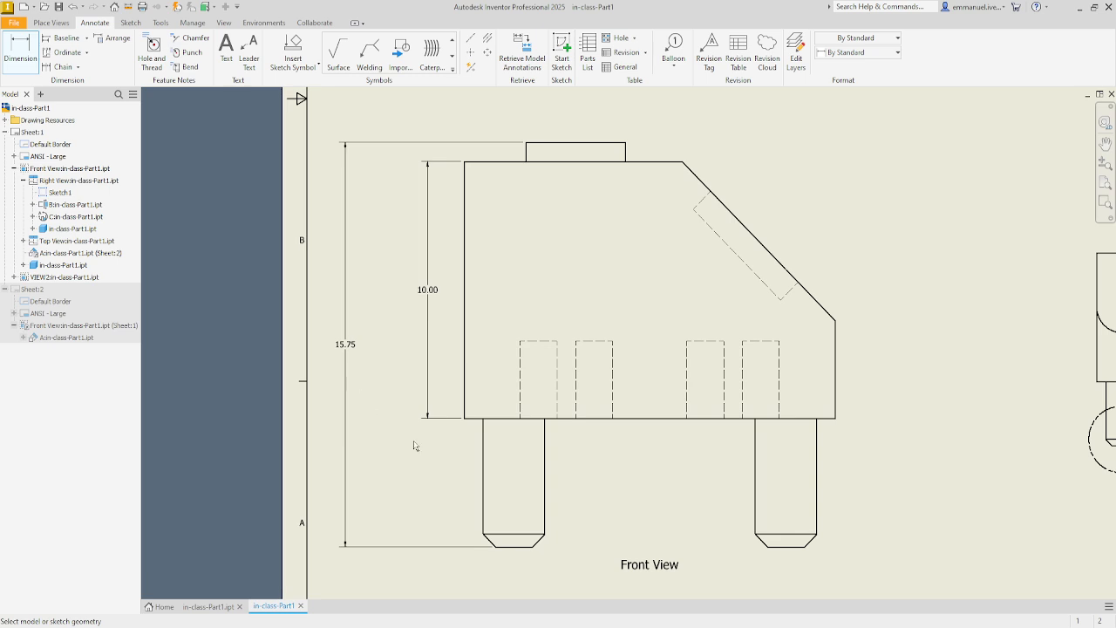
{"action": "left_click", "coordinate": [483, 438]}
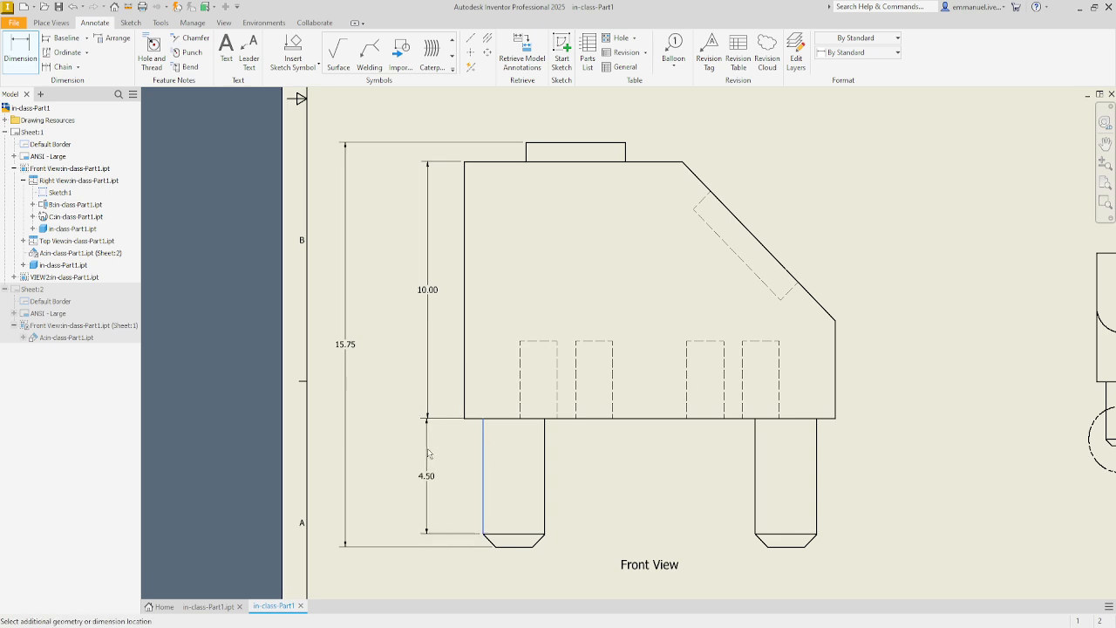
{"action": "left_click", "coordinate": [428, 454]}
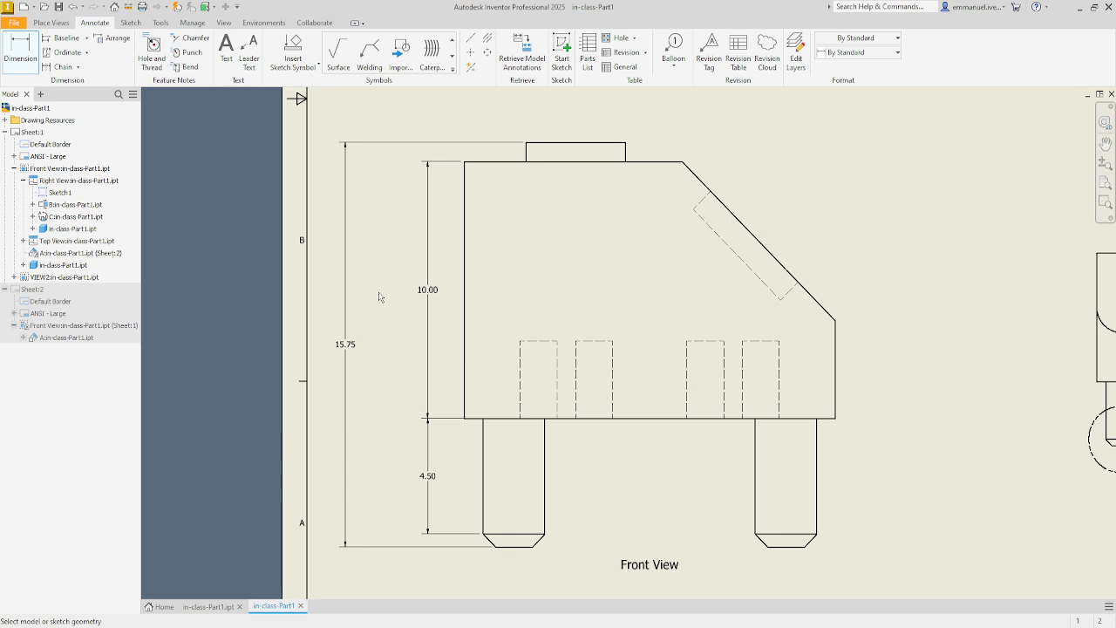
{"action": "double_click", "coordinate": [427, 478]}
{"action": "scroll", "coordinate": [428, 480], "scroll_direction": "up", "scroll_amount": 2}
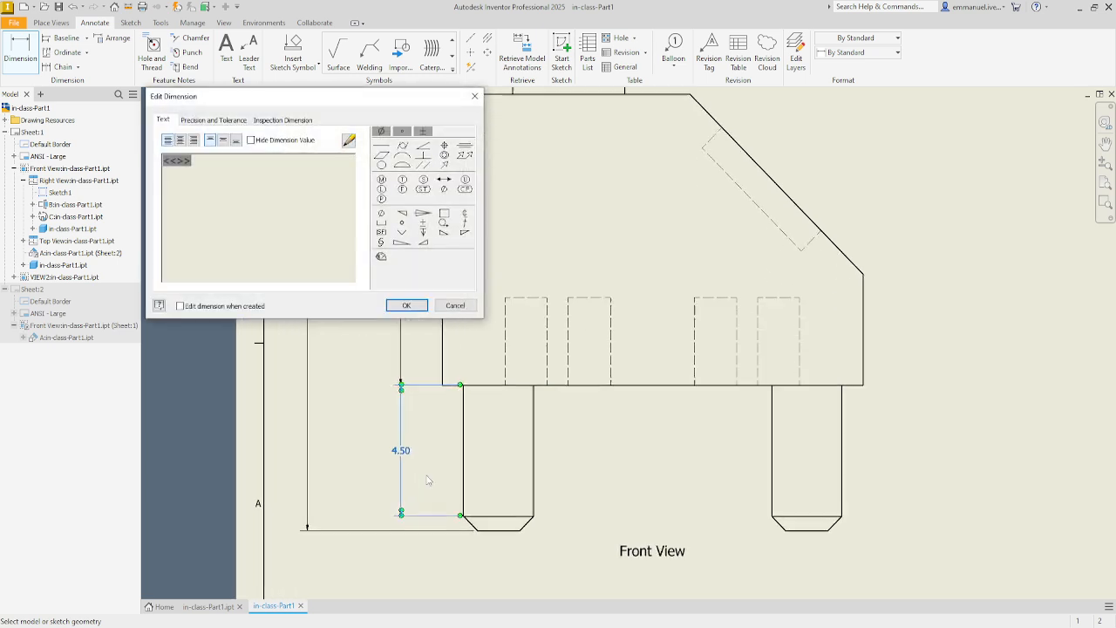
{"action": "left_click", "coordinate": [450, 304]}
{"action": "scroll", "coordinate": [466, 359], "scroll_direction": "up", "scroll_amount": 3}
{"action": "scroll", "coordinate": [473, 239], "scroll_direction": "up", "scroll_amount": 1}
{"action": "middle_click_drag", "start_coordinate": [473, 239], "coordinate": [605, 379]}
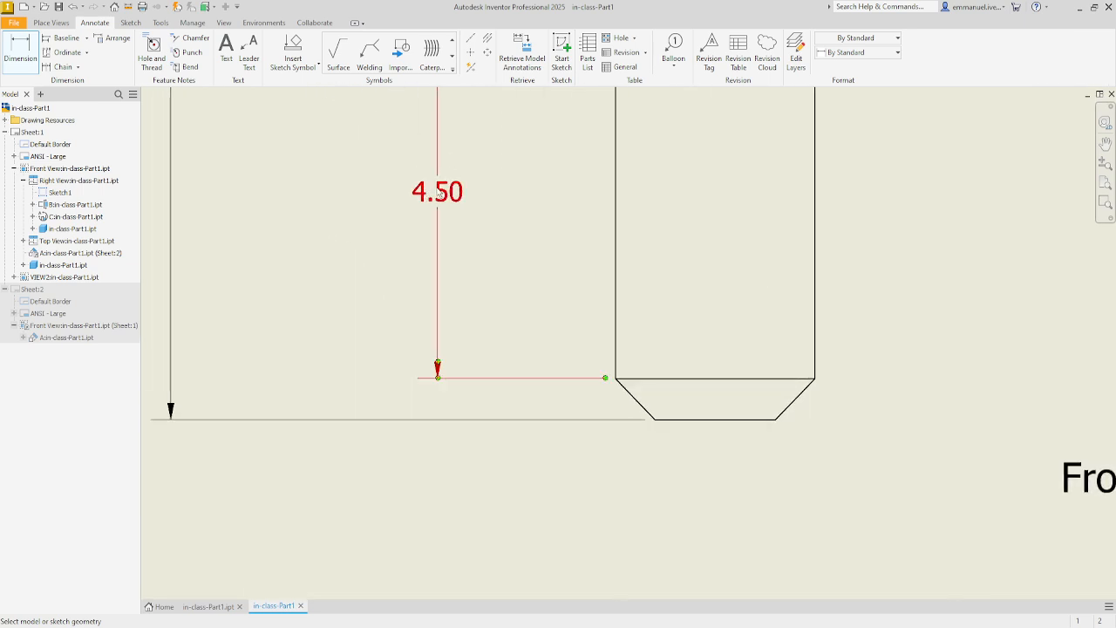
{"action": "double_click", "coordinate": [608, 384]}
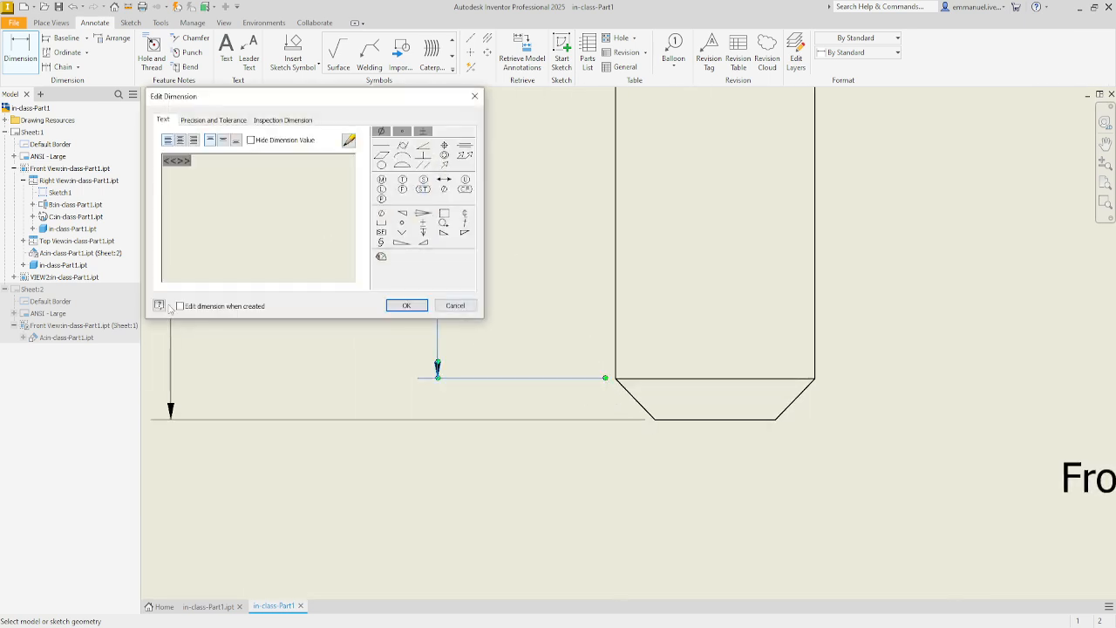
{"action": "left_click", "coordinate": [426, 307]}
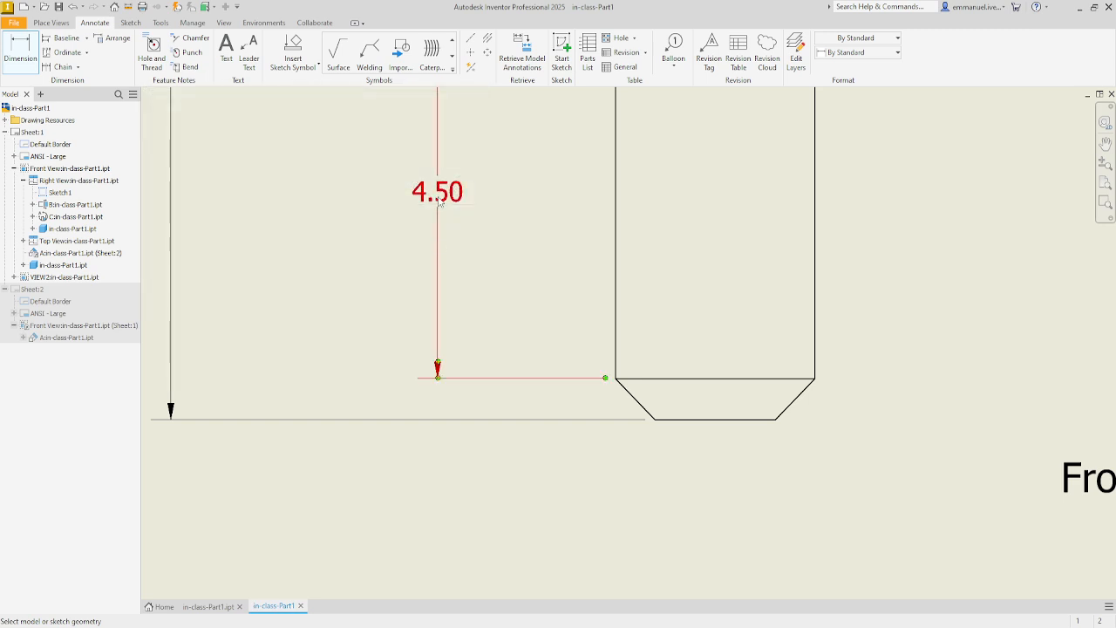
{"action": "left_click", "coordinate": [605, 379]}
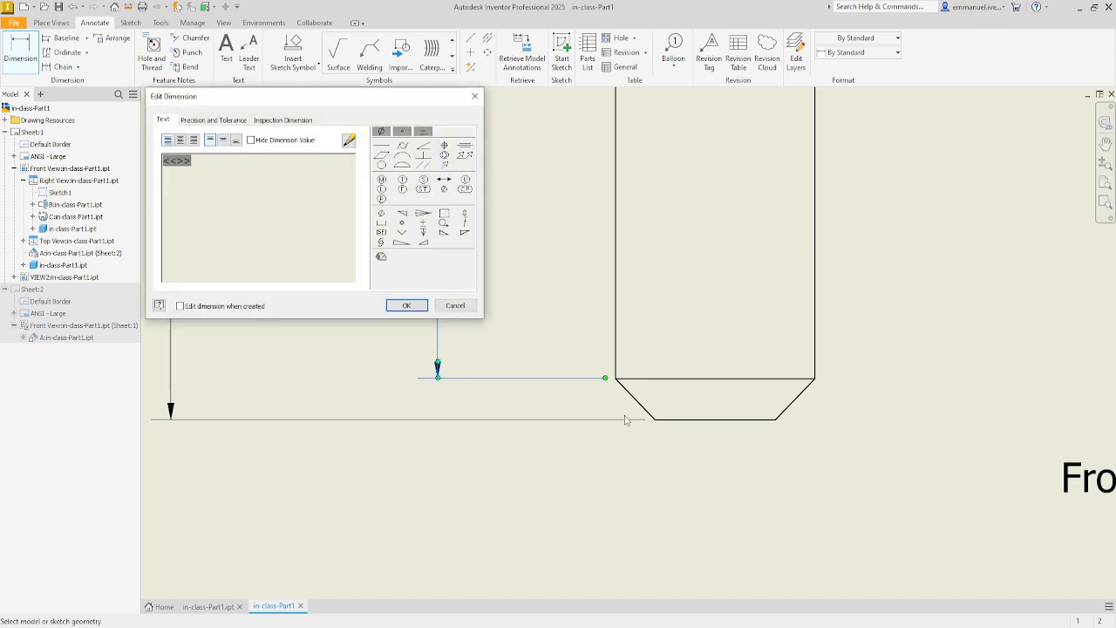
{"action": "left_click", "coordinate": [454, 306]}
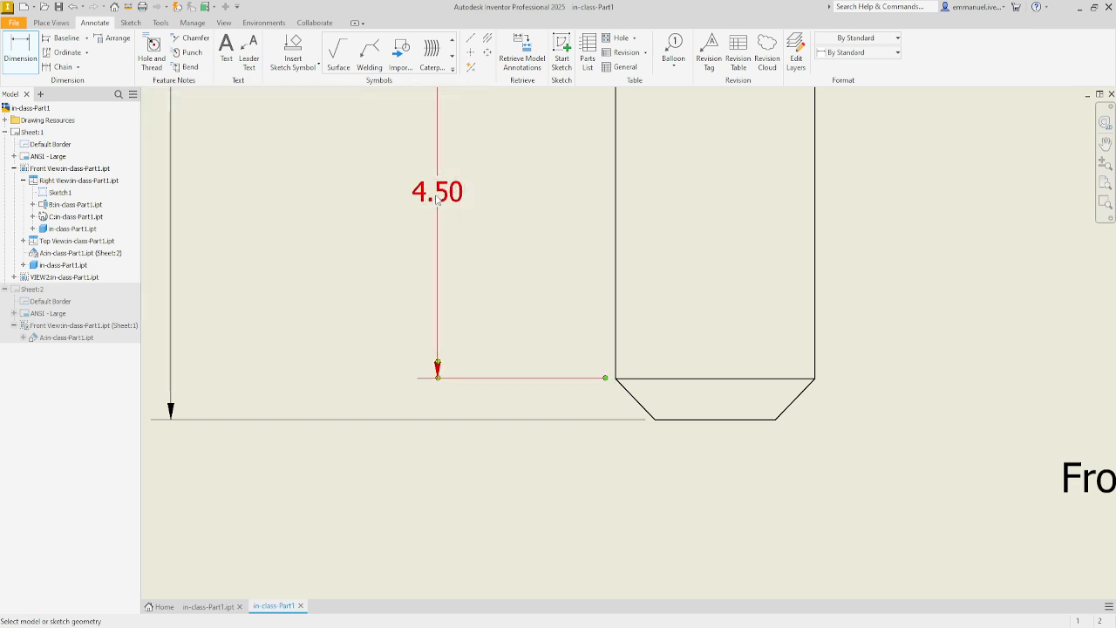
{"action": "double_click", "coordinate": [438, 199]}
{"action": "left_click", "coordinate": [454, 306]}
{"action": "left_click", "coordinate": [437, 413]}
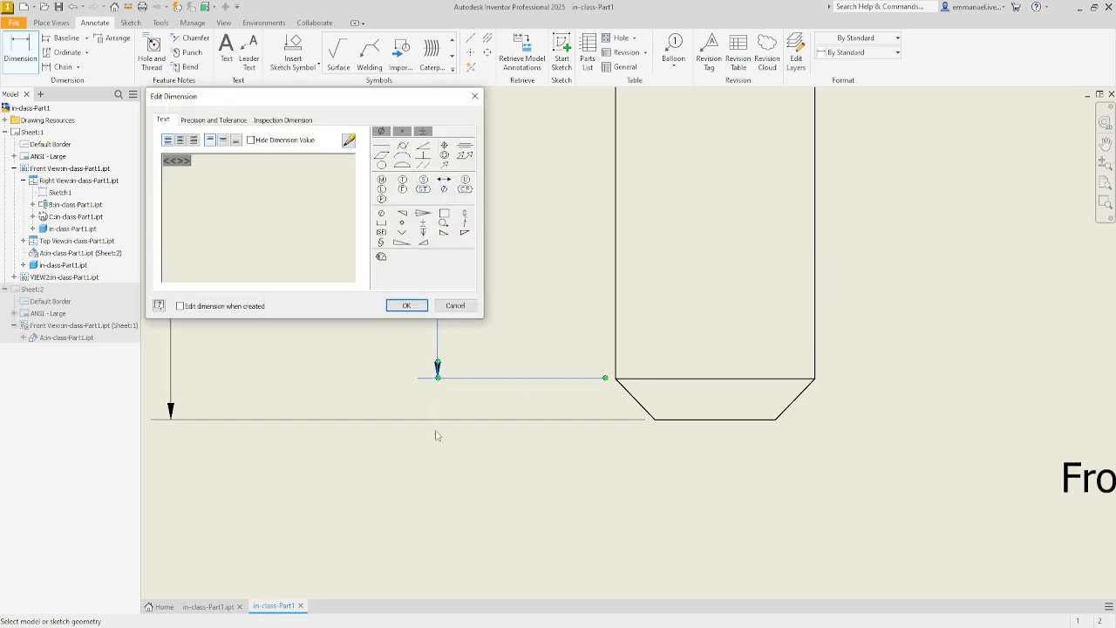
{"action": "left_click", "coordinate": [455, 307]}
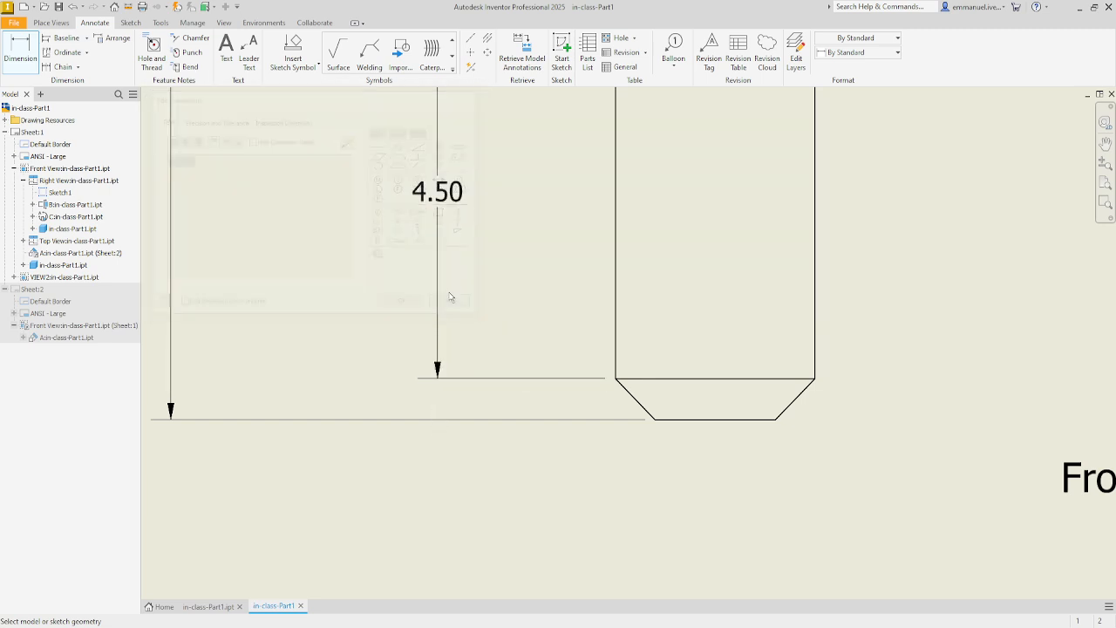
{"action": "double_click", "coordinate": [442, 202]}
{"action": "left_click", "coordinate": [457, 304]}
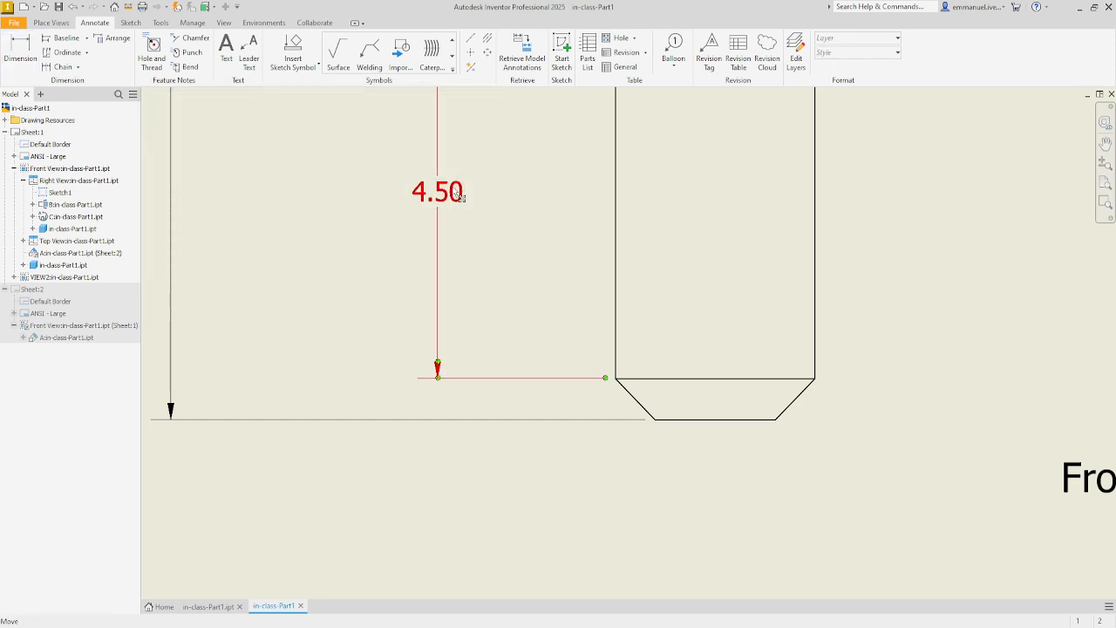
Step: Move the leg dimension's lower anchor point to the bottom of the leg so that it spans the full leg height
{"action": "left_click", "coordinate": [459, 195]}
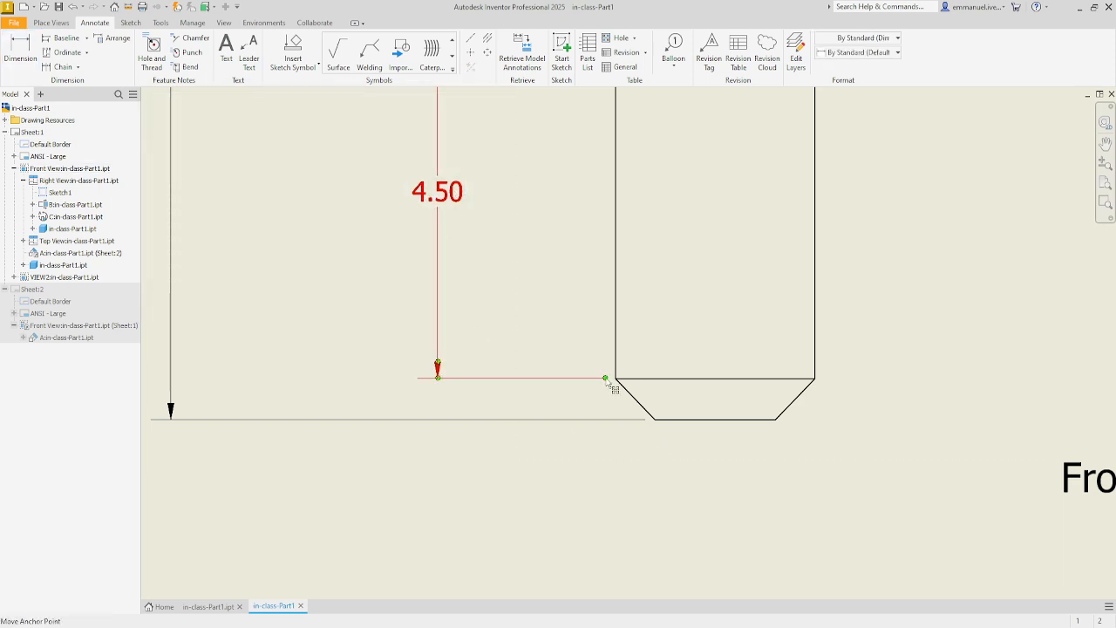
{"action": "left_click_drag", "start_coordinate": [607, 381], "coordinate": [651, 421]}
{"action": "scroll", "coordinate": [650, 421], "scroll_direction": "down", "scroll_amount": 2}
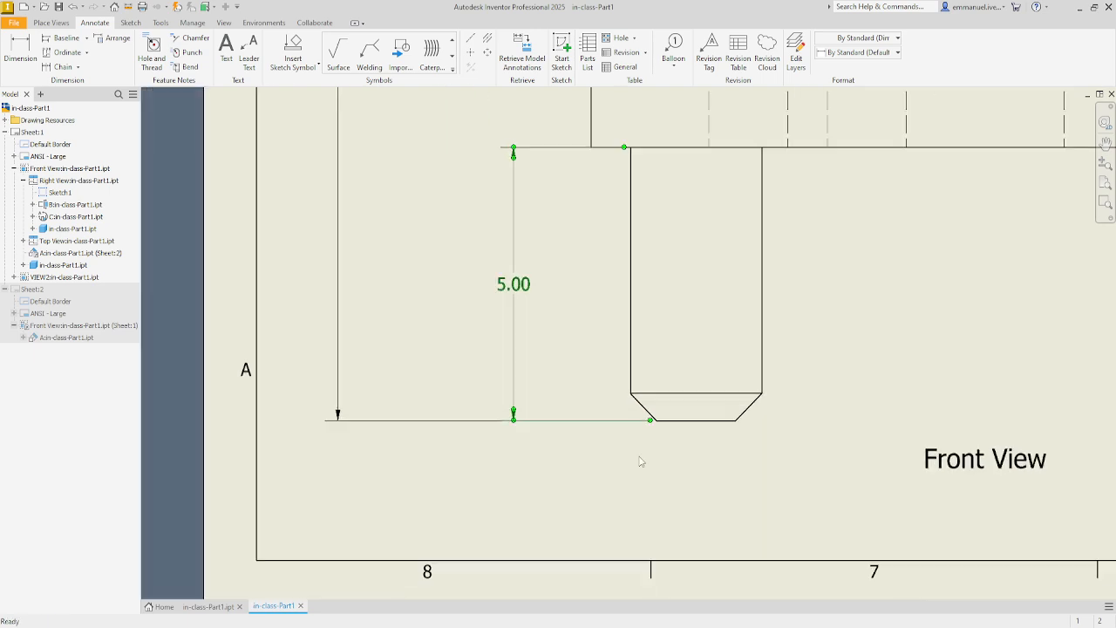
{"action": "scroll", "coordinate": [641, 461], "scroll_direction": "down", "scroll_amount": 1}
{"action": "middle_click_drag", "start_coordinate": [689, 369], "coordinate": [665, 479]}
{"action": "key", "text": "Escape"}
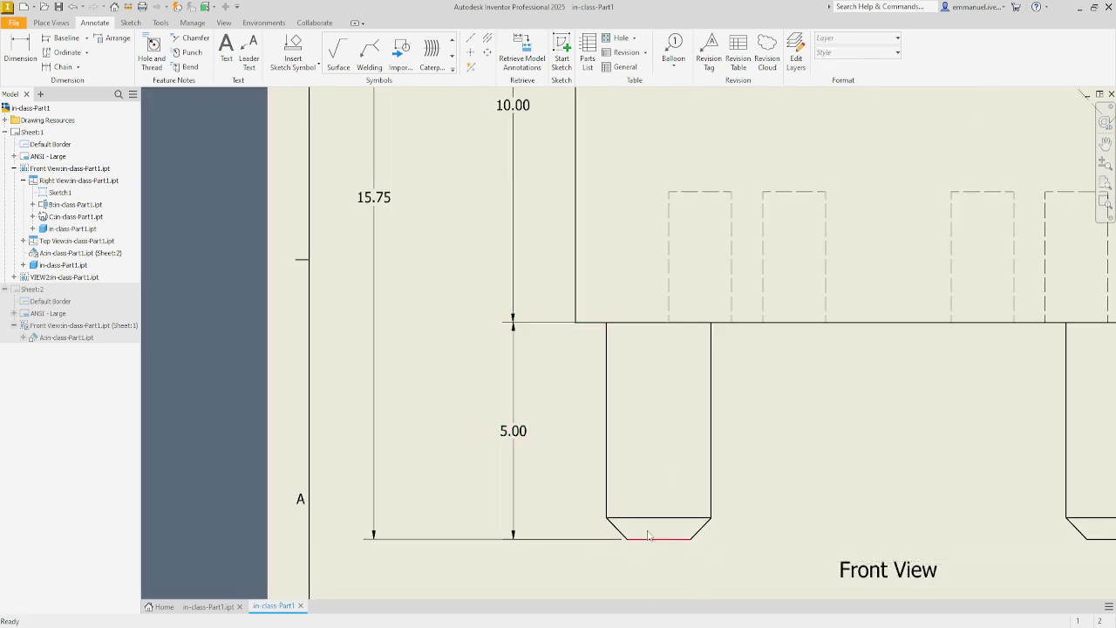
Step: Dimension the height of the small raised block on top of the front view, placing it beside the raised block
{"action": "scroll", "coordinate": [620, 541], "scroll_direction": "down", "scroll_amount": 3}
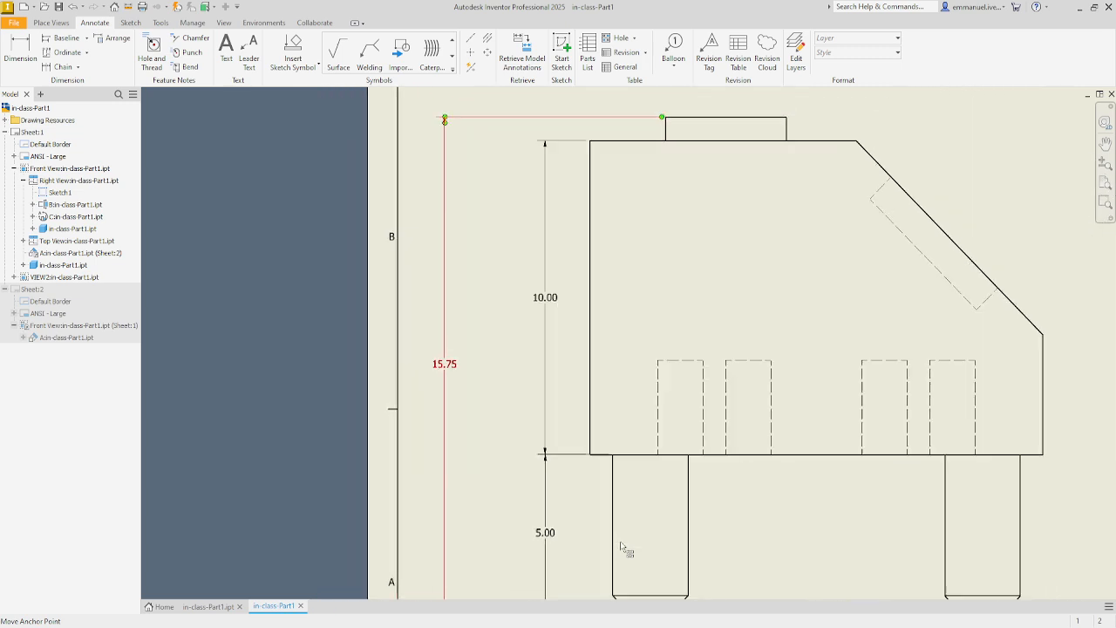
{"action": "scroll", "coordinate": [620, 540], "scroll_direction": "down", "scroll_amount": 2}
{"action": "scroll", "coordinate": [620, 541], "scroll_direction": "up", "scroll_amount": 3}
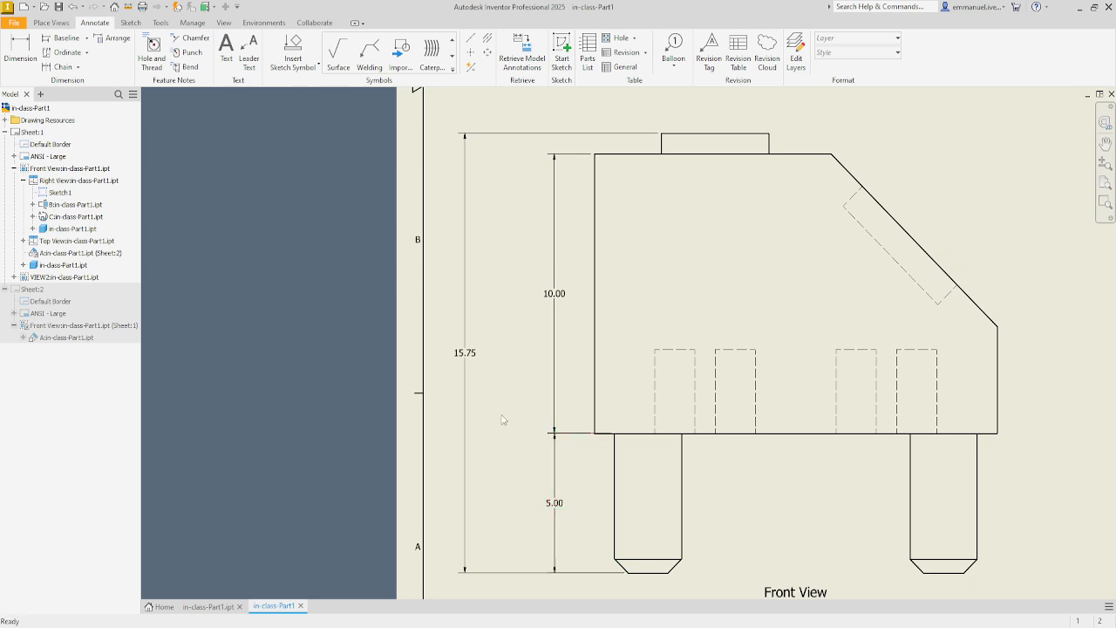
{"action": "scroll", "coordinate": [473, 361], "scroll_direction": "up", "scroll_amount": 3}
{"action": "scroll", "coordinate": [564, 311], "scroll_direction": "up", "scroll_amount": 5}
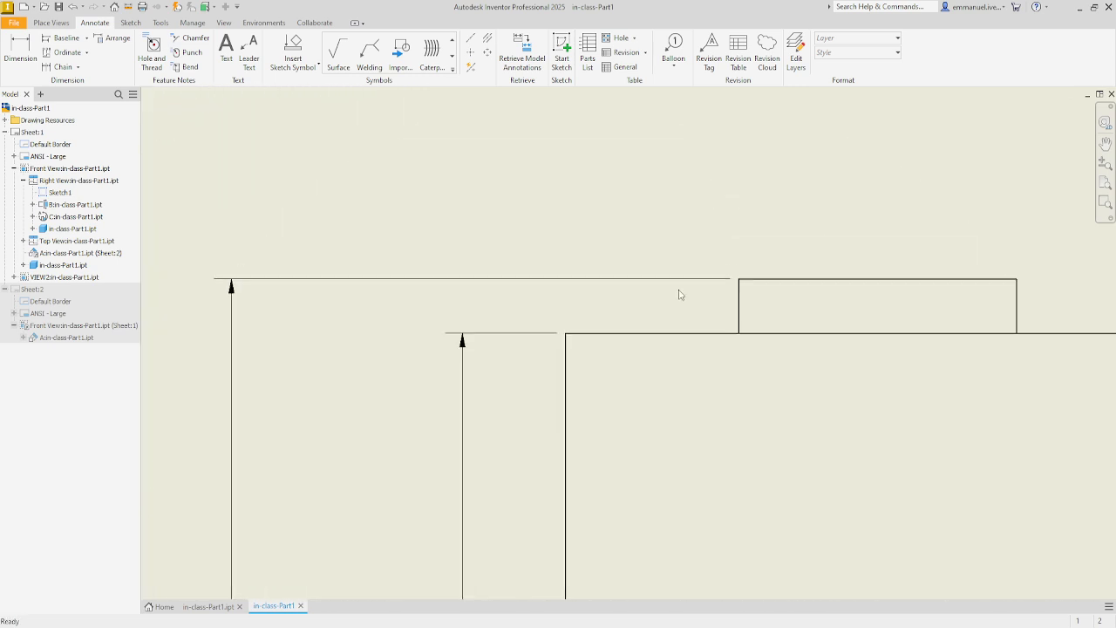
{"action": "left_click", "coordinate": [20, 51]}
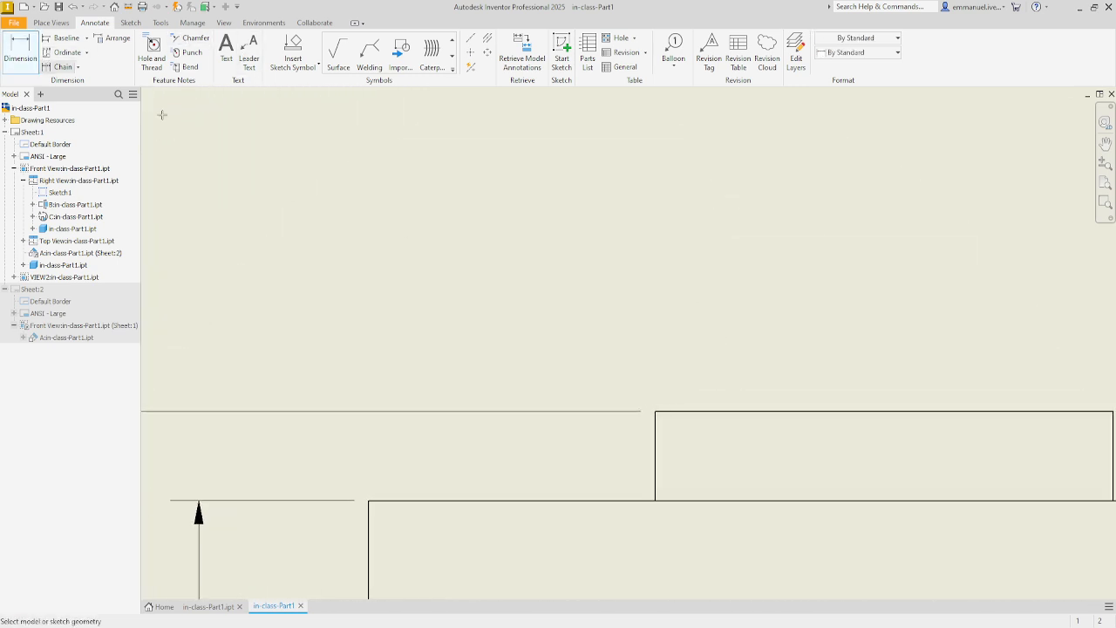
{"action": "left_click", "coordinate": [656, 433]}
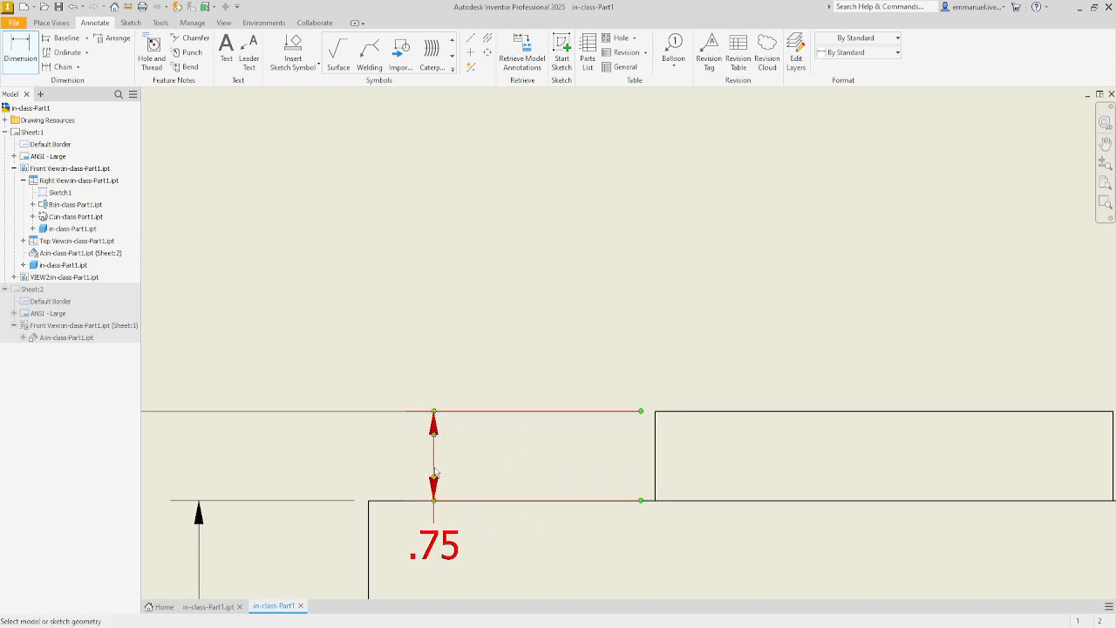
{"action": "left_click", "coordinate": [436, 471]}
{"action": "key", "text": "Escape"}
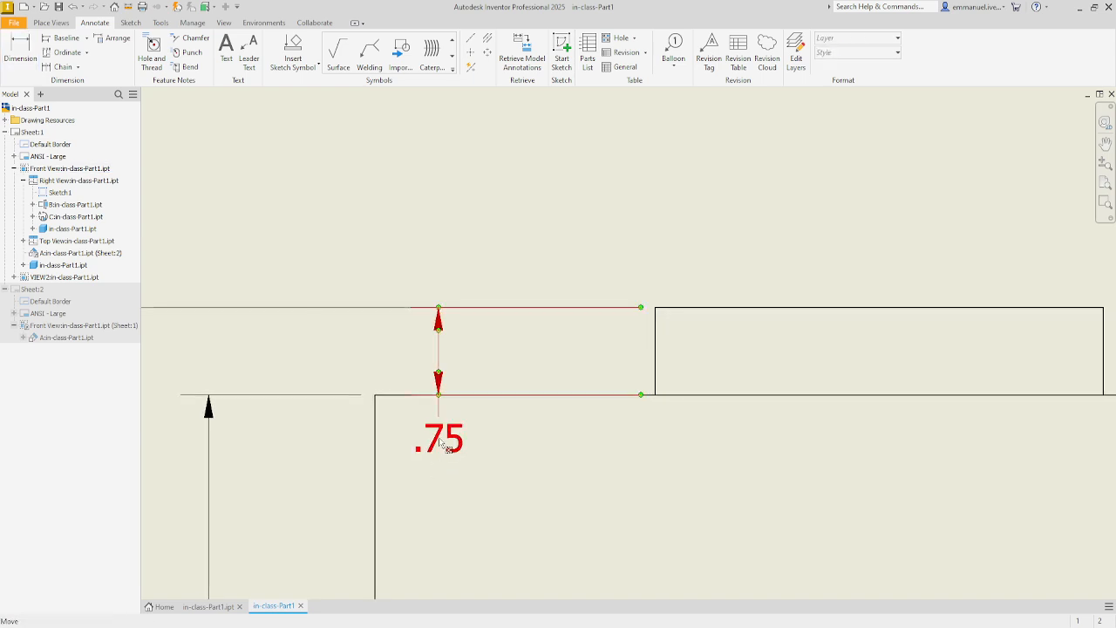
Step: Move the raised block's height dimension text above its extension lines, clear of the part outline
{"action": "left_click_drag", "start_coordinate": [443, 445], "coordinate": [436, 185]}
{"action": "scroll", "coordinate": [526, 247], "scroll_direction": "up", "scroll_amount": 1}
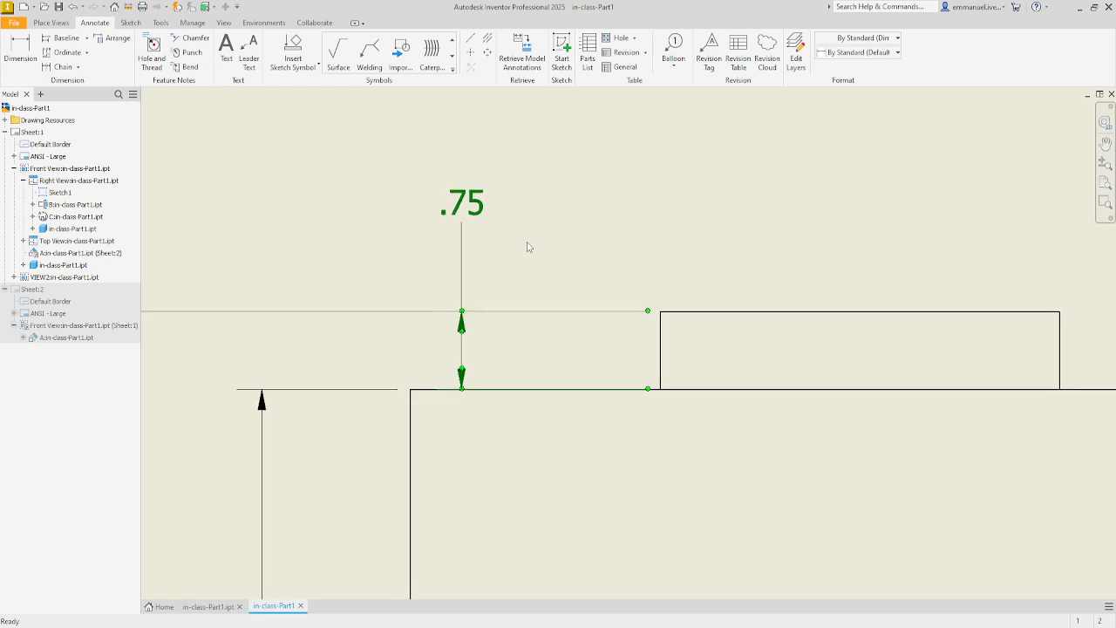
{"action": "left_click", "coordinate": [527, 246]}
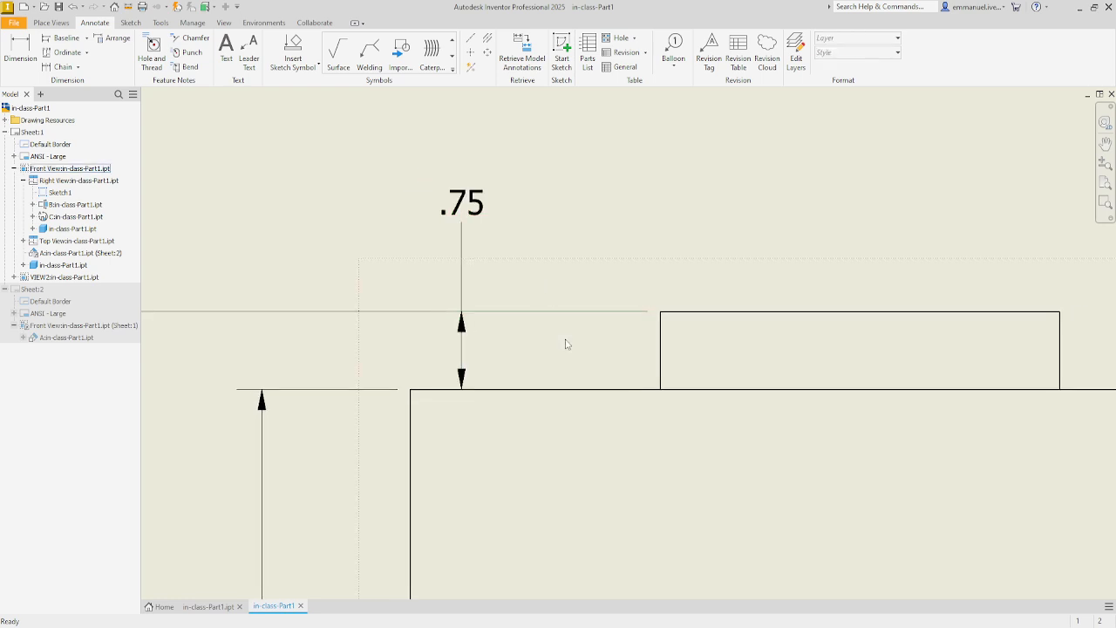
{"action": "scroll", "coordinate": [572, 430], "scroll_direction": "up", "scroll_amount": 2}
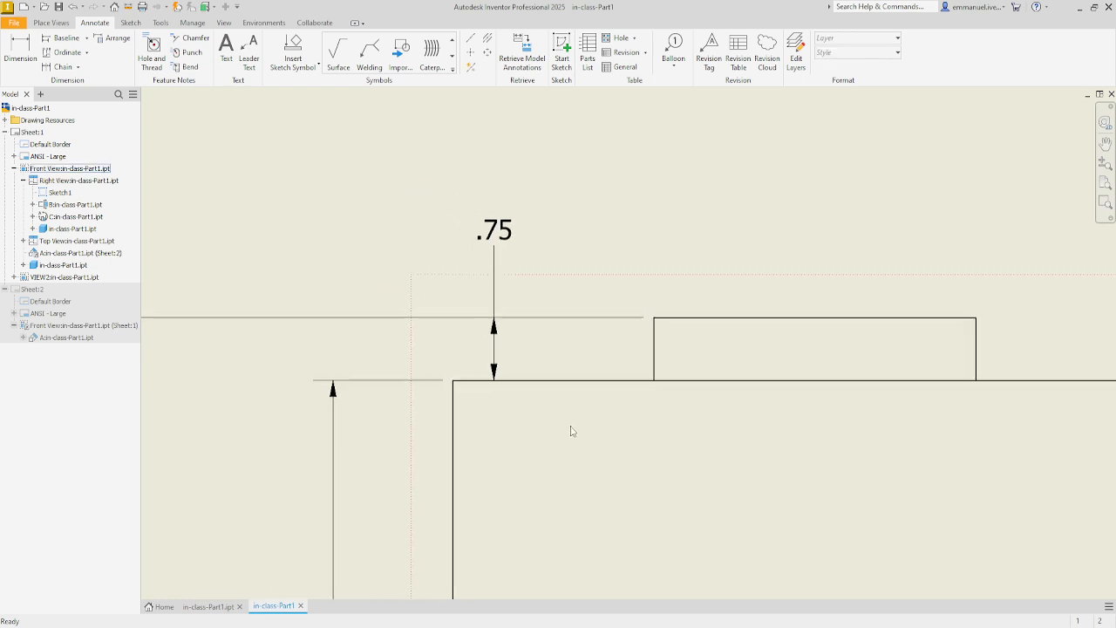
{"action": "scroll", "coordinate": [572, 431], "scroll_direction": "down", "scroll_amount": 3}
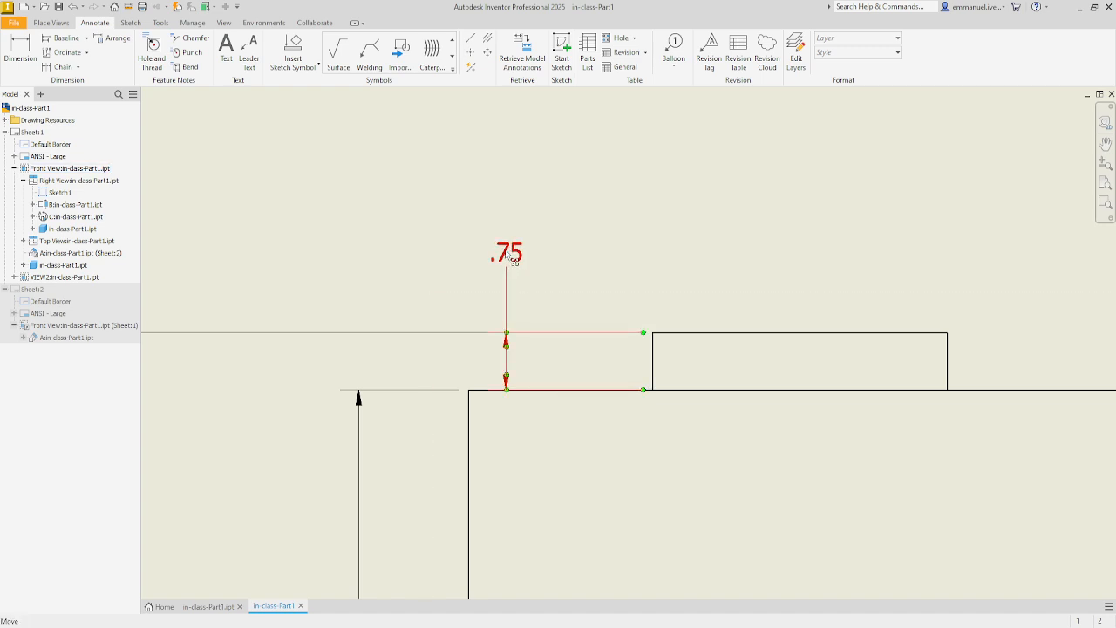
Step: Preview the Reference, Basic, Default, Symmetric, Deviation and Limits tolerance methods on the raised block's height dimension
{"action": "double_click", "coordinate": [511, 255]}
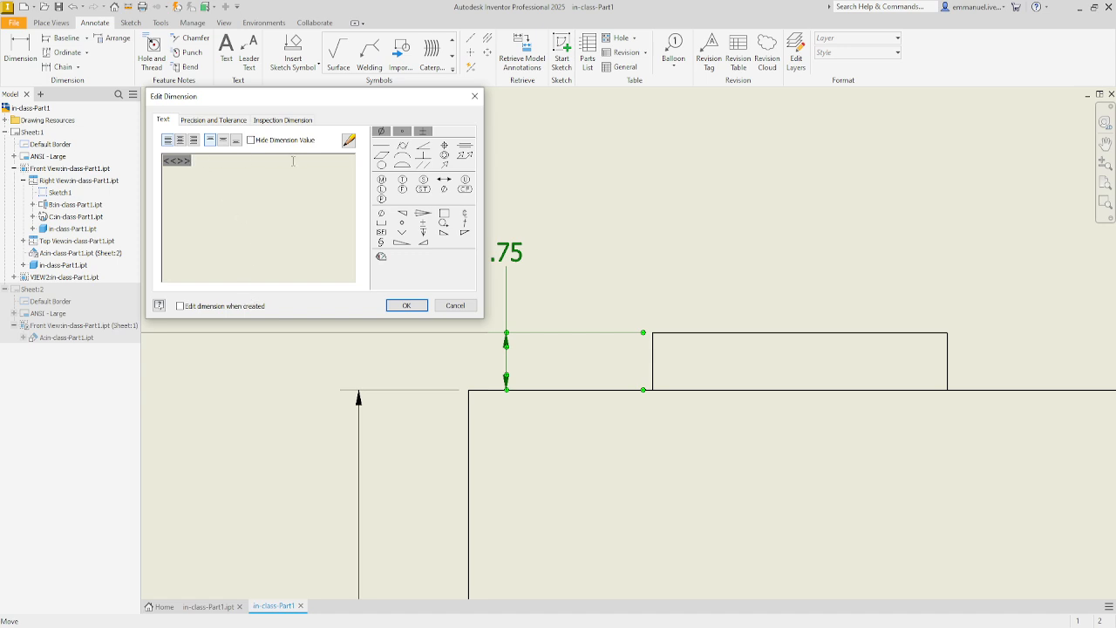
{"action": "left_click", "coordinate": [215, 120]}
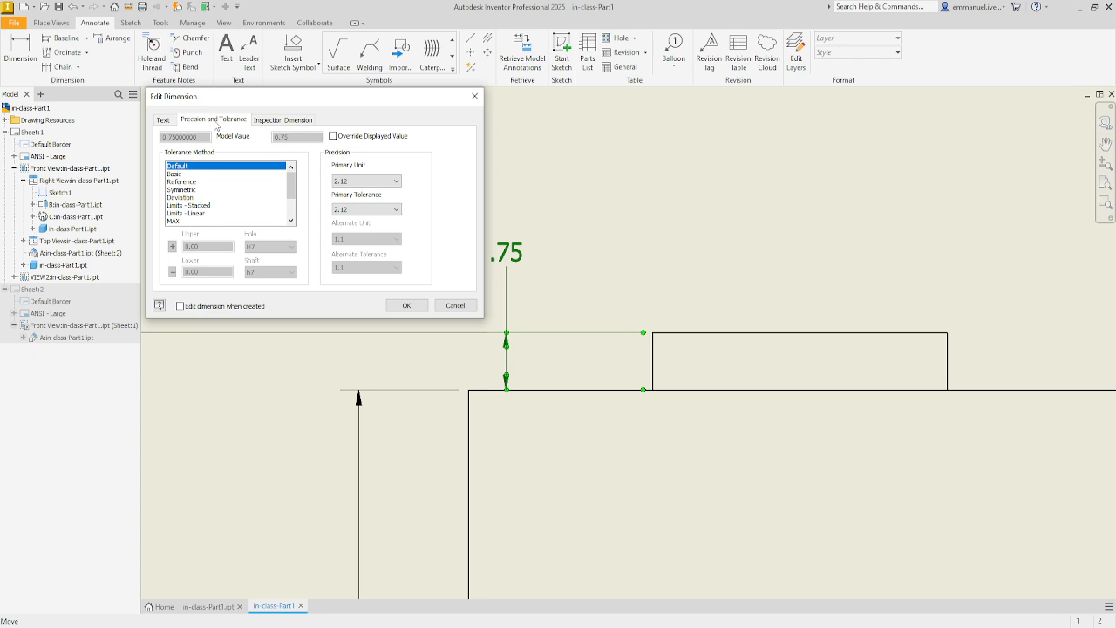
{"action": "left_click", "coordinate": [183, 181]}
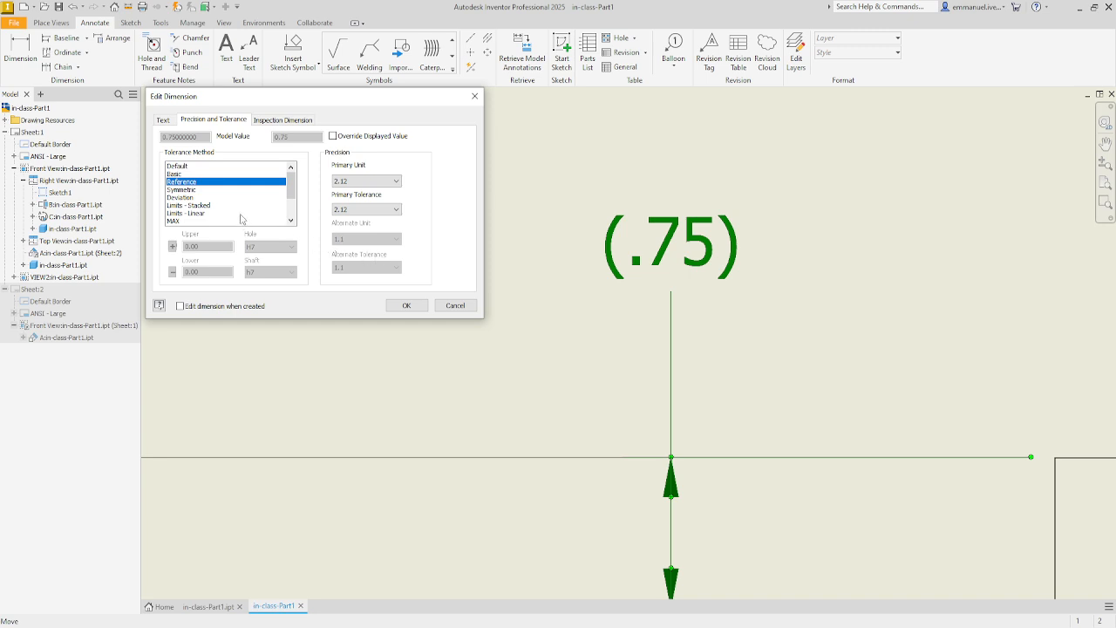
{"action": "left_click", "coordinate": [175, 175]}
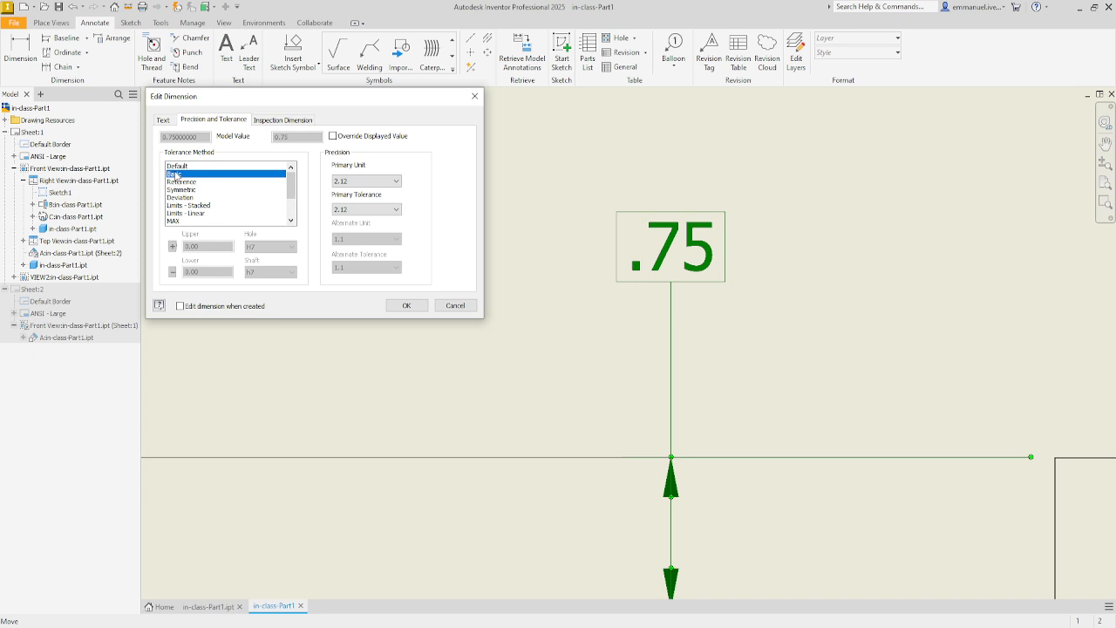
{"action": "left_click", "coordinate": [177, 166]}
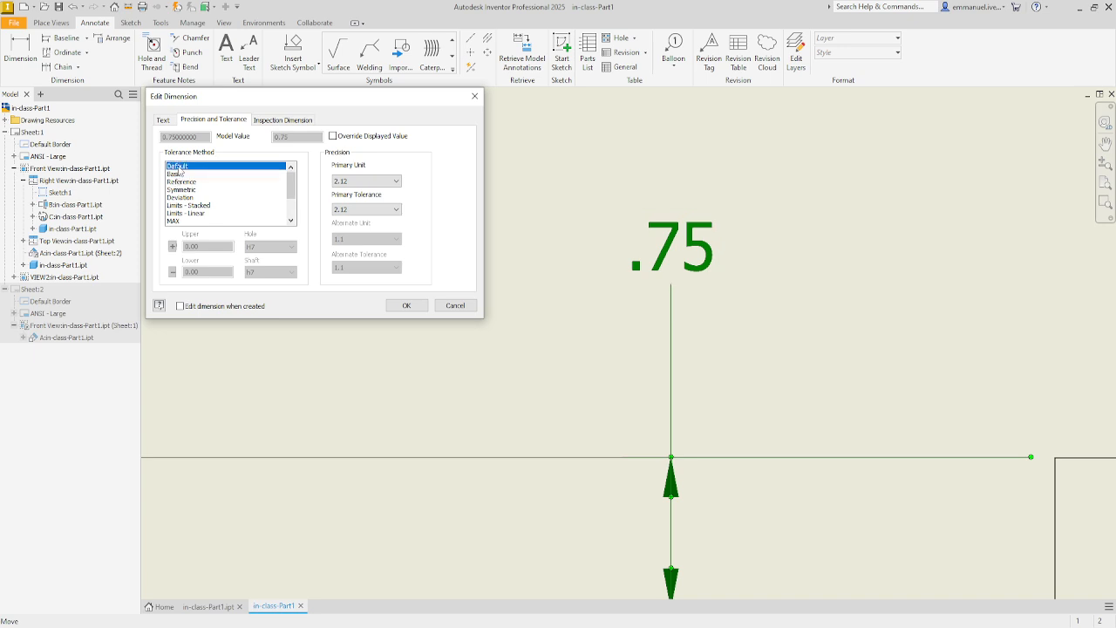
{"action": "left_click", "coordinate": [178, 181]}
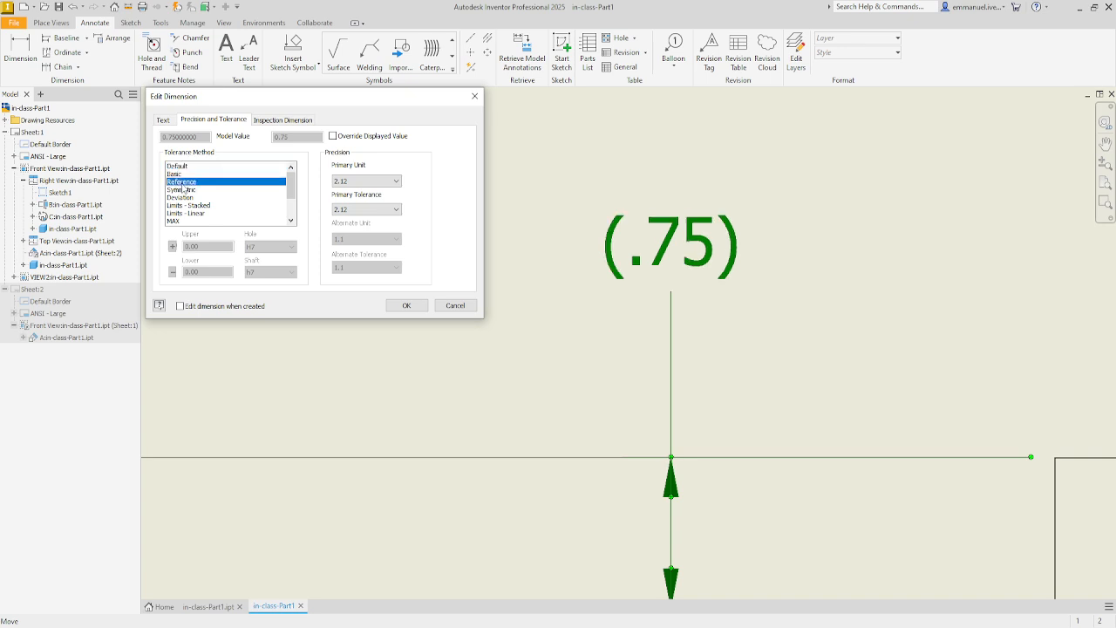
{"action": "left_click", "coordinate": [180, 190]}
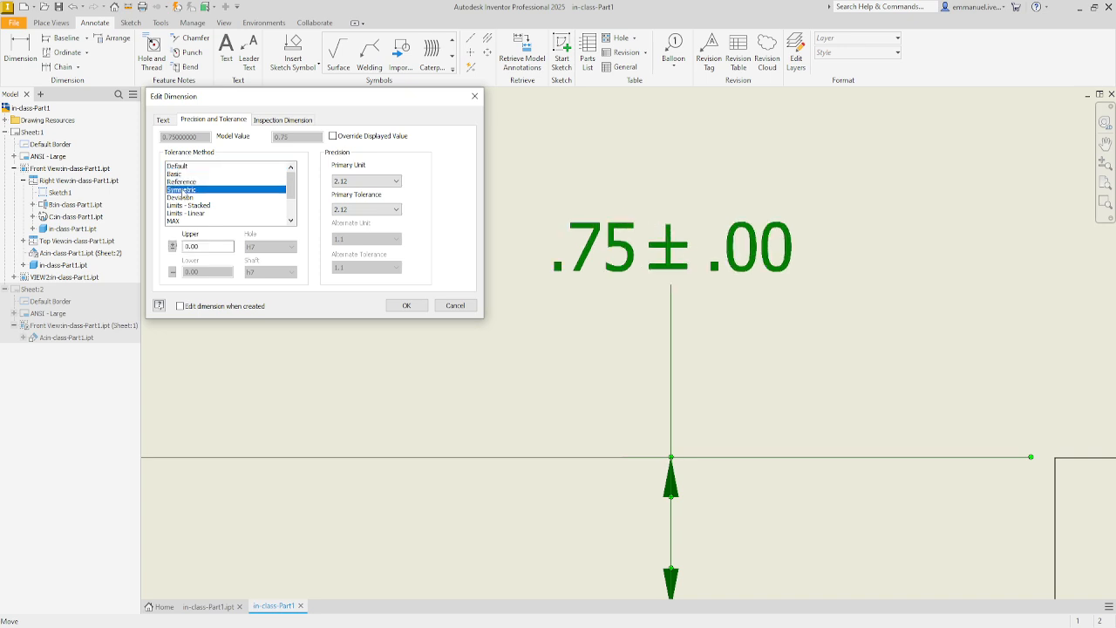
{"action": "left_click", "coordinate": [180, 198]}
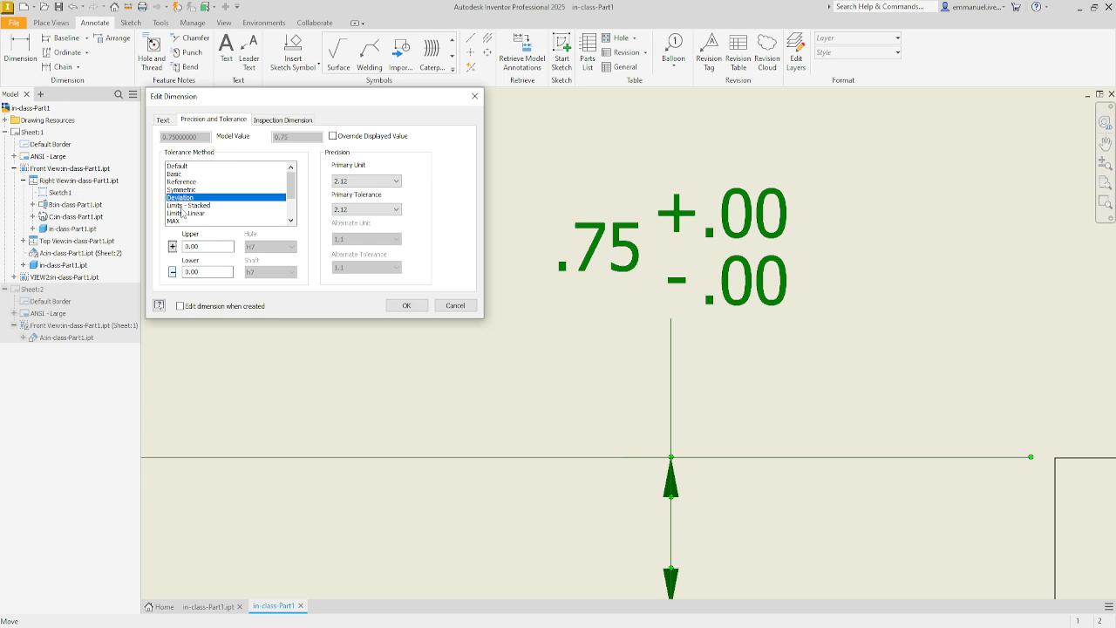
{"action": "left_click", "coordinate": [181, 206]}
{"action": "left_click", "coordinate": [182, 214]}
Step: Apply the Reference tolerance method to the raised block's height dimension and accept the edit
{"action": "left_click", "coordinate": [179, 183]}
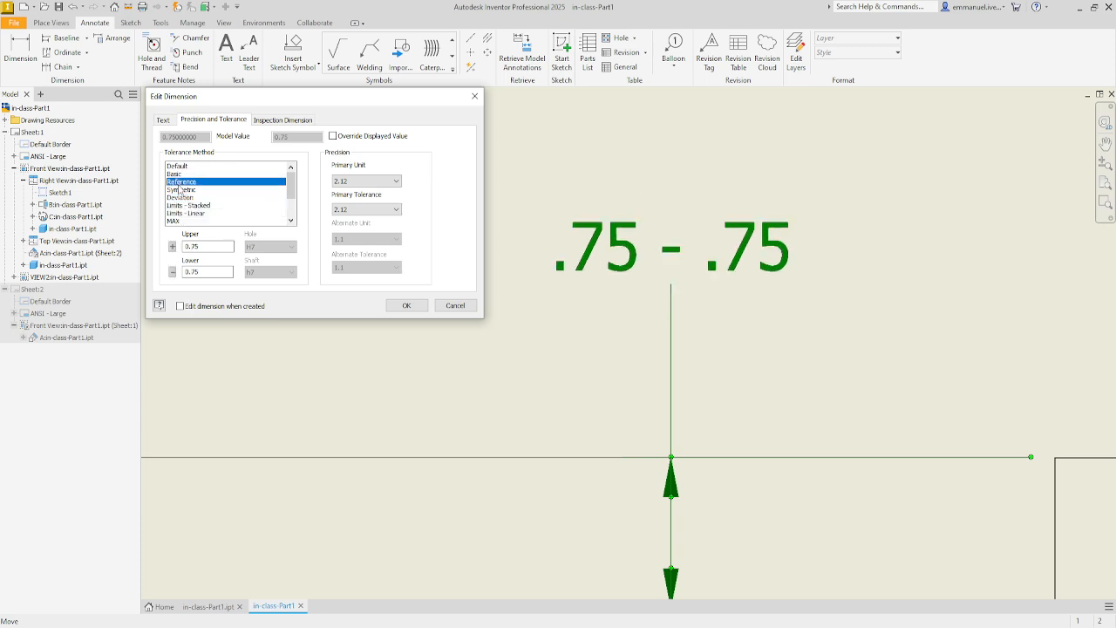
{"action": "left_click", "coordinate": [170, 126]}
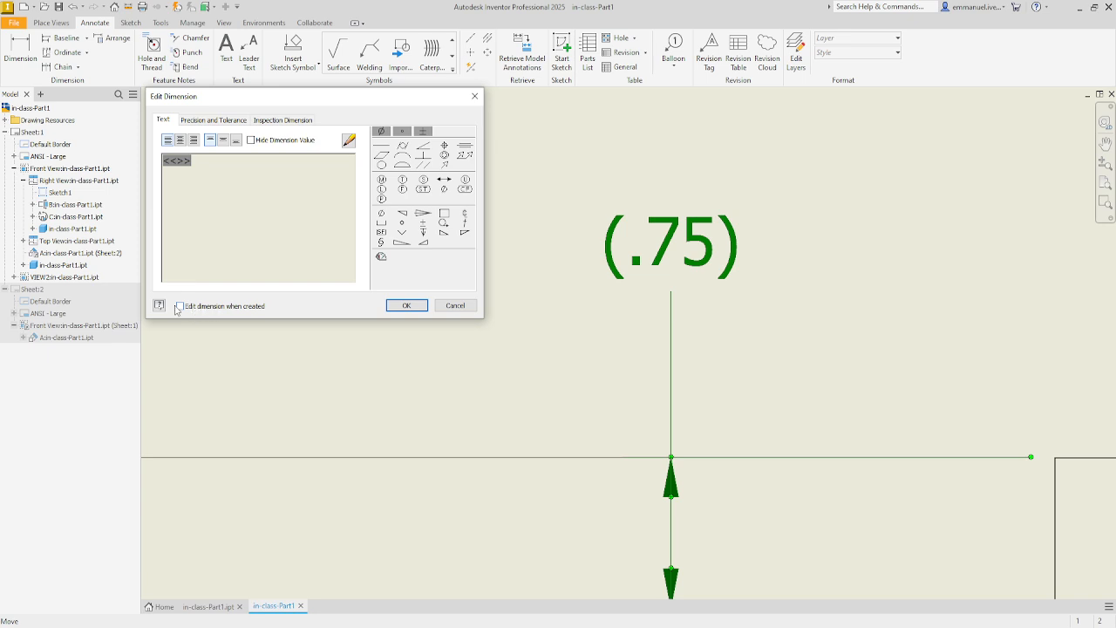
{"action": "left_click", "coordinate": [406, 305]}
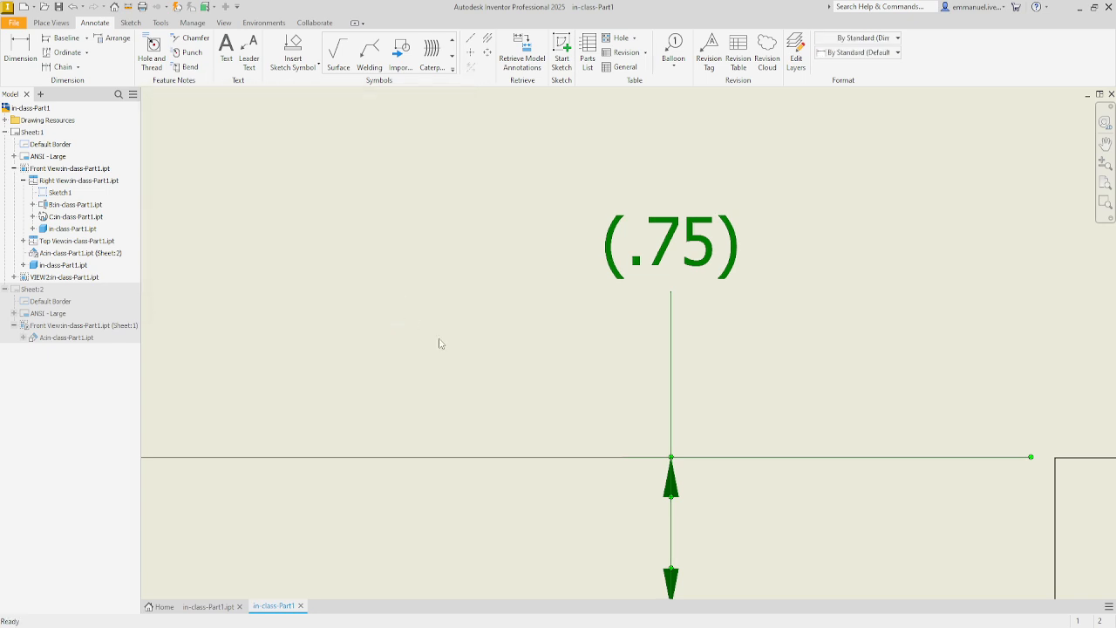
Step: Dimension the short vertical edge below the front view's slope, and turn off editing of dimensions when they are created
{"action": "scroll", "coordinate": [445, 347], "scroll_direction": "down", "scroll_amount": 5}
{"action": "scroll", "coordinate": [444, 348], "scroll_direction": "down", "scroll_amount": 5}
{"action": "scroll", "coordinate": [555, 343], "scroll_direction": "up", "scroll_amount": 3}
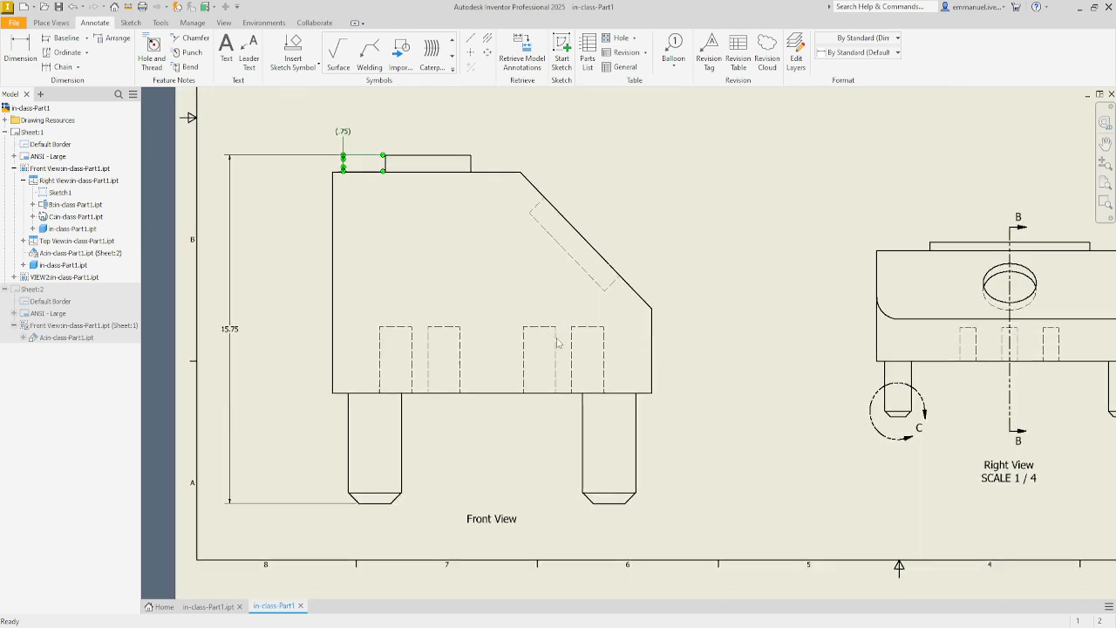
{"action": "left_click", "coordinate": [20, 48]}
{"action": "left_click", "coordinate": [660, 320]}
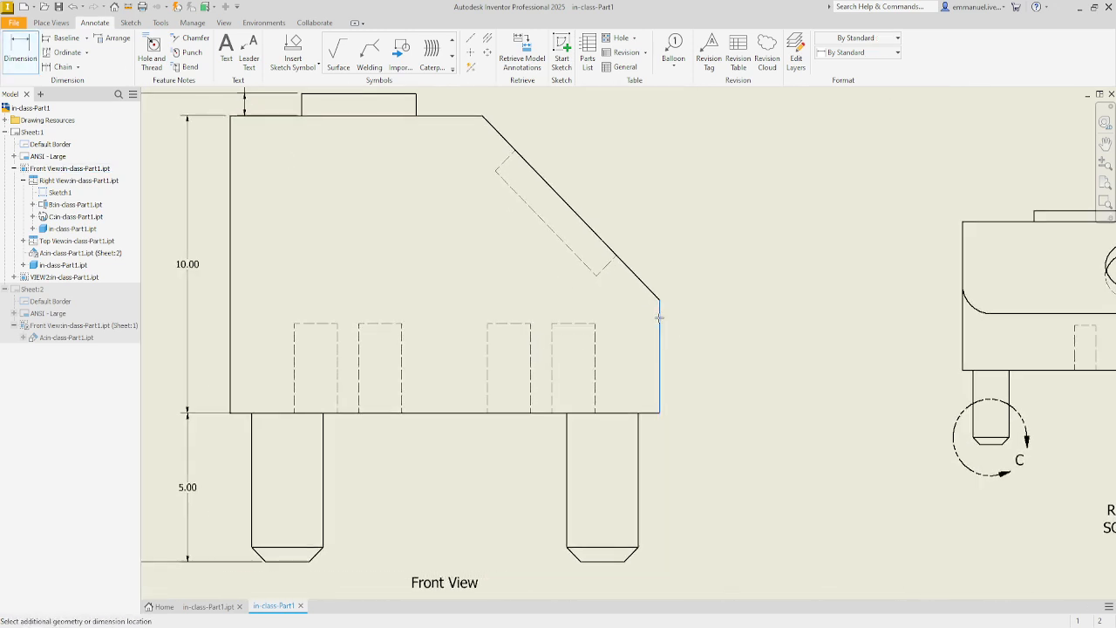
{"action": "left_click", "coordinate": [715, 356]}
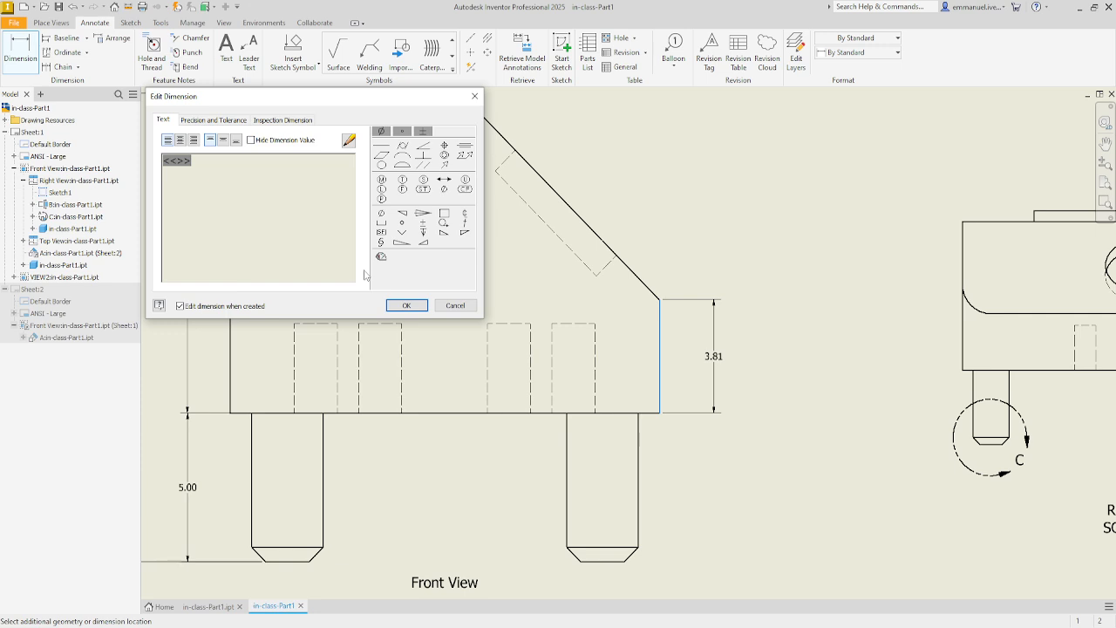
{"action": "left_click", "coordinate": [181, 306]}
{"action": "left_click", "coordinate": [406, 306]}
Step: Review the edit settings of the short vertical edge's dimension and close them without changes
{"action": "middle_click_drag", "start_coordinate": [717, 361], "coordinate": [670, 355]}
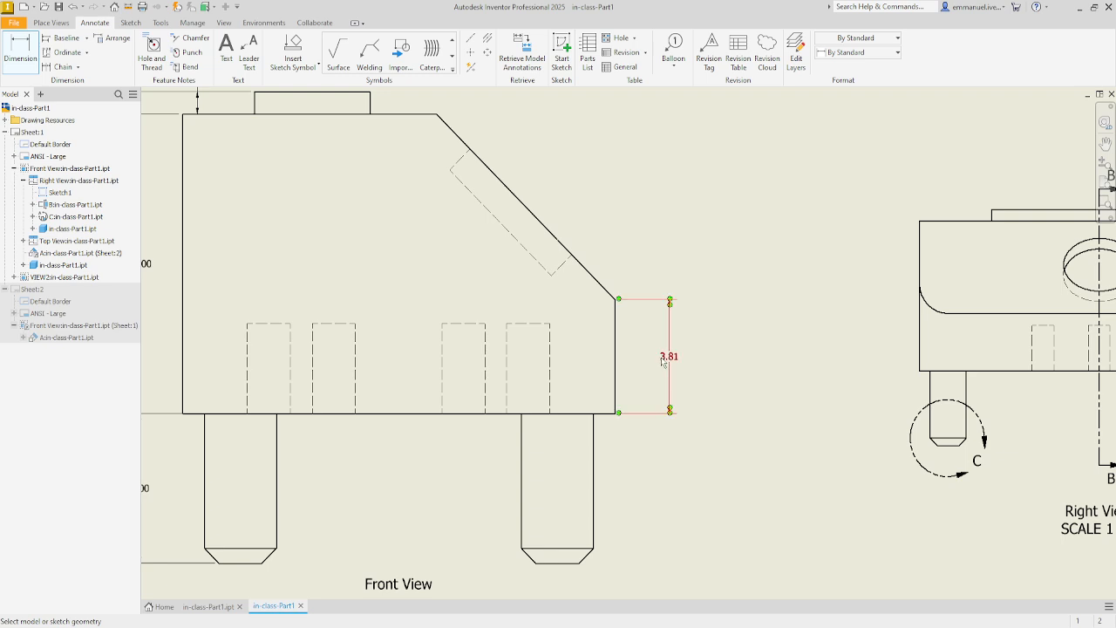
{"action": "left_click", "coordinate": [667, 360]}
{"action": "double_click", "coordinate": [671, 357]}
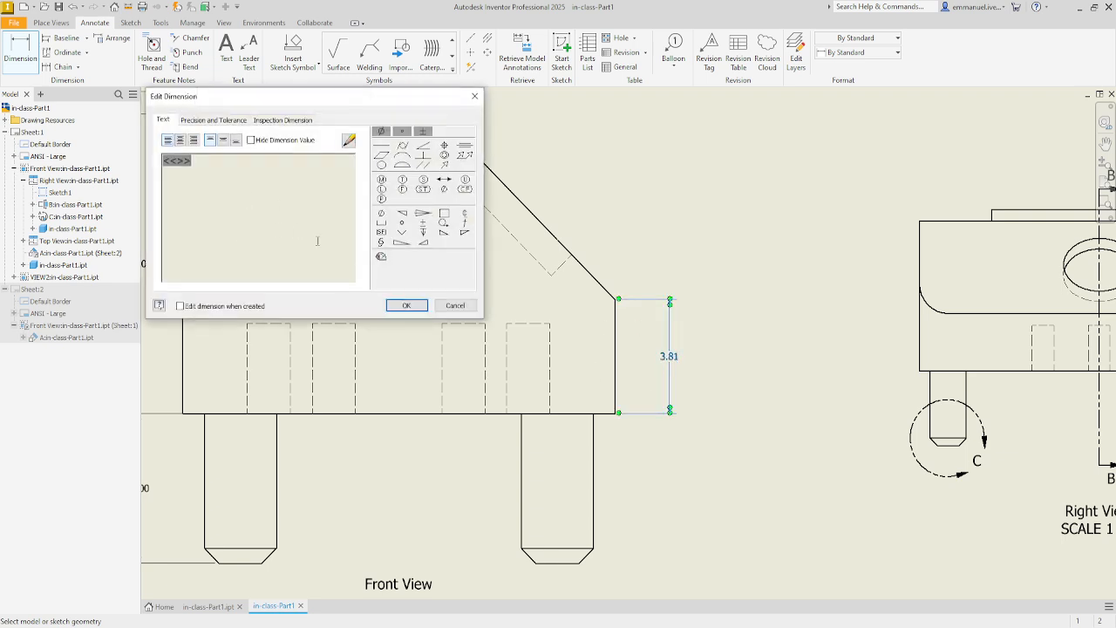
{"action": "left_click", "coordinate": [456, 307]}
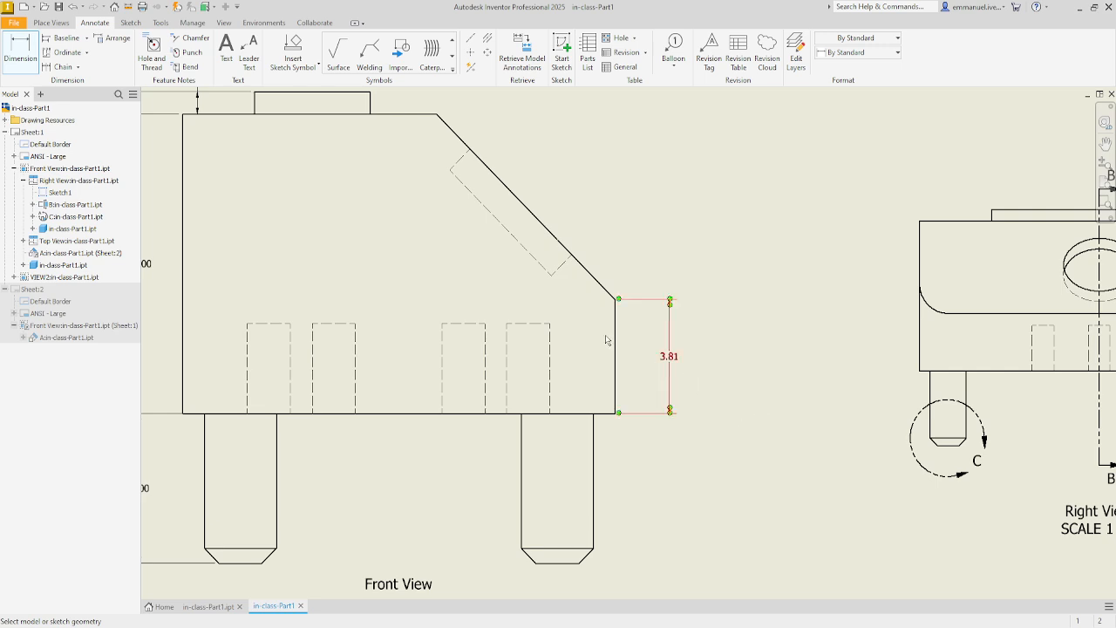
{"action": "left_click", "coordinate": [16, 45]}
{"action": "double_click", "coordinate": [671, 358]}
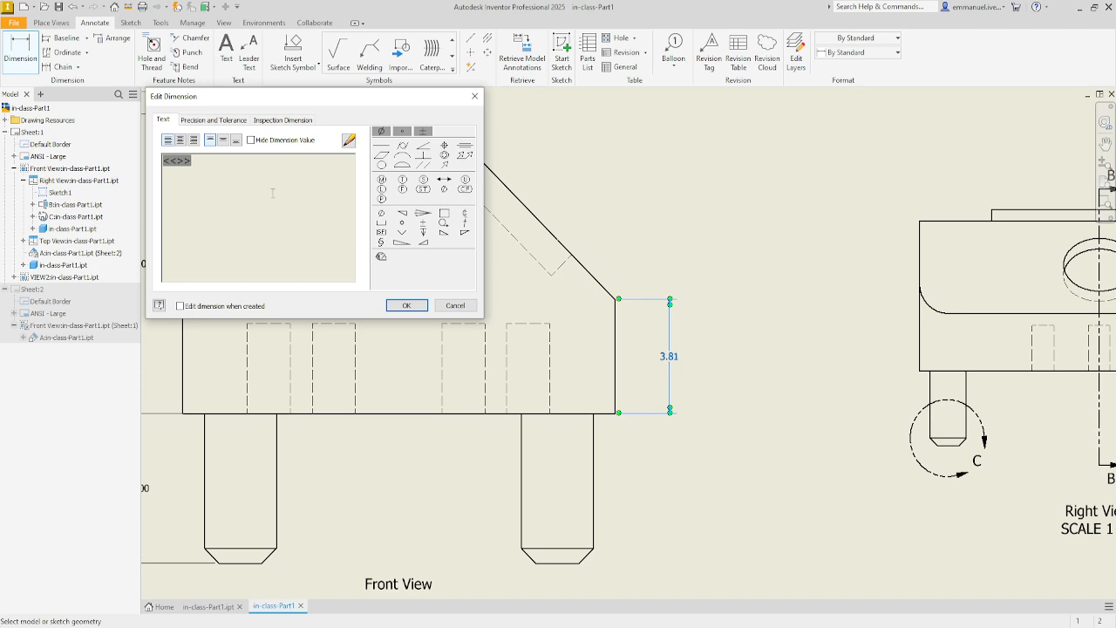
{"action": "left_click", "coordinate": [456, 306]}
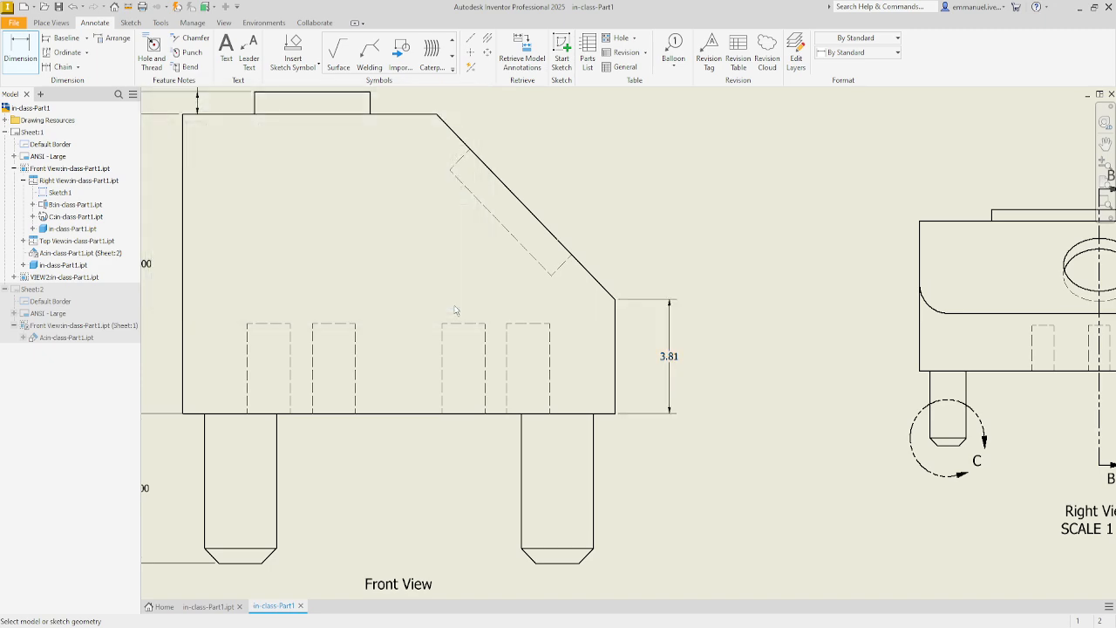
Step: Dimension the width of the small raised block, placing the dimension above it in the front view
{"action": "scroll", "coordinate": [454, 309], "scroll_direction": "down", "scroll_amount": 3}
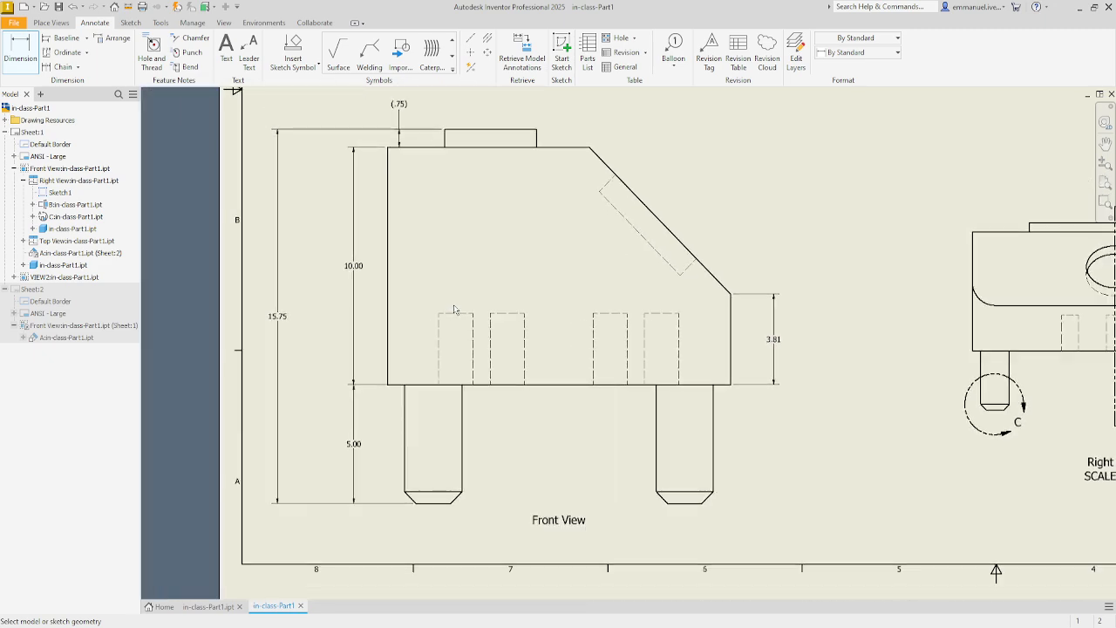
{"action": "scroll", "coordinate": [457, 301], "scroll_direction": "up", "scroll_amount": 3}
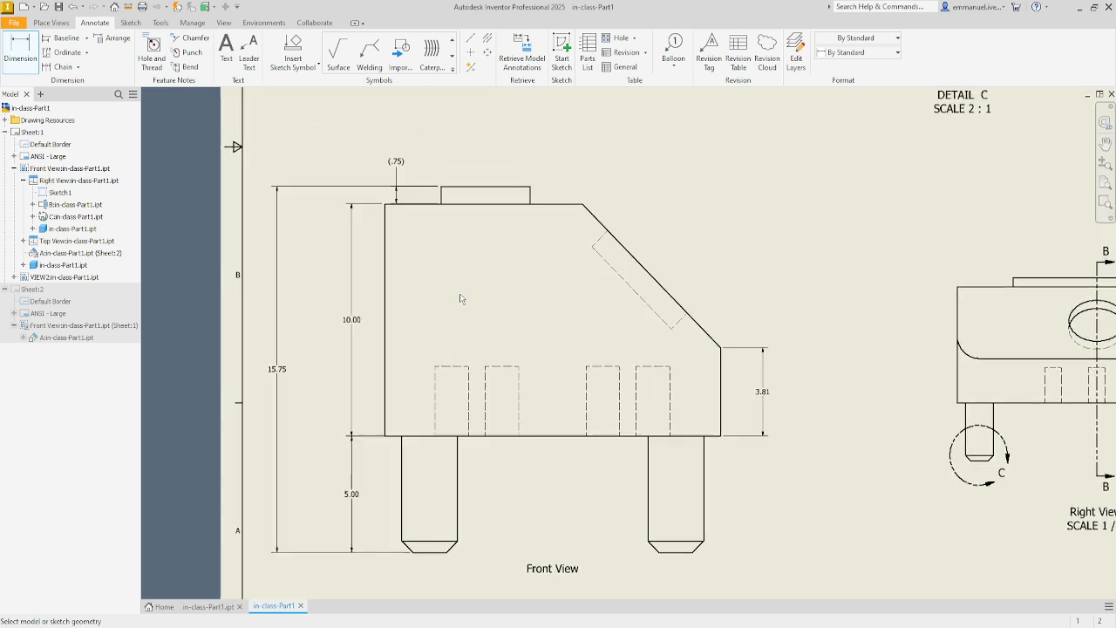
{"action": "scroll", "coordinate": [443, 252], "scroll_direction": "up", "scroll_amount": 1}
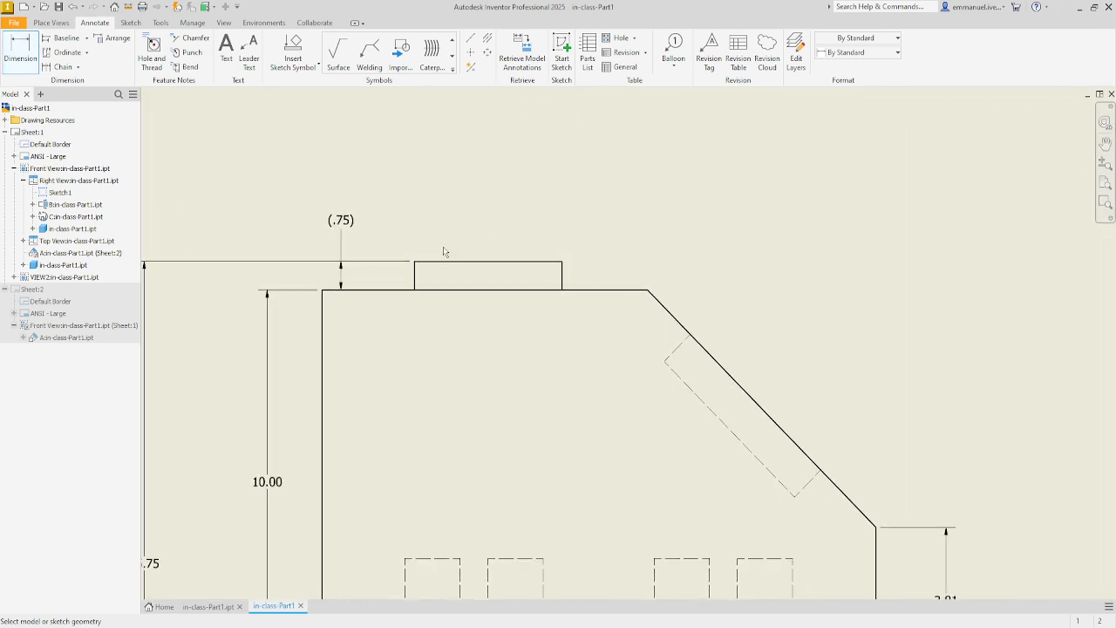
{"action": "left_click", "coordinate": [435, 262]}
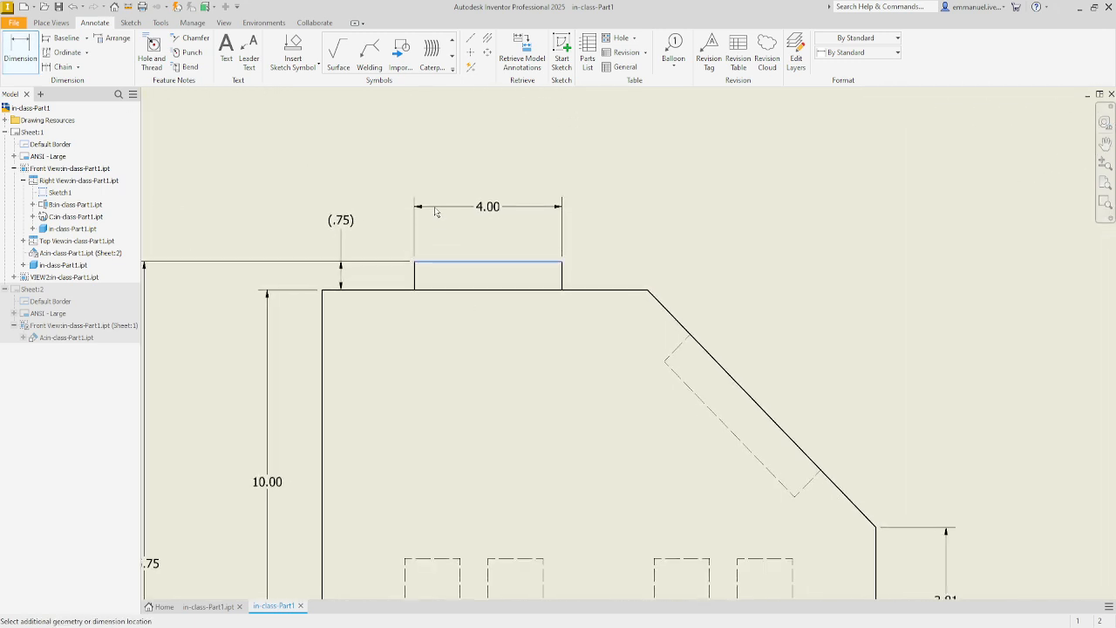
{"action": "left_click", "coordinate": [436, 223]}
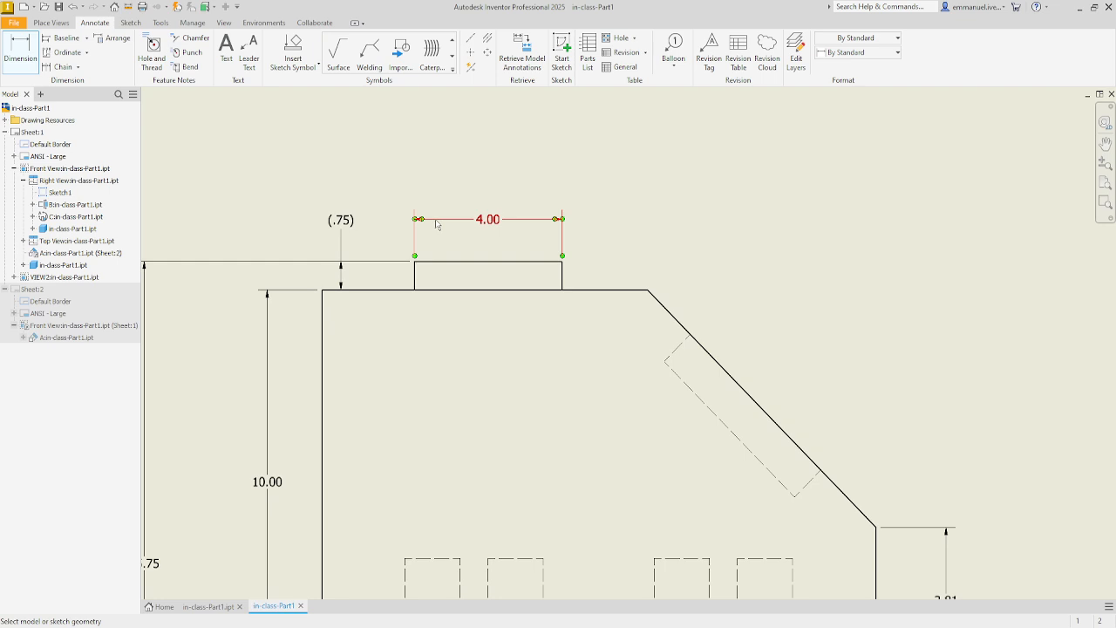
Step: Dimension the horizontal offset from the main block's left edge to the raised block's left edge, placing it above the height dimension text
{"action": "scroll", "coordinate": [410, 223], "scroll_direction": "down", "scroll_amount": 1}
{"action": "middle_click_drag", "start_coordinate": [401, 223], "coordinate": [522, 242]}
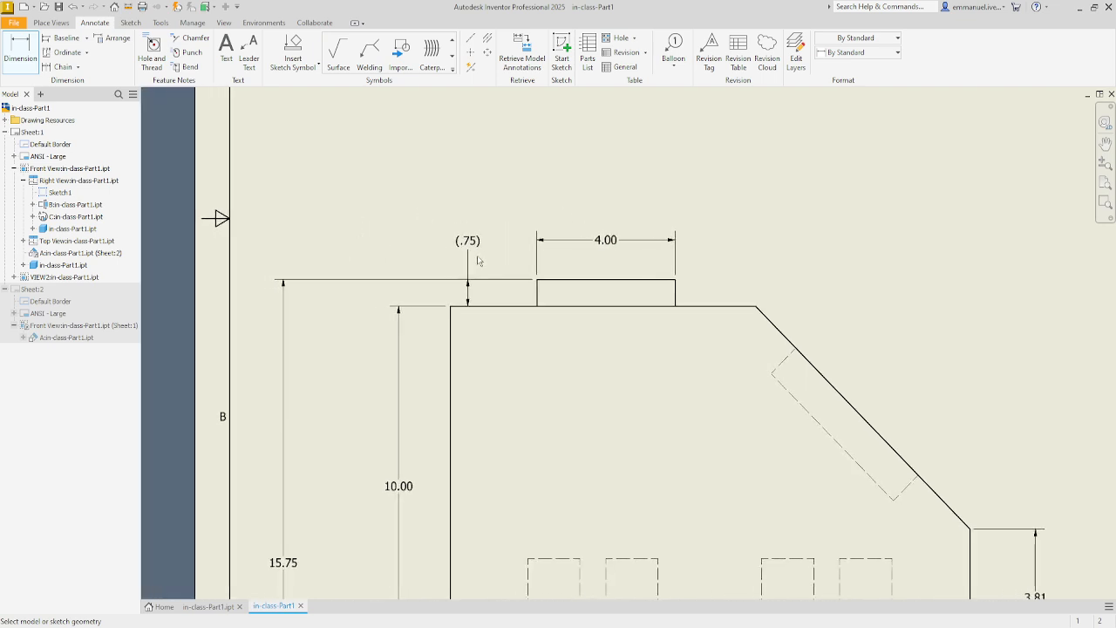
{"action": "left_click", "coordinate": [451, 310]}
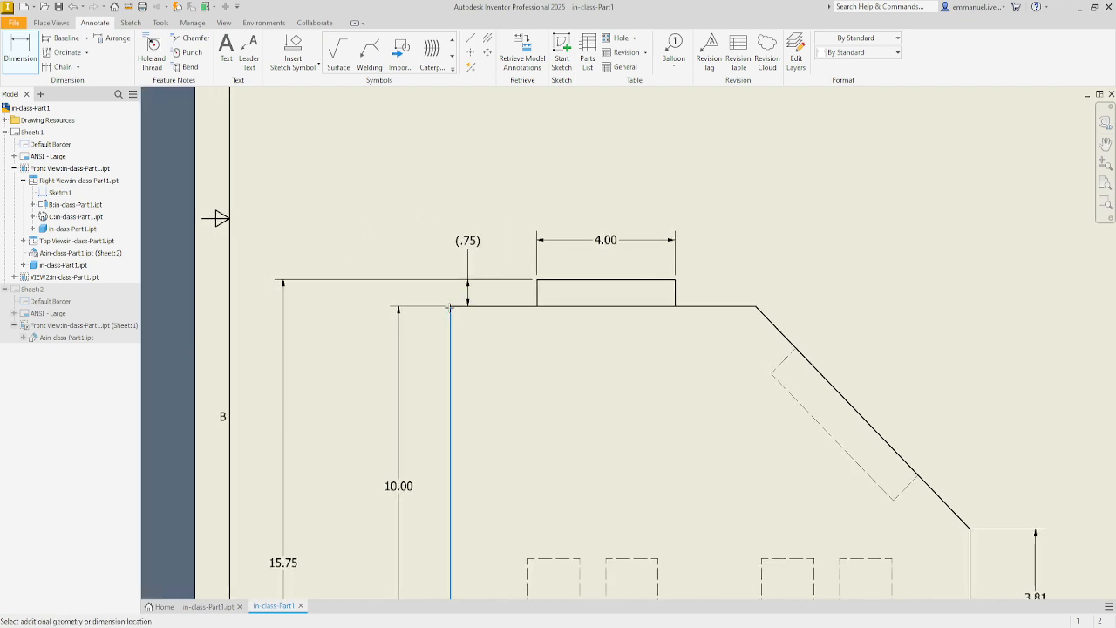
{"action": "left_click", "coordinate": [536, 280]}
{"action": "left_click", "coordinate": [481, 206]}
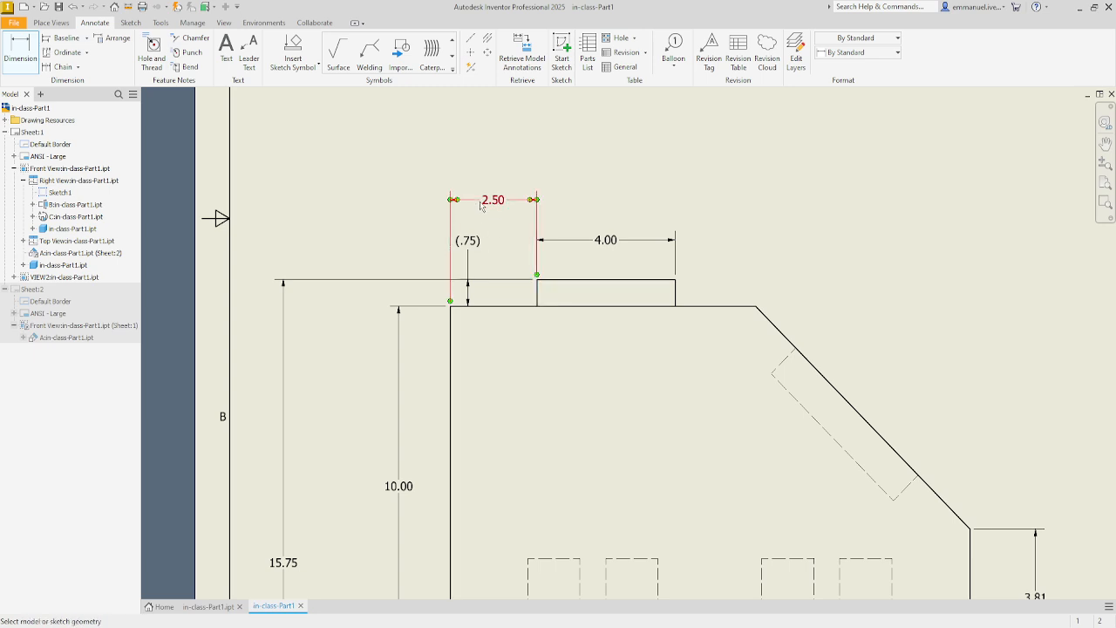
Step: Dimension the horizontal distance from the main block's lower-left corner to the left leg's center, placing it below the leg
{"action": "scroll", "coordinate": [526, 306], "scroll_direction": "up", "scroll_amount": 1}
{"action": "middle_click_drag", "start_coordinate": [529, 492], "coordinate": [552, 296]}
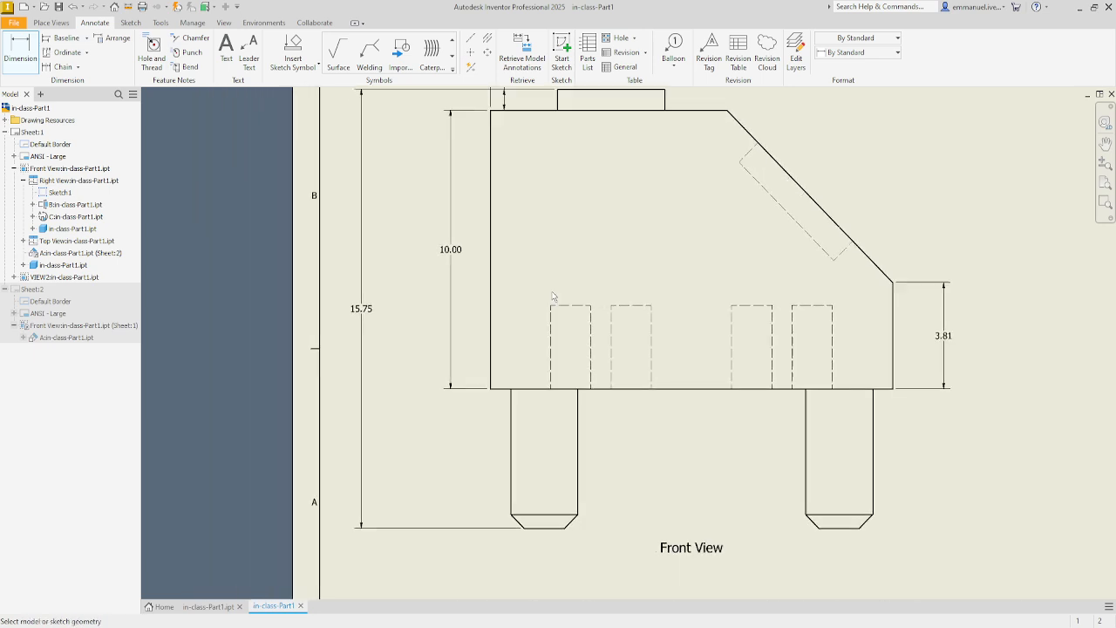
{"action": "mouse_move", "coordinate": [501, 323]}
{"action": "middle_mouse_down"}
{"action": "mouse_move", "coordinate": [502, 332]}
{"action": "mouse_move", "coordinate": [511, 322]}
{"action": "middle_mouse_up"}
{"action": "scroll", "coordinate": [515, 349], "scroll_direction": "down", "scroll_amount": 4}
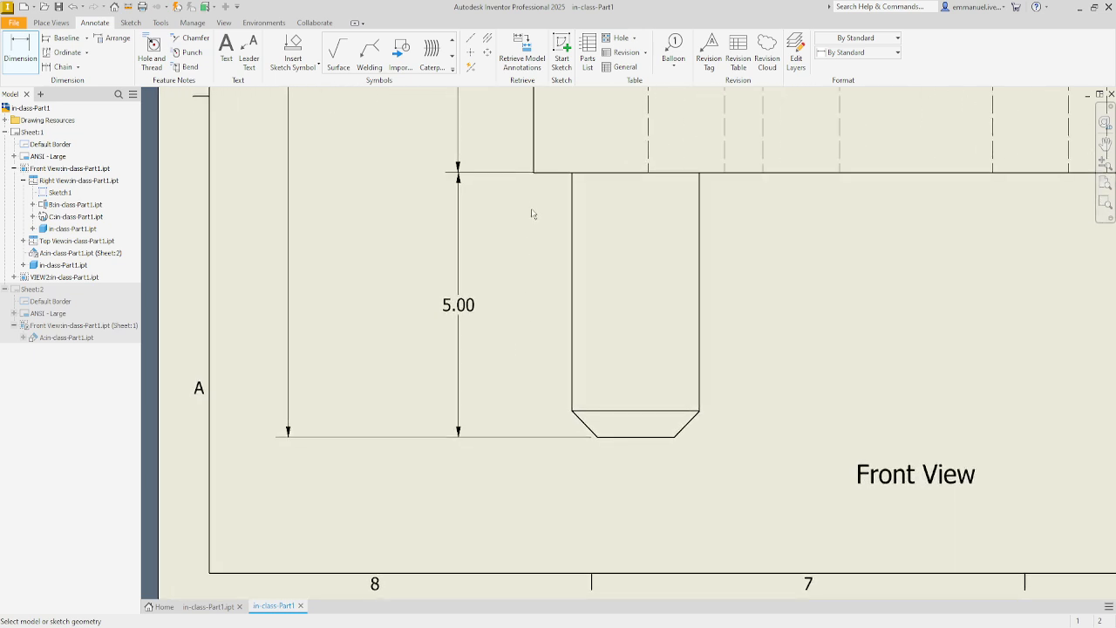
{"action": "left_click", "coordinate": [534, 173]}
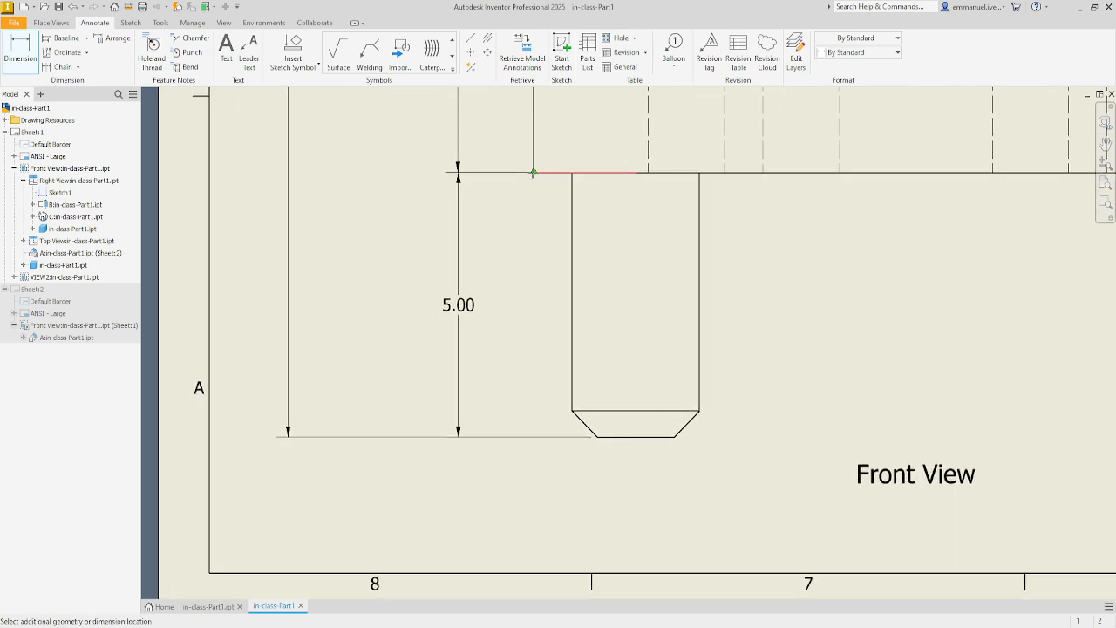
{"action": "left_click", "coordinate": [636, 438]}
{"action": "left_click", "coordinate": [569, 485]}
Step: Dimension the horizontal distance between the centers of the two legs, placing it just below the Front View label
{"action": "scroll", "coordinate": [687, 511], "scroll_direction": "up", "scroll_amount": 4}
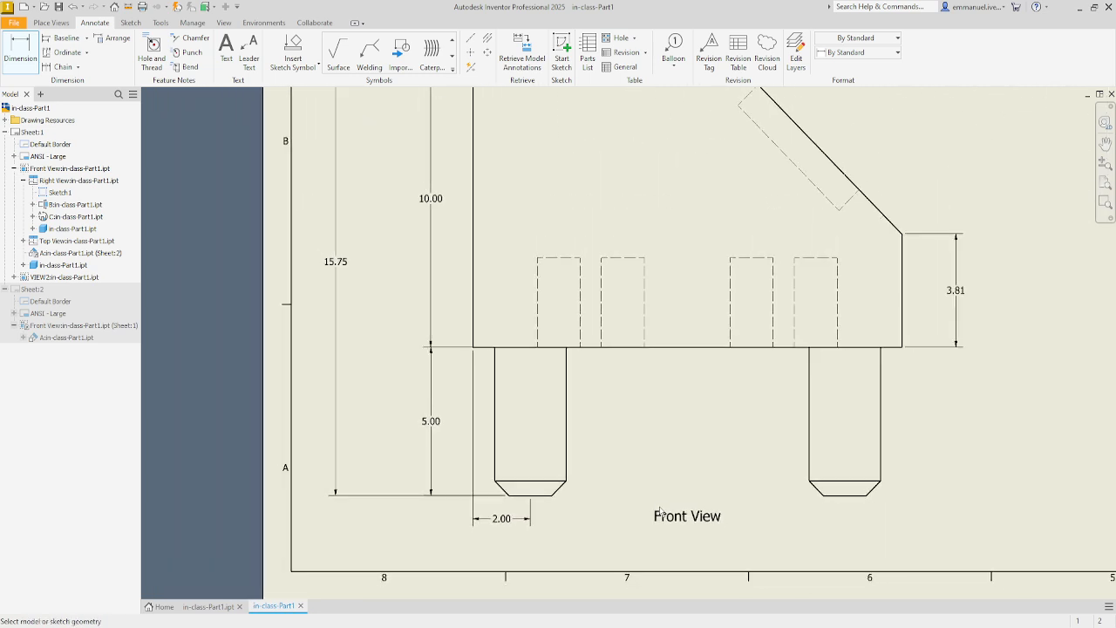
{"action": "middle_click_drag", "start_coordinate": [660, 511], "coordinate": [598, 577]}
{"action": "scroll", "coordinate": [637, 503], "scroll_direction": "down", "scroll_amount": 2}
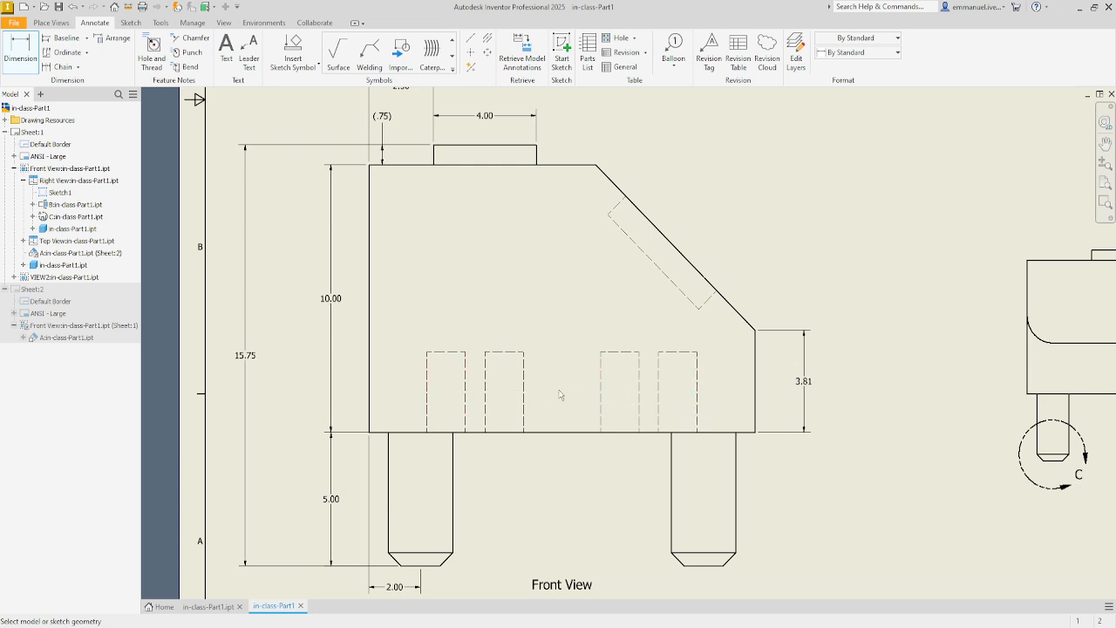
{"action": "scroll", "coordinate": [518, 391], "scroll_direction": "down", "scroll_amount": 2}
{"action": "mouse_move", "coordinate": [518, 391]}
{"action": "middle_mouse_down"}
{"action": "mouse_move", "coordinate": [499, 304]}
{"action": "mouse_move", "coordinate": [559, 213]}
{"action": "middle_mouse_up"}
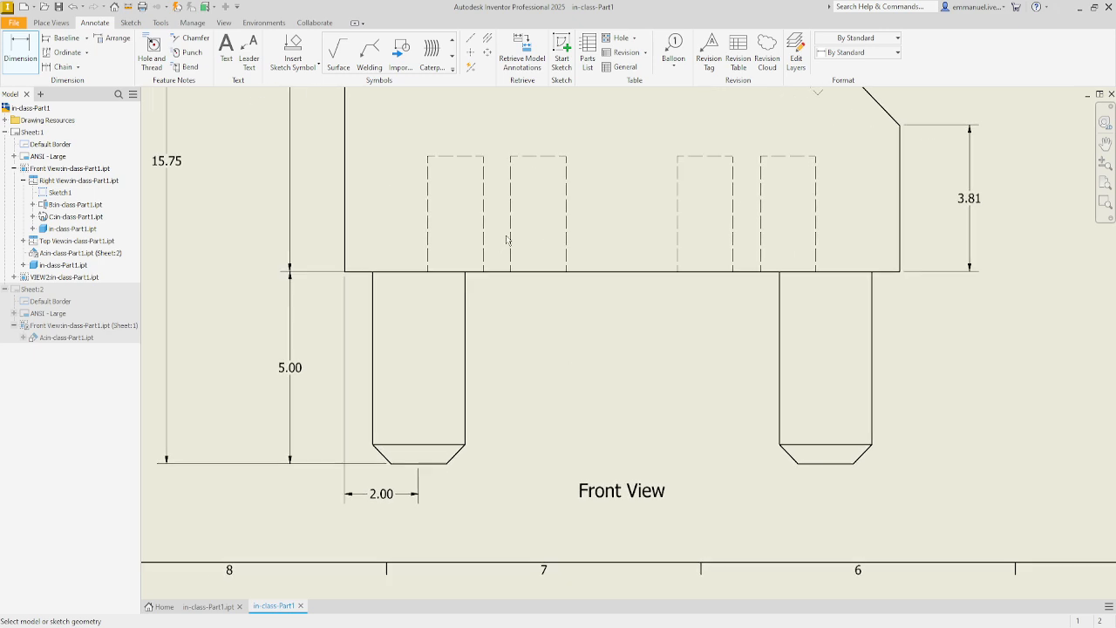
{"action": "left_click", "coordinate": [420, 464]}
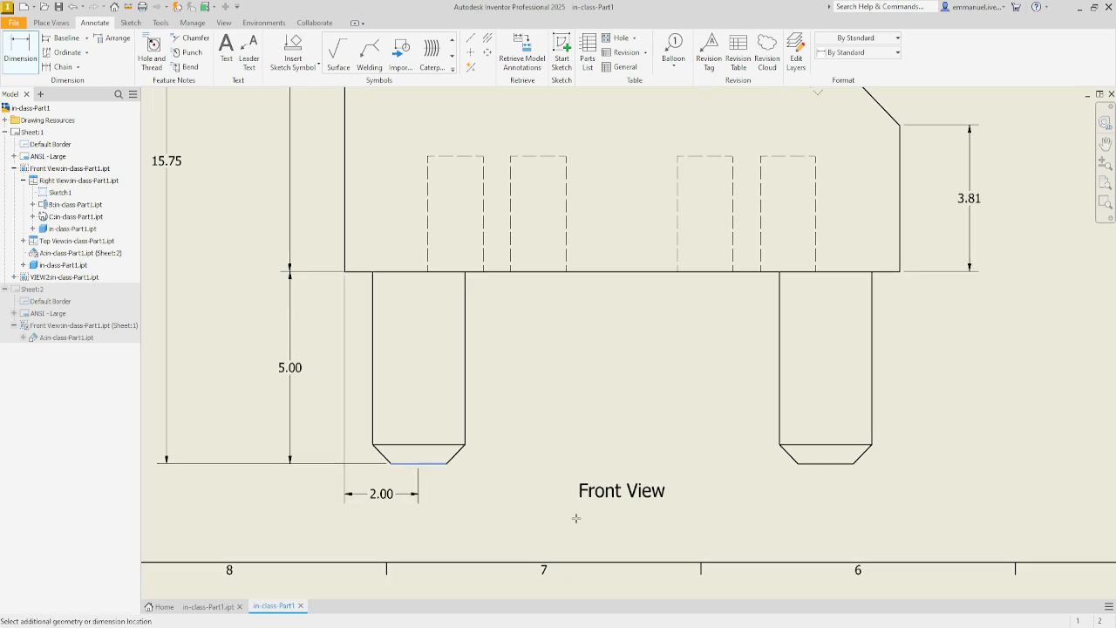
{"action": "left_click", "coordinate": [833, 464]}
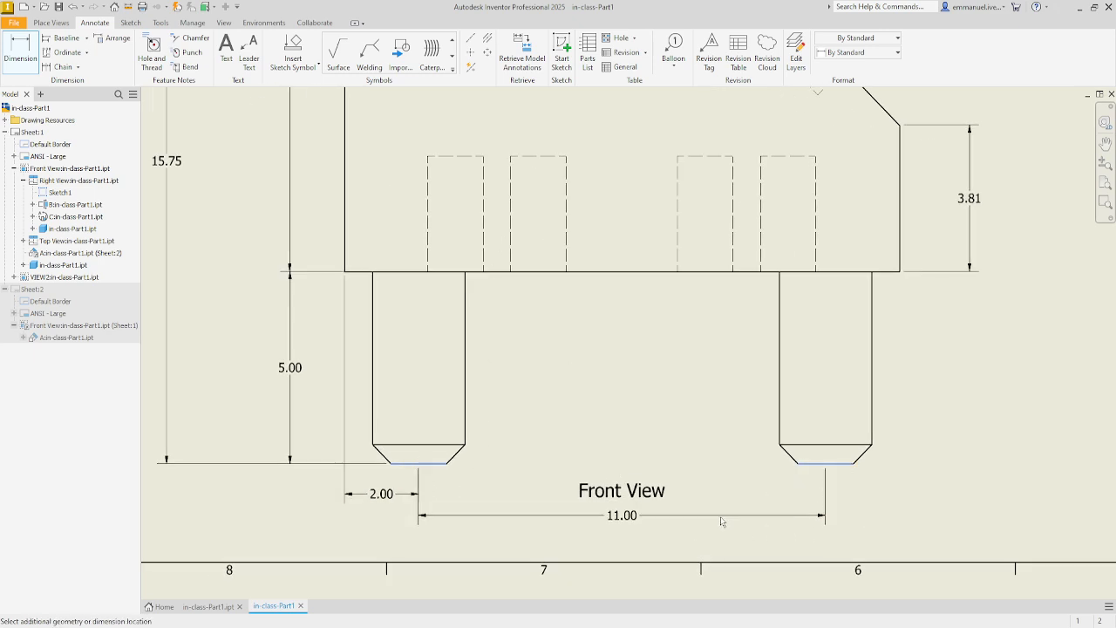
{"action": "left_click", "coordinate": [686, 523]}
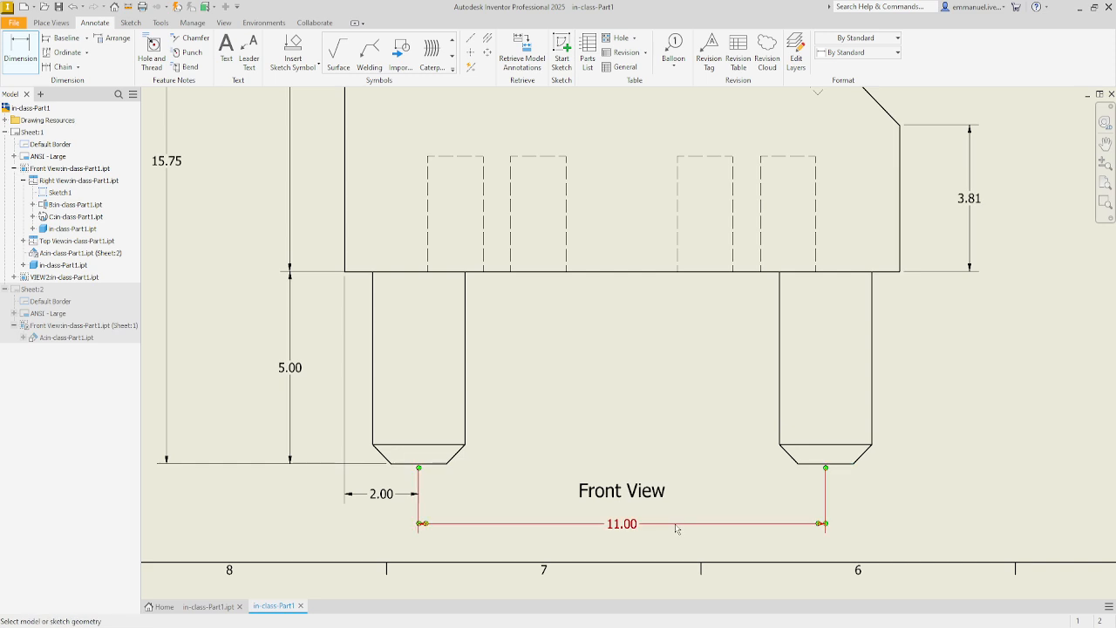
Step: Move the left leg's horizontal offset dimension down in line with the leg spacing dimension
{"action": "left_click", "coordinate": [383, 512]}
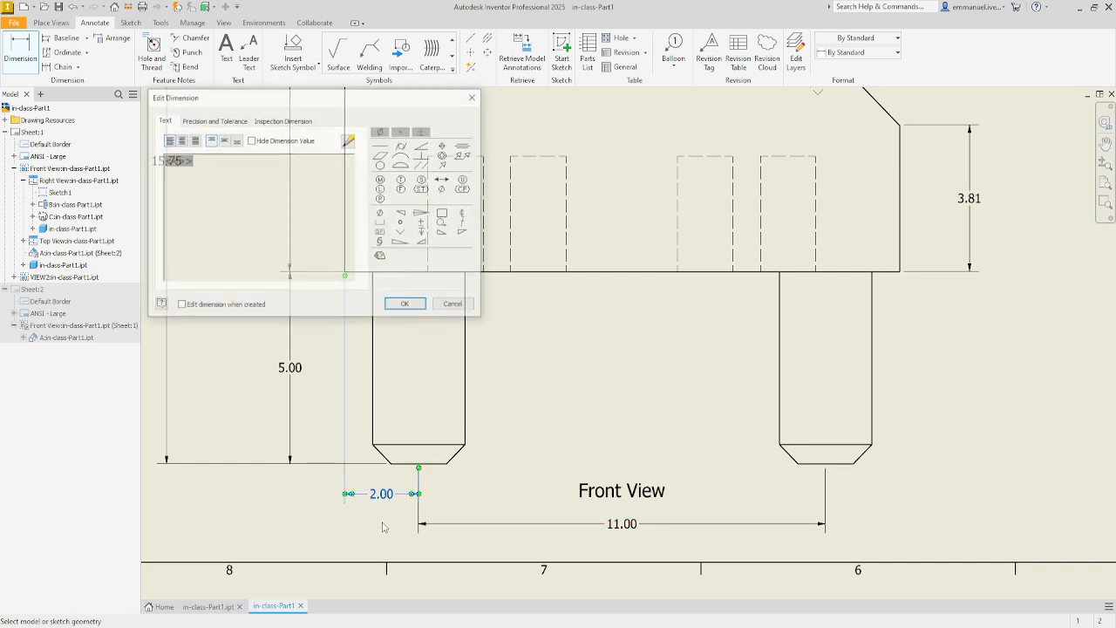
{"action": "left_click", "coordinate": [455, 307]}
{"action": "left_click_drag", "start_coordinate": [388, 504], "coordinate": [389, 532]}
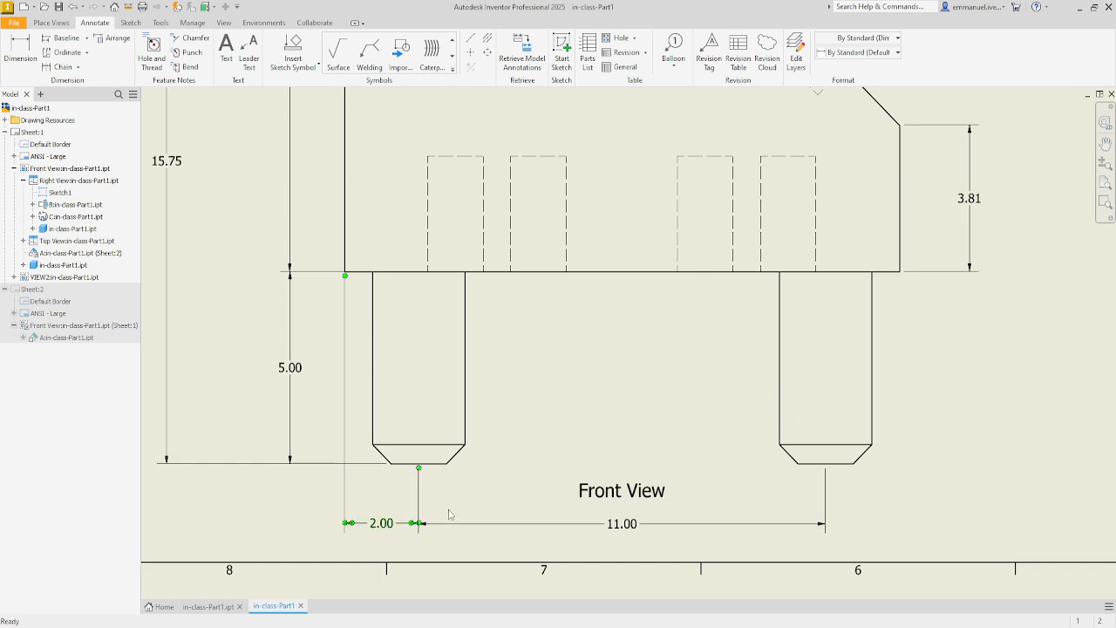
Step: Move the raised block's width dimension up in line with its horizontal offset dimension
{"action": "scroll", "coordinate": [451, 514], "scroll_direction": "down", "scroll_amount": 3}
{"action": "scroll", "coordinate": [446, 334], "scroll_direction": "up", "scroll_amount": 5}
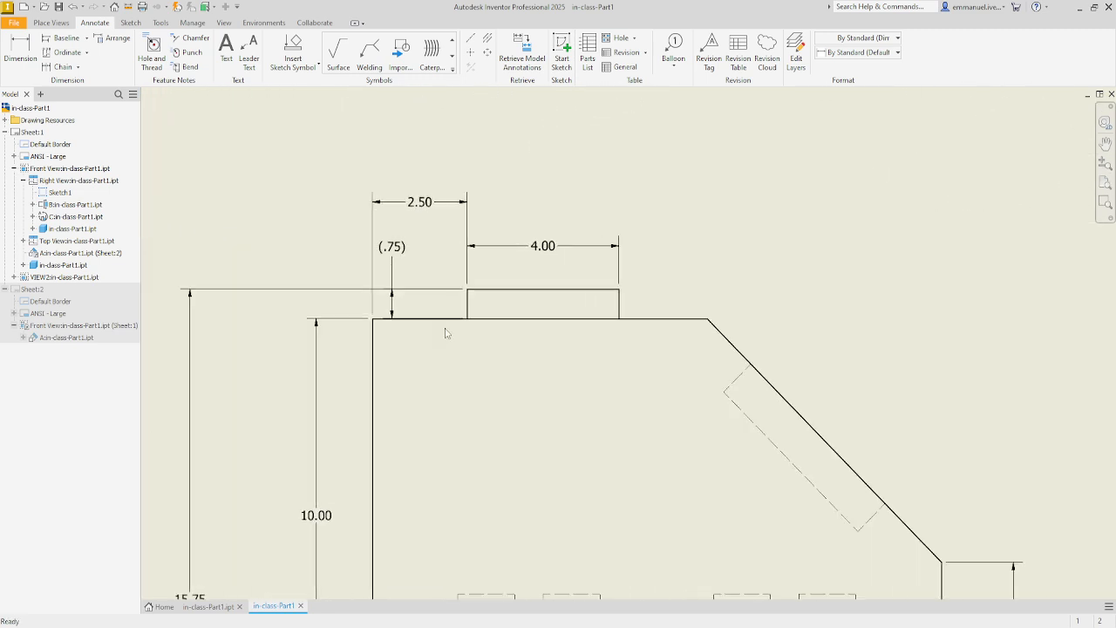
{"action": "scroll", "coordinate": [445, 333], "scroll_direction": "up", "scroll_amount": 2}
{"action": "left_click_drag", "start_coordinate": [589, 247], "coordinate": [593, 189]}
Step: Dimension the angle between the main block's top edge and the slanted edge, placing it outside their shared corner
{"action": "scroll", "coordinate": [585, 297], "scroll_direction": "down", "scroll_amount": 4}
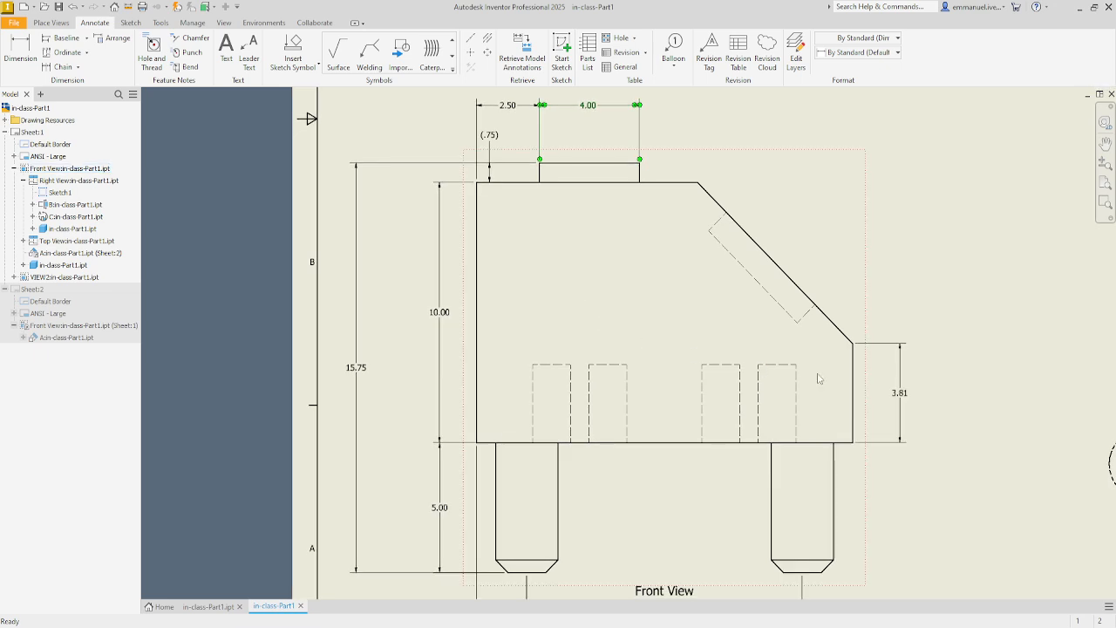
{"action": "scroll", "coordinate": [890, 285], "scroll_direction": "right", "scroll_amount": 3}
{"action": "scroll", "coordinate": [890, 281], "scroll_direction": "down", "scroll_amount": 1}
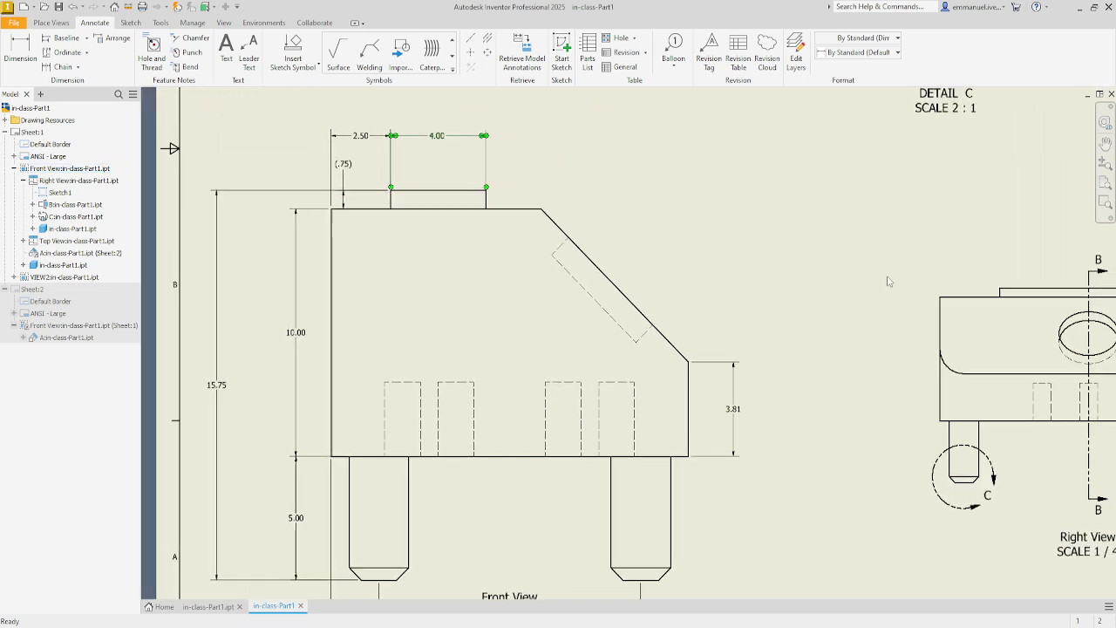
{"action": "scroll", "coordinate": [889, 281], "scroll_direction": "down", "scroll_amount": 2}
{"action": "scroll", "coordinate": [888, 280], "scroll_direction": "up", "scroll_amount": 3}
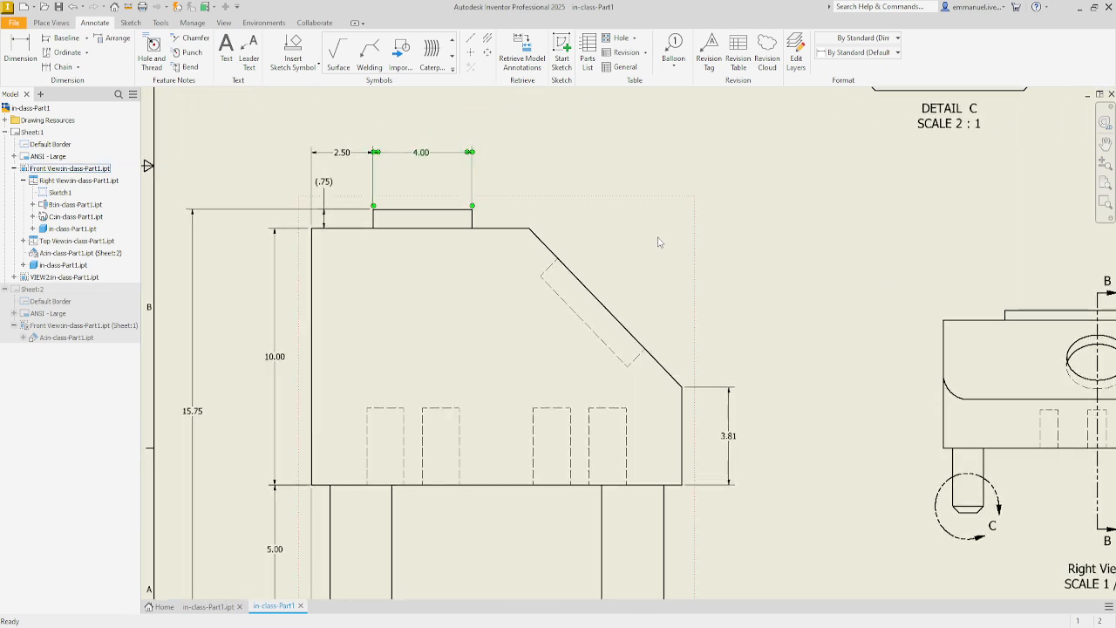
{"action": "key", "text": "d"}
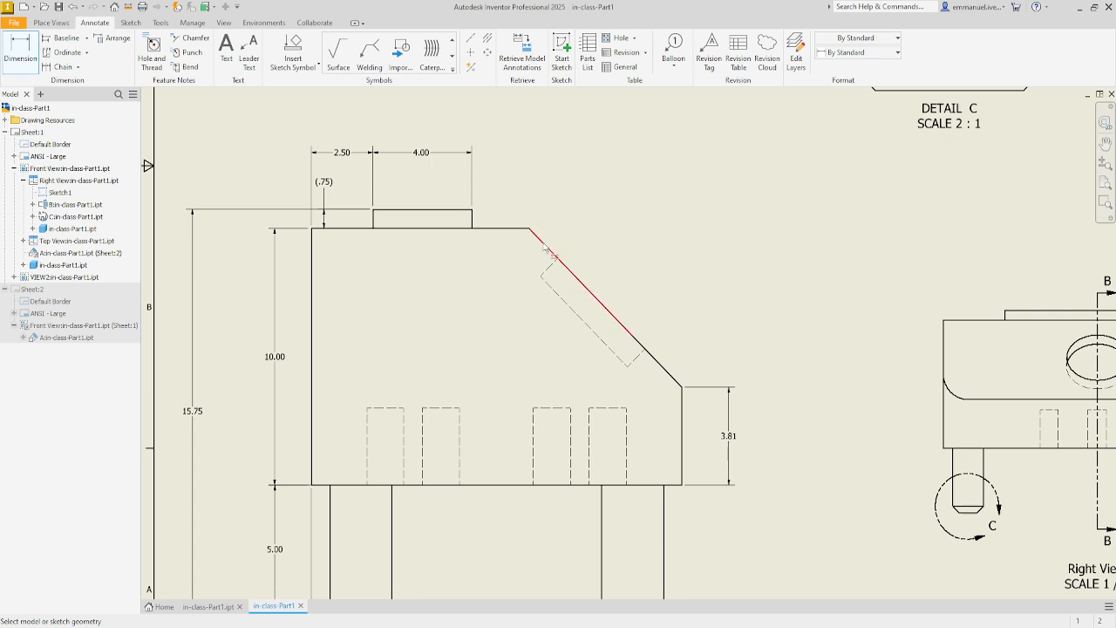
{"action": "left_click", "coordinate": [543, 244]}
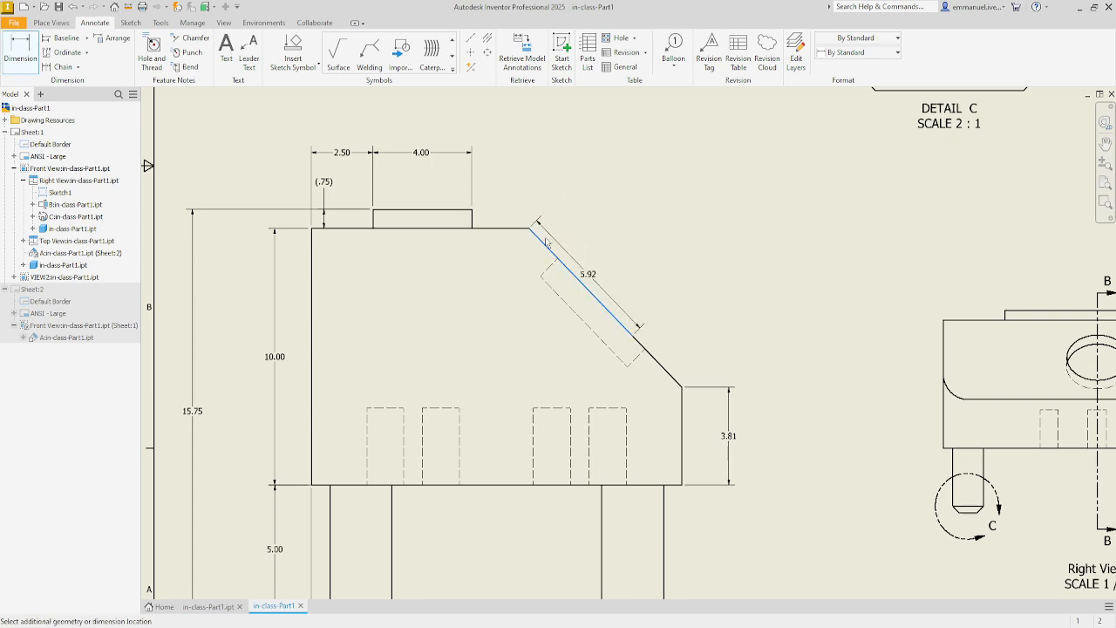
{"action": "left_click", "coordinate": [516, 230]}
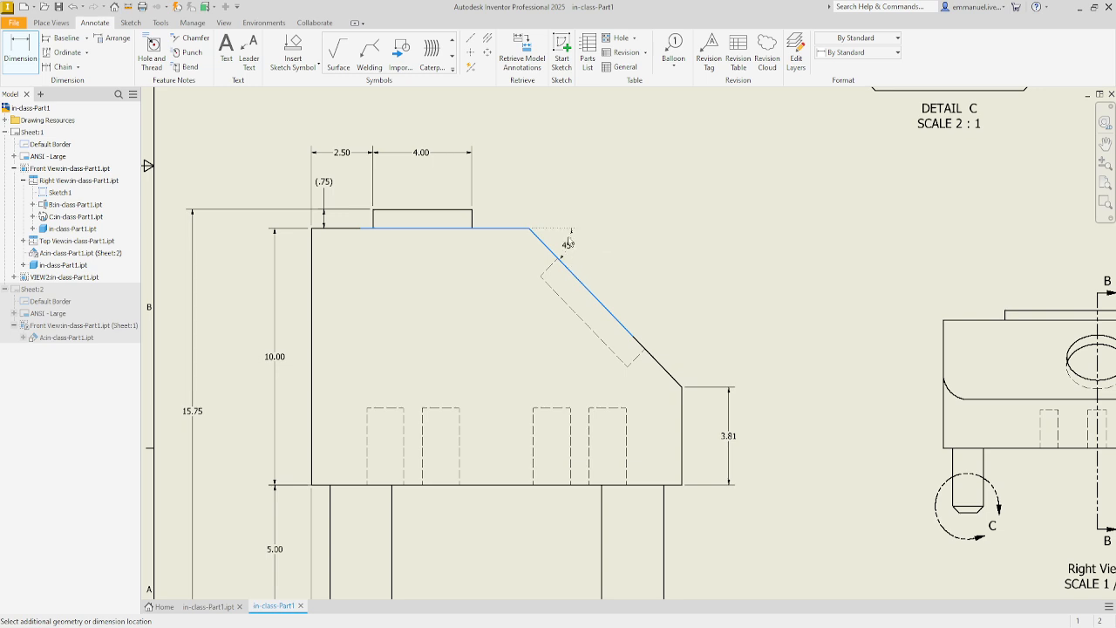
{"action": "left_click", "coordinate": [568, 248]}
{"action": "key", "text": "Escape"}
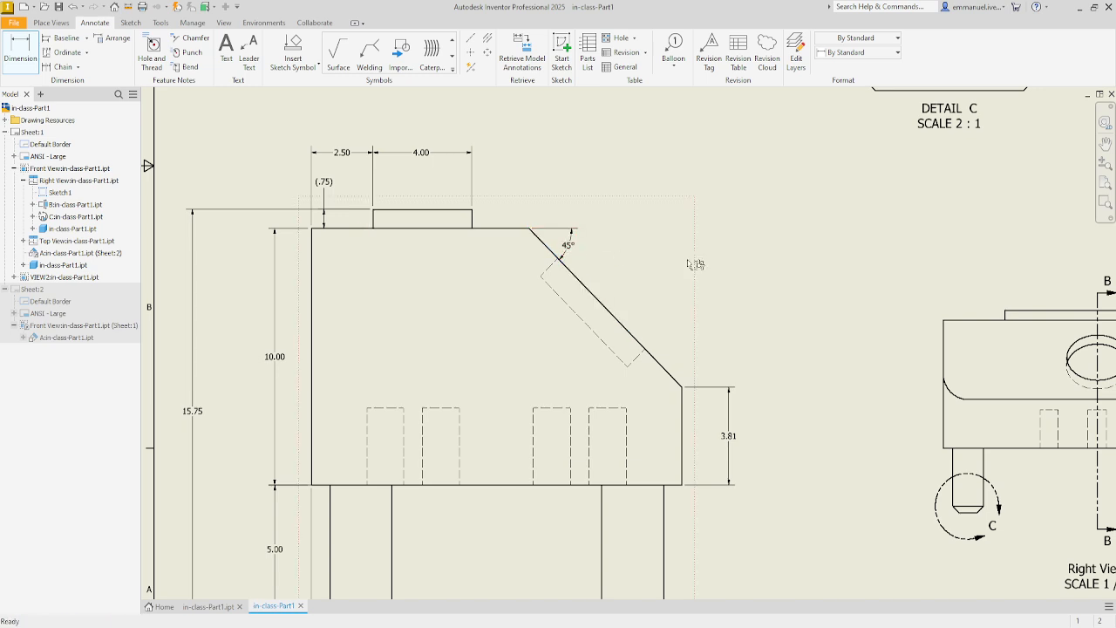
Step: Move the front view slightly upward on the sheet to free space beneath its lower dimensions
{"action": "scroll", "coordinate": [715, 327], "scroll_direction": "up", "scroll_amount": 3}
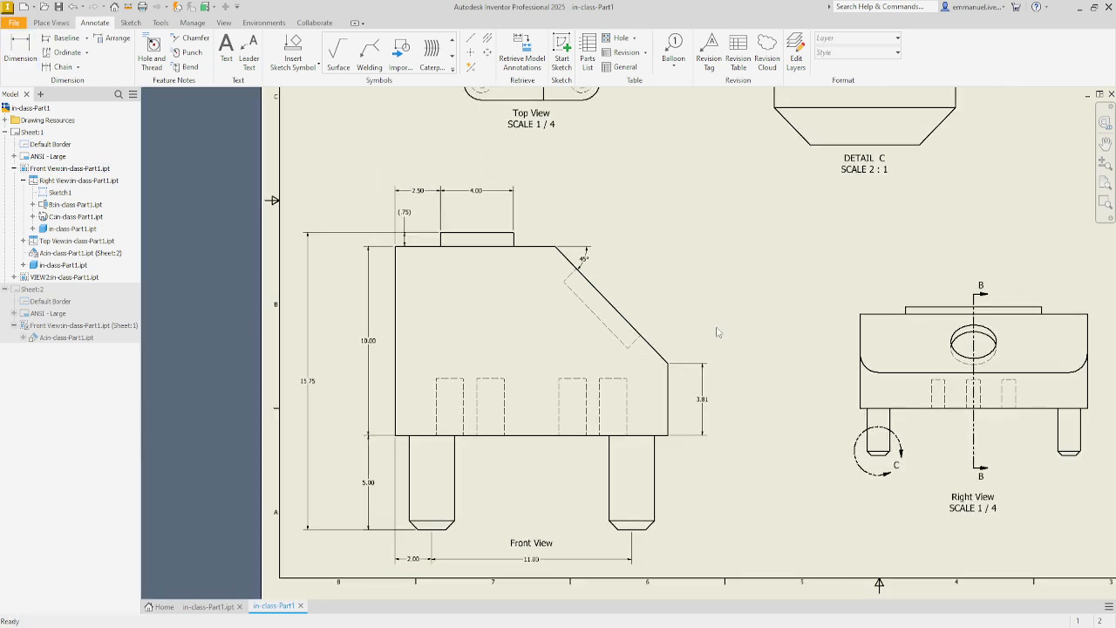
{"action": "scroll", "coordinate": [715, 329], "scroll_direction": "down", "scroll_amount": 4}
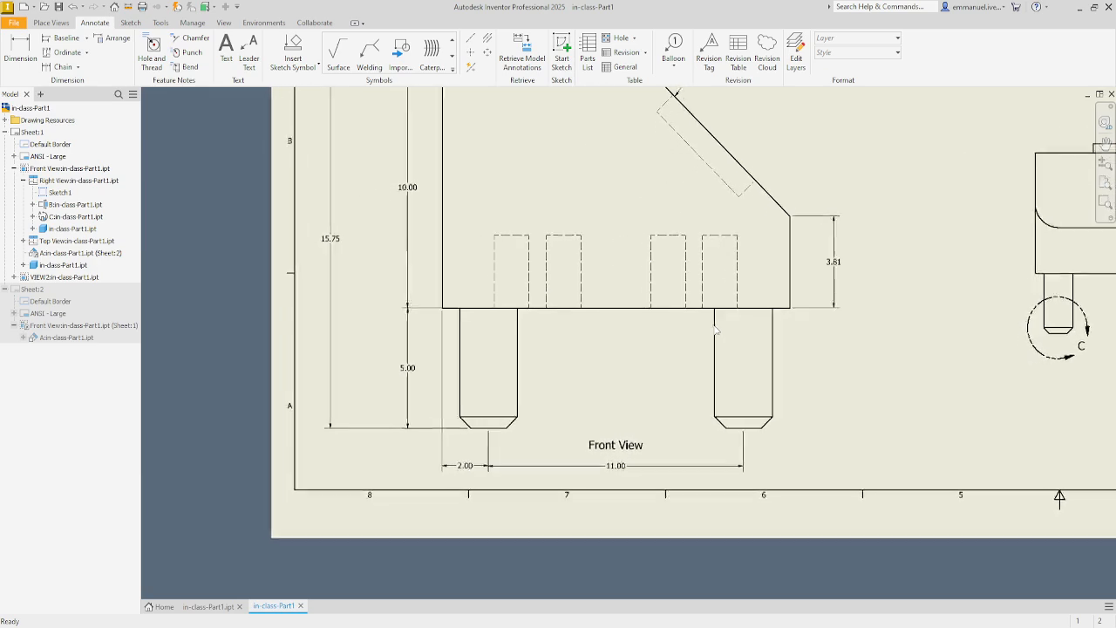
{"action": "scroll", "coordinate": [715, 329], "scroll_direction": "up", "scroll_amount": 3}
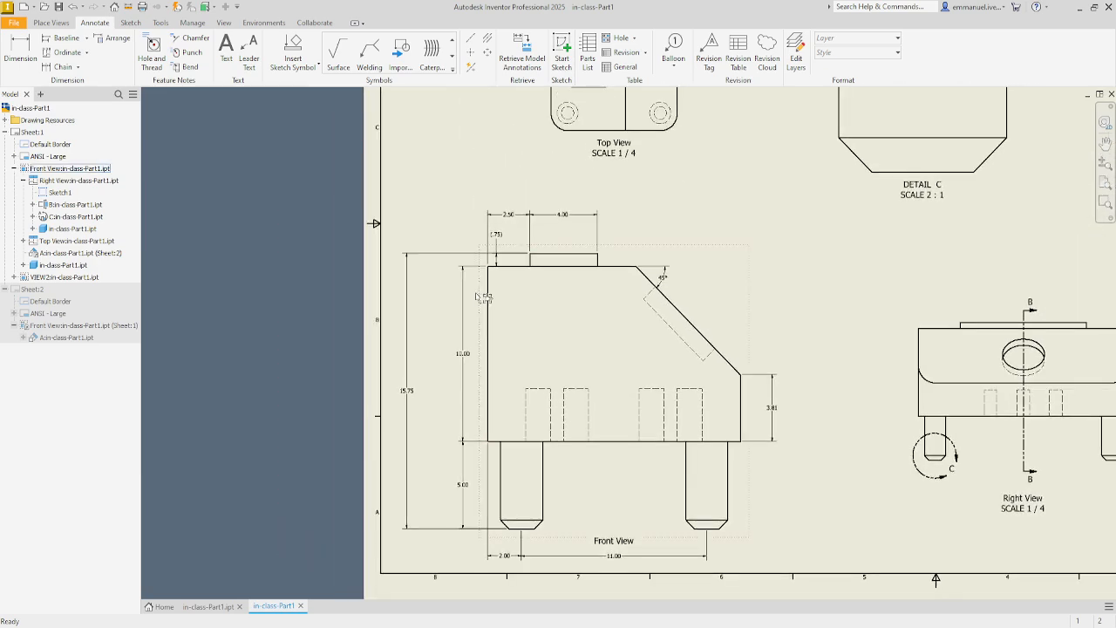
{"action": "left_click_drag", "start_coordinate": [489, 286], "coordinate": [491, 252]}
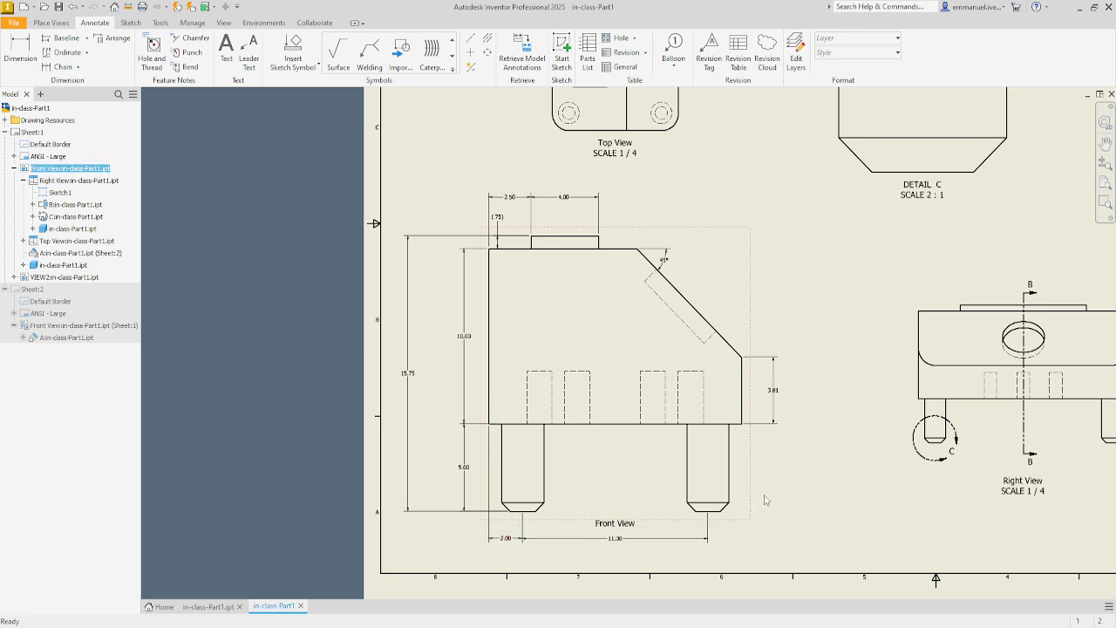
Step: Dimension the main block's overall width in the front view, placing it beneath the leg spacing dimension
{"action": "scroll", "coordinate": [766, 500], "scroll_direction": "down", "scroll_amount": 3}
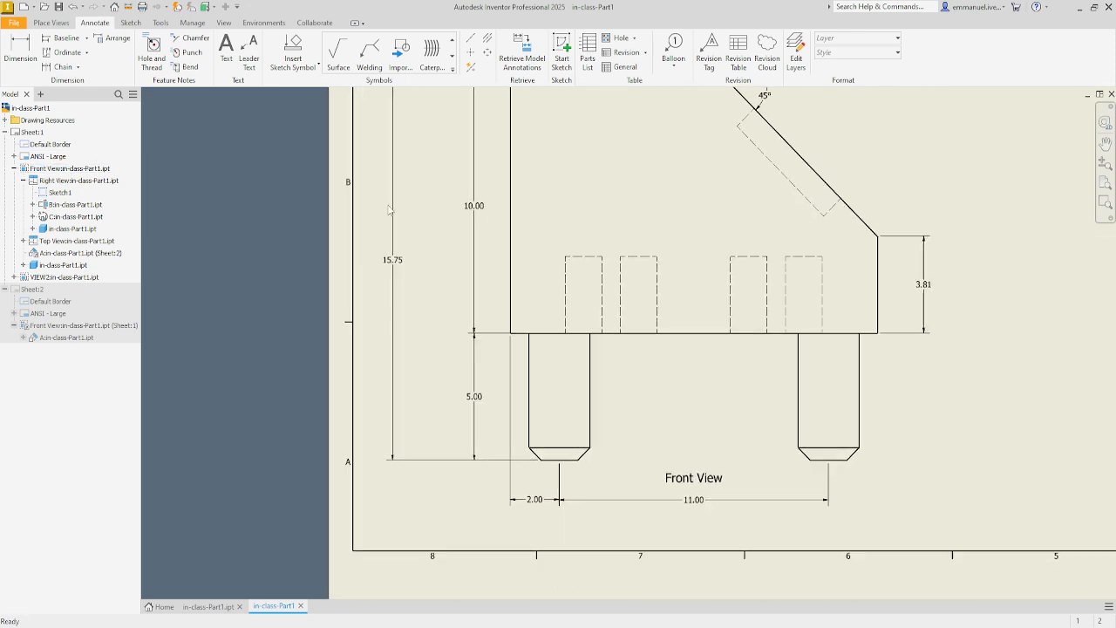
{"action": "left_click", "coordinate": [20, 52]}
{"action": "left_click", "coordinate": [474, 293]}
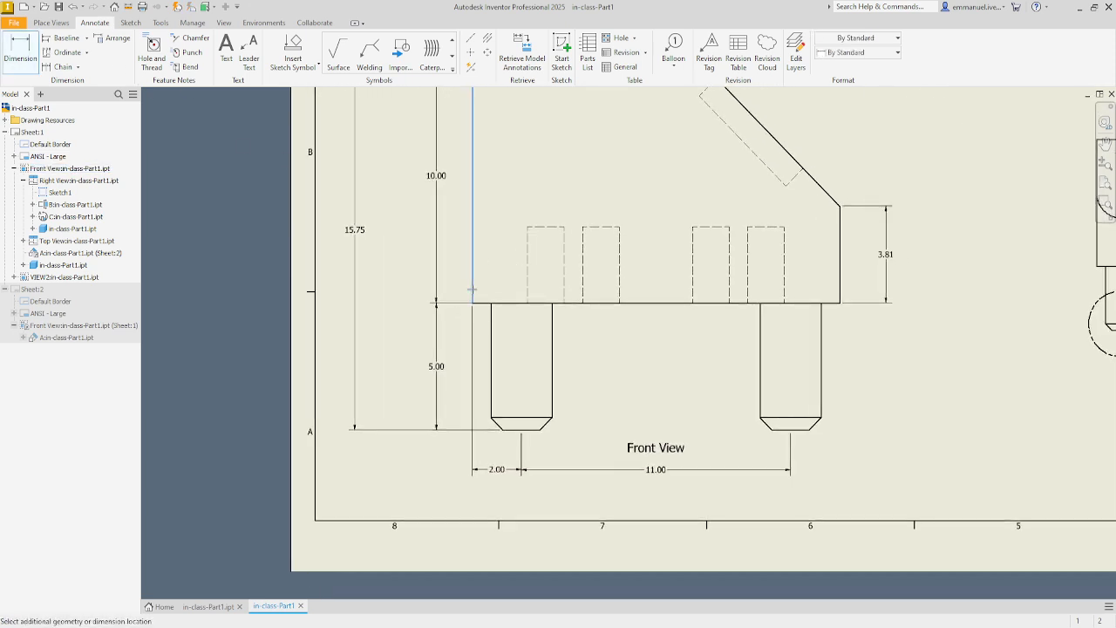
{"action": "left_click", "coordinate": [840, 266]}
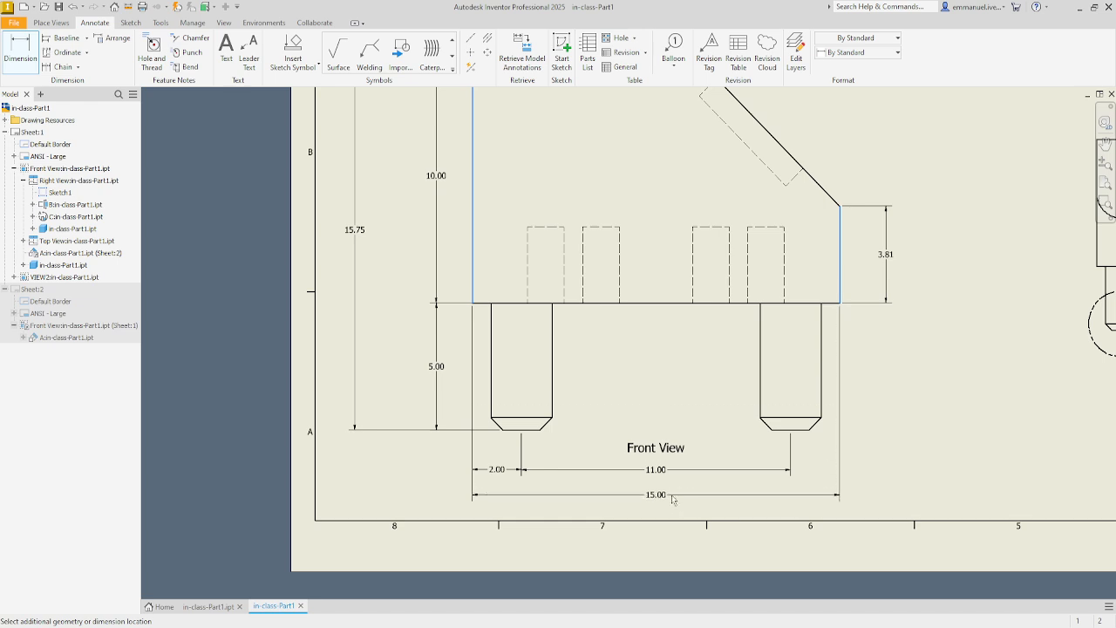
{"action": "left_click", "coordinate": [664, 495]}
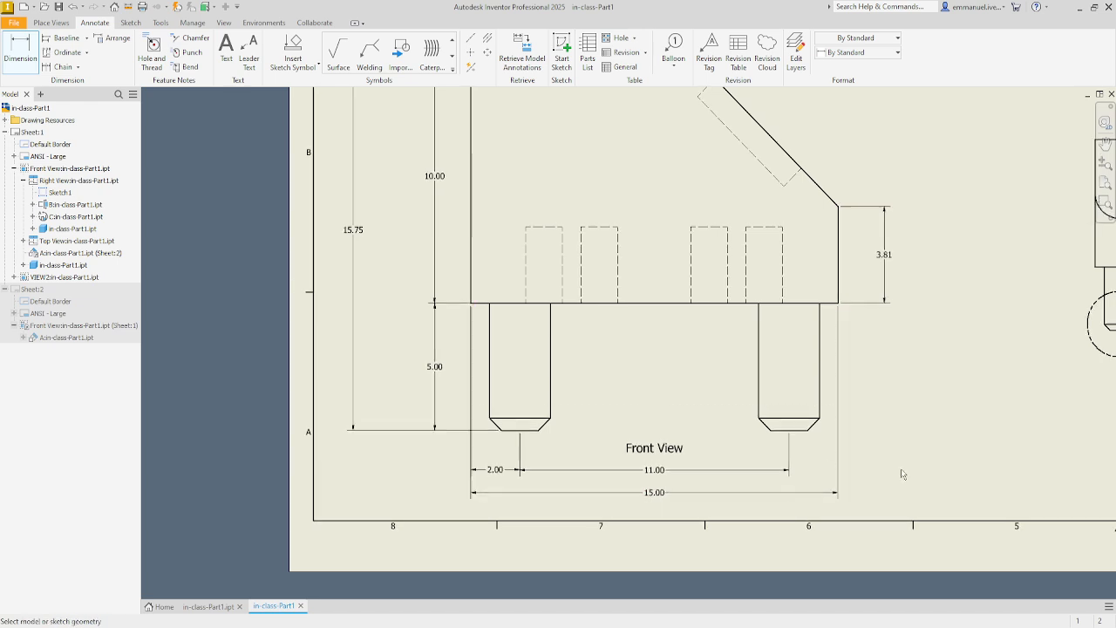
Step: Dimension the radius of the upper-right rounded corner in the top view, placing the text outside the part
{"action": "scroll", "coordinate": [898, 469], "scroll_direction": "up", "scroll_amount": 2}
{"action": "scroll", "coordinate": [891, 470], "scroll_direction": "up", "scroll_amount": 2}
{"action": "scroll", "coordinate": [856, 467], "scroll_direction": "down", "scroll_amount": 2}
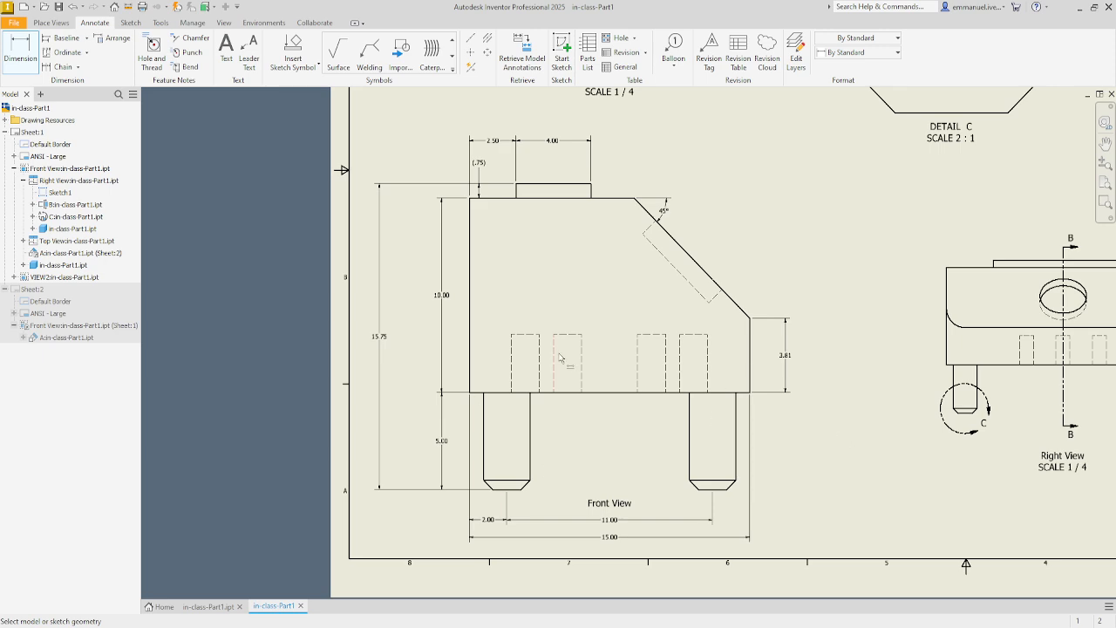
{"action": "scroll", "coordinate": [571, 371], "scroll_direction": "up", "scroll_amount": 2}
{"action": "middle_click_drag", "start_coordinate": [575, 170], "coordinate": [583, 363]}
{"action": "scroll", "coordinate": [583, 362], "scroll_direction": "down", "scroll_amount": 5}
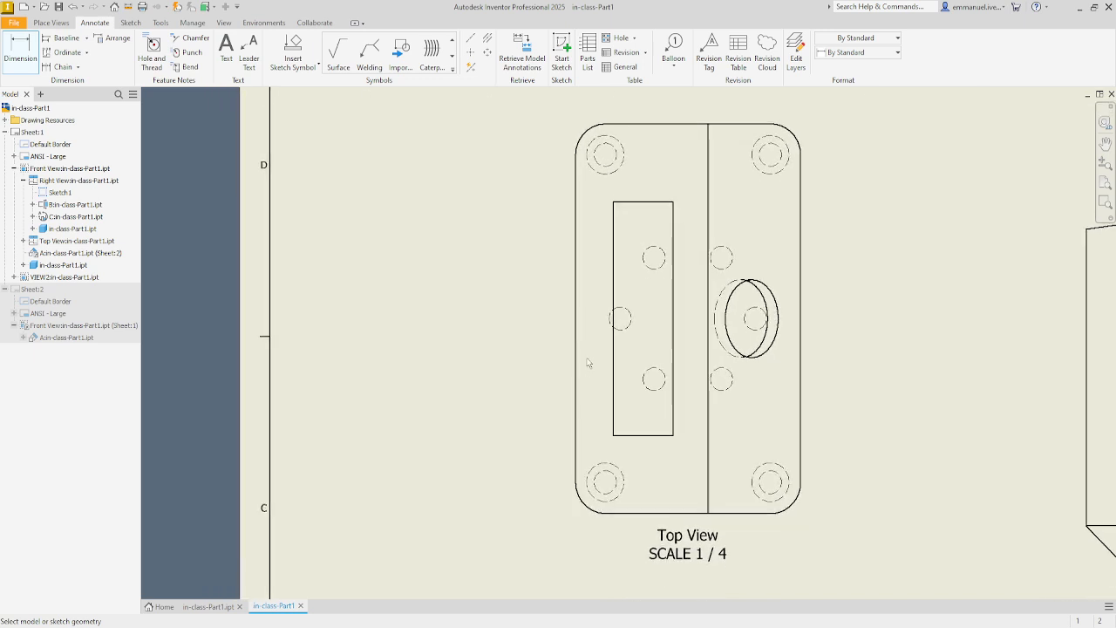
{"action": "left_click", "coordinate": [27, 56]}
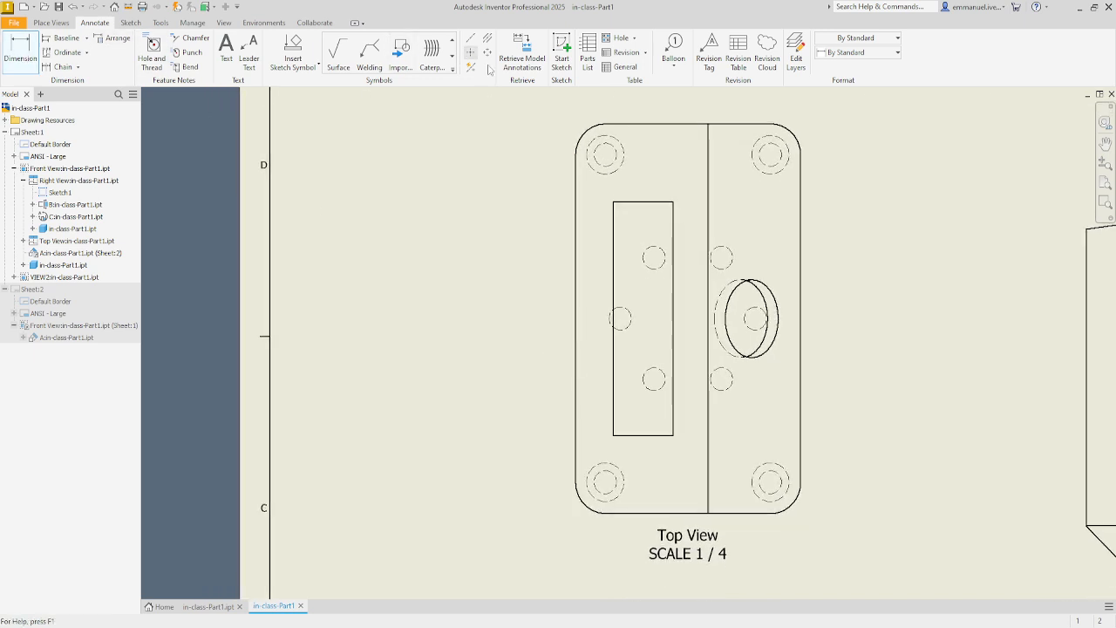
{"action": "left_click", "coordinate": [793, 130]}
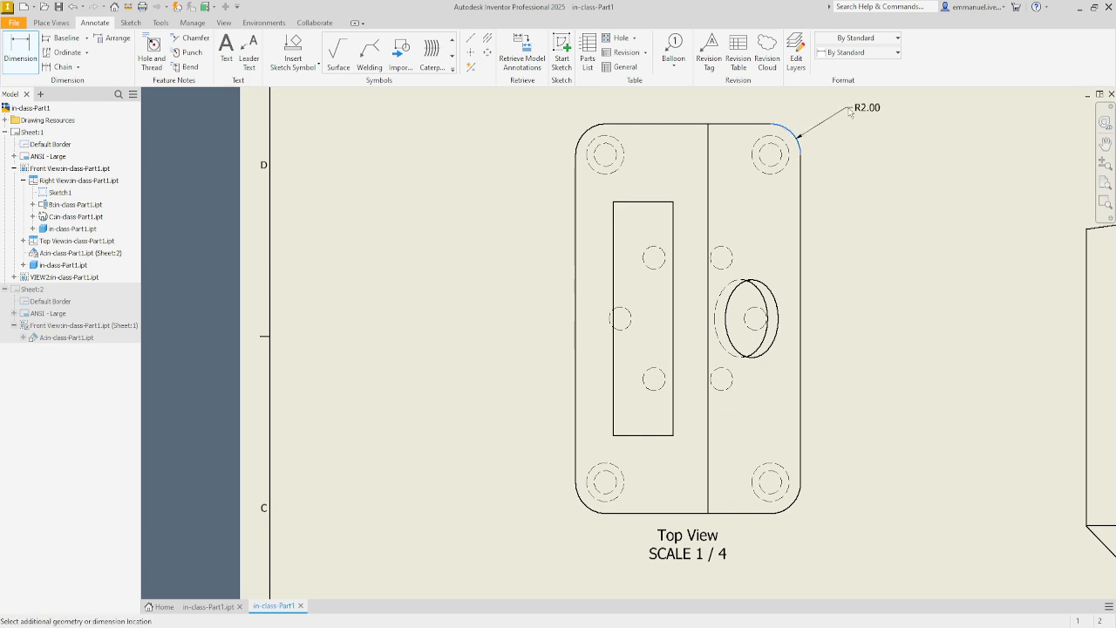
{"action": "left_click", "coordinate": [846, 110]}
{"action": "scroll", "coordinate": [863, 131], "scroll_direction": "up", "scroll_amount": 5}
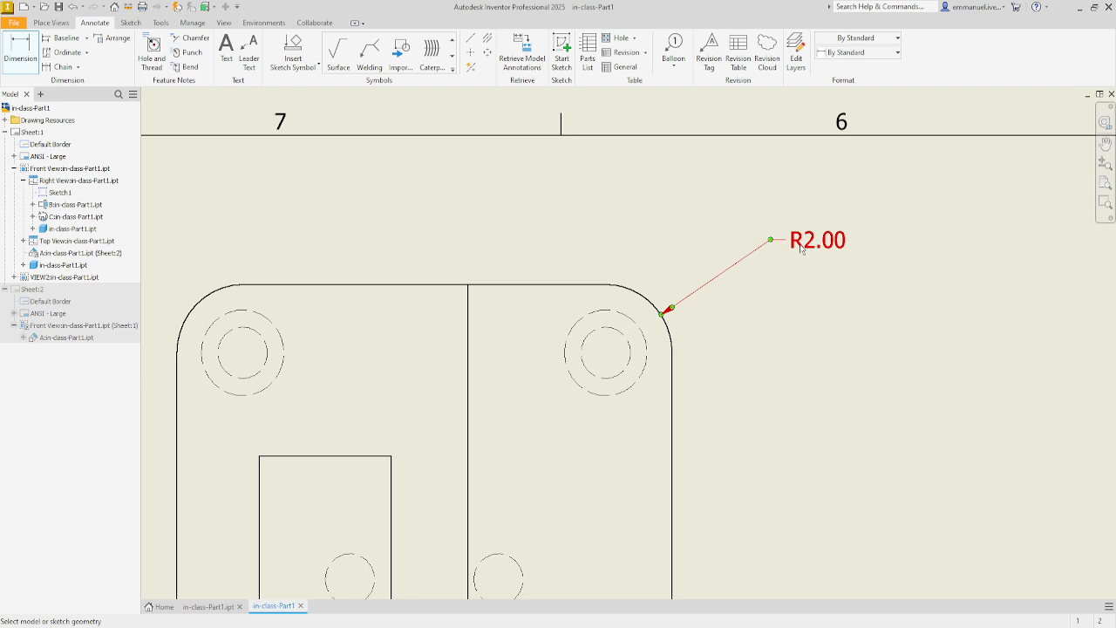
{"action": "key", "text": "Escape"}
Step: Surround the top view's corner radius value with the text Before and After, adding Below beneath it and Top above it
{"action": "scroll", "coordinate": [820, 305], "scroll_direction": "down", "scroll_amount": 3}
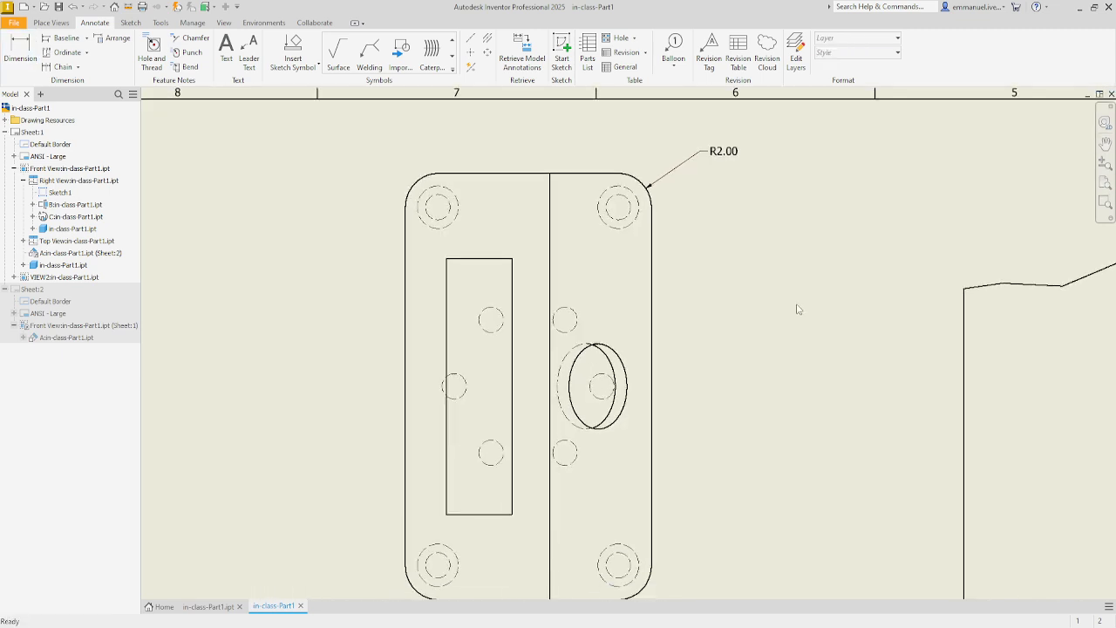
{"action": "middle_click_drag", "start_coordinate": [797, 304], "coordinate": [820, 240]}
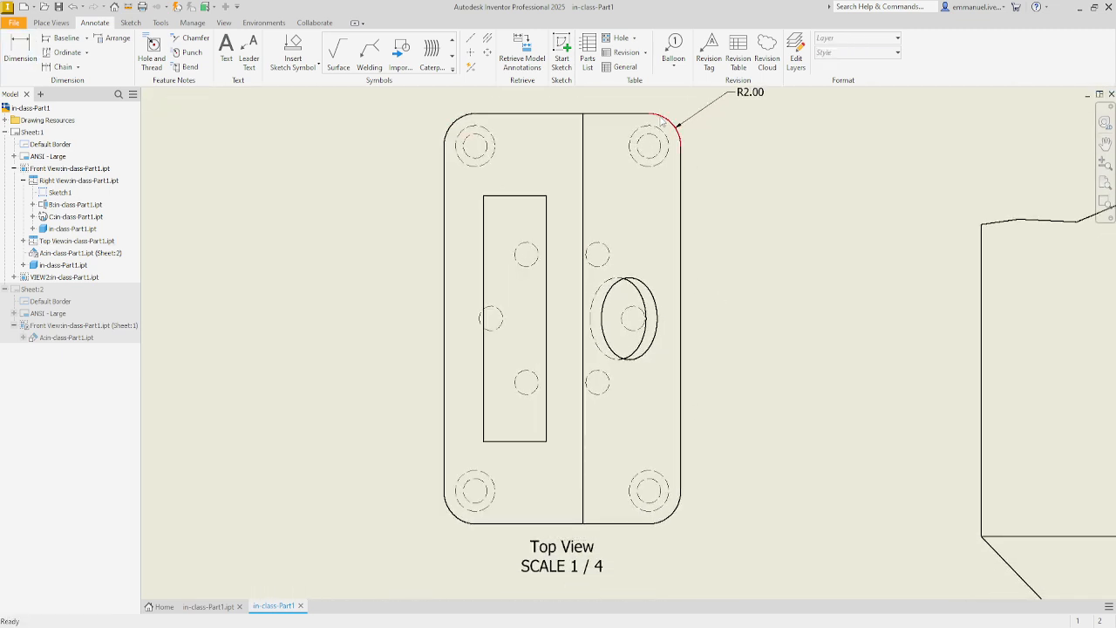
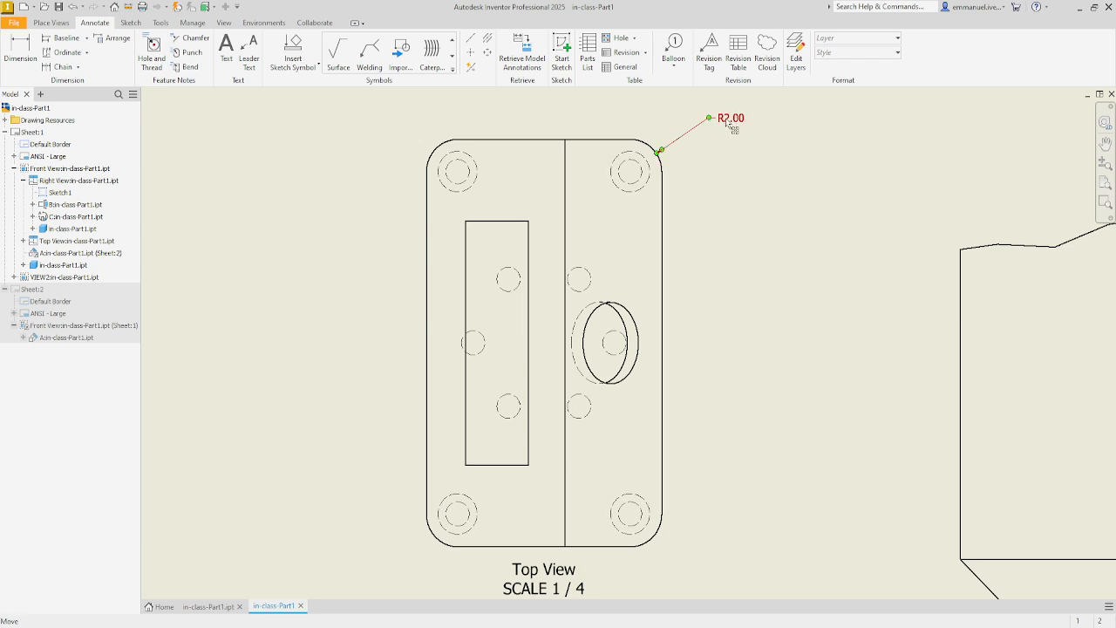
{"action": "double_click", "coordinate": [729, 123]}
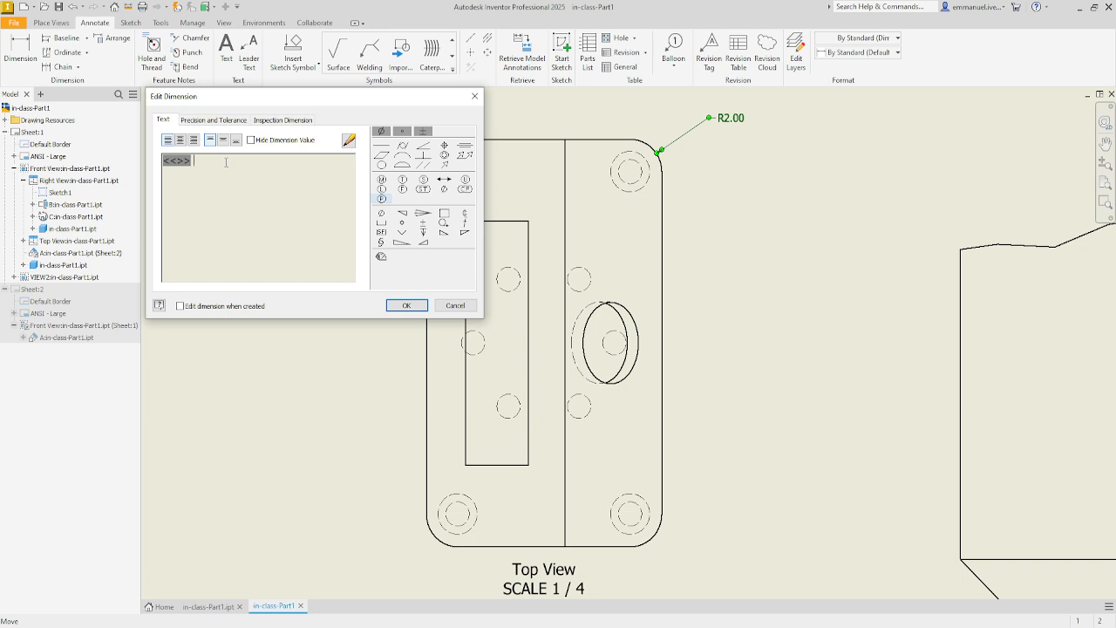
{"action": "type", "text": "fgter"}
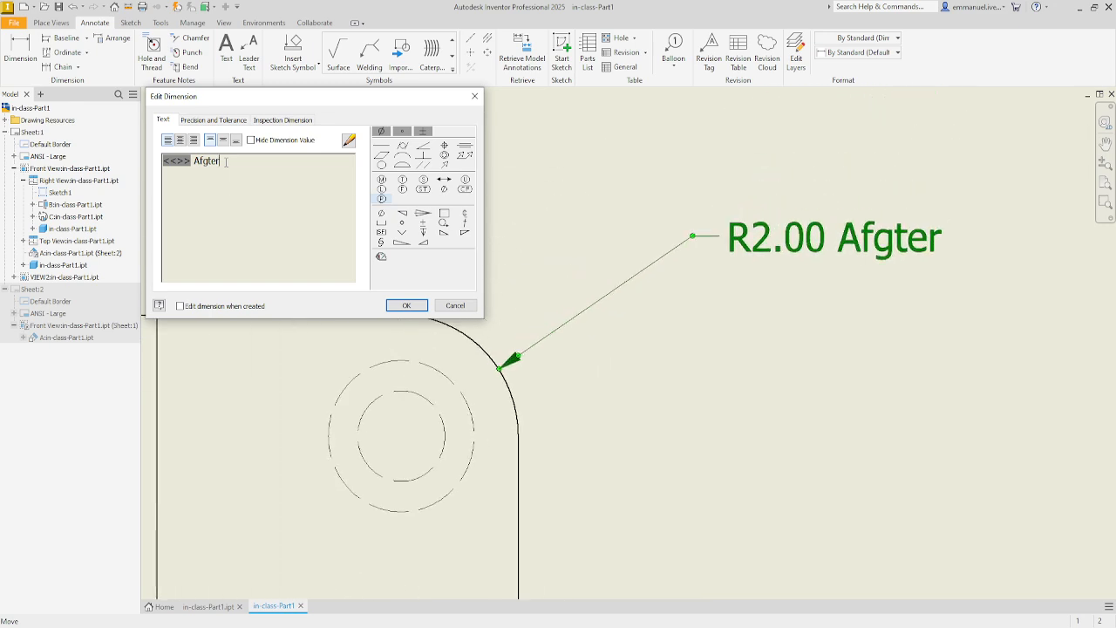
{"action": "key", "text": "BackSpace"}
{"action": "key", "text": "BackSpace"}
{"action": "key", "text": "BackSpace"}
{"action": "key", "text": "BackSpace"}
{"action": "type", "text": "ter"}
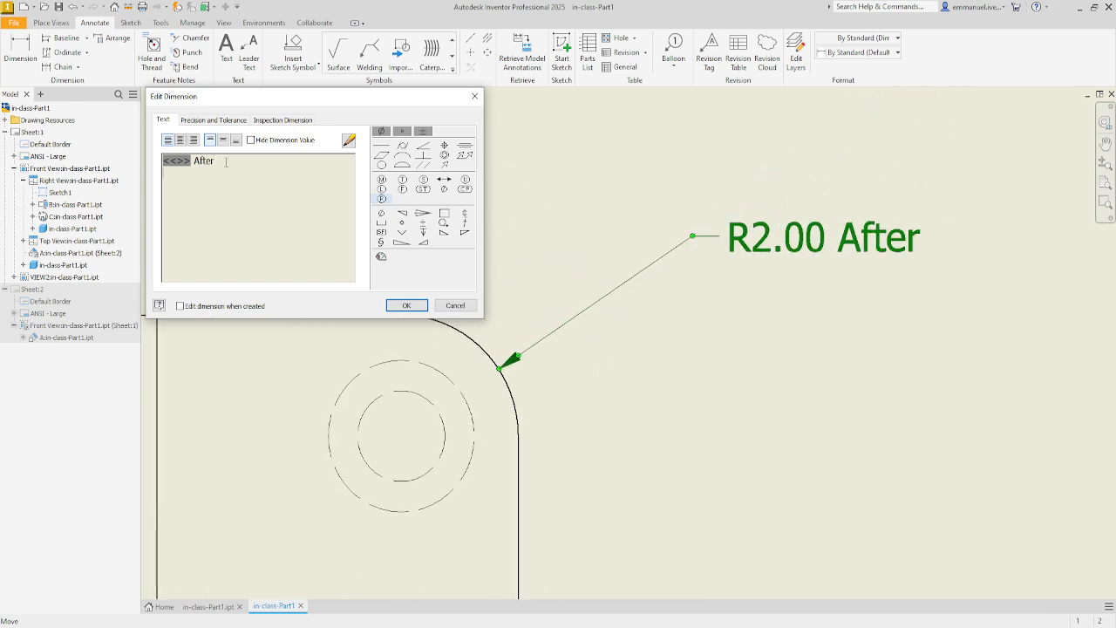
{"action": "key", "text": "Return"}
{"action": "type", "text": "Belowq"}
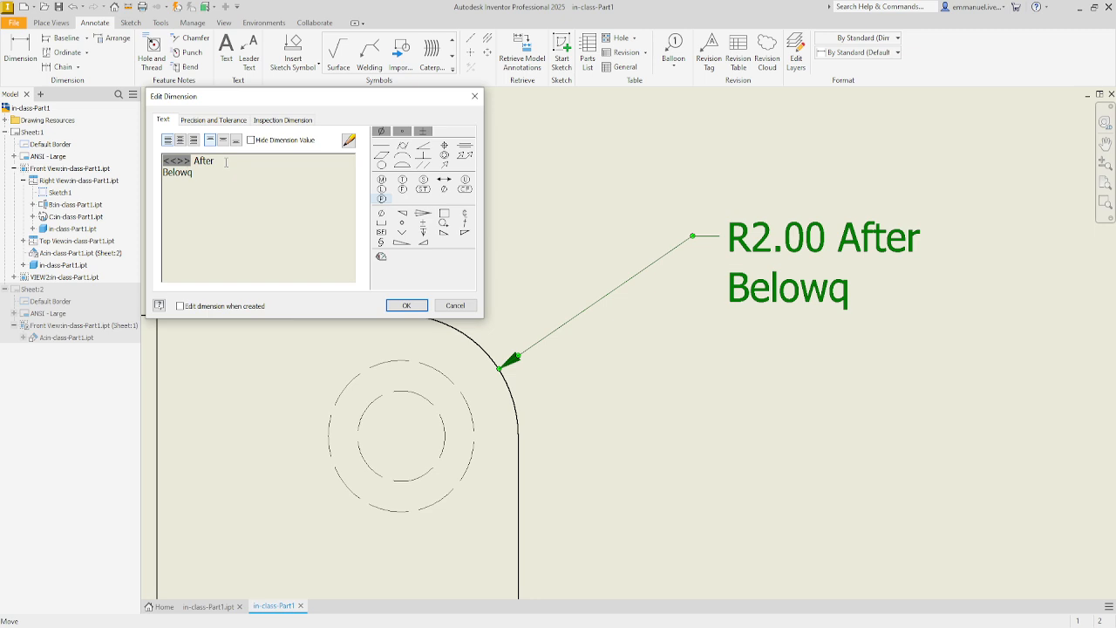
{"action": "key", "text": "BackSpace"}
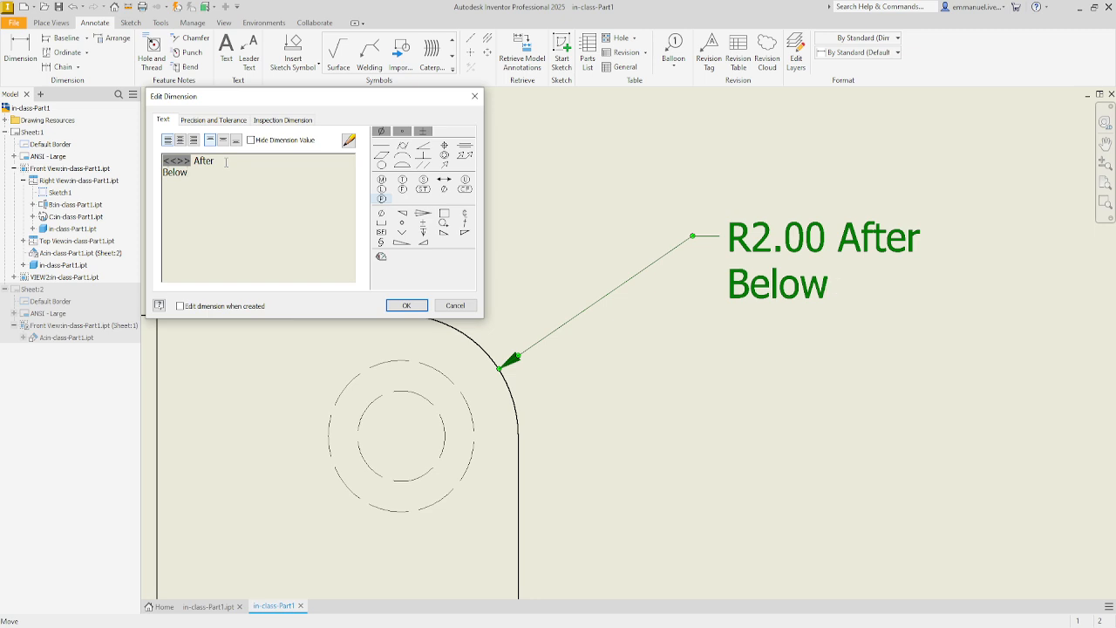
{"action": "type", "text": "Before"}
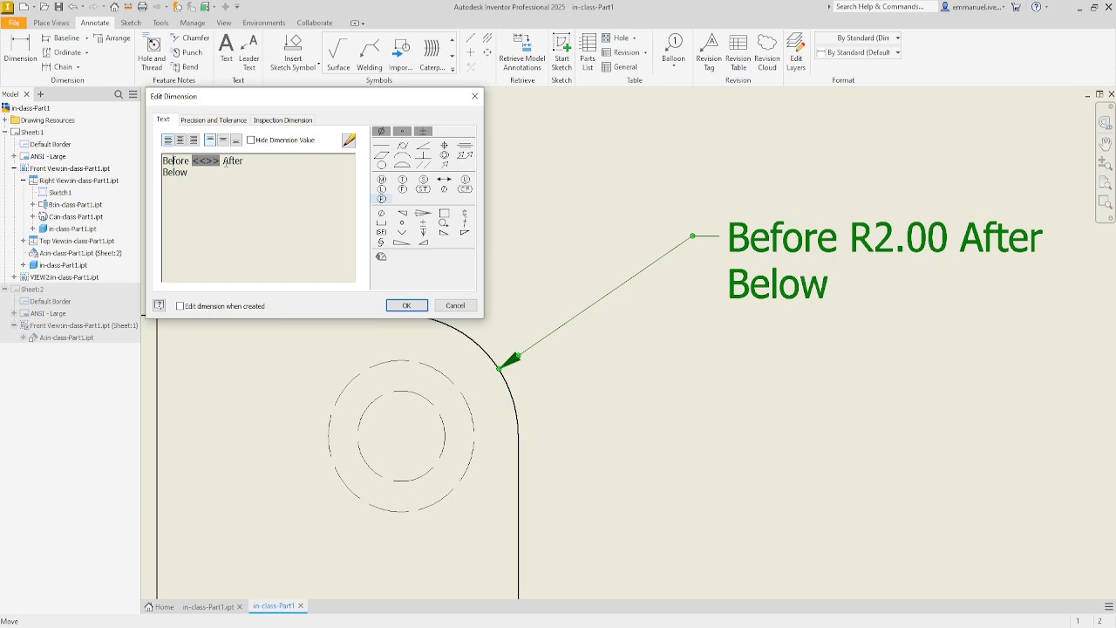
{"action": "key", "text": "Return"}
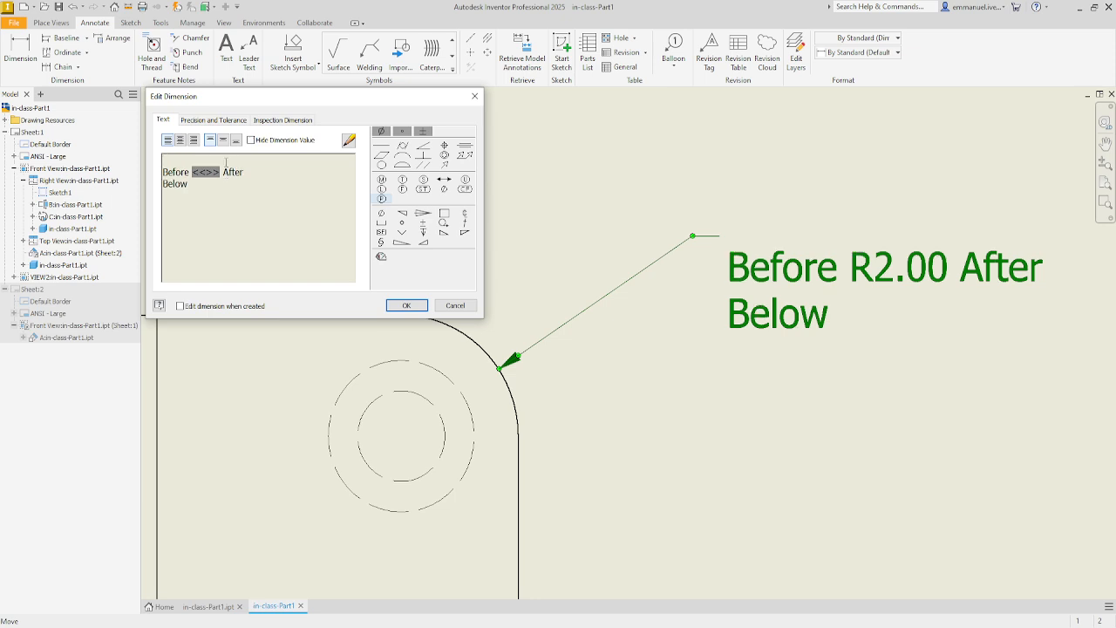
{"action": "type", "text": "Top"}
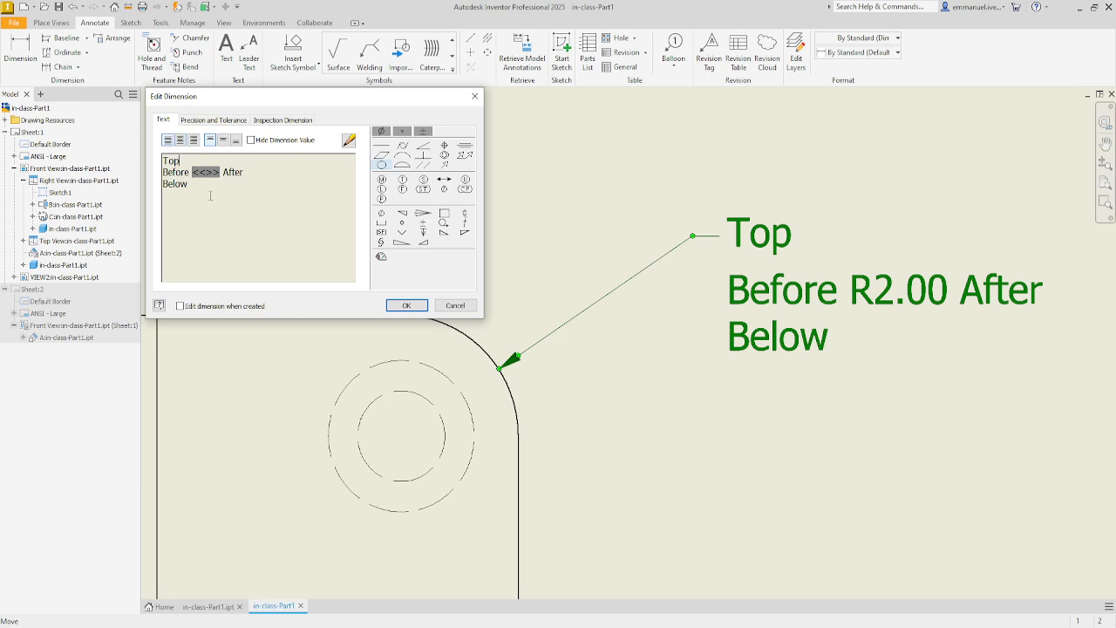
Step: Try the horizontal and vertical justification options on the radius dimension's text, and toggle hiding of its dimension value
{"action": "left_click_drag", "start_coordinate": [211, 195], "coordinate": [155, 163]}
{"action": "left_click", "coordinate": [180, 140]}
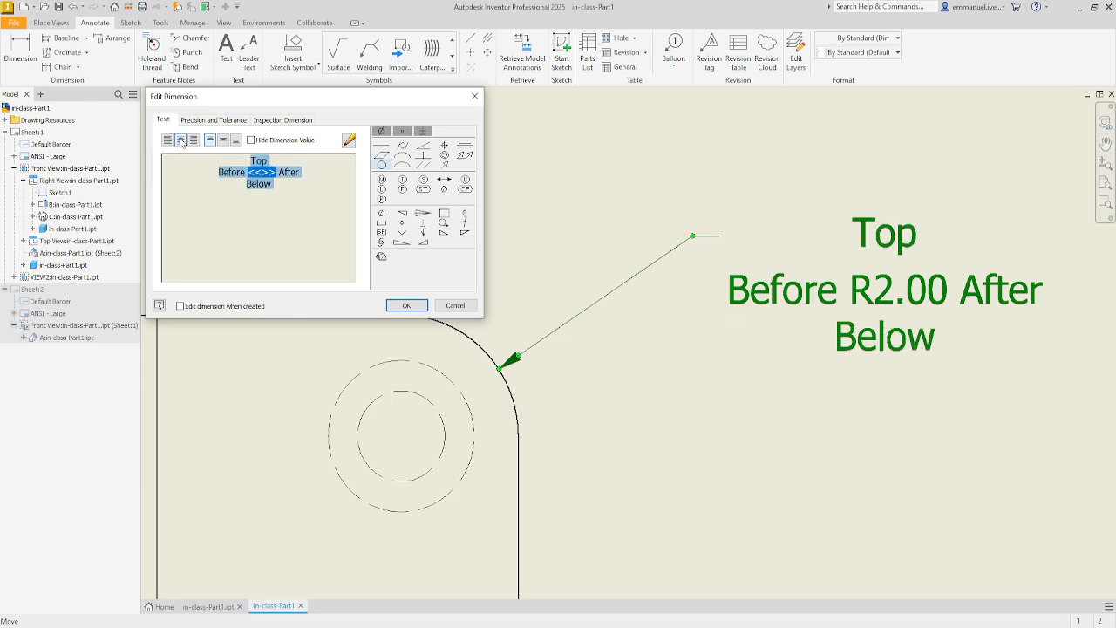
{"action": "left_click", "coordinate": [194, 140]}
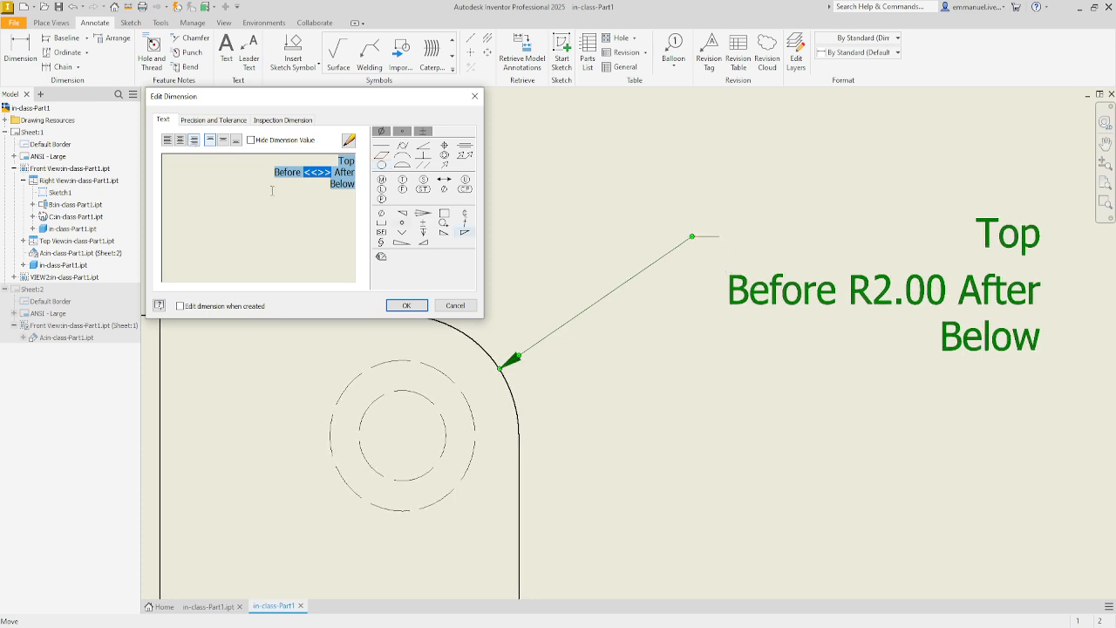
{"action": "left_click", "coordinate": [167, 139]}
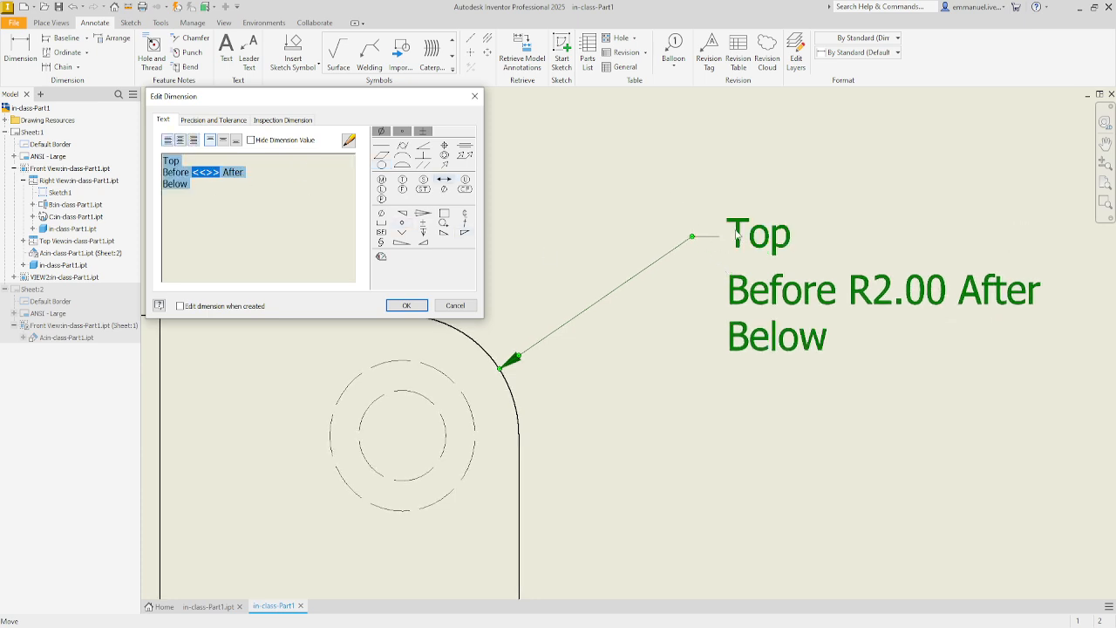
{"action": "left_click", "coordinate": [223, 139]}
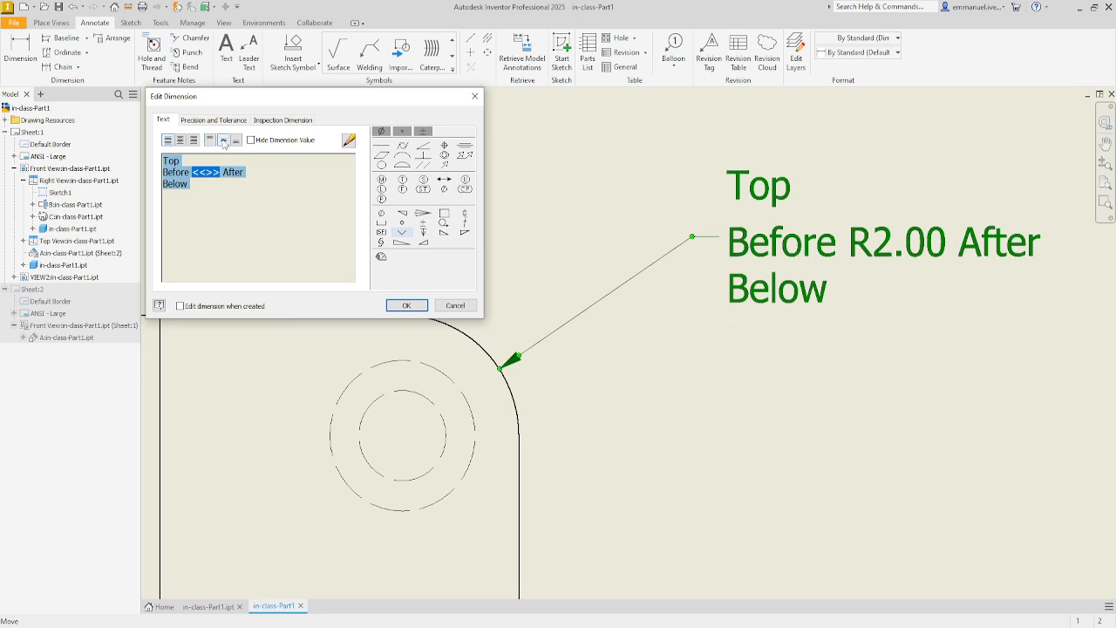
{"action": "left_click", "coordinate": [251, 141]}
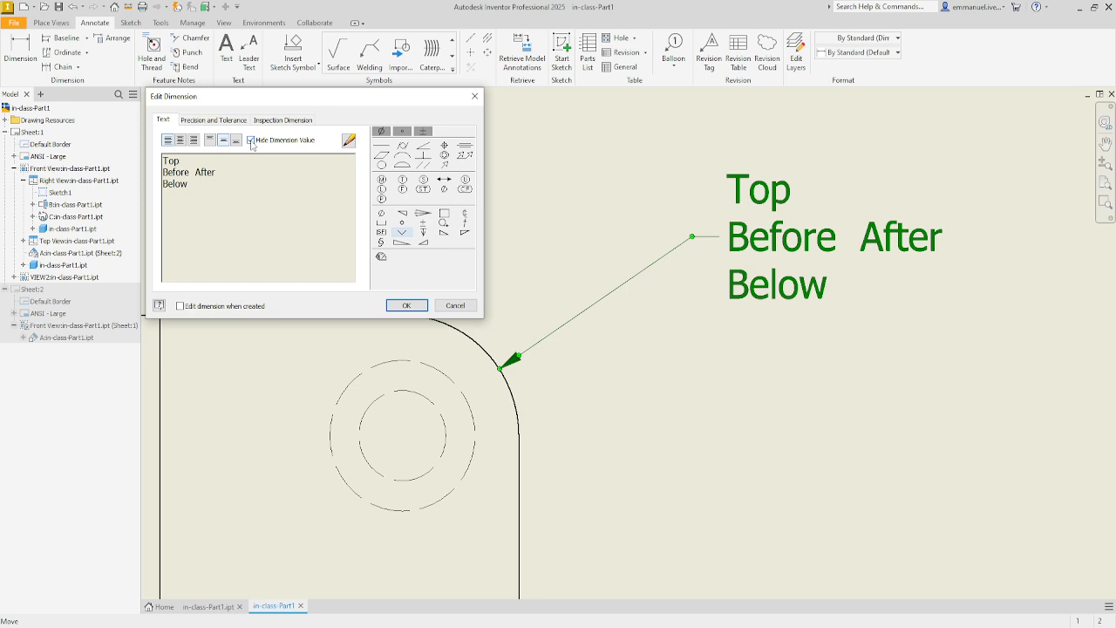
{"action": "left_click", "coordinate": [251, 142]}
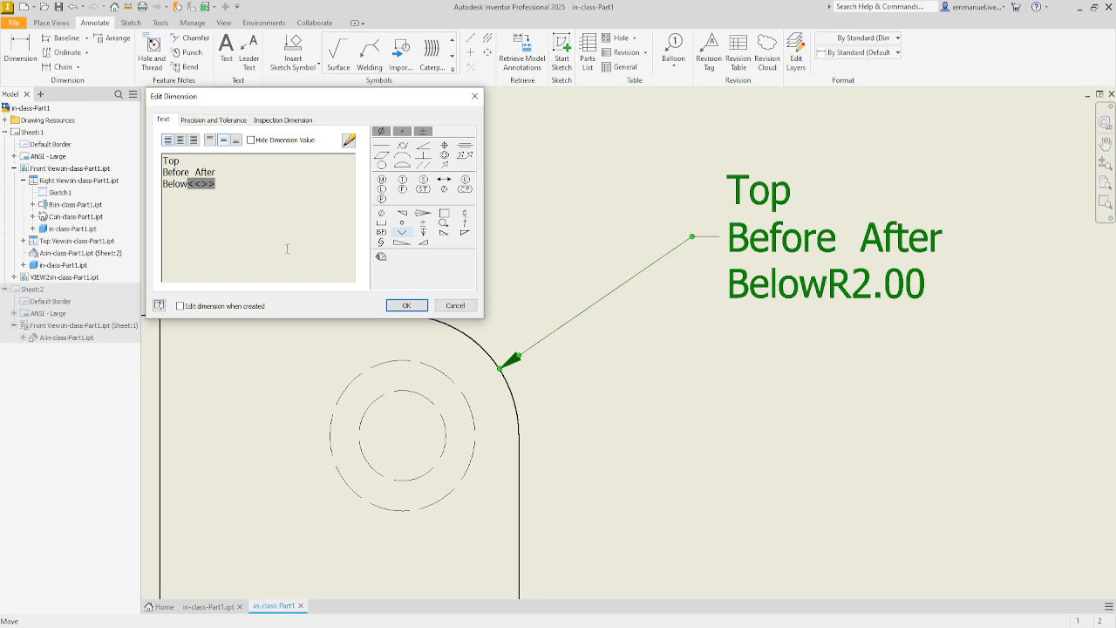
Step: Delete all the added words from the radius dimension's text, leaving only the value placeholder
{"action": "key", "text": "BackSpace"}
{"action": "key", "text": "BackSpace"}
{"action": "key", "text": "BackSpace"}
{"action": "key", "text": "BackSpace"}
{"action": "key", "text": "BackSpace"}
{"action": "key", "text": "BackSpace"}
{"action": "key", "text": "BackSpace"}
{"action": "key", "text": "BackSpace"}
{"action": "key", "text": "BackSpace"}
{"action": "key", "text": "BackSpace"}
{"action": "key", "text": "BackSpace"}
{"action": "key", "text": "BackSpace"}
{"action": "key", "text": "BackSpace"}
{"action": "key", "text": "BackSpace"}
{"action": "key", "text": "BackSpace"}
{"action": "key", "text": "BackSpace"}
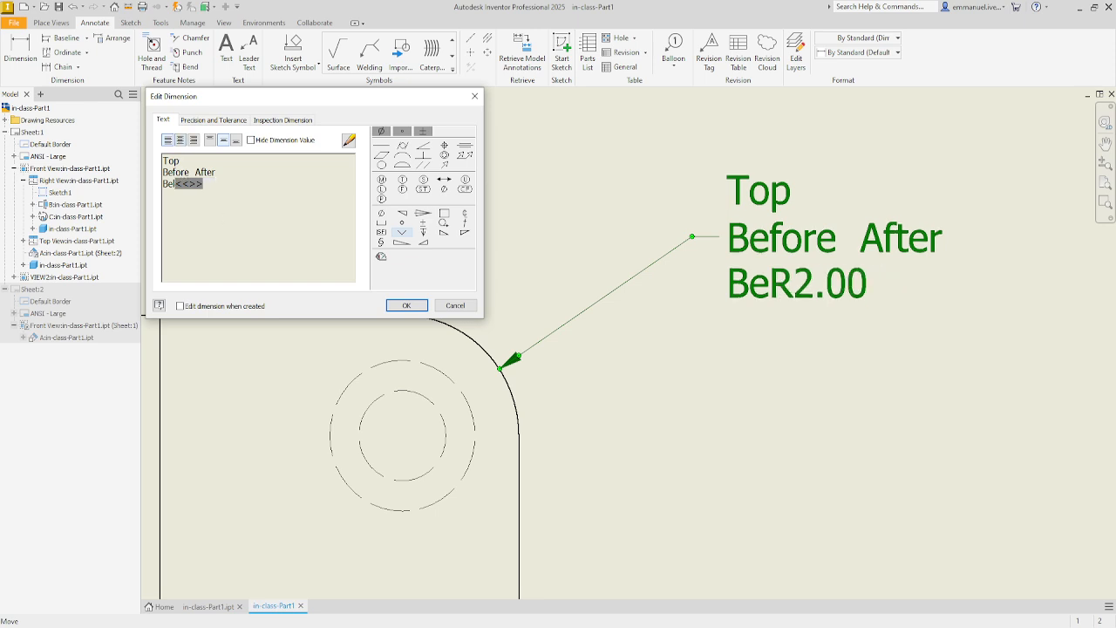
{"action": "key", "text": "BackSpace"}
{"action": "key", "text": "BackSpace"}
{"action": "key", "text": "BackSpace"}
{"action": "key", "text": "BackSpace"}
{"action": "key", "text": "BackSpace"}
{"action": "key", "text": "BackSpace"}
{"action": "key", "text": "BackSpace"}
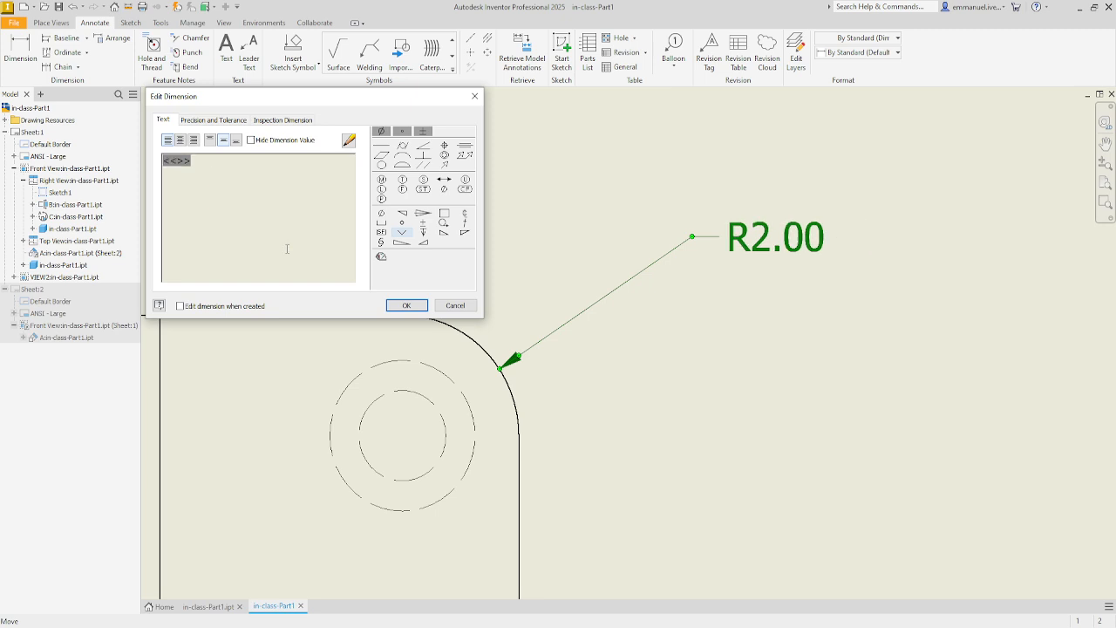
Step: Prefix the corner radius dimension with 4X, restore its top vertical justification, and apply the edit
{"action": "type", "text": "4"}
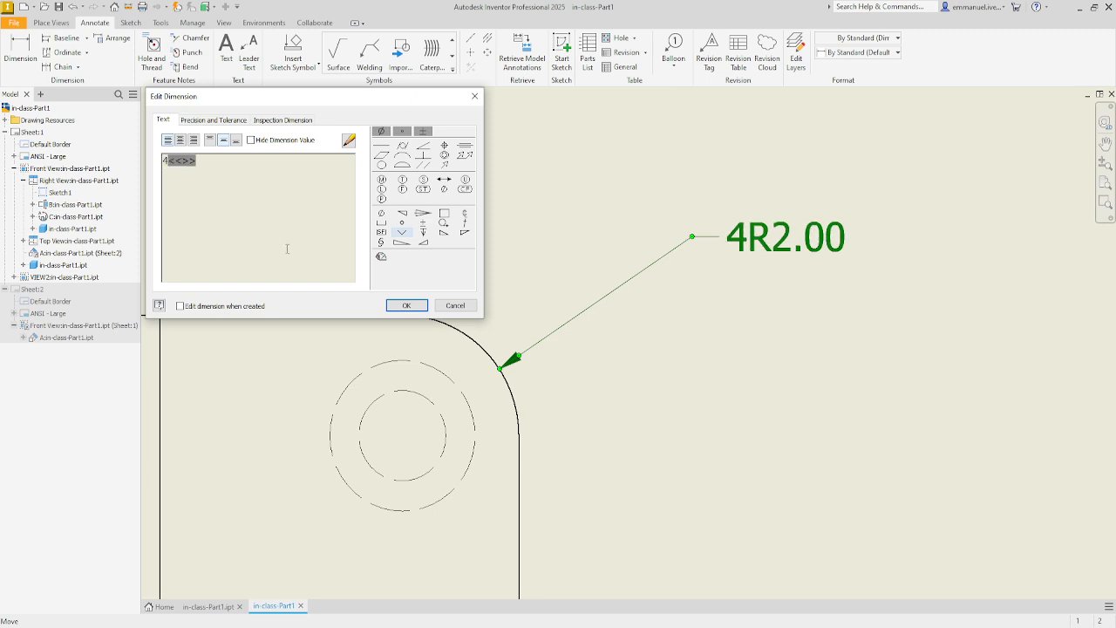
{"action": "type", "text": "X"}
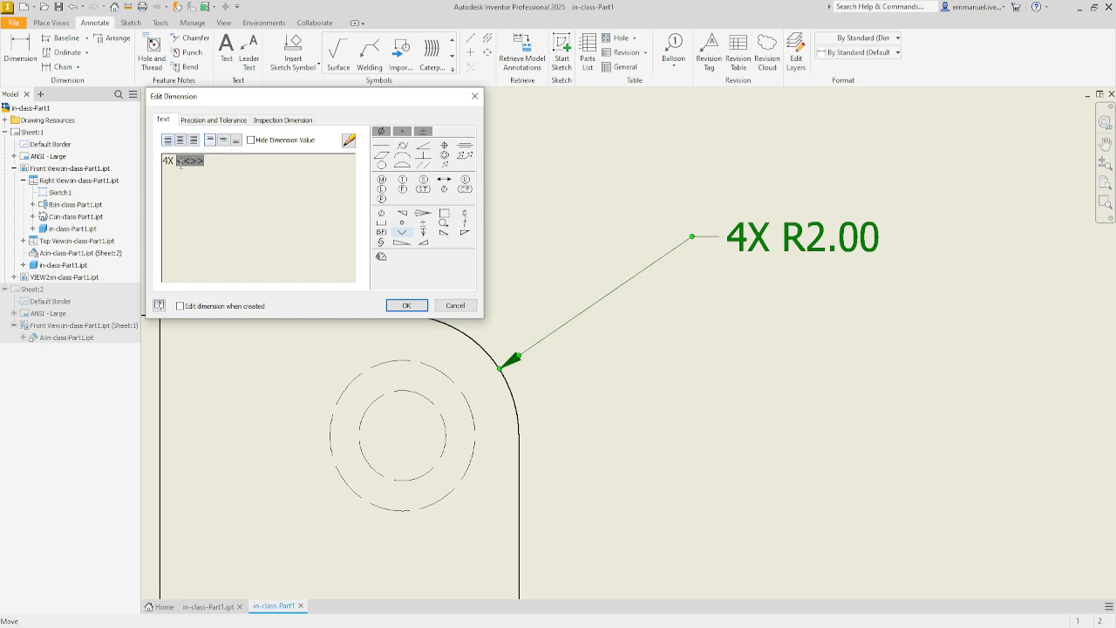
{"action": "left_click", "coordinate": [405, 305]}
Step: Dimension the overall distance between the upper and lower edges of the top view, placing it left of the part
{"action": "scroll", "coordinate": [431, 317], "scroll_direction": "down", "scroll_amount": 5}
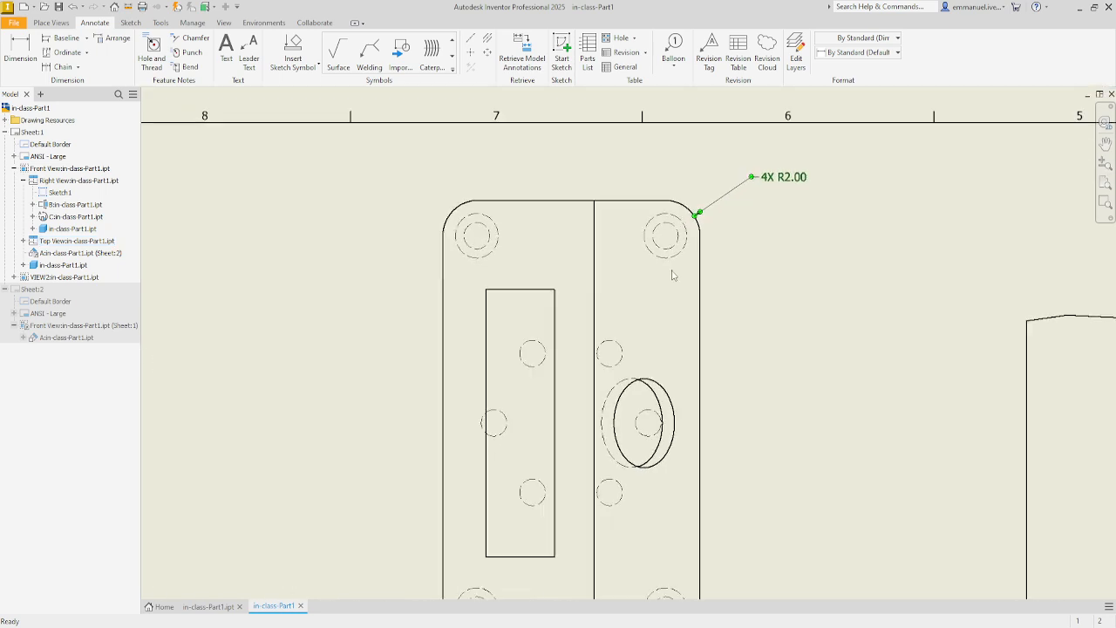
{"action": "scroll", "coordinate": [783, 161], "scroll_direction": "up", "scroll_amount": 1}
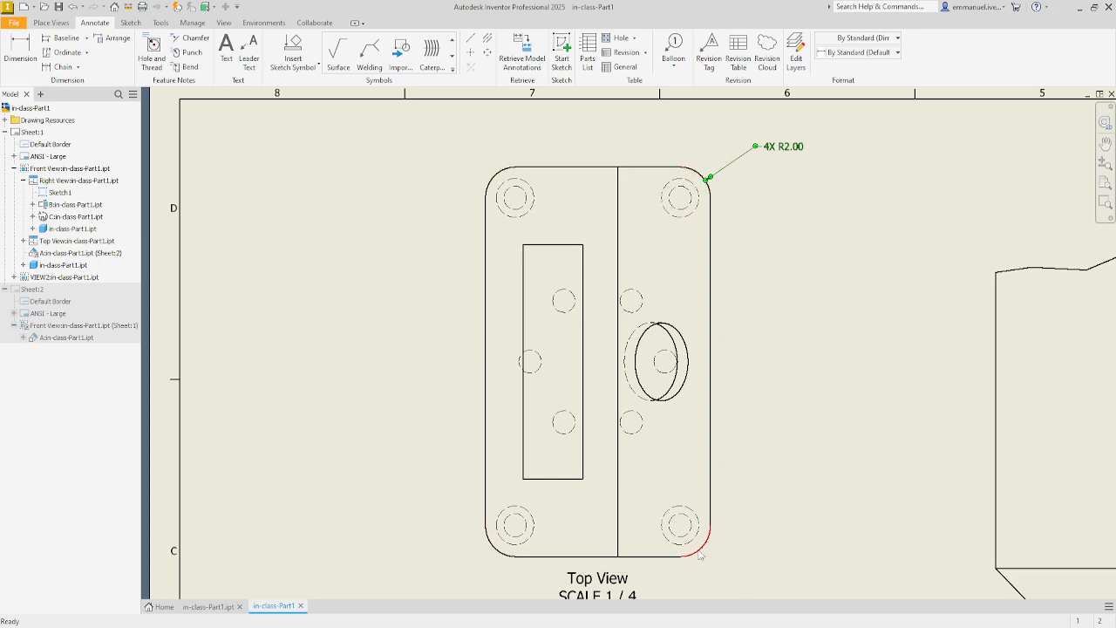
{"action": "scroll", "coordinate": [769, 553], "scroll_direction": "down", "scroll_amount": 4}
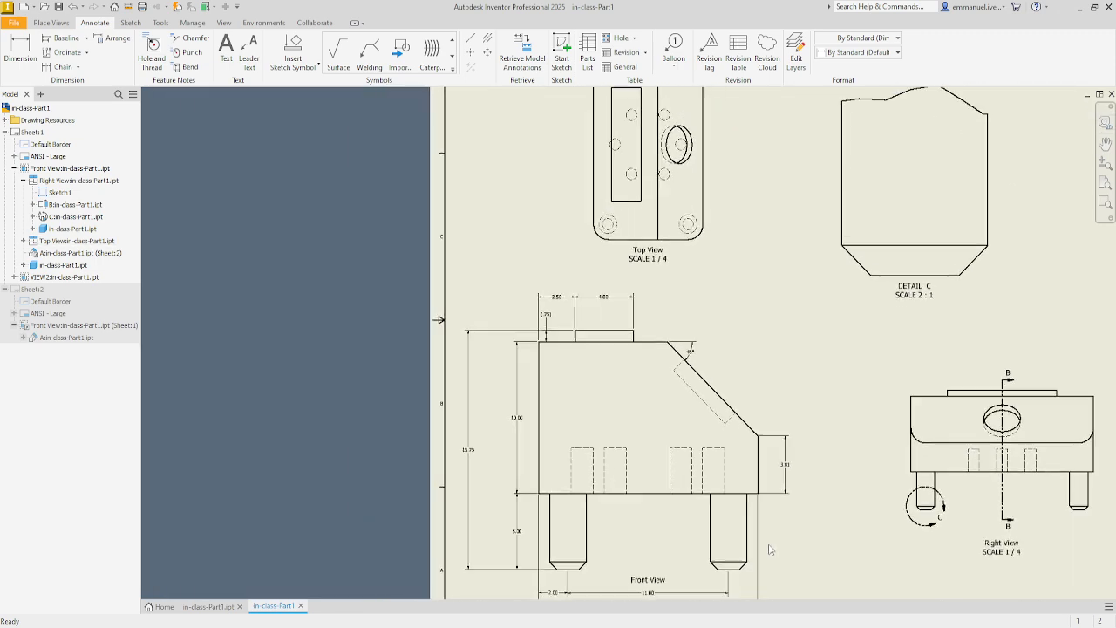
{"action": "mouse_move", "coordinate": [769, 529]}
{"action": "middle_mouse_down"}
{"action": "mouse_move", "coordinate": [770, 550]}
{"action": "mouse_move", "coordinate": [774, 527]}
{"action": "middle_mouse_up"}
{"action": "key", "text": "F5"}
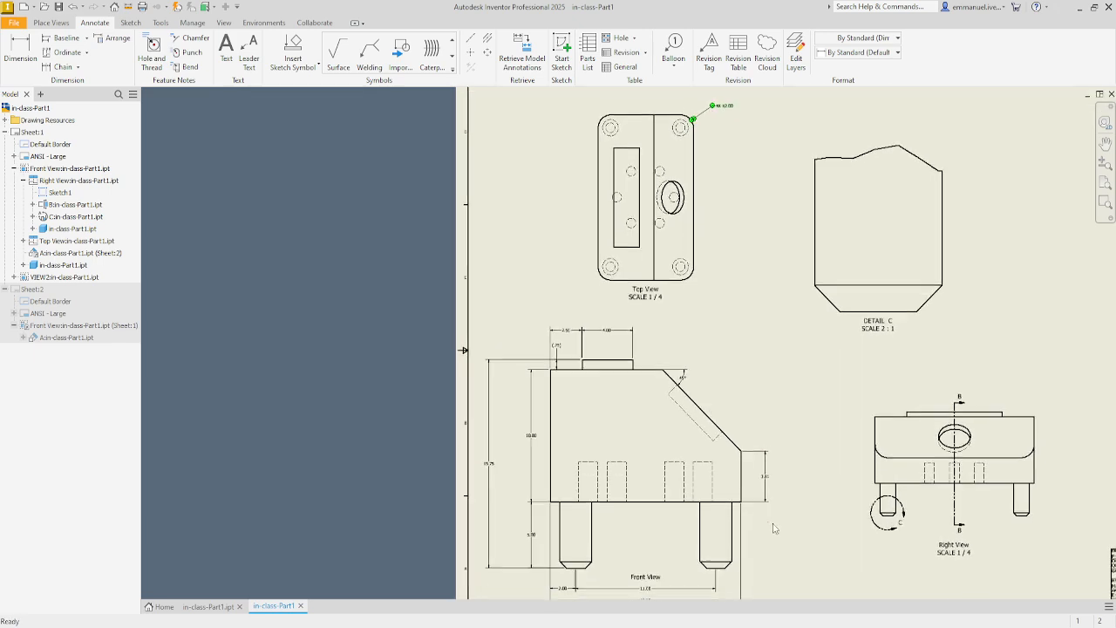
{"action": "left_click", "coordinate": [20, 48]}
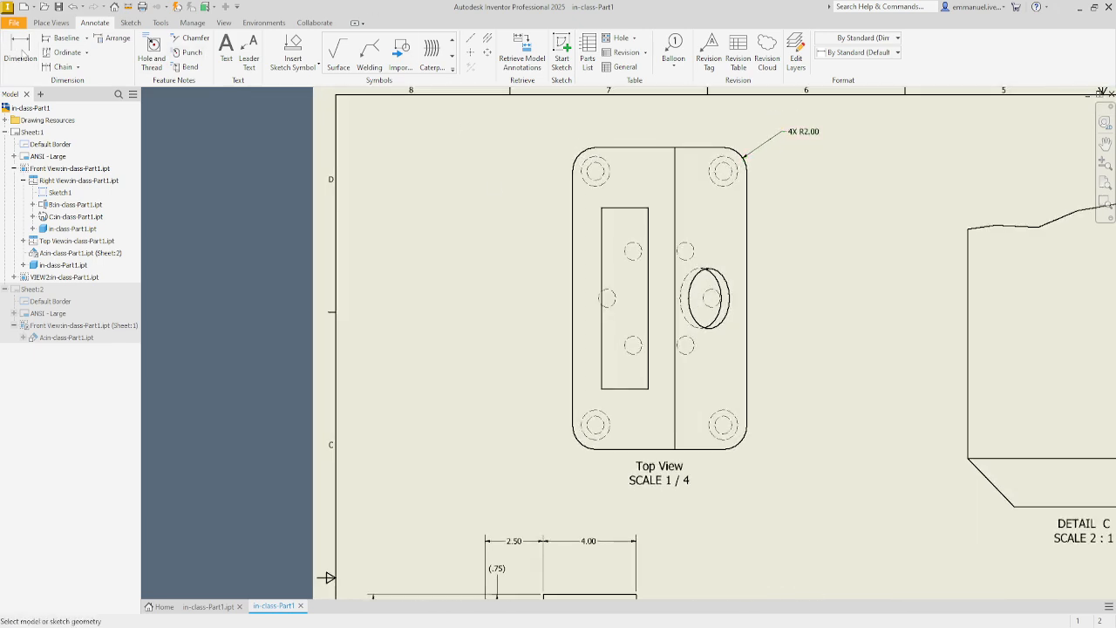
{"action": "left_click", "coordinate": [634, 148]}
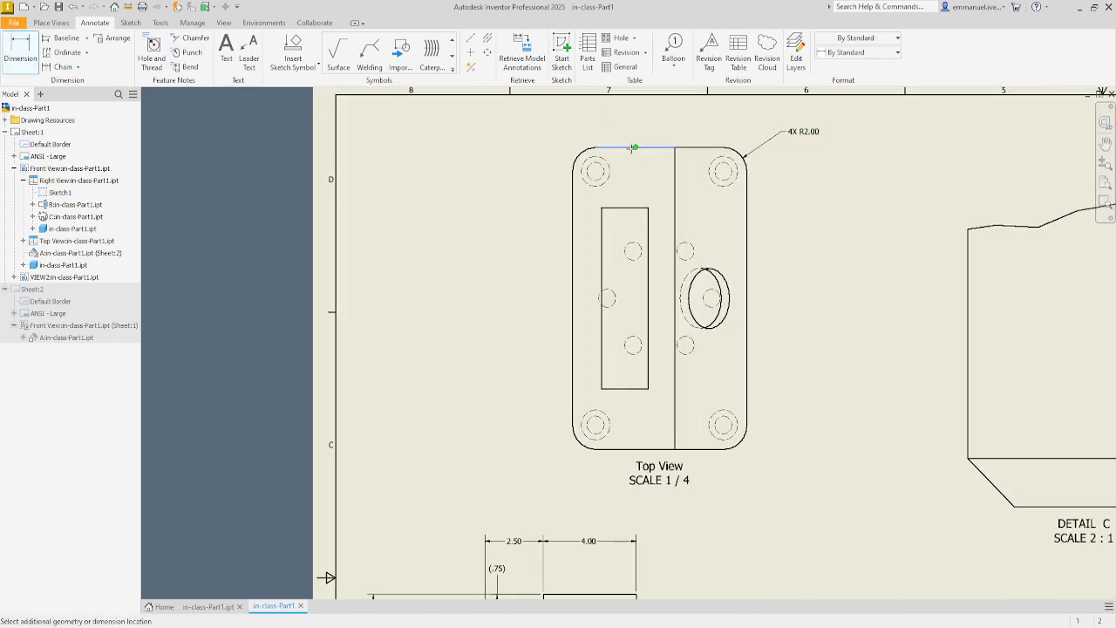
{"action": "left_click", "coordinate": [628, 450]}
{"action": "left_click", "coordinate": [464, 332]}
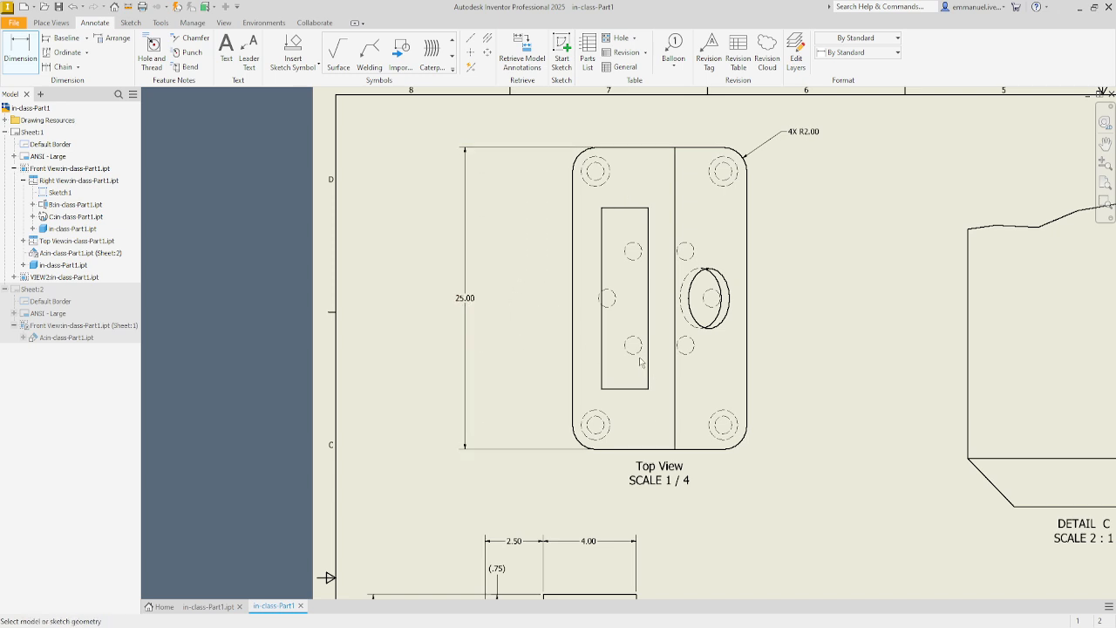
Step: Dimension the inner rectangle's long side in the top view, placing it between the part and the overall dimension
{"action": "scroll", "coordinate": [379, 177], "scroll_direction": "up", "scroll_amount": 1}
{"action": "scroll", "coordinate": [379, 177], "scroll_direction": "down", "scroll_amount": 1}
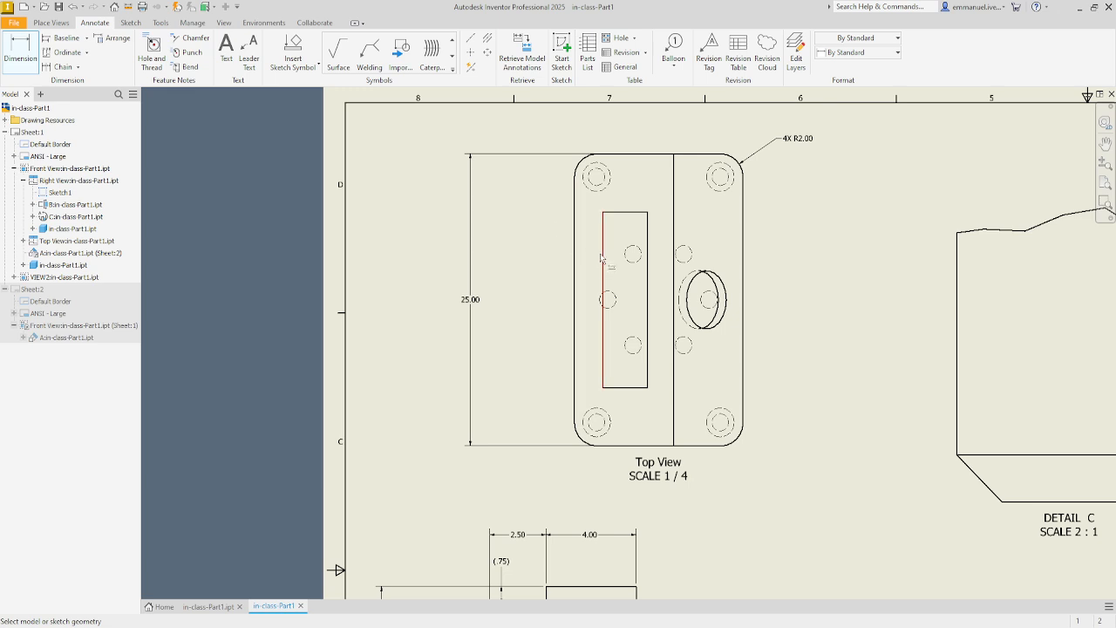
{"action": "left_click", "coordinate": [601, 256]}
{"action": "left_click", "coordinate": [524, 273]}
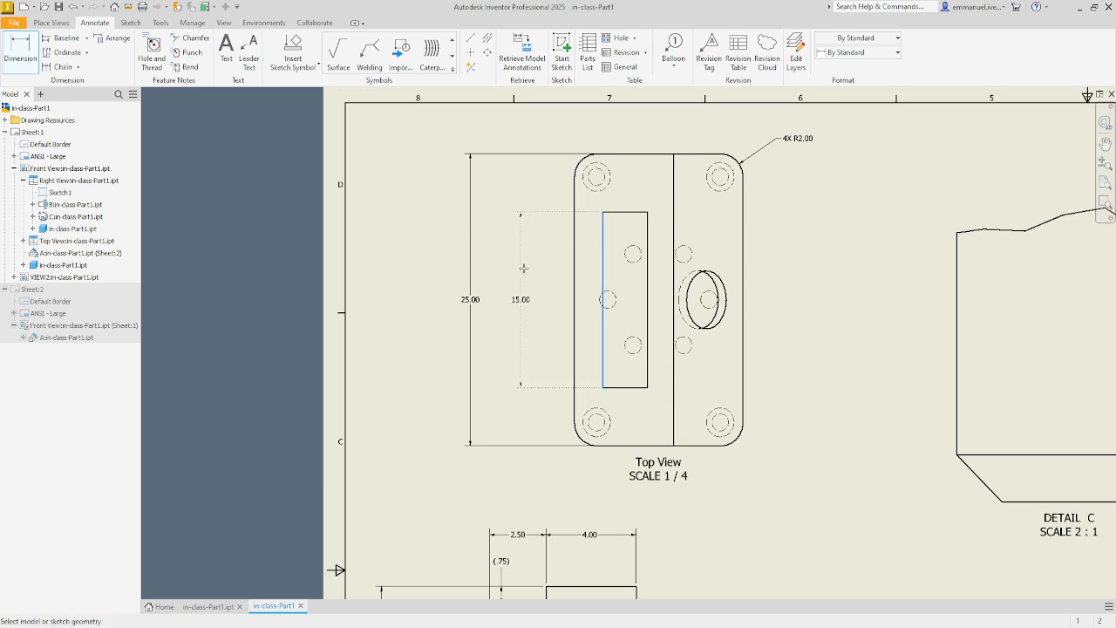
{"action": "middle_click_drag", "start_coordinate": [526, 269], "coordinate": [539, 183]}
{"action": "scroll", "coordinate": [540, 331], "scroll_direction": "up", "scroll_amount": 1}
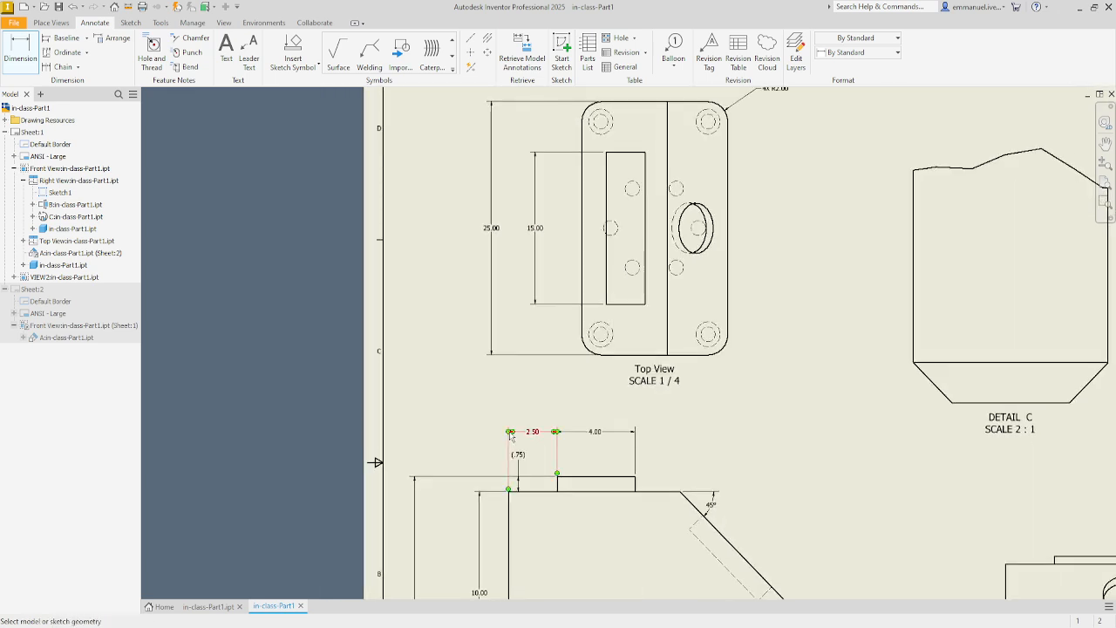
{"action": "left_click", "coordinate": [606, 289]}
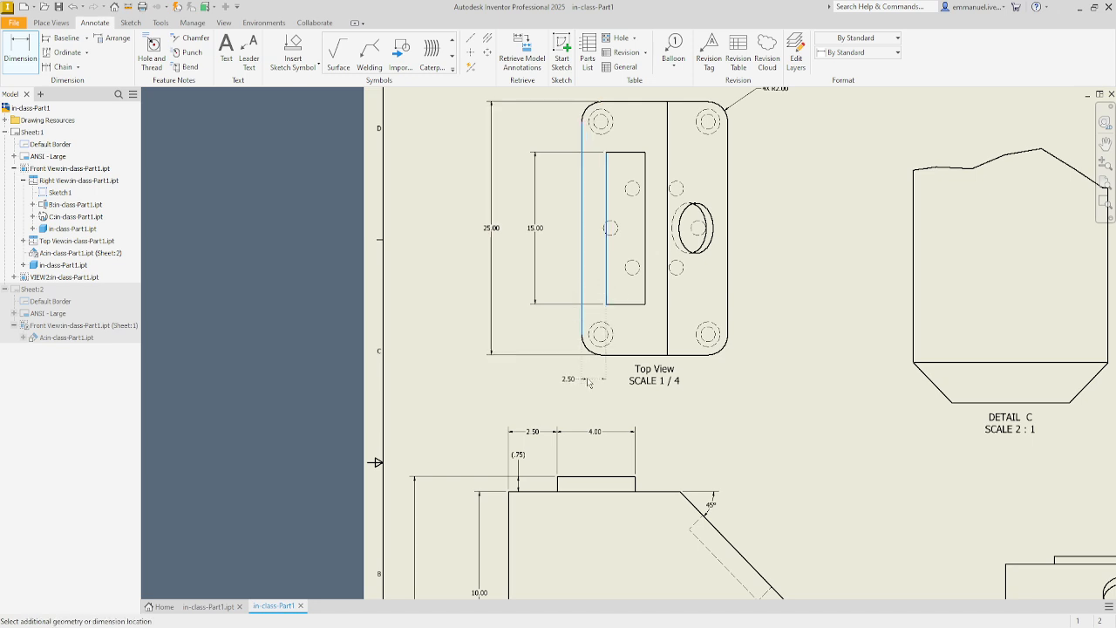
{"action": "scroll", "coordinate": [584, 377], "scroll_direction": "up", "scroll_amount": 3}
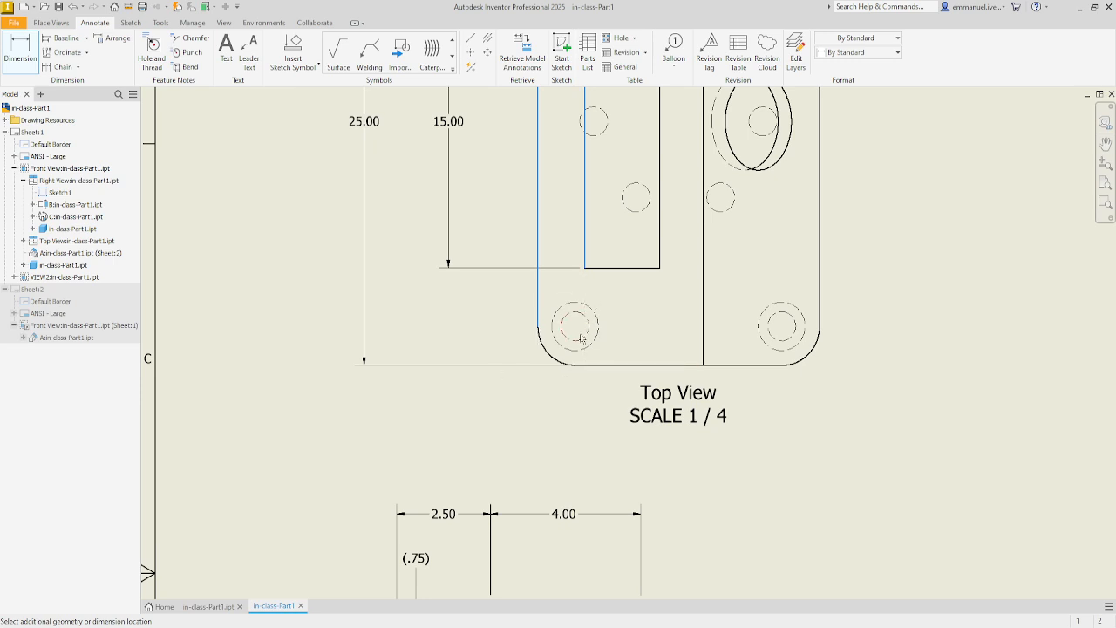
{"action": "key", "text": "Escape"}
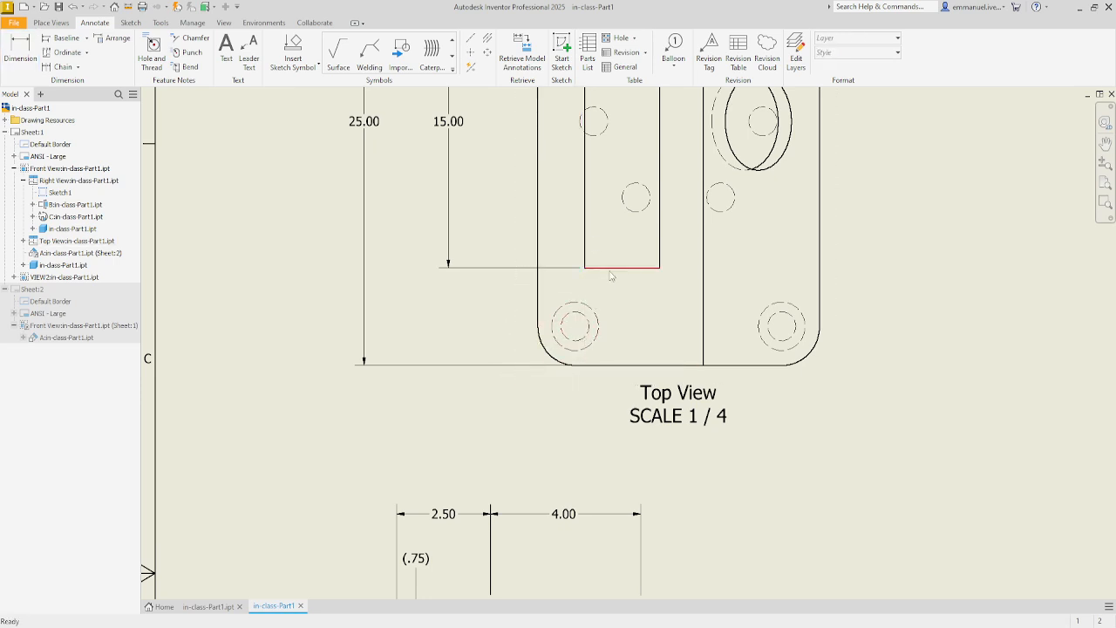
Step: Dimension the gap between the inner rectangle's lower edge and the top view's lower edge, in line with the rectangle's length dimension
{"action": "left_click", "coordinate": [615, 366]}
{"action": "key", "text": "d"}
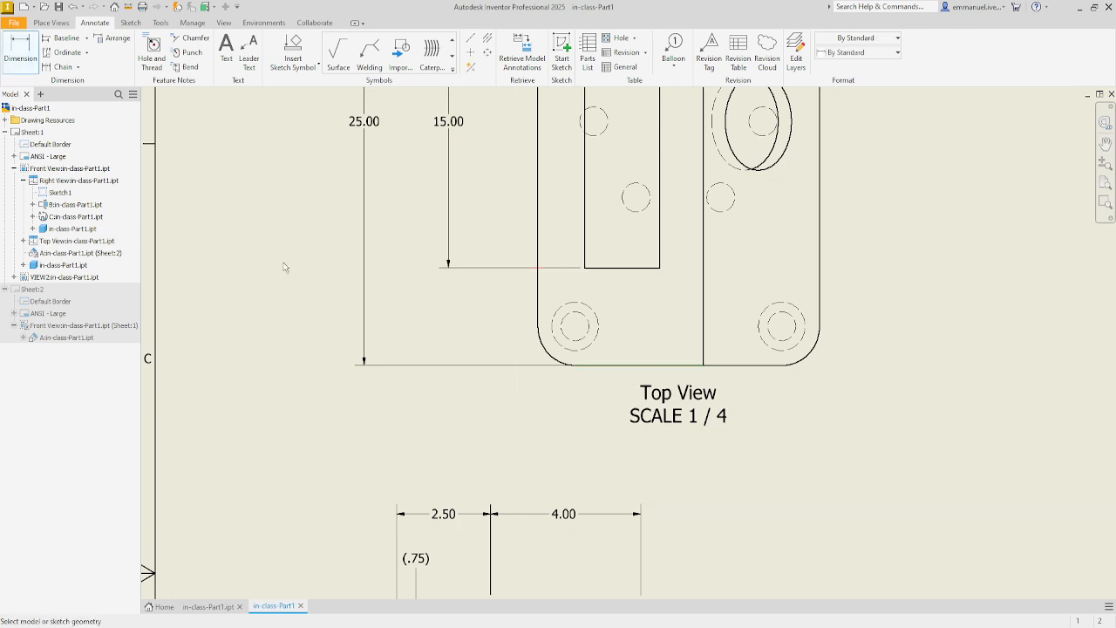
{"action": "left_click", "coordinate": [613, 267]}
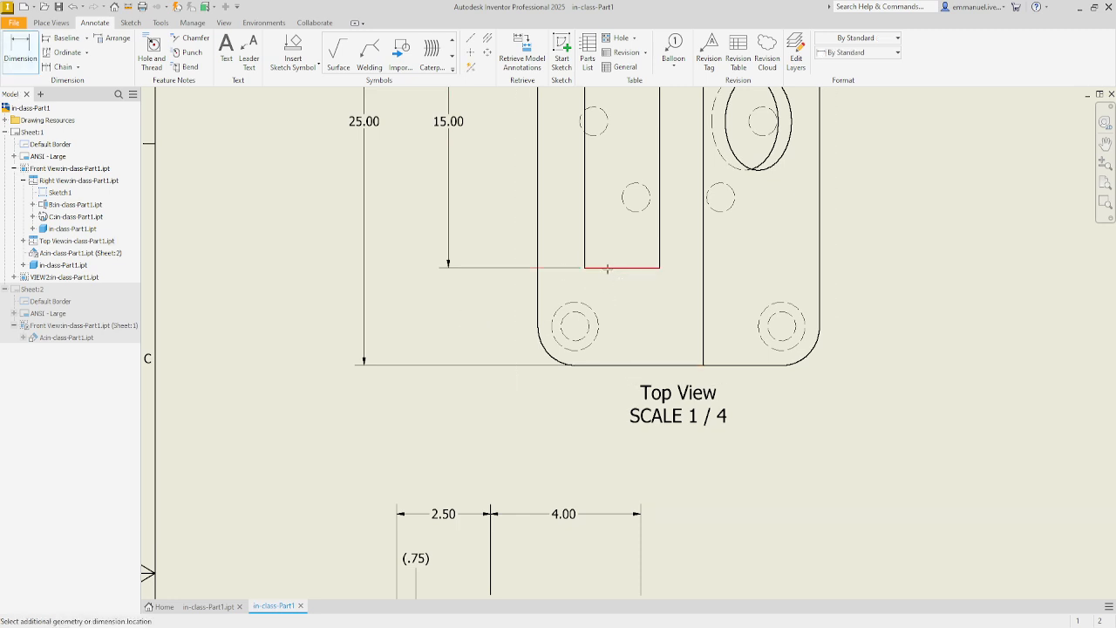
{"action": "left_click", "coordinate": [617, 365]}
{"action": "left_click", "coordinate": [450, 305]}
{"action": "key", "text": "Escape"}
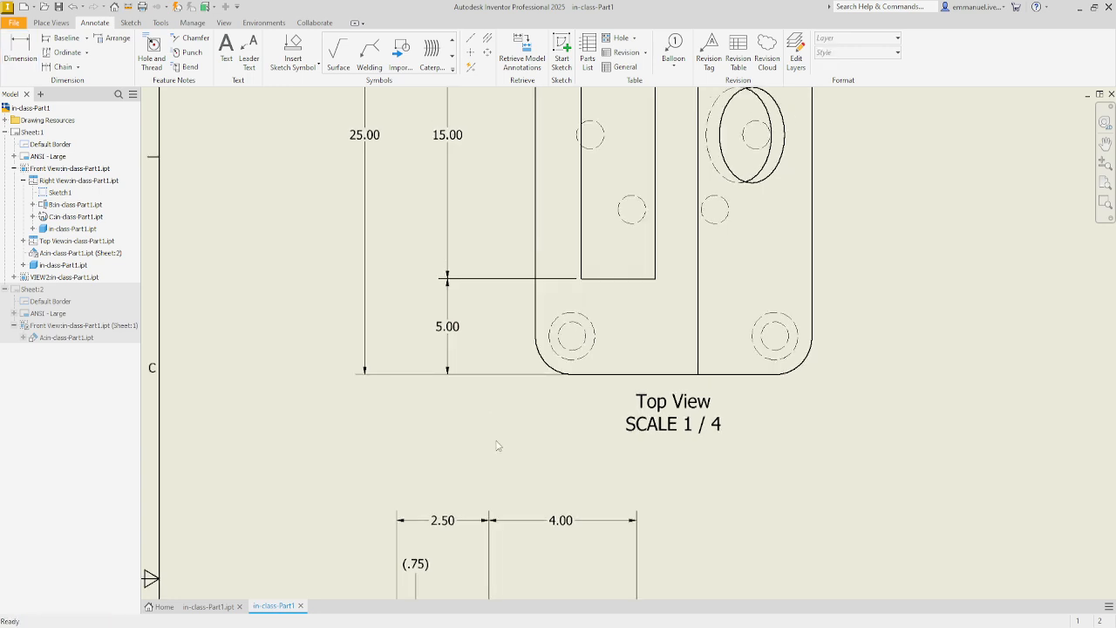
Step: Dimension the horizontal distance from the top view's left edge to the inner vertical line, placing it above the part
{"action": "scroll", "coordinate": [499, 447], "scroll_direction": "down", "scroll_amount": 3}
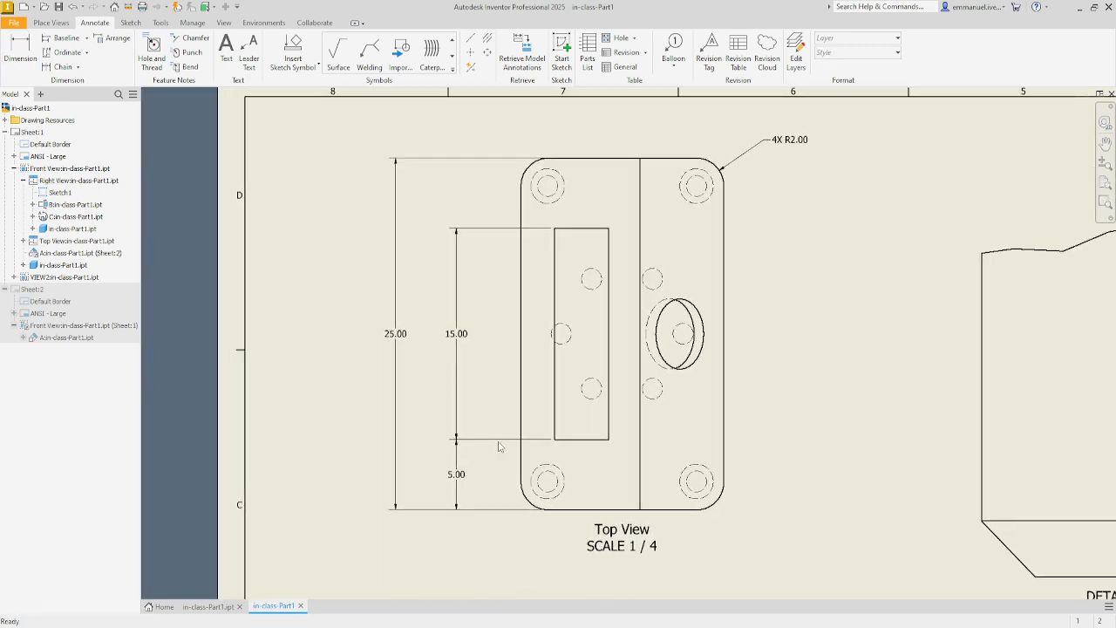
{"action": "scroll", "coordinate": [499, 447], "scroll_direction": "down", "scroll_amount": 3}
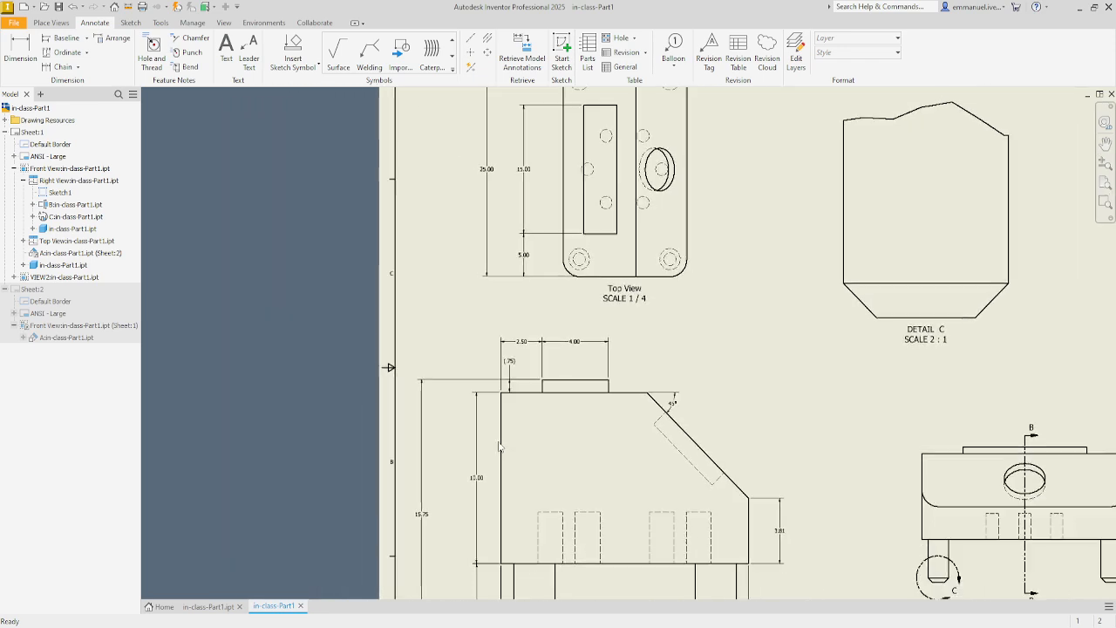
{"action": "scroll", "coordinate": [499, 447], "scroll_direction": "up", "scroll_amount": 3}
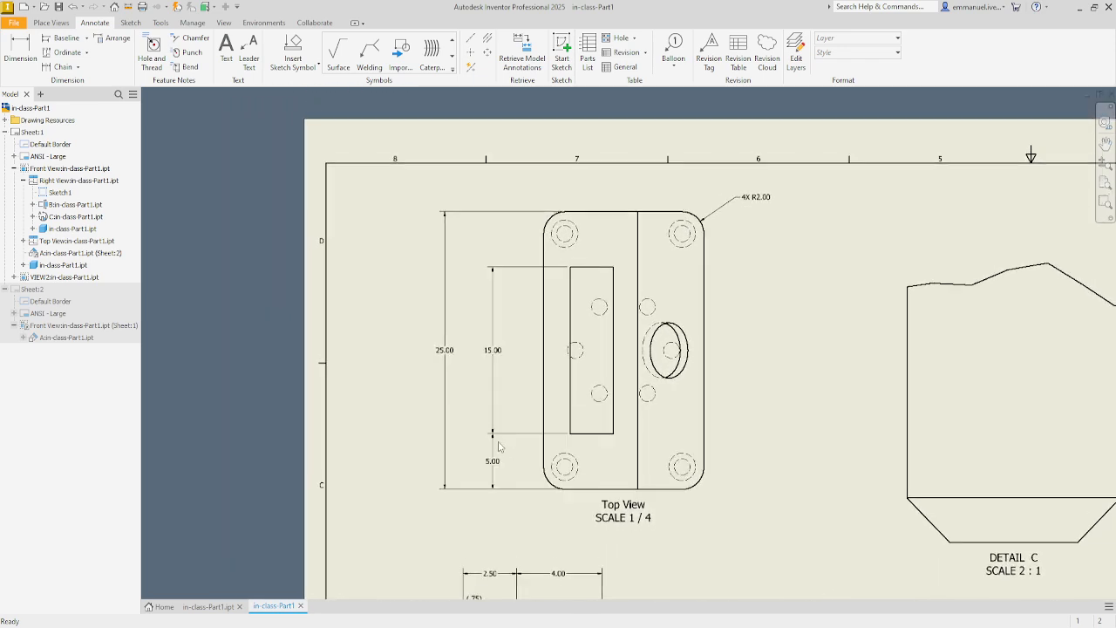
{"action": "left_click", "coordinate": [20, 48]}
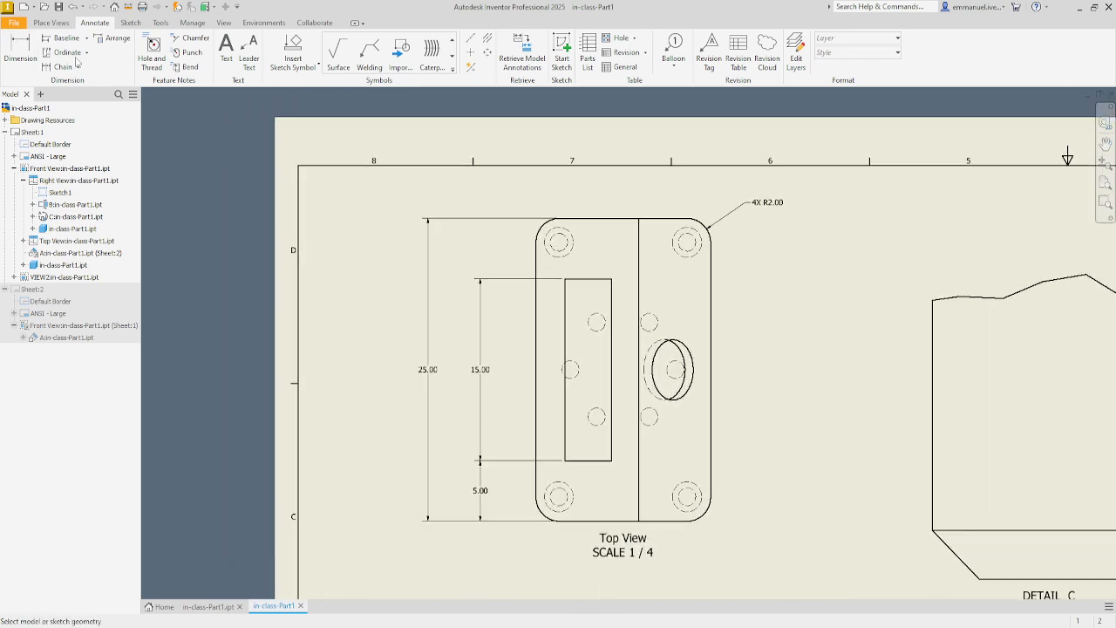
{"action": "left_click", "coordinate": [537, 269]}
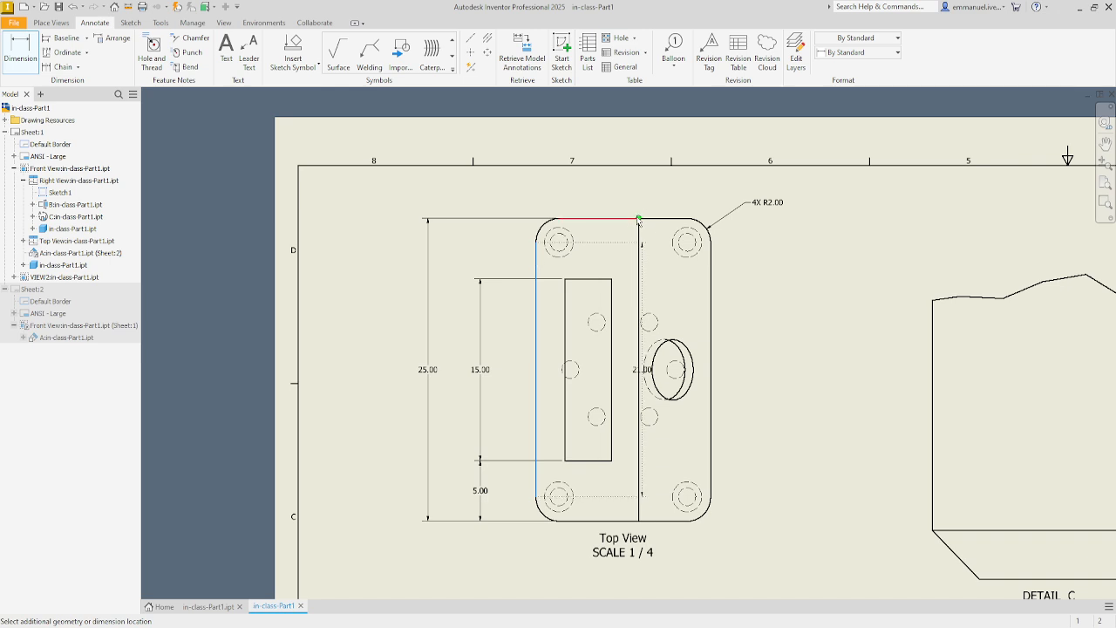
{"action": "left_click", "coordinate": [592, 219]}
{"action": "left_click", "coordinate": [585, 197]}
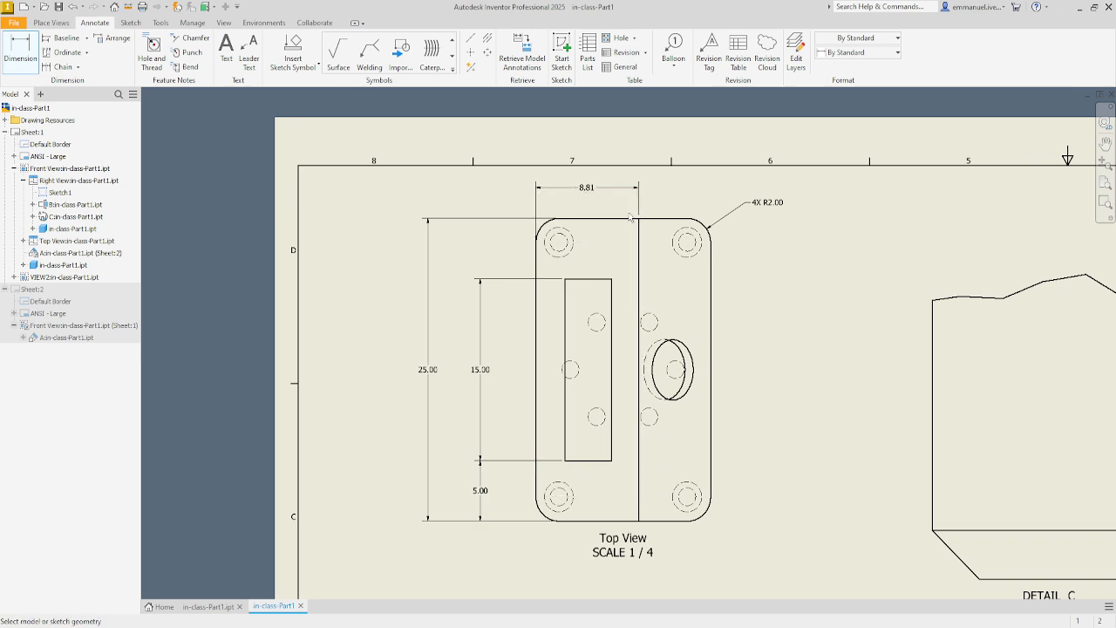
Step: Review the front view's existing dimensions against those in the top view
{"action": "scroll", "coordinate": [595, 341], "scroll_direction": "up", "scroll_amount": 3}
{"action": "middle_click_drag", "start_coordinate": [654, 499], "coordinate": [615, 255]}
{"action": "scroll", "coordinate": [616, 254], "scroll_direction": "up", "scroll_amount": 1}
{"action": "scroll", "coordinate": [613, 333], "scroll_direction": "up", "scroll_amount": 2}
{"action": "scroll", "coordinate": [591, 563], "scroll_direction": "down", "scroll_amount": 4}
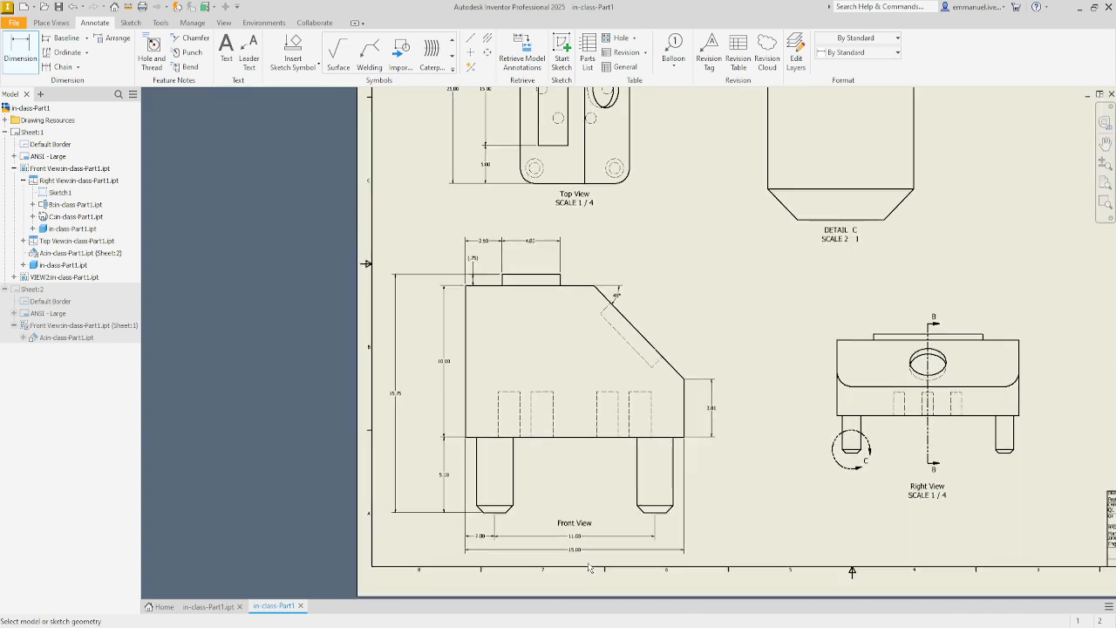
{"action": "mouse_move", "coordinate": [590, 565]}
{"action": "middle_mouse_down"}
{"action": "mouse_move", "coordinate": [566, 598]}
{"action": "mouse_move", "coordinate": [534, 524]}
{"action": "middle_mouse_up"}
{"action": "middle_click_drag", "start_coordinate": [595, 251], "coordinate": [605, 511]}
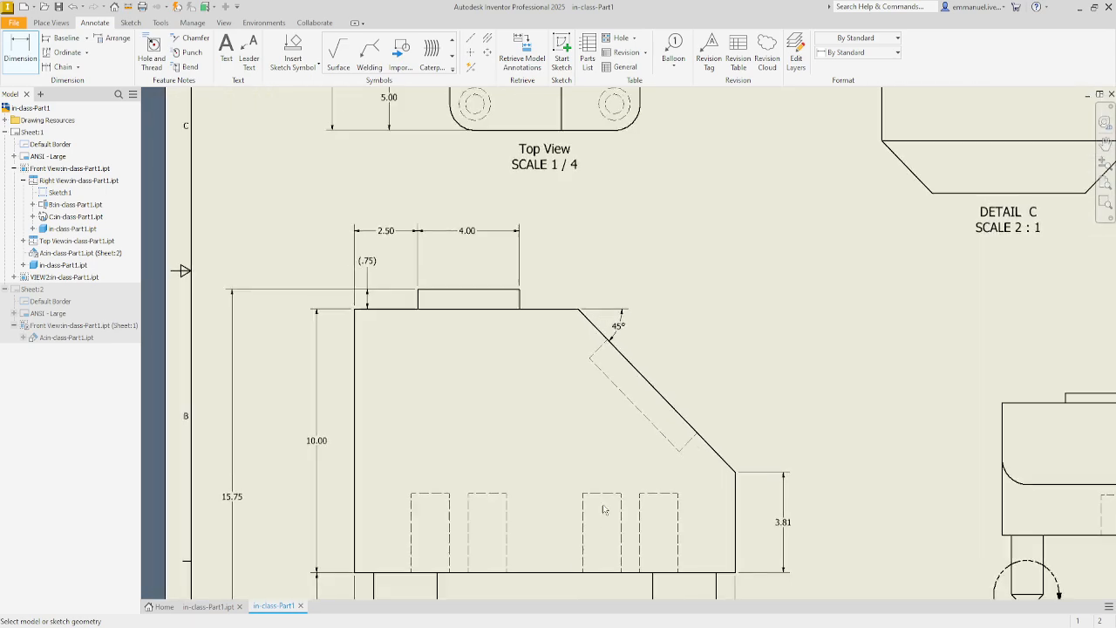
{"action": "scroll", "coordinate": [576, 98], "scroll_direction": "down", "scroll_amount": 1}
{"action": "middle_click_drag", "start_coordinate": [576, 98], "coordinate": [632, 537]}
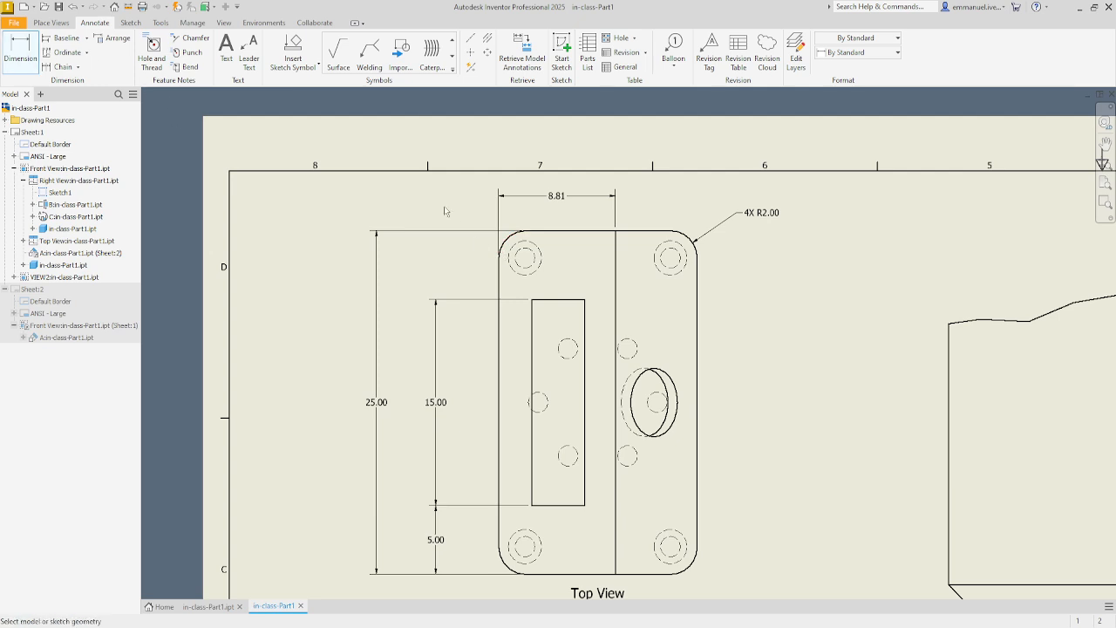
Step: Move the top view's upper dimension closer to the part and add the overall width dimension above it
{"action": "double_click", "coordinate": [562, 210]}
{"action": "key", "text": "Escape"}
{"action": "left_click_drag", "start_coordinate": [562, 210], "coordinate": [567, 221]}
{"action": "left_click", "coordinate": [21, 49]}
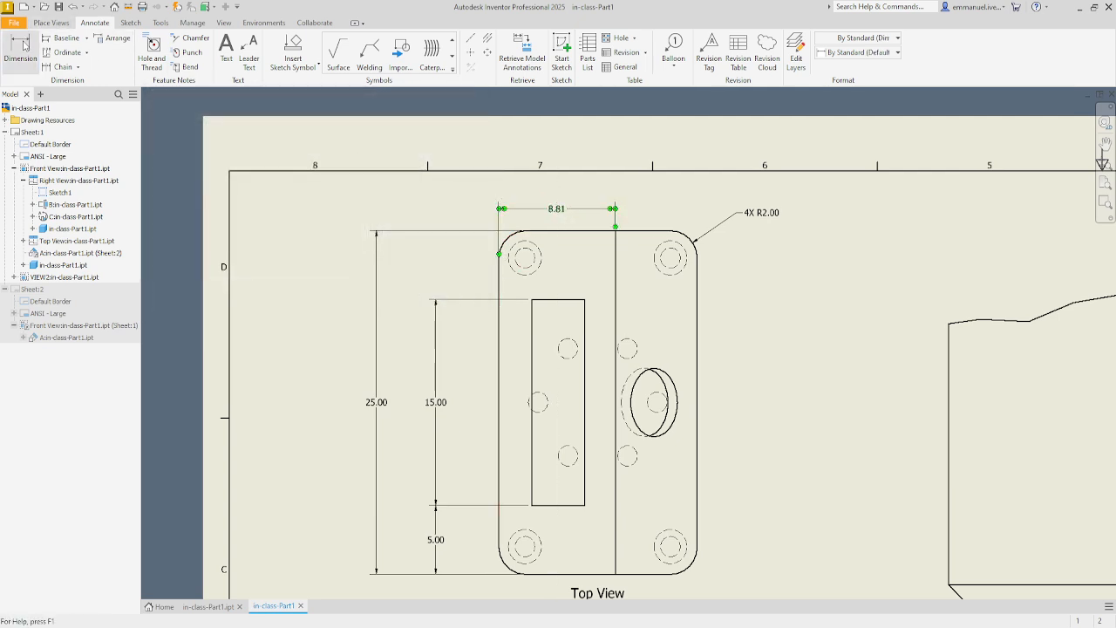
{"action": "left_click", "coordinate": [498, 287]}
{"action": "left_click", "coordinate": [697, 295]}
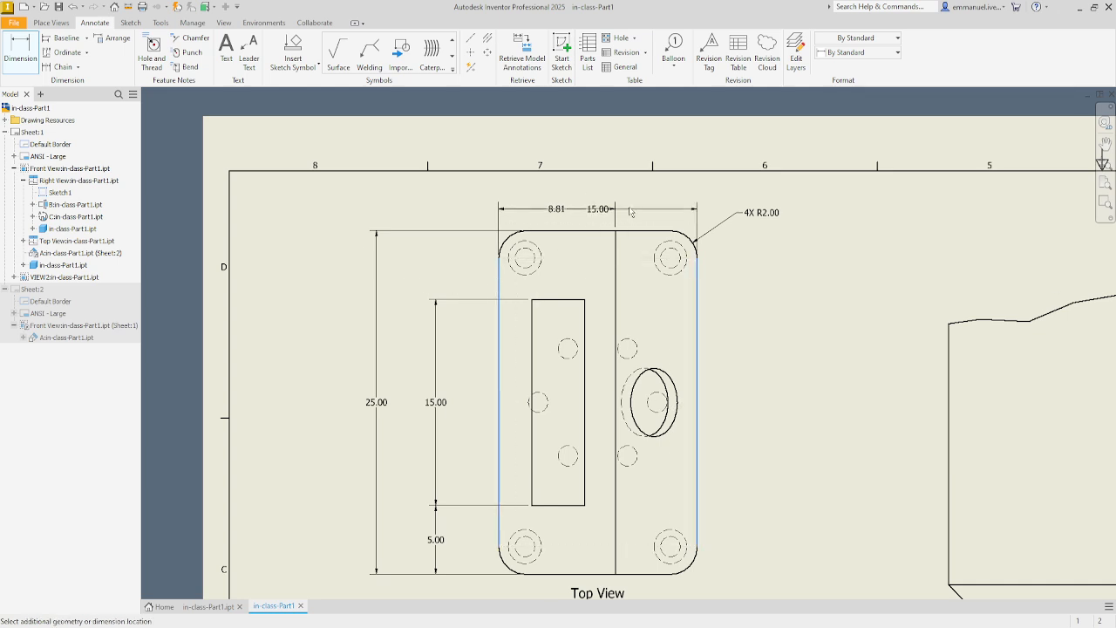
{"action": "left_click", "coordinate": [599, 185]}
Step: Make the top view's overall width dimension a reference dimension in parentheses
{"action": "double_click", "coordinate": [600, 186]}
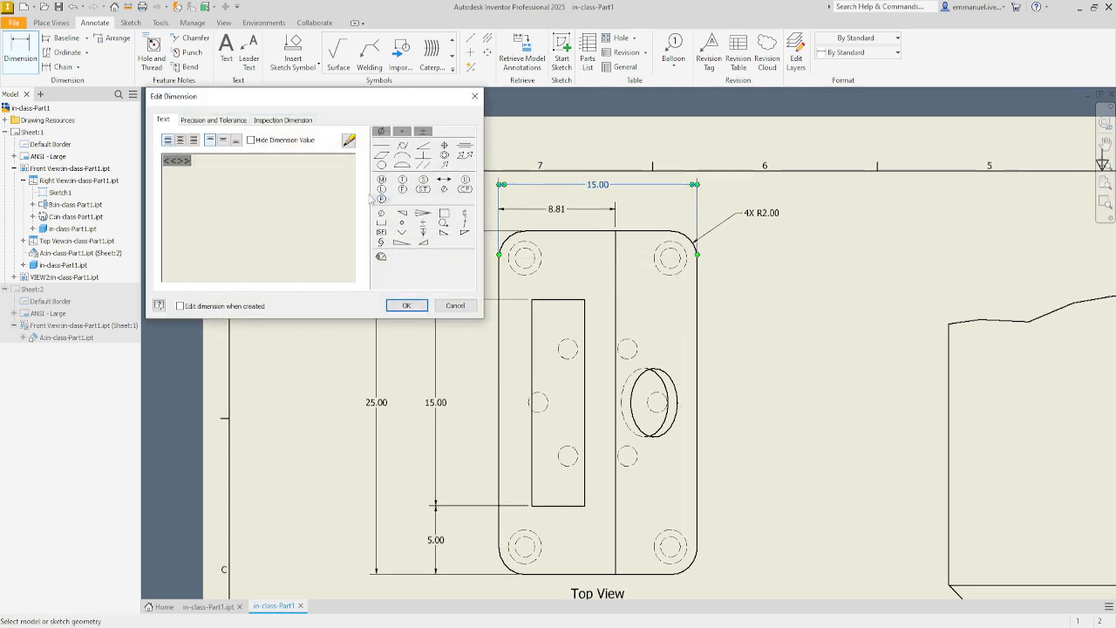
{"action": "left_click", "coordinate": [211, 120]}
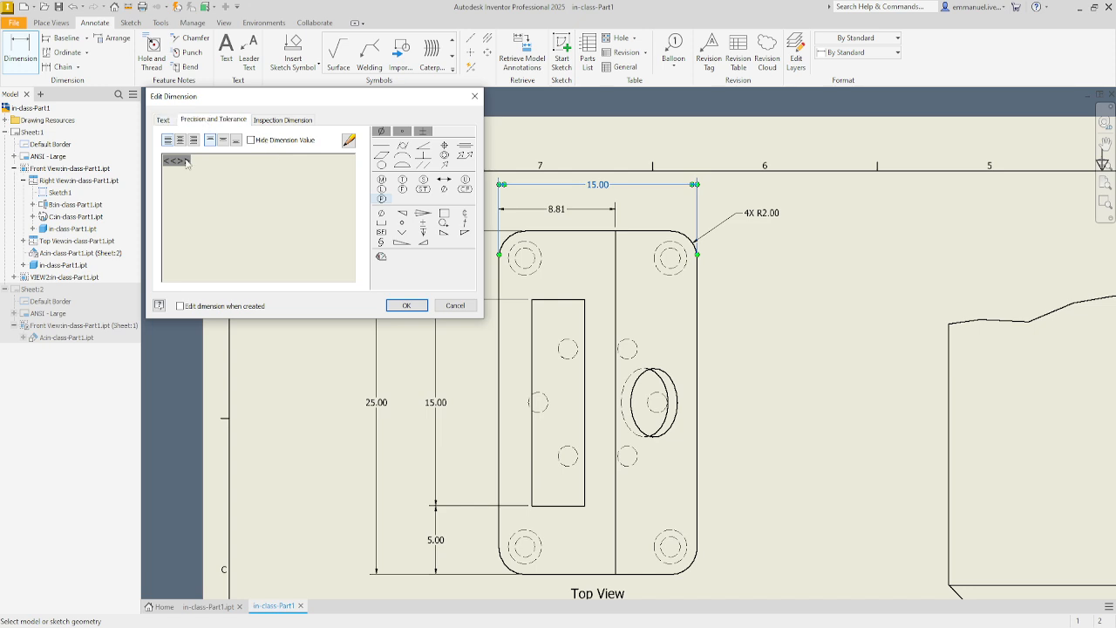
{"action": "left_click", "coordinate": [183, 182]}
{"action": "left_click", "coordinate": [398, 307]}
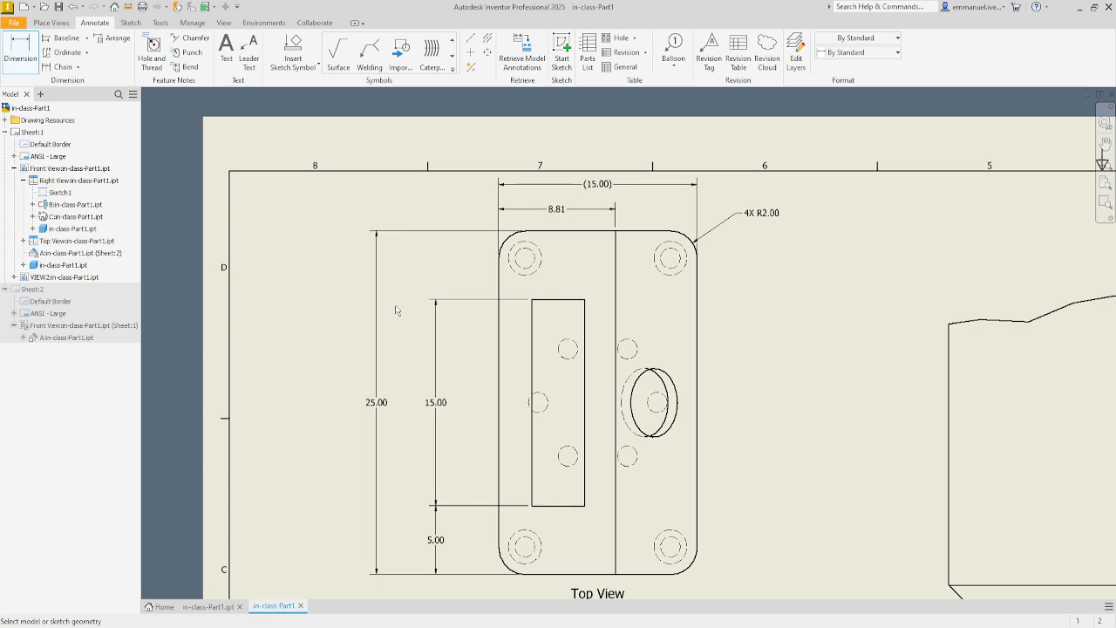
Step: Add a chamfer note to Detail C's lower-left sloped edge, referenced to the bottom edge and placed left of the view
{"action": "scroll", "coordinate": [523, 324], "scroll_direction": "down", "scroll_amount": 2}
{"action": "middle_click_drag", "start_coordinate": [543, 438], "coordinate": [536, 318]}
{"action": "middle_click_drag", "start_coordinate": [602, 346], "coordinate": [594, 388]}
{"action": "scroll", "coordinate": [595, 340], "scroll_direction": "down", "scroll_amount": 2}
{"action": "scroll", "coordinate": [594, 340], "scroll_direction": "up", "scroll_amount": 4}
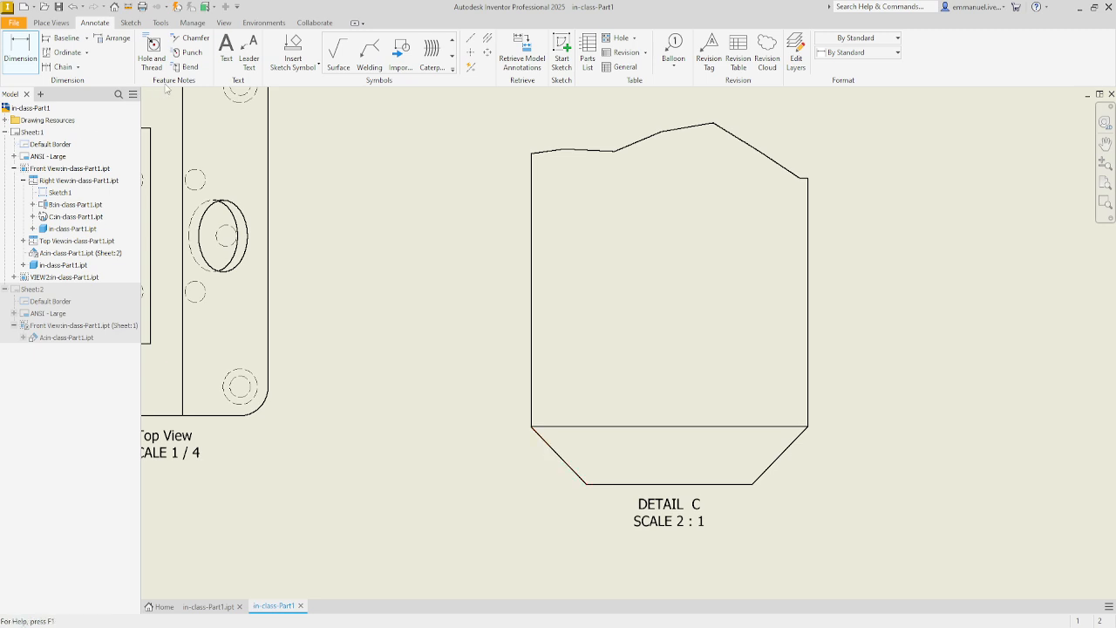
{"action": "left_click", "coordinate": [184, 41]}
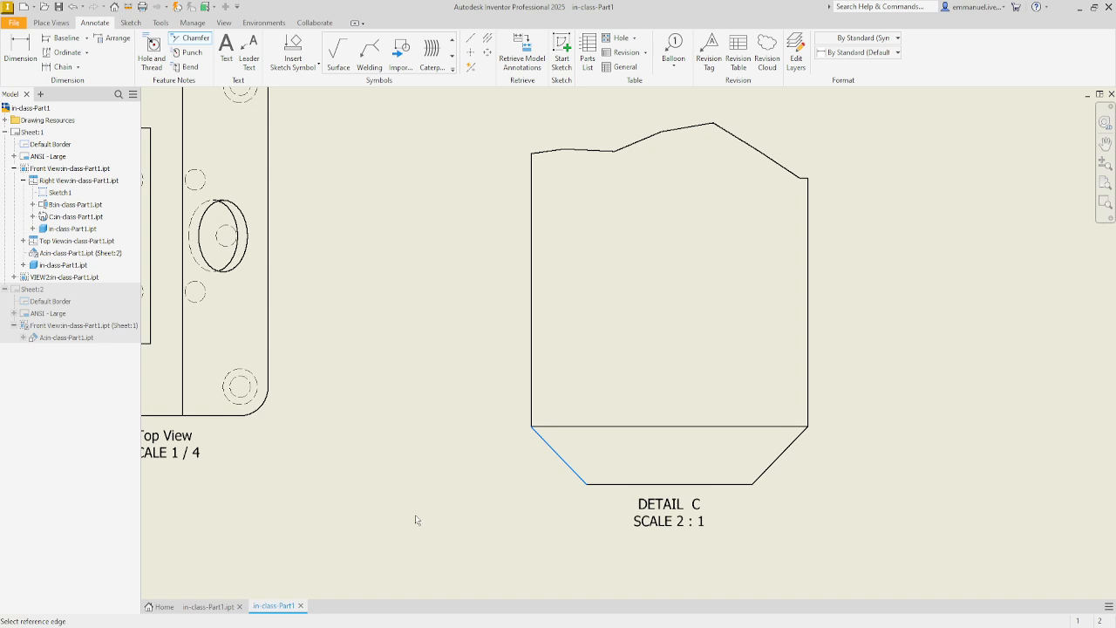
{"action": "left_click", "coordinate": [617, 488]}
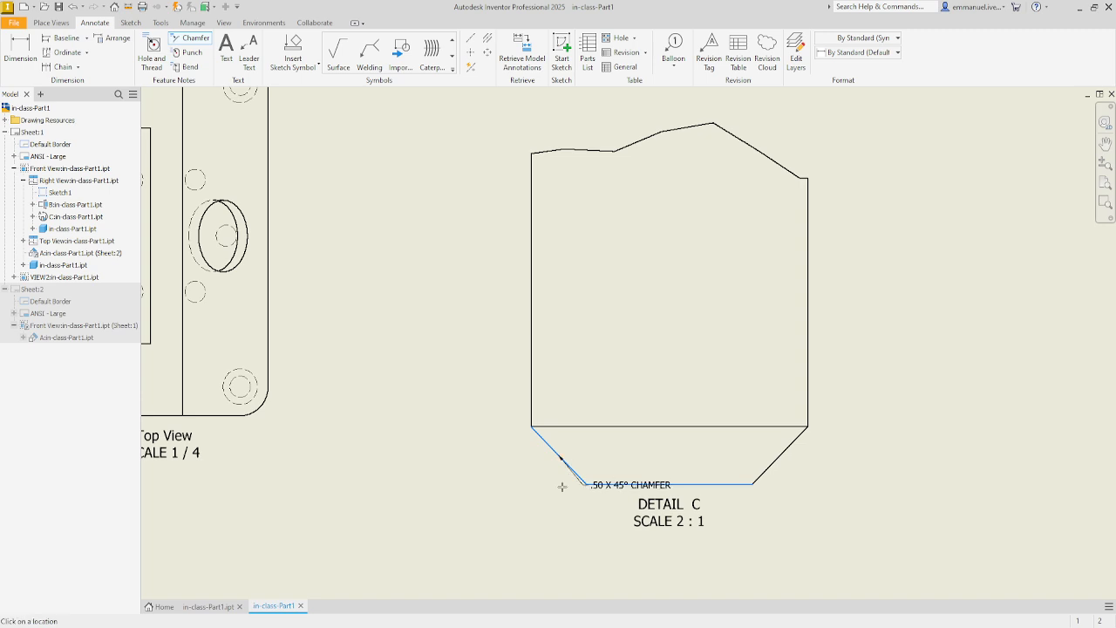
{"action": "left_click", "coordinate": [528, 476]}
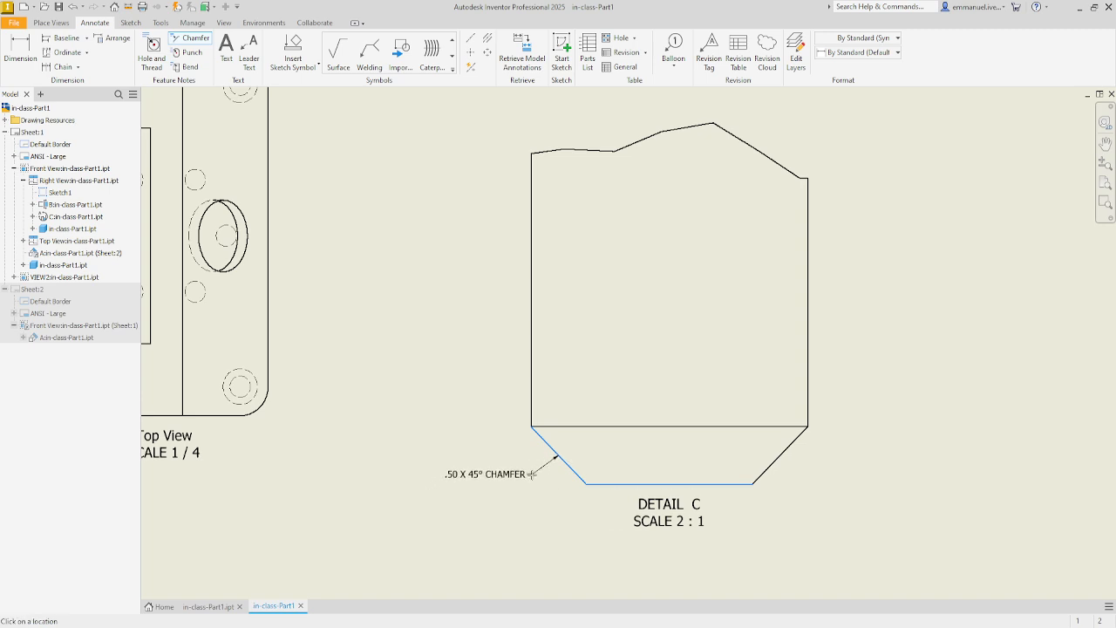
Step: Examine the chamfer note up close, the whole sheet, and the pocket and holes in Section B-B
{"action": "scroll", "coordinate": [485, 478], "scroll_direction": "down", "scroll_amount": 3}
{"action": "scroll", "coordinate": [469, 488], "scroll_direction": "up", "scroll_amount": 8}
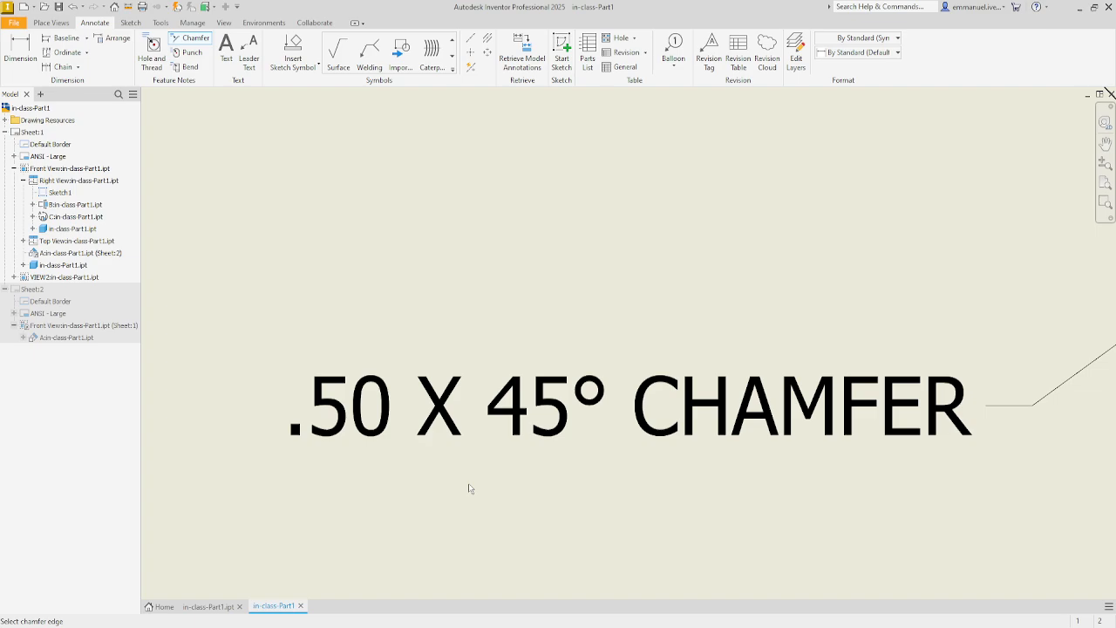
{"action": "scroll", "coordinate": [469, 489], "scroll_direction": "down", "scroll_amount": 8}
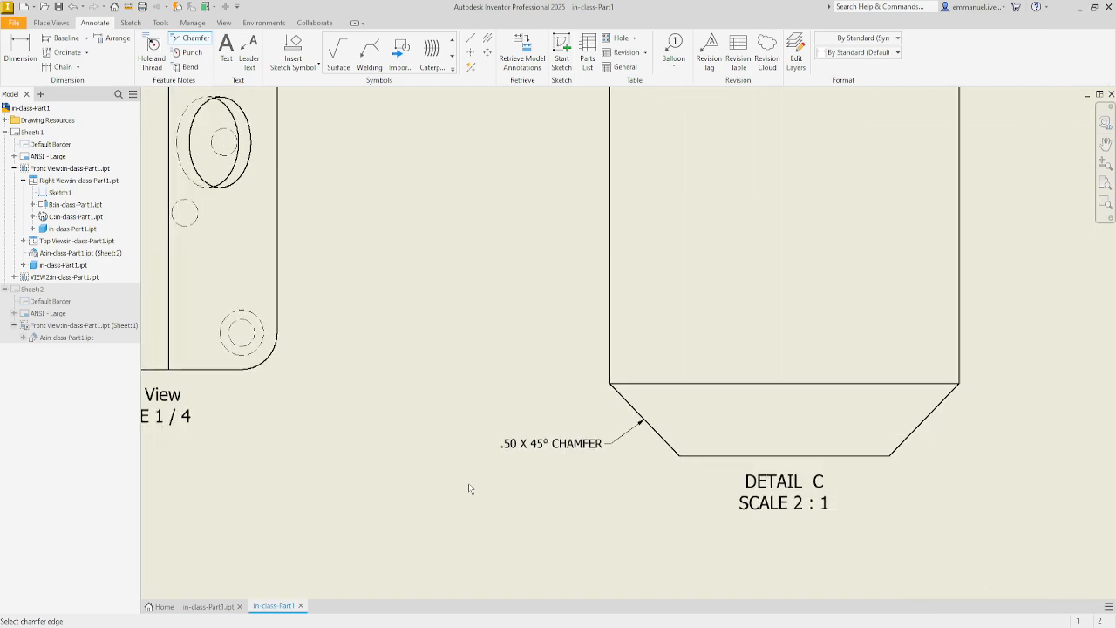
{"action": "scroll", "coordinate": [469, 489], "scroll_direction": "down", "scroll_amount": 5}
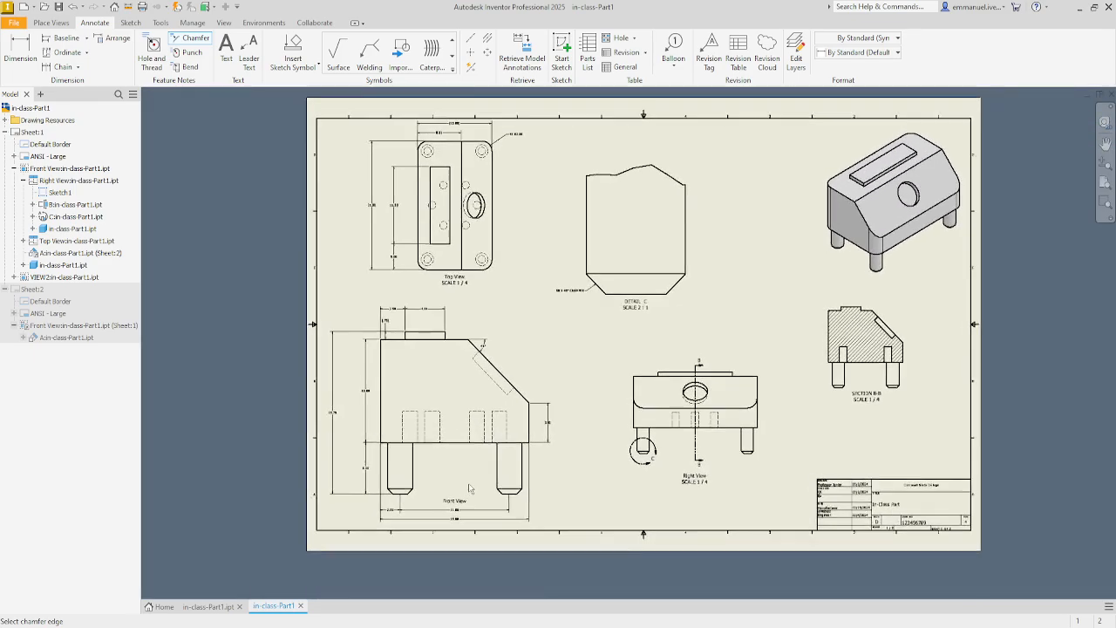
{"action": "scroll", "coordinate": [469, 488], "scroll_direction": "up", "scroll_amount": 2}
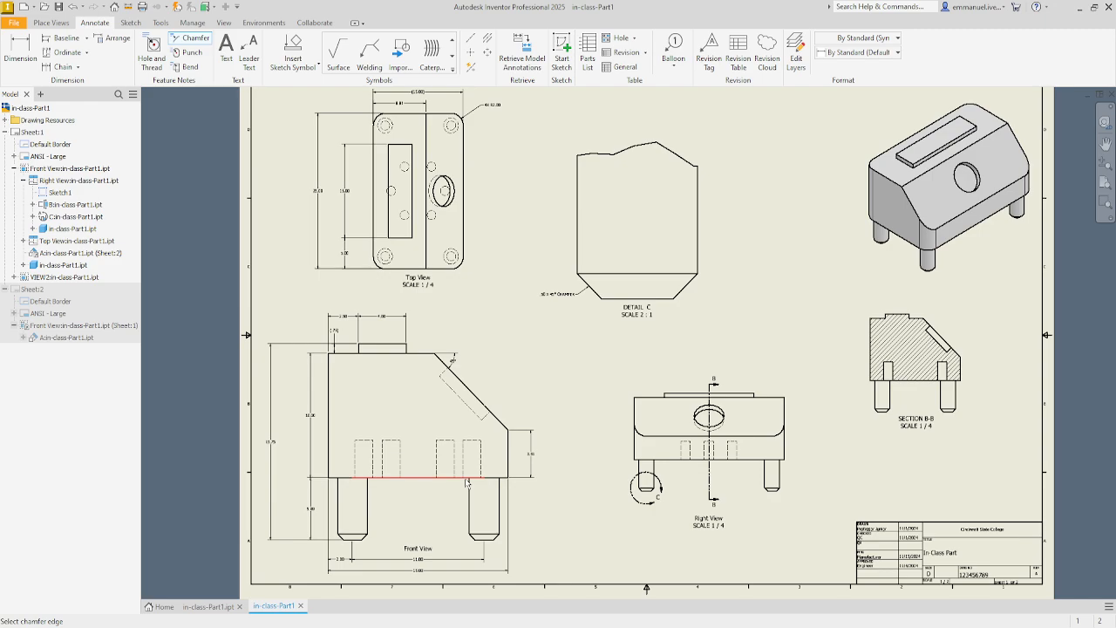
{"action": "scroll", "coordinate": [468, 484], "scroll_direction": "up", "scroll_amount": 3}
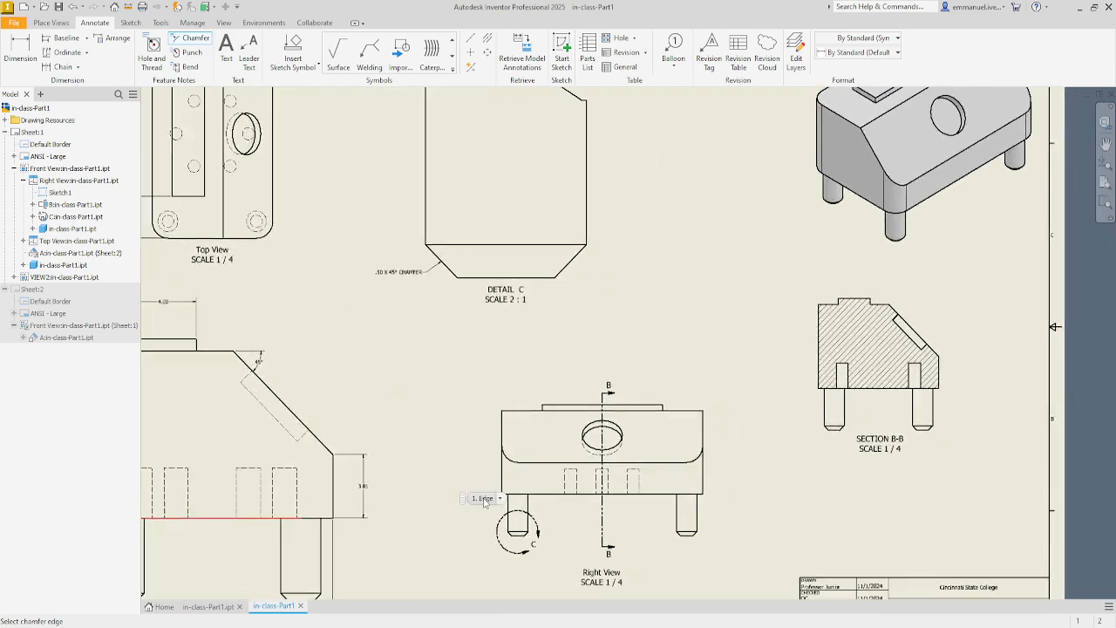
{"action": "scroll", "coordinate": [484, 498], "scroll_direction": "up", "scroll_amount": 4}
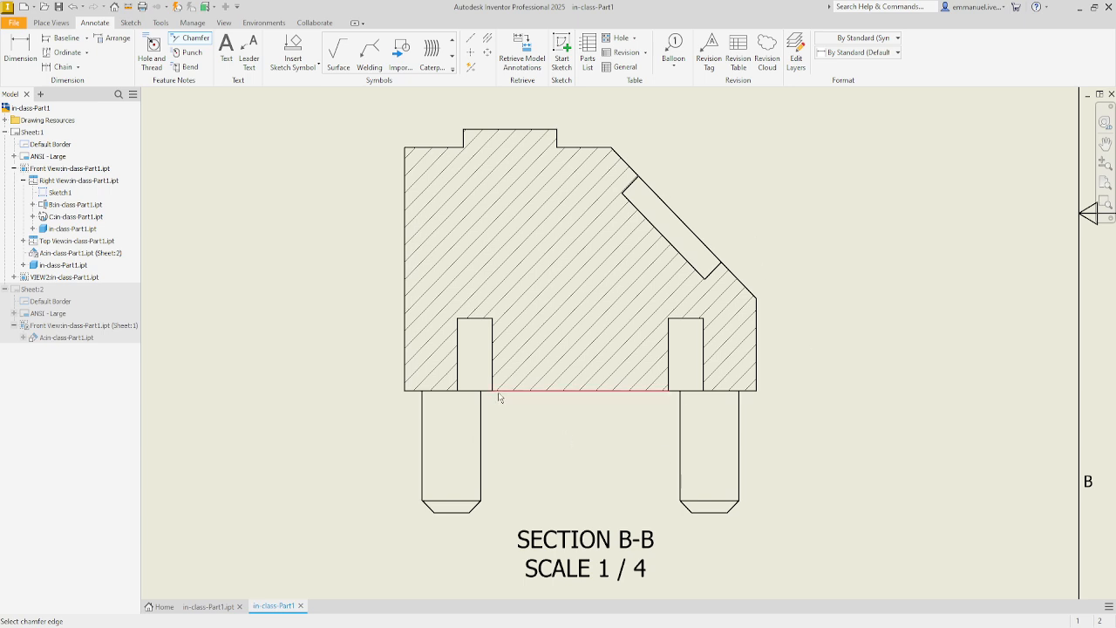
{"action": "key", "text": "d"}
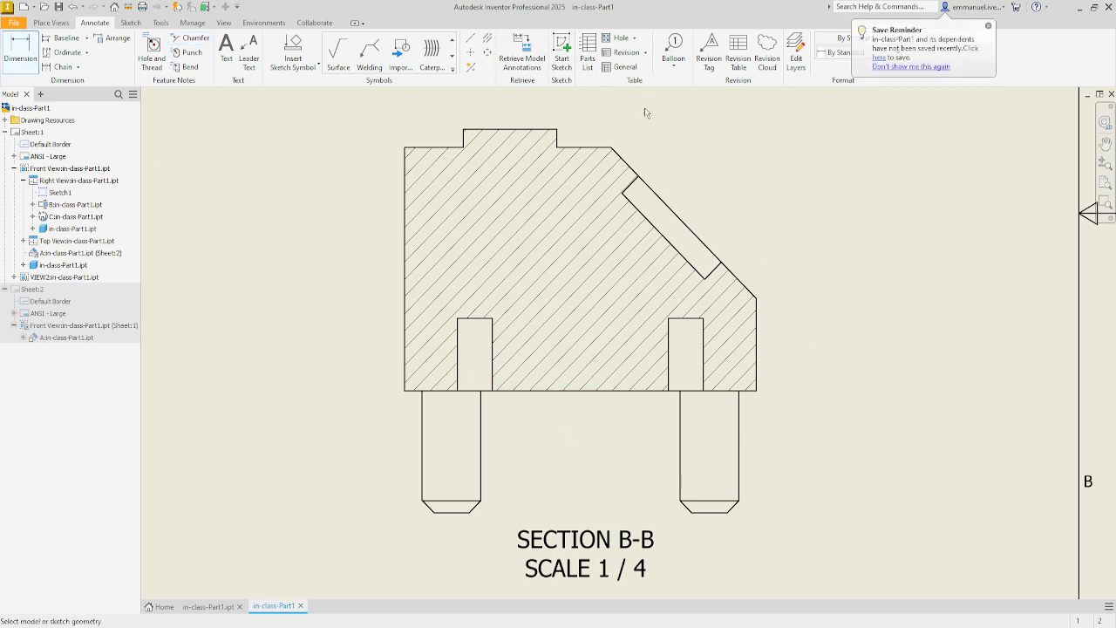
{"action": "left_click", "coordinate": [635, 205]}
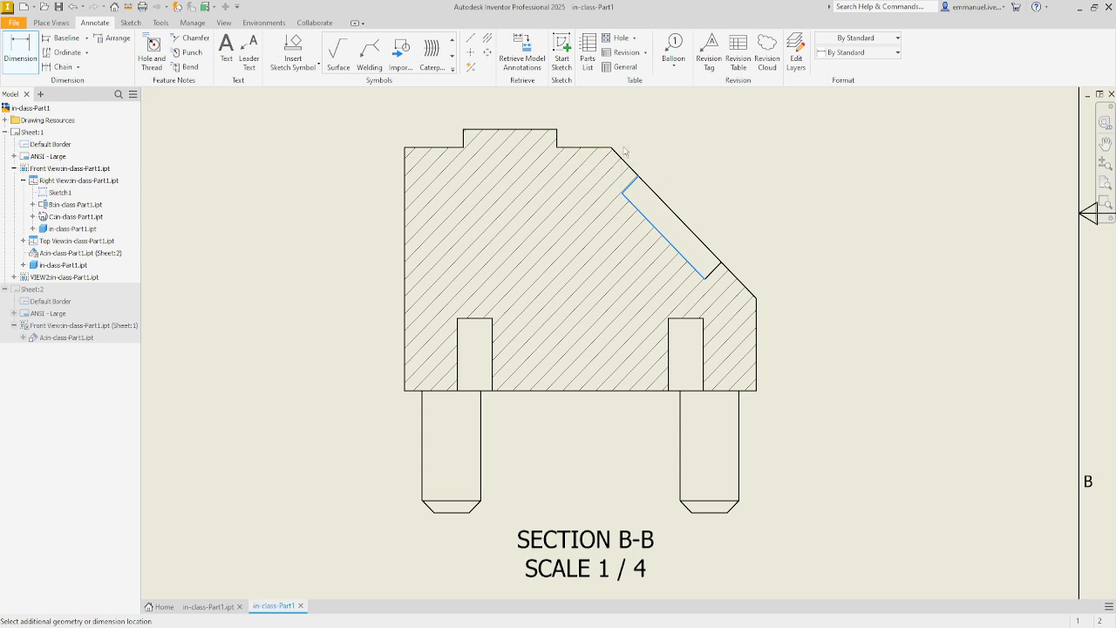
{"action": "scroll", "coordinate": [558, 174], "scroll_direction": "up", "scroll_amount": 3}
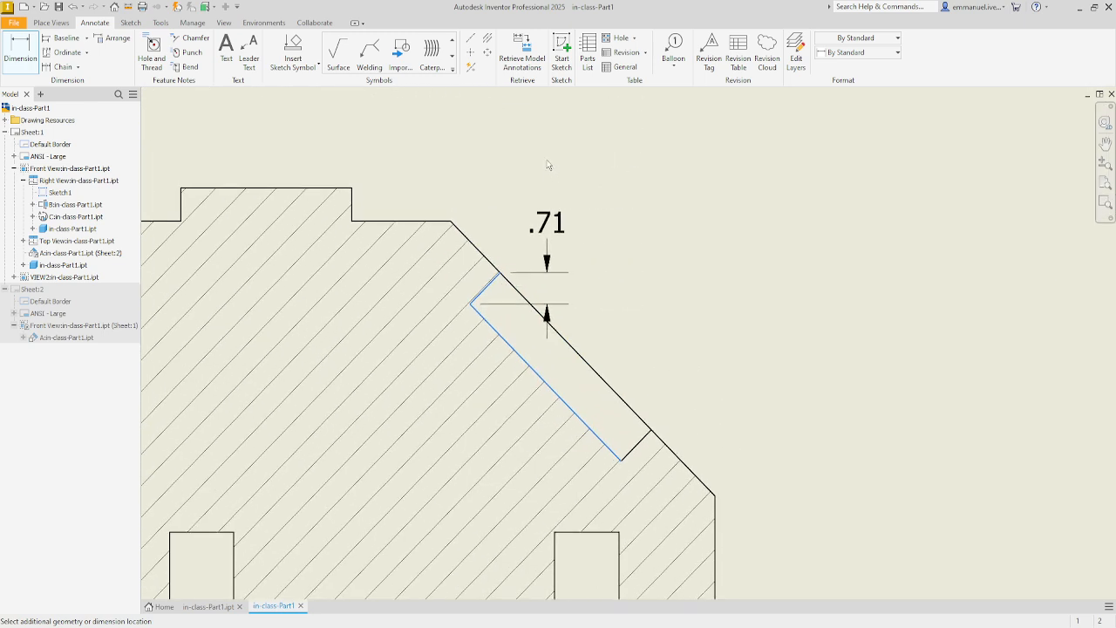
{"action": "scroll", "coordinate": [546, 159], "scroll_direction": "down", "scroll_amount": 2}
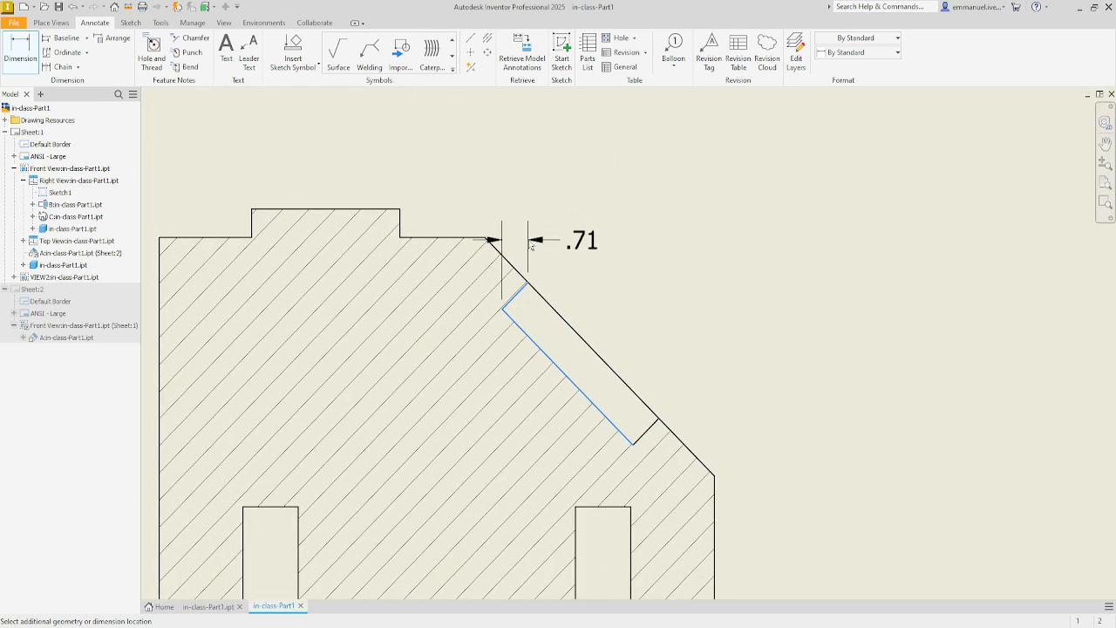
{"action": "key", "text": "Escape"}
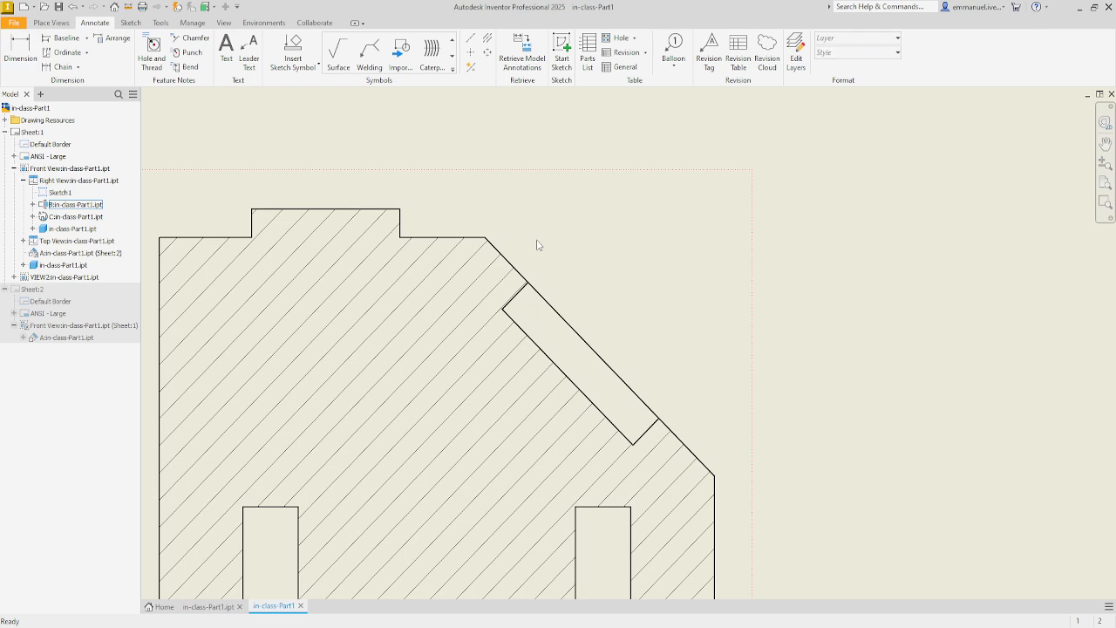
{"action": "left_click", "coordinate": [87, 38]}
{"action": "left_click", "coordinate": [86, 38]}
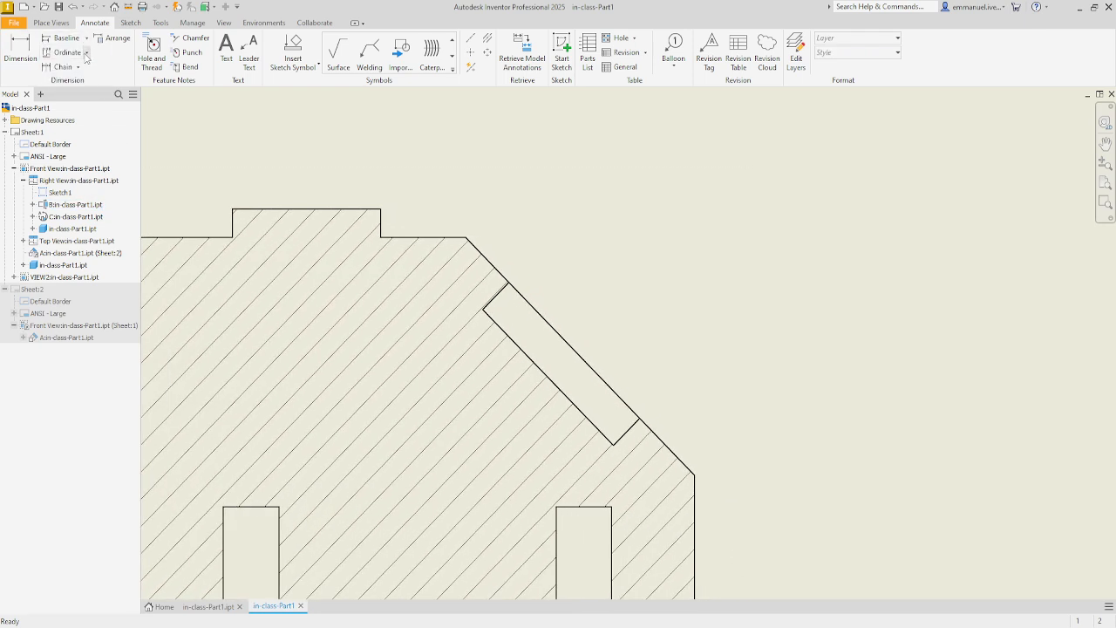
{"action": "left_click", "coordinate": [14, 57]}
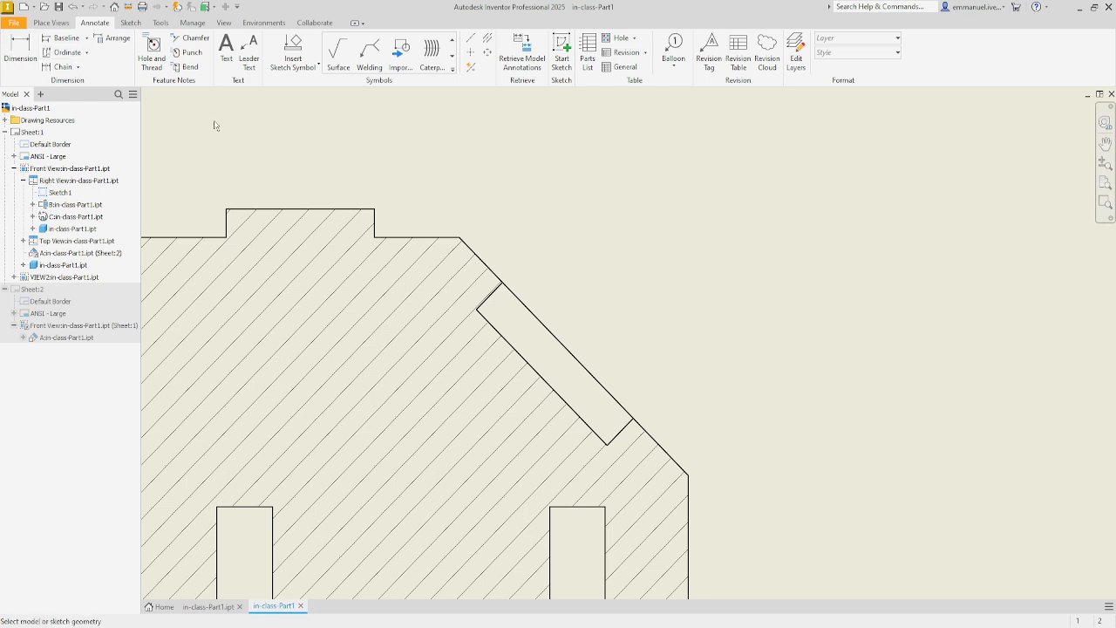
{"action": "left_click", "coordinate": [481, 306]}
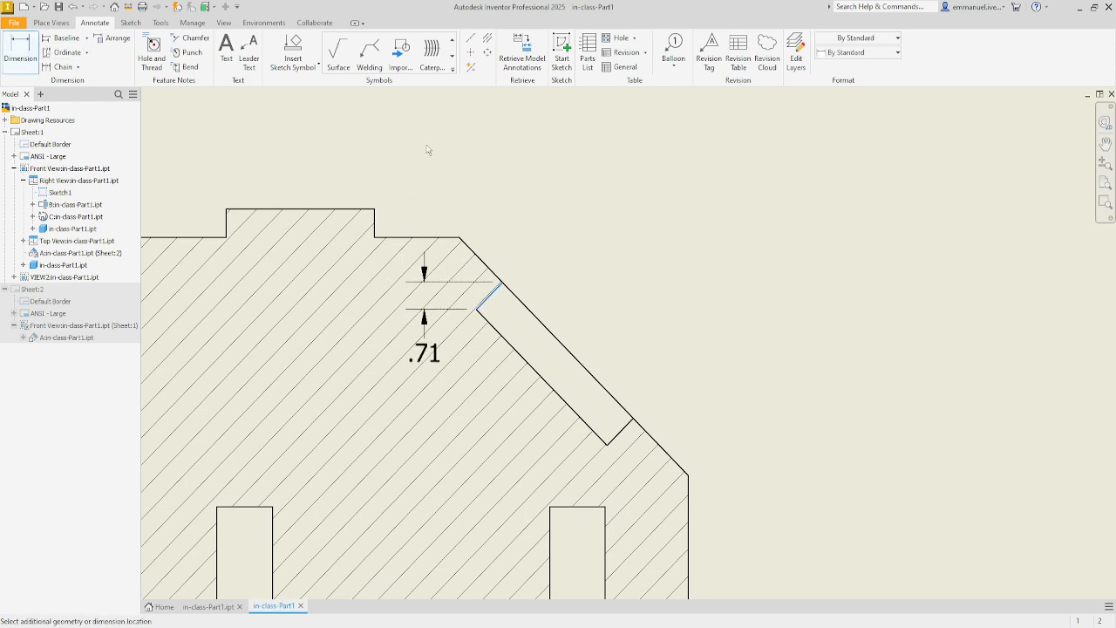
{"action": "scroll", "coordinate": [468, 132], "scroll_direction": "down", "scroll_amount": 3}
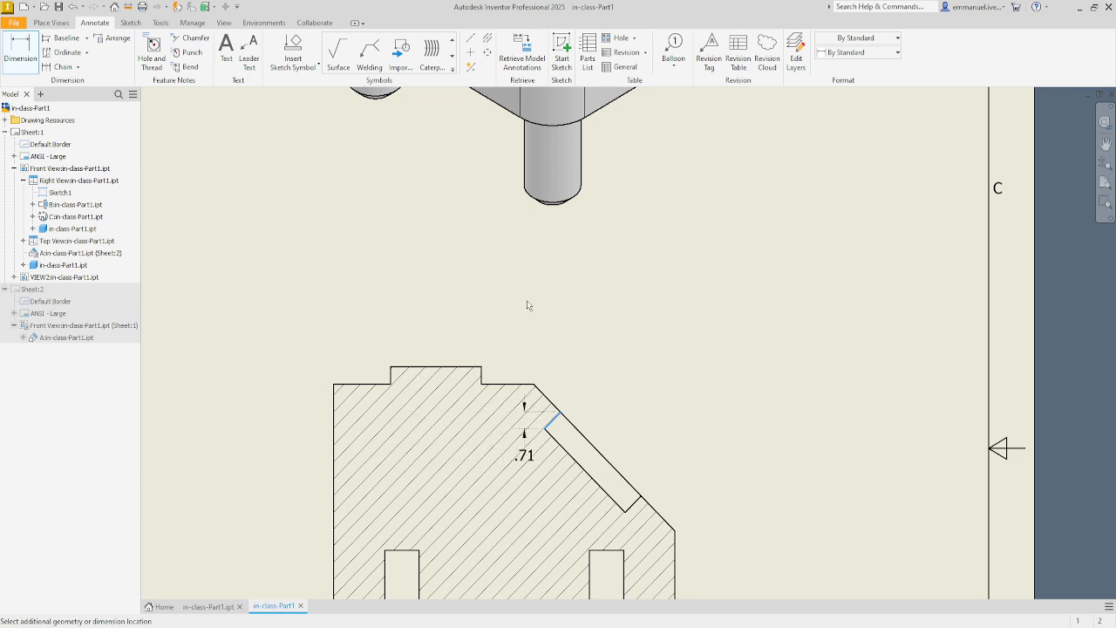
{"action": "key", "text": "super"}
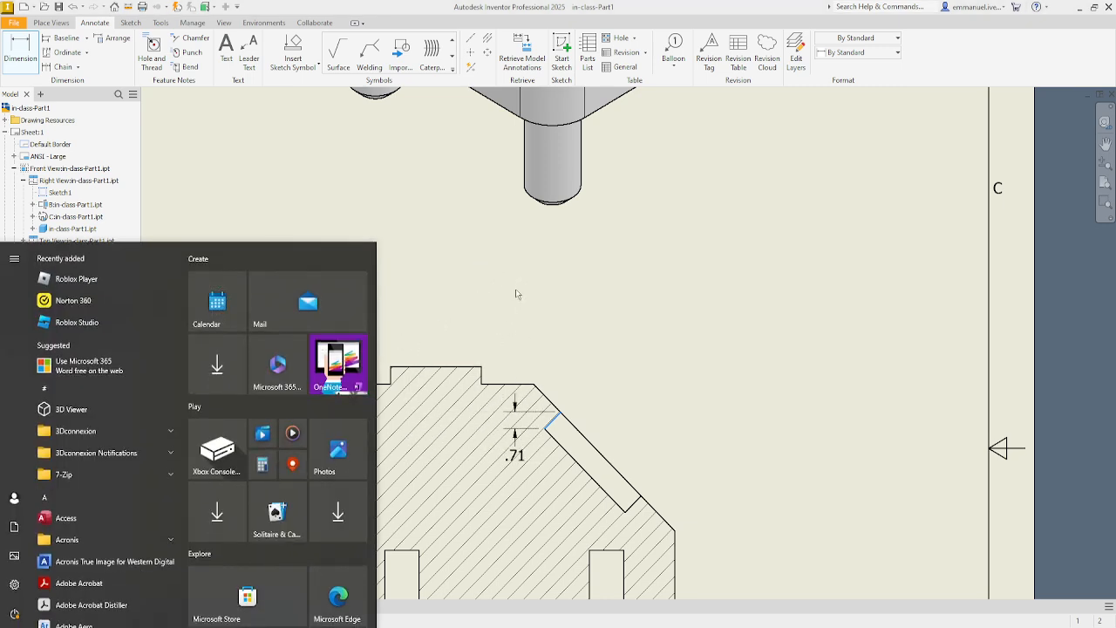
{"action": "key", "text": "Escape"}
{"action": "key", "text": "Escape"}
{"action": "middle_click_drag", "start_coordinate": [551, 475], "coordinate": [551, 395]}
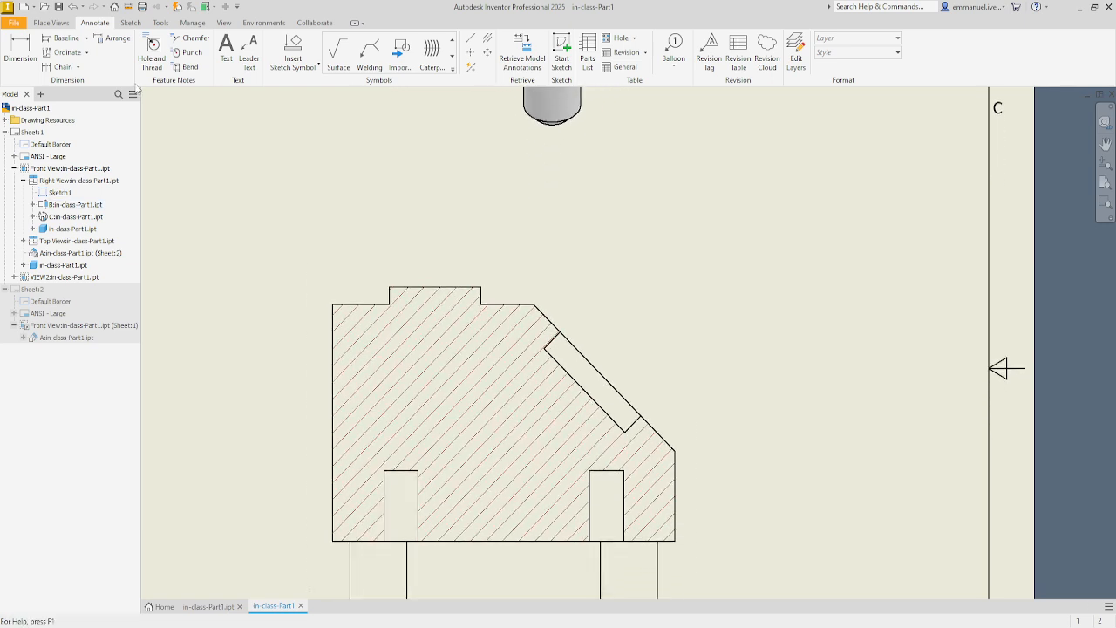
{"action": "scroll", "coordinate": [150, 114], "scroll_direction": "down", "scroll_amount": 1}
{"action": "key", "text": "d"}
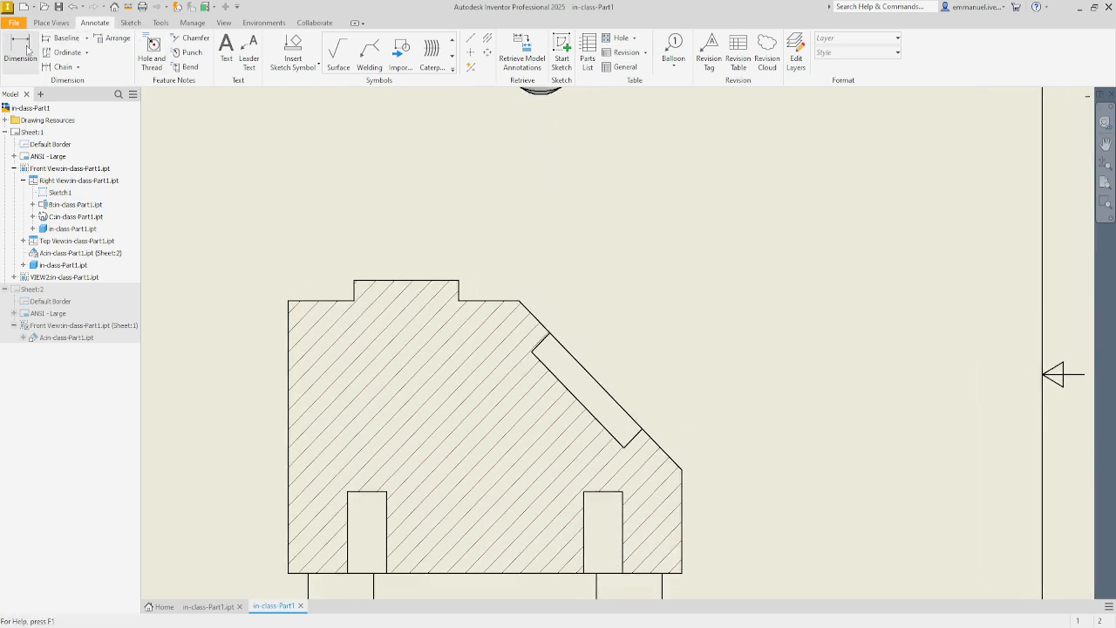
{"action": "left_click", "coordinate": [587, 411]}
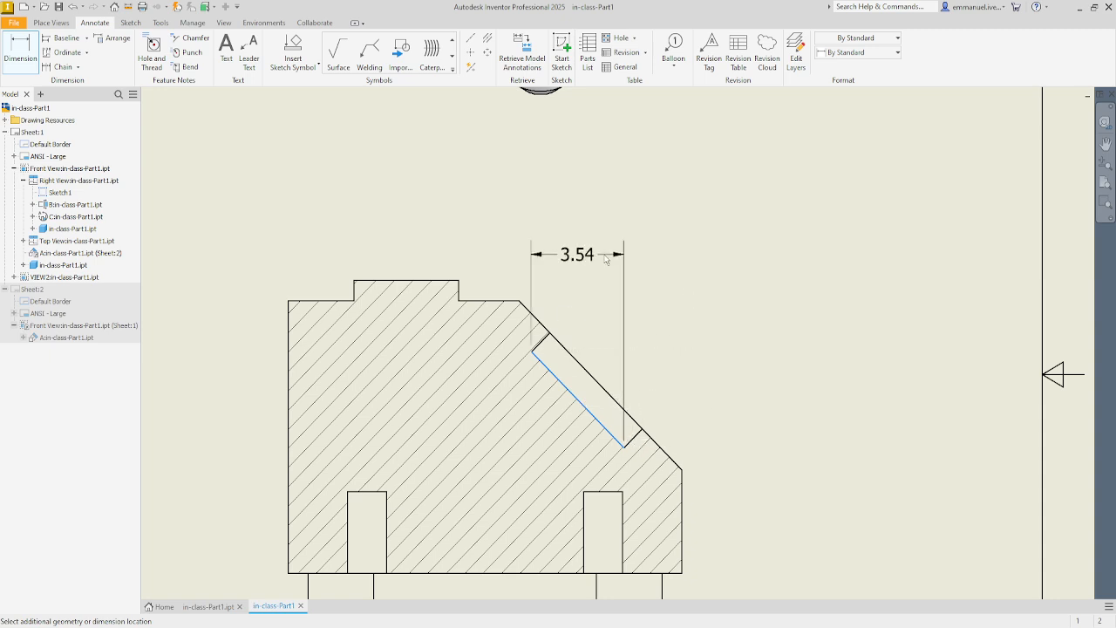
{"action": "scroll", "coordinate": [657, 233], "scroll_direction": "up", "scroll_amount": 1}
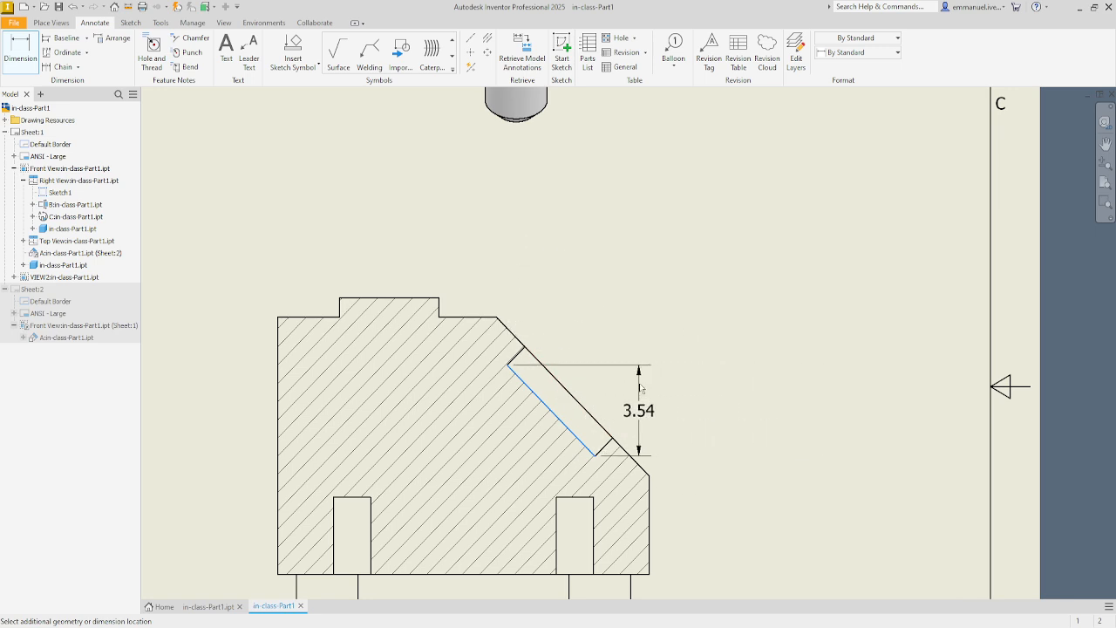
{"action": "key", "text": "Escape"}
Step: Add an aligned depth dimension to the upper short edge of the angled pocket in Section B-B
{"action": "scroll", "coordinate": [506, 362], "scroll_direction": "up", "scroll_amount": 8}
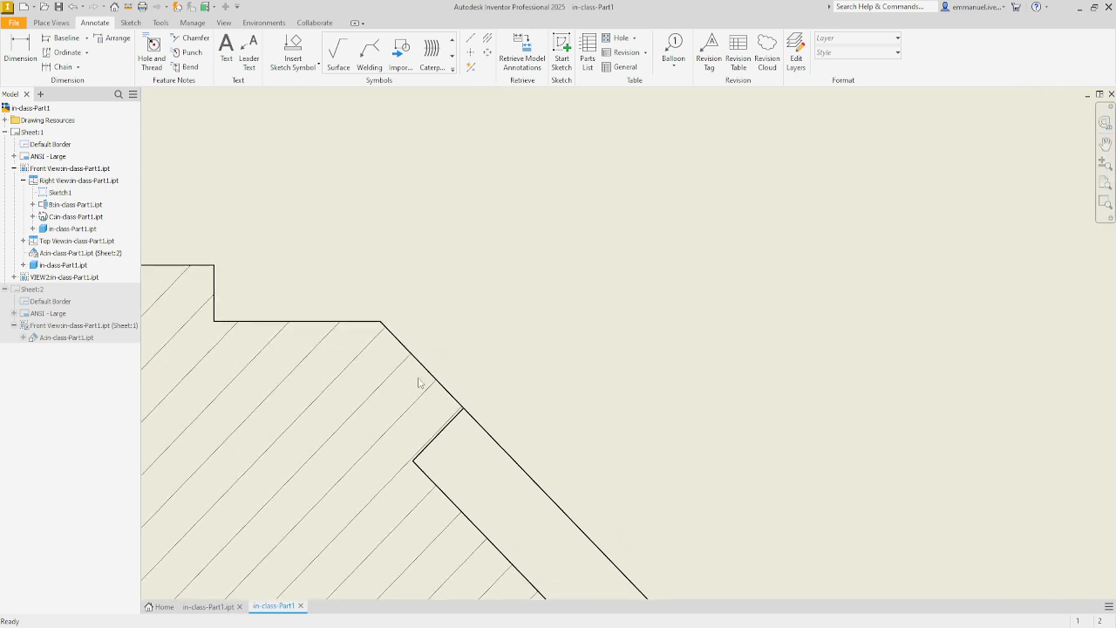
{"action": "scroll", "coordinate": [418, 384], "scroll_direction": "up", "scroll_amount": 2}
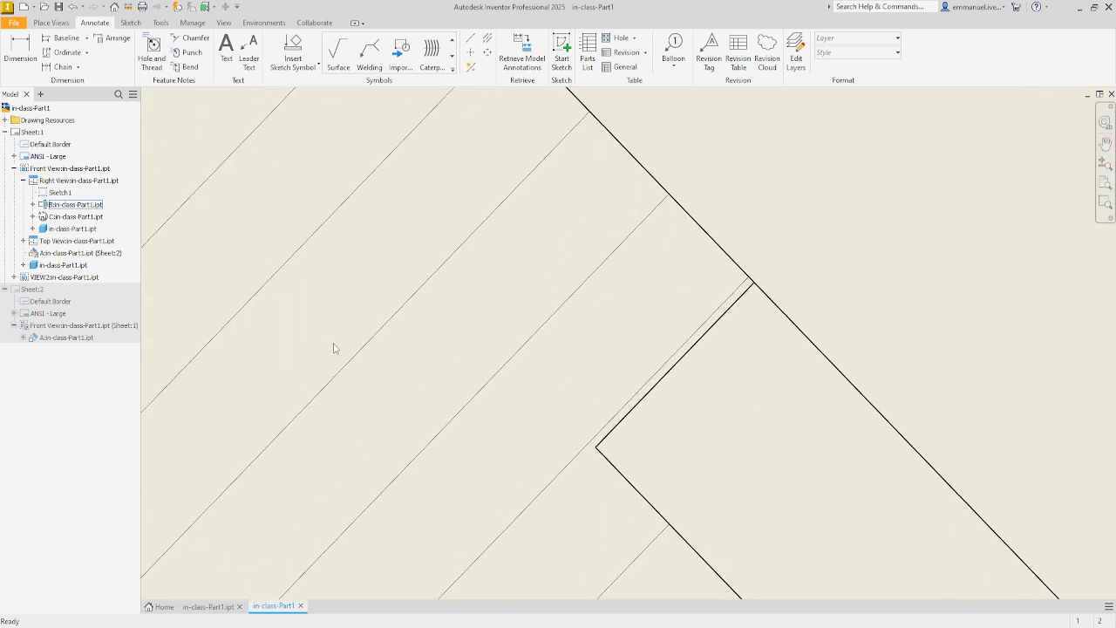
{"action": "left_click", "coordinate": [19, 47]}
{"action": "left_click", "coordinate": [684, 358]}
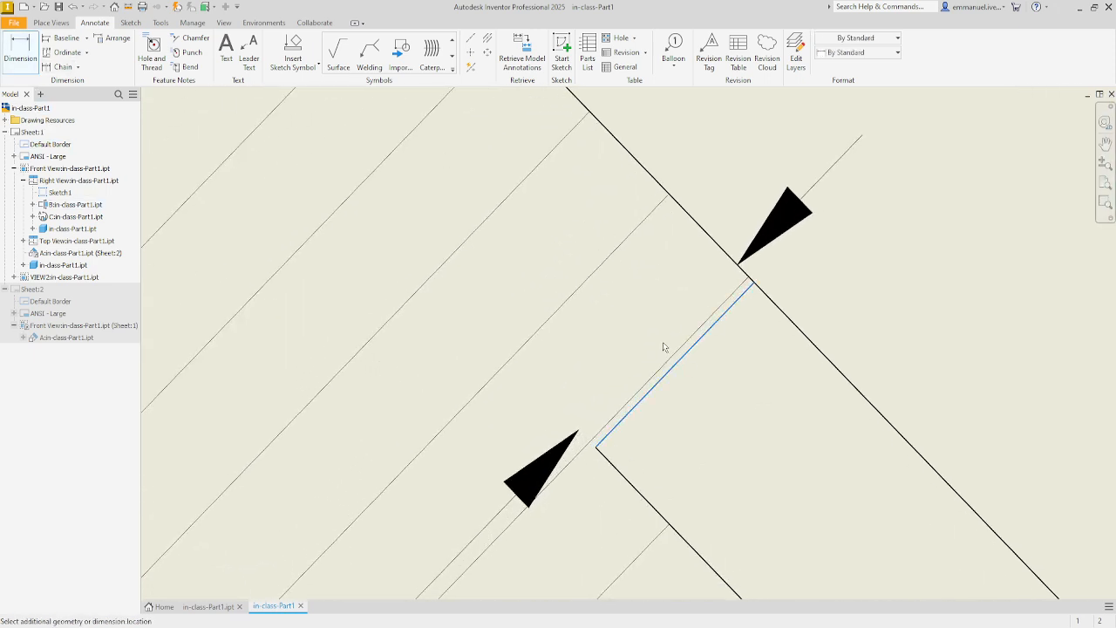
{"action": "scroll", "coordinate": [644, 332], "scroll_direction": "down", "scroll_amount": 3}
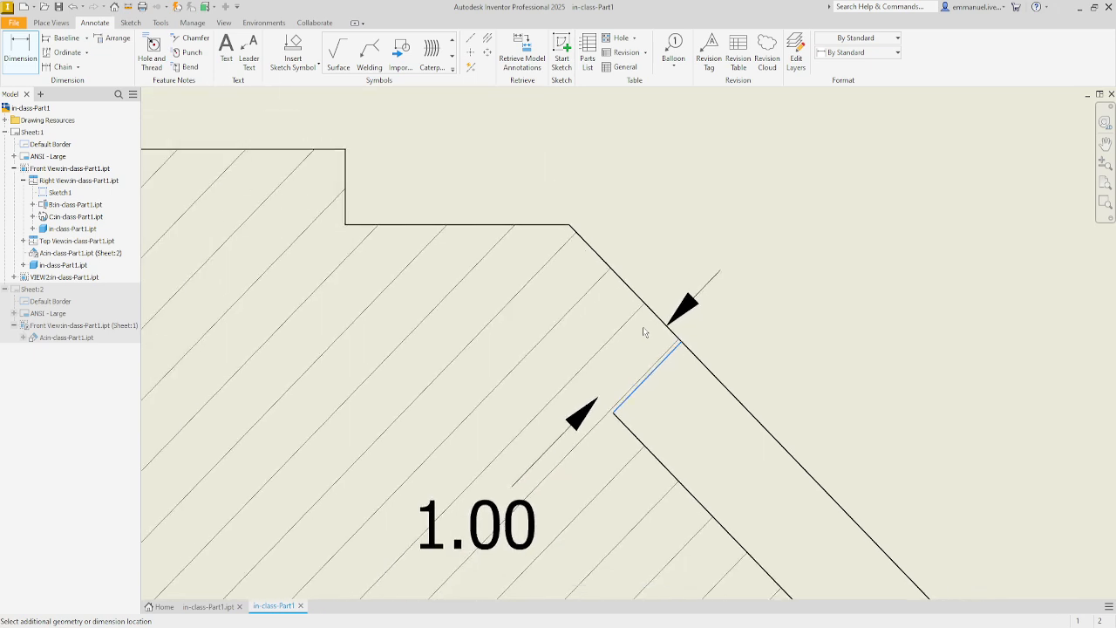
{"action": "scroll", "coordinate": [544, 349], "scroll_direction": "down", "scroll_amount": 3}
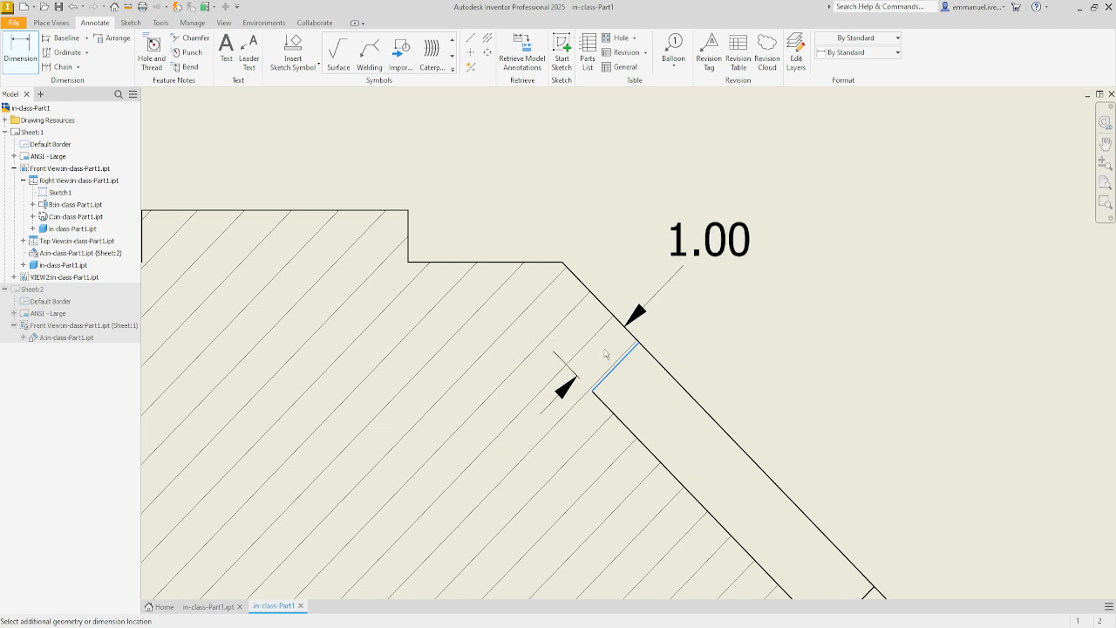
{"action": "left_click", "coordinate": [606, 356]}
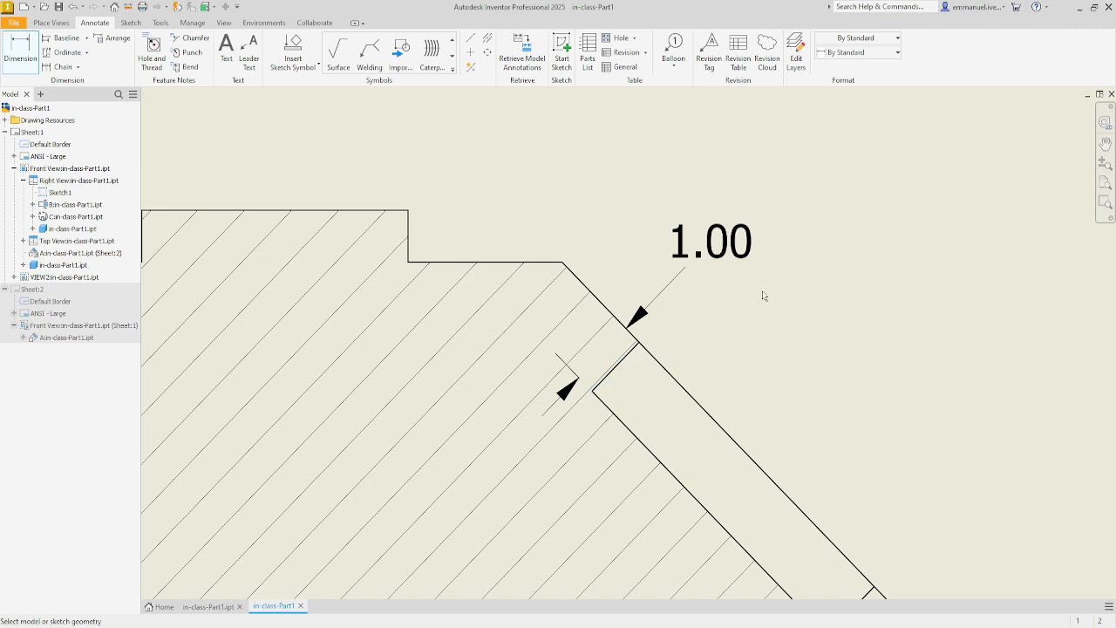
{"action": "scroll", "coordinate": [745, 324], "scroll_direction": "down", "scroll_amount": 3}
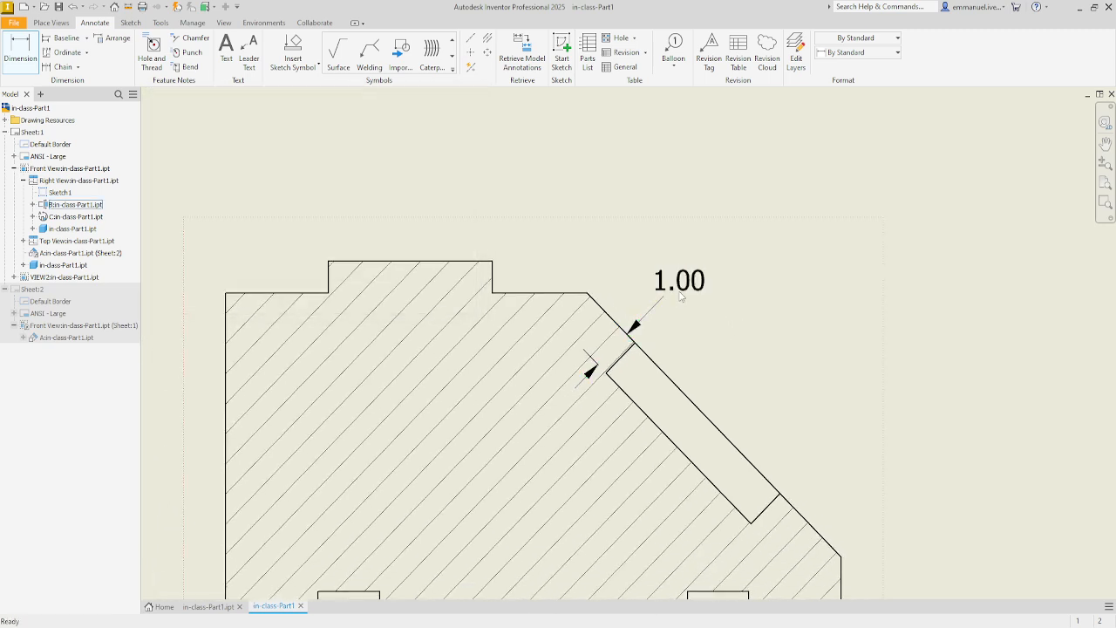
{"action": "key", "text": "Escape"}
Step: Move the angled pocket's depth dimension text farther out beyond the sloped face so it sits on a leader
{"action": "left_click_drag", "start_coordinate": [684, 297], "coordinate": [752, 289]}
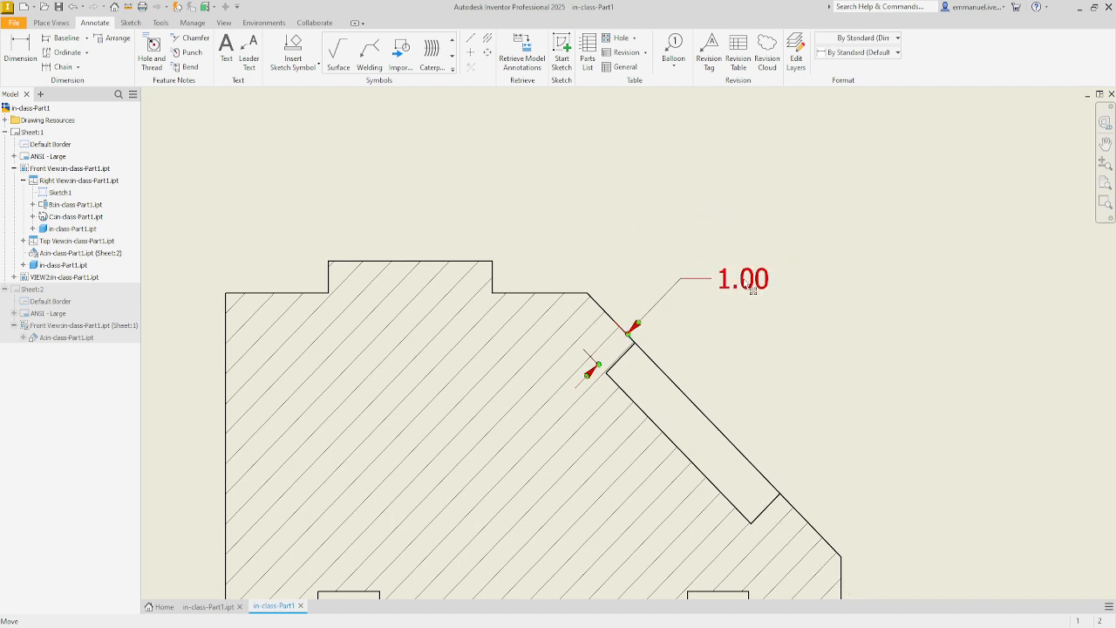
{"action": "scroll", "coordinate": [604, 373], "scroll_direction": "down", "scroll_amount": 4}
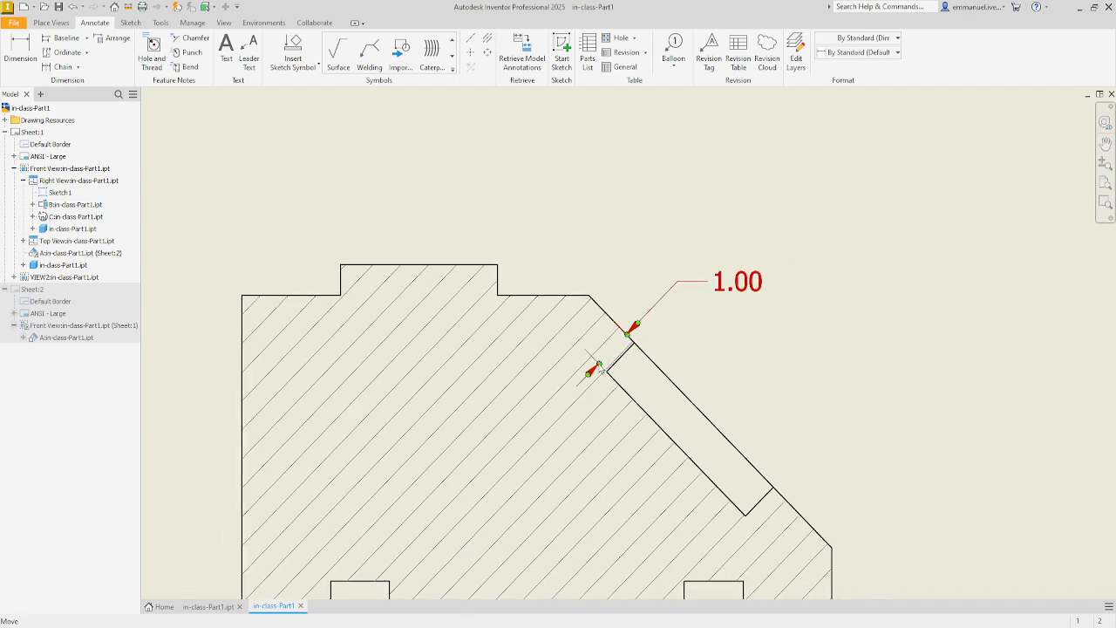
{"action": "left_click", "coordinate": [672, 298]}
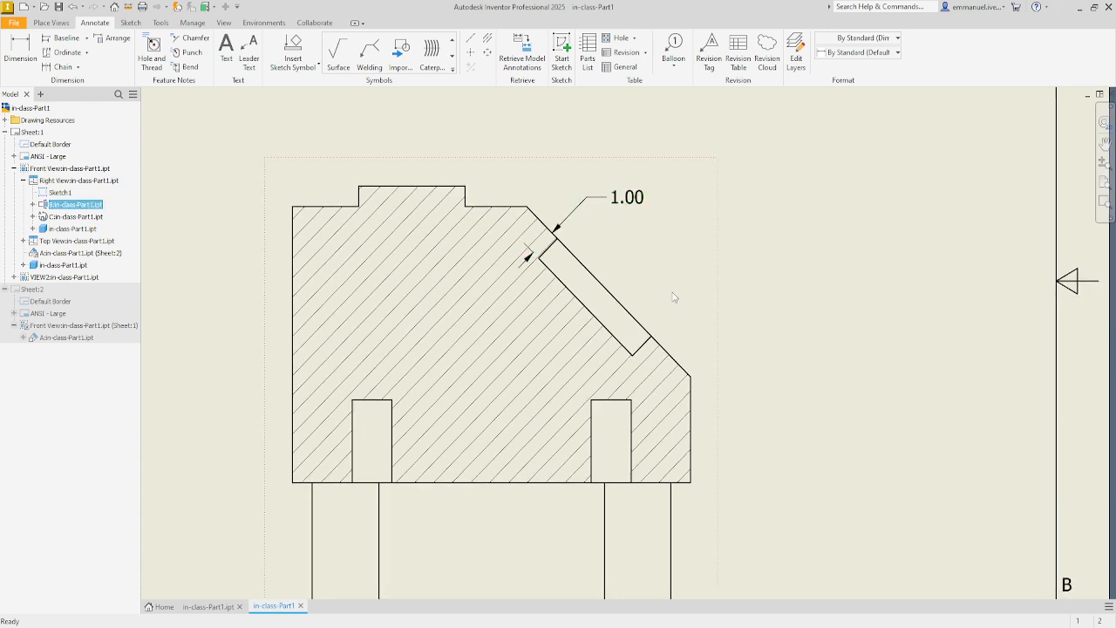
{"action": "key", "text": "Escape"}
{"action": "scroll", "coordinate": [696, 328], "scroll_direction": "down", "scroll_amount": 3}
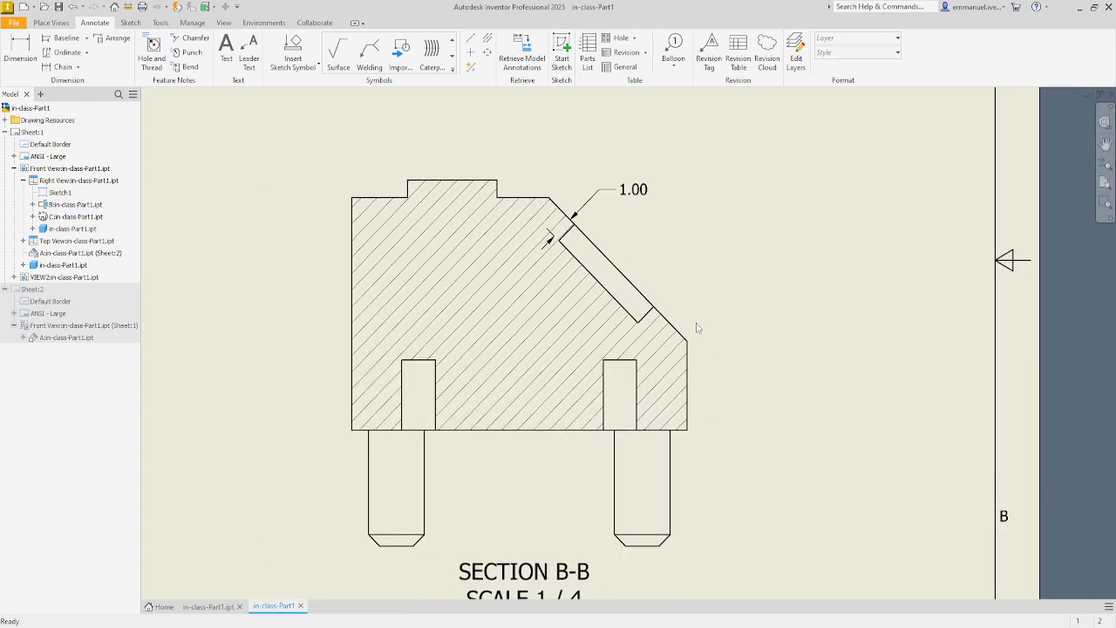
{"action": "scroll", "coordinate": [602, 239], "scroll_direction": "up", "scroll_amount": 1}
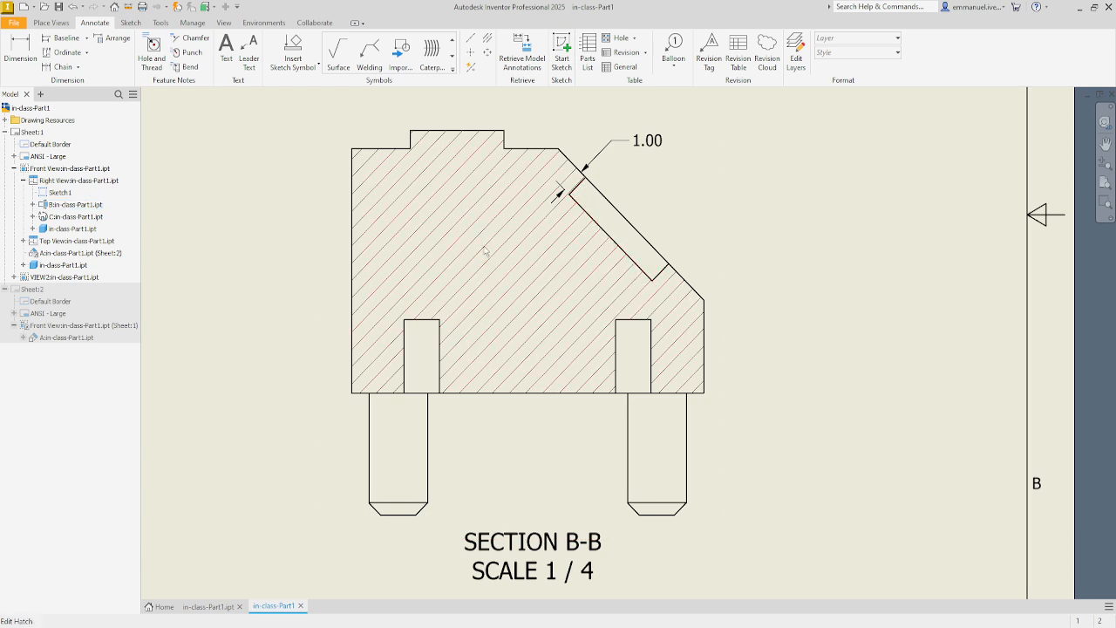
Step: Activate Sheet:2 to check the circular hole's diameter dimension, and return to Sheet:1
{"action": "right_click", "coordinate": [16, 291]}
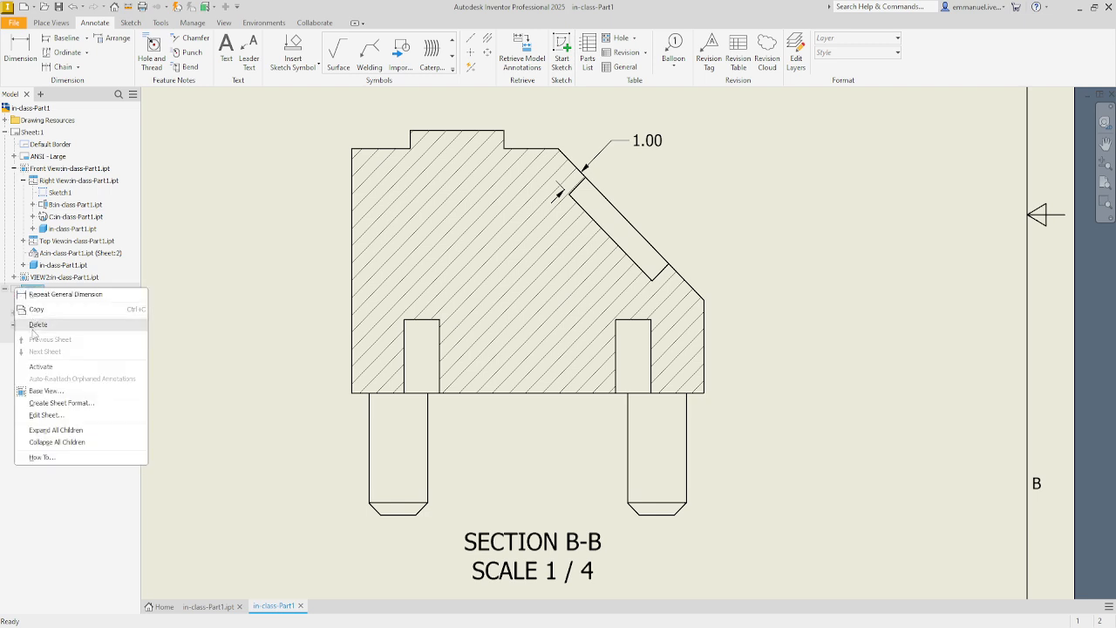
{"action": "left_click", "coordinate": [40, 366]}
{"action": "scroll", "coordinate": [786, 416], "scroll_direction": "up", "scroll_amount": 5}
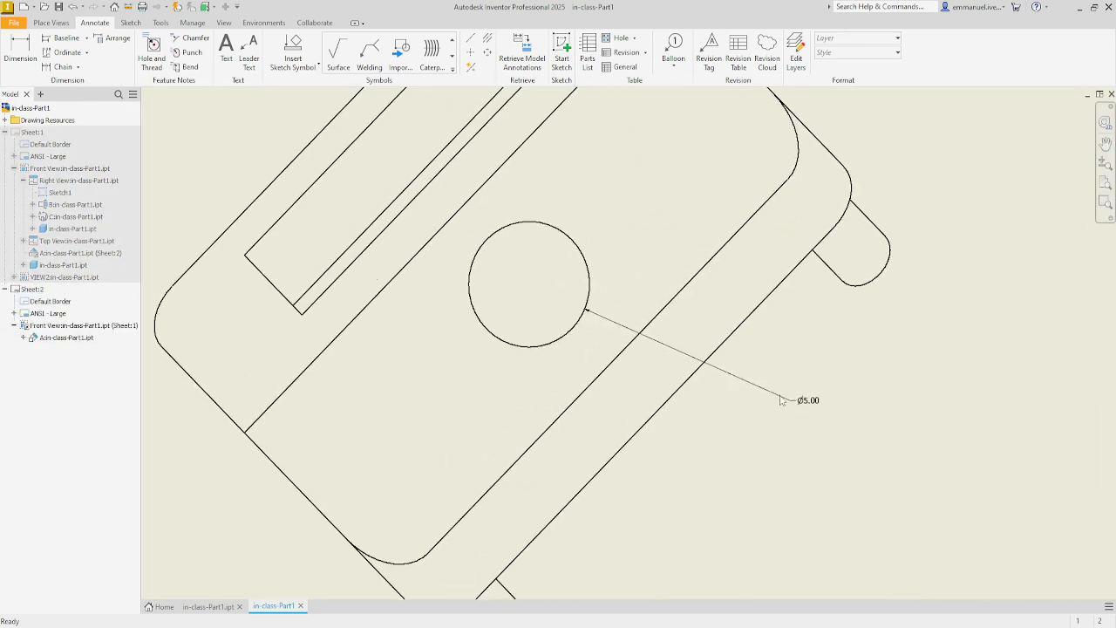
{"action": "left_click_drag", "start_coordinate": [944, 462], "coordinate": [927, 427]}
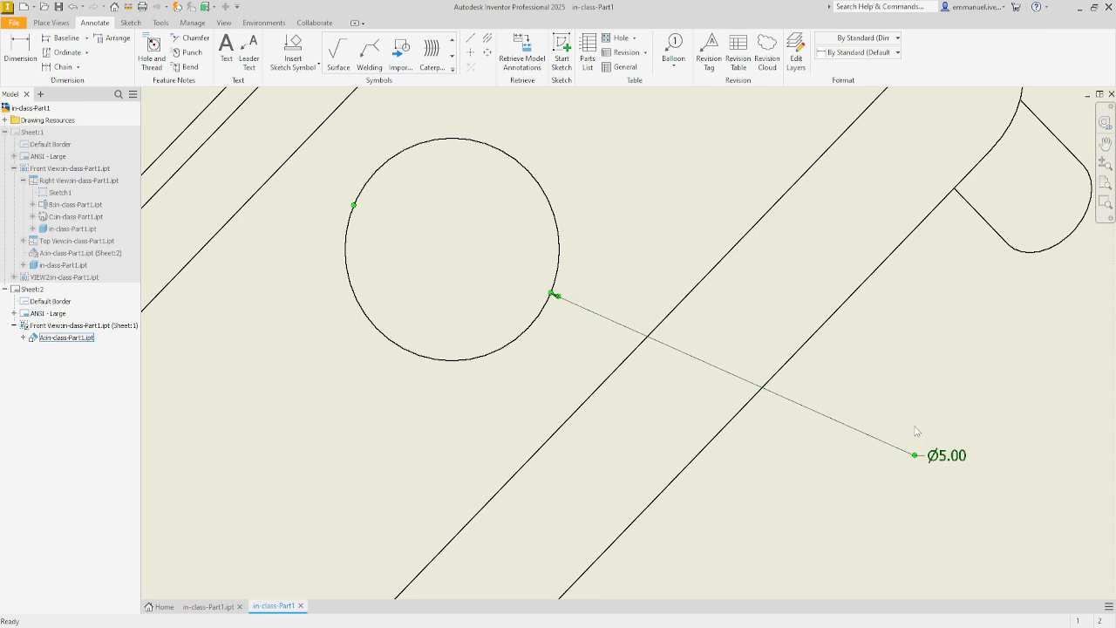
{"action": "right_click", "coordinate": [23, 133]}
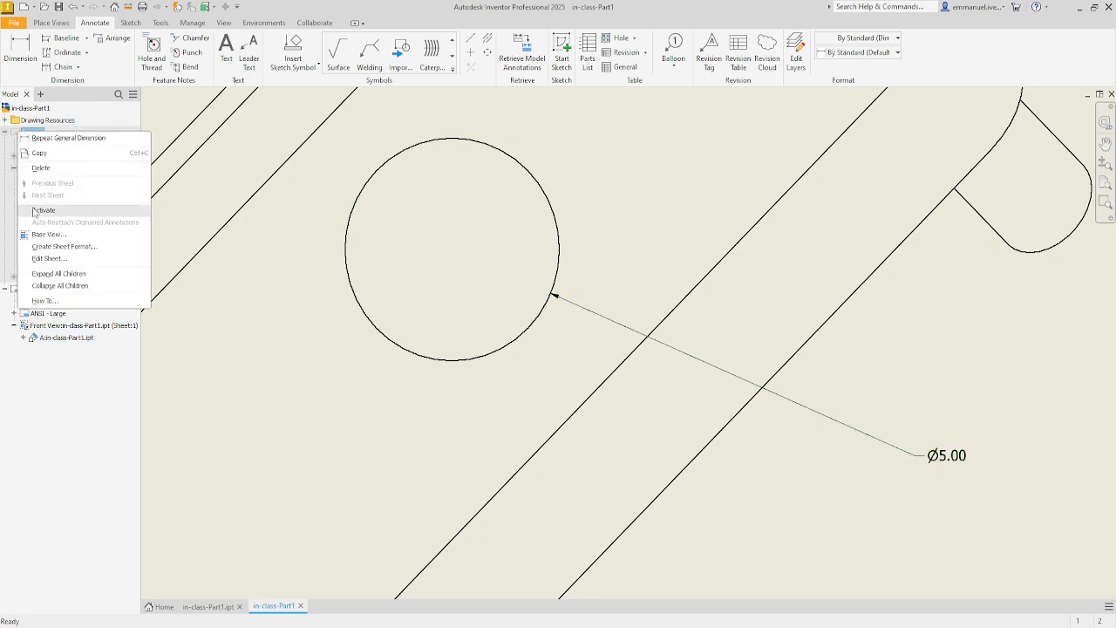
{"action": "left_click", "coordinate": [43, 210]}
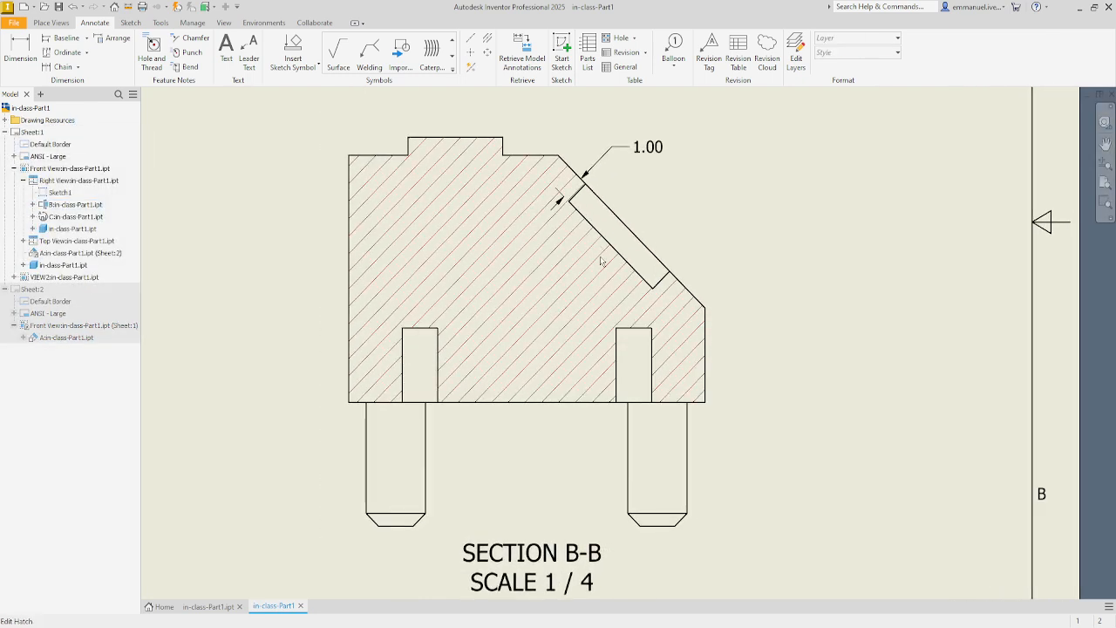
Step: Dimension the left bottom hole in Section B-B, placing its depth left of the part and its width below the base
{"action": "scroll", "coordinate": [600, 264], "scroll_direction": "up", "scroll_amount": 2}
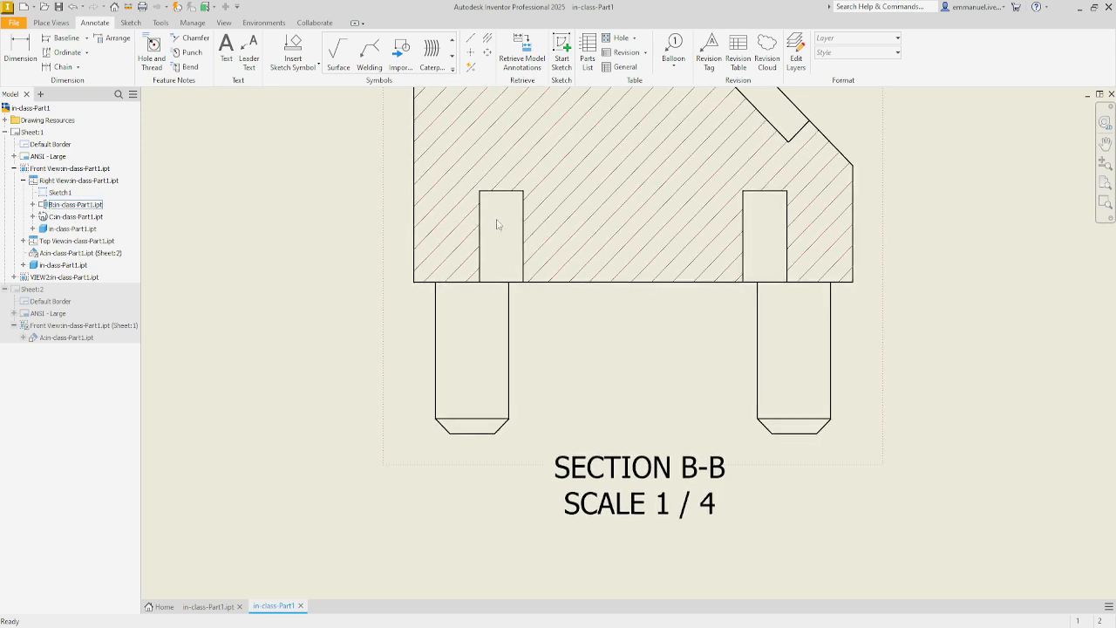
{"action": "key", "text": "d"}
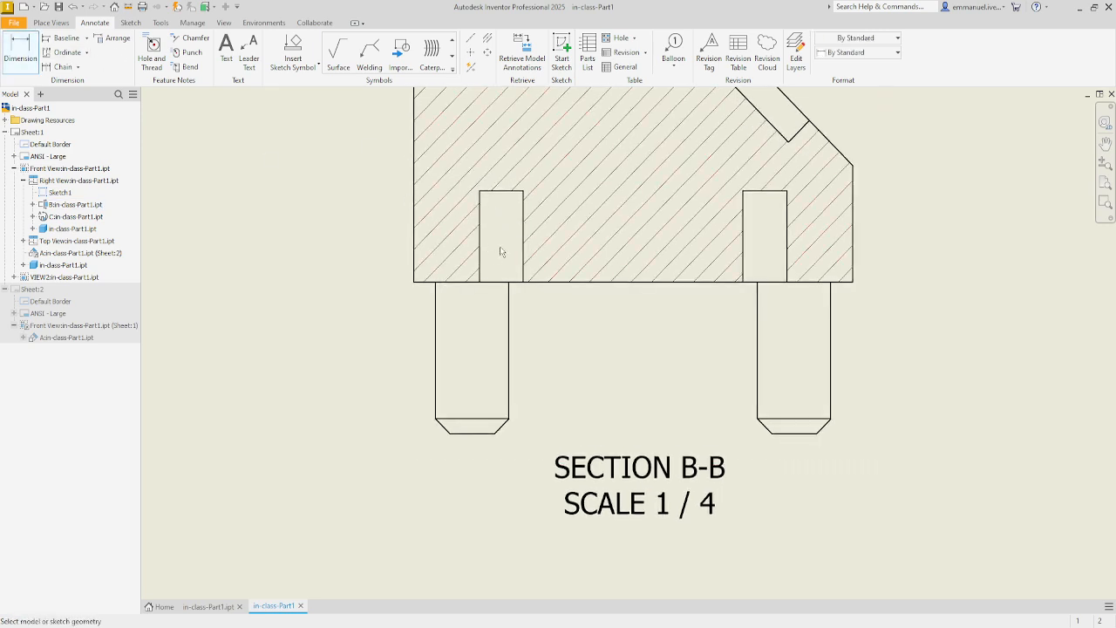
{"action": "left_click", "coordinate": [480, 247]}
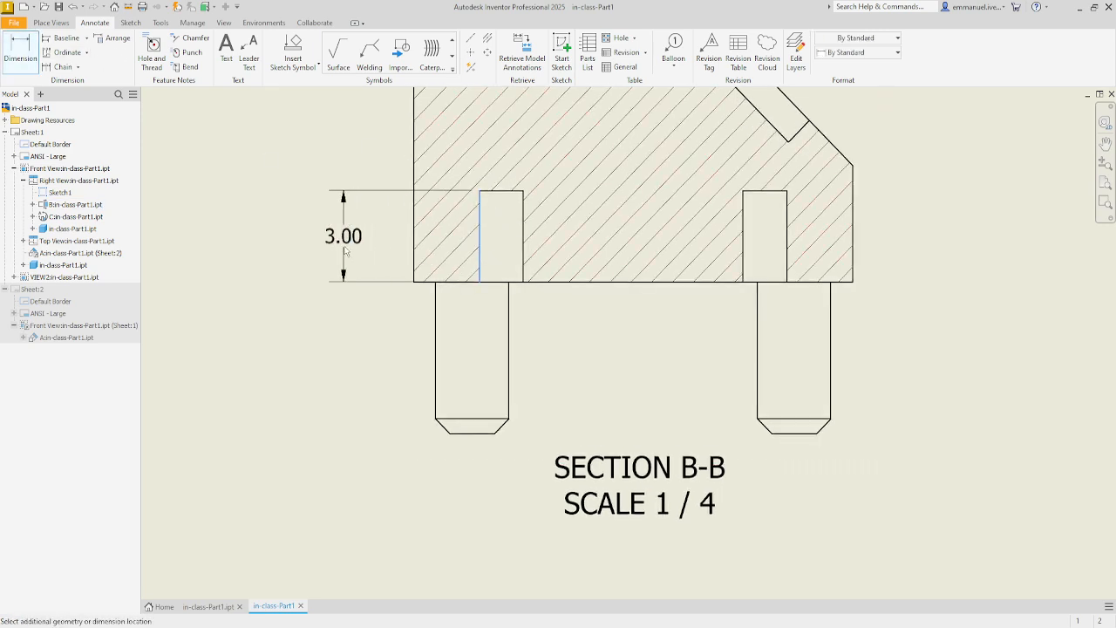
{"action": "left_click", "coordinate": [337, 251]}
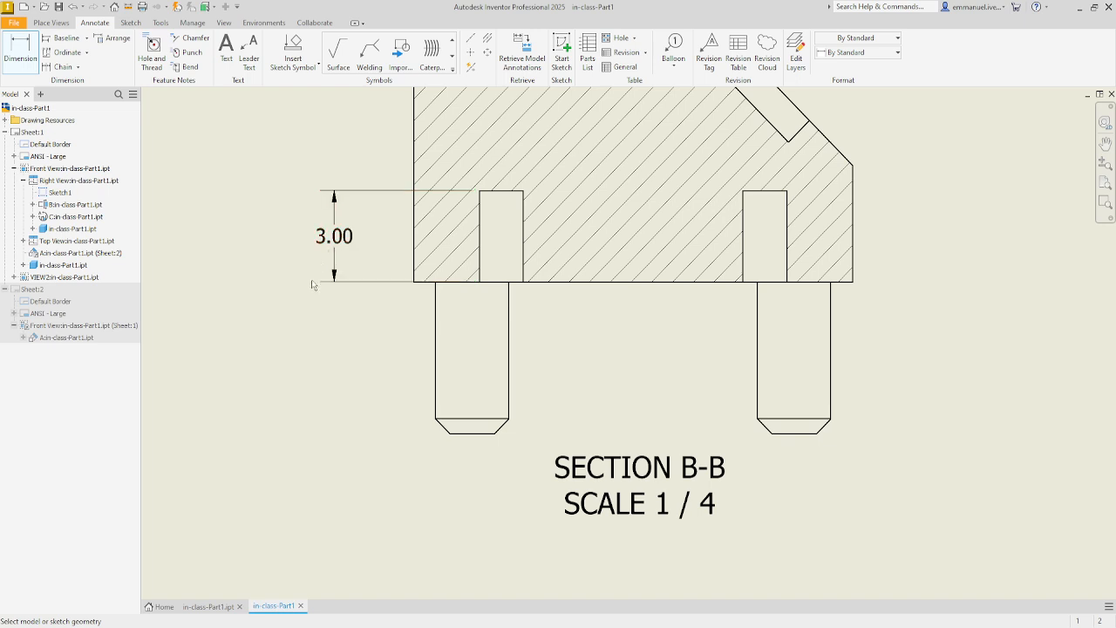
{"action": "left_click", "coordinate": [523, 277]}
{"action": "left_click", "coordinate": [479, 277]}
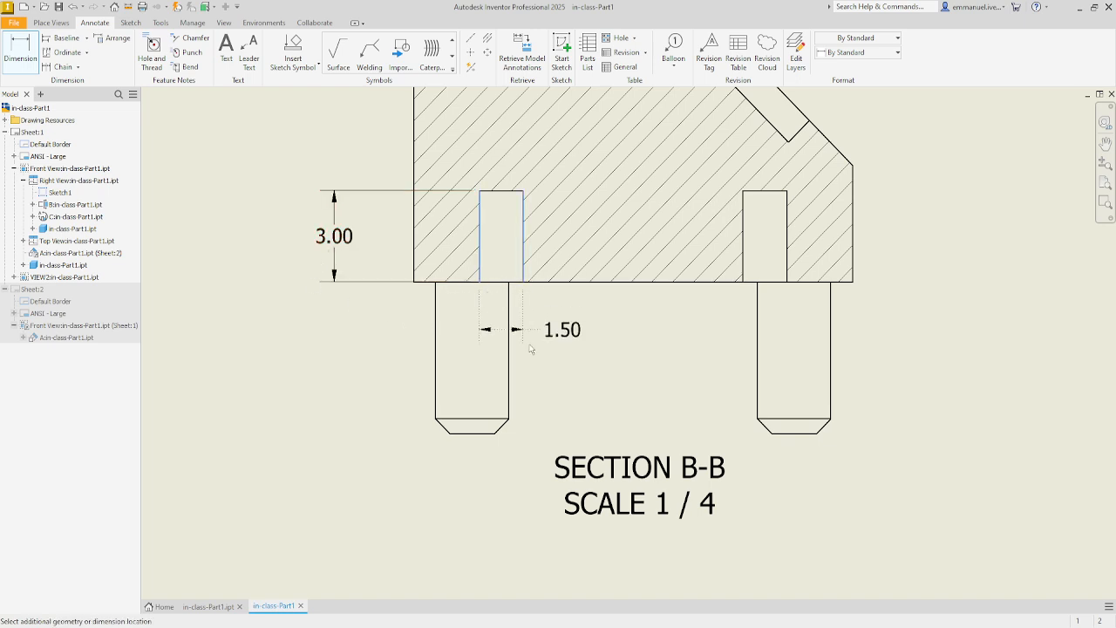
{"action": "left_click", "coordinate": [587, 352]}
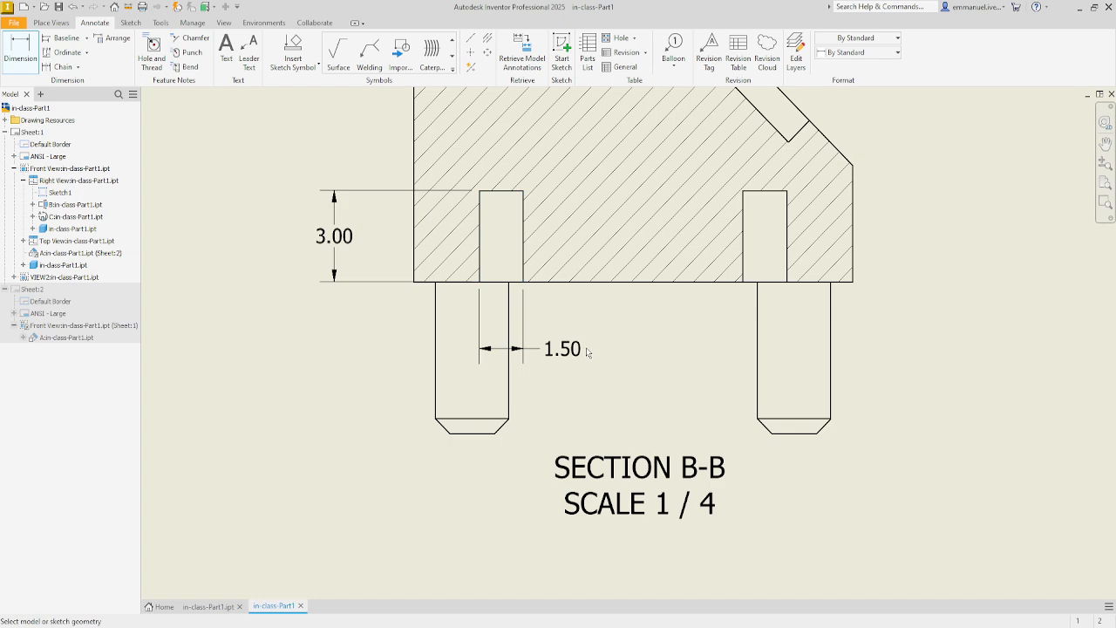
{"action": "key", "text": "Escape"}
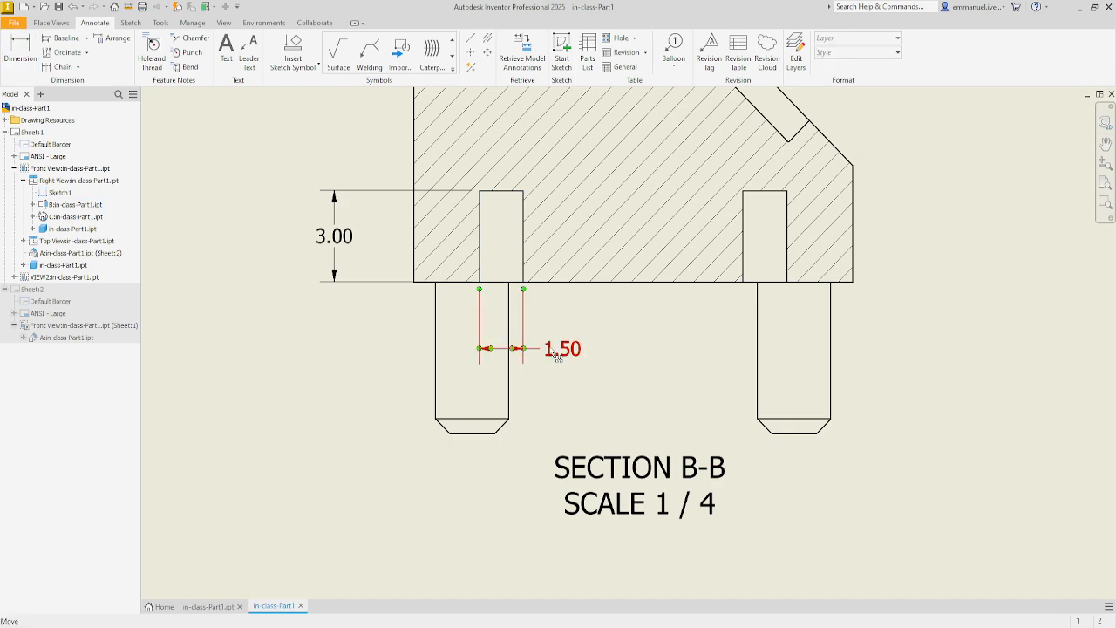
Step: Count the matching bottom holes in the Top View and prefix the hole's width dimension in Section B-B with "6X "
{"action": "double_click", "coordinate": [552, 351]}
{"action": "scroll", "coordinate": [613, 365], "scroll_direction": "down", "scroll_amount": 5}
{"action": "scroll", "coordinate": [558, 384], "scroll_direction": "up", "scroll_amount": 2}
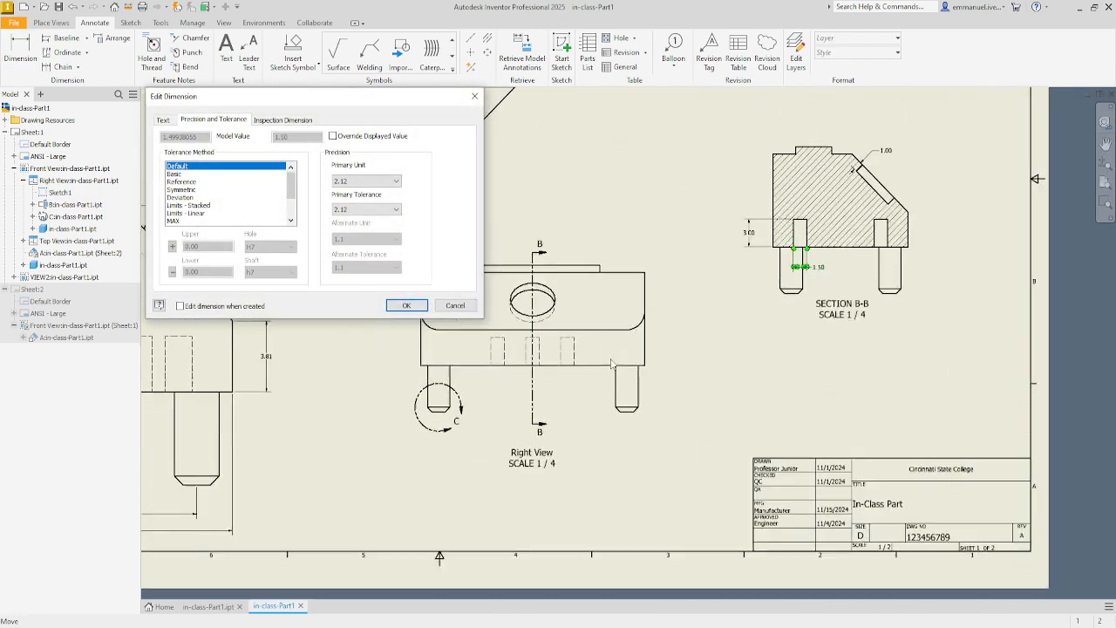
{"action": "middle_click_drag", "start_coordinate": [253, 340], "coordinate": [611, 364]}
{"action": "scroll", "coordinate": [623, 410], "scroll_direction": "up", "scroll_amount": 1}
{"action": "mouse_move", "coordinate": [525, 365]}
{"action": "middle_mouse_down"}
{"action": "mouse_move", "coordinate": [623, 384]}
{"action": "mouse_move", "coordinate": [633, 428]}
{"action": "middle_mouse_up"}
{"action": "middle_click_drag", "start_coordinate": [690, 140], "coordinate": [690, 398]}
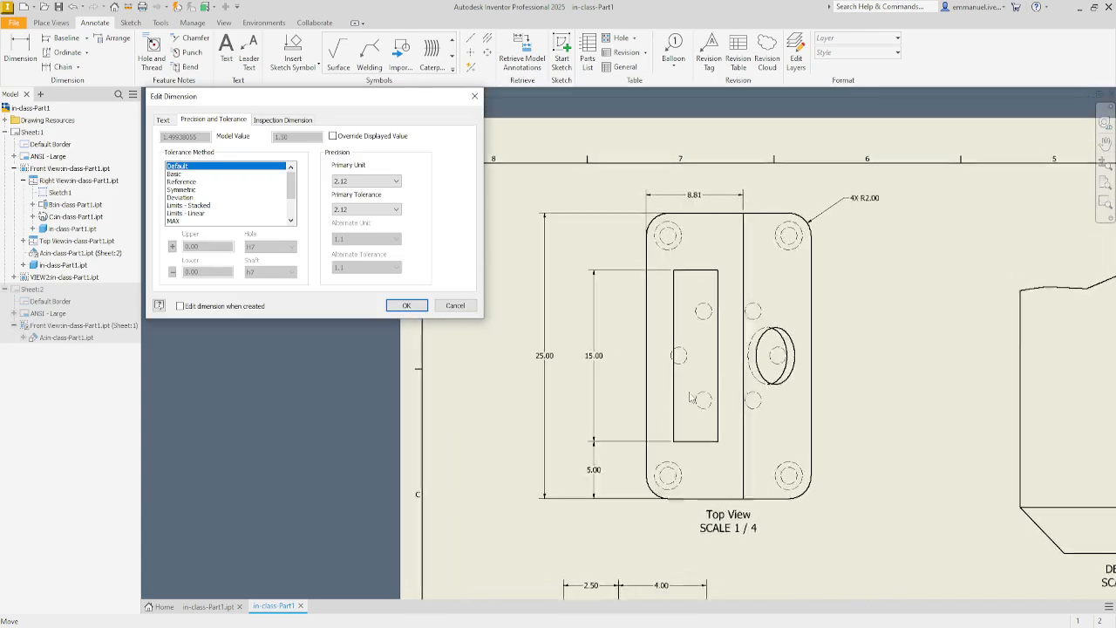
{"action": "scroll", "coordinate": [724, 371], "scroll_direction": "up", "scroll_amount": 3}
{"action": "scroll", "coordinate": [711, 403], "scroll_direction": "up", "scroll_amount": 1}
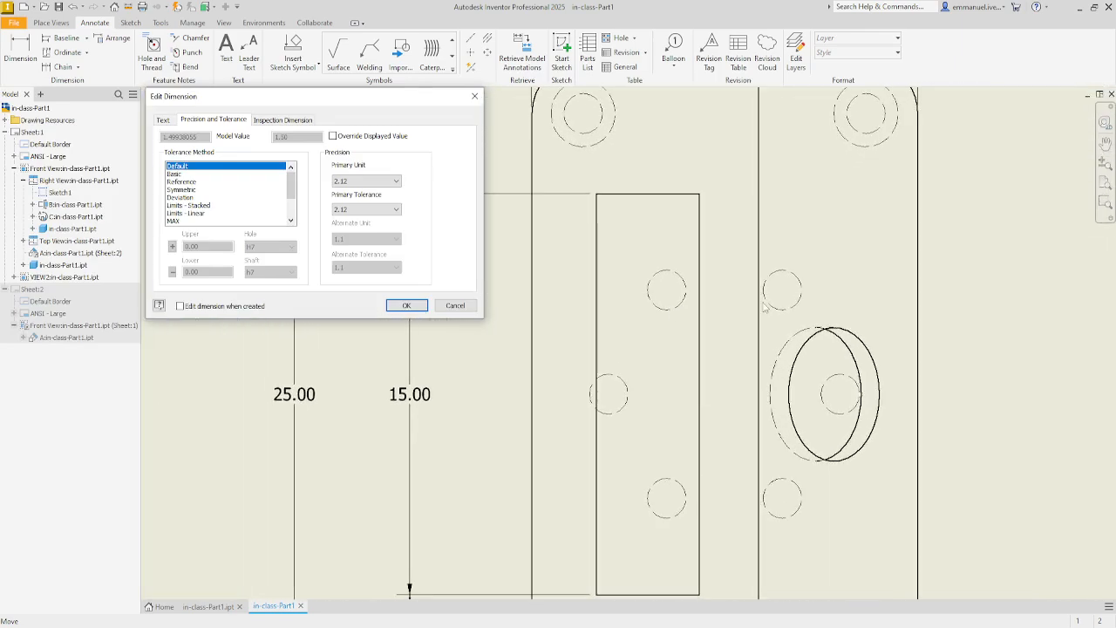
{"action": "scroll", "coordinate": [597, 398], "scroll_direction": "down", "scroll_amount": 4}
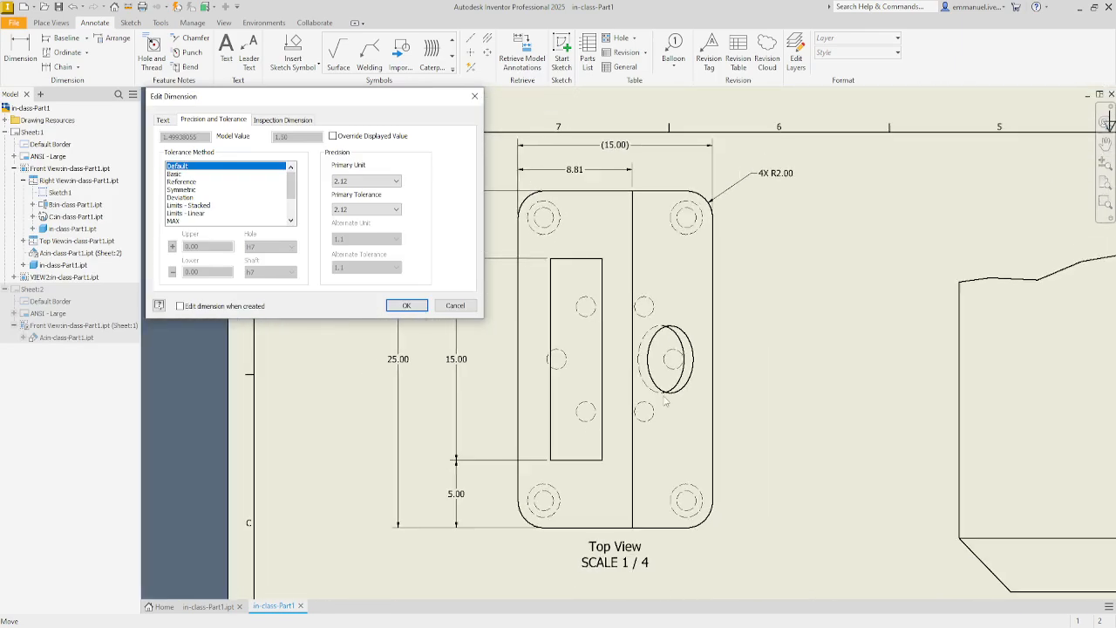
{"action": "scroll", "coordinate": [707, 404], "scroll_direction": "up", "scroll_amount": 5}
{"action": "scroll", "coordinate": [707, 403], "scroll_direction": "up", "scroll_amount": 1}
{"action": "middle_click_drag", "start_coordinate": [707, 403], "coordinate": [601, 492]}
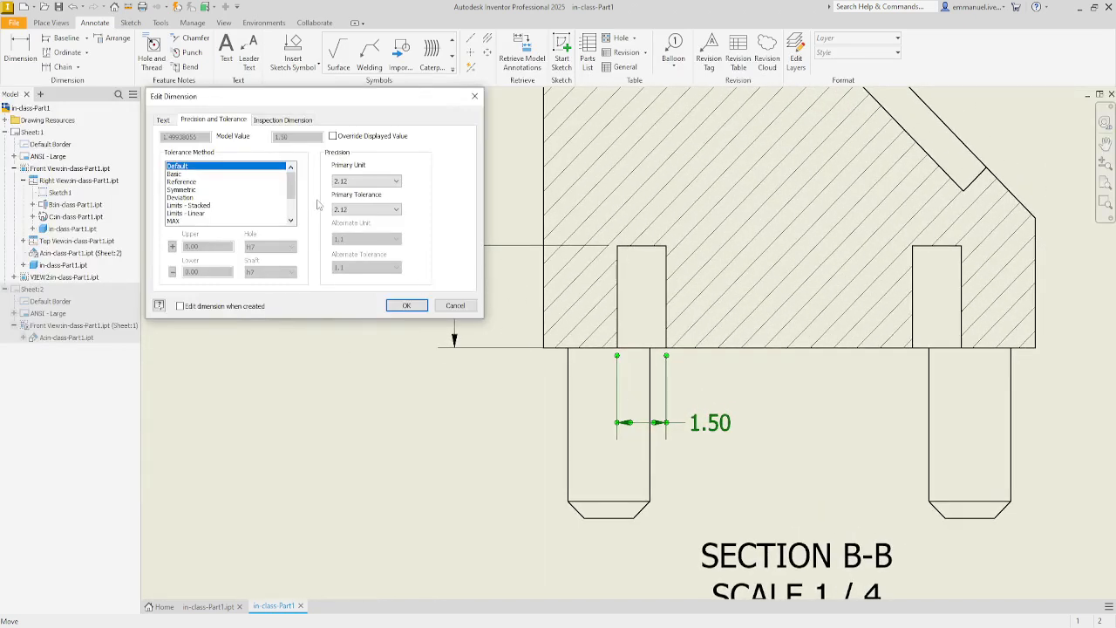
{"action": "left_click", "coordinate": [163, 120]}
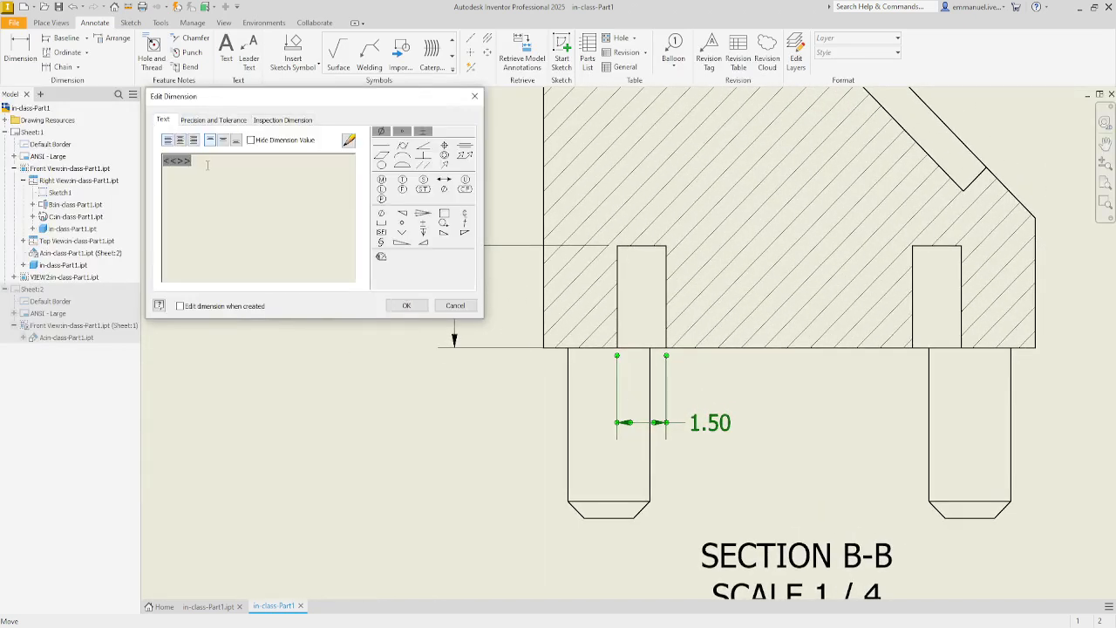
{"action": "type", "text": "6"}
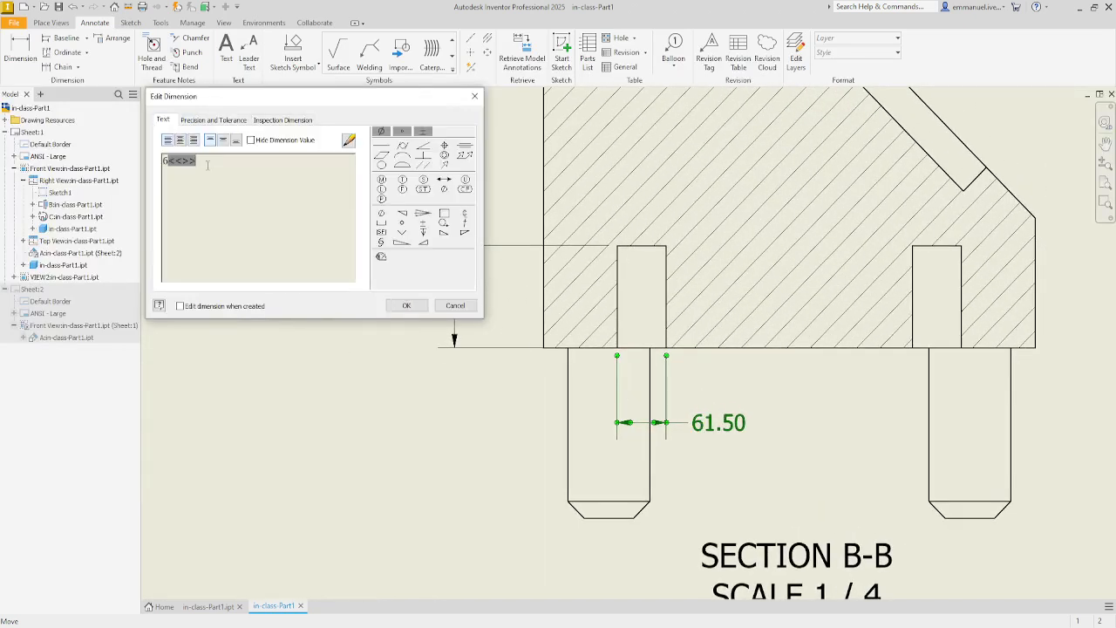
{"action": "type", "text": "X"}
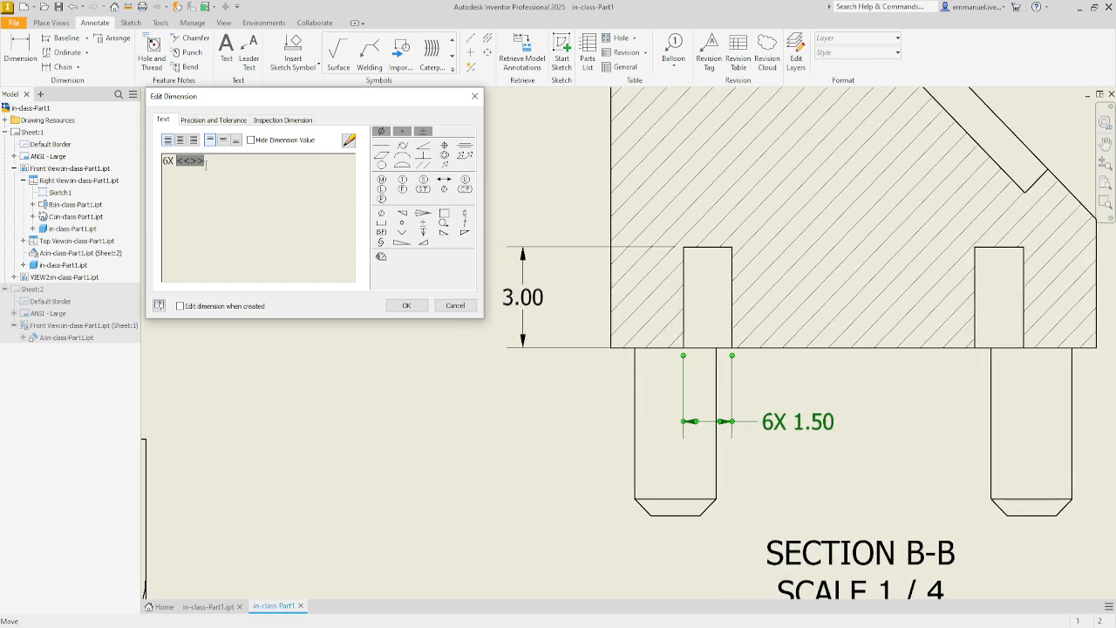
{"action": "left_click", "coordinate": [395, 310]}
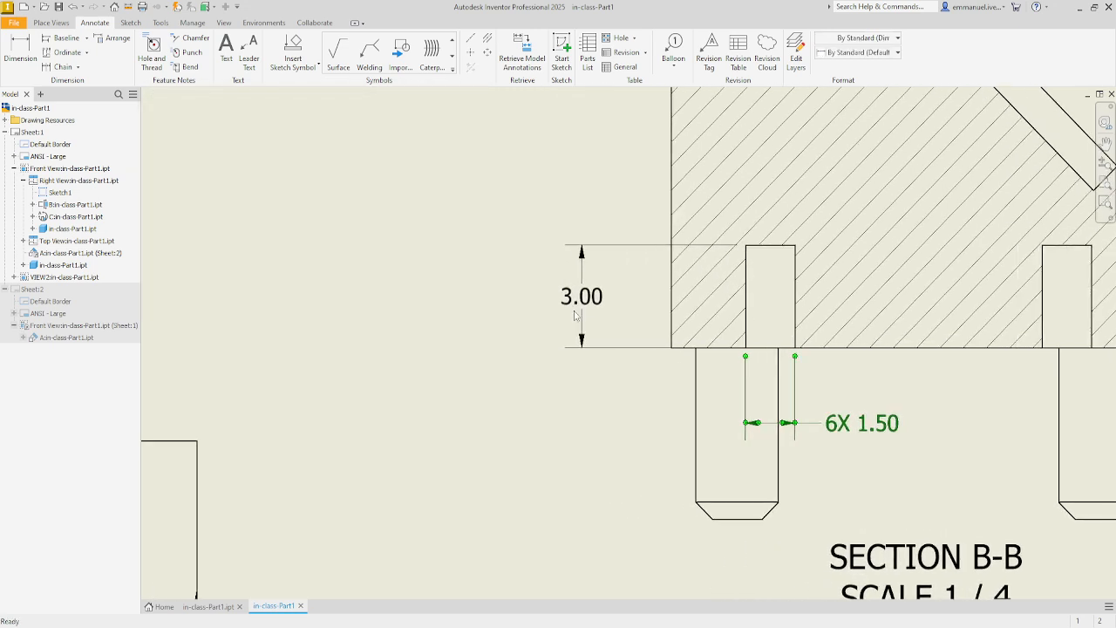
Step: Prefix the hole's depth dimension at the side of Section B-B with "6X "
{"action": "left_click", "coordinate": [565, 299]}
{"action": "double_click", "coordinate": [565, 299]}
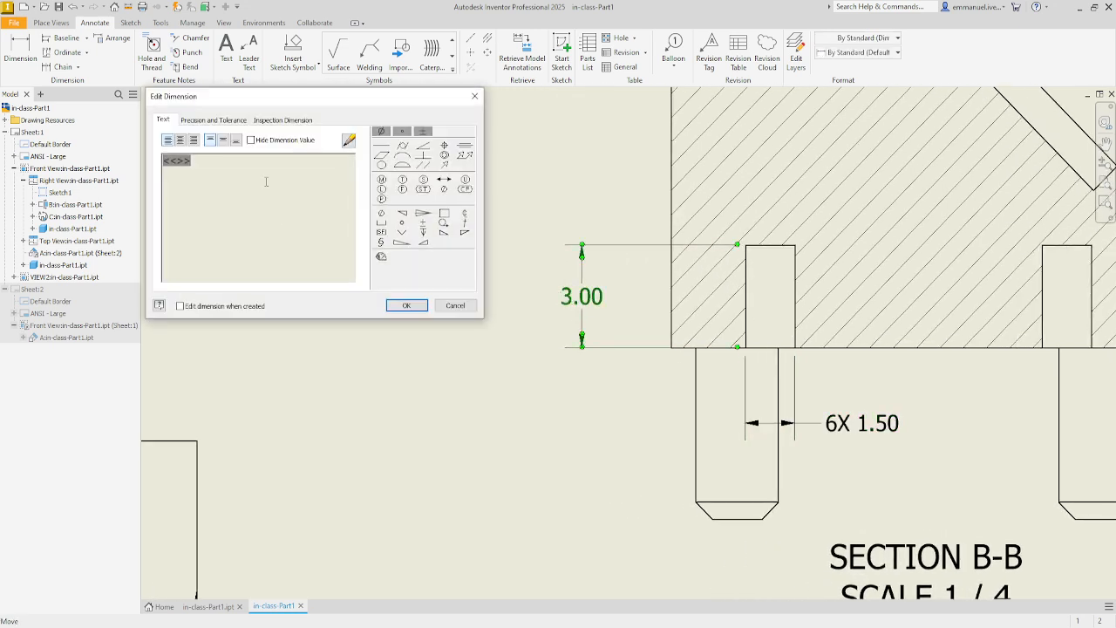
{"action": "type", "text": "6X"}
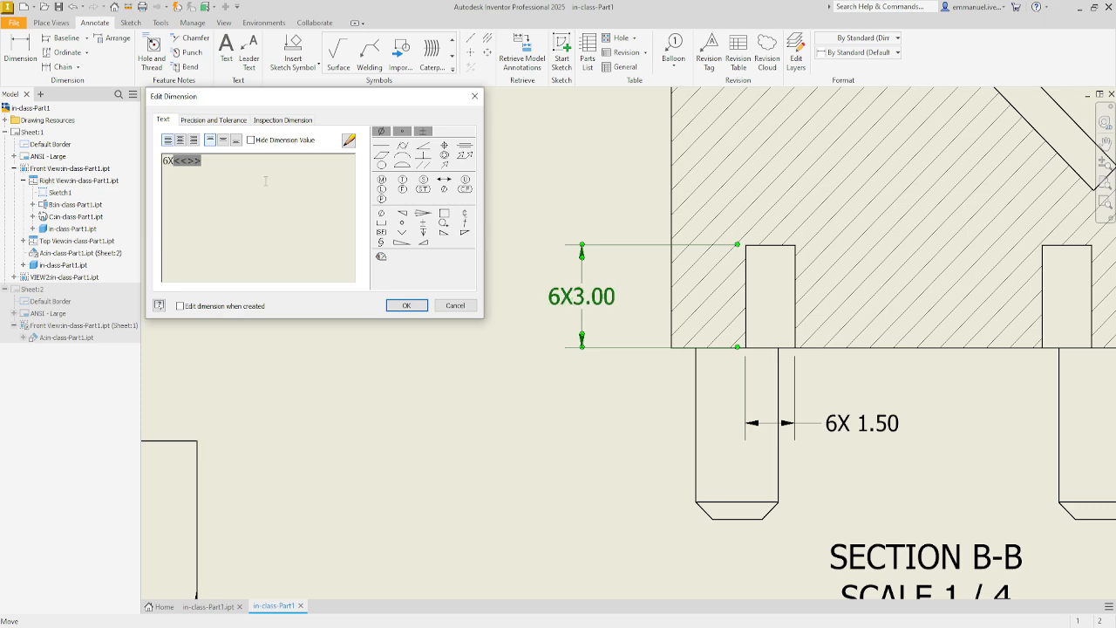
{"action": "left_click", "coordinate": [407, 306]}
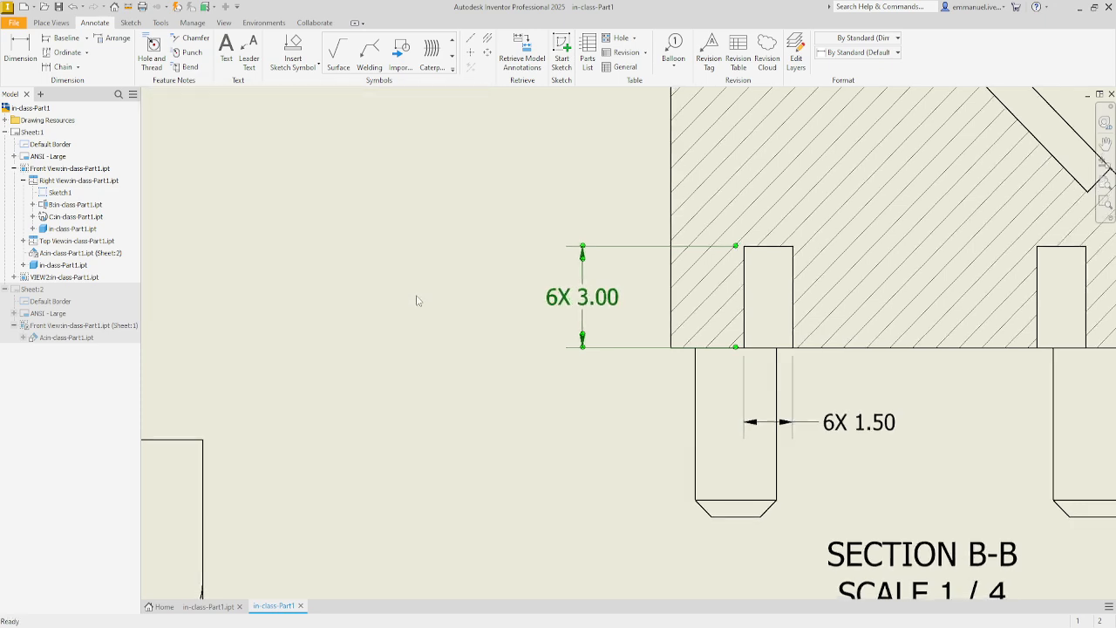
Step: Set the Hatch (ANSI) style to an angle of 70 and a scale of 0.500, and save it
{"action": "scroll", "coordinate": [416, 297], "scroll_direction": "down", "scroll_amount": 5}
{"action": "middle_click_drag", "start_coordinate": [422, 289], "coordinate": [445, 289]}
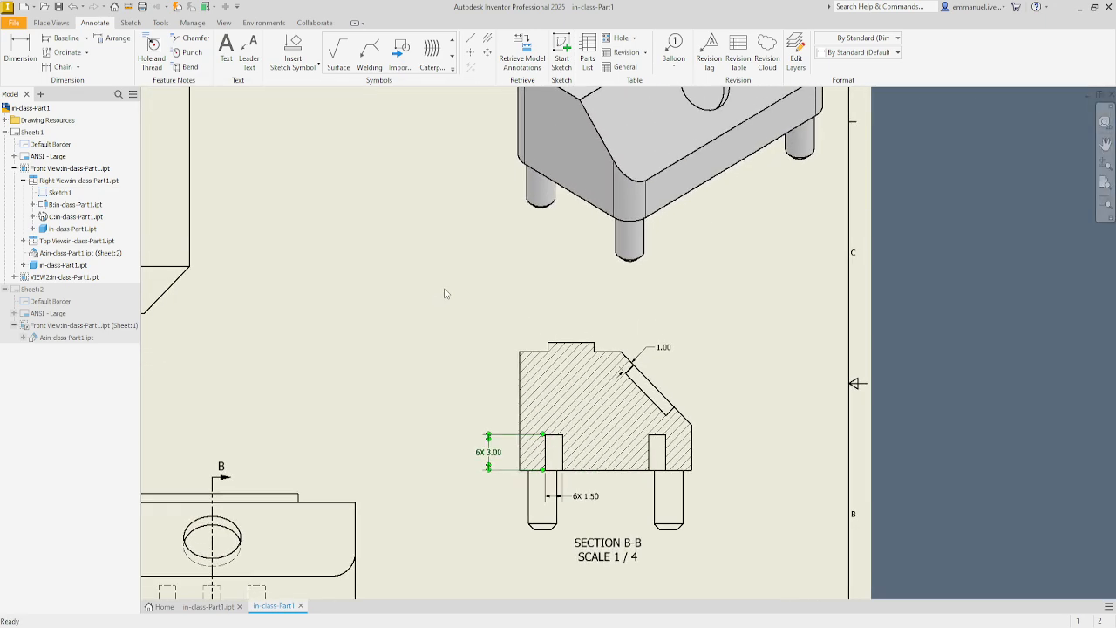
{"action": "scroll", "coordinate": [445, 293], "scroll_direction": "down", "scroll_amount": 3}
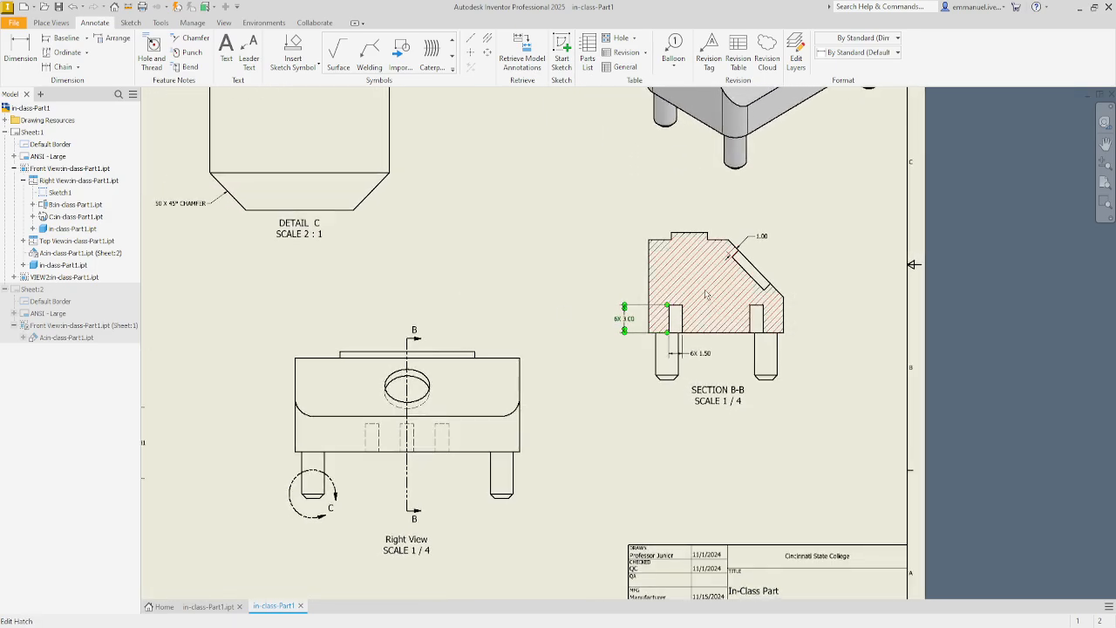
{"action": "scroll", "coordinate": [715, 286], "scroll_direction": "up", "scroll_amount": 5}
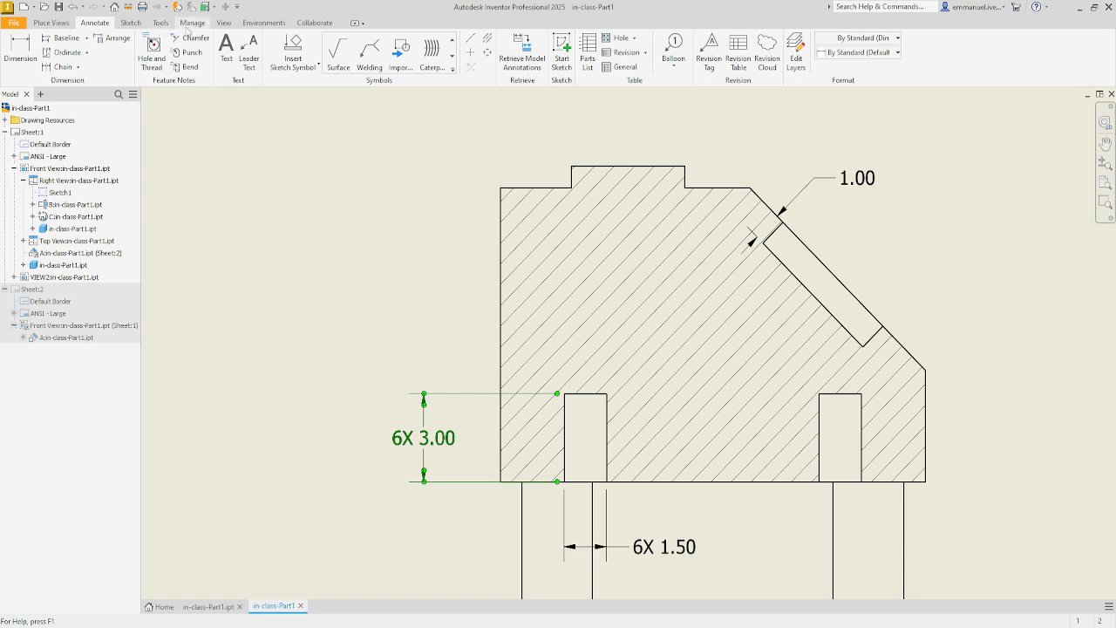
{"action": "left_click", "coordinate": [192, 22]}
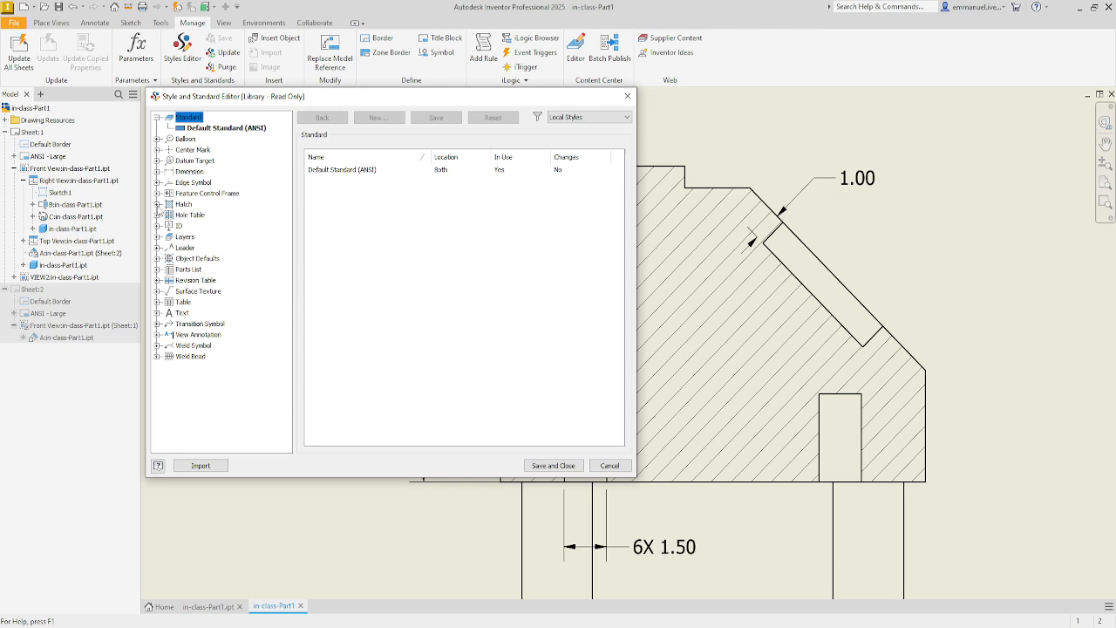
{"action": "left_click", "coordinate": [157, 204]}
{"action": "left_click", "coordinate": [187, 215]}
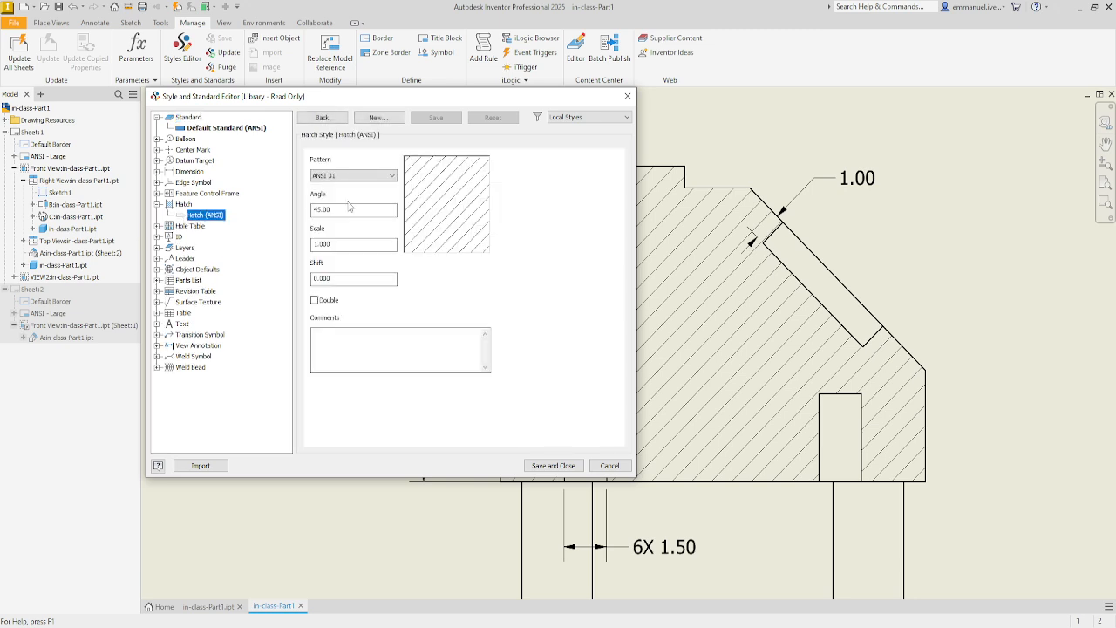
{"action": "left_click", "coordinate": [323, 207]}
{"action": "left_click", "coordinate": [319, 245]}
{"action": "key", "text": "BackSpace"}
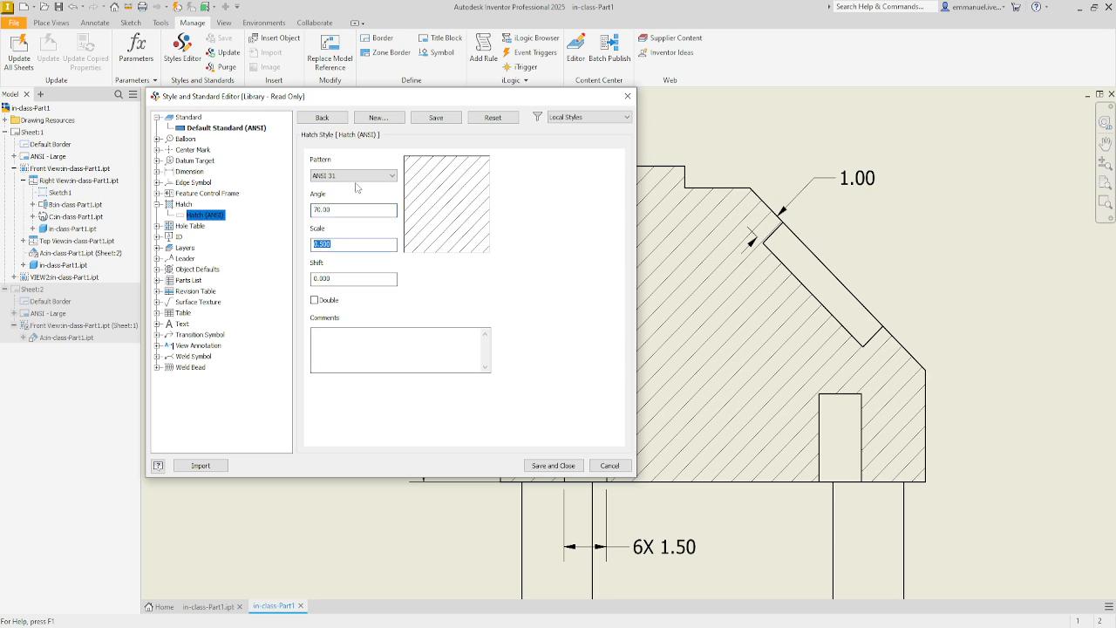
{"action": "left_click", "coordinate": [552, 466]}
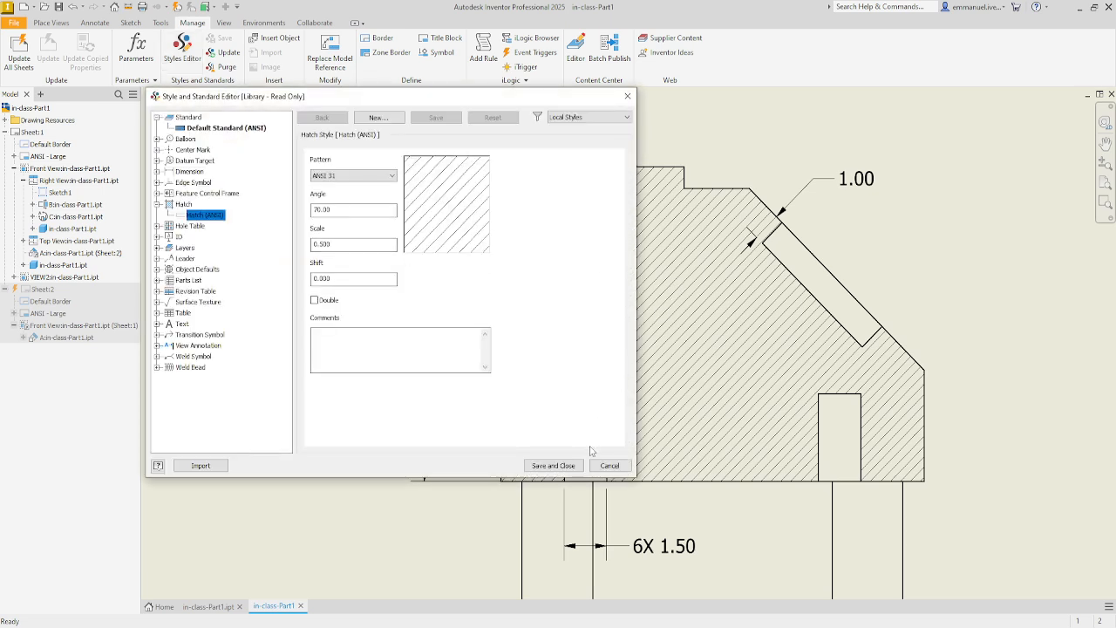
{"action": "left_click", "coordinate": [609, 466]}
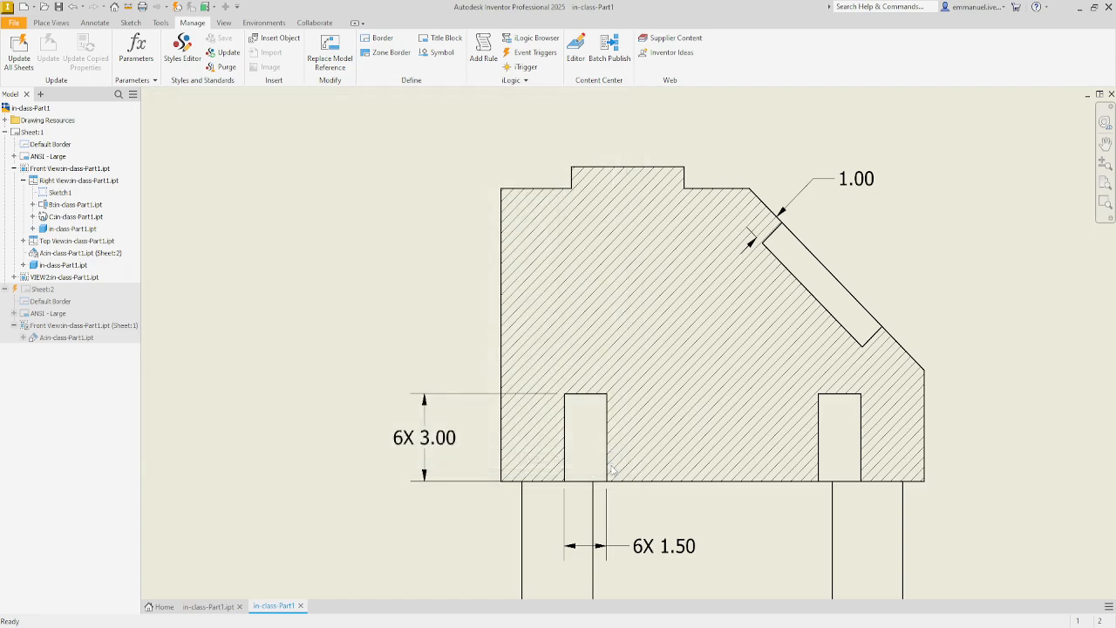
Step: Set the tolerance text size of the Default (ANSI) dimension style to 0.240 in and save it
{"action": "key", "text": "Home"}
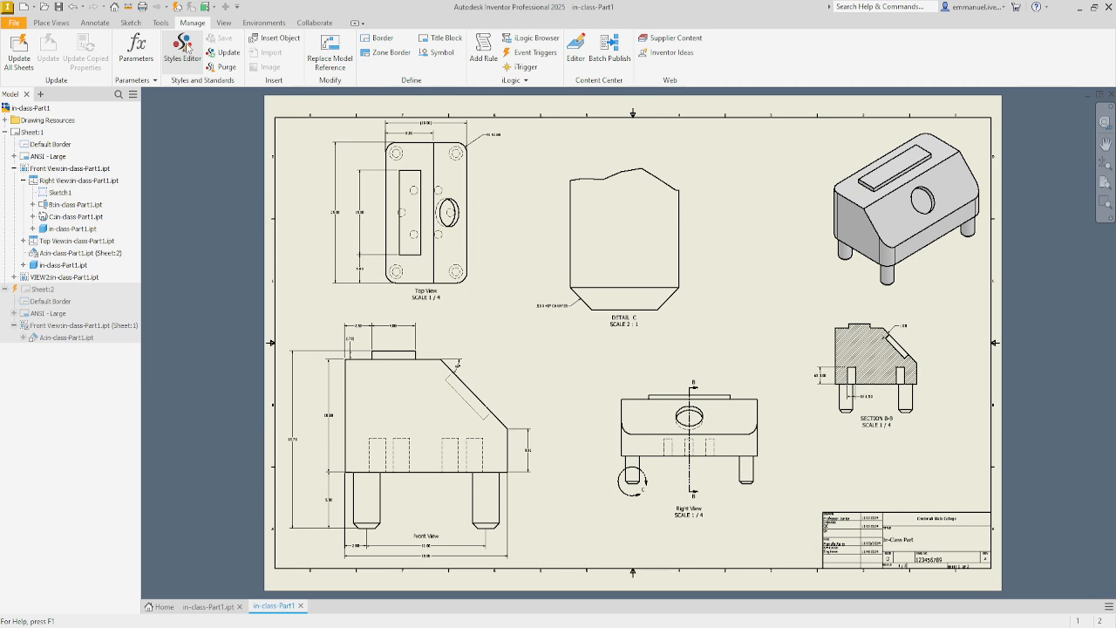
{"action": "left_click", "coordinate": [184, 48]}
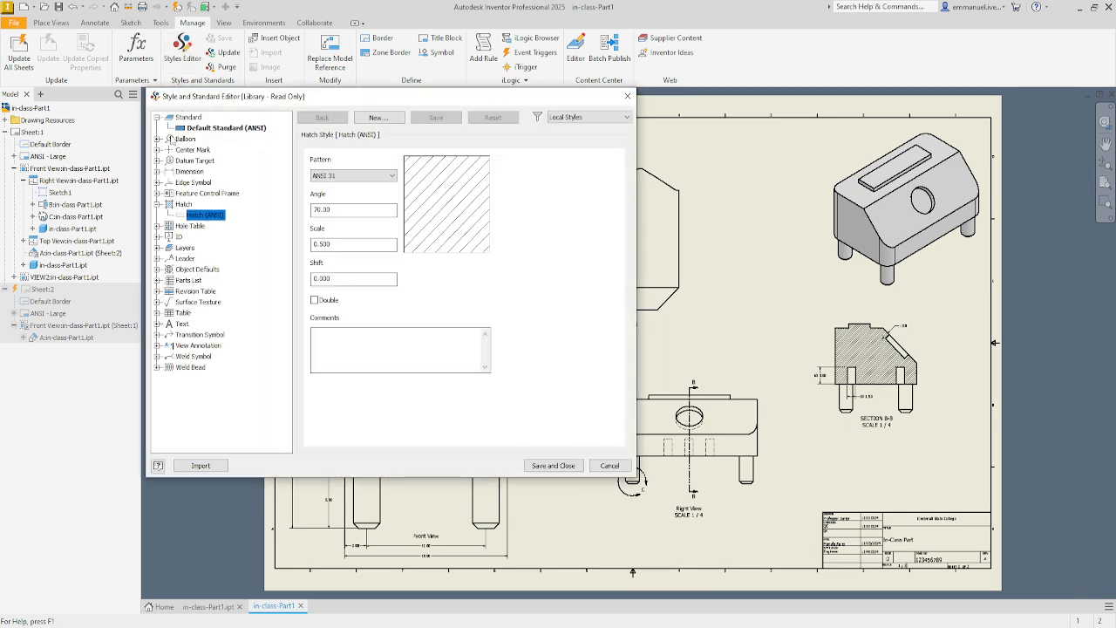
{"action": "left_click", "coordinate": [158, 172]}
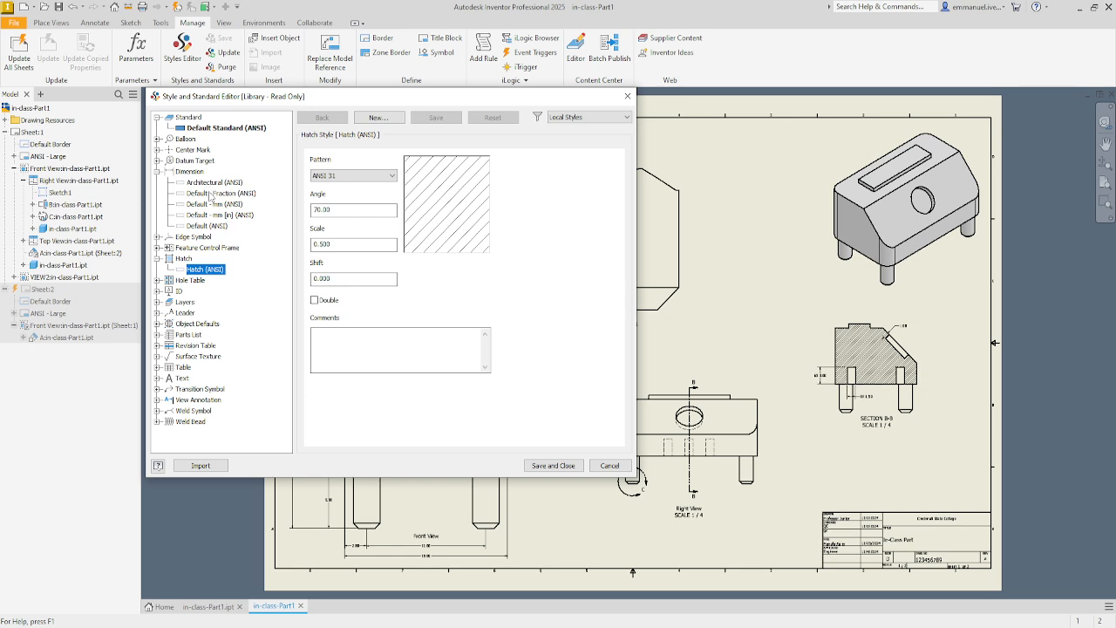
{"action": "left_click", "coordinate": [193, 172]}
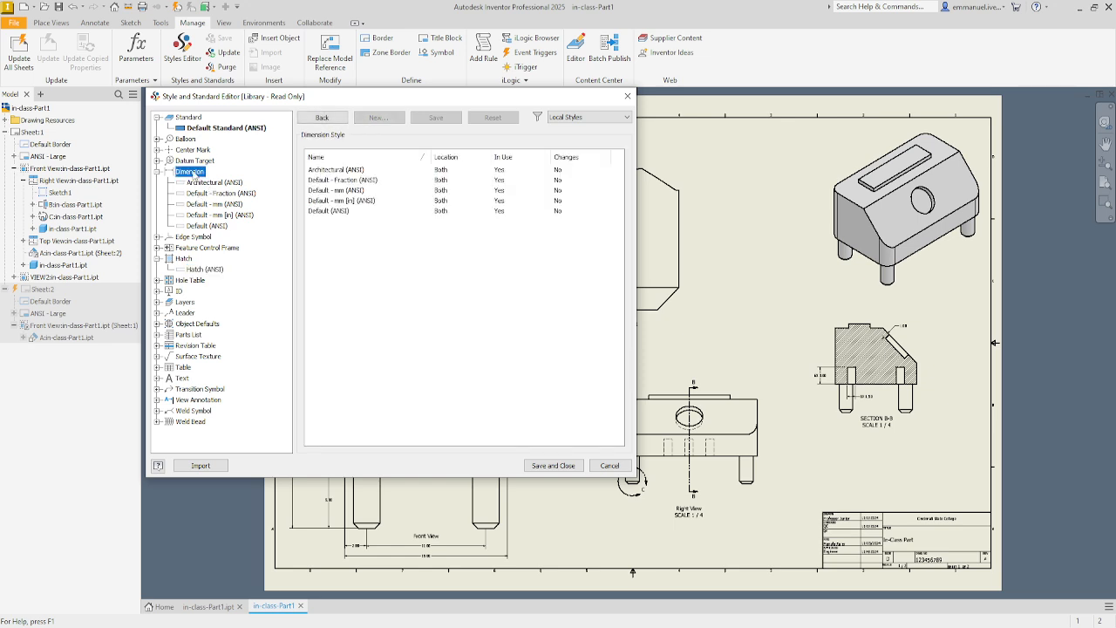
{"action": "left_click", "coordinate": [205, 225]}
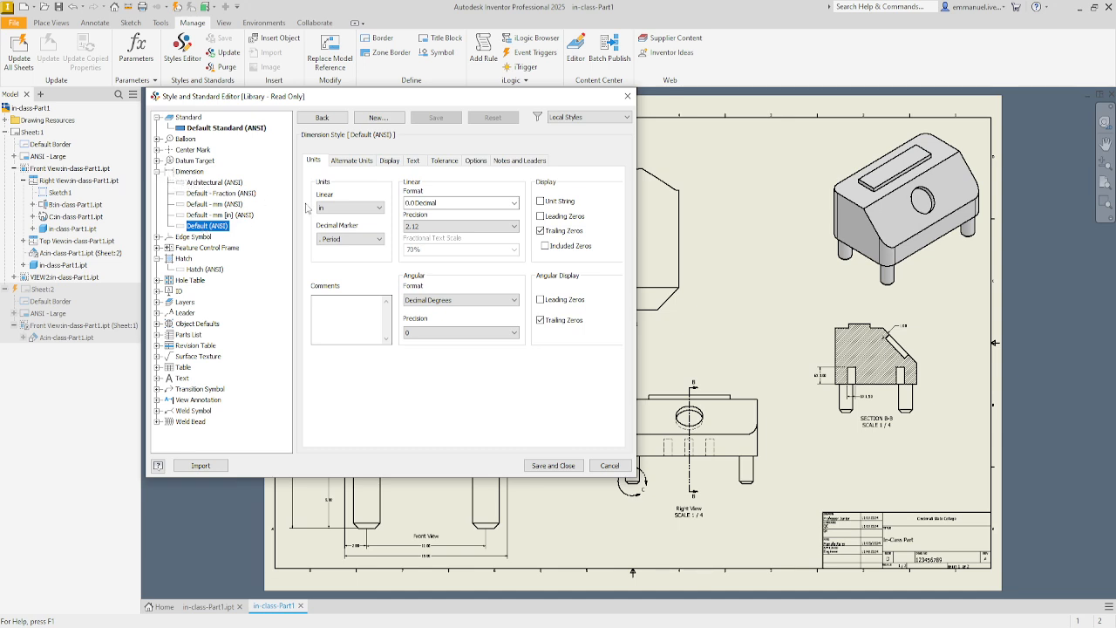
{"action": "left_click", "coordinate": [414, 162]}
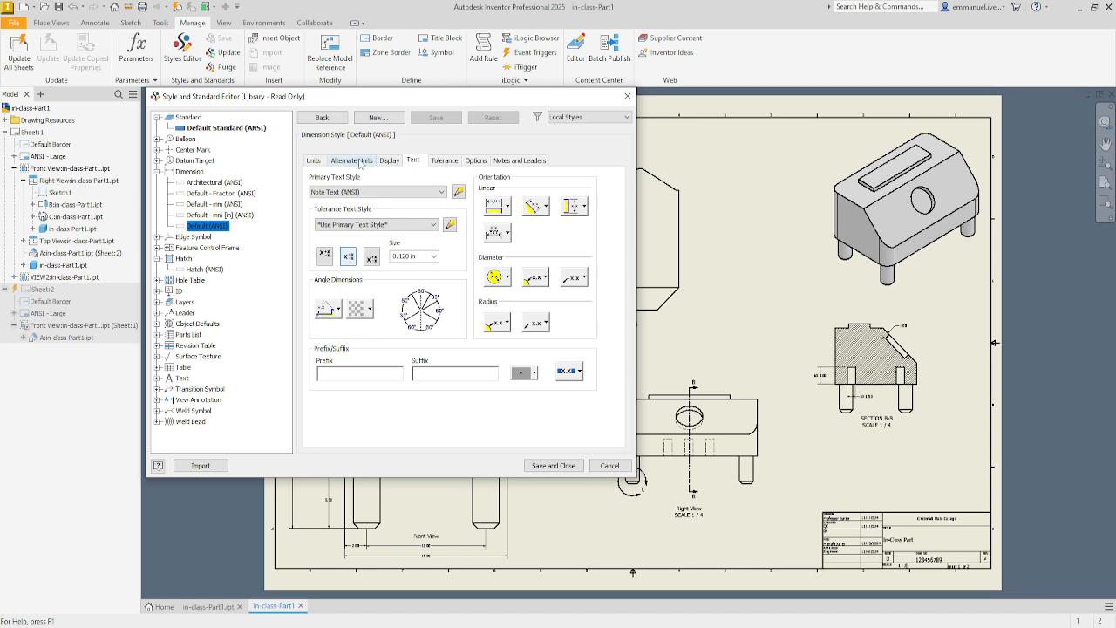
{"action": "left_click", "coordinate": [433, 257]}
{"action": "left_click", "coordinate": [410, 293]}
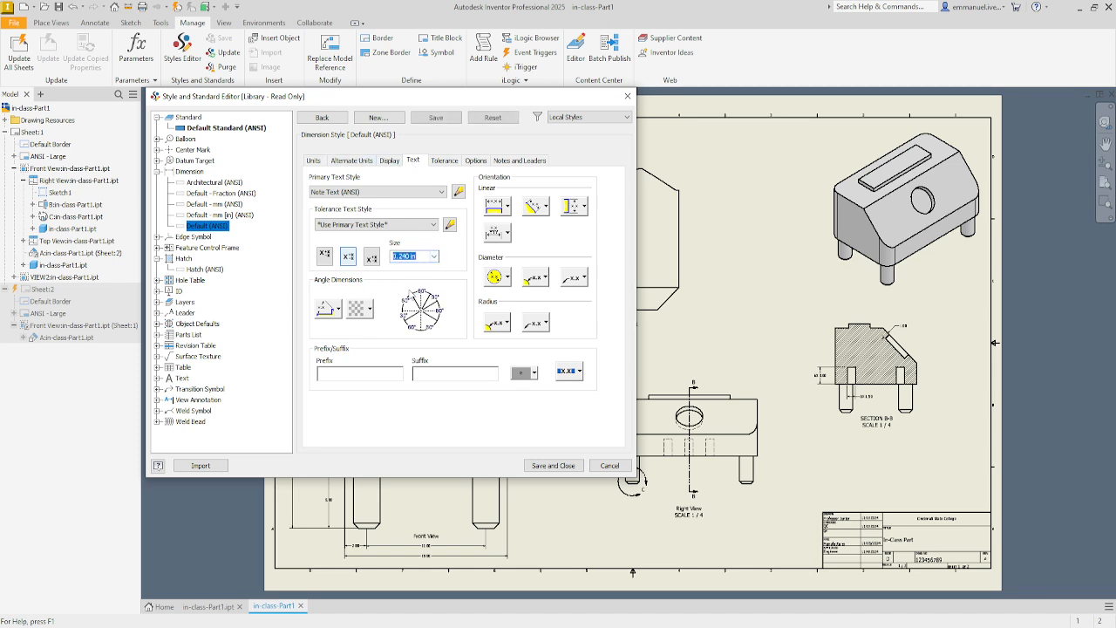
{"action": "left_click", "coordinate": [571, 471]}
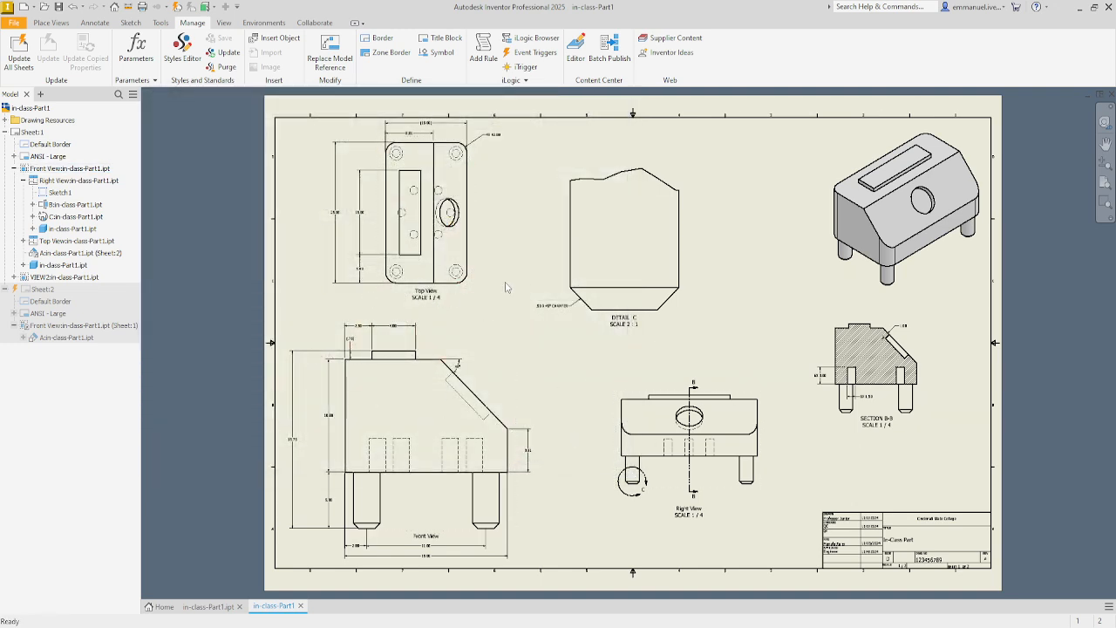
Step: Set the text height of the Note Text (ANSI) style to 0.36 in and save it
{"action": "left_click", "coordinate": [359, 281]}
{"action": "left_click", "coordinate": [173, 51]}
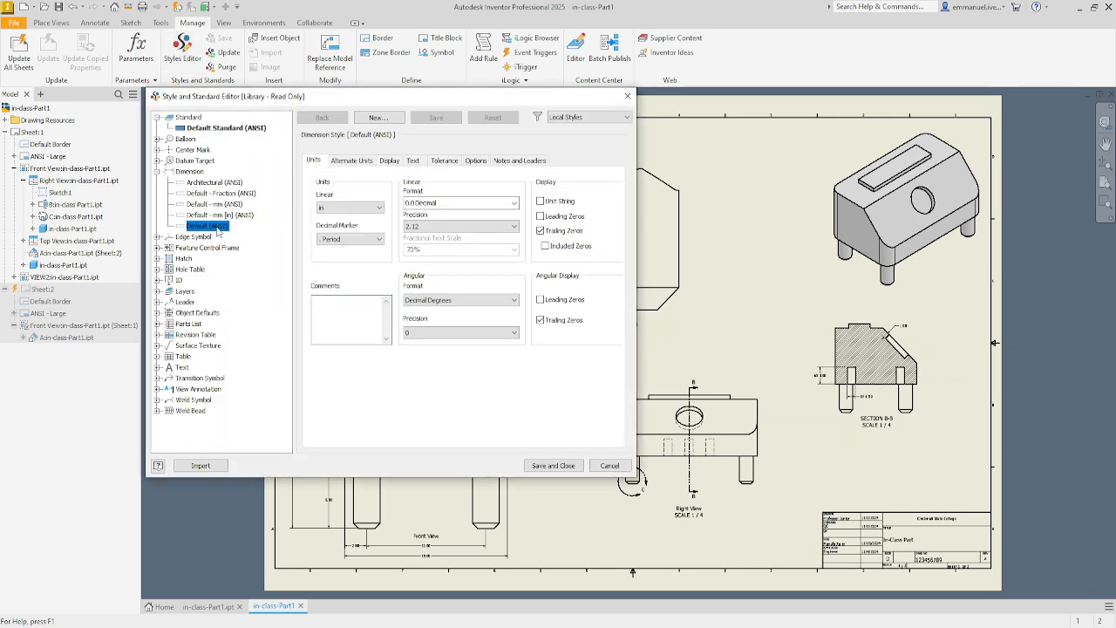
{"action": "left_click", "coordinate": [415, 162]}
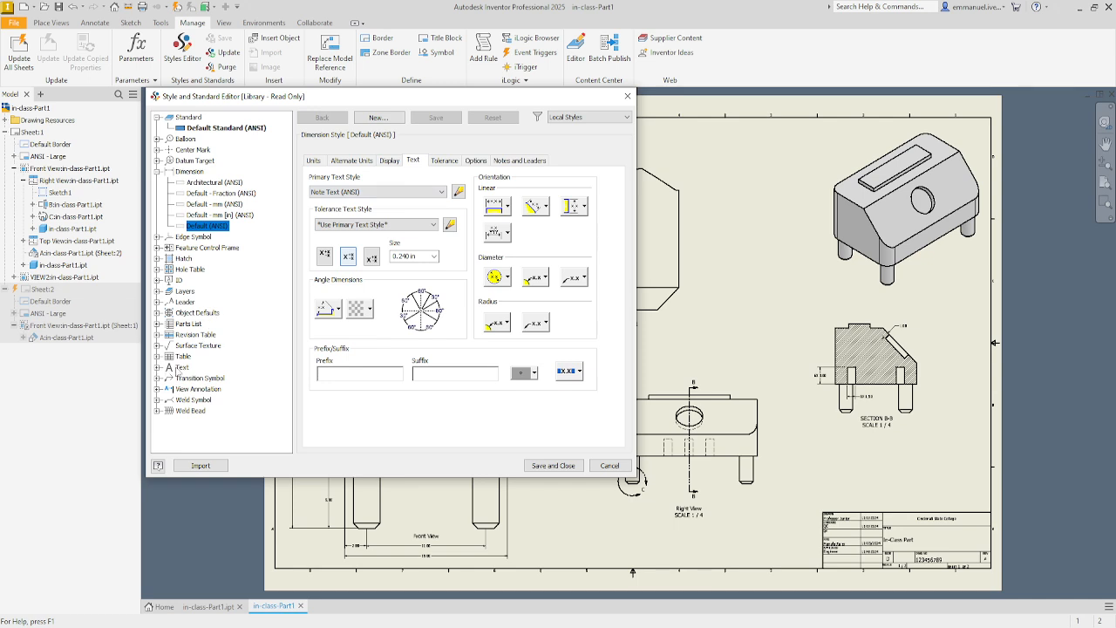
{"action": "left_click", "coordinate": [157, 367]}
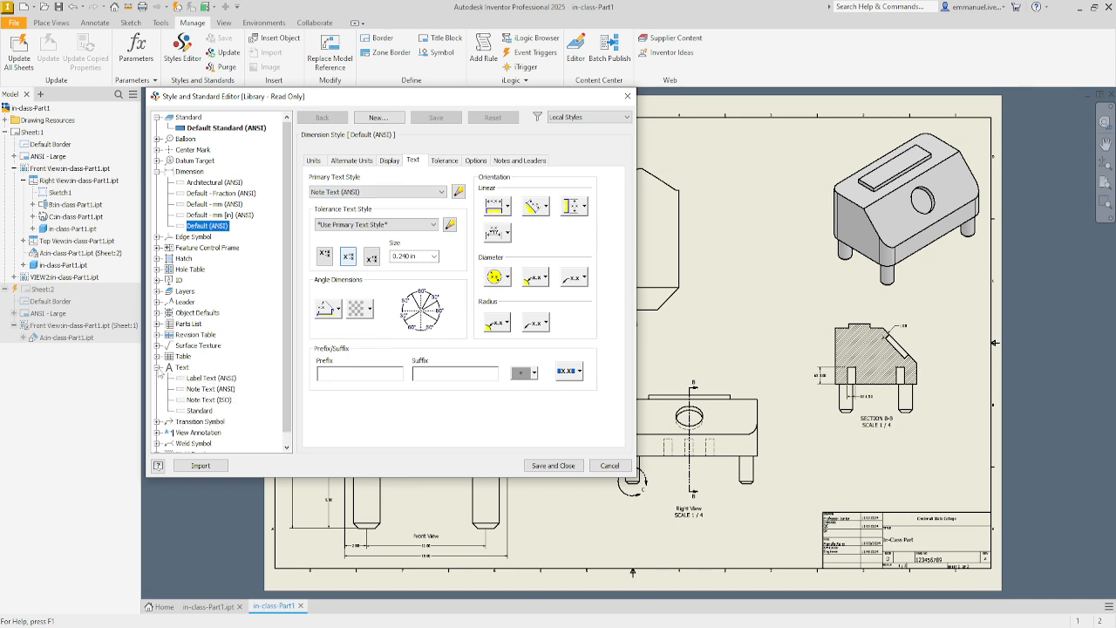
{"action": "left_click", "coordinate": [207, 389]}
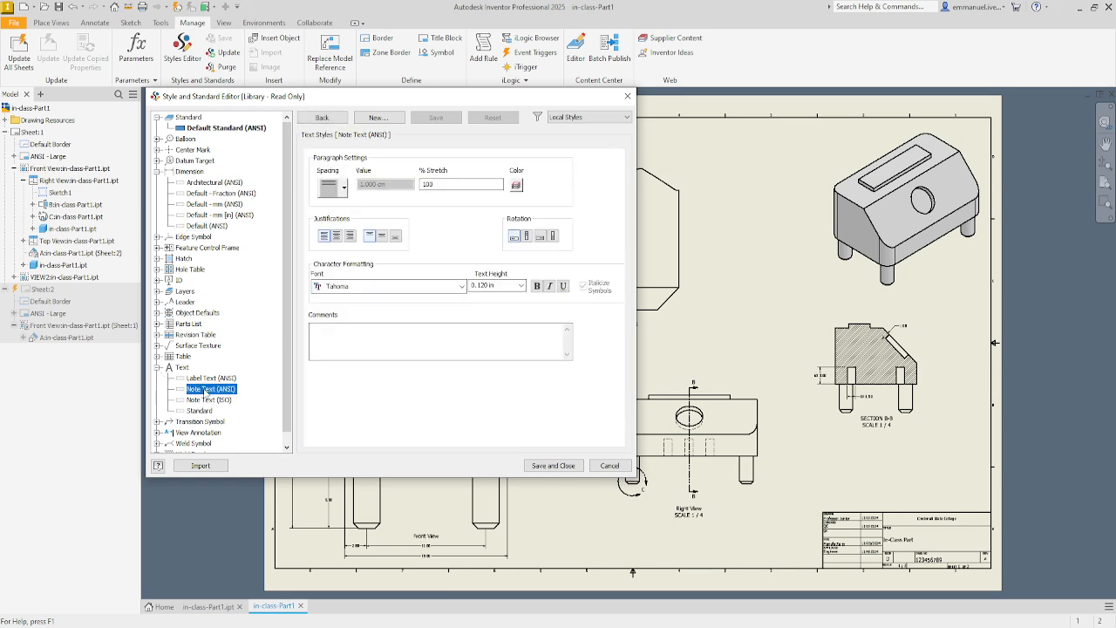
{"action": "left_click", "coordinate": [493, 283]}
{"action": "left_click", "coordinate": [520, 285]}
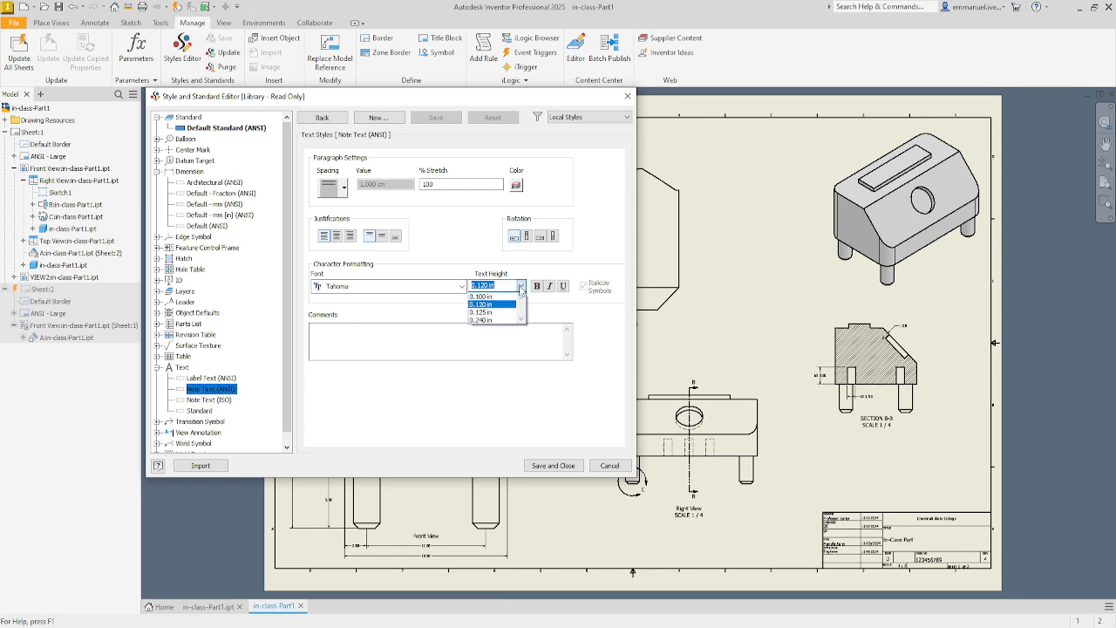
{"action": "left_click", "coordinate": [489, 321]}
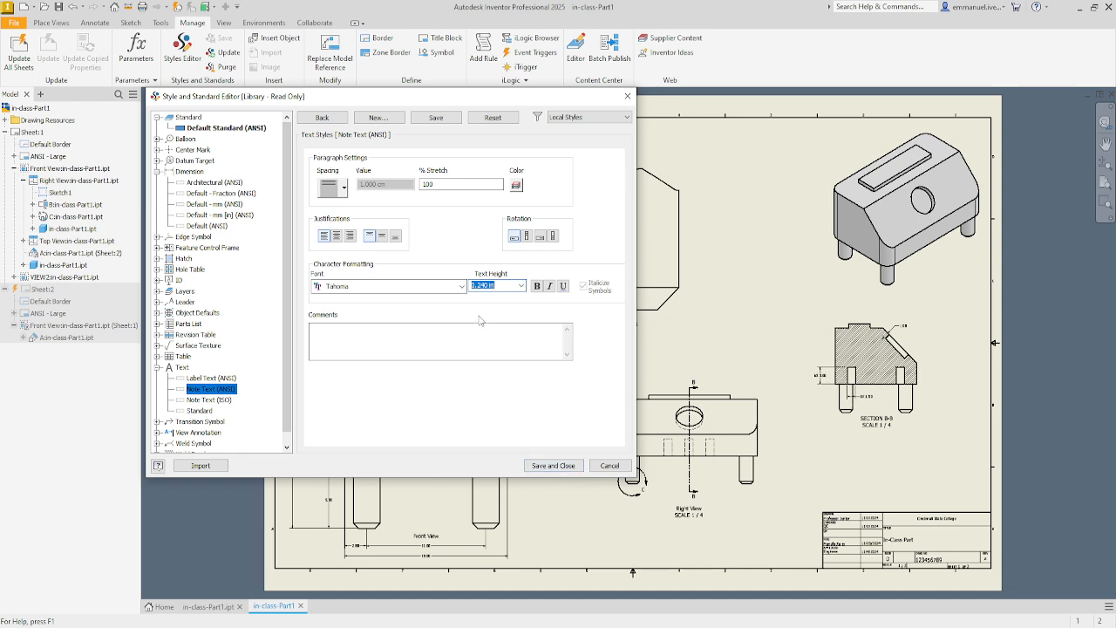
{"action": "left_click", "coordinate": [483, 286]}
{"action": "type", "text": "36"}
{"action": "left_click", "coordinate": [562, 465]}
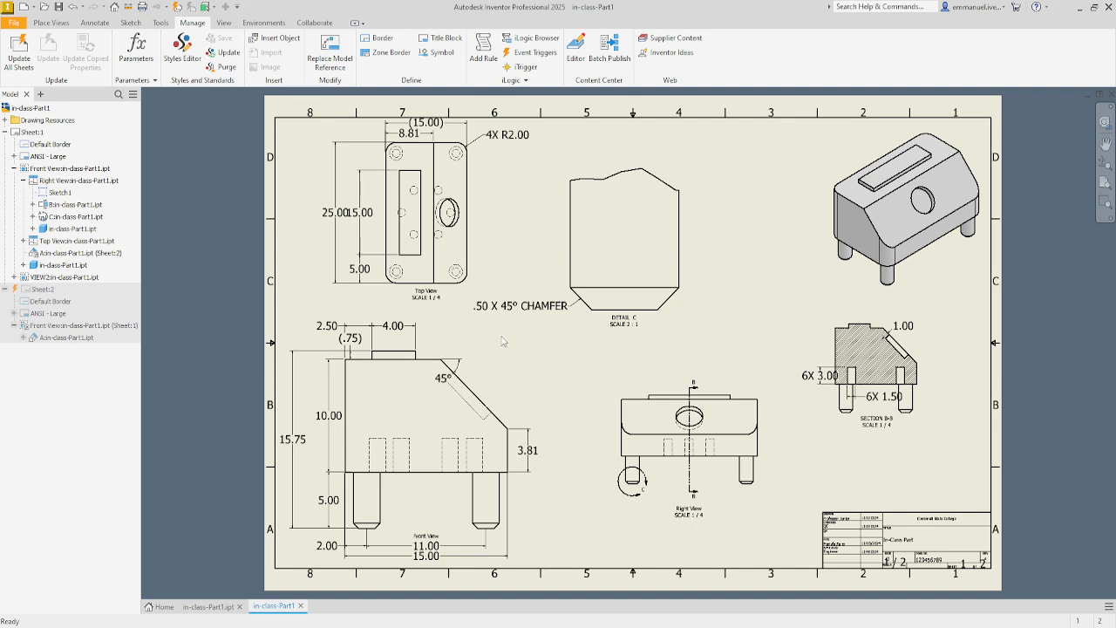
Step: Set the text height of the Note Text (ANSI) style to 0.200 in and save it
{"action": "left_click", "coordinate": [181, 45]}
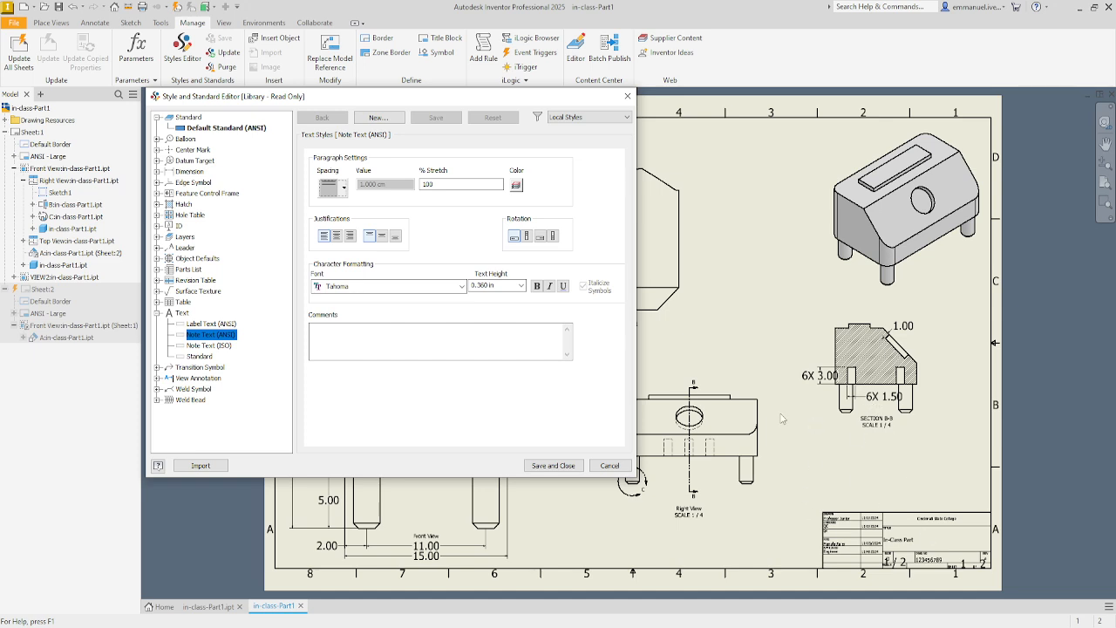
{"action": "double_click", "coordinate": [487, 286]}
{"action": "left_click", "coordinate": [484, 286]}
{"action": "left_click", "coordinate": [522, 286]}
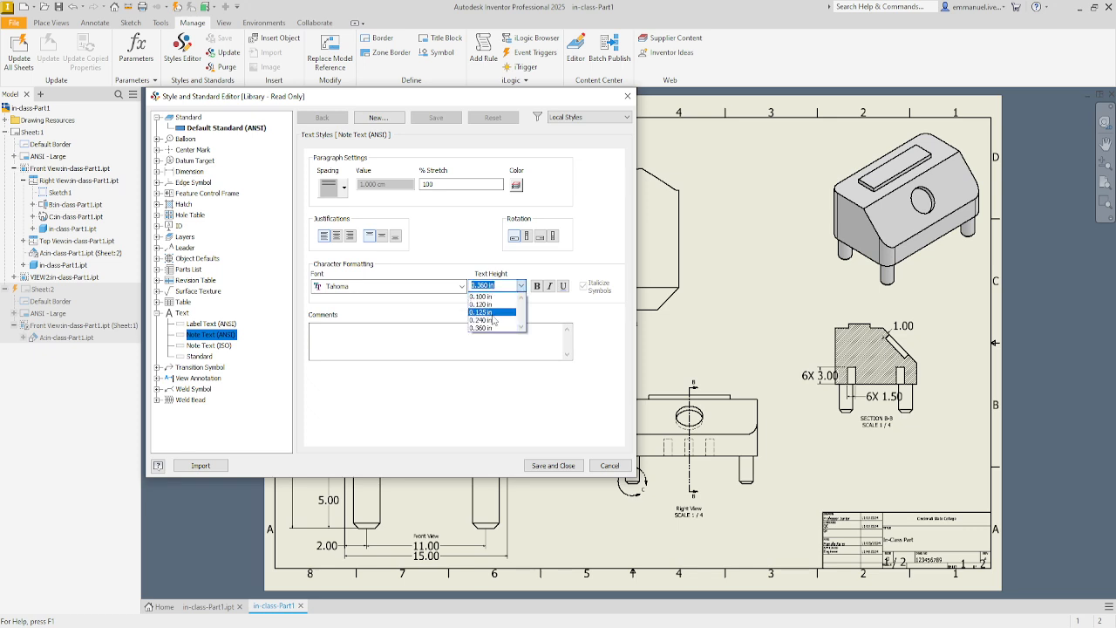
{"action": "left_click", "coordinate": [484, 289]}
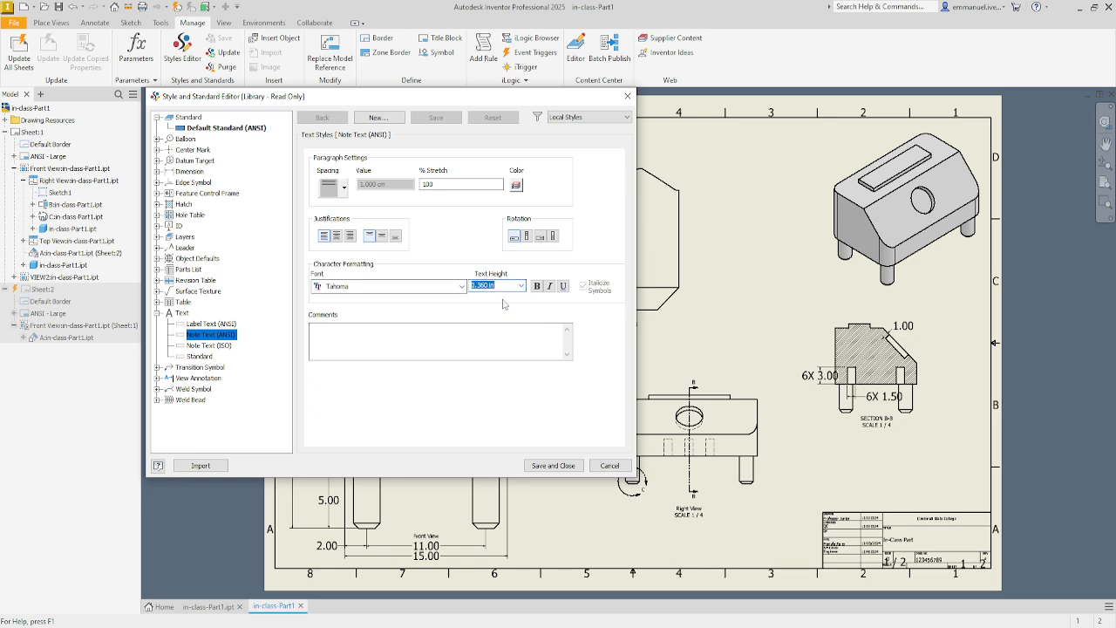
{"action": "type", "text": ".1"}
{"action": "left_click", "coordinate": [575, 468]}
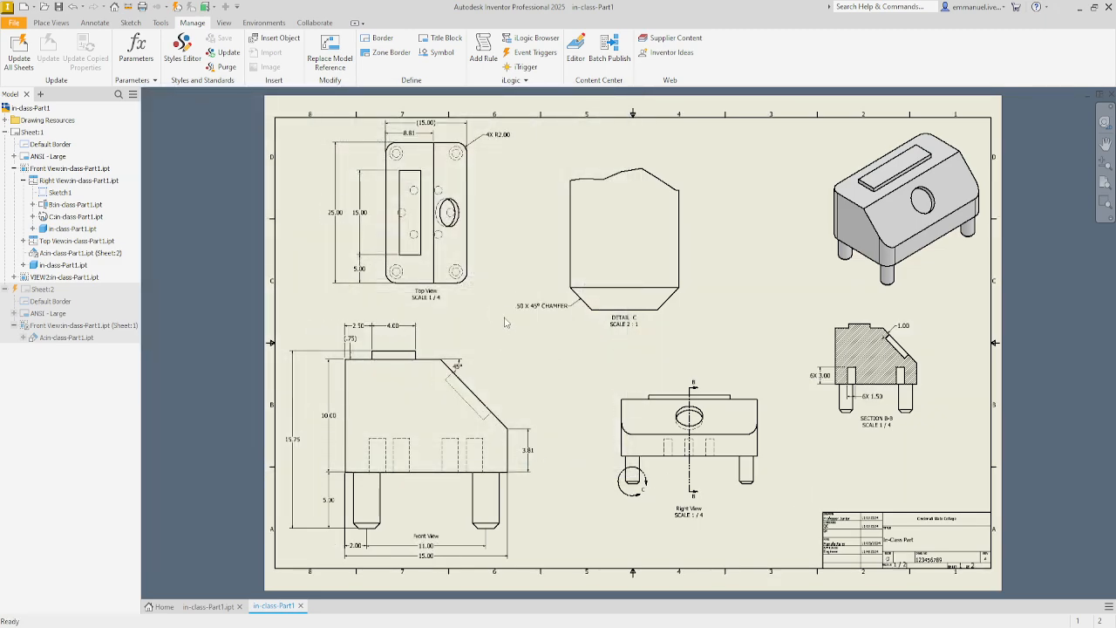
Step: Examine the text size of the title block entries, especially the scale and sheet number fields, and the sheet as a whole
{"action": "scroll", "coordinate": [724, 487], "scroll_direction": "down", "scroll_amount": 3}
{"action": "middle_click_drag", "start_coordinate": [724, 486], "coordinate": [533, 322]}
{"action": "scroll", "coordinate": [846, 459], "scroll_direction": "down", "scroll_amount": 4}
{"action": "middle_click_drag", "start_coordinate": [846, 458], "coordinate": [581, 336]}
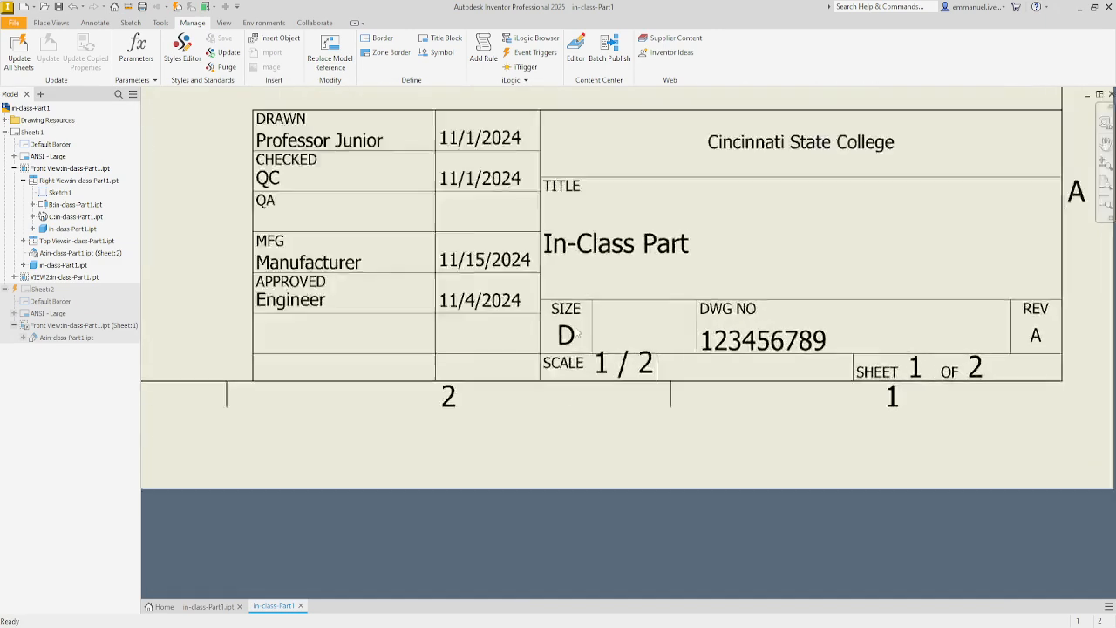
{"action": "scroll", "coordinate": [653, 360], "scroll_direction": "down", "scroll_amount": 3}
{"action": "middle_click_drag", "start_coordinate": [653, 359], "coordinate": [427, 377]}
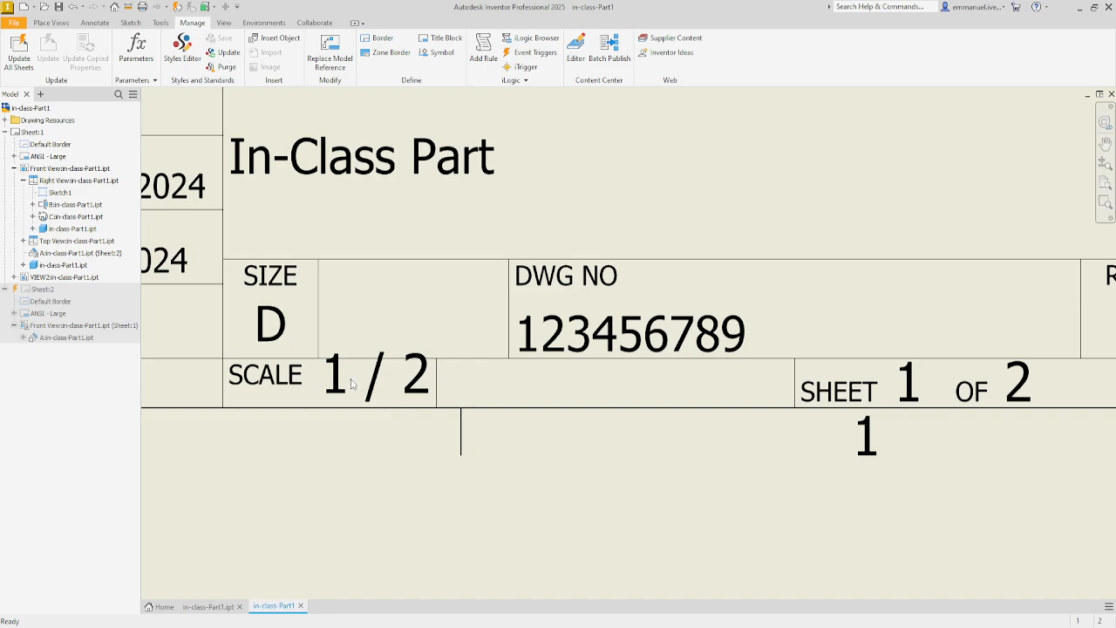
{"action": "scroll", "coordinate": [1020, 392], "scroll_direction": "up", "scroll_amount": 2}
{"action": "middle_click_drag", "start_coordinate": [1020, 393], "coordinate": [898, 409]}
{"action": "scroll", "coordinate": [978, 391], "scroll_direction": "up", "scroll_amount": 3}
{"action": "middle_click_drag", "start_coordinate": [796, 409], "coordinate": [884, 410]}
{"action": "scroll", "coordinate": [694, 408], "scroll_direction": "up", "scroll_amount": 2}
{"action": "middle_click_drag", "start_coordinate": [694, 407], "coordinate": [885, 409]}
{"action": "scroll", "coordinate": [885, 410], "scroll_direction": "up", "scroll_amount": 4}
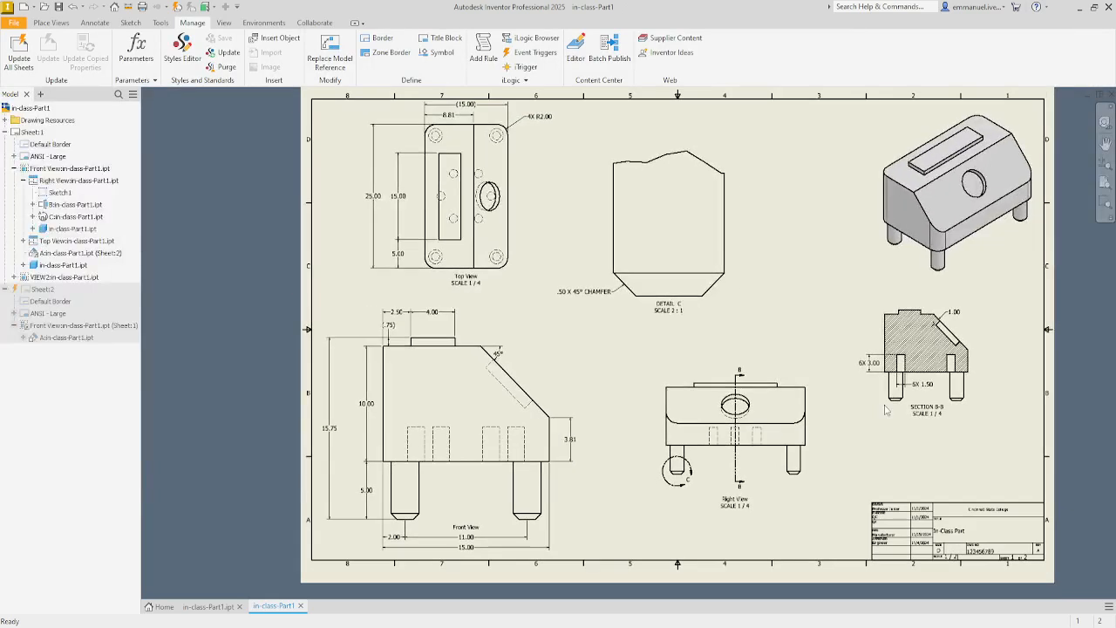
{"action": "middle_click_drag", "start_coordinate": [885, 410], "coordinate": [864, 416]}
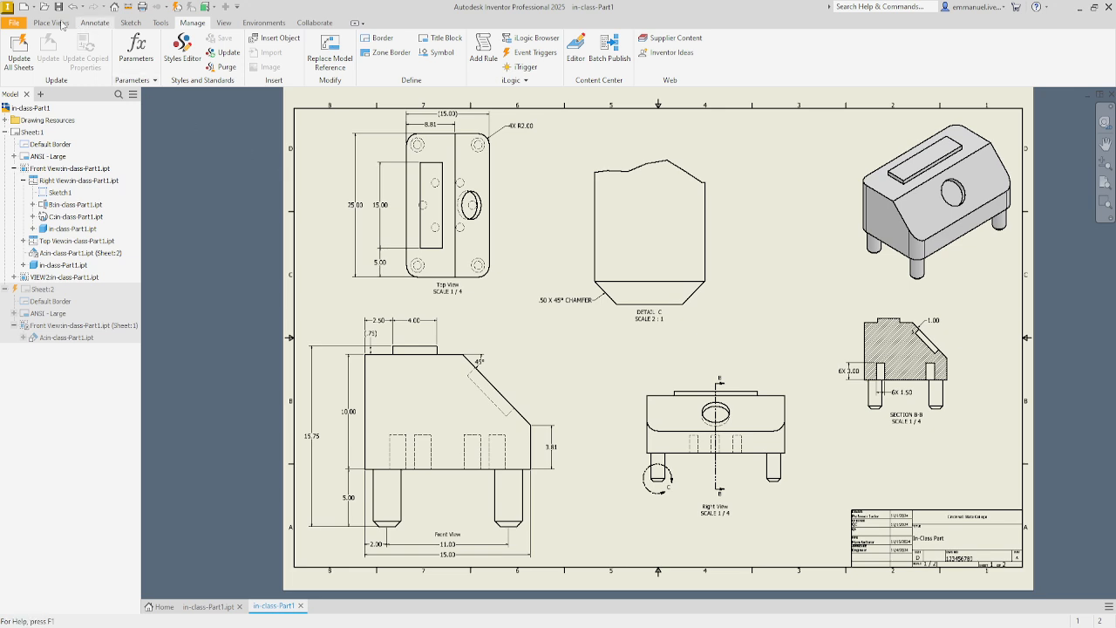
Step: Add the text note "1 This is a random Note" in the Note Text (ANSI) style between Section B-B and the title block
{"action": "left_click", "coordinate": [93, 24]}
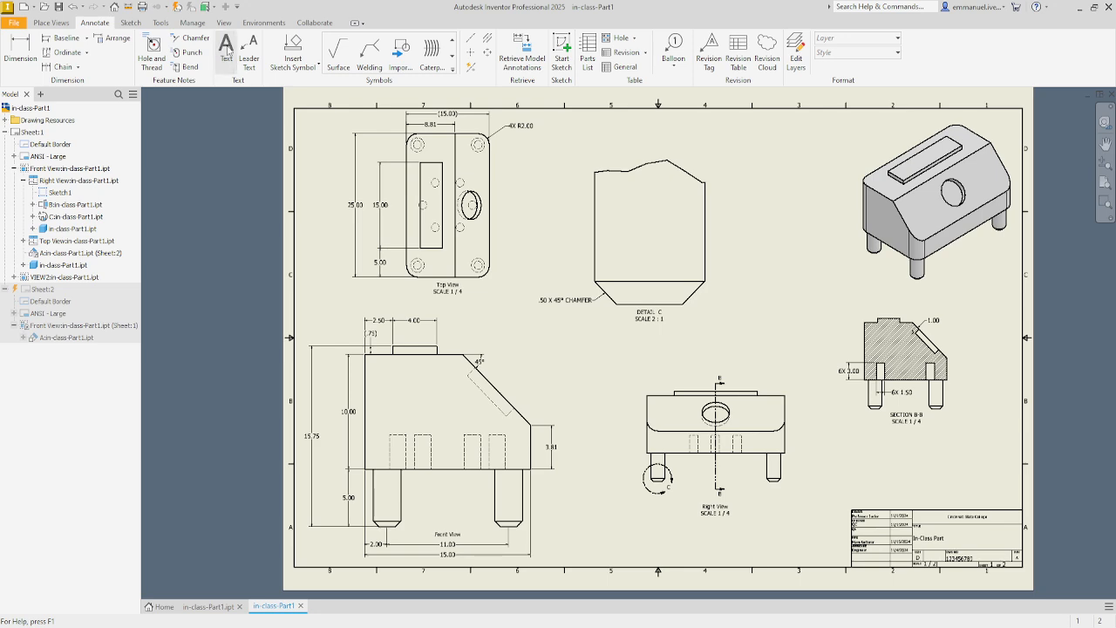
{"action": "left_click", "coordinate": [227, 52]}
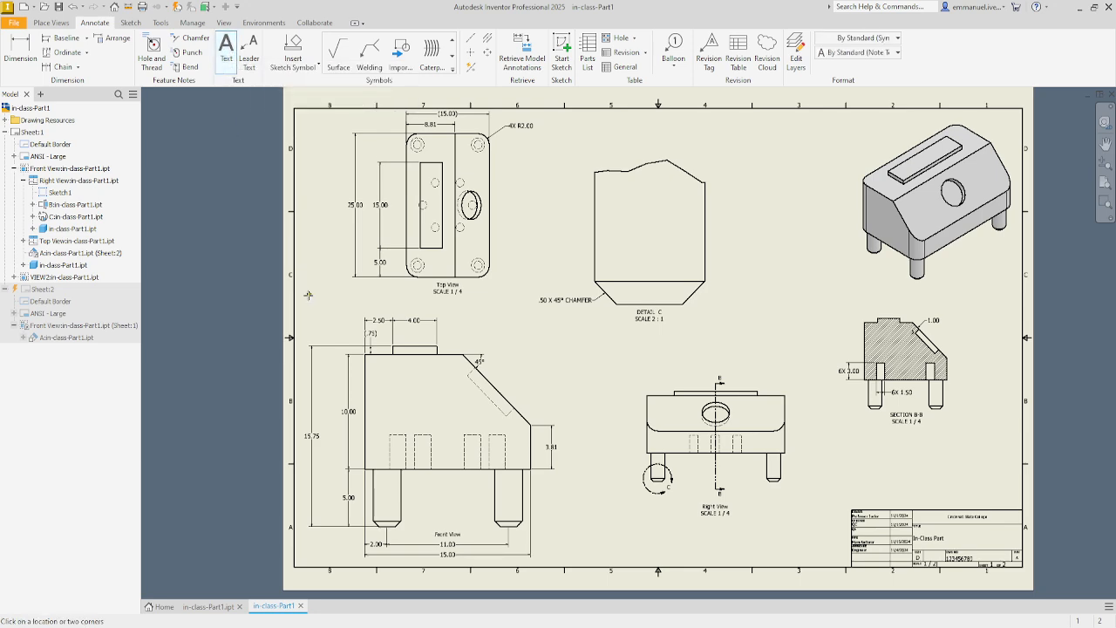
{"action": "scroll", "coordinate": [476, 397], "scroll_direction": "down", "scroll_amount": 8}
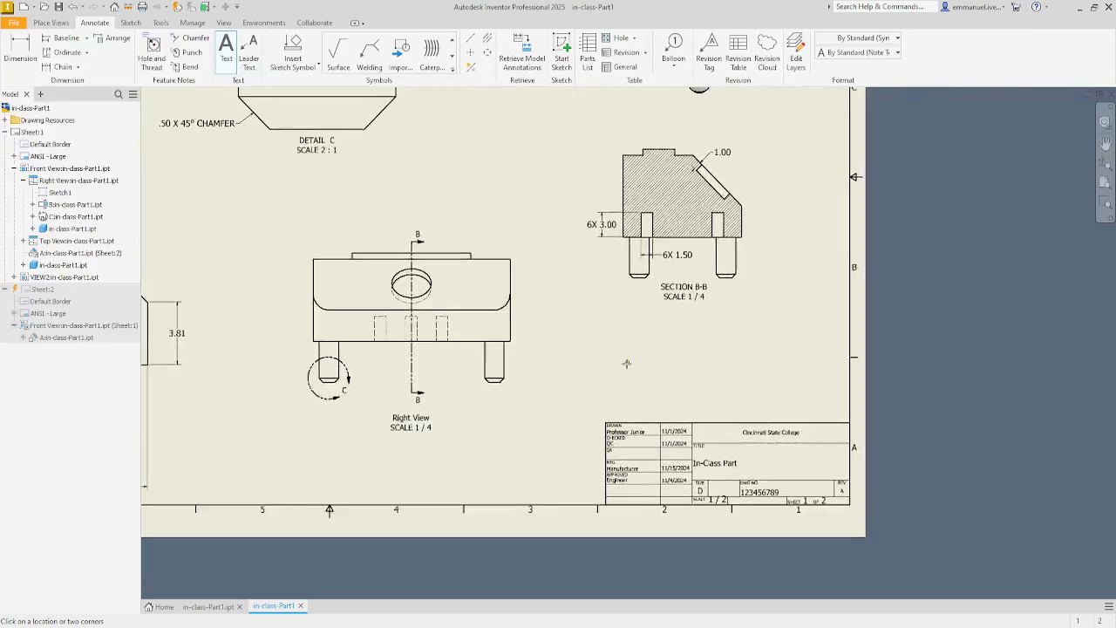
{"action": "scroll", "coordinate": [476, 396], "scroll_direction": "down", "scroll_amount": 4}
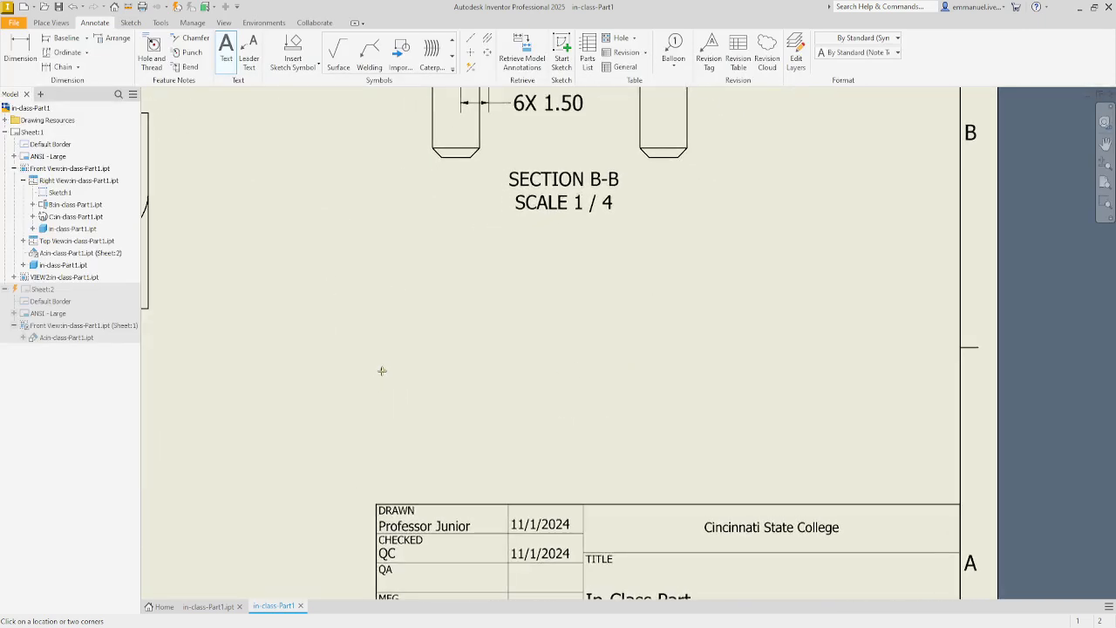
{"action": "left_click", "coordinate": [622, 428]}
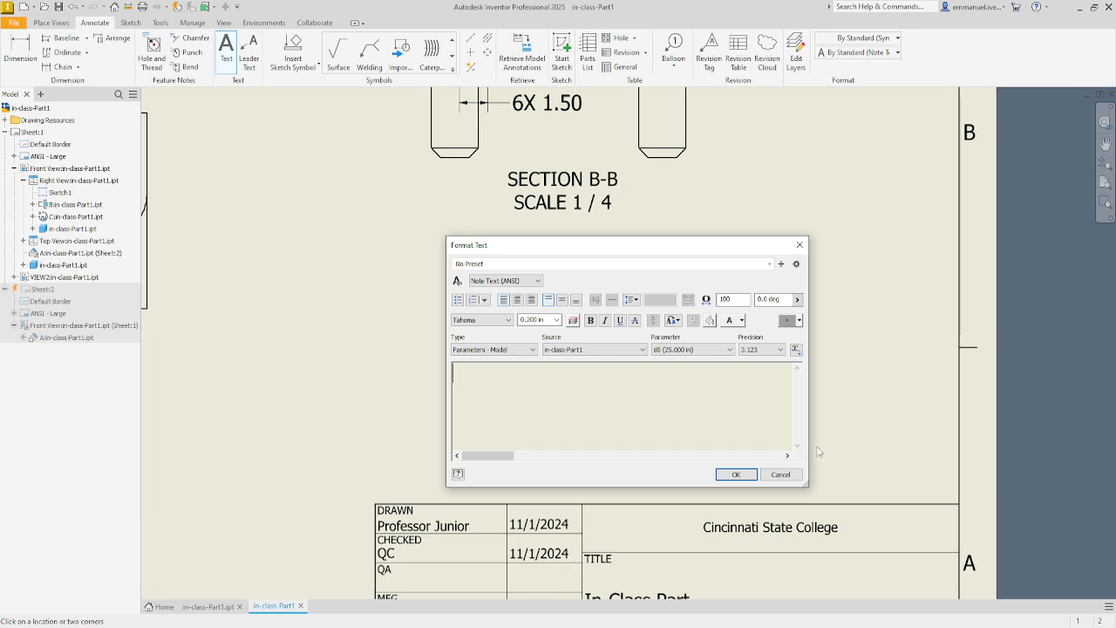
{"action": "type", "text": "1This is a randome"}
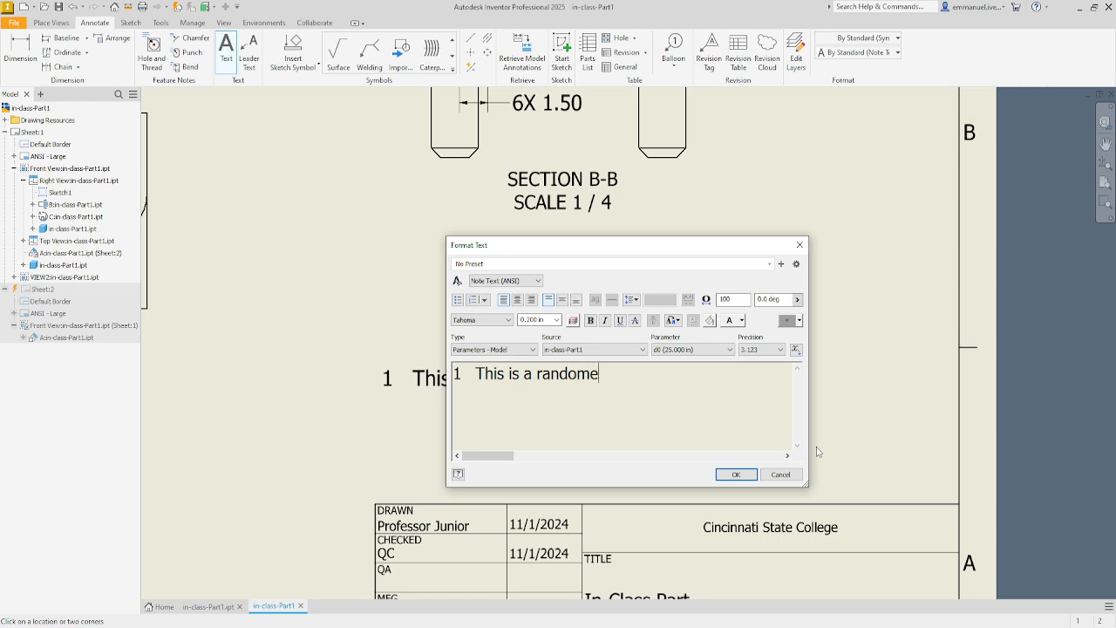
{"action": "key", "text": "BackSpace"}
{"action": "type", "text": "Note"}
{"action": "left_click_drag", "start_coordinate": [608, 240], "coordinate": [835, 127]}
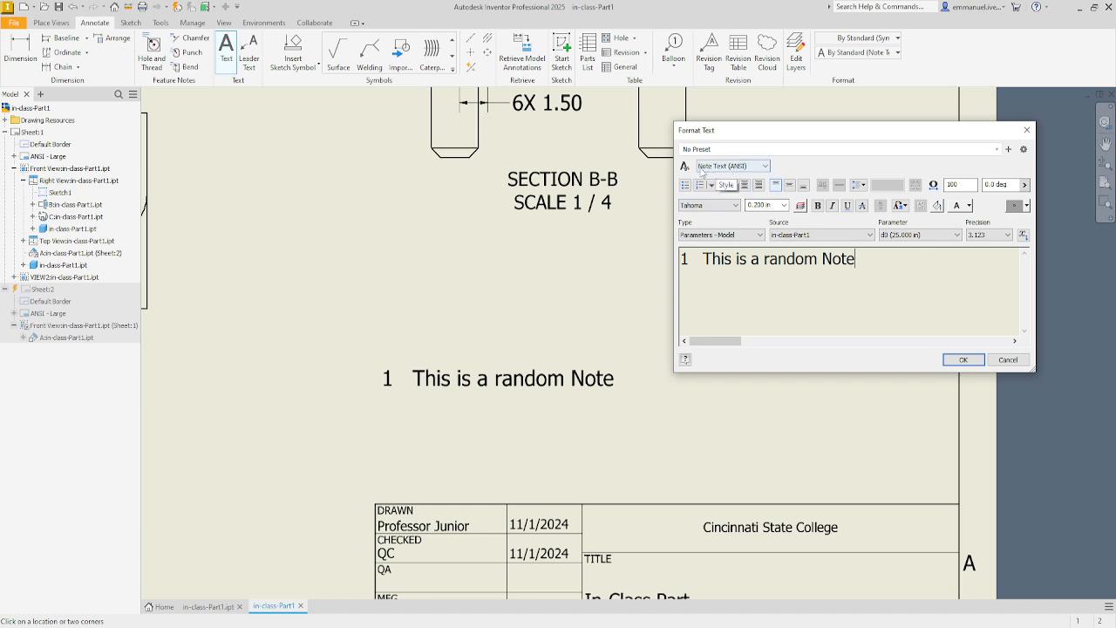
{"action": "left_click", "coordinate": [765, 166]}
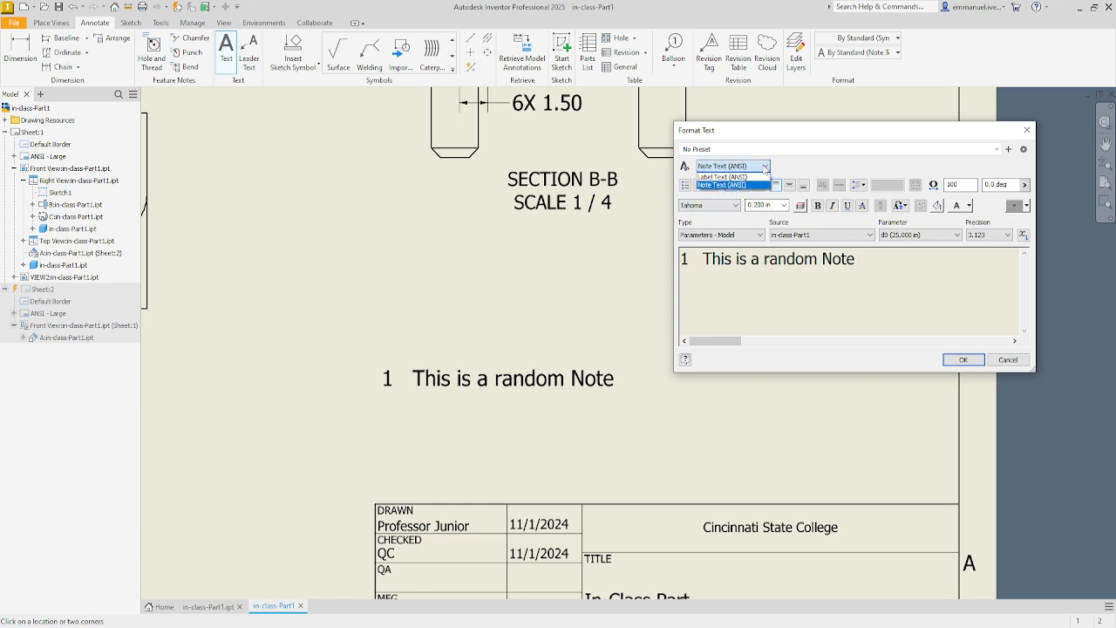
{"action": "left_click", "coordinate": [802, 170]}
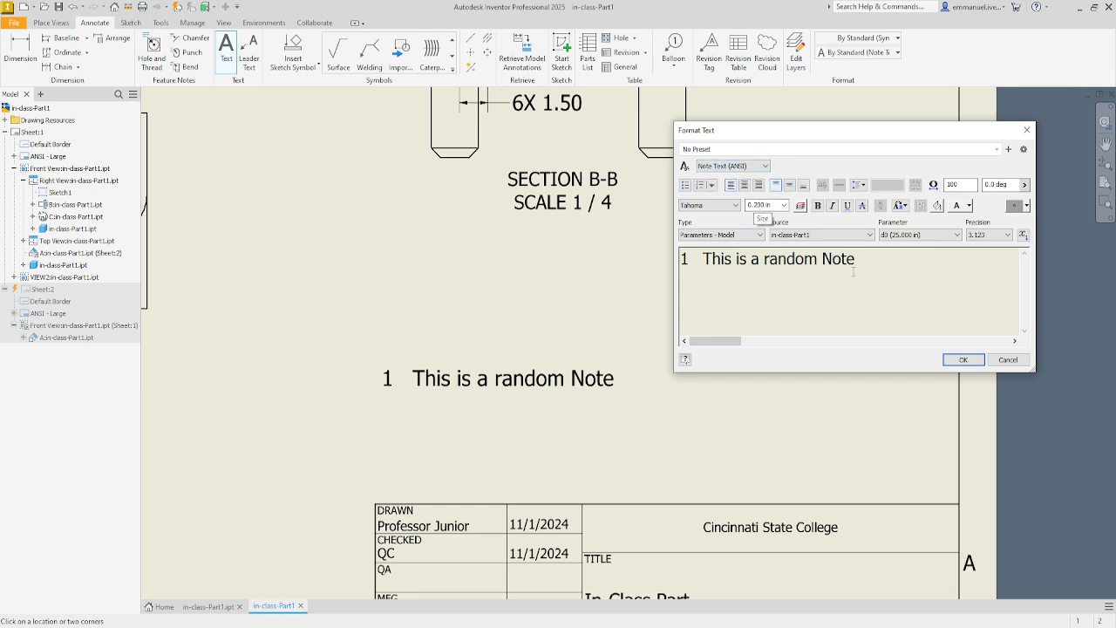
{"action": "left_click", "coordinate": [975, 360]}
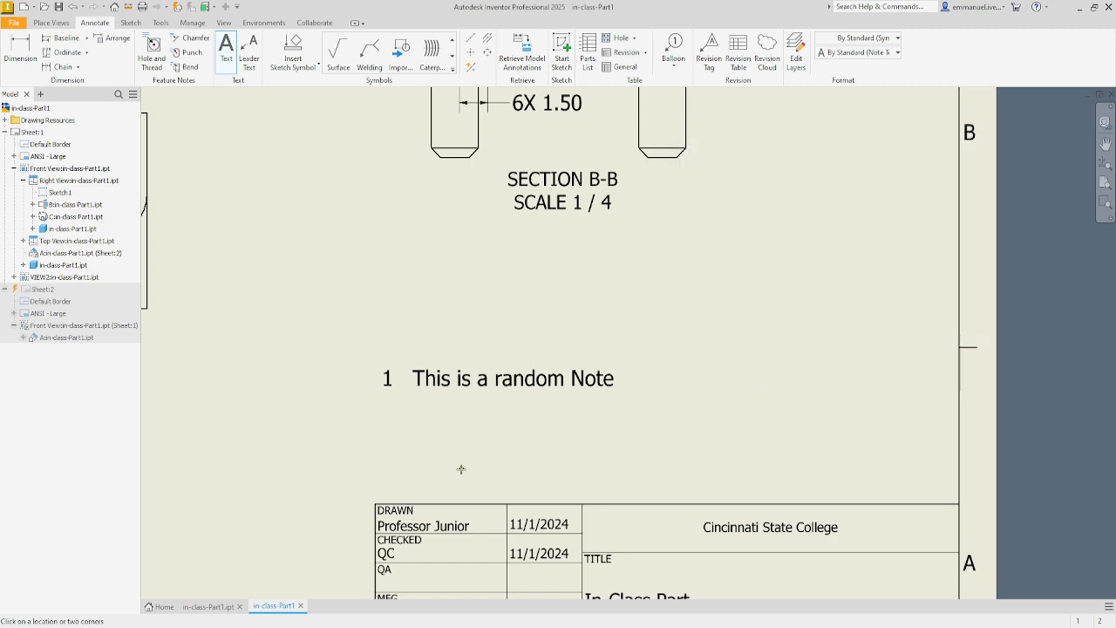
{"action": "scroll", "coordinate": [461, 469], "scroll_direction": "down", "scroll_amount": 4}
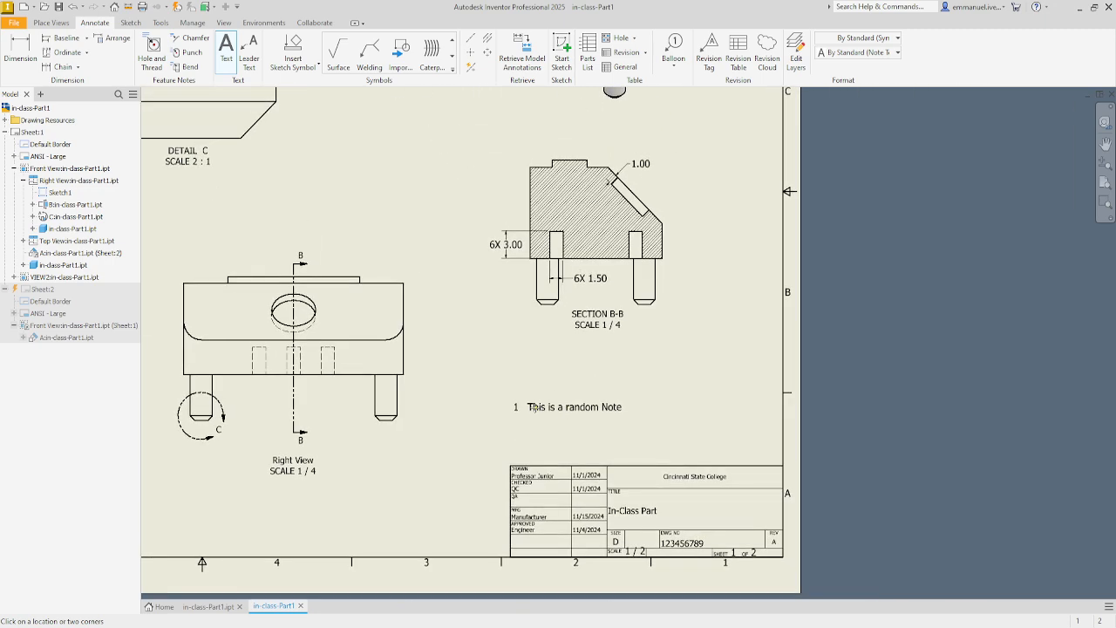
{"action": "key", "text": "Escape"}
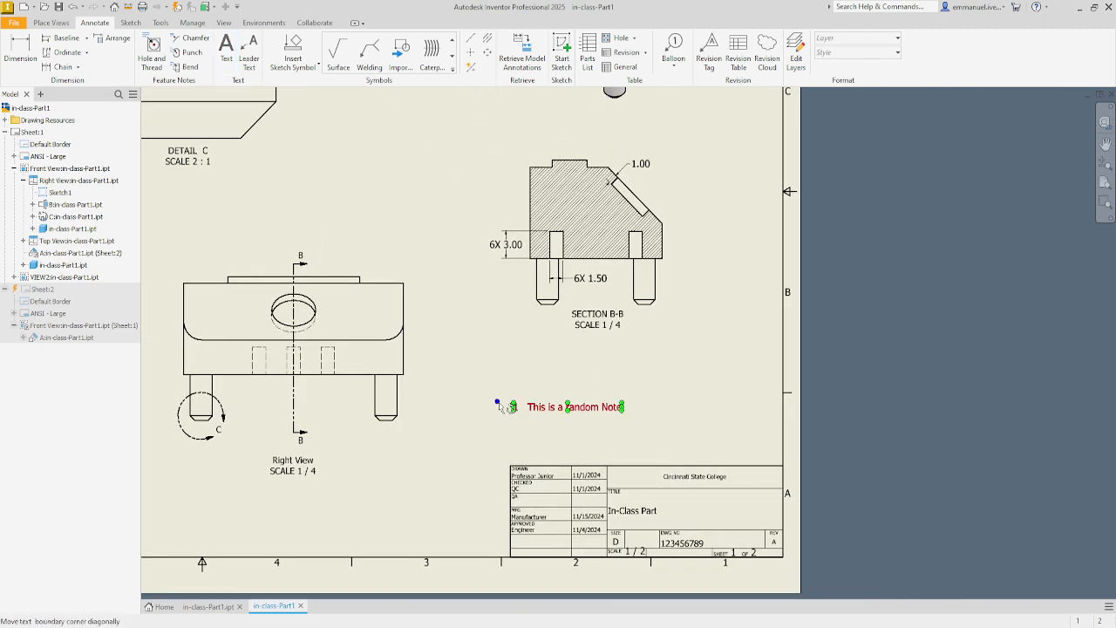
Step: Move the random note down so it sits just above the title block's upper edge
{"action": "left_click_drag", "start_coordinate": [537, 410], "coordinate": [536, 450]}
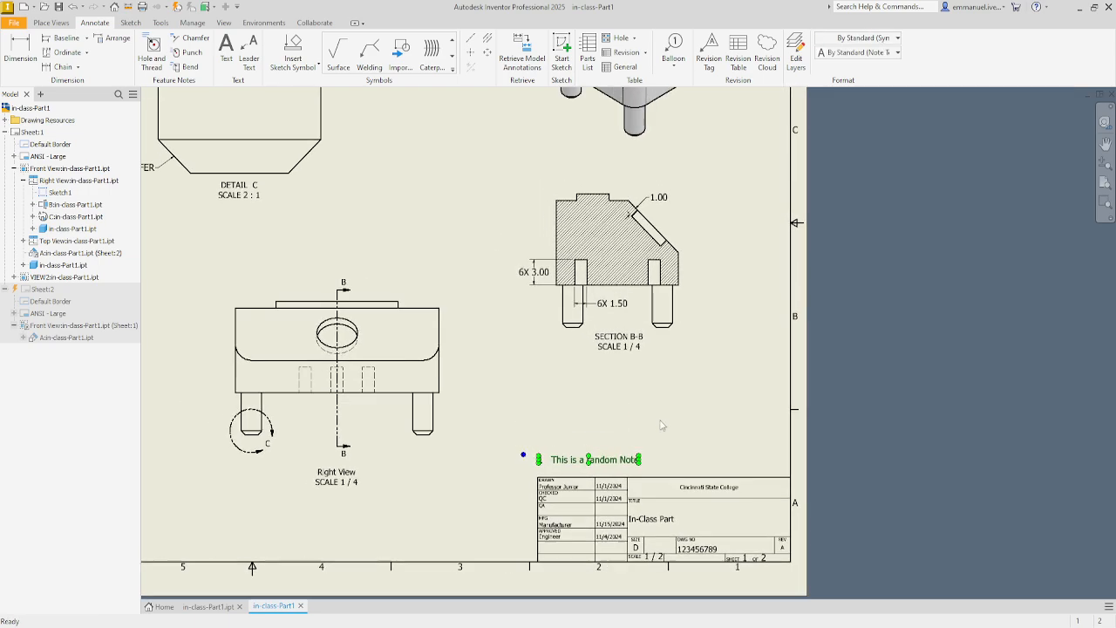
{"action": "scroll", "coordinate": [769, 439], "scroll_direction": "down", "scroll_amount": 4}
{"action": "left_click", "coordinate": [791, 446]}
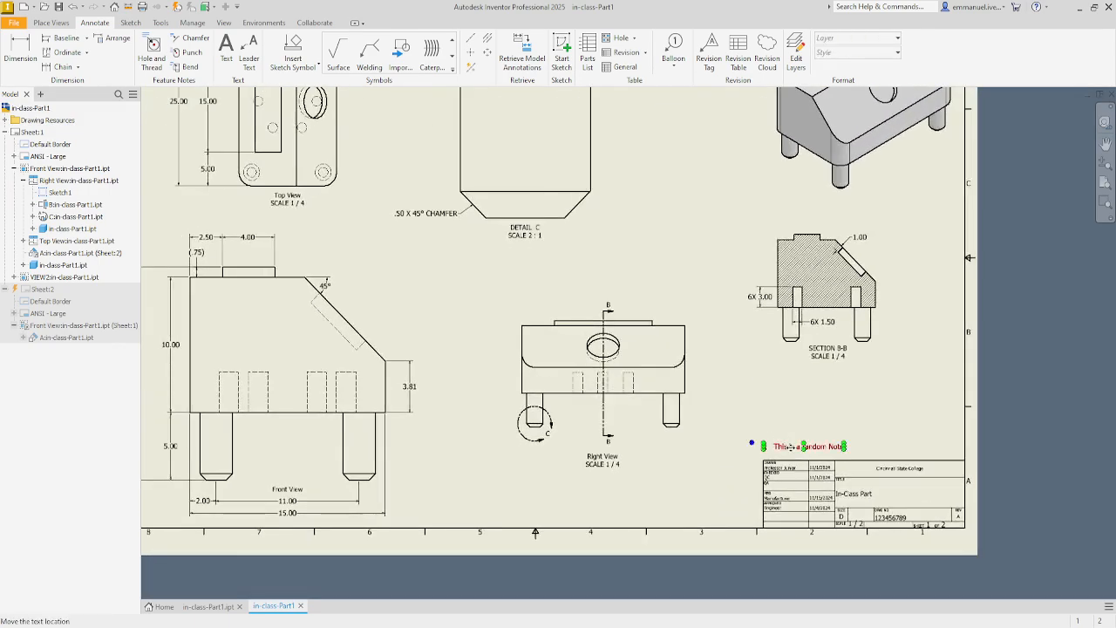
{"action": "scroll", "coordinate": [936, 384], "scroll_direction": "down", "scroll_amount": 2}
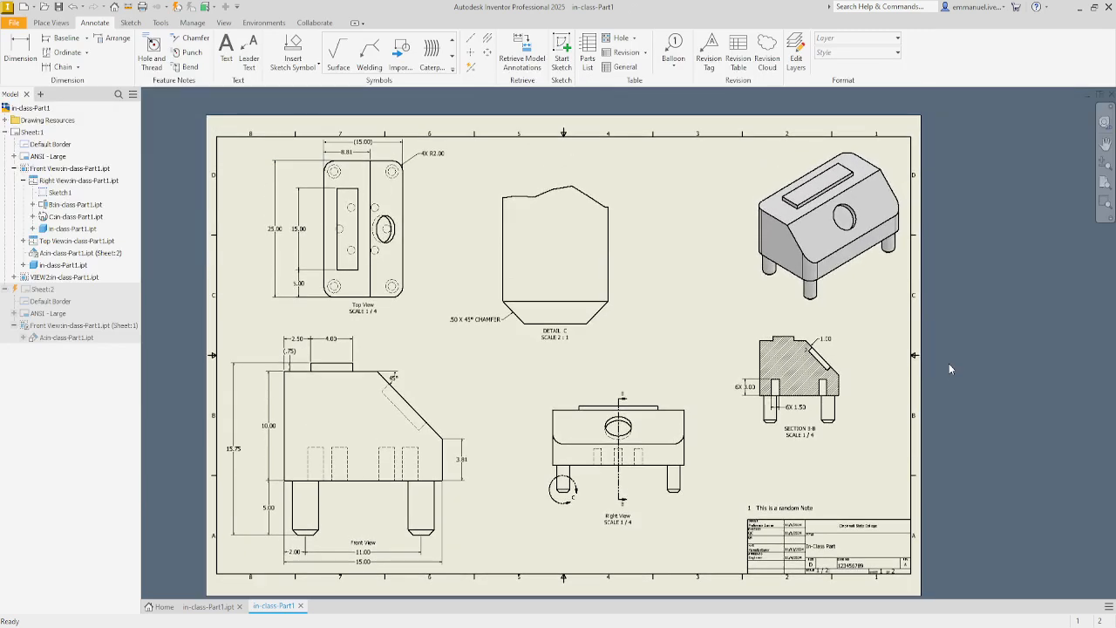
{"action": "scroll", "coordinate": [948, 364], "scroll_direction": "up", "scroll_amount": 1}
{"action": "scroll", "coordinate": [950, 369], "scroll_direction": "up", "scroll_amount": 1}
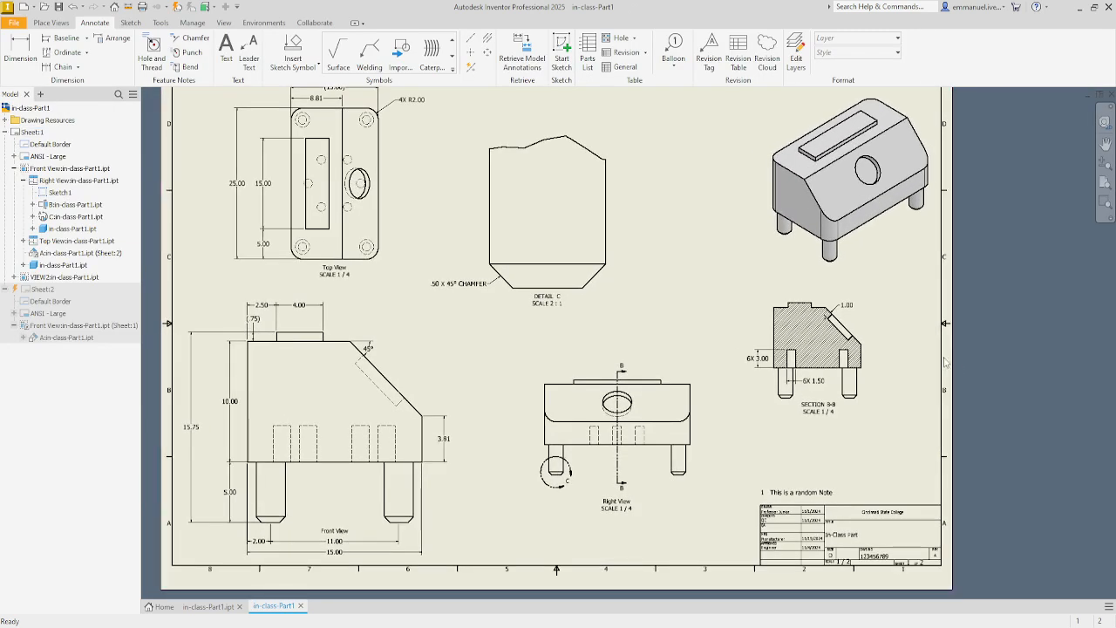
{"action": "scroll", "coordinate": [942, 359], "scroll_direction": "up", "scroll_amount": 2}
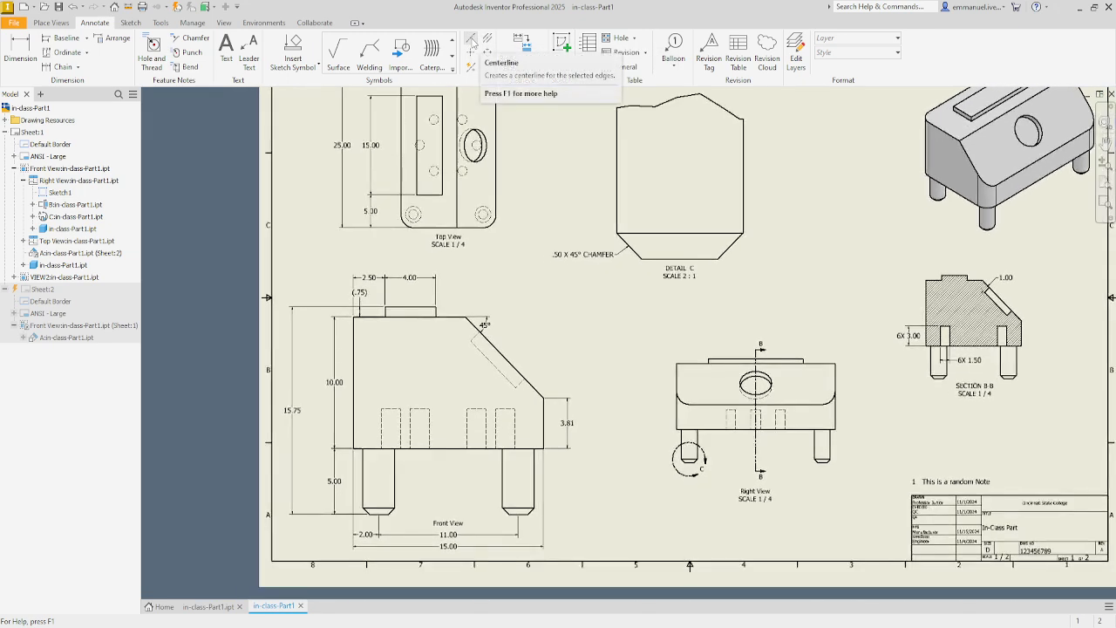
{"action": "left_click", "coordinate": [471, 40]}
{"action": "scroll", "coordinate": [623, 476], "scroll_direction": "up", "scroll_amount": 6}
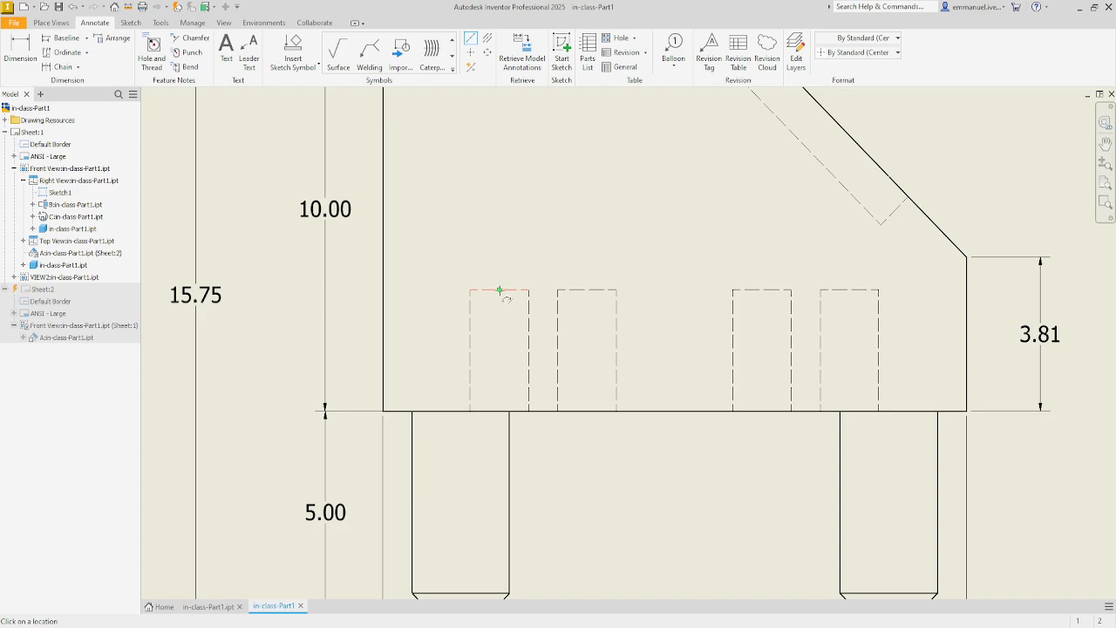
{"action": "scroll", "coordinate": [500, 416], "scroll_direction": "down", "scroll_amount": 5}
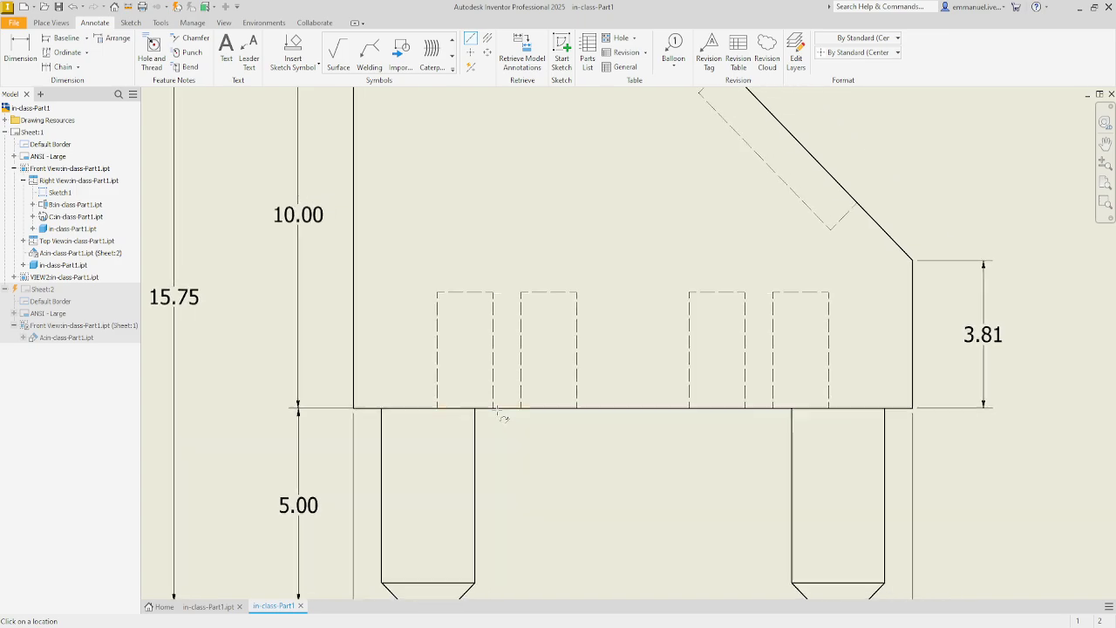
{"action": "scroll", "coordinate": [500, 418], "scroll_direction": "up", "scroll_amount": 2}
{"action": "scroll", "coordinate": [520, 416], "scroll_direction": "up", "scroll_amount": 5}
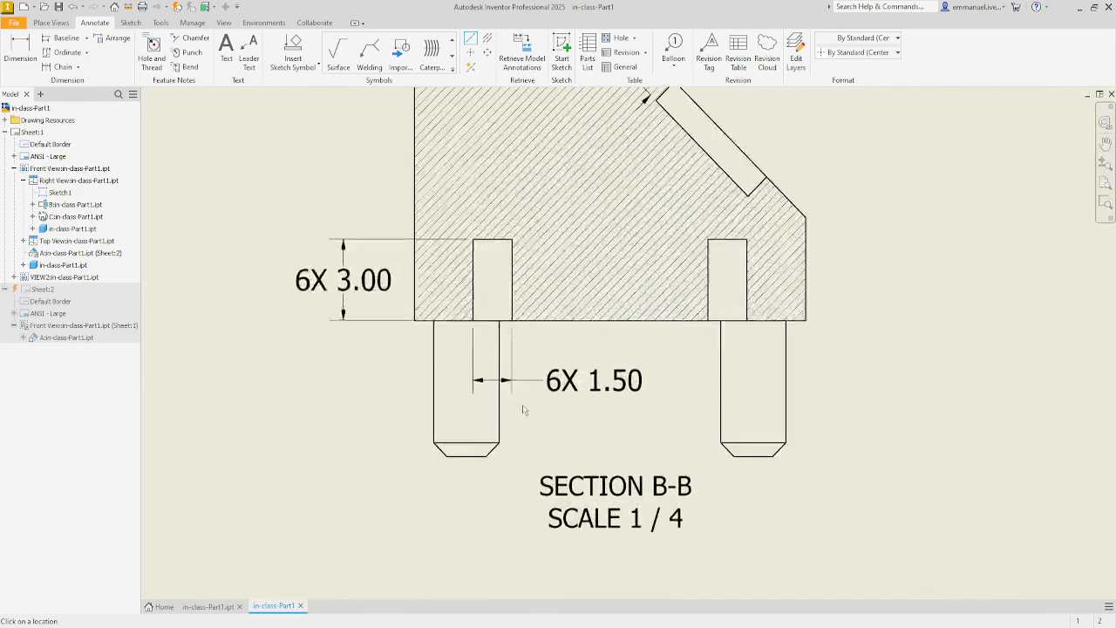
{"action": "left_click", "coordinate": [472, 39]}
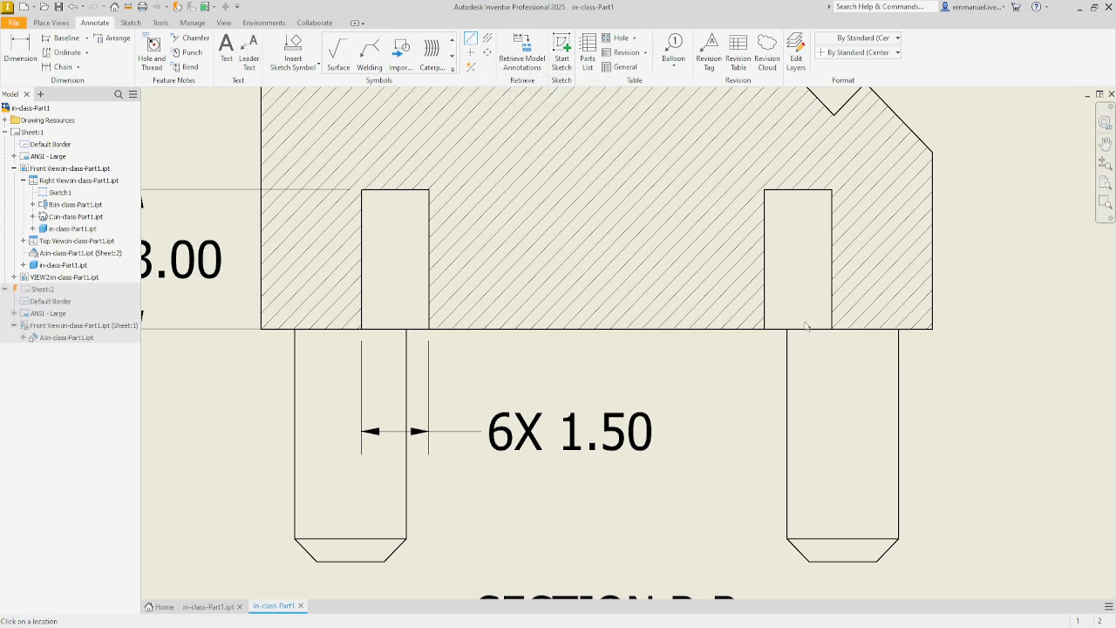
{"action": "left_click", "coordinate": [798, 189]}
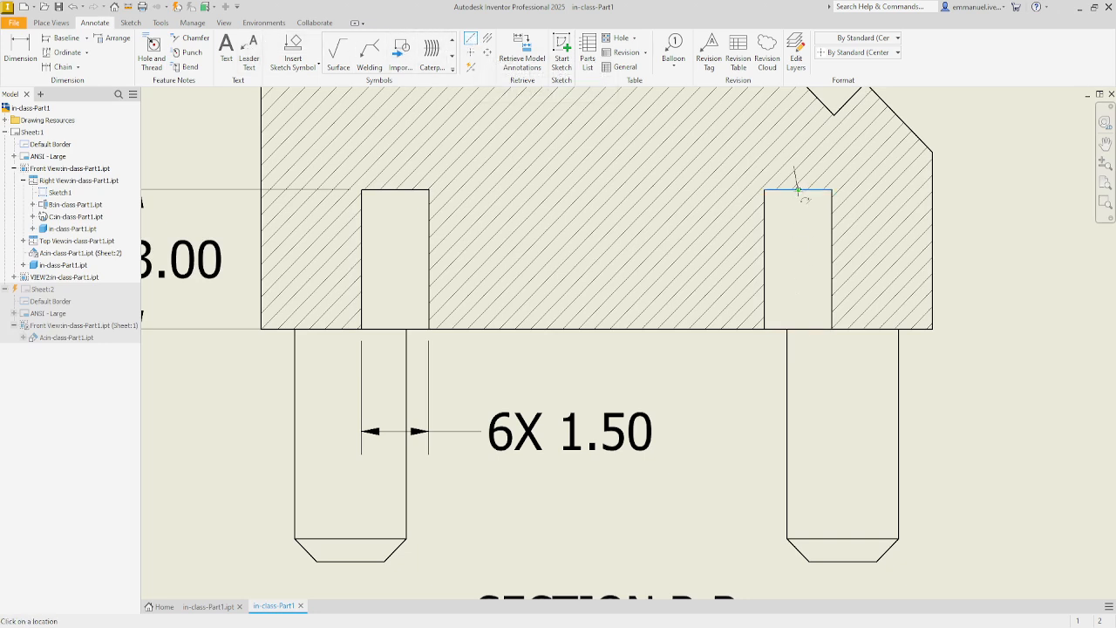
{"action": "left_click", "coordinate": [798, 328]}
{"action": "left_click", "coordinate": [395, 190]}
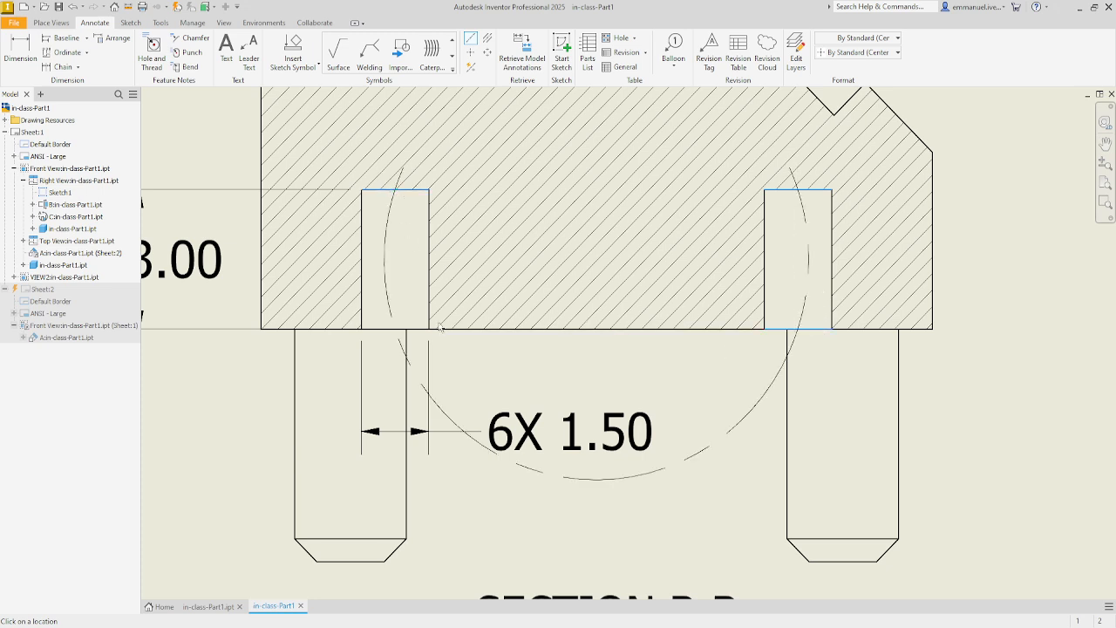
{"action": "key", "text": "Escape"}
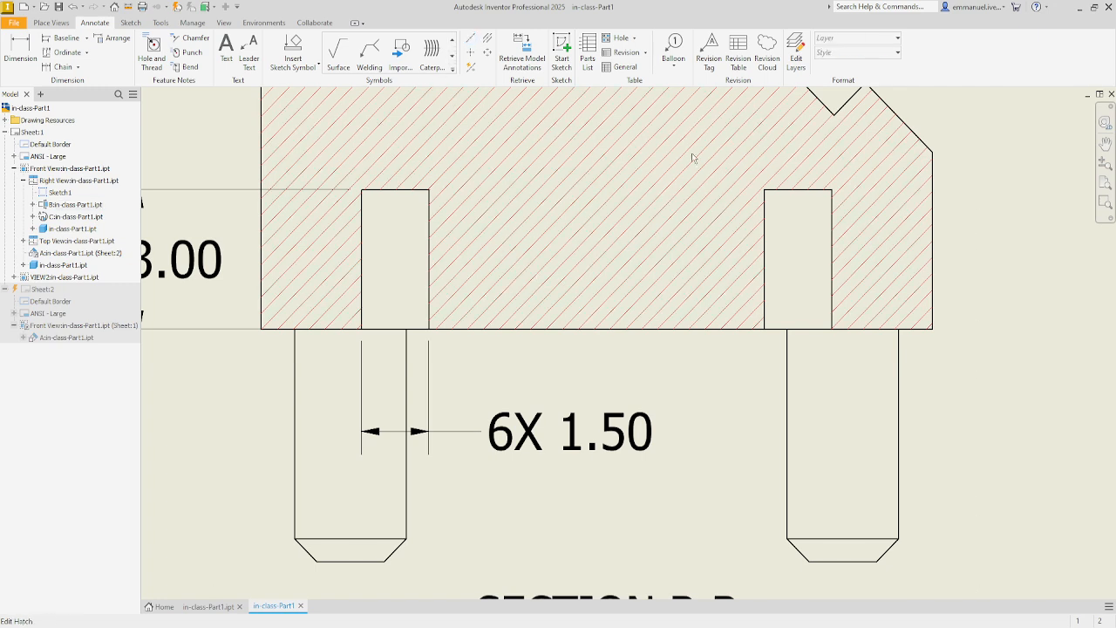
Step: Add a vertical centerline through each of the two holes in Section B-B, from hole top to opening
{"action": "key", "text": "Return"}
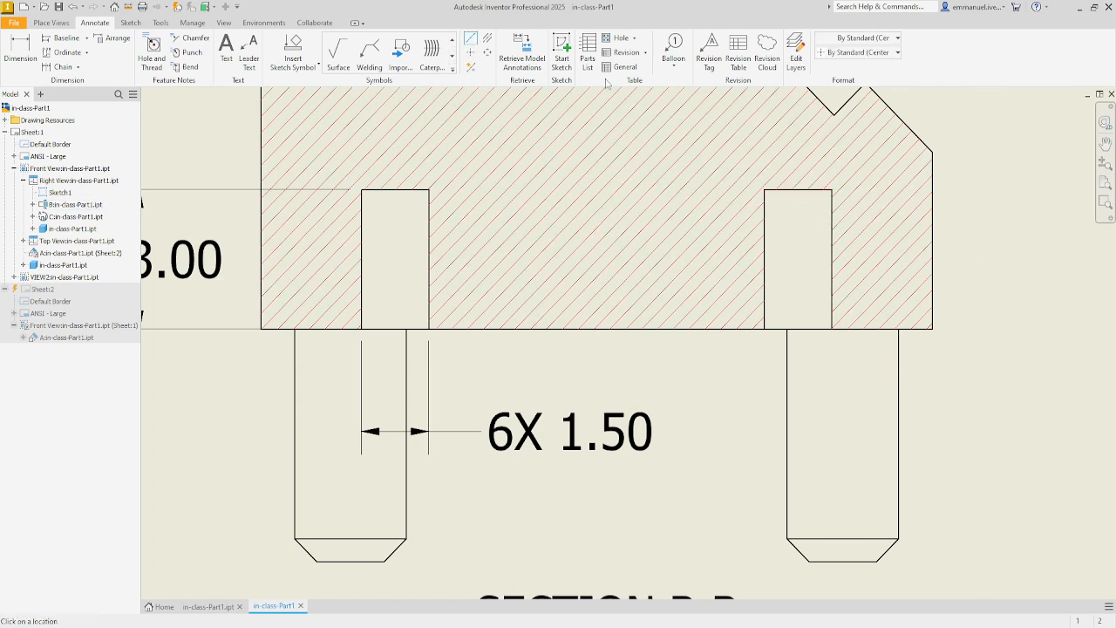
{"action": "left_click", "coordinate": [804, 189]}
{"action": "left_click", "coordinate": [798, 329]}
{"action": "left_click", "coordinate": [395, 189]}
{"action": "left_click", "coordinate": [395, 330]}
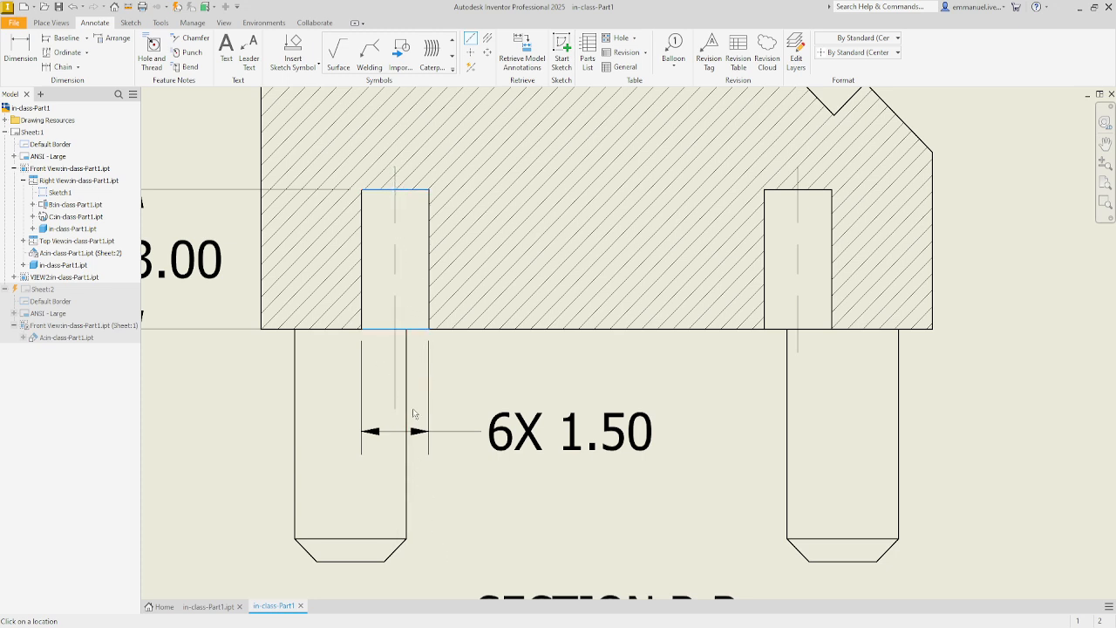
{"action": "left_click", "coordinate": [384, 359]}
{"action": "scroll", "coordinate": [527, 376], "scroll_direction": "down", "scroll_amount": 3}
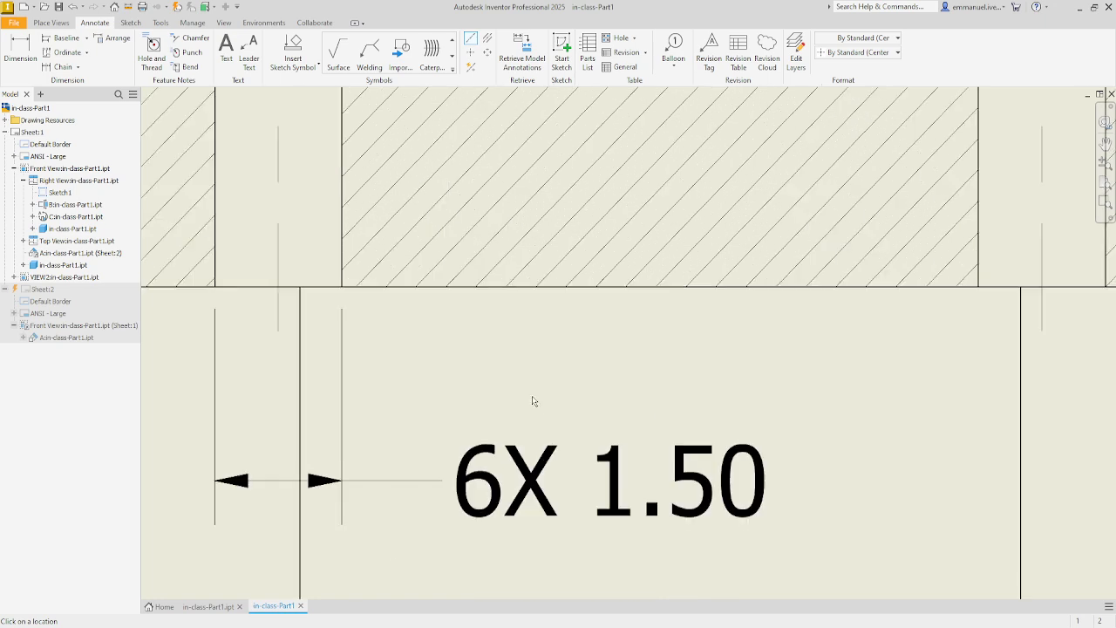
Step: Add a centerline through the angled pocket in Section B-B, from the midpoint of its floor to the midpoint of its opening
{"action": "scroll", "coordinate": [534, 404], "scroll_direction": "up", "scroll_amount": 3}
{"action": "middle_click_drag", "start_coordinate": [488, 230], "coordinate": [535, 406]}
{"action": "middle_click_drag", "start_coordinate": [774, 165], "coordinate": [670, 359]}
{"action": "scroll", "coordinate": [670, 359], "scroll_direction": "down", "scroll_amount": 1}
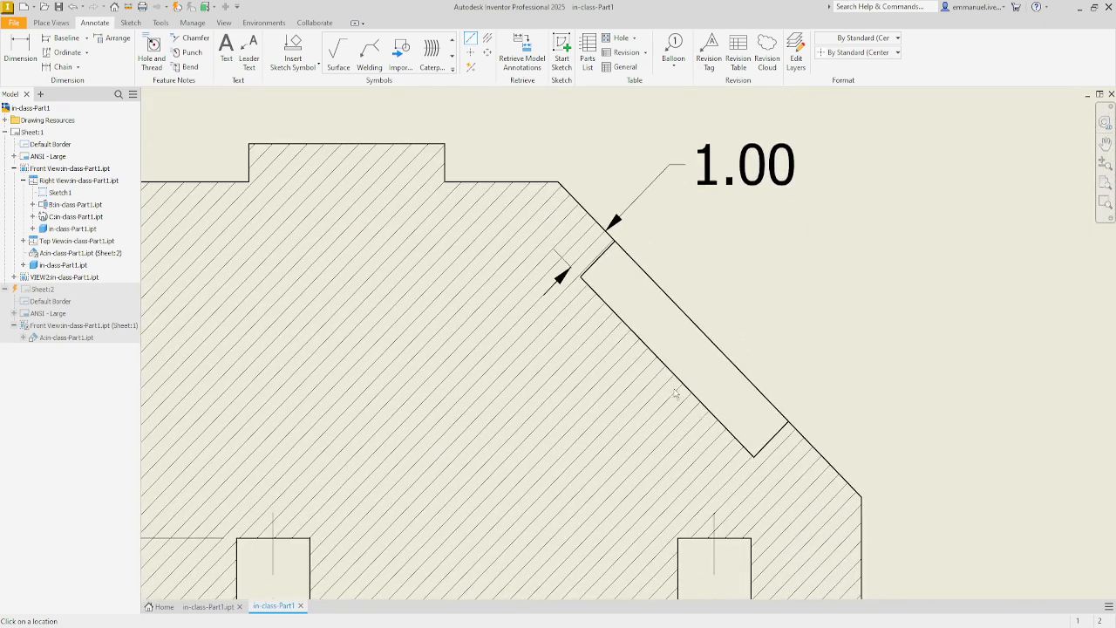
{"action": "left_click", "coordinate": [672, 363]}
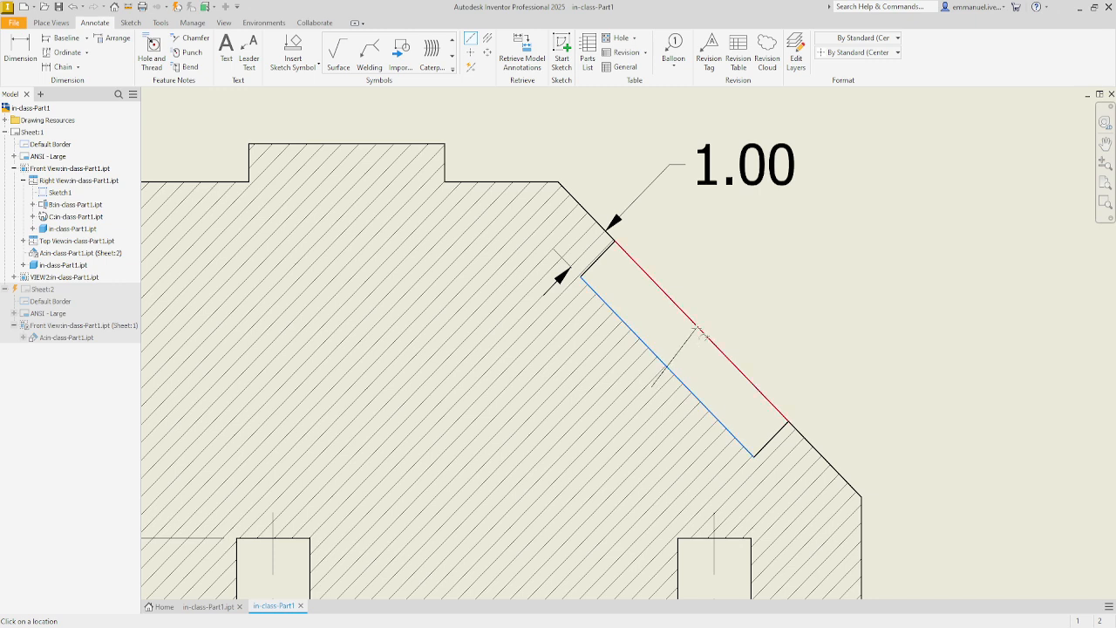
{"action": "left_click", "coordinate": [708, 334]}
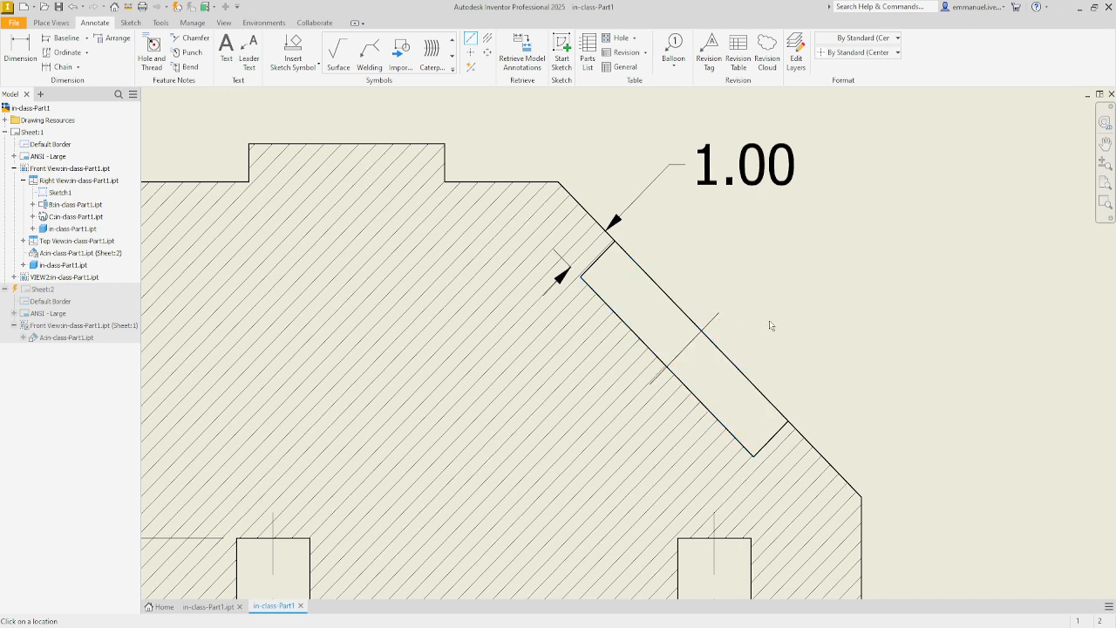
{"action": "scroll", "coordinate": [723, 369], "scroll_direction": "up", "scroll_amount": 5}
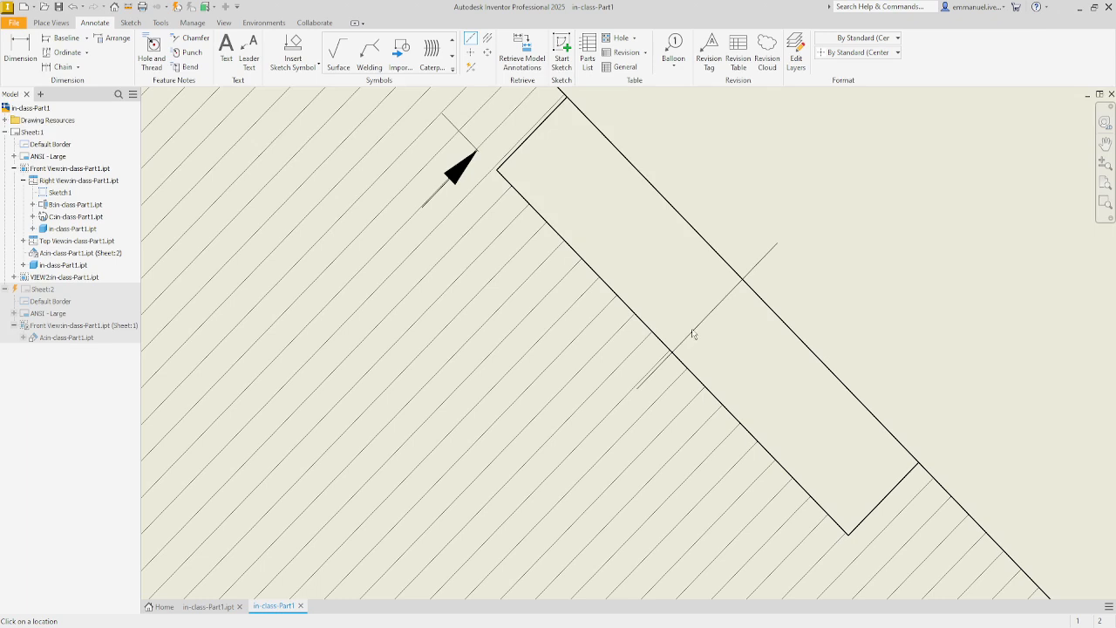
Step: Set the gap of the Center Mark (ANSI) style to 0.318 in and save the style
{"action": "key", "text": "Escape"}
{"action": "left_click", "coordinate": [693, 334]}
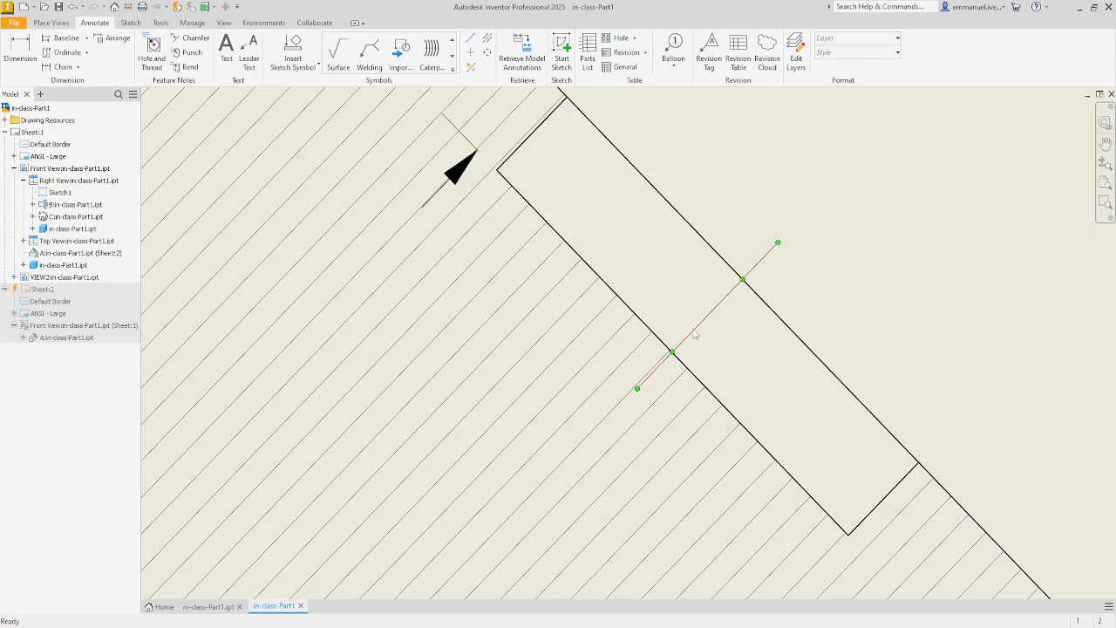
{"action": "right_click", "coordinate": [694, 334]}
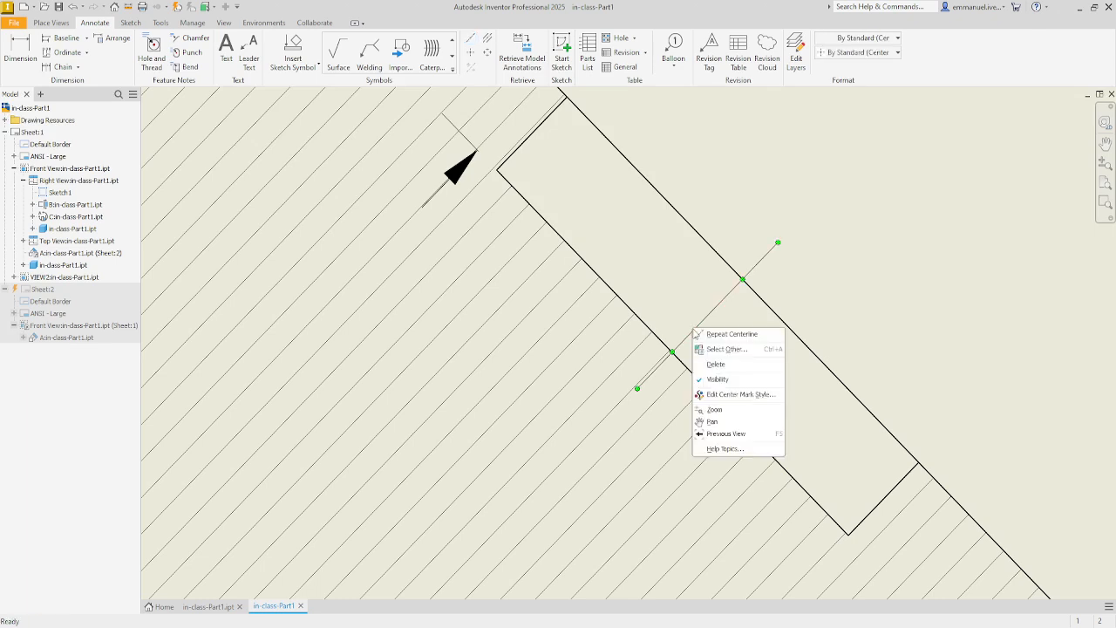
{"action": "left_click", "coordinate": [745, 395]}
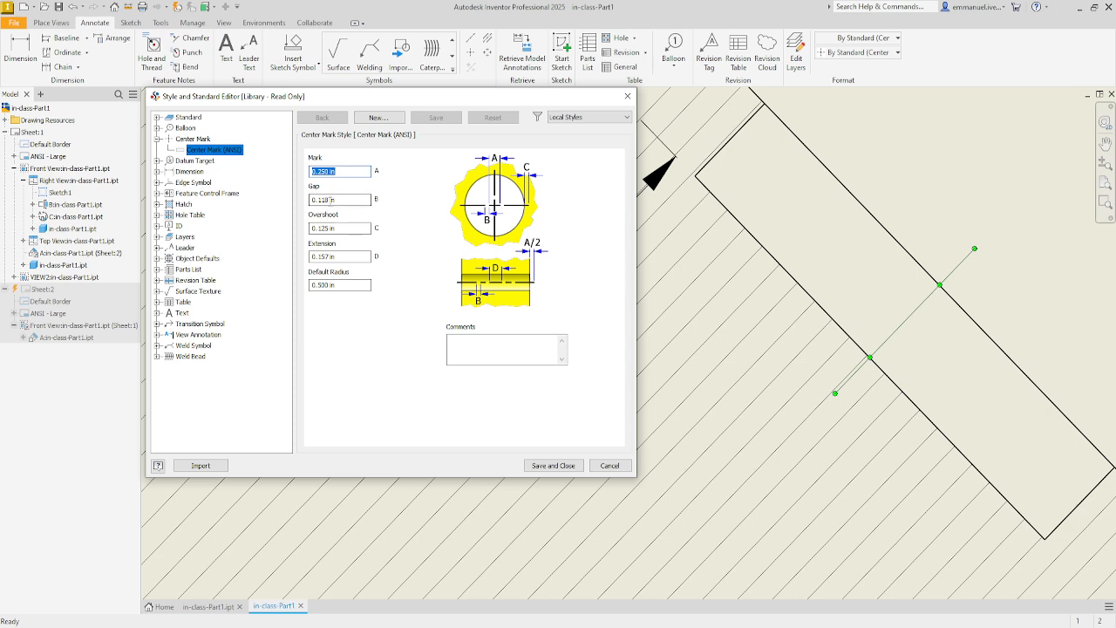
{"action": "left_click", "coordinate": [322, 199]}
{"action": "type", "text": "3"}
{"action": "left_click", "coordinate": [553, 465]}
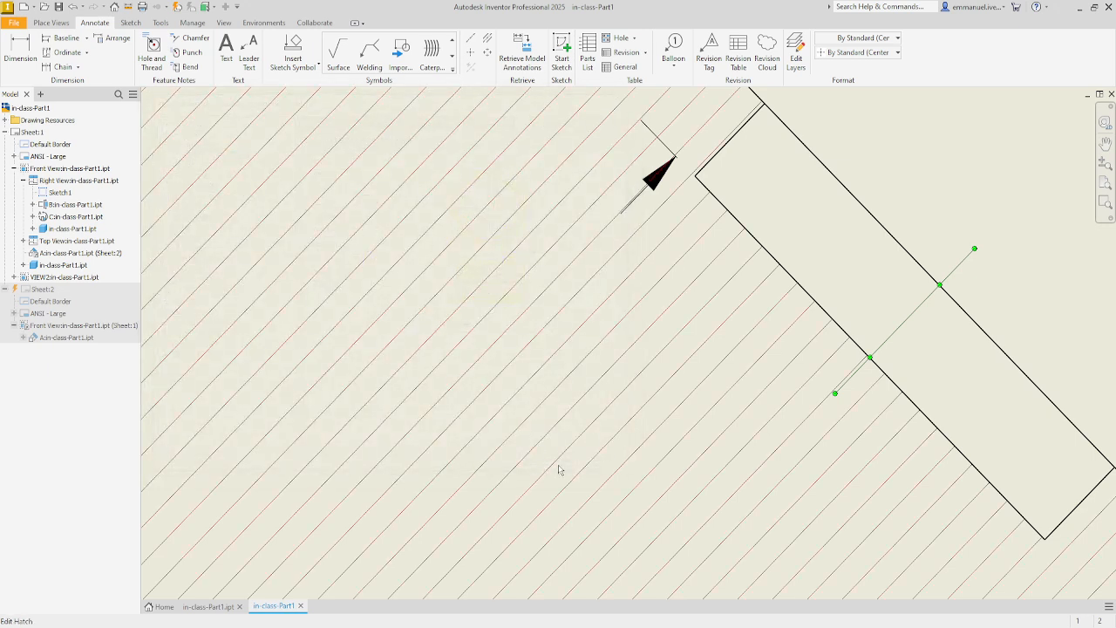
Step: Return the gap of the Center Mark (ANSI) style to 0.118 in and save the style
{"action": "right_click", "coordinate": [878, 348]}
{"action": "left_click", "coordinate": [922, 412]}
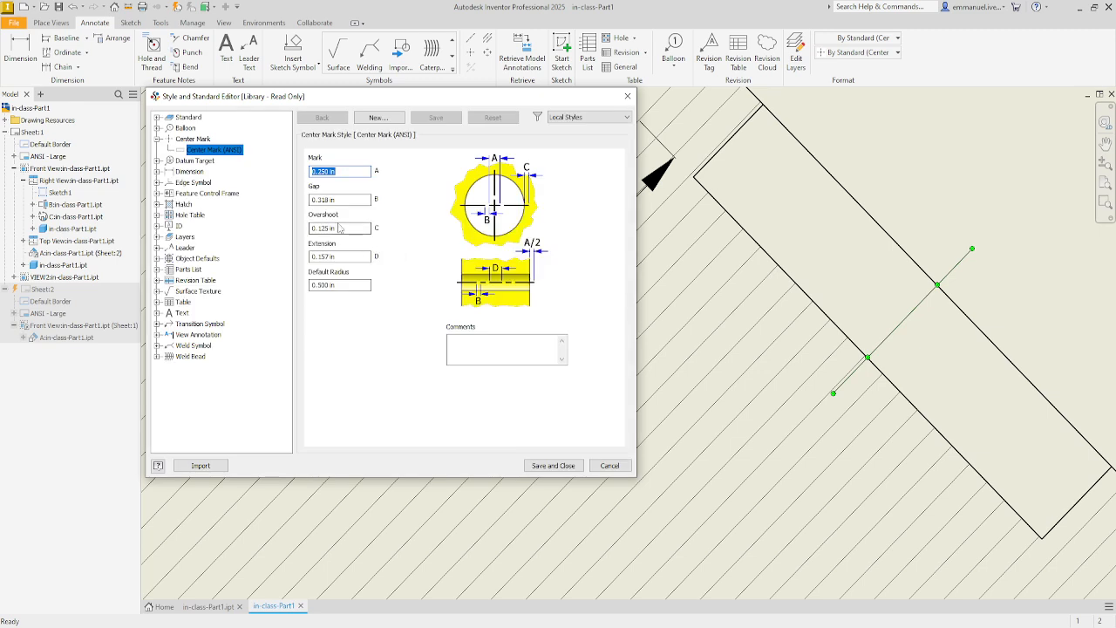
{"action": "left_click", "coordinate": [323, 200]}
{"action": "type", "text": "1"}
{"action": "left_click", "coordinate": [553, 464]}
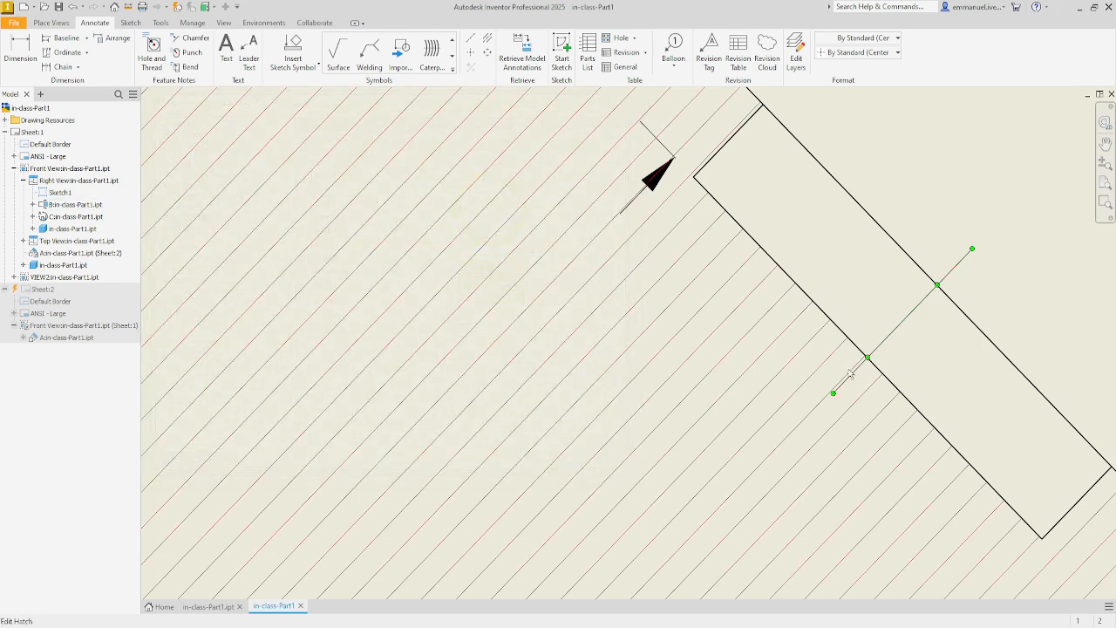
{"action": "right_click", "coordinate": [902, 327]}
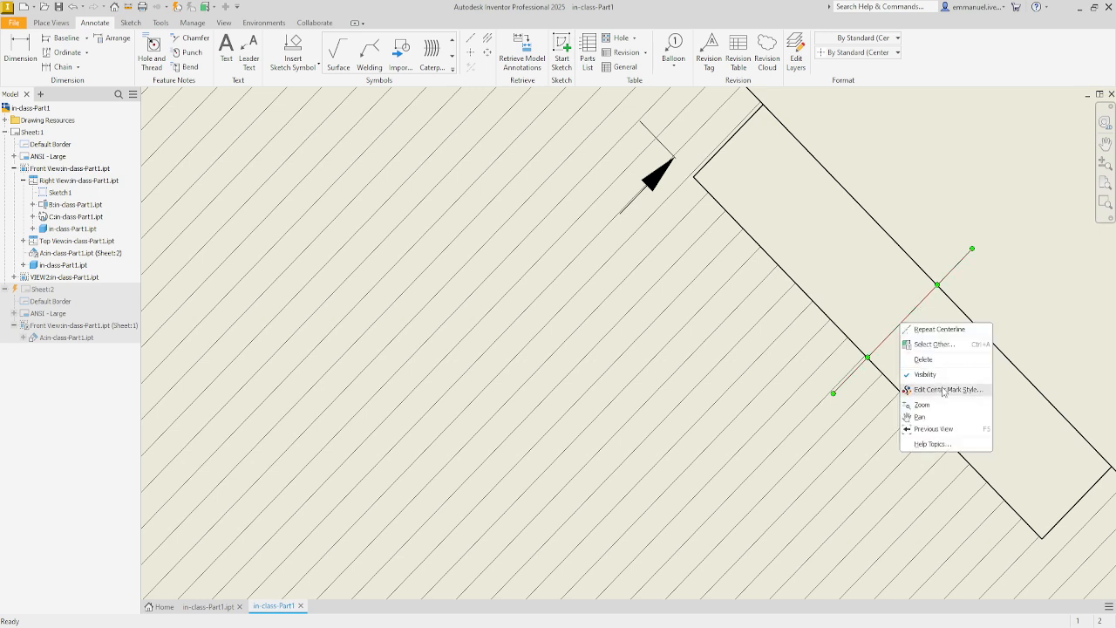
{"action": "left_click", "coordinate": [1009, 292]}
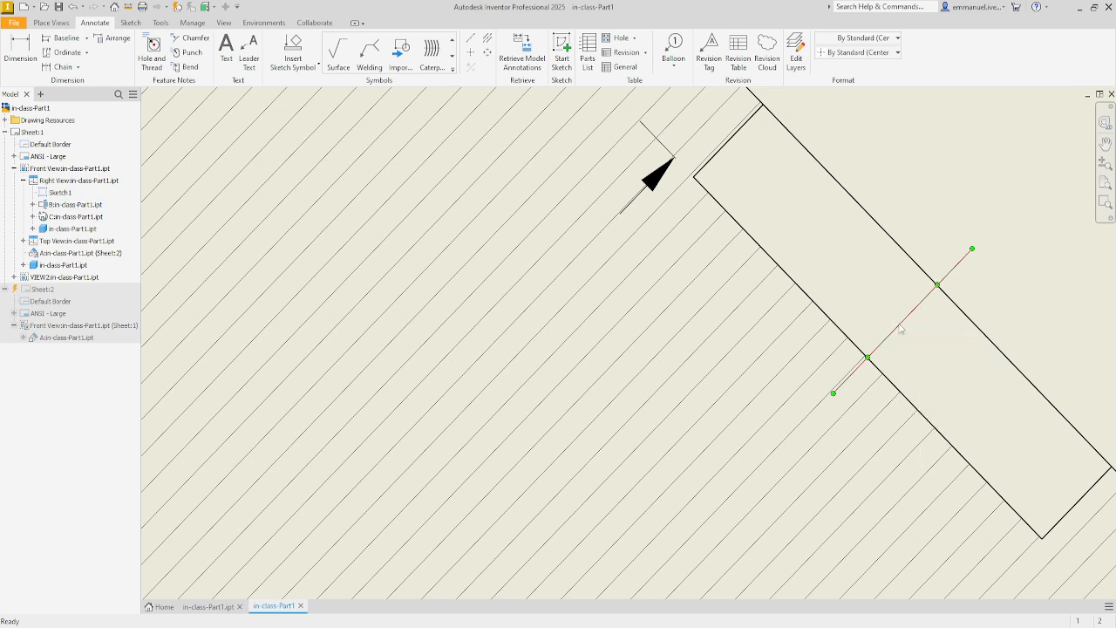
Step: Add bisecting centerlines to the four hidden holes in the Front View's base and a centerline across its angled hidden pocket
{"action": "scroll", "coordinate": [872, 327], "scroll_direction": "down", "scroll_amount": 5}
{"action": "middle_click_drag", "start_coordinate": [778, 337], "coordinate": [1019, 243]}
{"action": "scroll", "coordinate": [1020, 243], "scroll_direction": "down", "scroll_amount": 1}
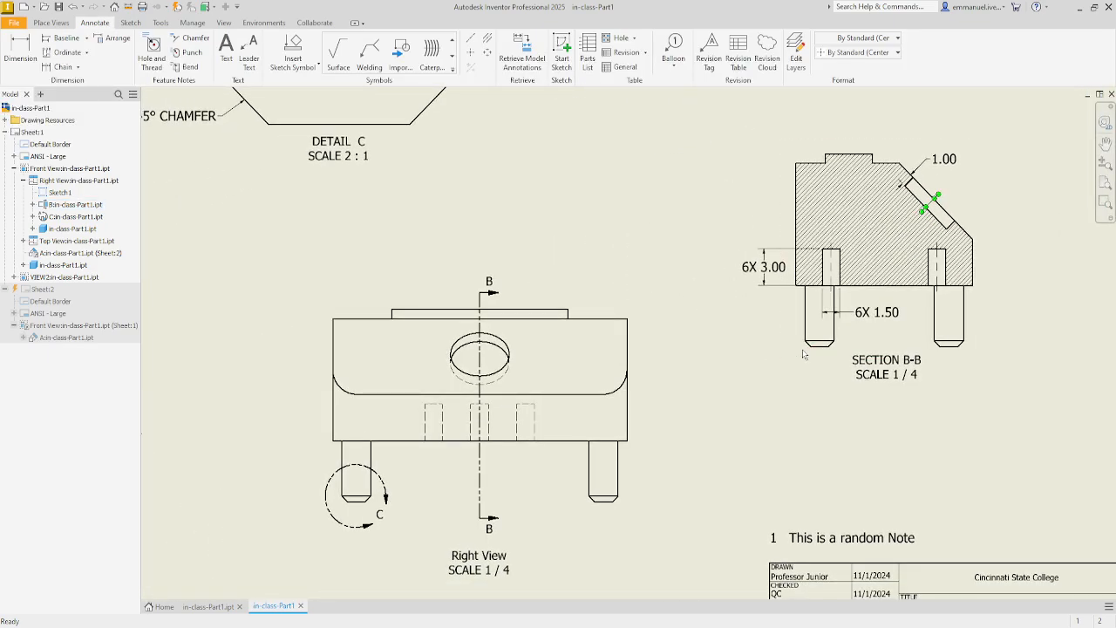
{"action": "scroll", "coordinate": [755, 374], "scroll_direction": "down", "scroll_amount": 2}
{"action": "scroll", "coordinate": [514, 406], "scroll_direction": "up", "scroll_amount": 4}
{"action": "mouse_move", "coordinate": [277, 410]}
{"action": "middle_mouse_down"}
{"action": "mouse_move", "coordinate": [514, 406]}
{"action": "mouse_move", "coordinate": [531, 484]}
{"action": "middle_mouse_up"}
{"action": "scroll", "coordinate": [413, 465], "scroll_direction": "down", "scroll_amount": 1}
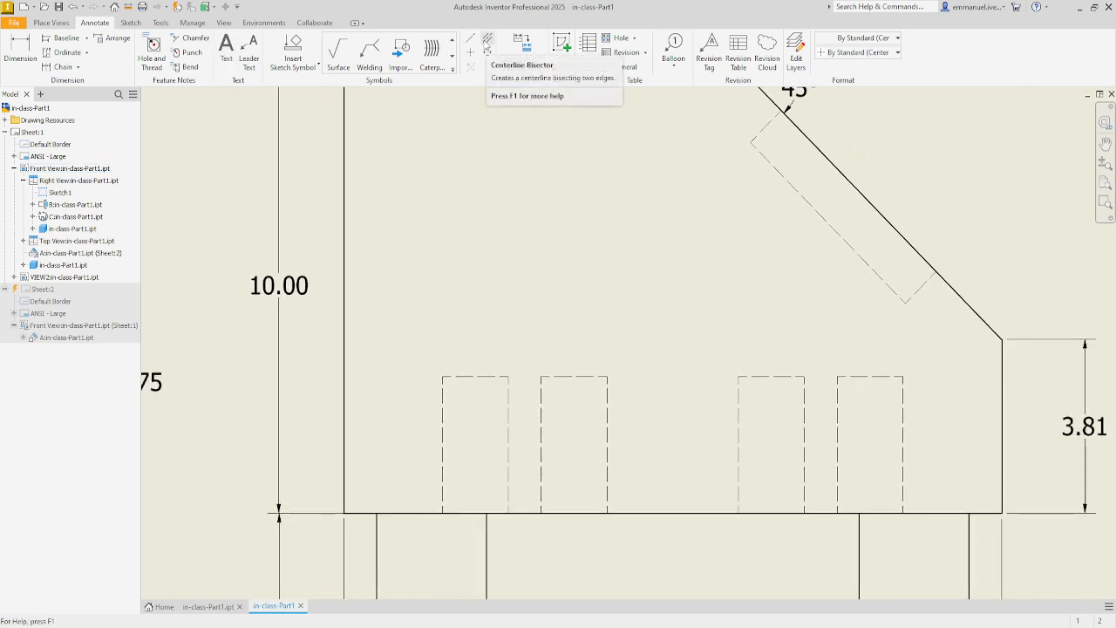
{"action": "left_click", "coordinate": [487, 39]}
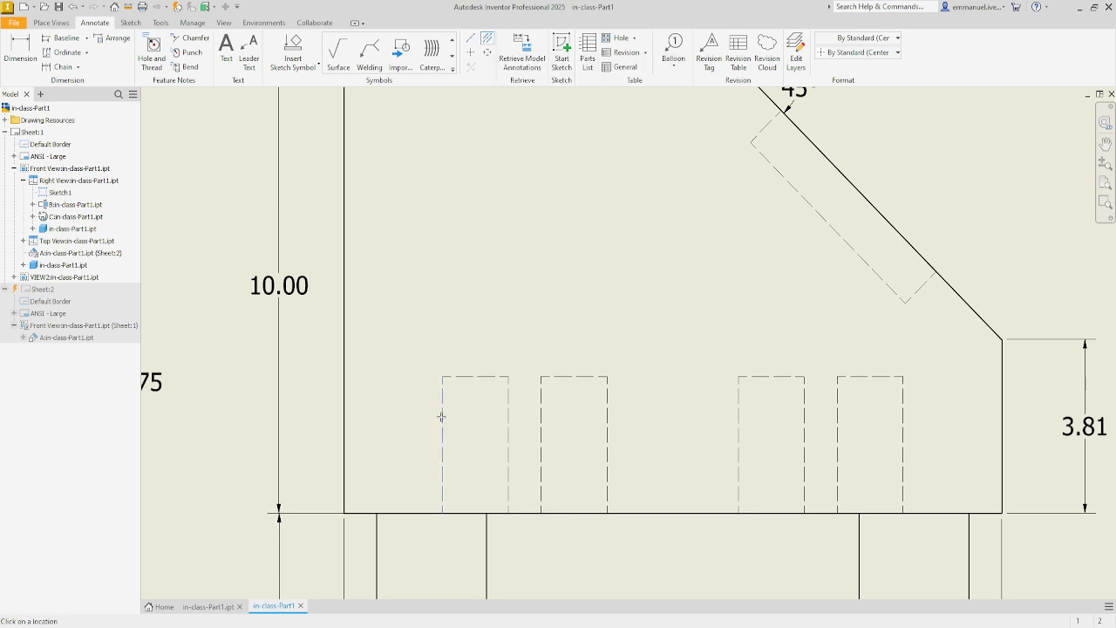
{"action": "left_click", "coordinate": [504, 423]}
{"action": "left_click", "coordinate": [603, 438]}
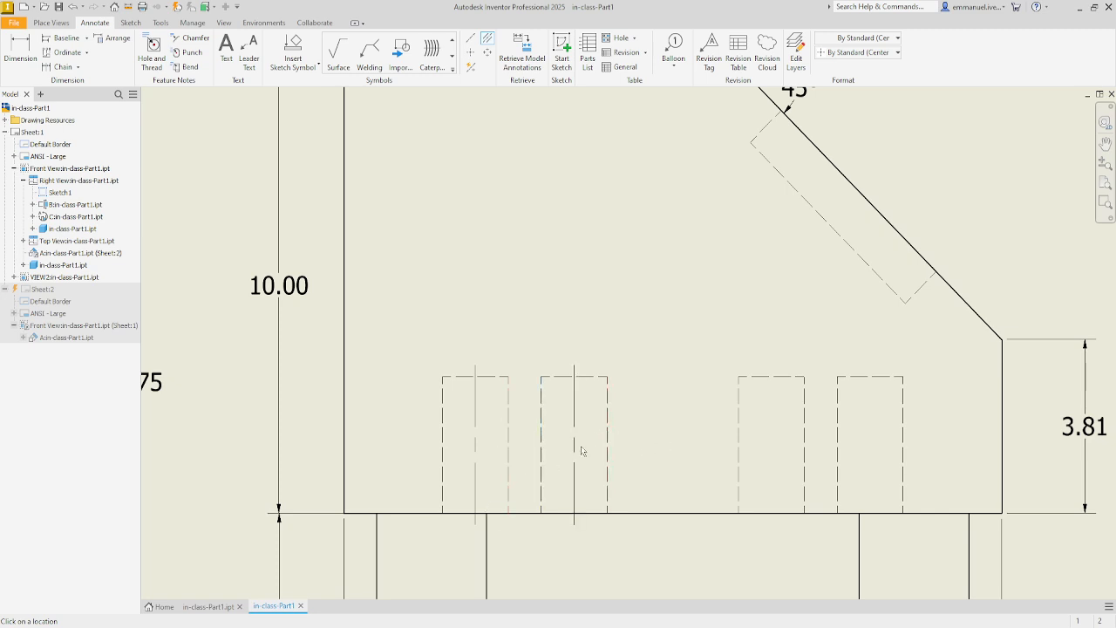
{"action": "left_click", "coordinate": [805, 439]}
{"action": "left_click", "coordinate": [839, 443]}
{"action": "left_click", "coordinate": [903, 436]}
{"action": "scroll", "coordinate": [836, 272], "scroll_direction": "up", "scroll_amount": 5}
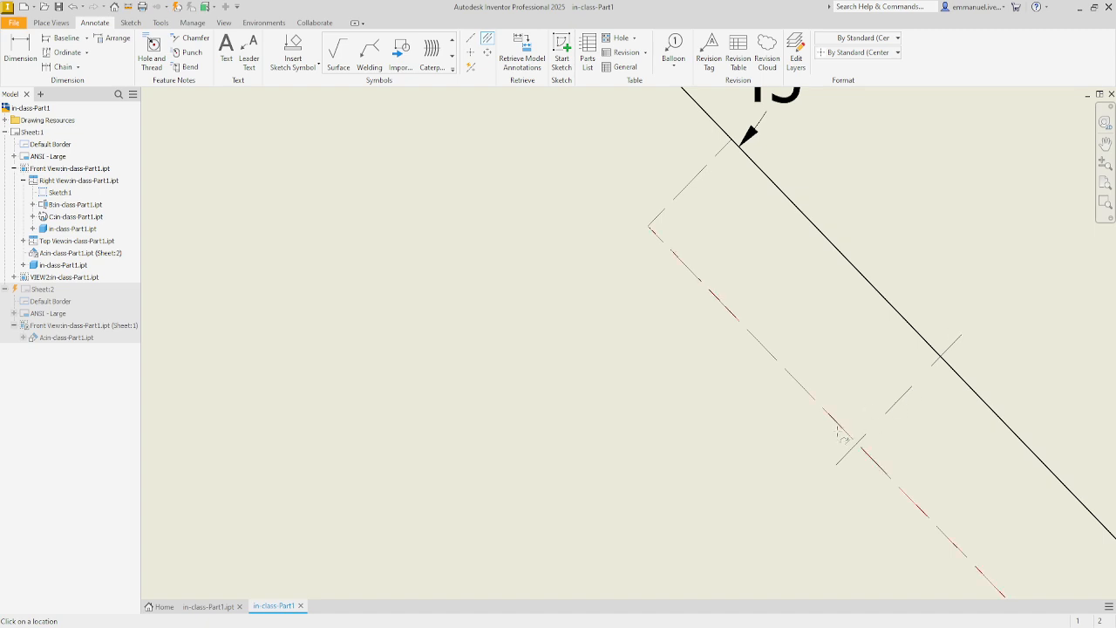
{"action": "scroll", "coordinate": [923, 393], "scroll_direction": "down", "scroll_amount": 5}
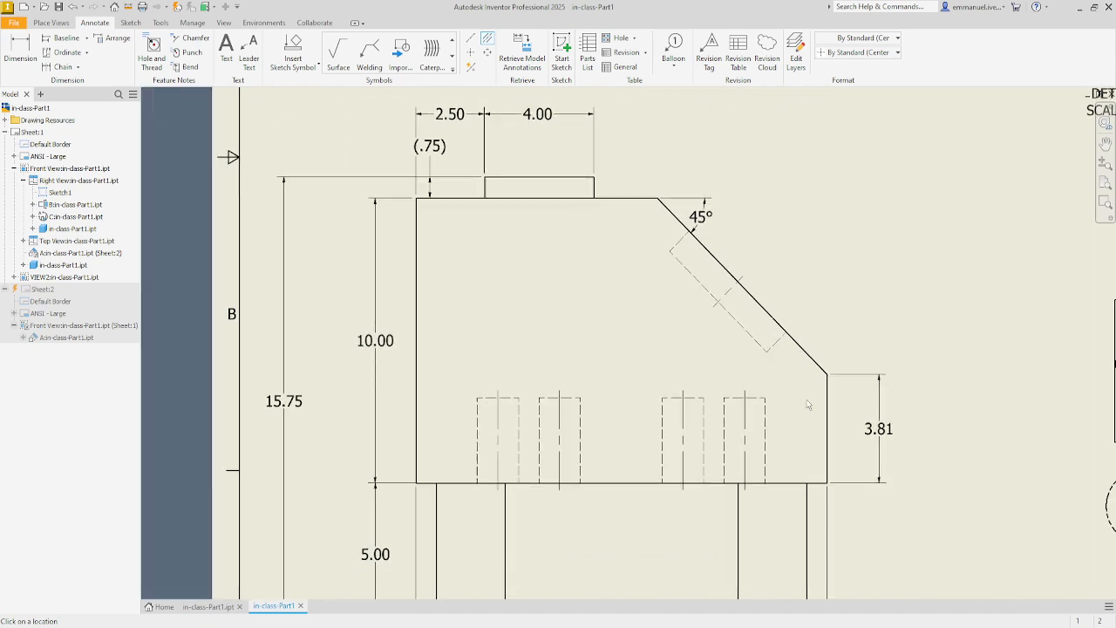
Step: Add bisecting centerlines to the two outer hidden holes in the Right View
{"action": "scroll", "coordinate": [855, 392], "scroll_direction": "up", "scroll_amount": 5}
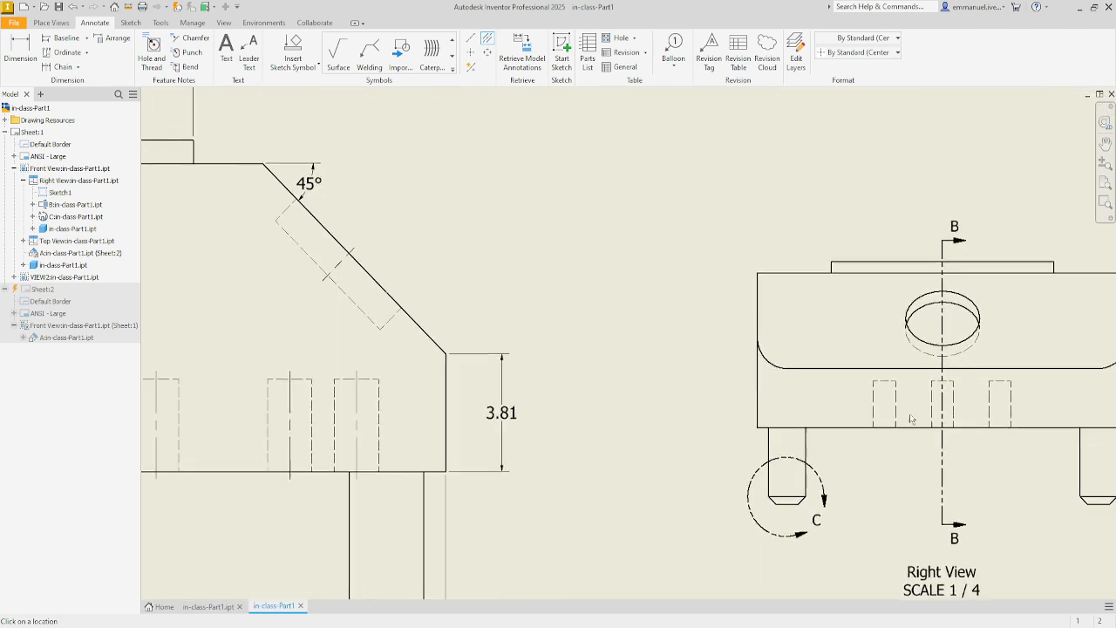
{"action": "left_click", "coordinate": [661, 421]}
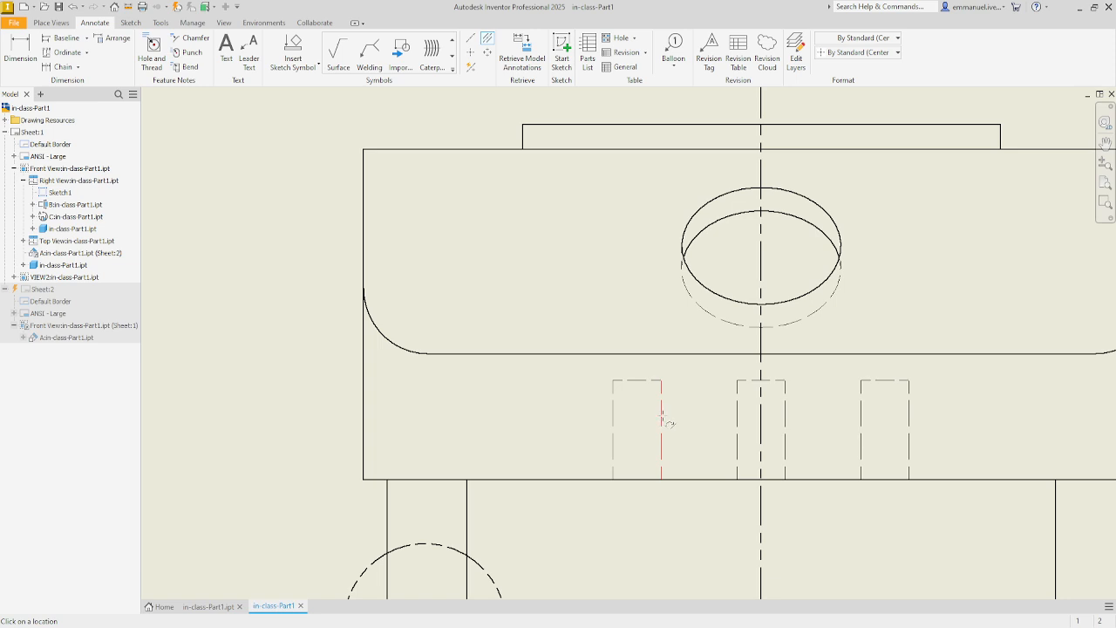
{"action": "left_click", "coordinate": [613, 420]}
{"action": "left_click", "coordinate": [860, 421]}
{"action": "left_click", "coordinate": [910, 414]}
Step: Add center marks to the six small hidden holes around the middle of the Top View
{"action": "scroll", "coordinate": [761, 423], "scroll_direction": "down", "scroll_amount": 6}
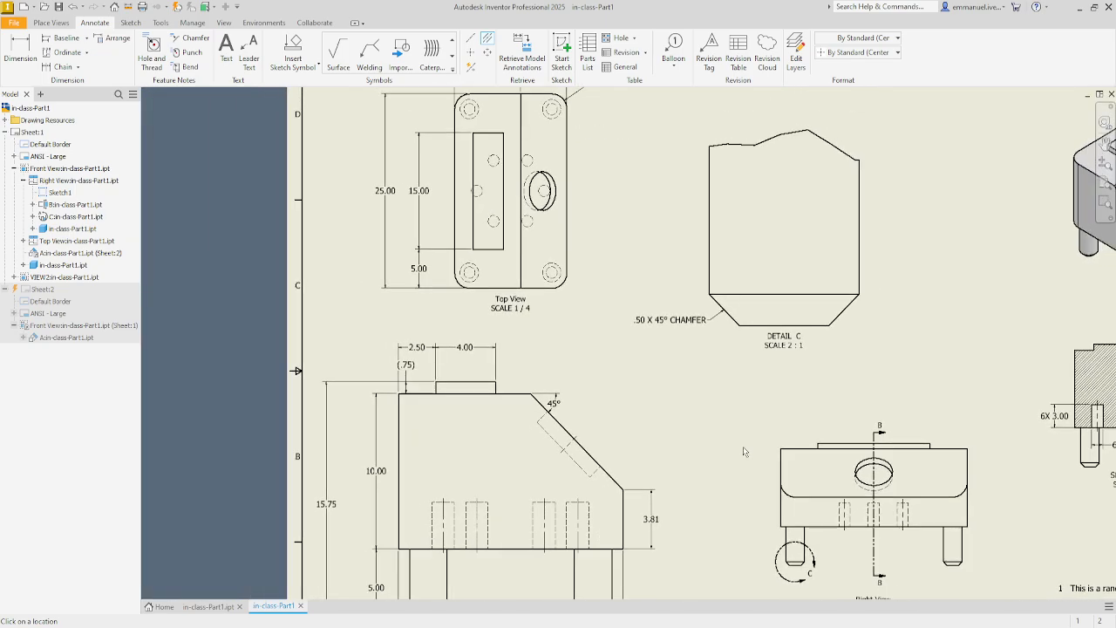
{"action": "scroll", "coordinate": [717, 456], "scroll_direction": "up", "scroll_amount": 5}
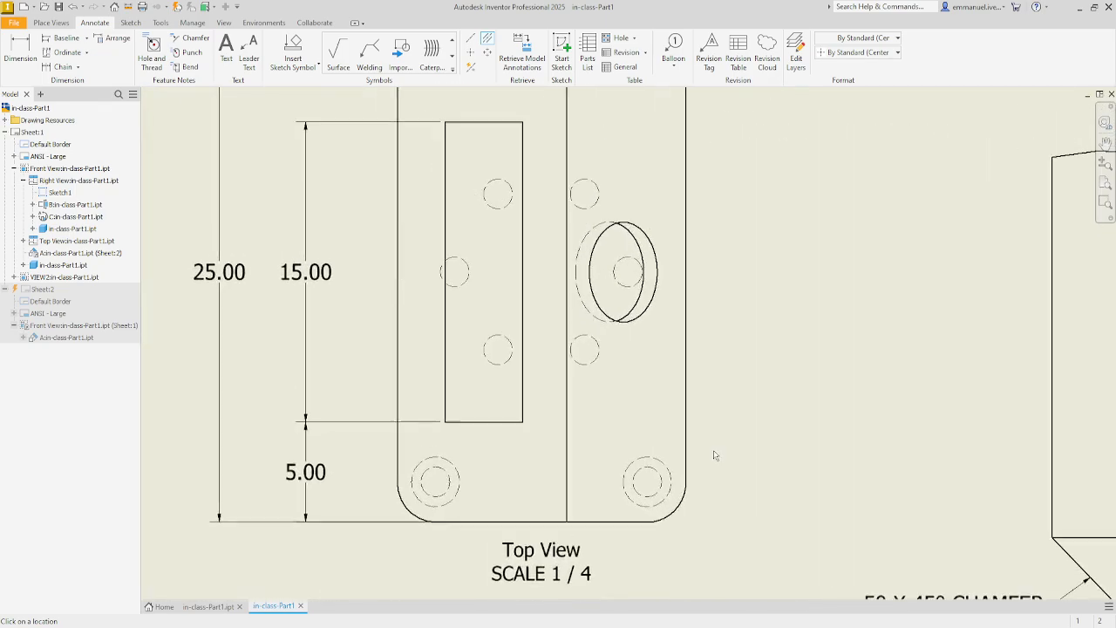
{"action": "scroll", "coordinate": [713, 455], "scroll_direction": "down", "scroll_amount": 3}
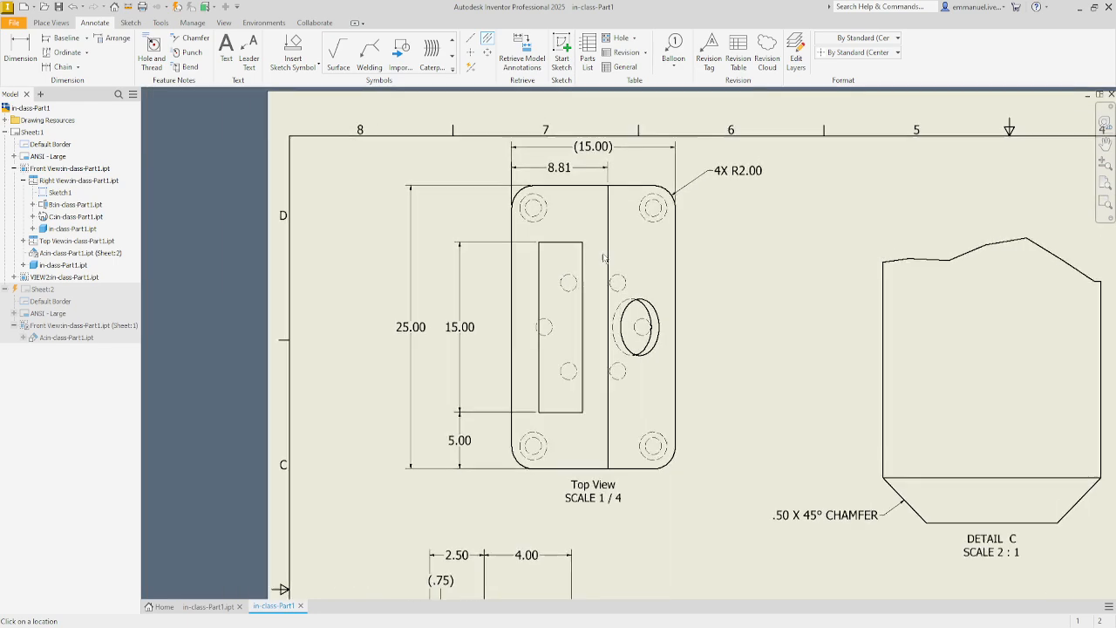
{"action": "left_click", "coordinate": [471, 54]}
{"action": "scroll", "coordinate": [530, 228], "scroll_direction": "up", "scroll_amount": 2}
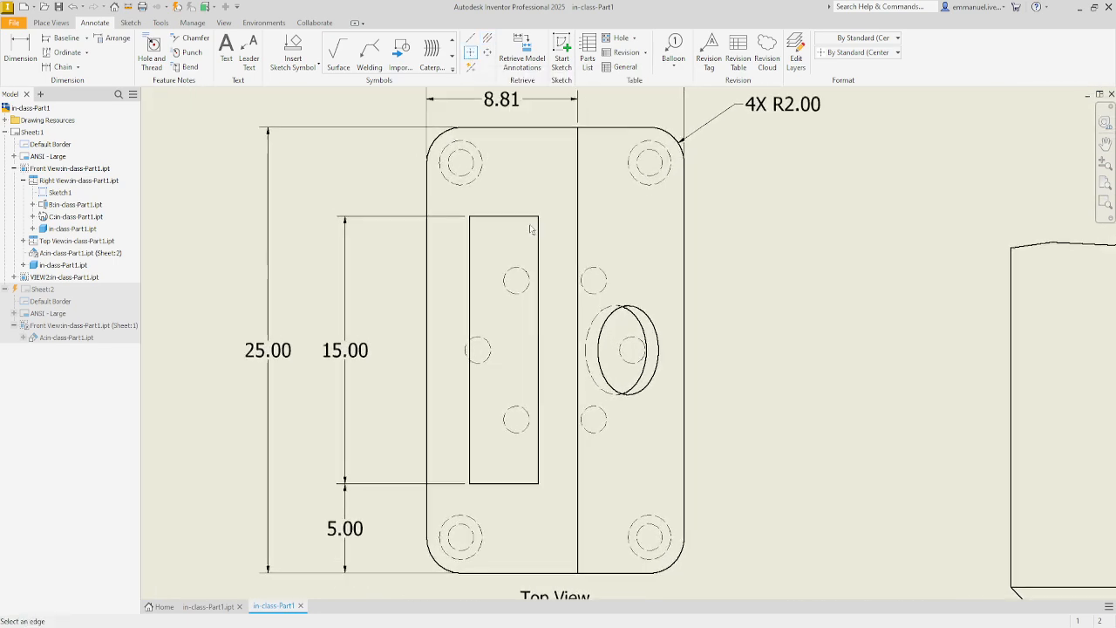
{"action": "scroll", "coordinate": [530, 228], "scroll_direction": "up", "scroll_amount": 3}
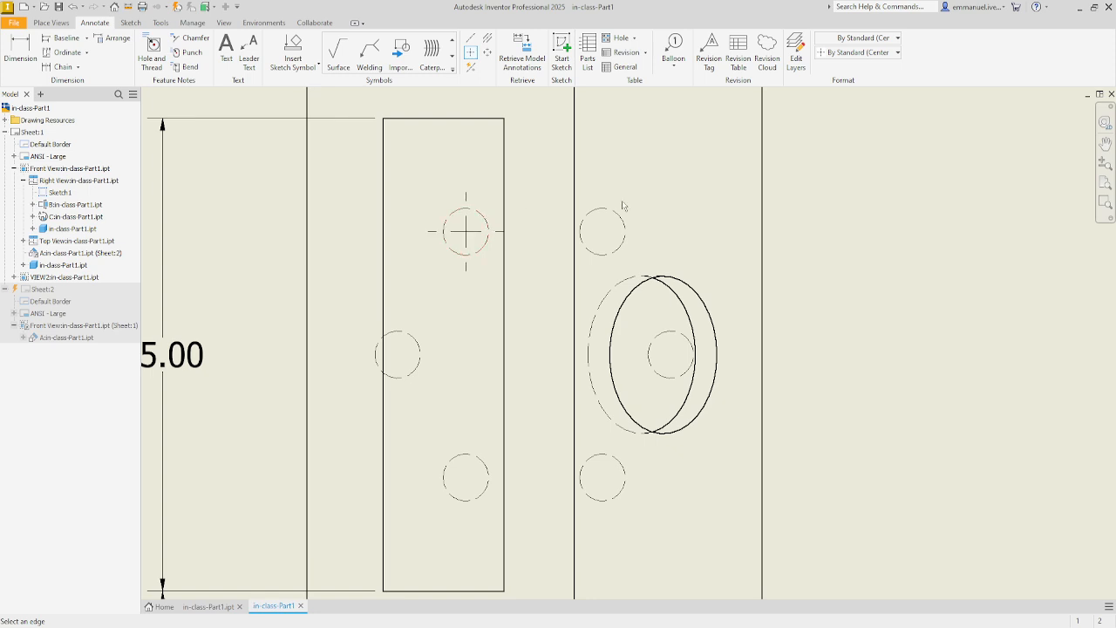
{"action": "left_click", "coordinate": [616, 215]}
{"action": "left_click", "coordinate": [414, 337]}
{"action": "left_click", "coordinate": [470, 460]}
{"action": "left_click", "coordinate": [592, 462]}
{"action": "left_click", "coordinate": [676, 385]}
{"action": "scroll", "coordinate": [624, 349], "scroll_direction": "down", "scroll_amount": 5}
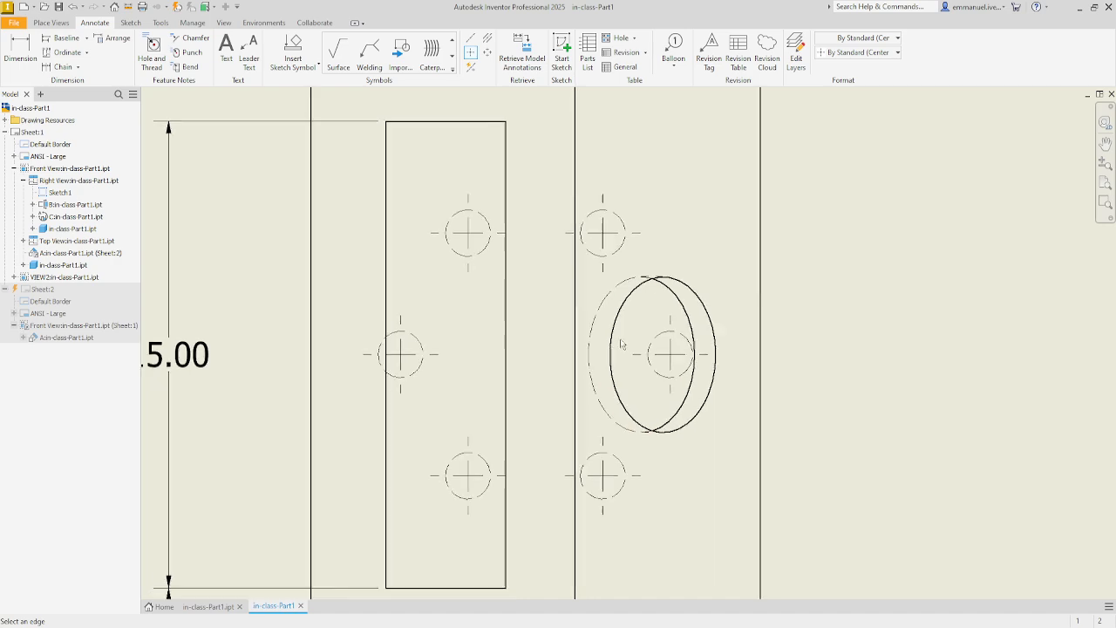
{"action": "scroll", "coordinate": [620, 340], "scroll_direction": "down", "scroll_amount": 3}
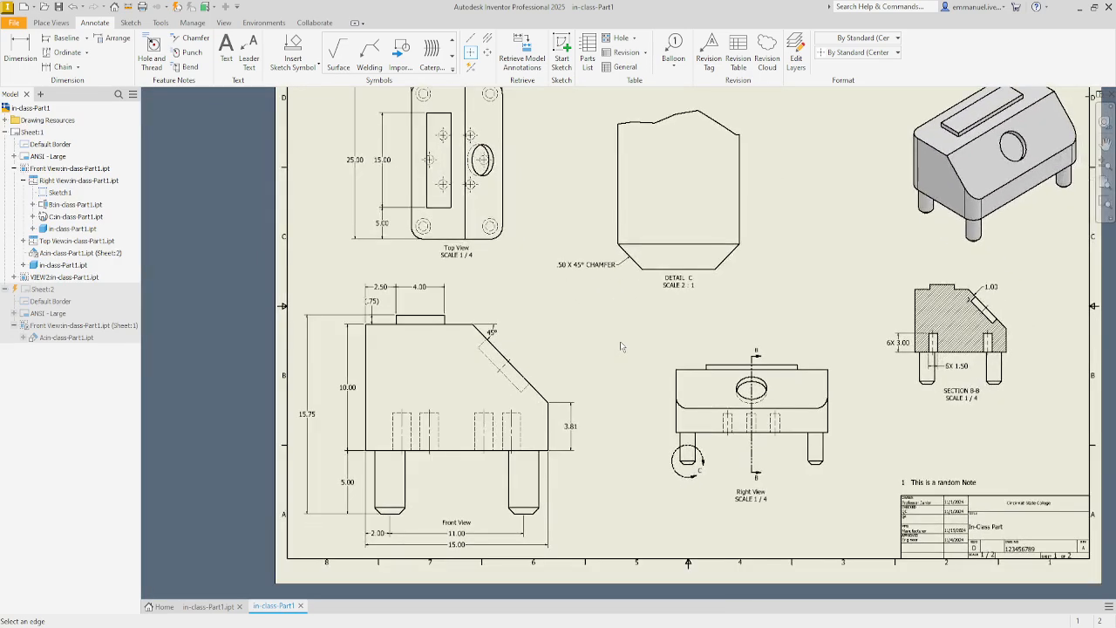
Step: Activate Sheet:2 and add a center mark to the Ø5.00 circle in View A-A
{"action": "right_click", "coordinate": [31, 293]}
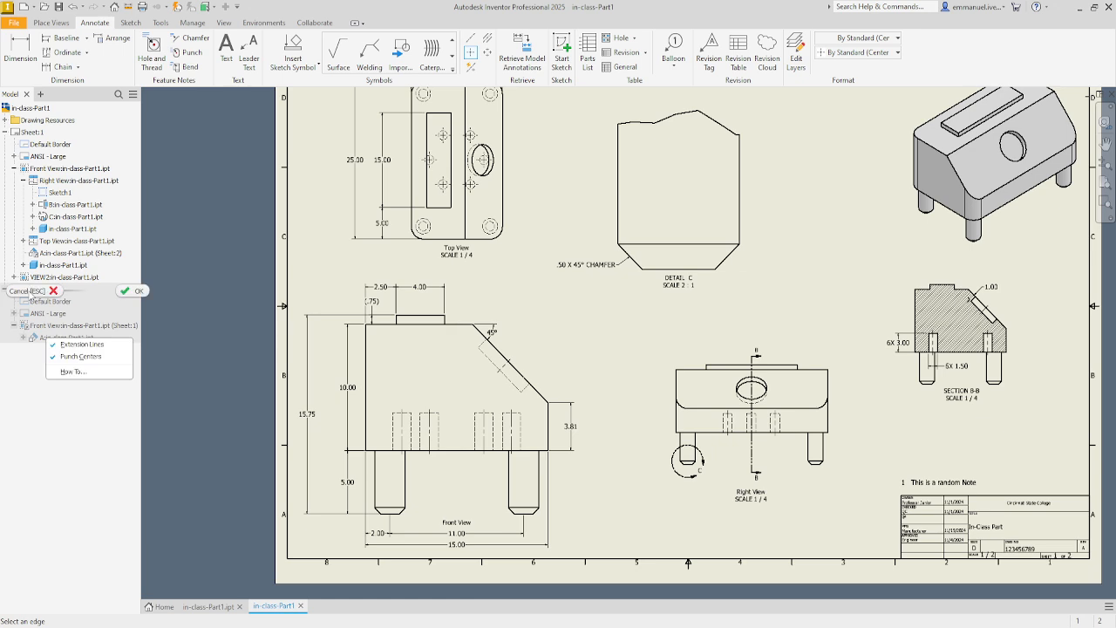
{"action": "left_click", "coordinate": [139, 292]}
{"action": "right_click", "coordinate": [32, 293]}
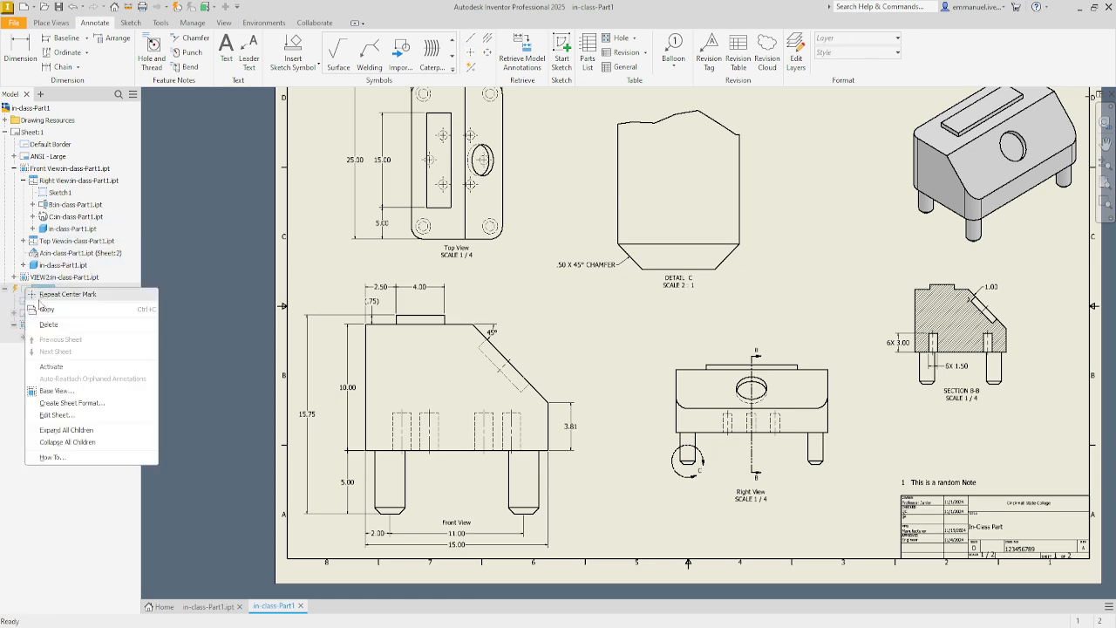
{"action": "left_click", "coordinate": [62, 367]}
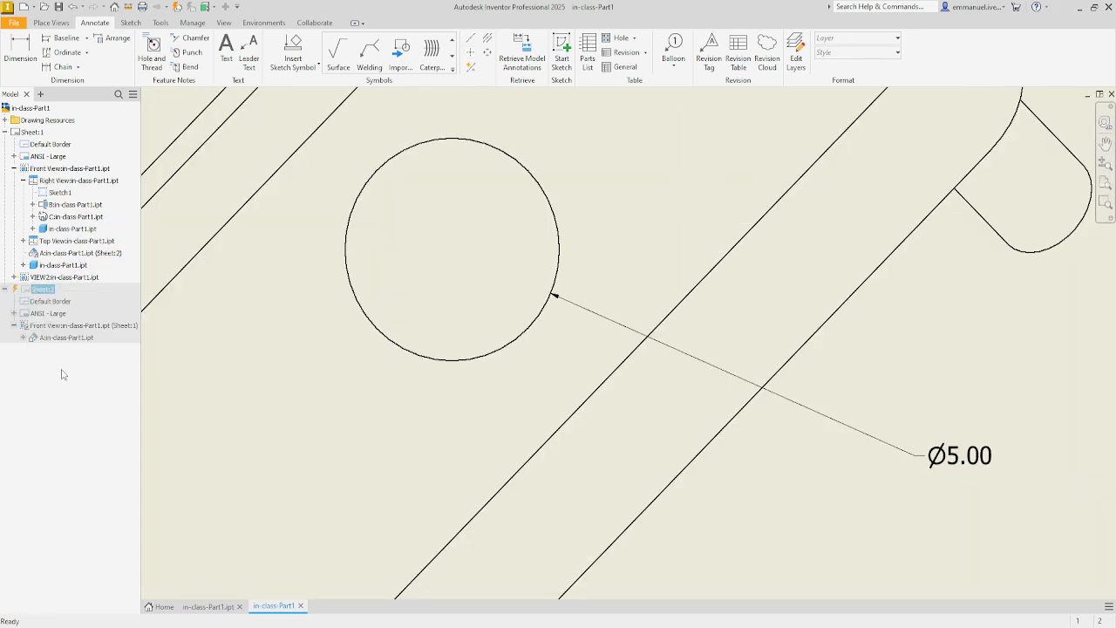
{"action": "left_click", "coordinate": [471, 52]}
{"action": "left_click", "coordinate": [478, 141]}
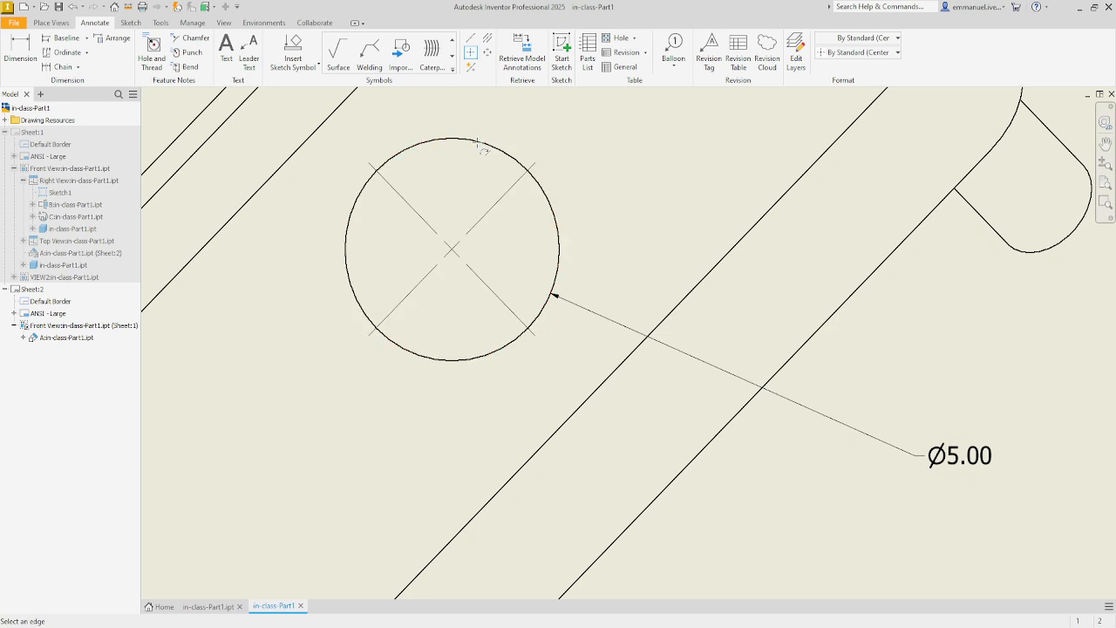
{"action": "scroll", "coordinate": [572, 155], "scroll_direction": "up", "scroll_amount": 5}
{"action": "middle_click", "coordinate": [568, 157]}
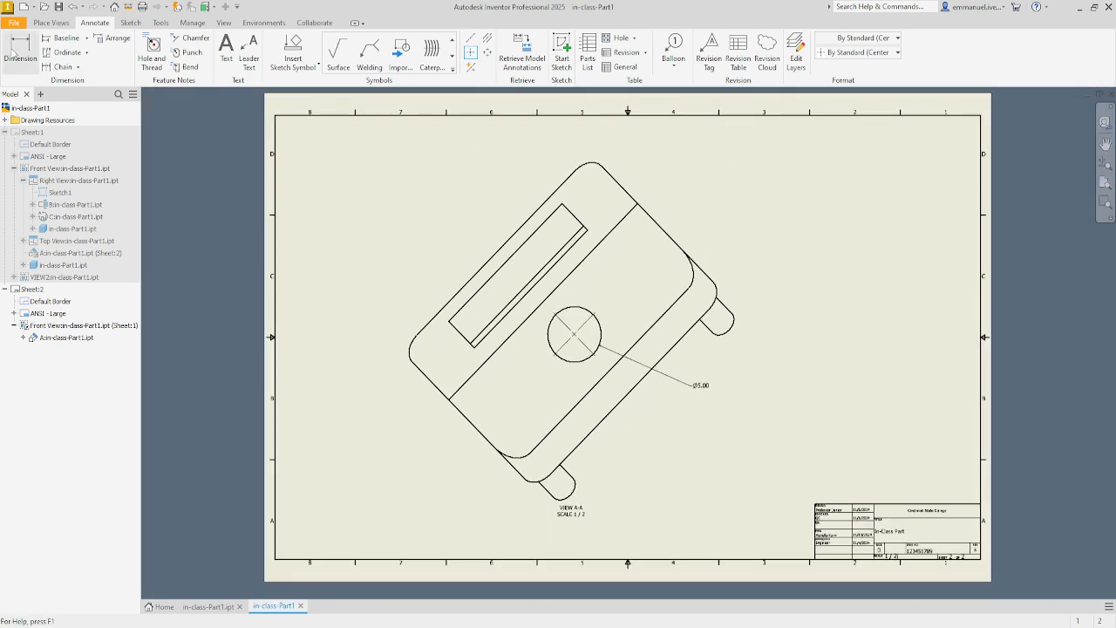
Step: End the Center Mark command and make Sheet:1 the active sheet again
{"action": "left_click", "coordinate": [32, 134]}
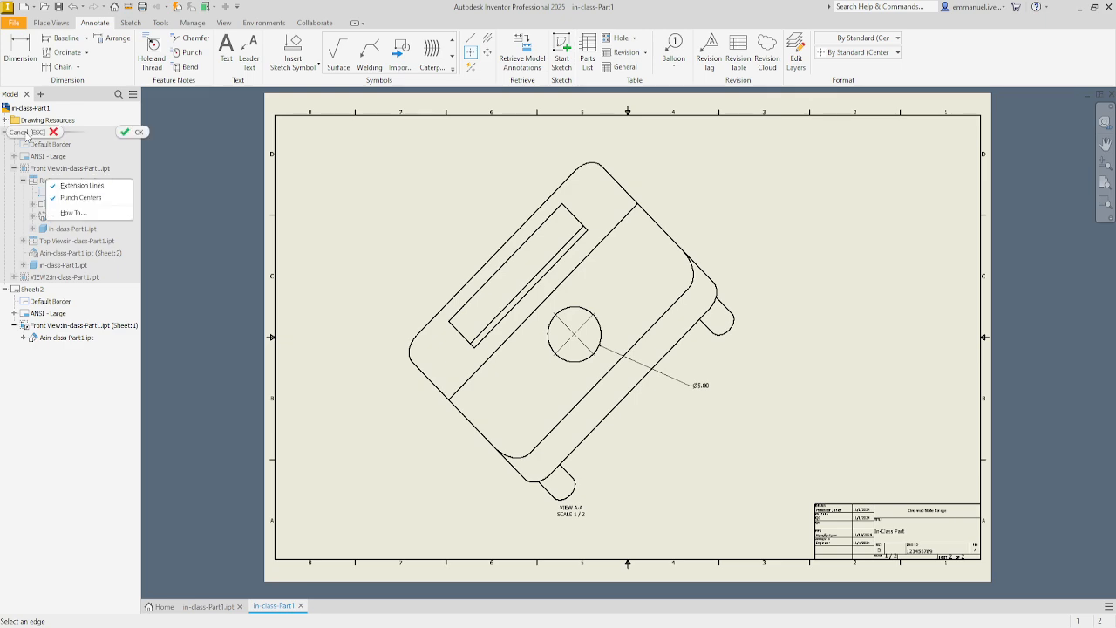
{"action": "right_click", "coordinate": [31, 133]}
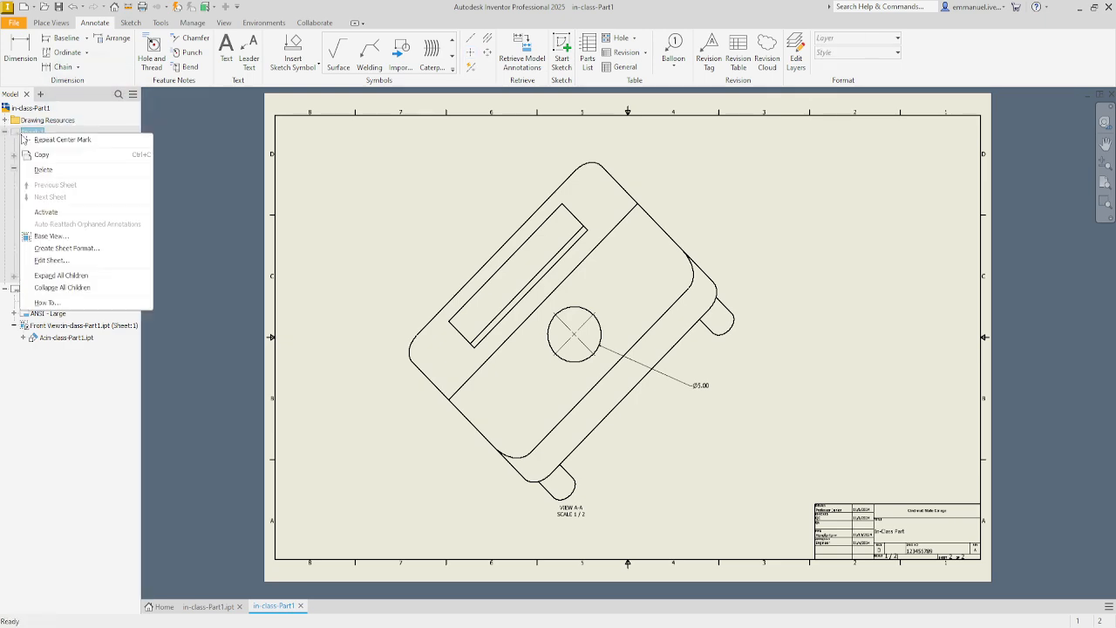
{"action": "left_click", "coordinate": [61, 214]}
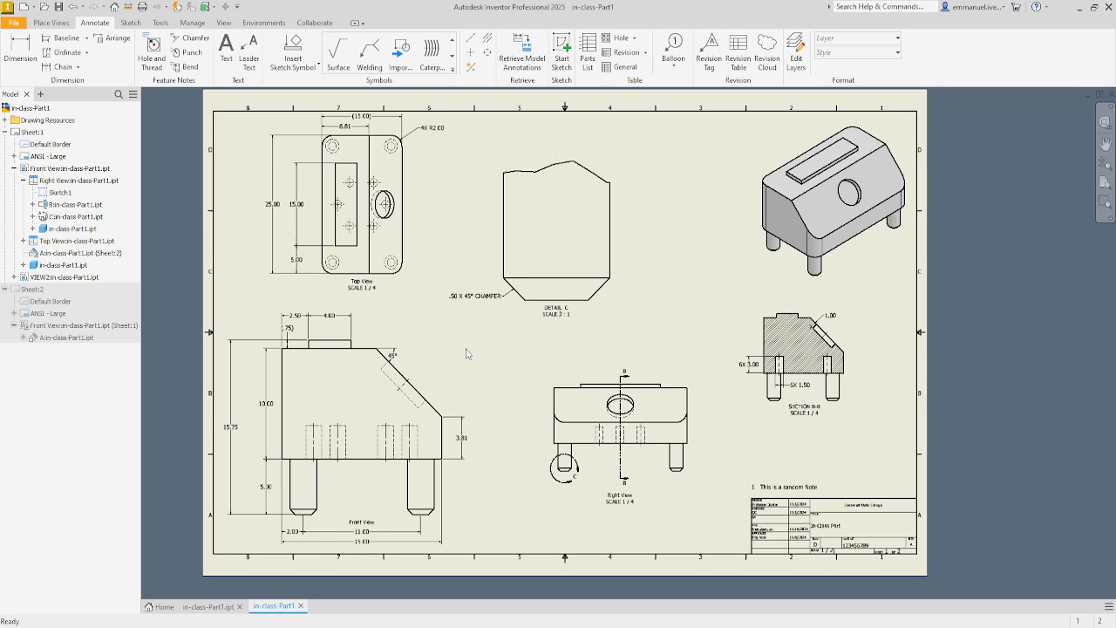
{"action": "left_click", "coordinate": [41, 23]}
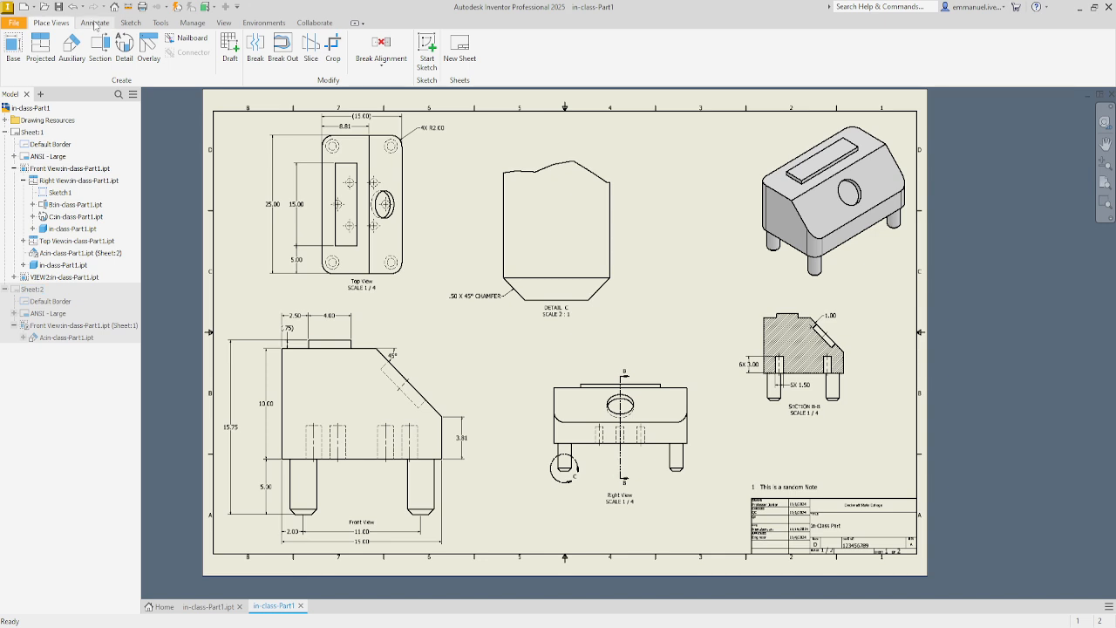
{"action": "left_click", "coordinate": [160, 23]}
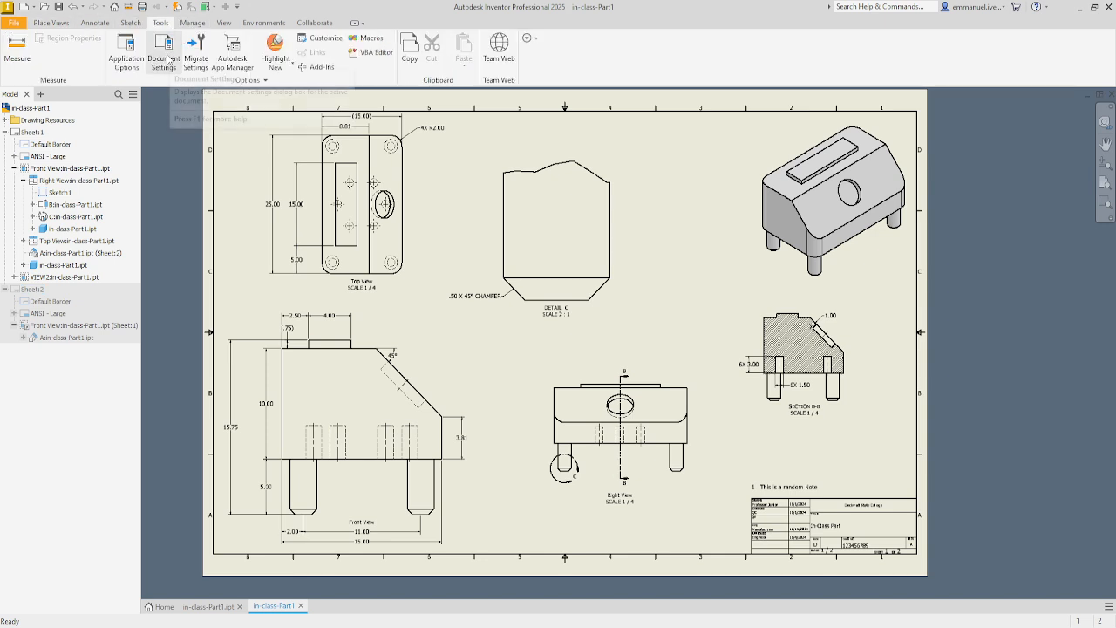
{"action": "left_click", "coordinate": [193, 22]}
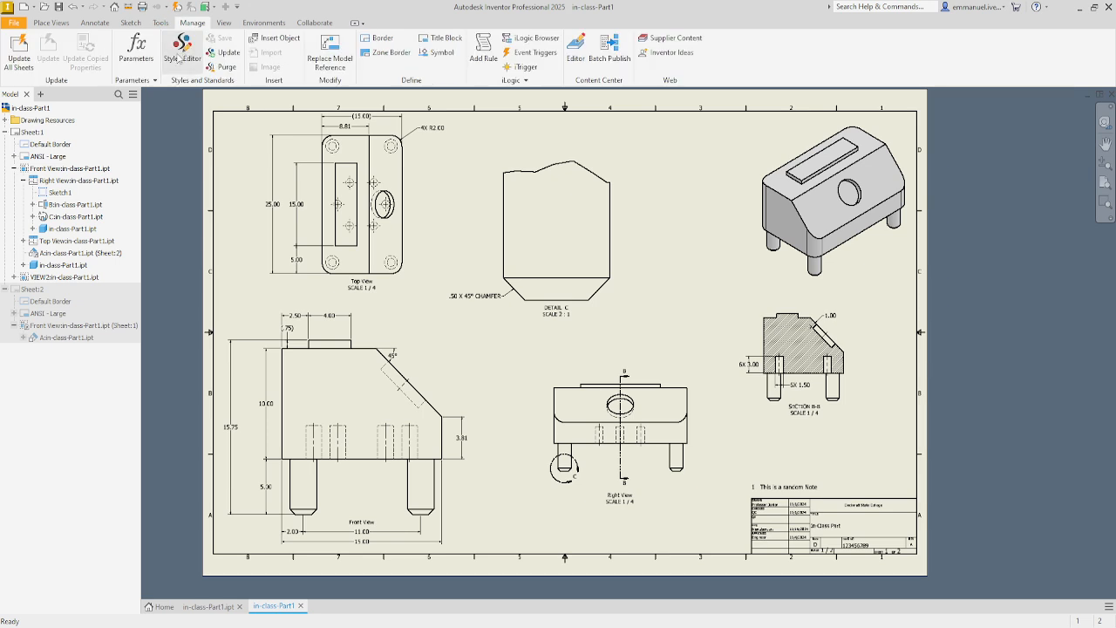
{"action": "left_click", "coordinate": [159, 24]}
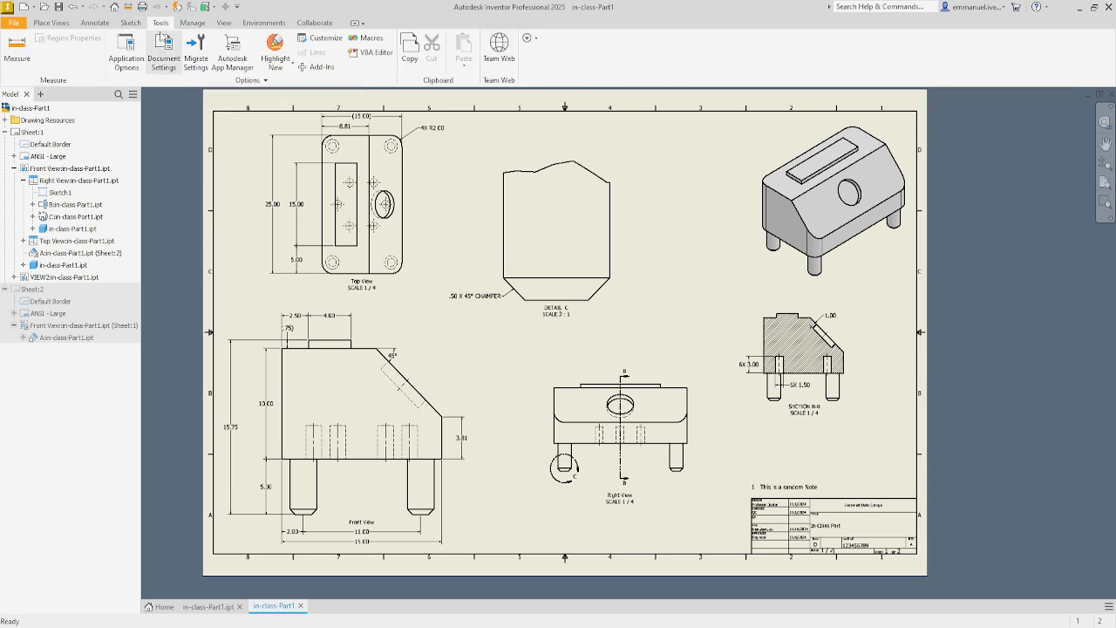
{"action": "left_click", "coordinate": [193, 23]}
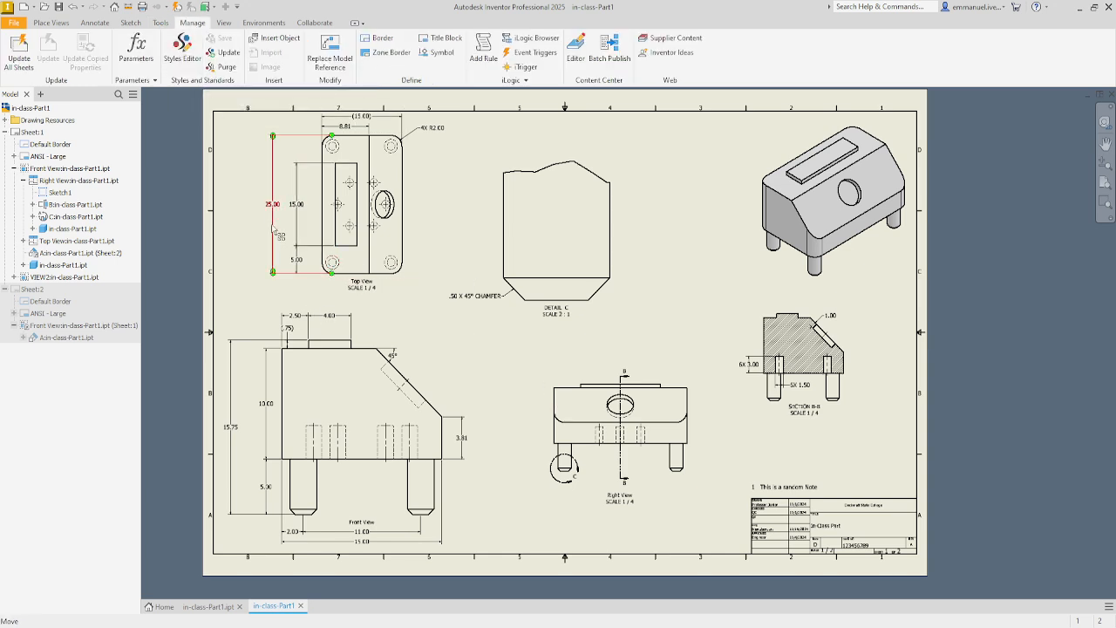
{"action": "left_click", "coordinate": [98, 24]}
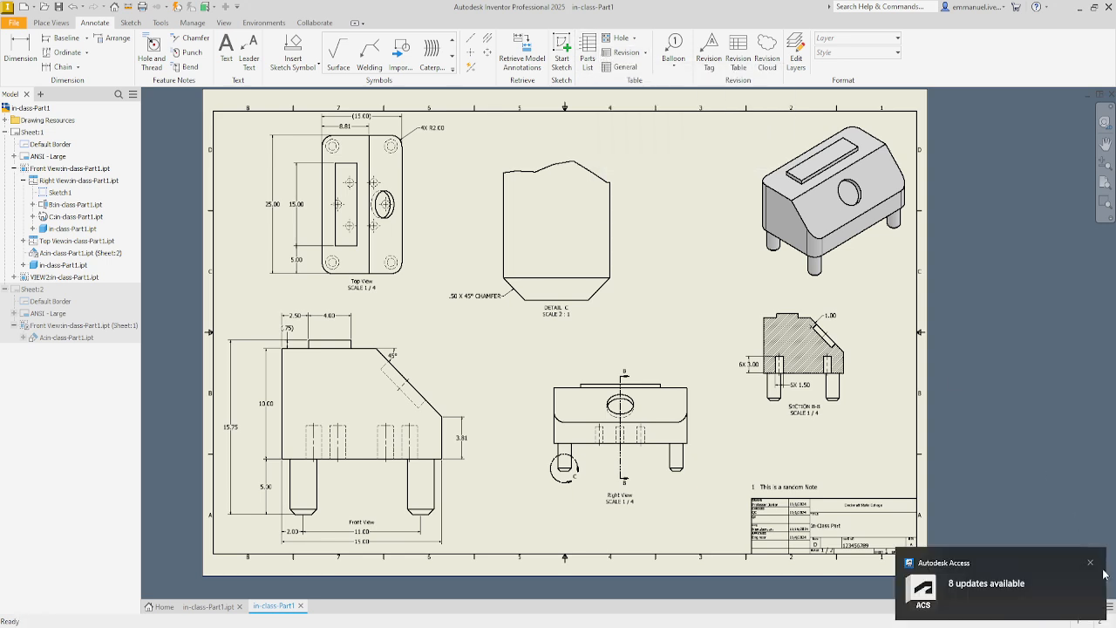
{"action": "left_click", "coordinate": [1090, 564]}
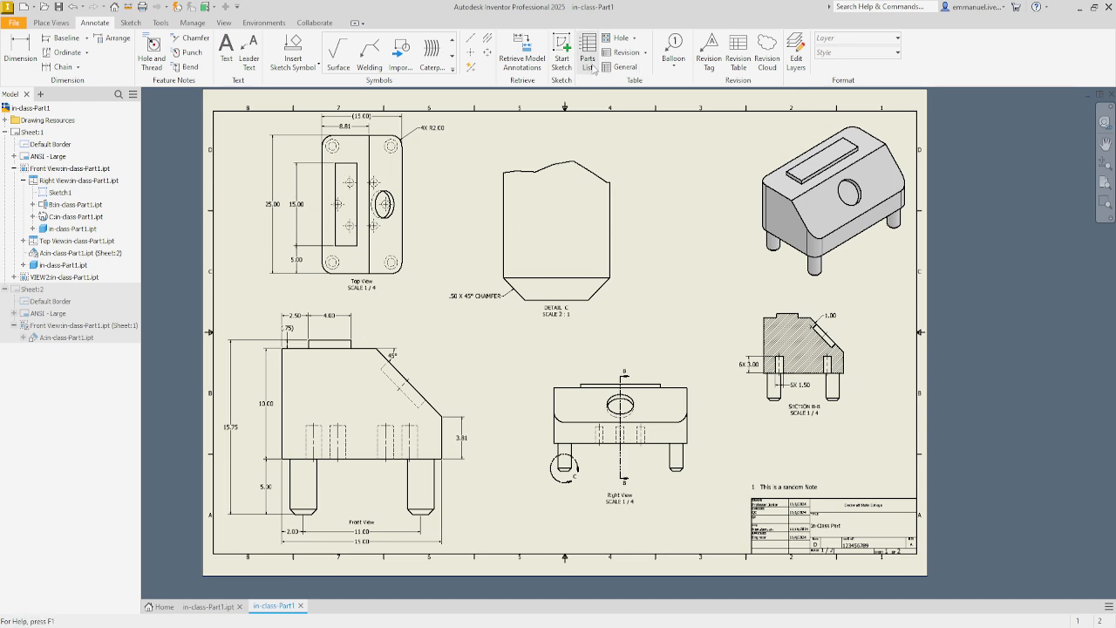